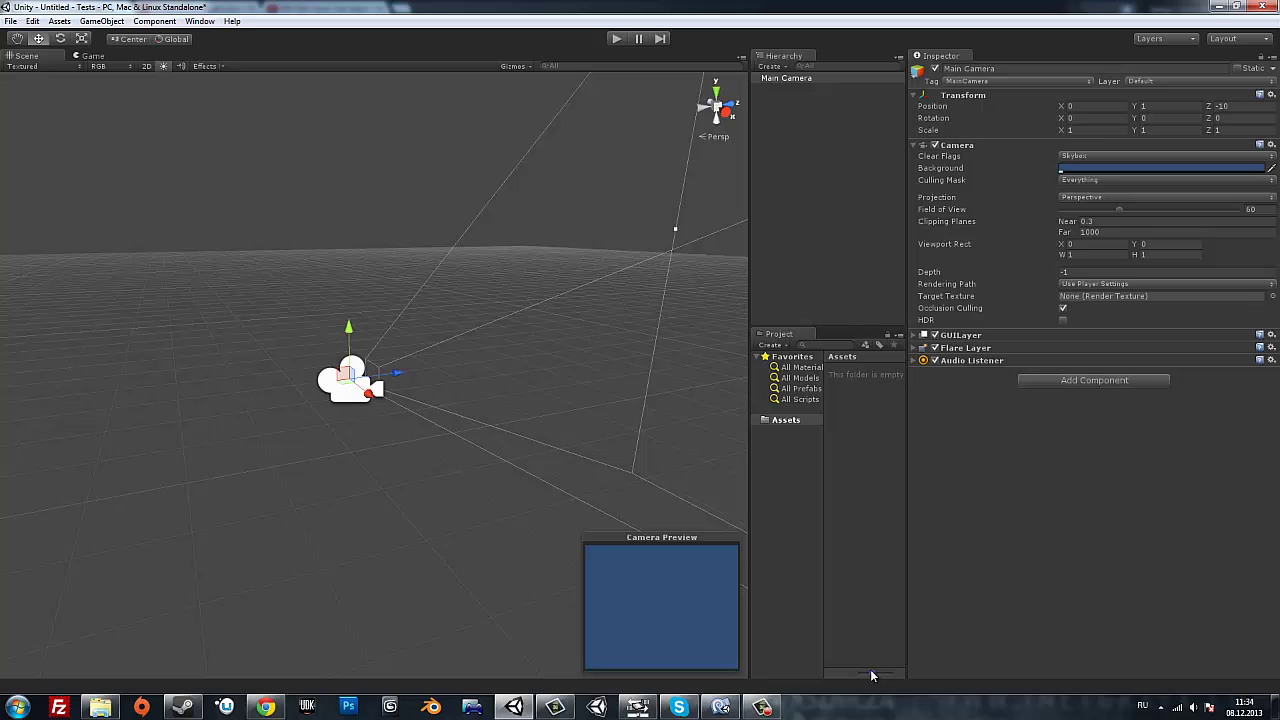
Narrow the Scene view and widen the Project folder tree to give the side panels more room.
left_click_drag(750, 490, 665, 483)
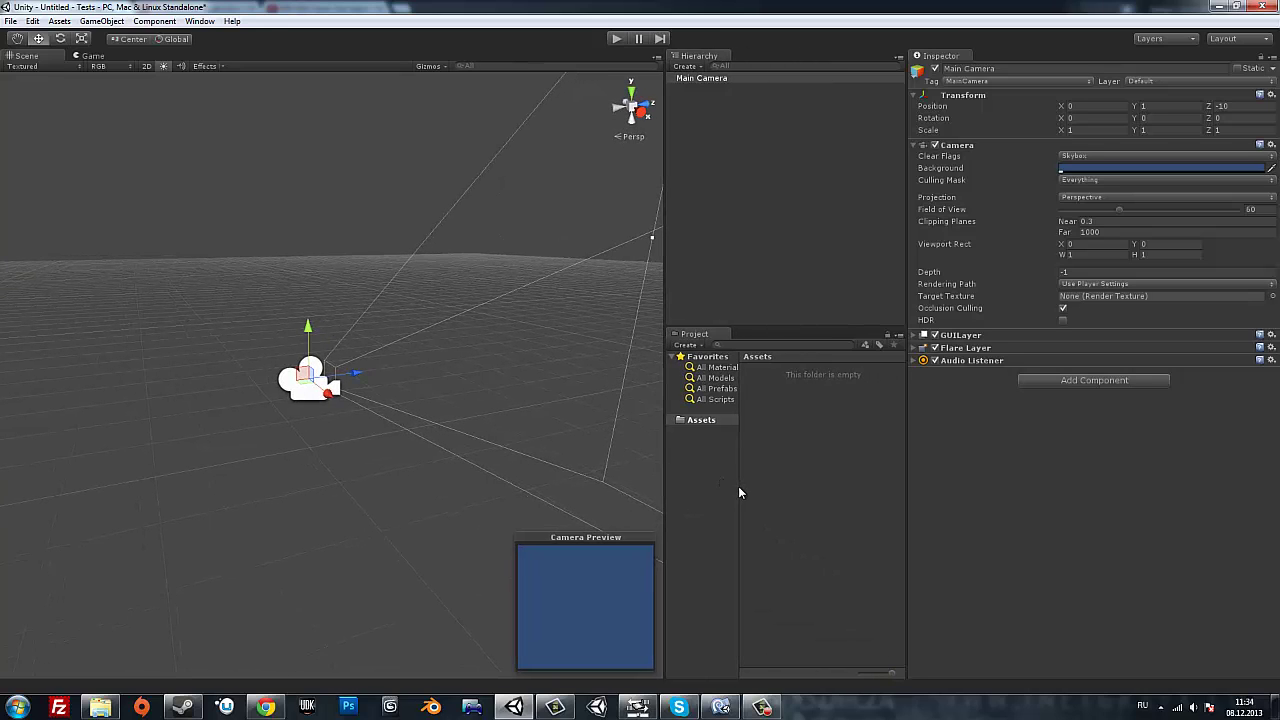
left_click_drag(739, 488, 780, 490)
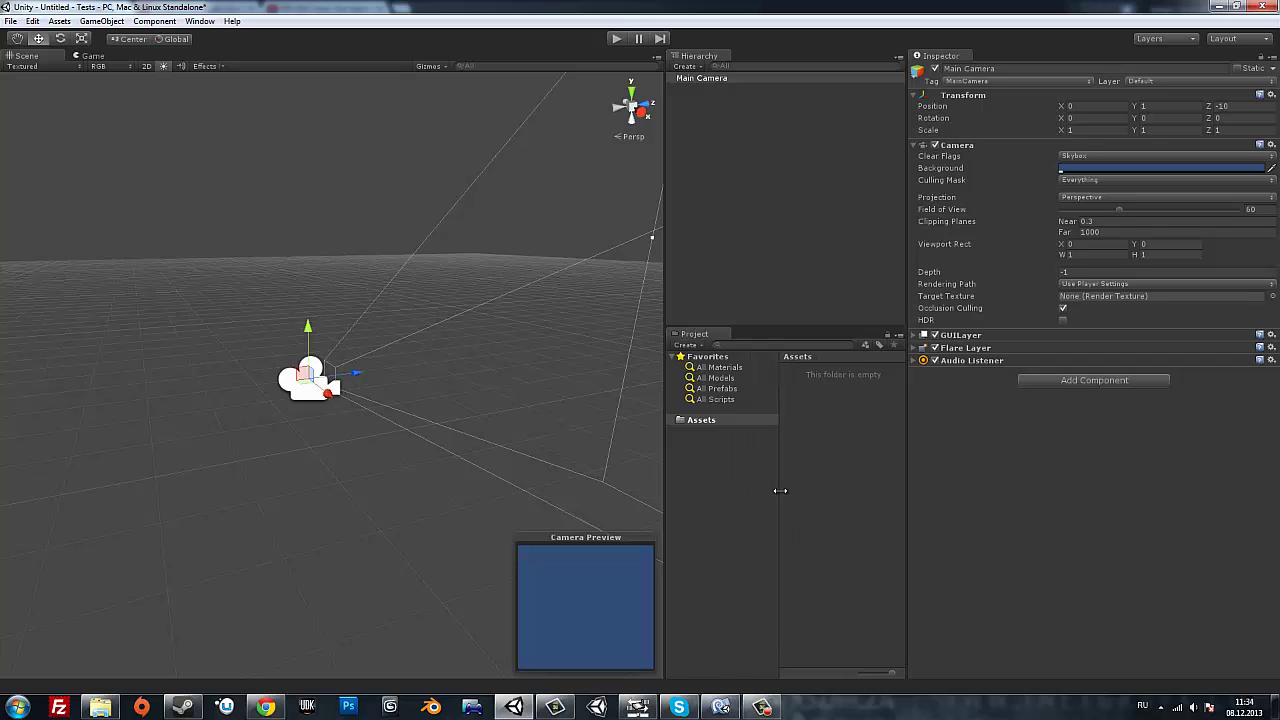
left_click_drag(412, 495, 496, 462)
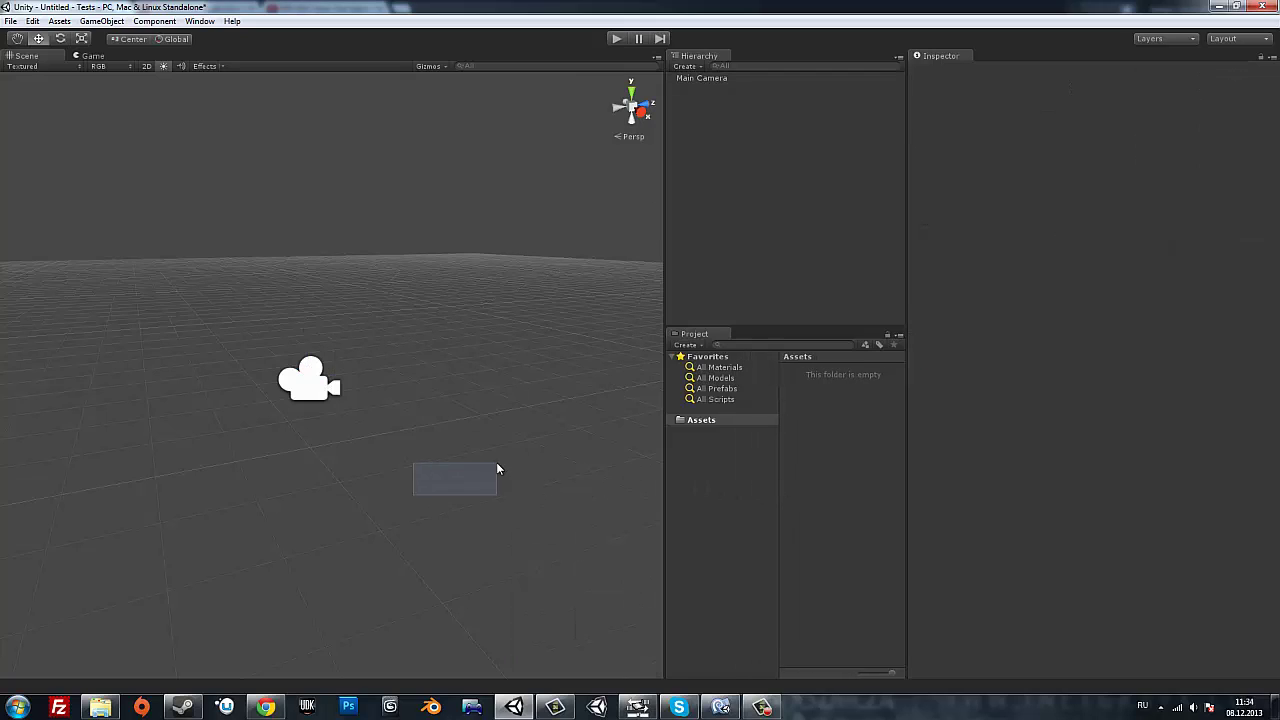
Reselect the Main Camera and fly the view close up and around it.
left_click(300, 393)
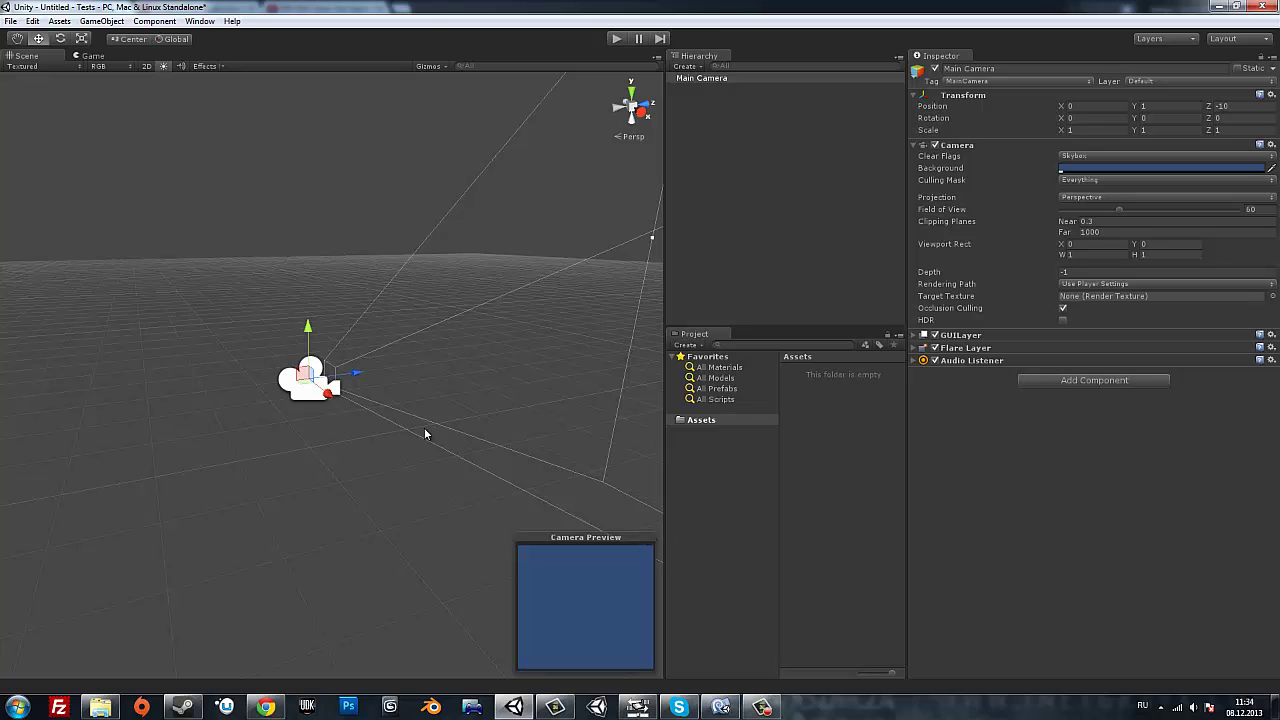
mouse_move(424, 433)
right_mouse_down()
mouse_move(380, 407)
mouse_move(351, 426)
right_mouse_up()
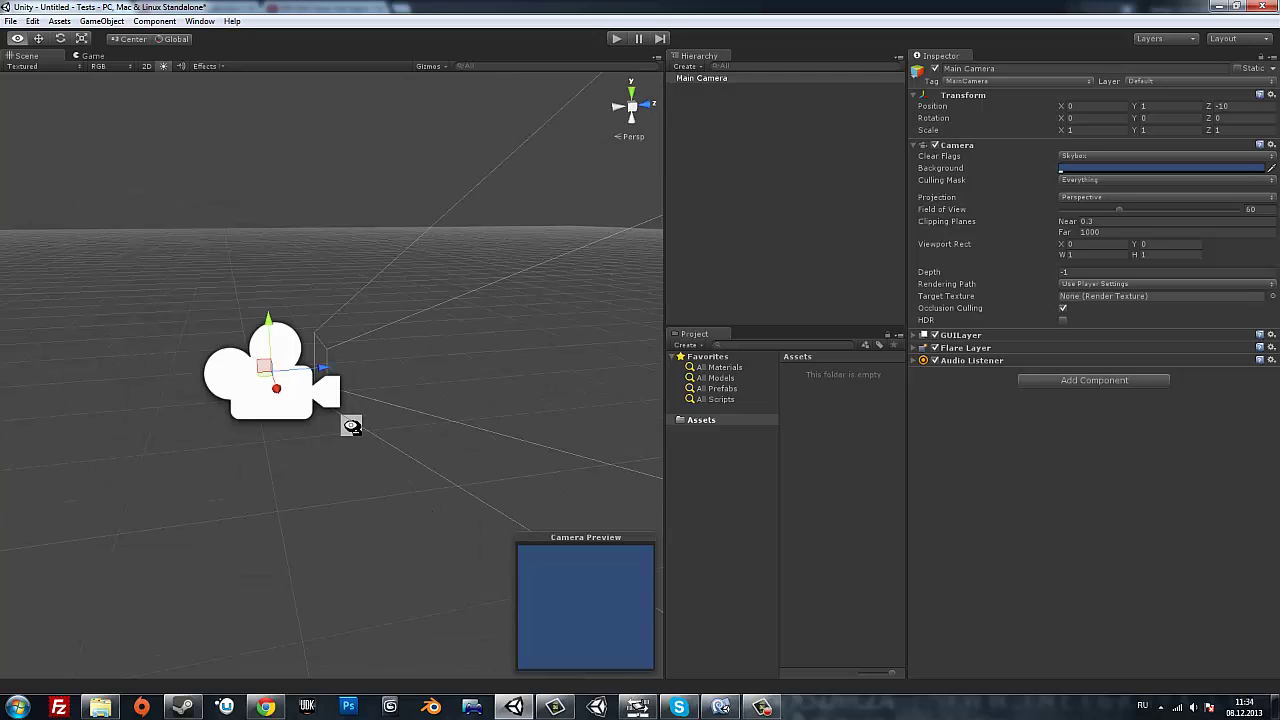
right_click_drag(351, 426, 566, 423)
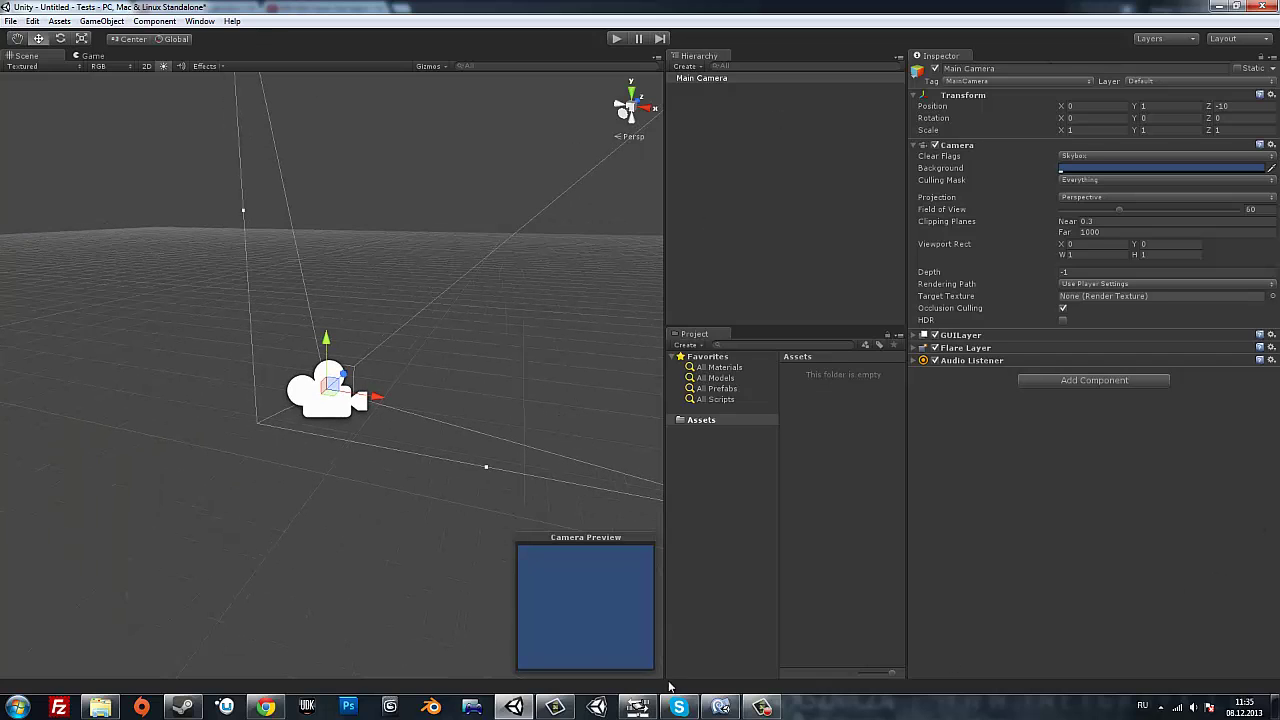
Start a new scene without saving the old changes.
left_click(11, 22)
left_click(20, 40)
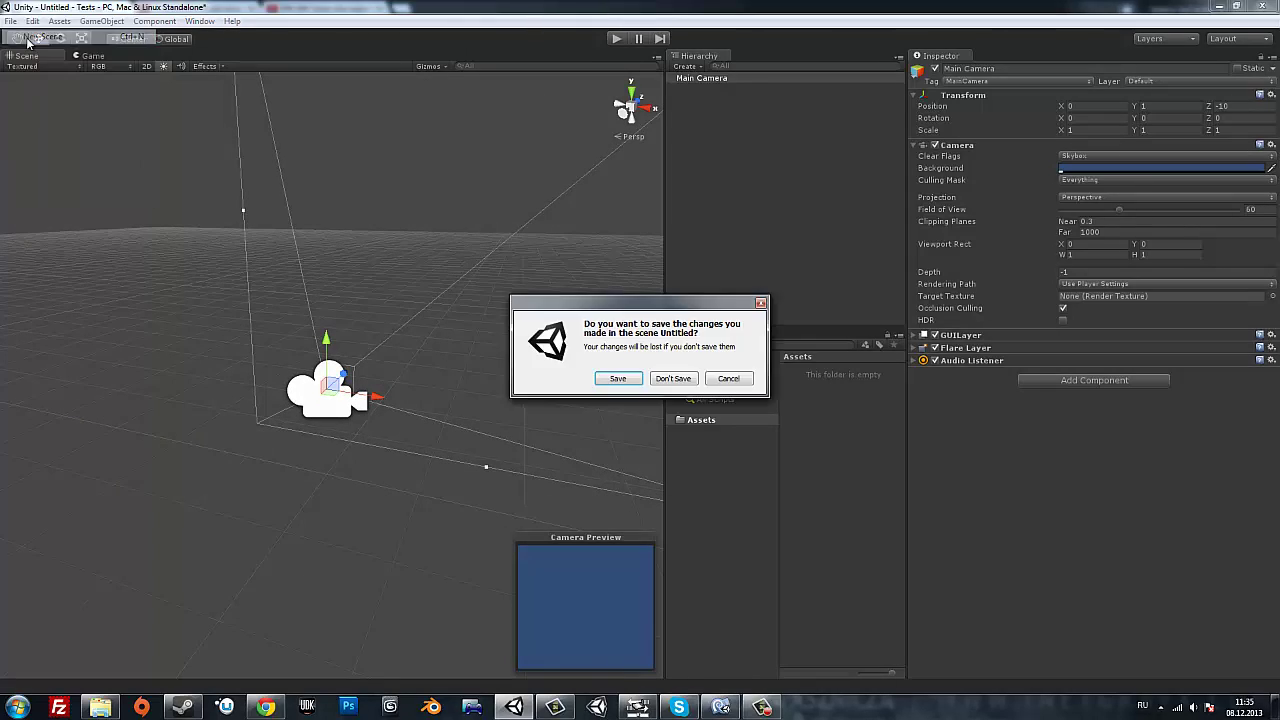
left_click(684, 381)
Select the Main Camera and change its near clipping plane from 0.3 to 0.01.
left_click(300, 397)
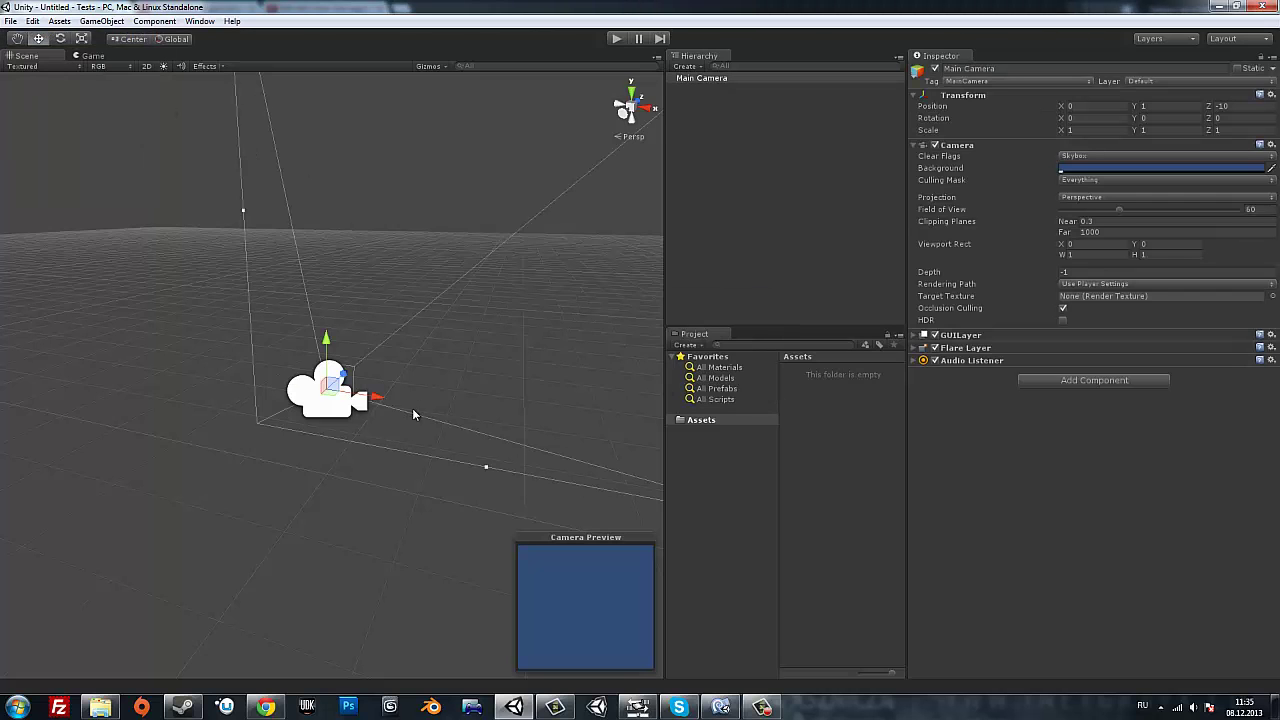
mouse_move(412, 408)
left_mouse_down("alt")
mouse_move(419, 430)
mouse_move(470, 440)
left_mouse_up("alt")
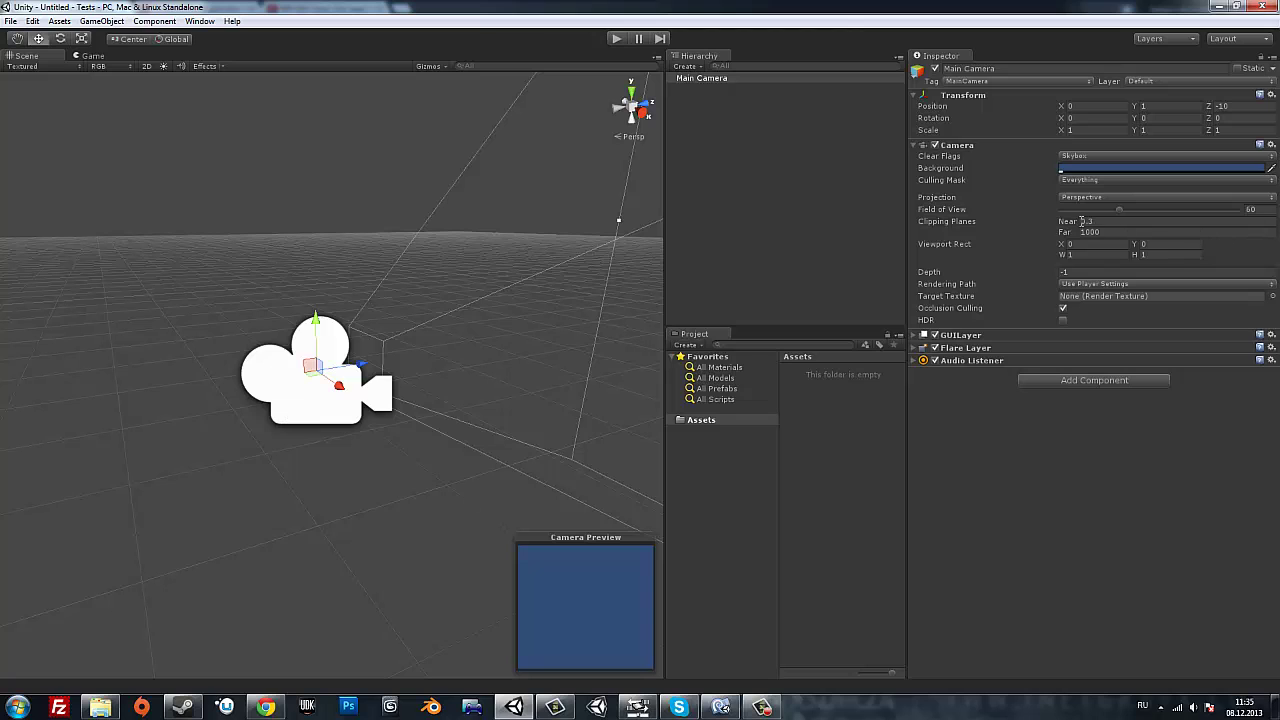
left_click_drag(1081, 221, 1041, 222)
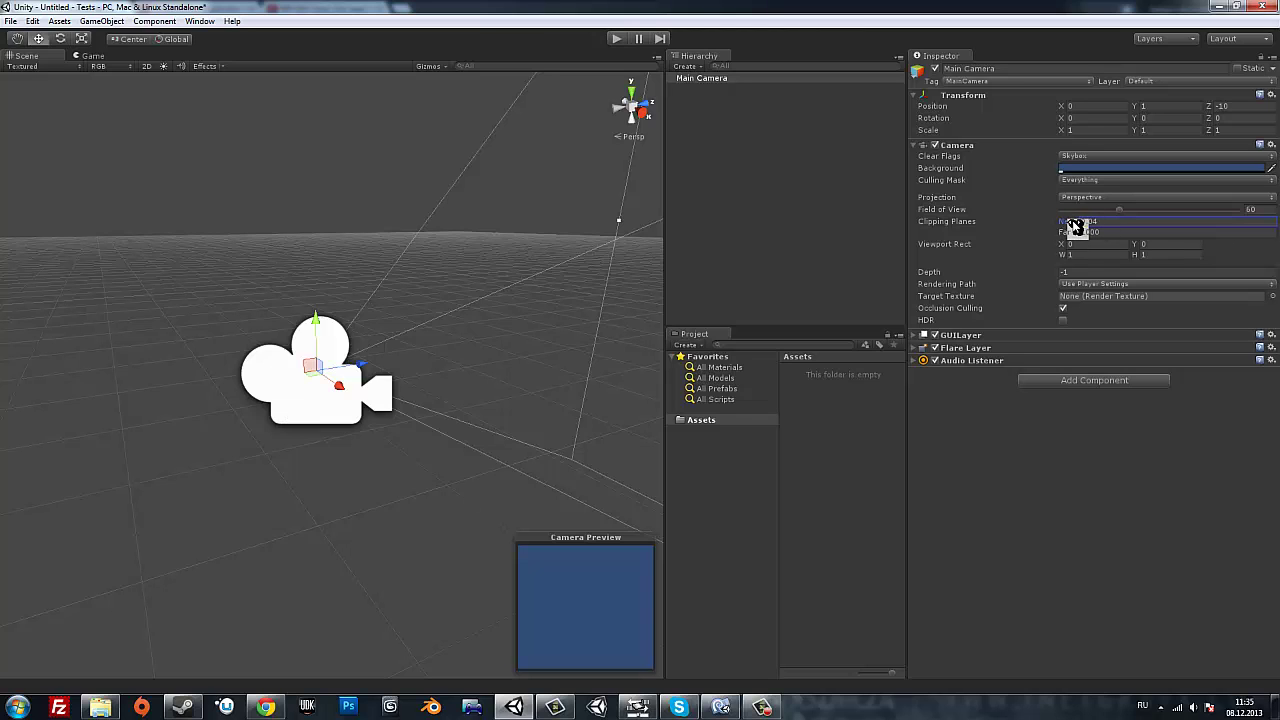
left_click_drag(471, 346, 363, 342, "alt")
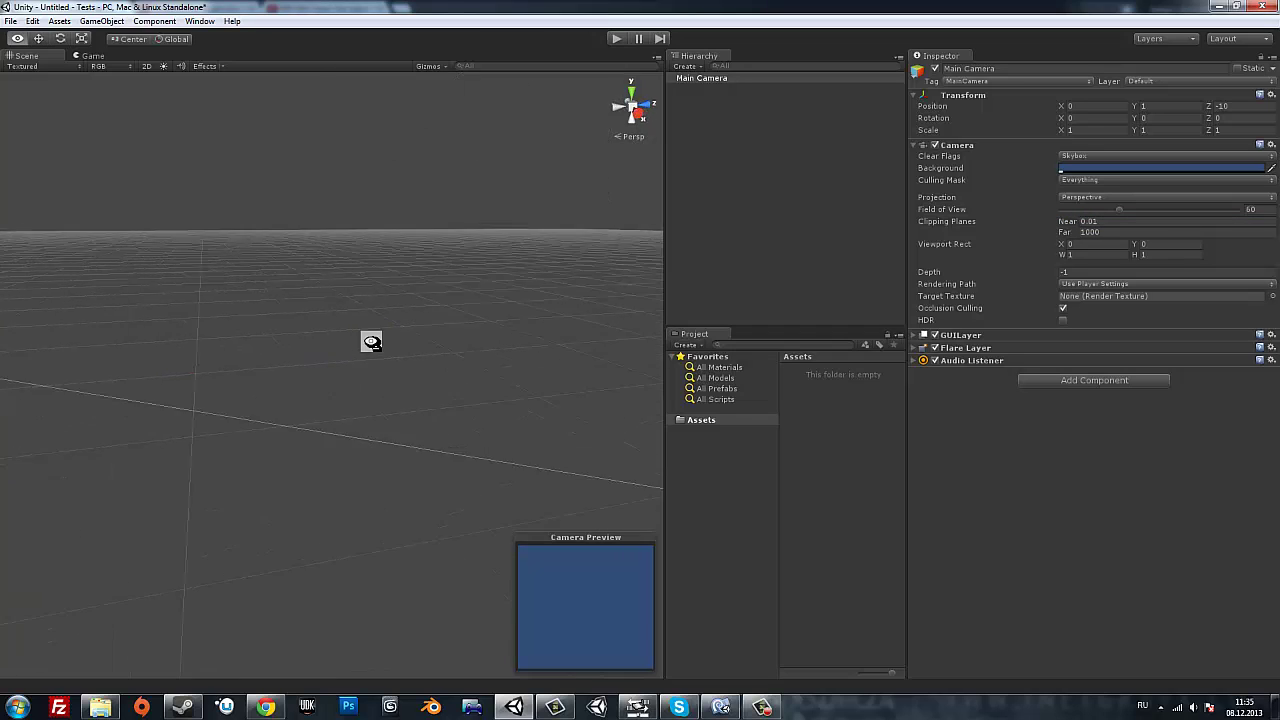
scroll(365, 343, "up", 3)
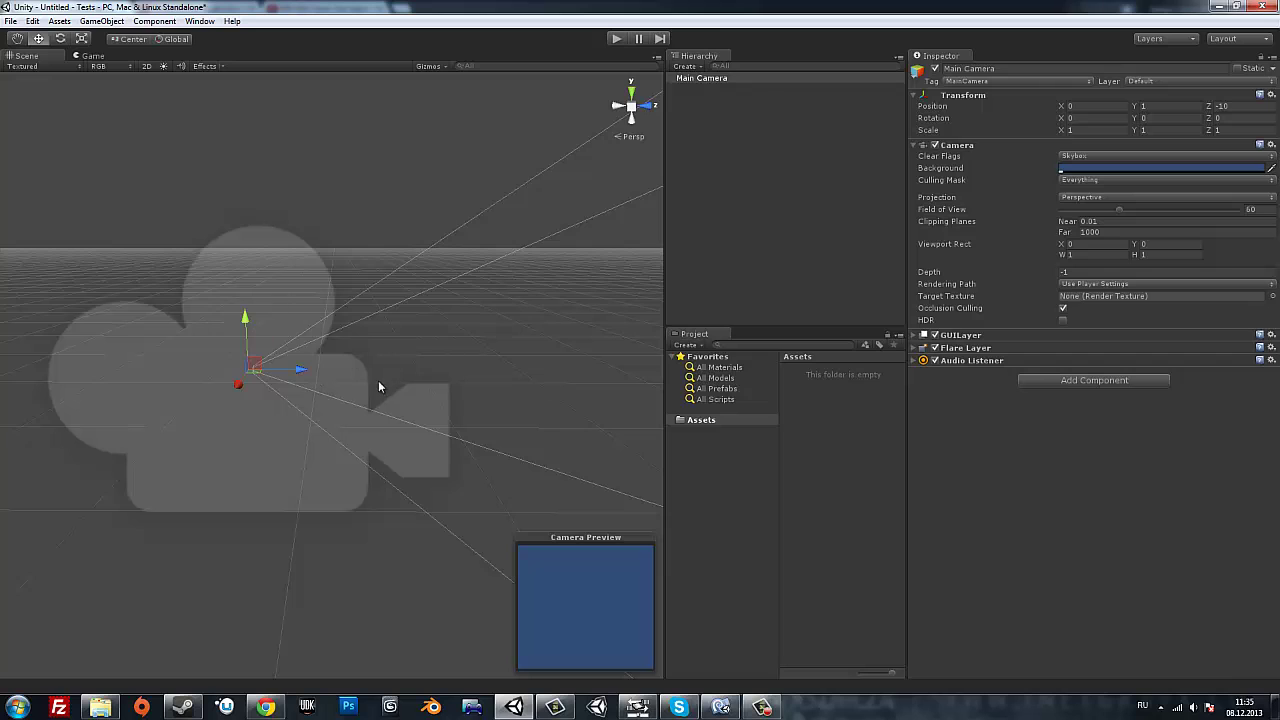
middle_click_drag(281, 328, 410, 379)
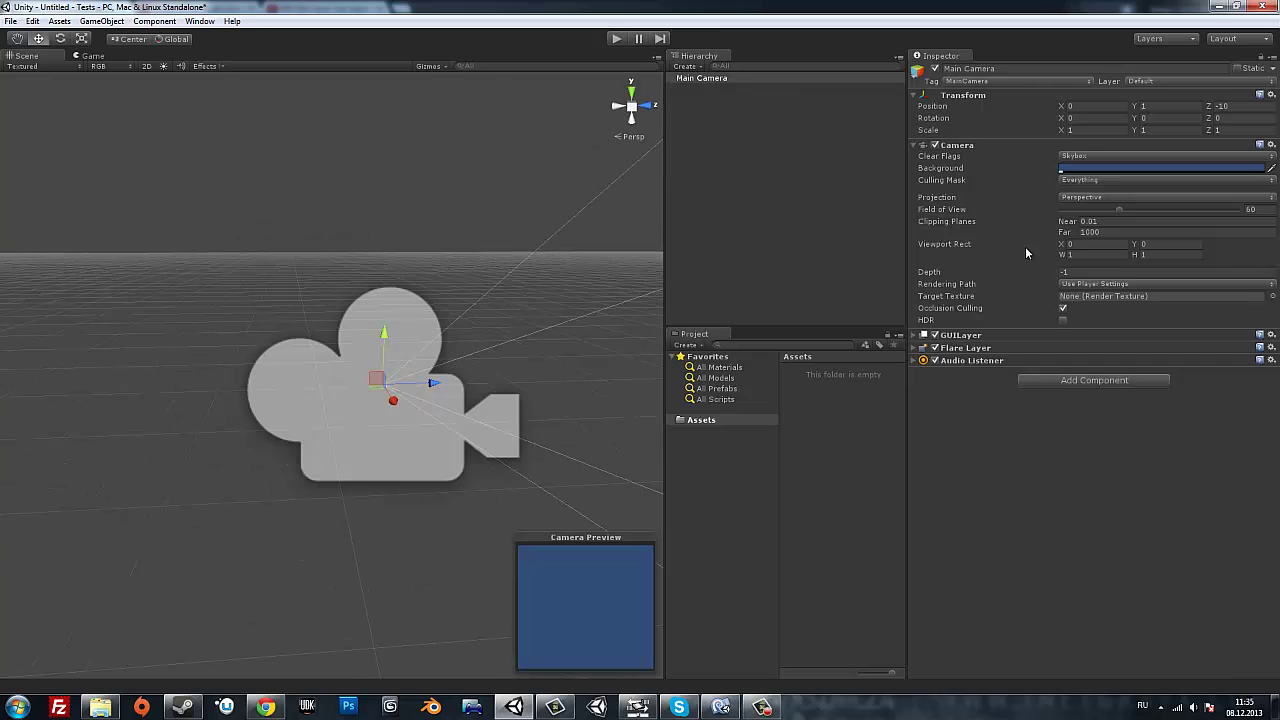
left_click_drag(1065, 222, 996, 225)
Create a new C# script in the Assets folder and name it Customizer.
left_click_drag(591, 377, 466, 366, "alt")
left_click(822, 412)
right_click(822, 412)
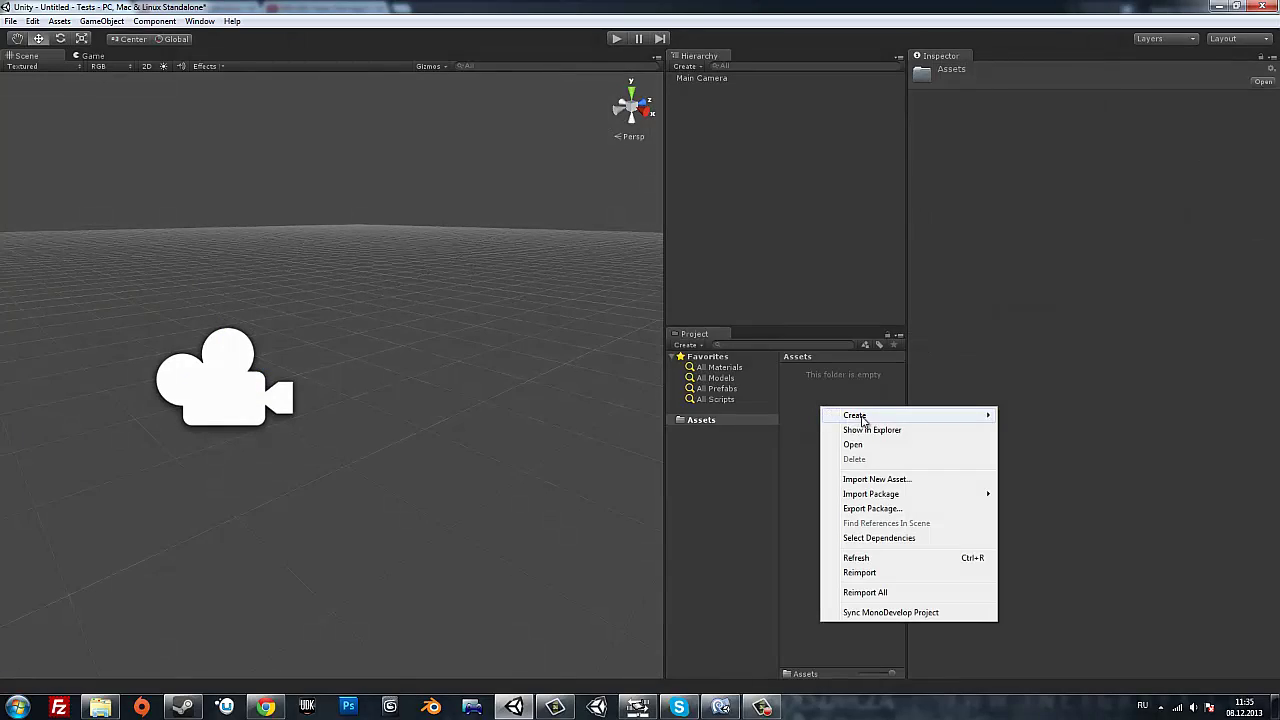
mouse_move(855, 415)
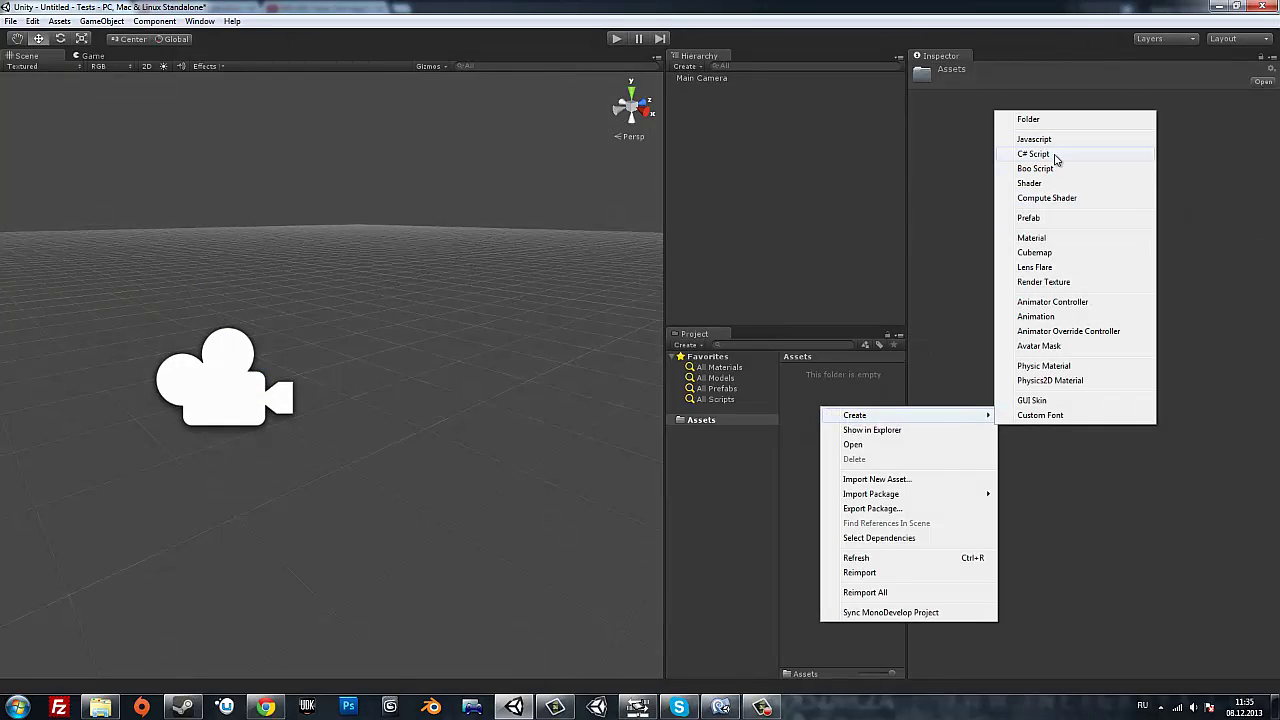
left_click(1055, 154)
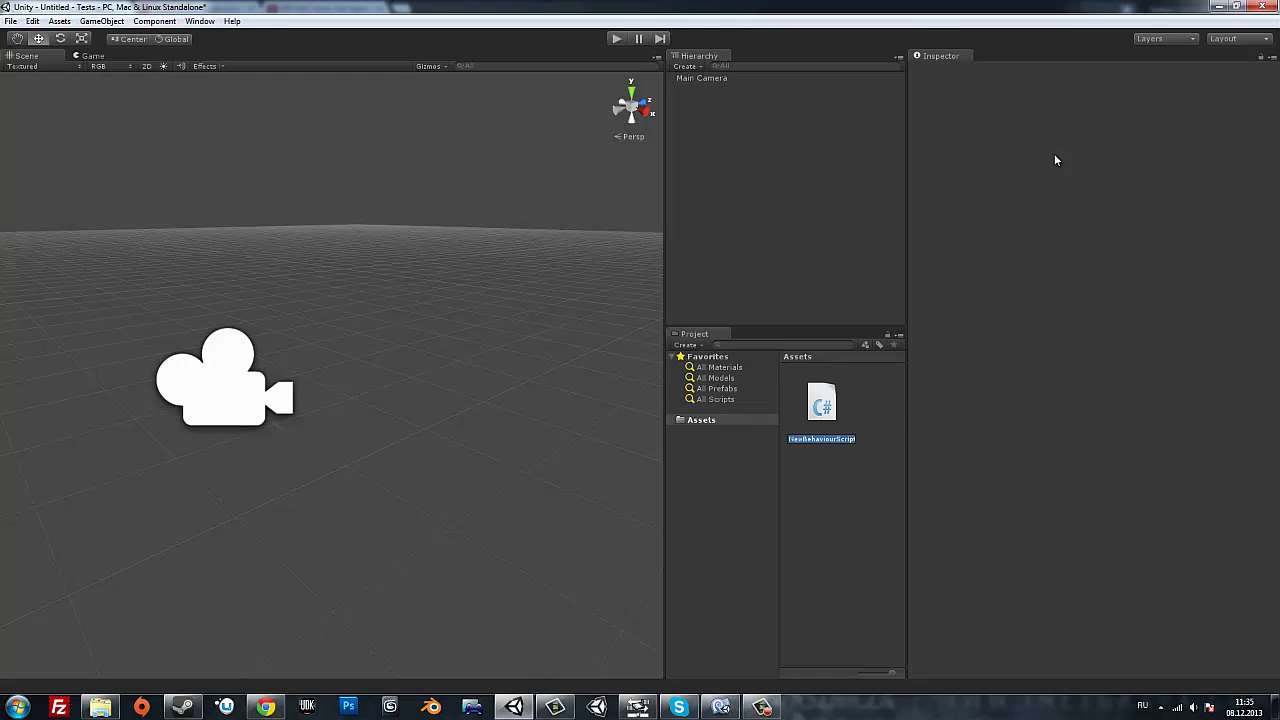
key("alt+shift")
type("Custo")
type("mizer")
key("Return")
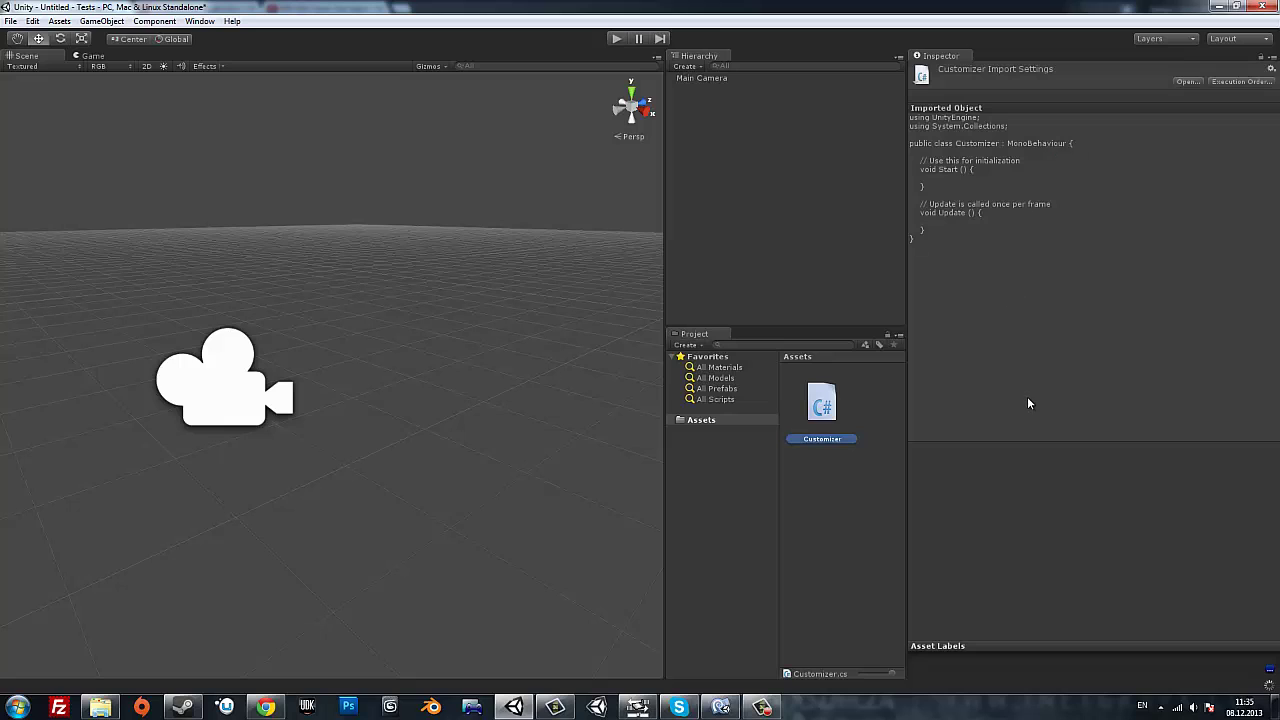
Create a Scripts folder in Assets and move the Customizer script into it.
right_click(873, 517)
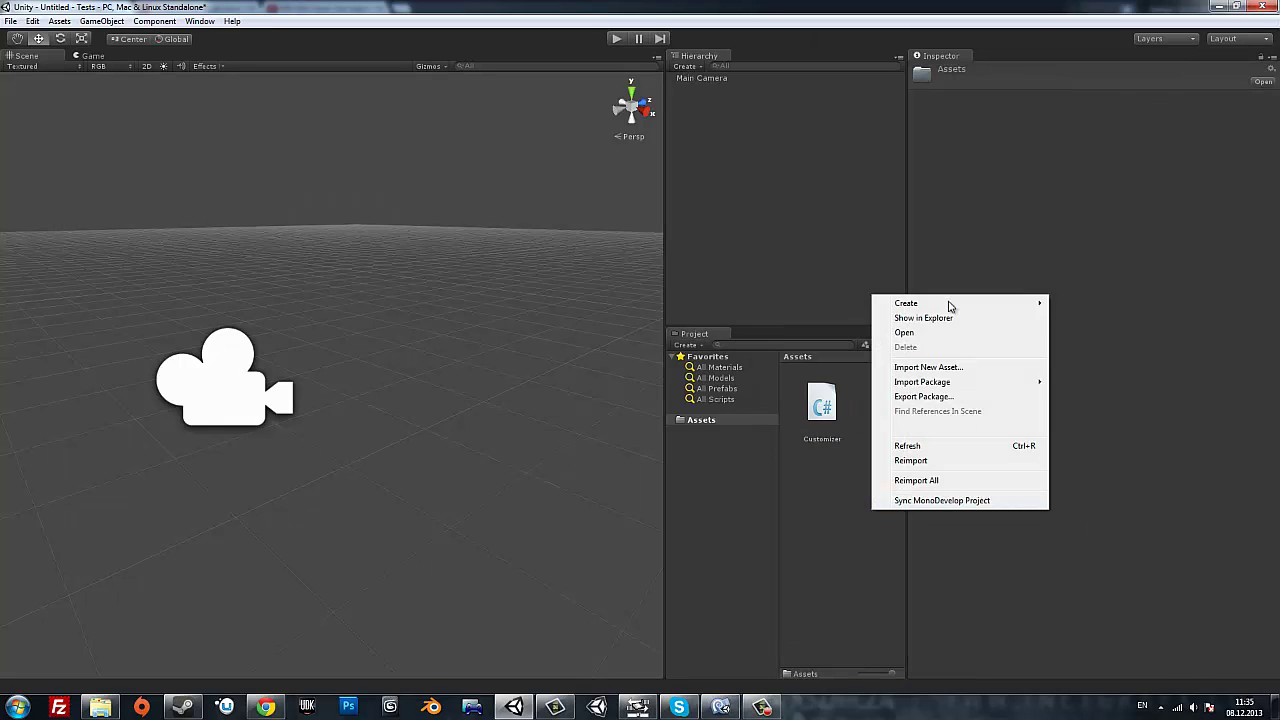
mouse_move(951, 306)
left_click(1080, 300)
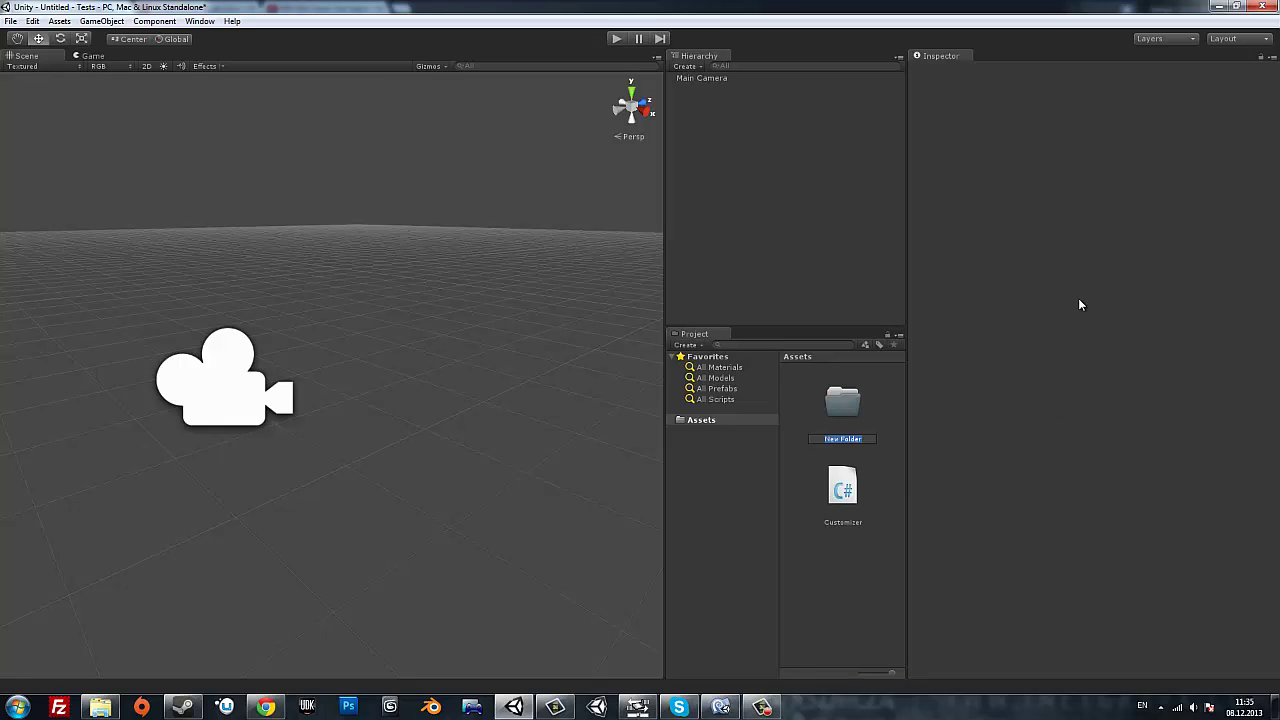
type("Scripts")
key("Return")
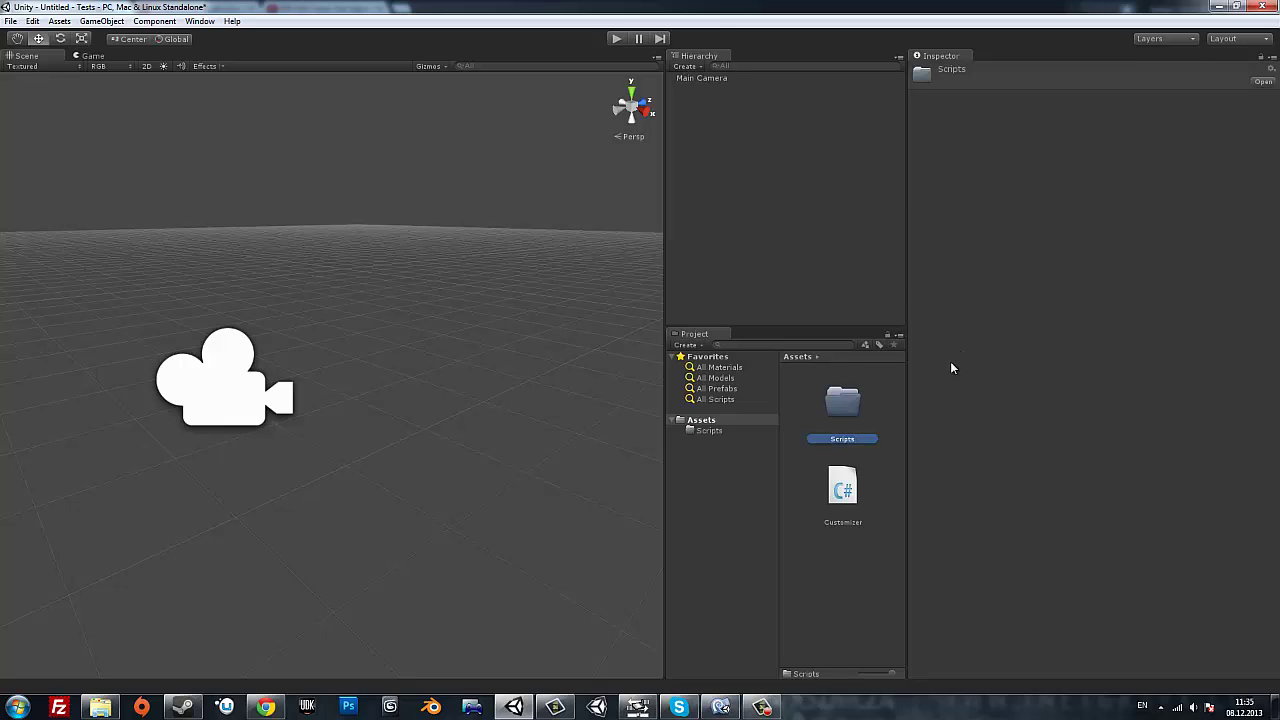
left_click_drag(843, 490, 850, 400)
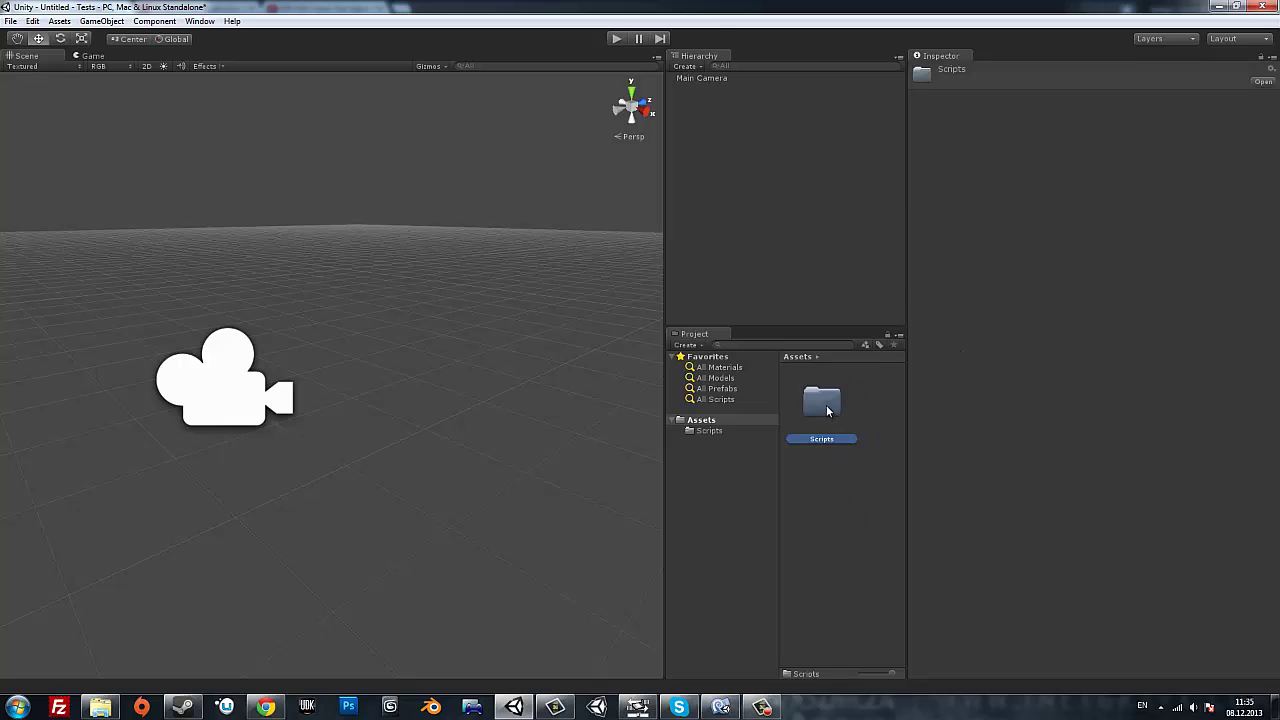
double_click(827, 410)
left_click(824, 406)
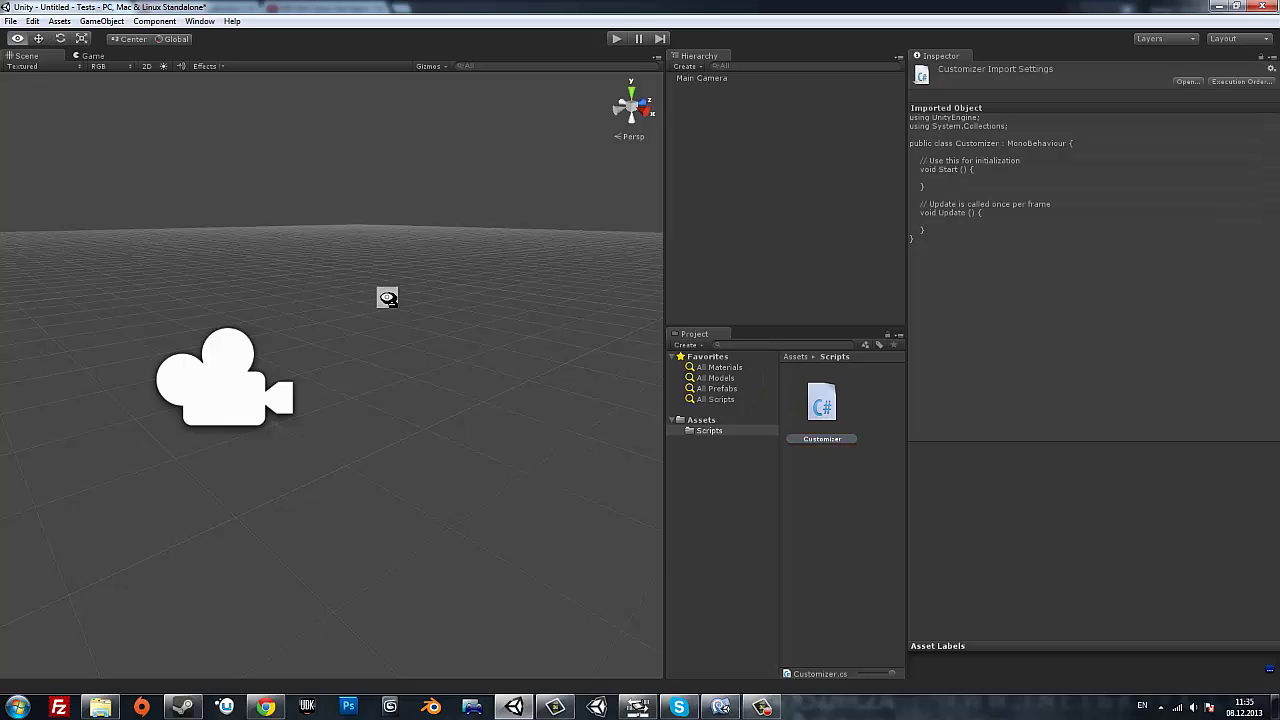
Add a Cube to the scene and switch to the Game view.
right_click_drag(387, 297, 428, 297)
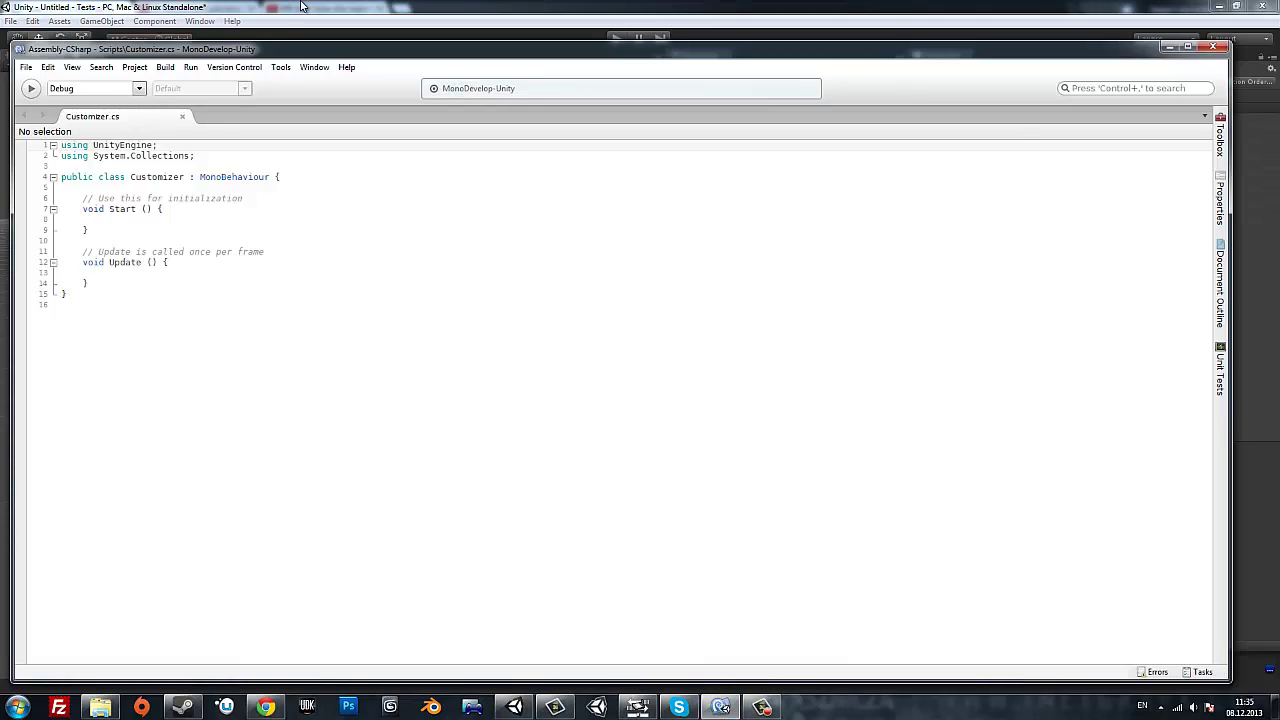
left_click(302, 7)
left_click(101, 21)
mouse_move(135, 52)
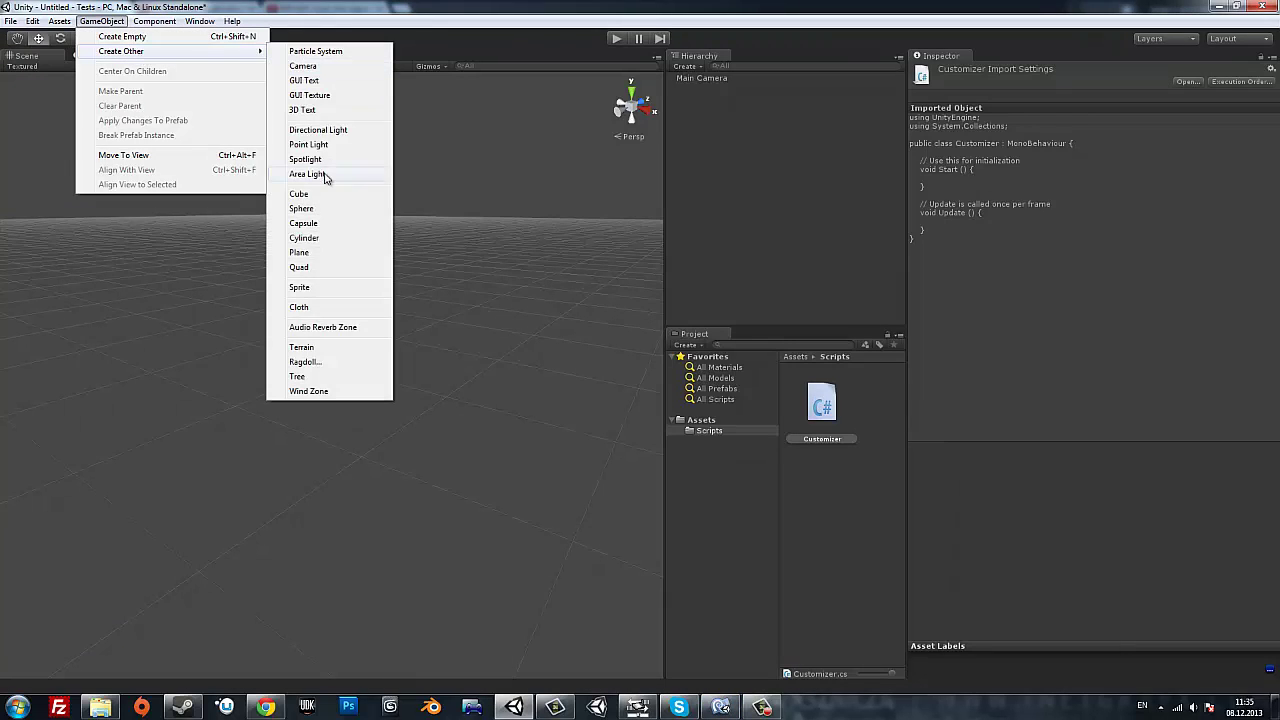
left_click(299, 194)
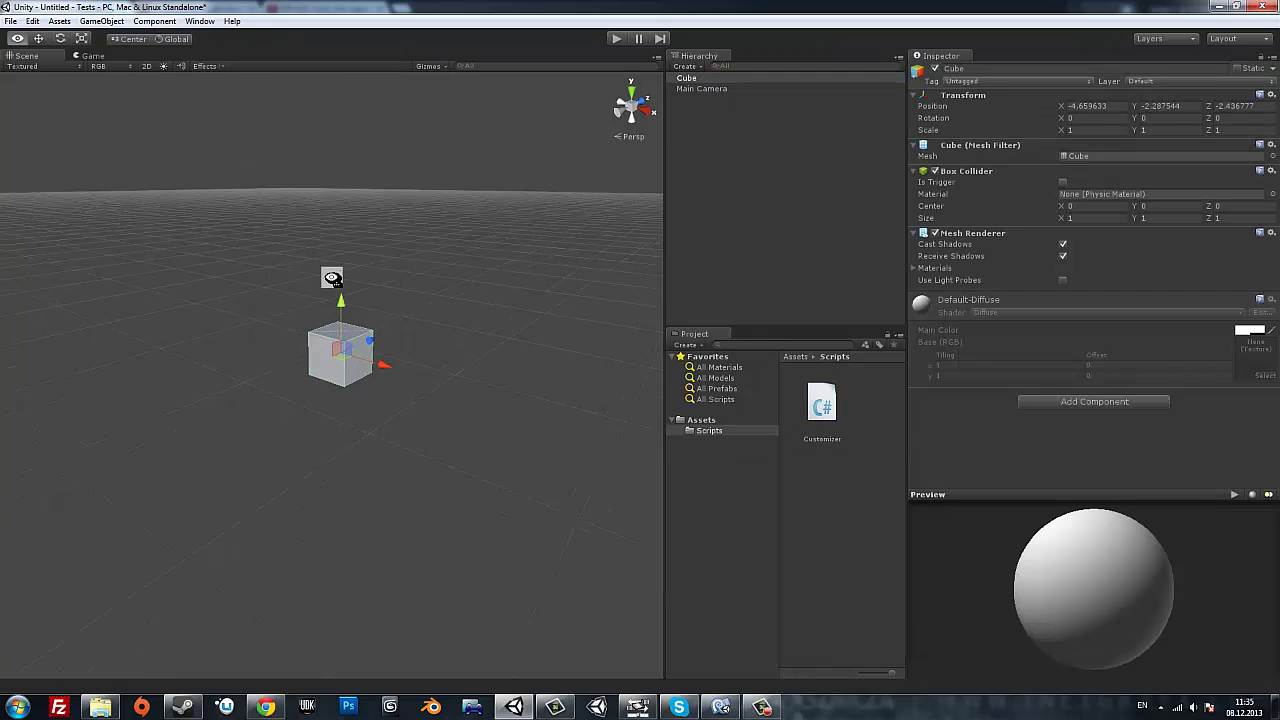
right_click_drag(332, 278, 263, 317)
left_click(93, 56)
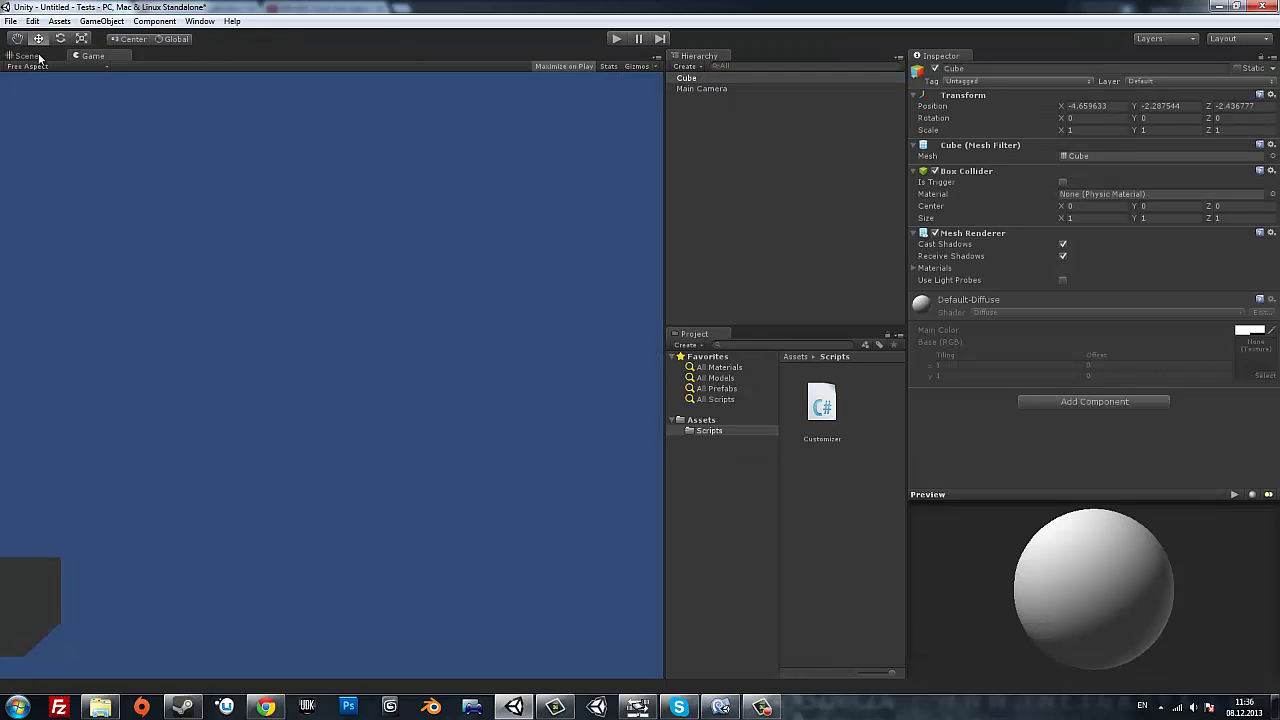
Set the cube's position to X 0.1, Y -1, Z 0.45.
left_click(1066, 106)
type("0.1")
left_click(1225, 106)
type("0.")
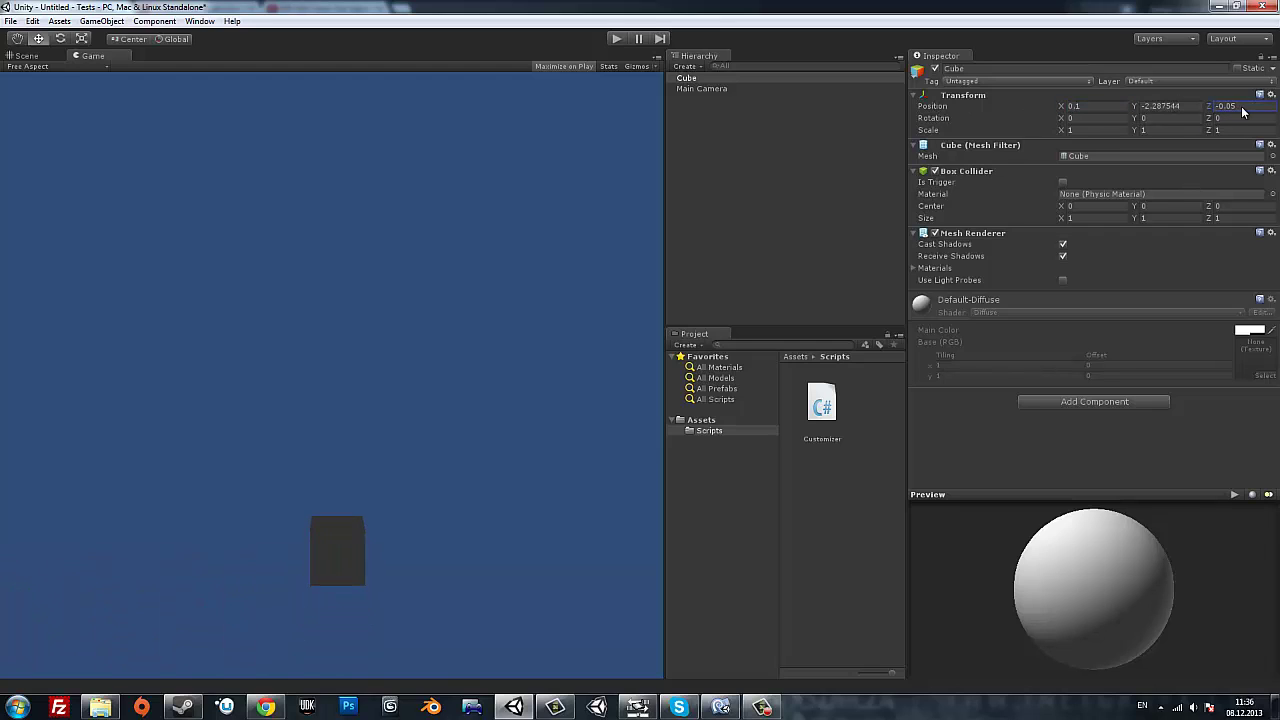
type("45")
left_click(1150, 106)
type("-1")
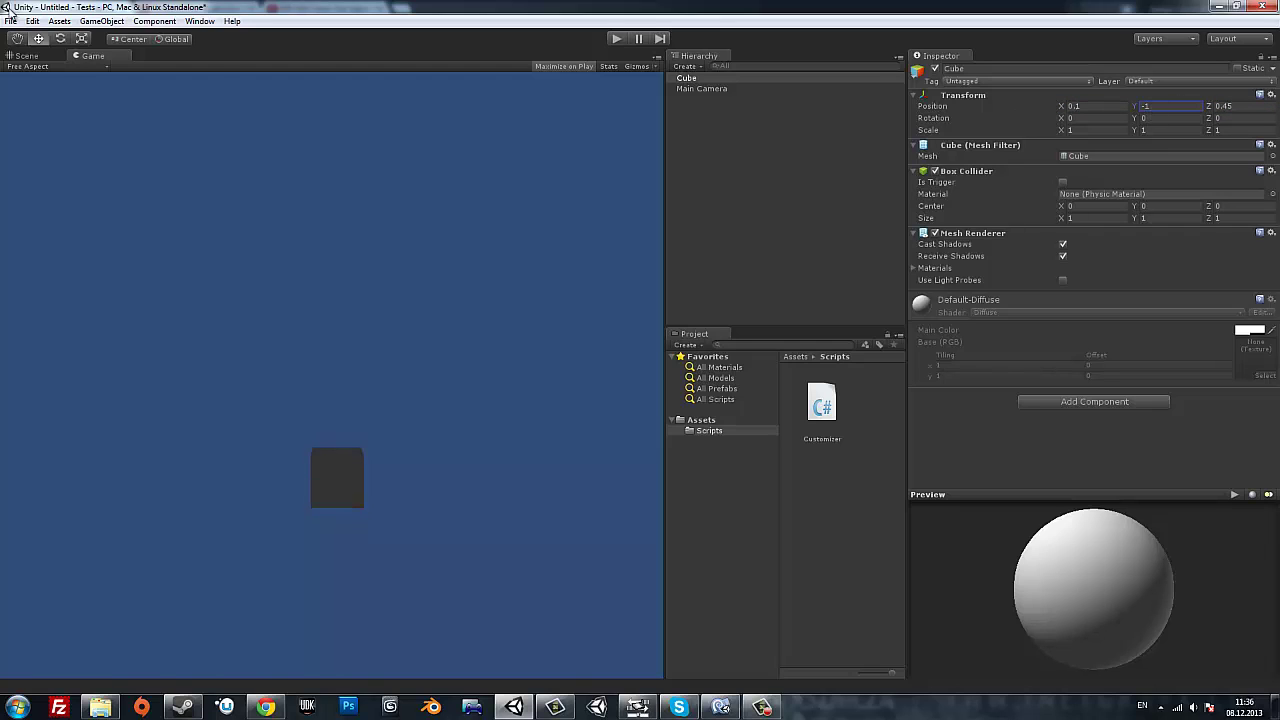
Duplicate the cube and move the copy down below the original.
left_click(27, 56)
left_click_drag(557, 267, 597, 251, "alt")
key("f")
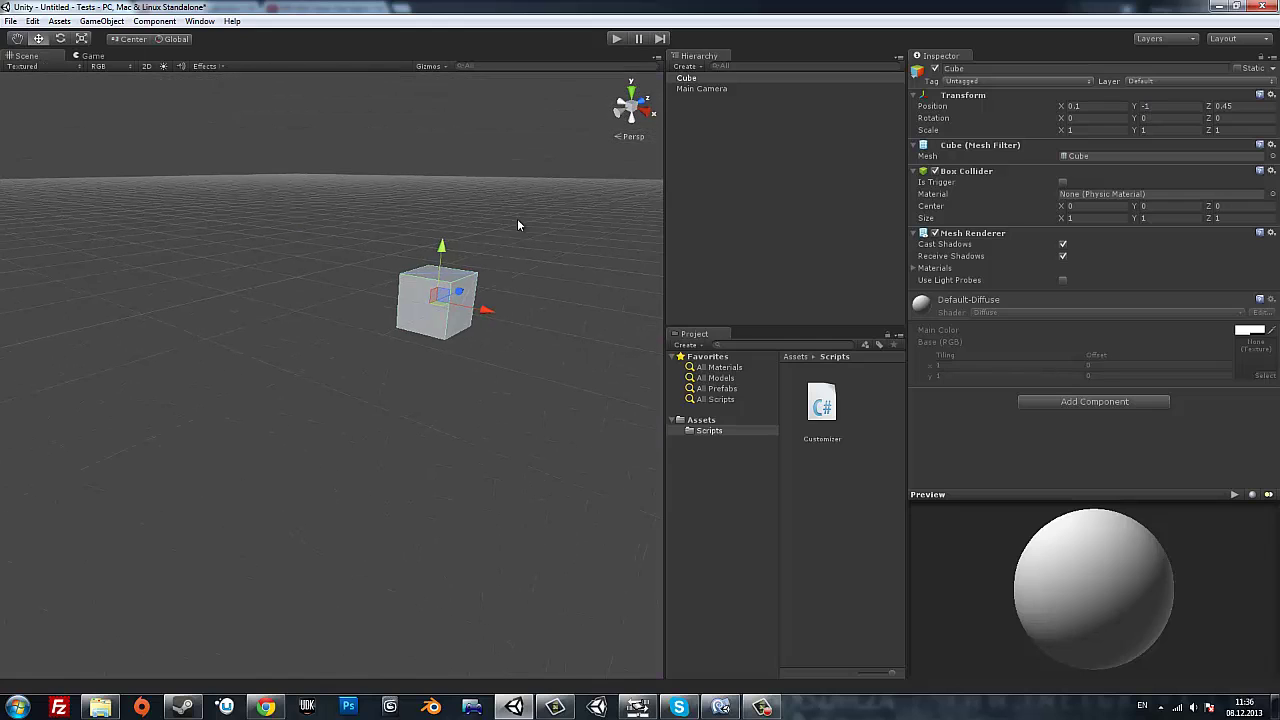
key("ctrl+d")
left_click_drag(445, 250, 437, 320)
Stretch the duplicate cube along X and Z into a wide slab.
key("e")
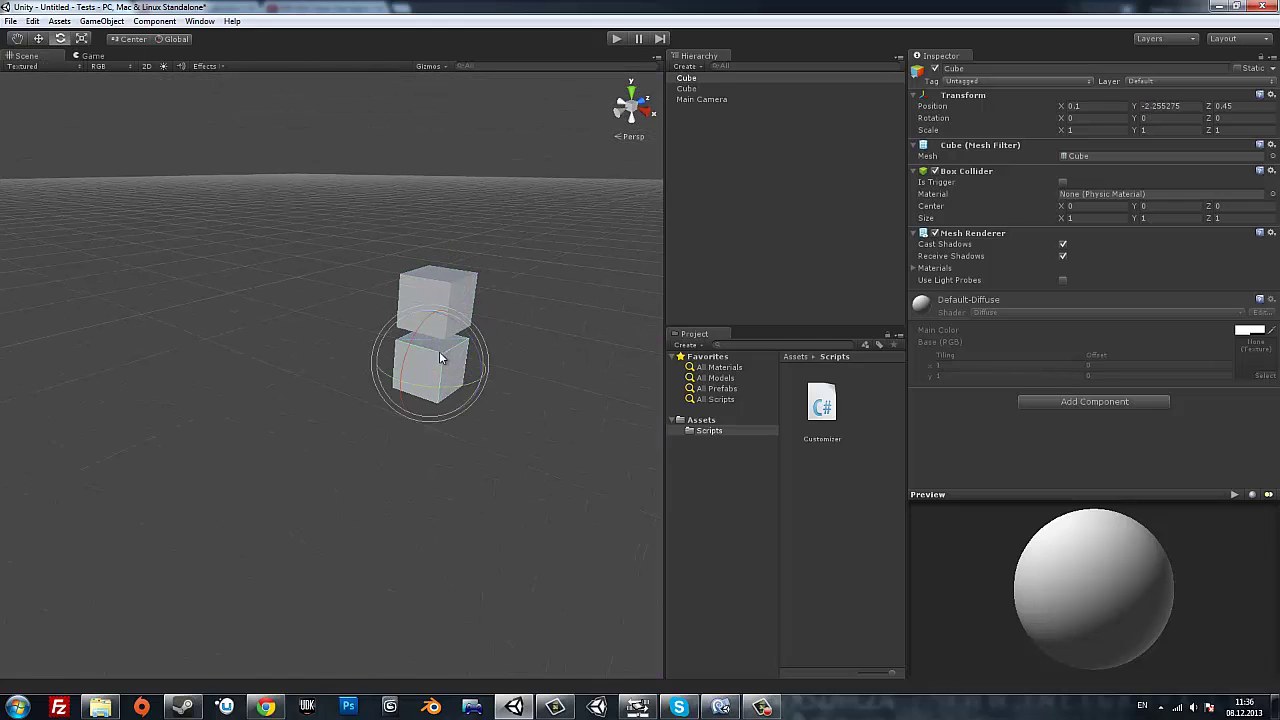
key("r")
left_click_drag(466, 378, 900, 470)
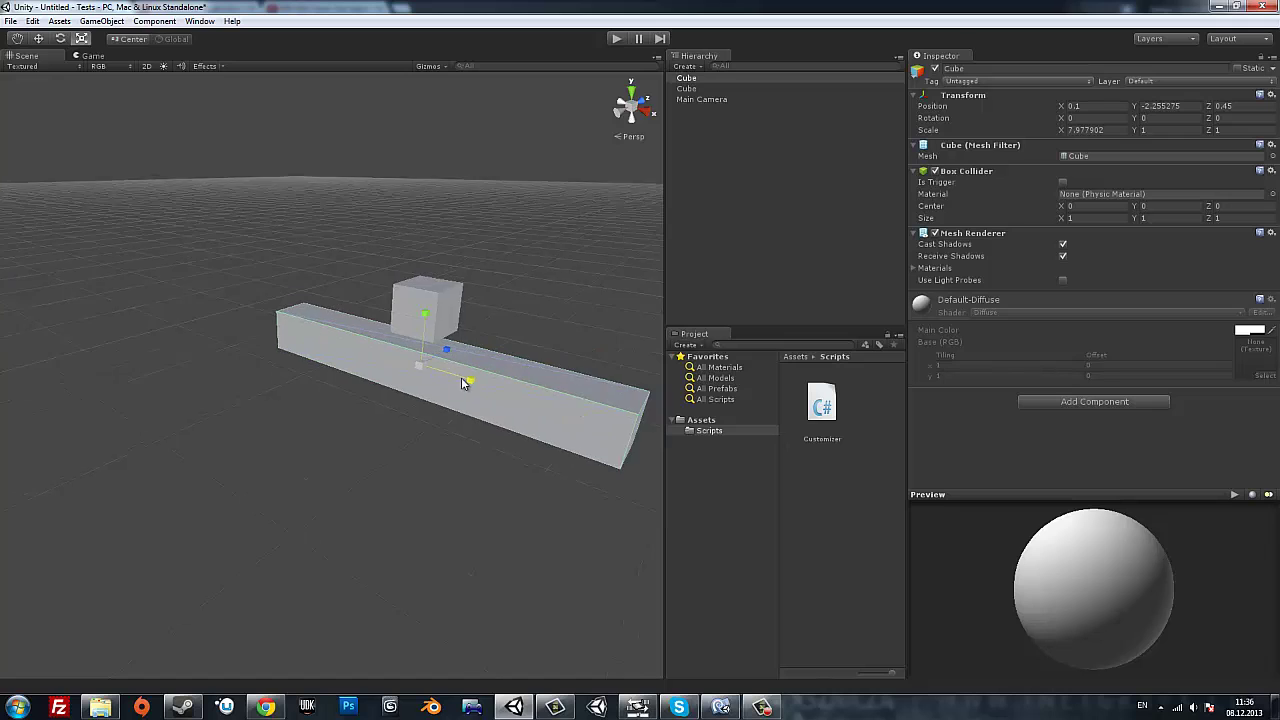
scroll(461, 377, "down", 5)
left_click_drag(449, 380, 522, 410)
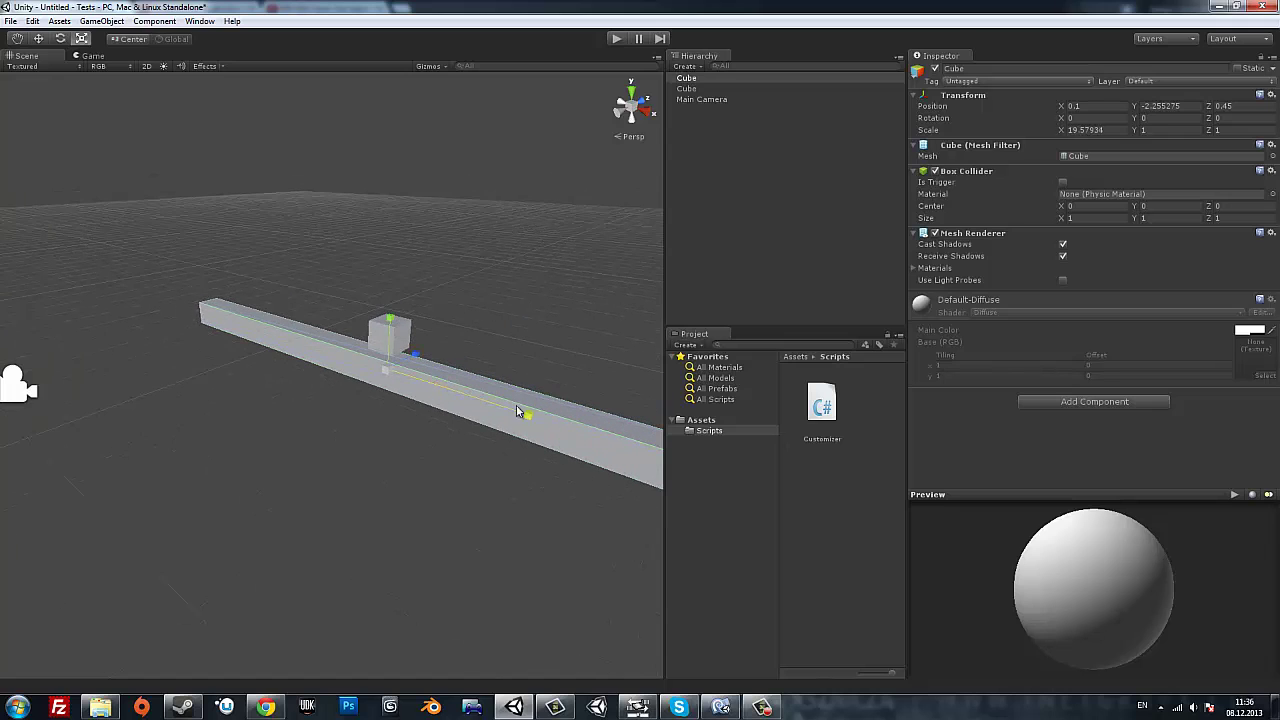
left_click_drag(414, 355, 600, 277)
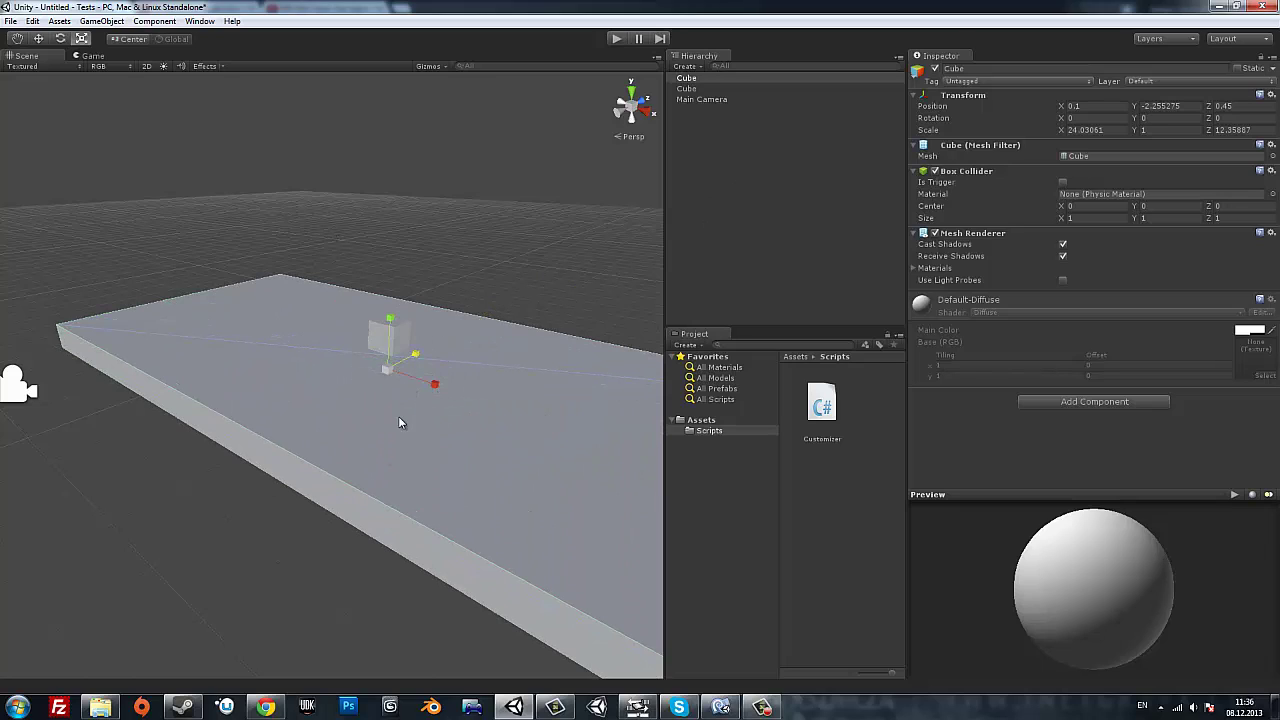
Stretch the slab further along Z and flatten it to scale 33.68, 0.72, 29.14.
left_click(38, 38)
left_click(58, 39)
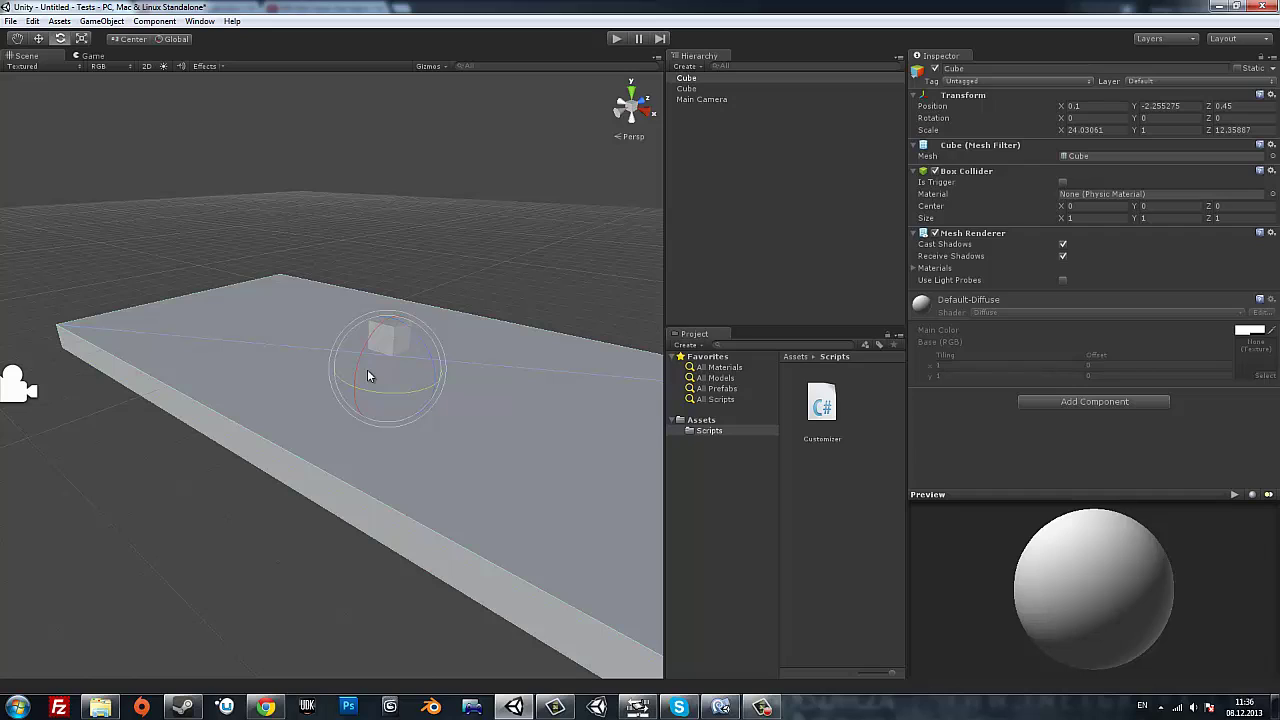
key("r")
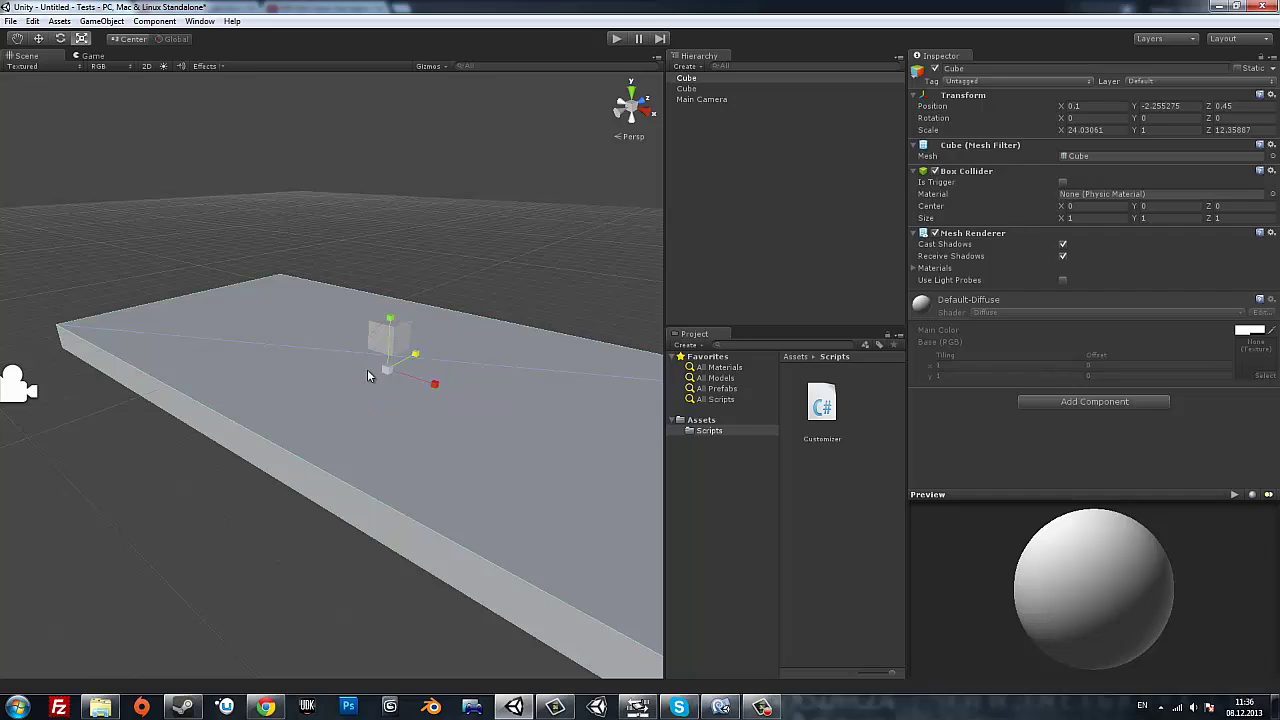
key("w")
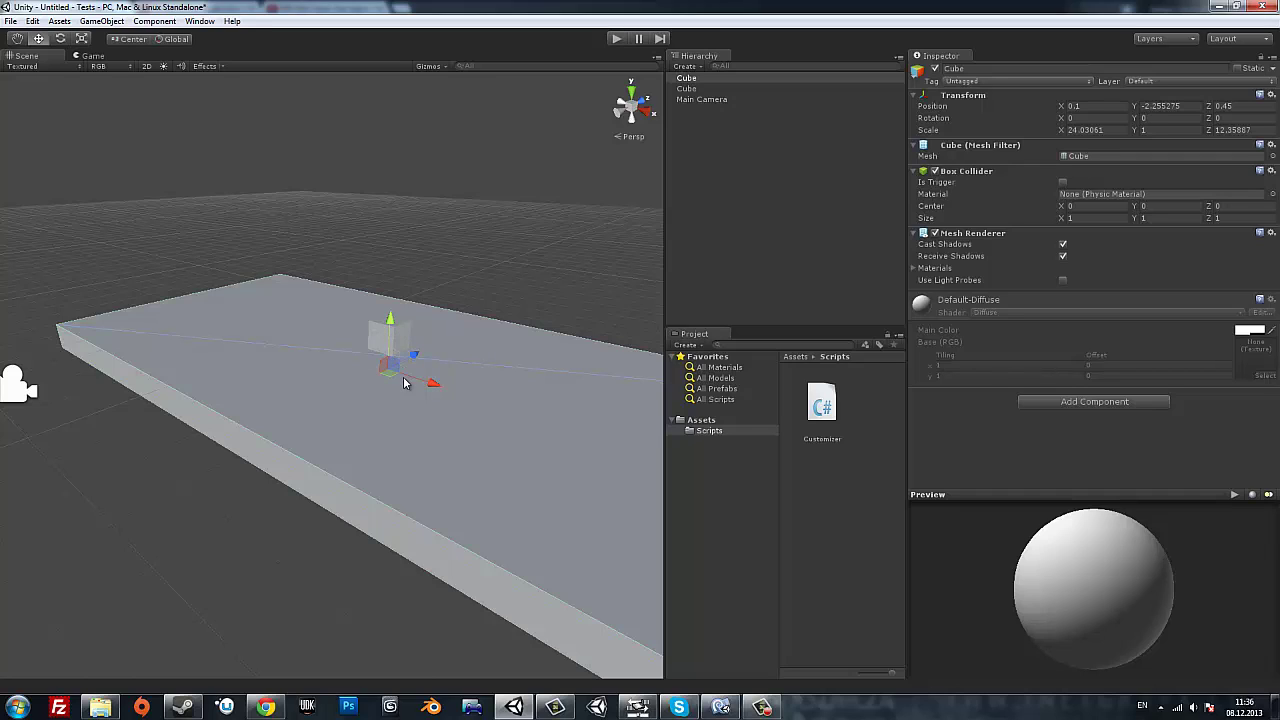
key("e")
key("r")
mouse_move(414, 357)
left_mouse_down()
mouse_move(459, 334)
mouse_move(414, 354)
mouse_move(425, 374)
left_mouse_up()
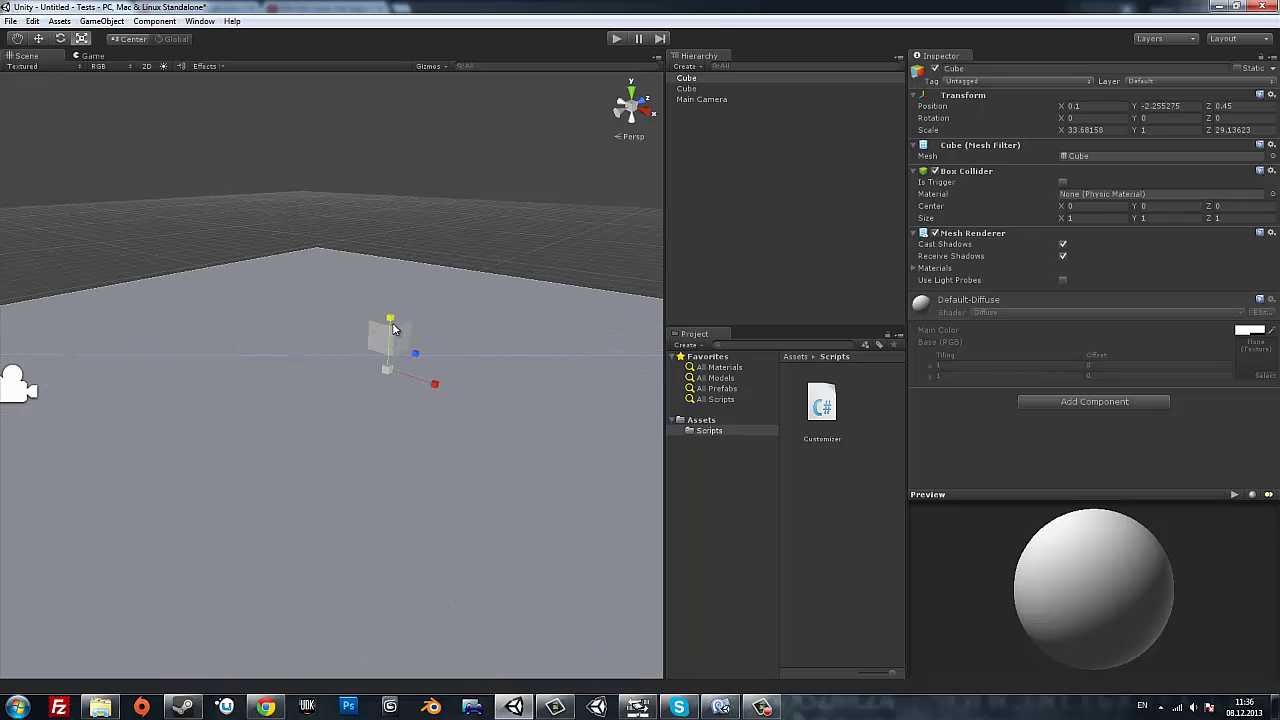
left_click_drag(392, 322, 391, 334)
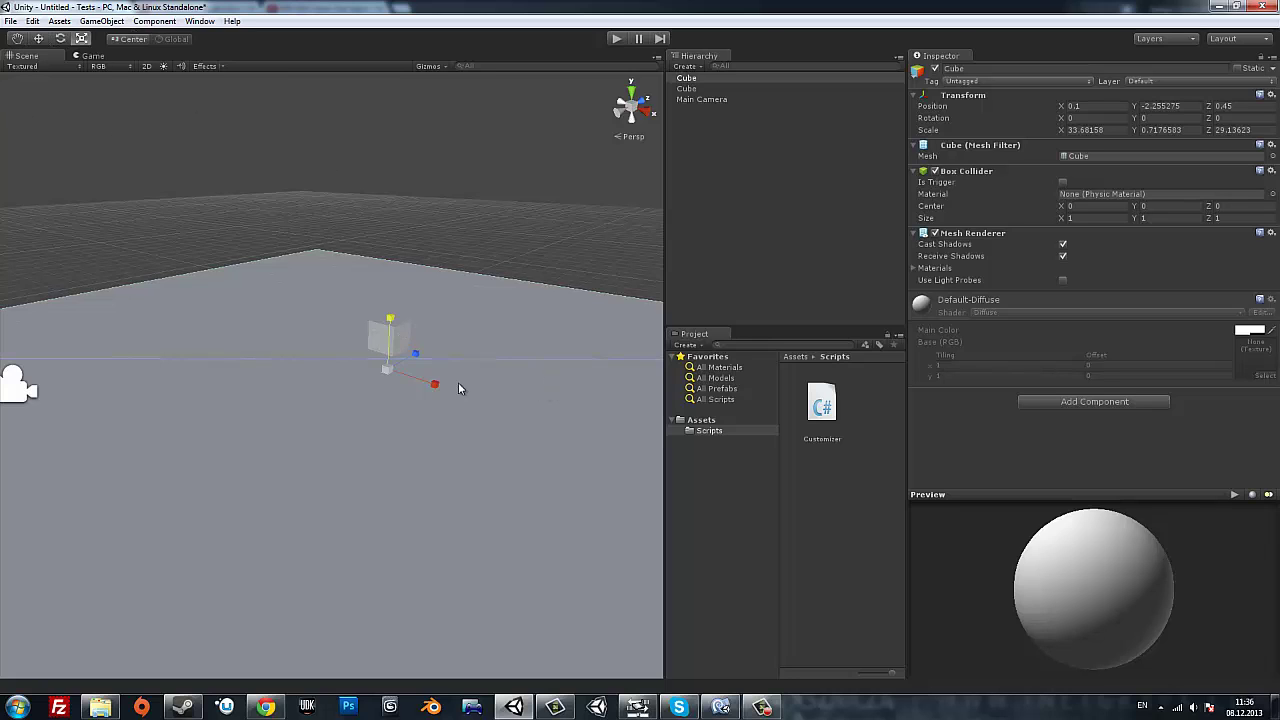
Add a Directional Light to the scene.
left_click(101, 21)
mouse_move(155, 55)
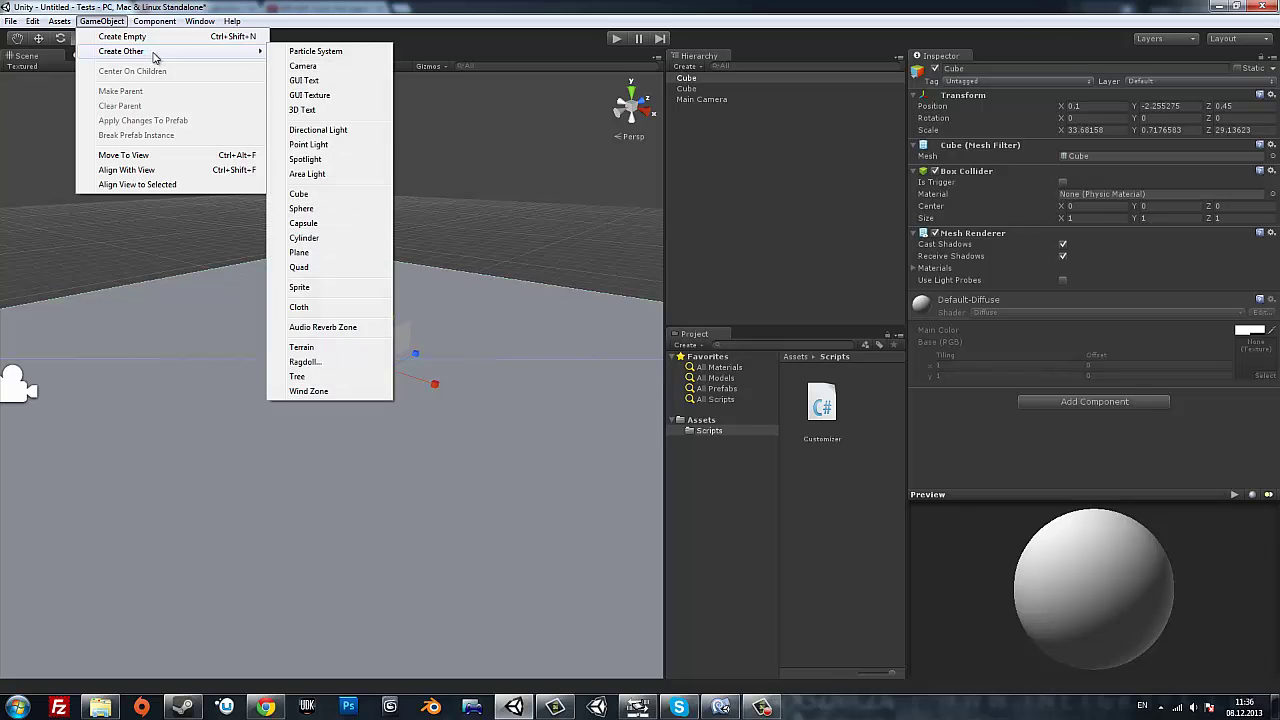
left_click(320, 130)
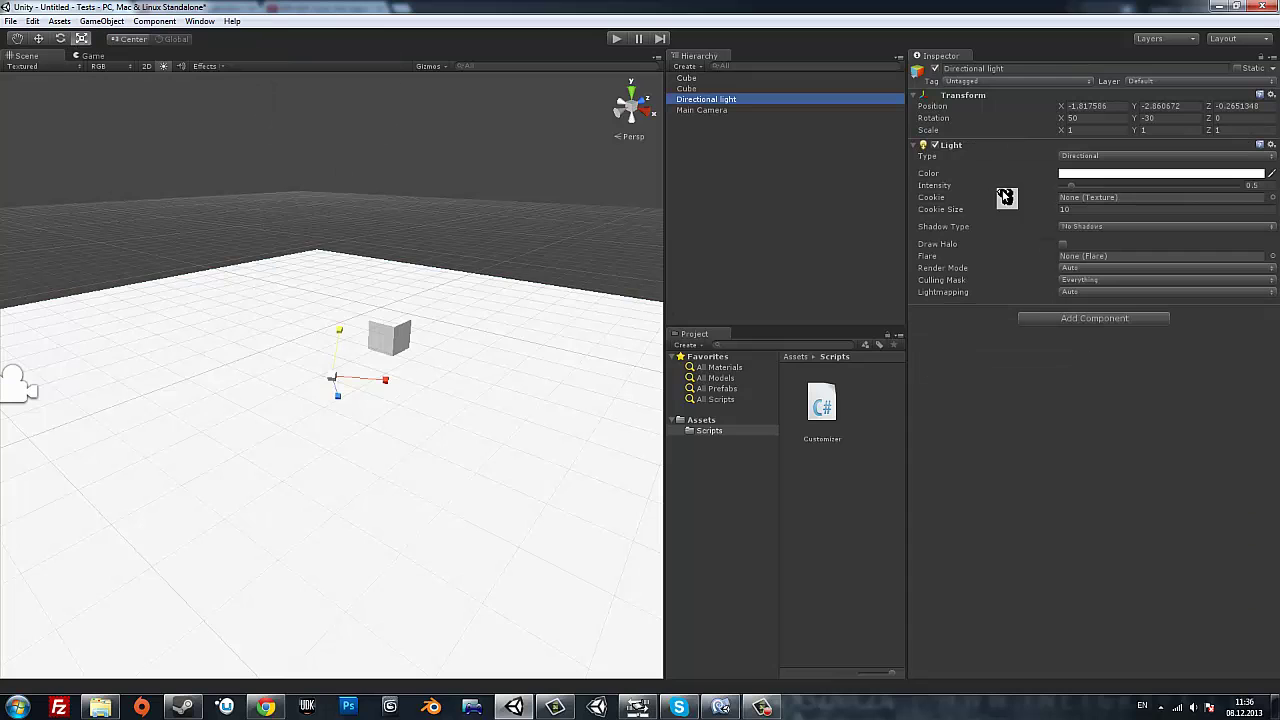
Give the light Hard Shadows and intensity 0.32, then start saving the scene.
left_click(1097, 228)
left_click(1086, 258)
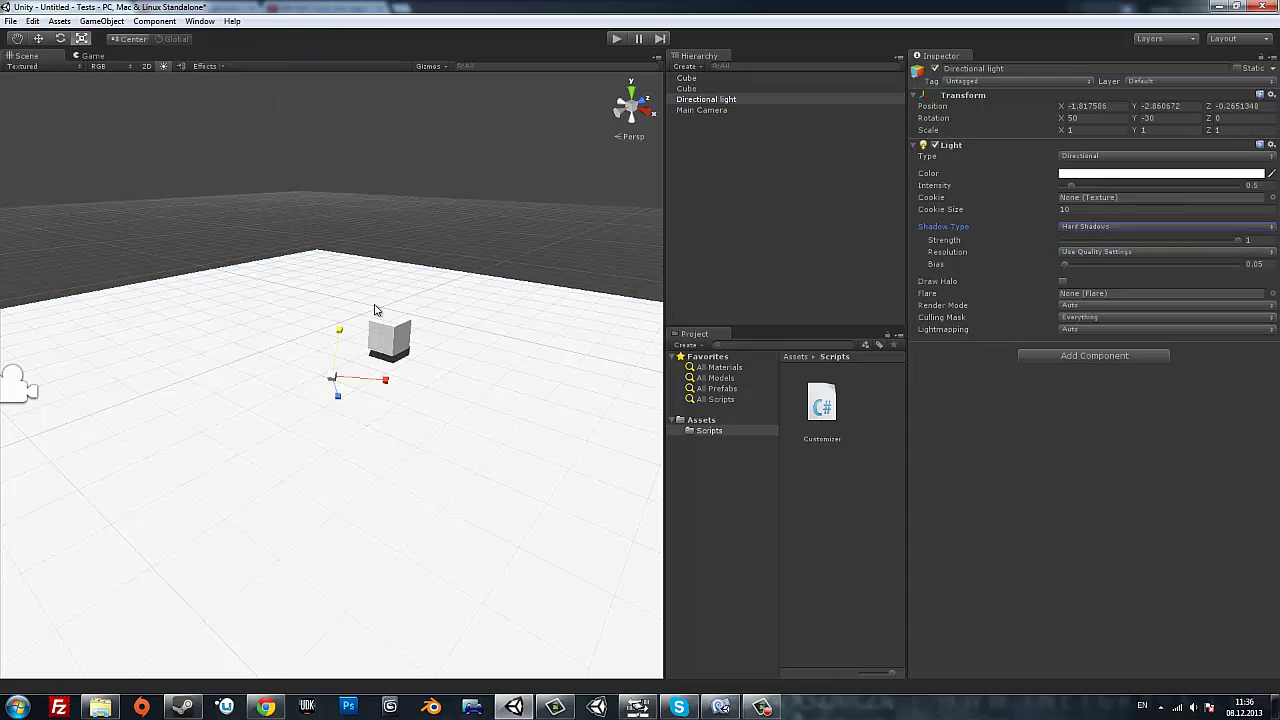
left_click_drag(1073, 190, 1069, 193)
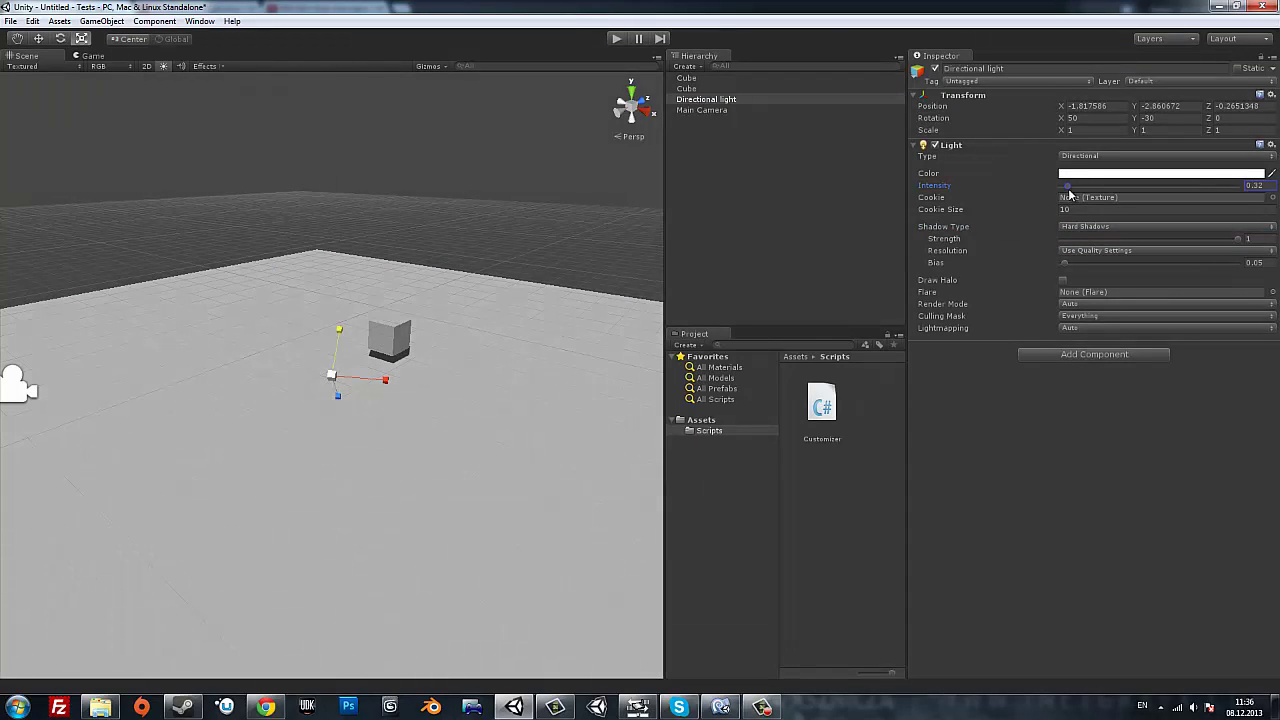
key("ctrl+s")
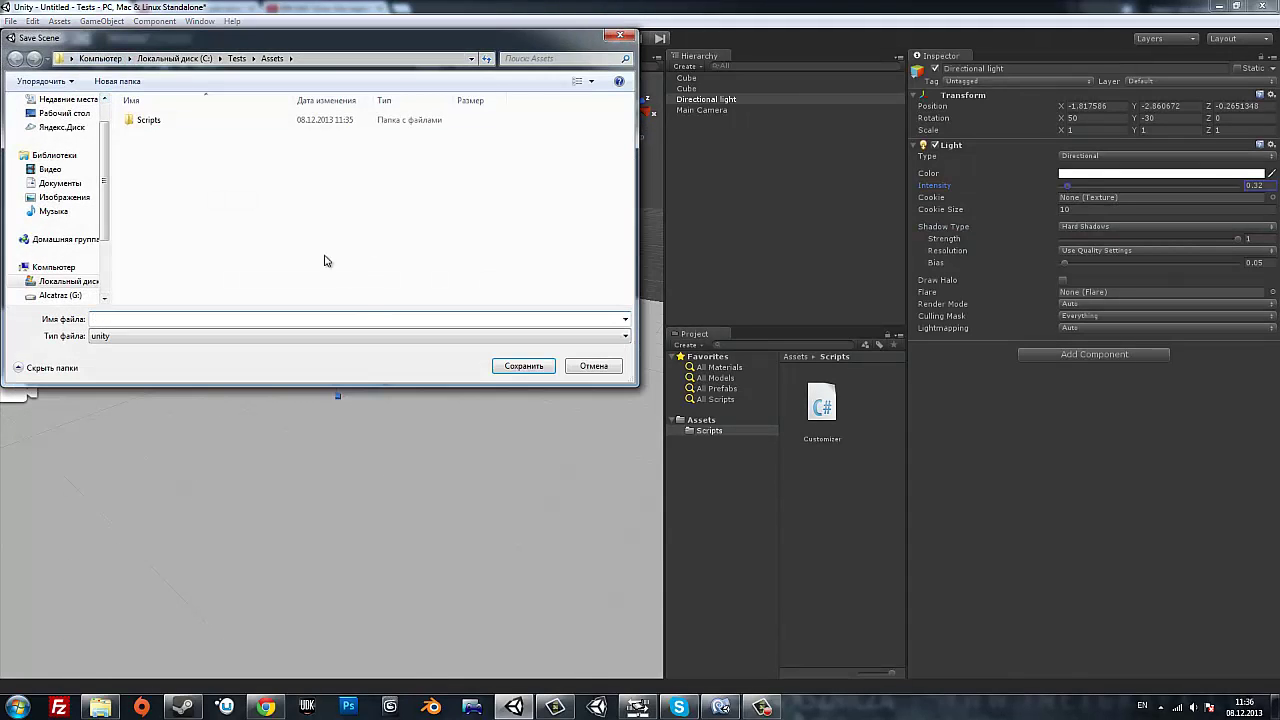
Create a Scenes folder under Assets and open it.
right_click(234, 211)
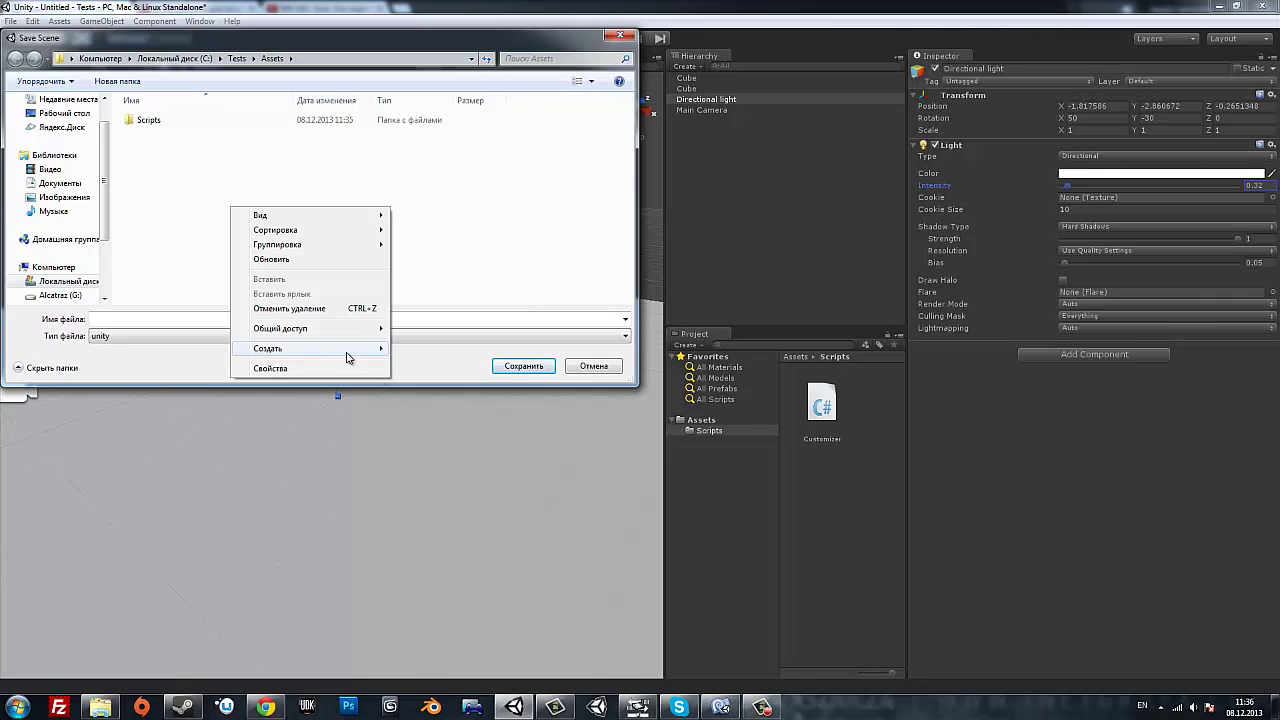
mouse_move(350, 350)
left_click(422, 347)
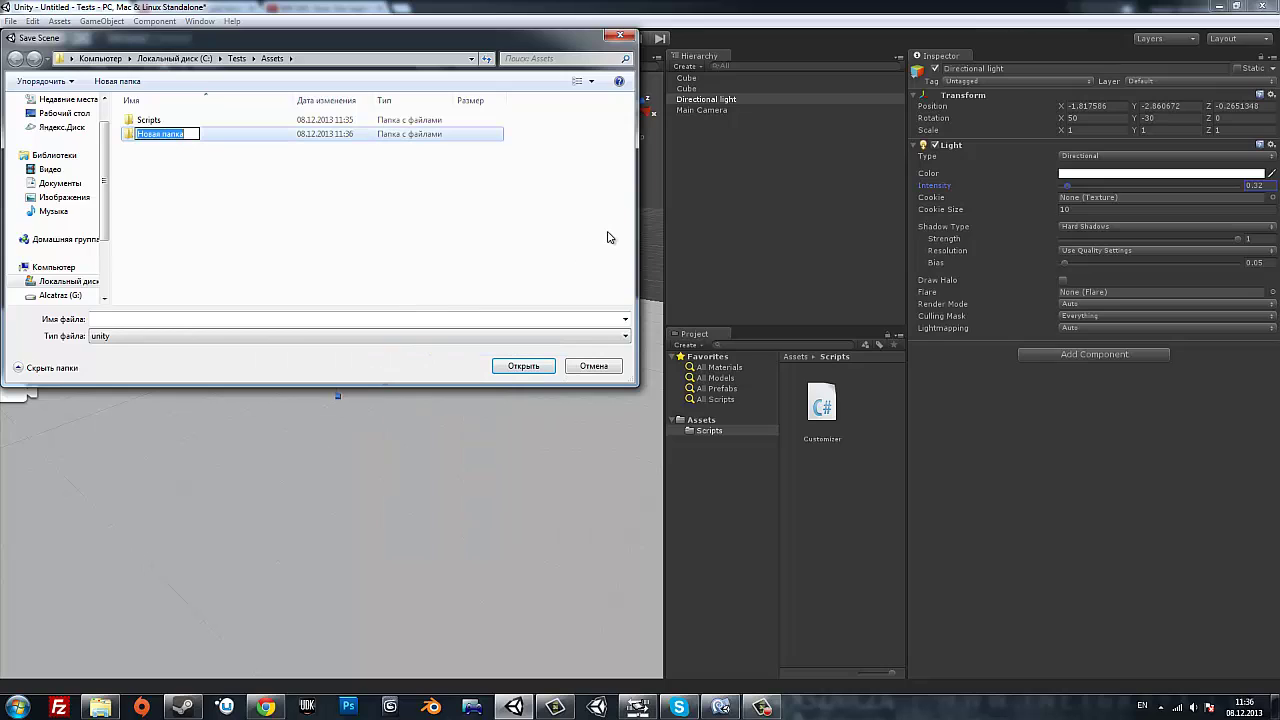
type("Scenes")
key("Return")
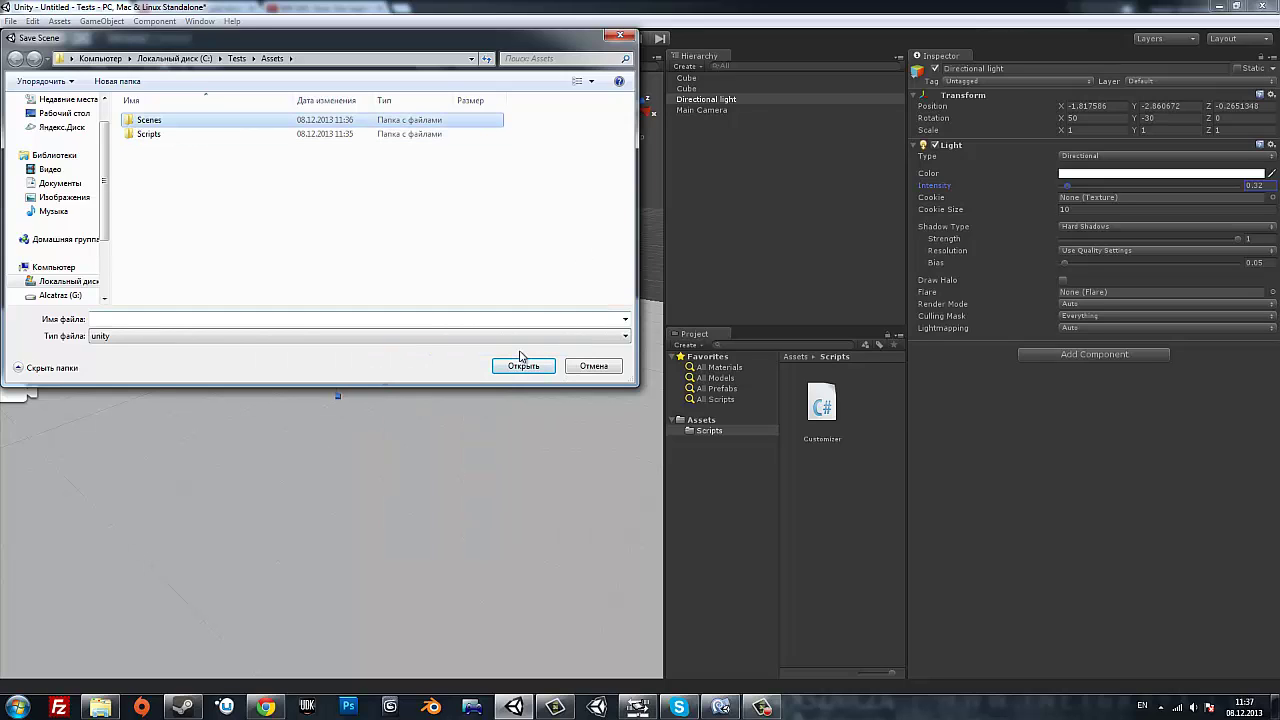
double_click(163, 122)
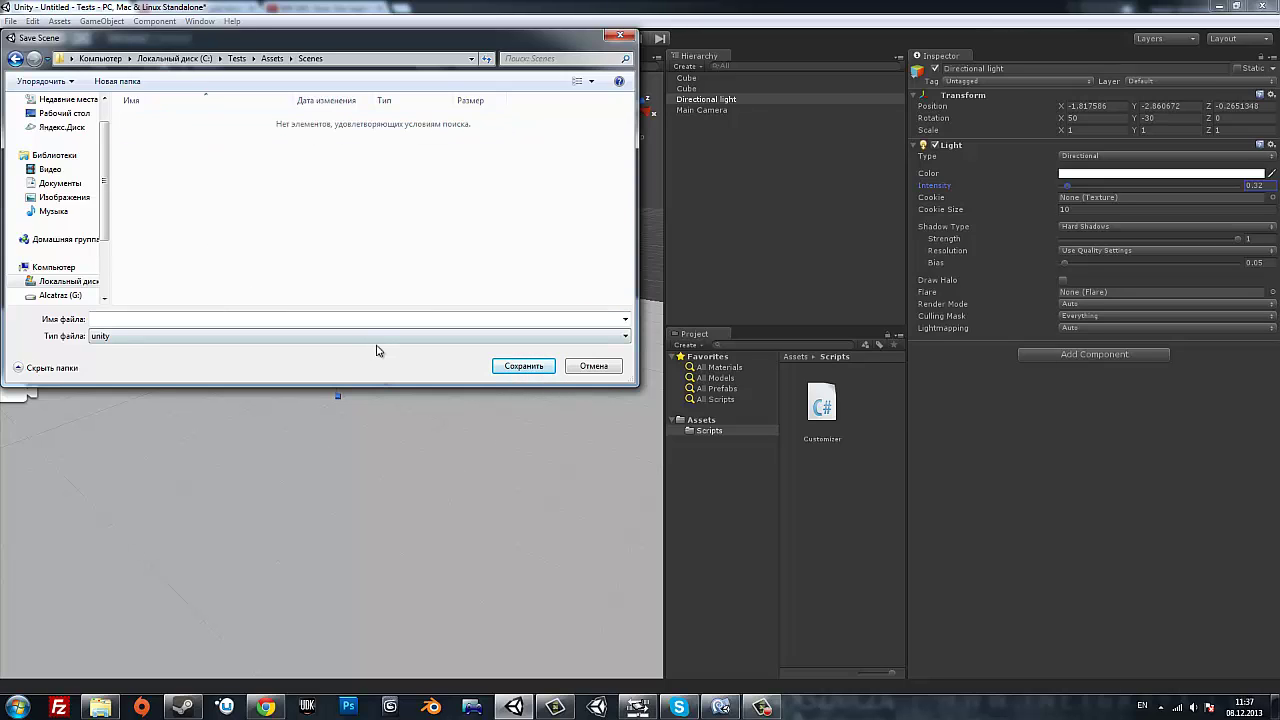
Save the scene as Test inside the Scenes folder.
left_click(423, 318)
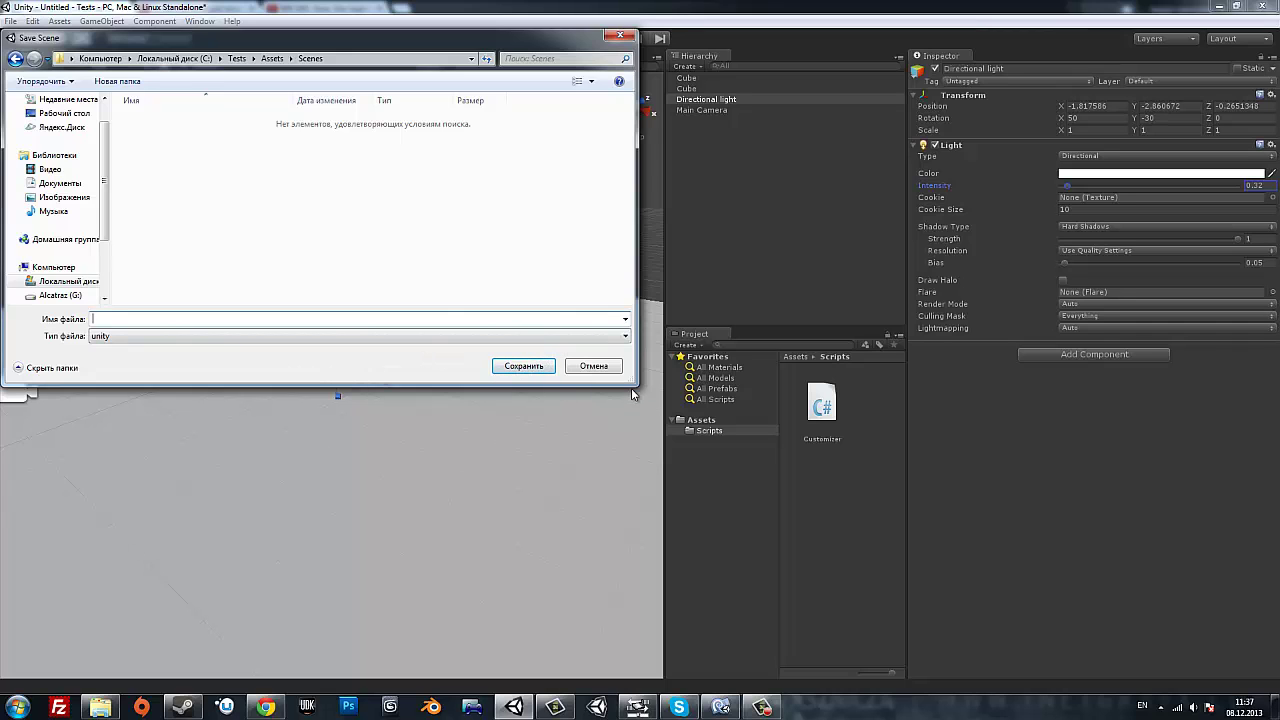
mouse_move(634, 384)
left_mouse_down()
mouse_move(658, 676)
mouse_move(1272, 674)
mouse_move(424, 274)
mouse_move(402, 224)
left_mouse_up()
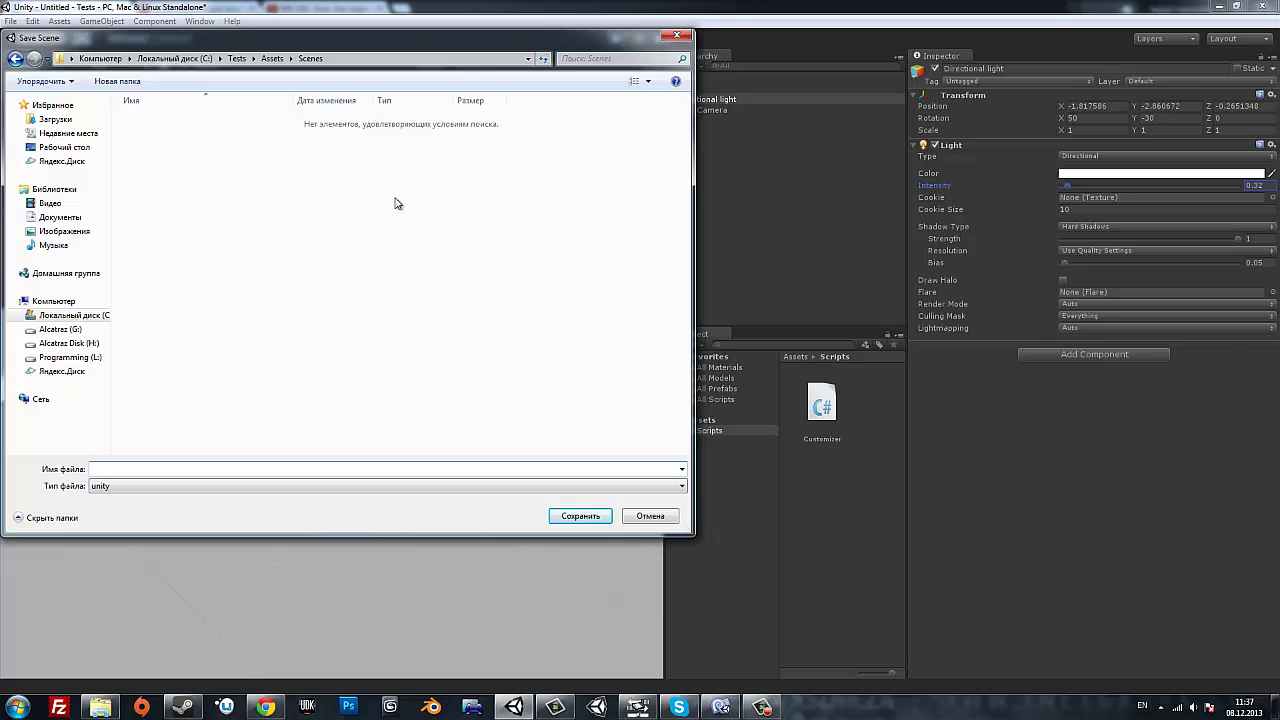
left_click_drag(399, 39, 596, 120)
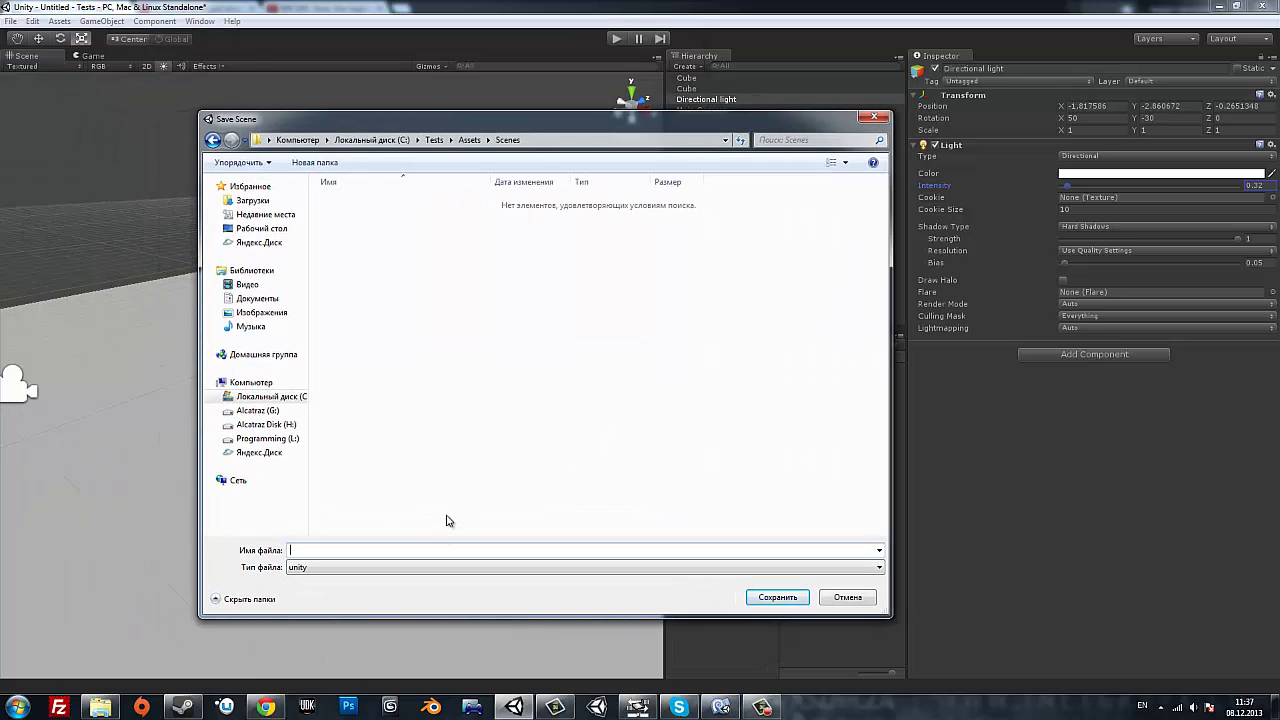
type("Test")
key("Return")
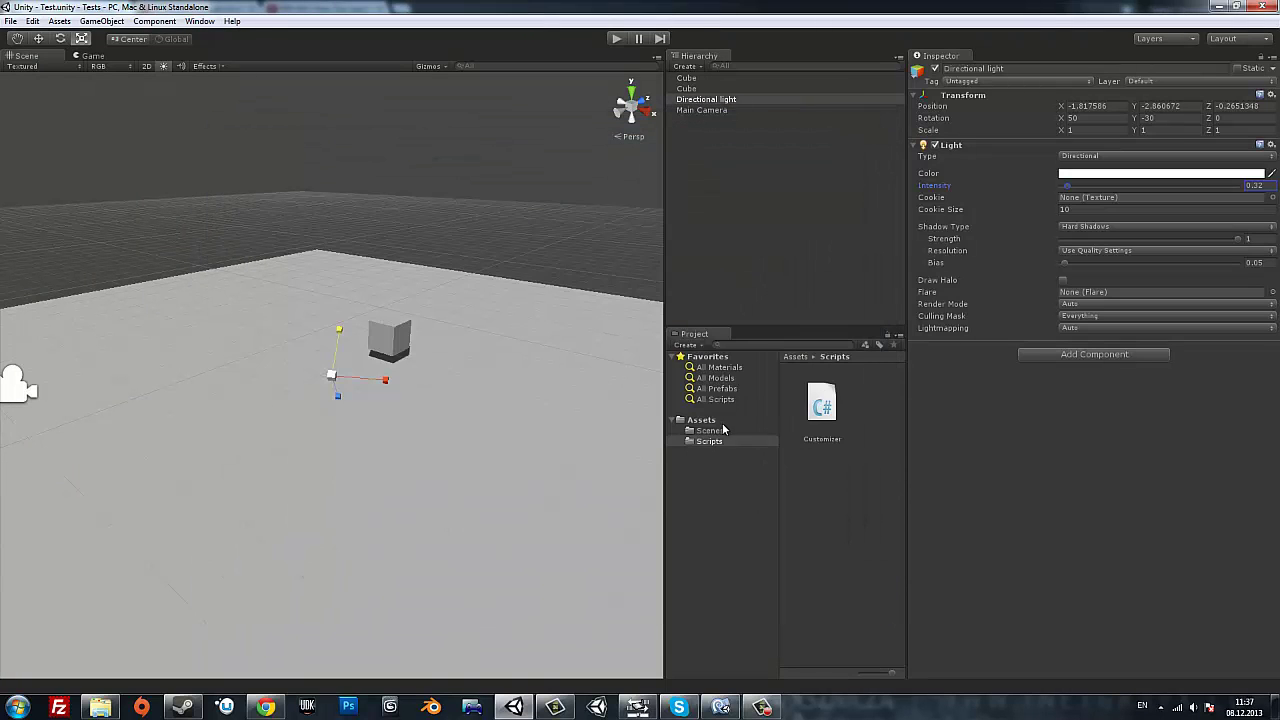
Check the Scenes and Scripts folders, then select the cube and orbit around it.
left_click(724, 430)
left_click(739, 446)
left_click(407, 318)
left_click_drag(391, 366, 440, 350, "alt")
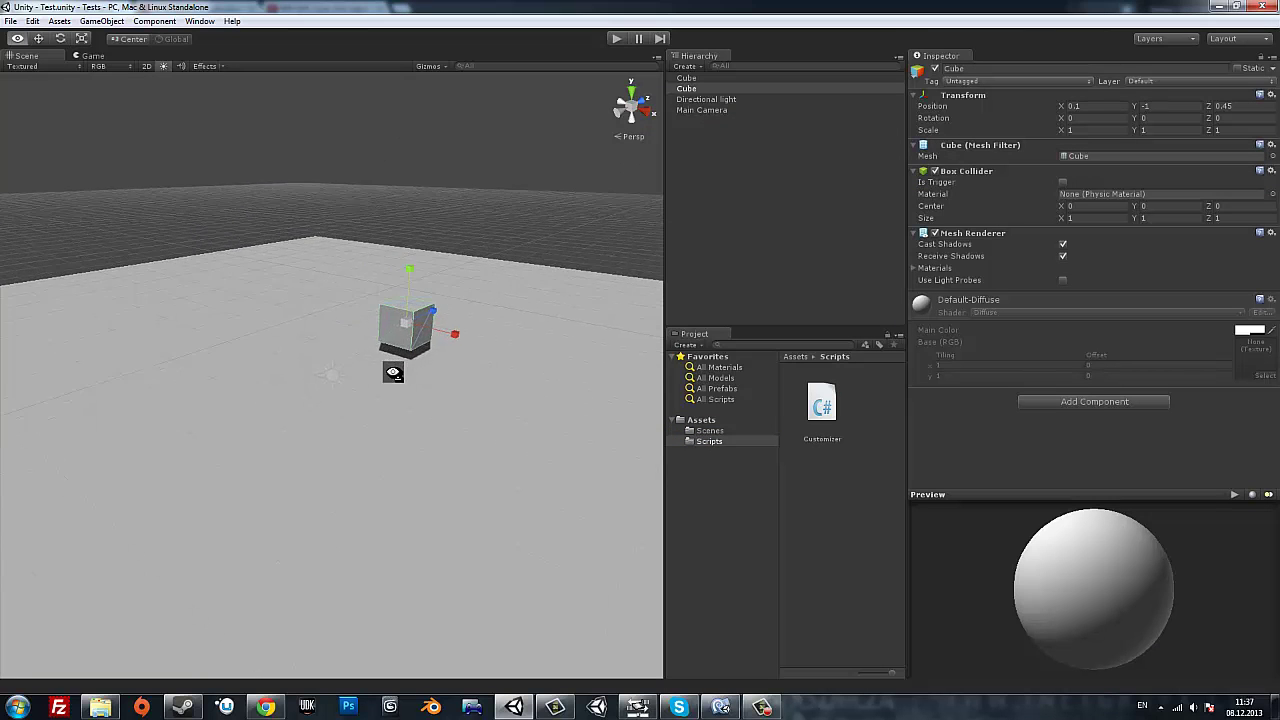
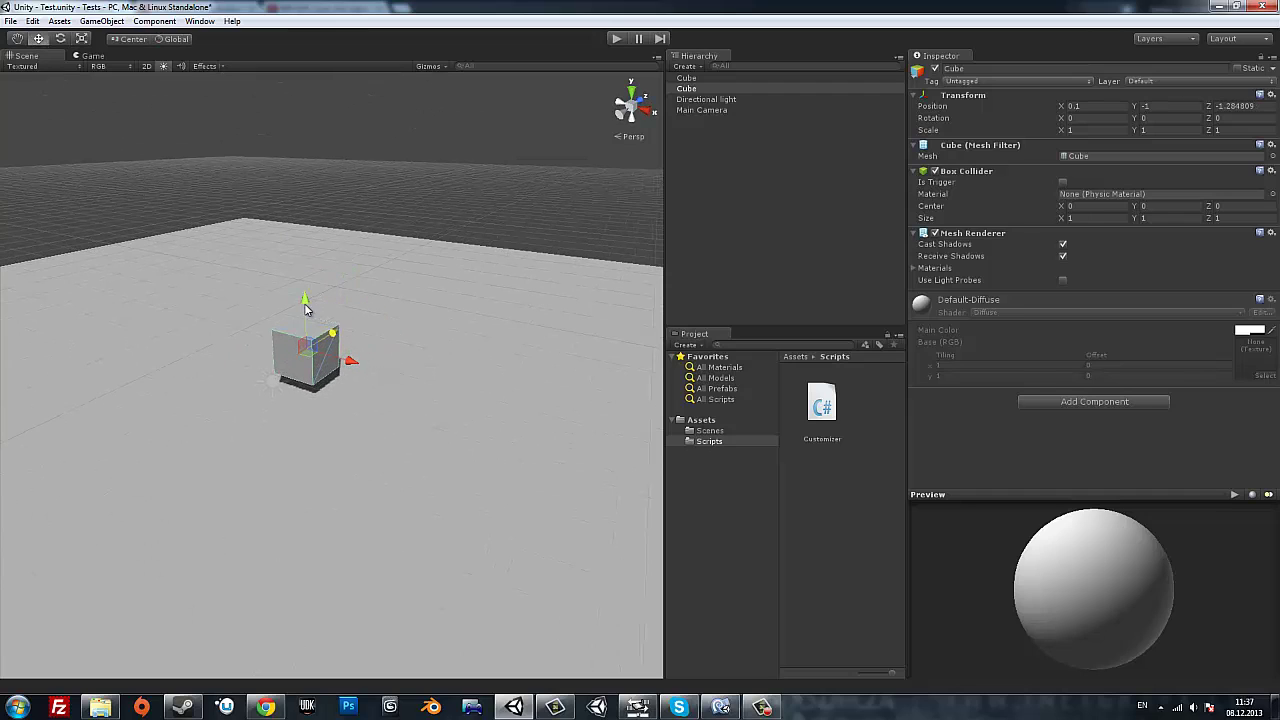
Stretch the small cube taller along Y, push it back along Z, and widen it along X.
left_click(83, 39)
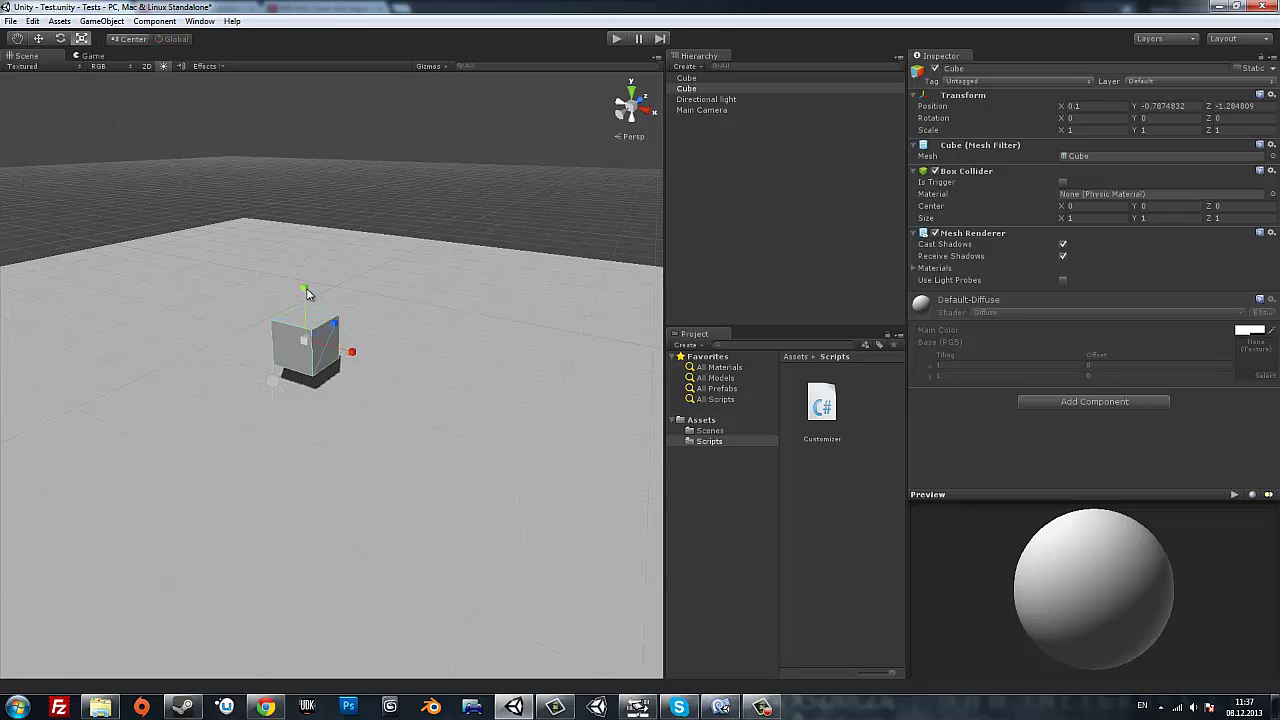
left_click_drag(307, 293, 317, 268)
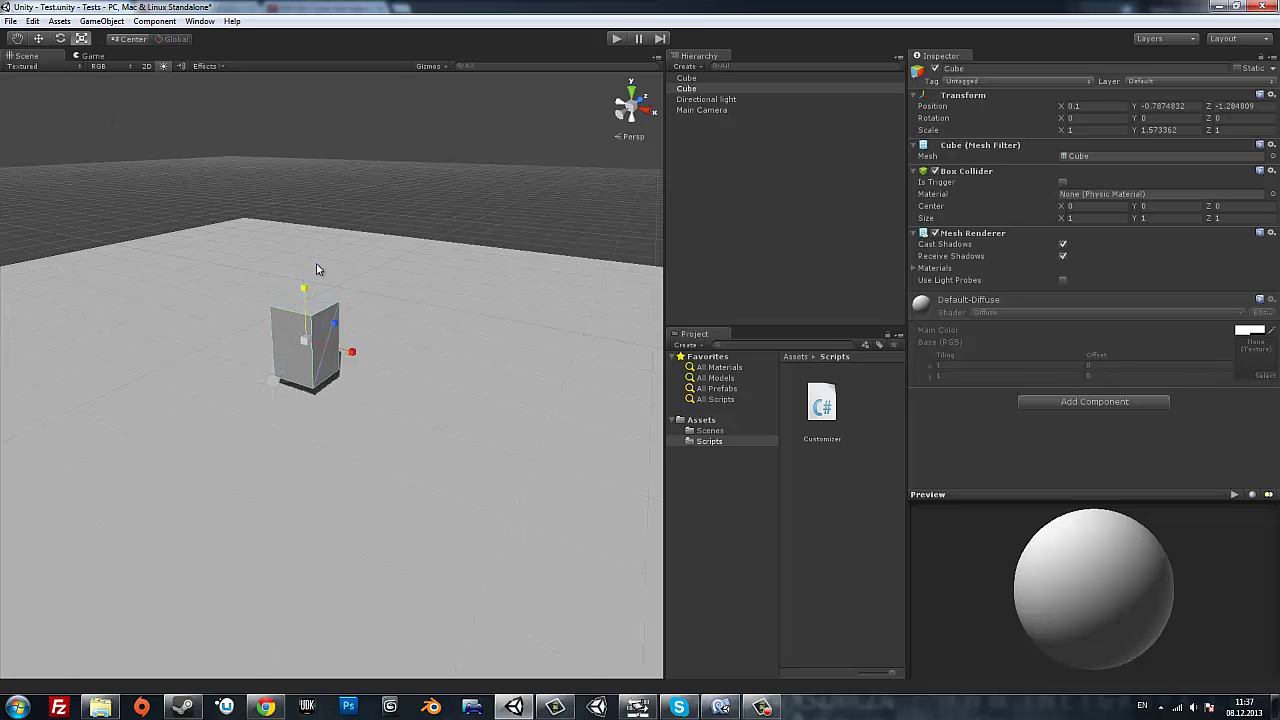
left_click(38, 38)
mouse_move(200, 300)
left_mouse_down("alt")
mouse_move(362, 336)
mouse_move(325, 357)
mouse_move(300, 345)
mouse_move(261, 355)
mouse_move(372, 297)
mouse_move(418, 310)
left_mouse_up("alt")
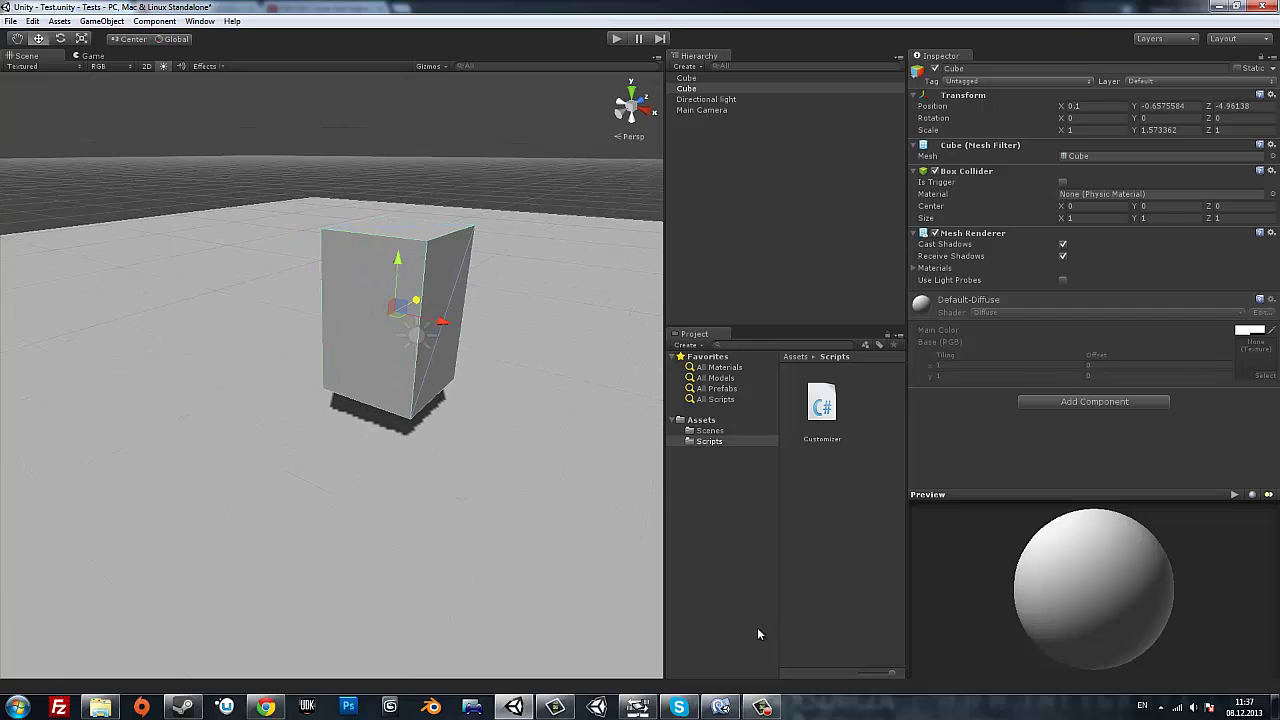
left_click(83, 38)
left_click_drag(440, 322, 452, 317)
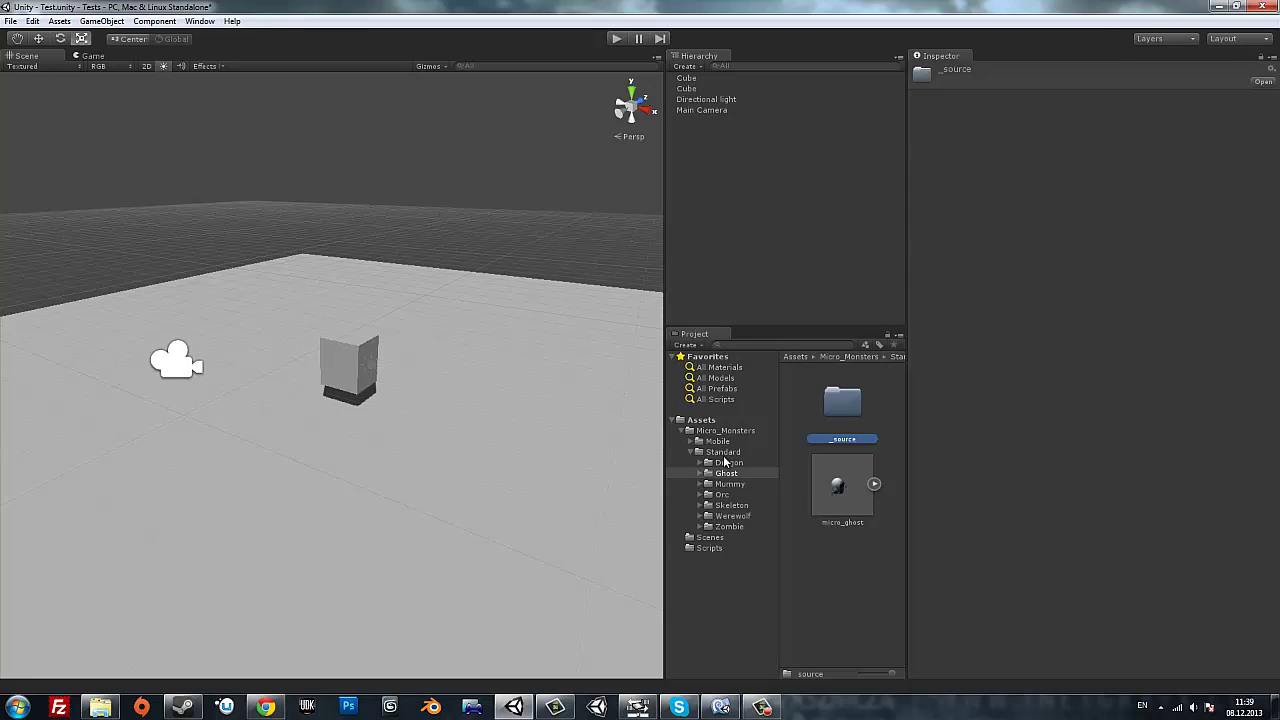
Delete the small cube and place the micro_orc model from the Orc folder into the scene.
left_click(727, 495)
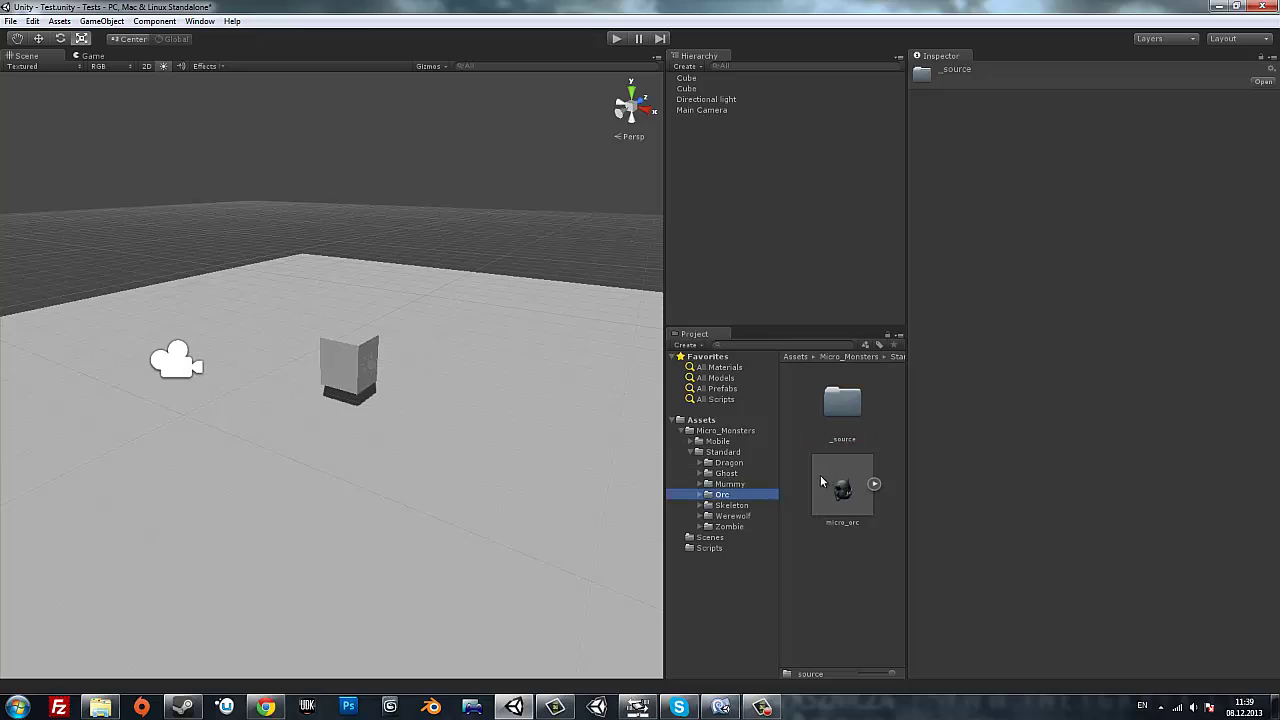
left_click(362, 374)
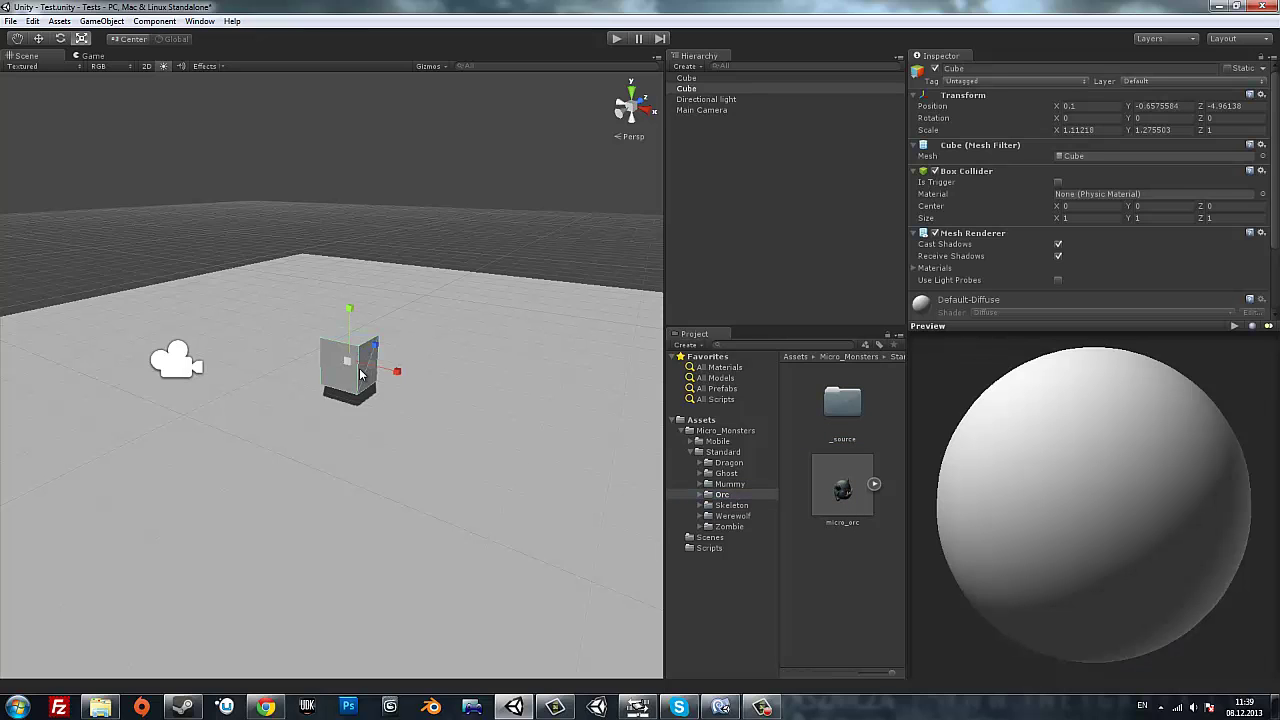
key("Delete")
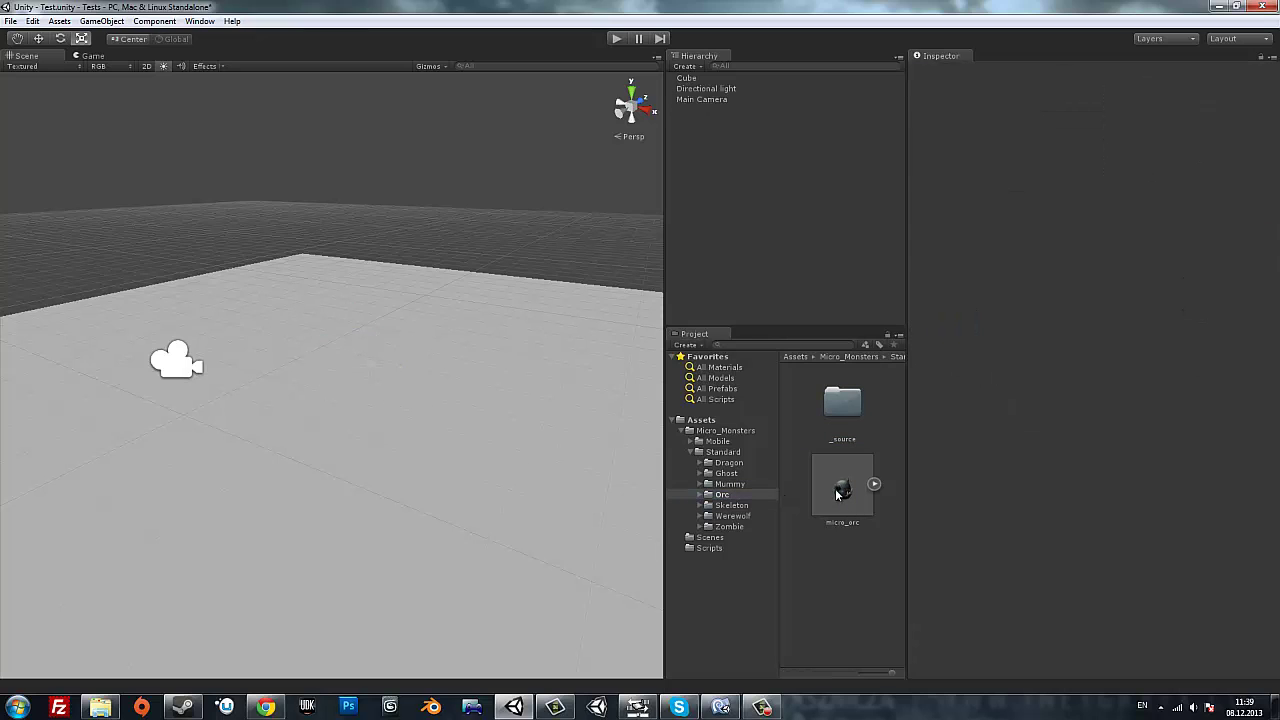
left_click_drag(842, 487, 310, 378)
key("f")
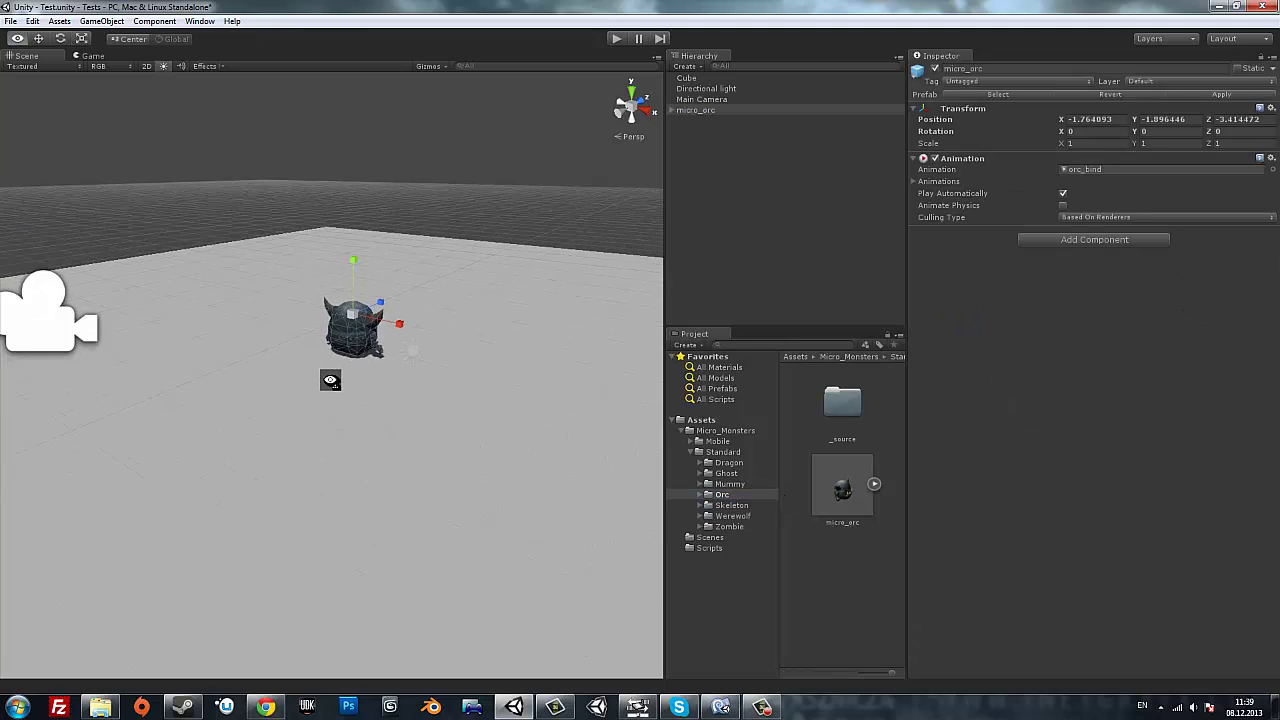
Rotate the orc about 127° around Y to face the camera, then select the floor cube.
left_click(60, 38)
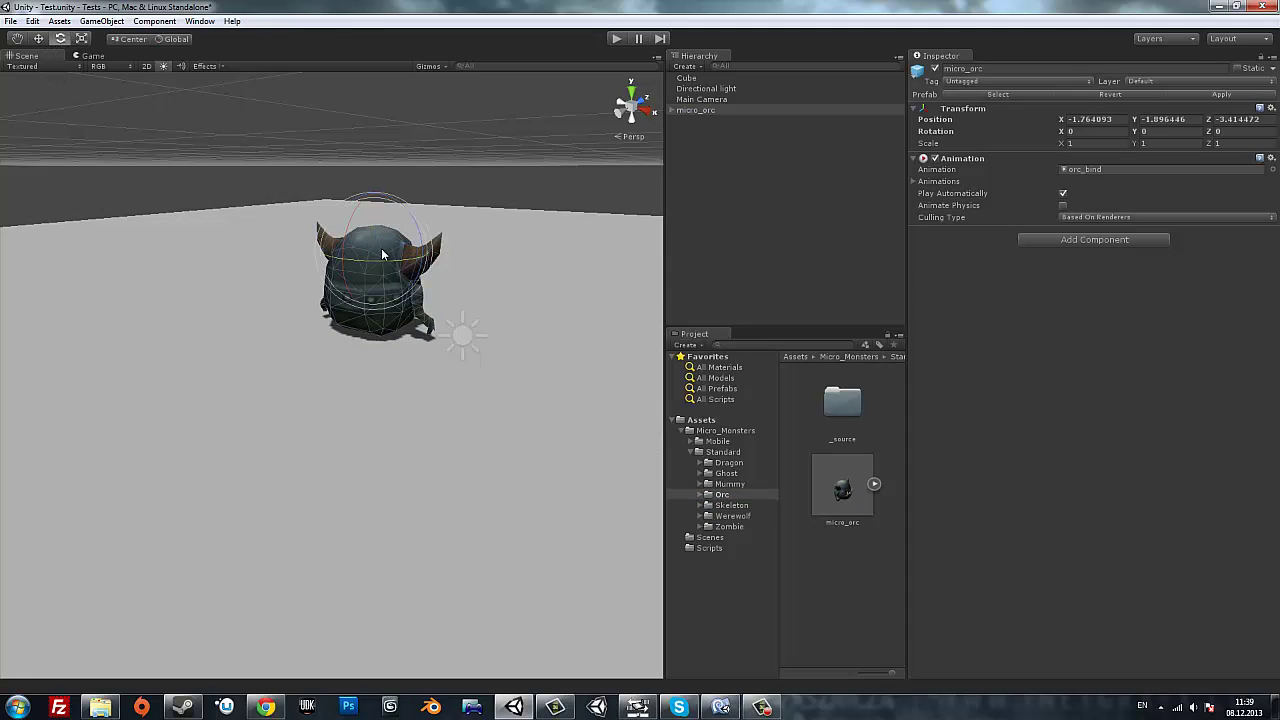
left_click_drag(390, 262, 280, 320)
scroll(280, 320, "down", 5)
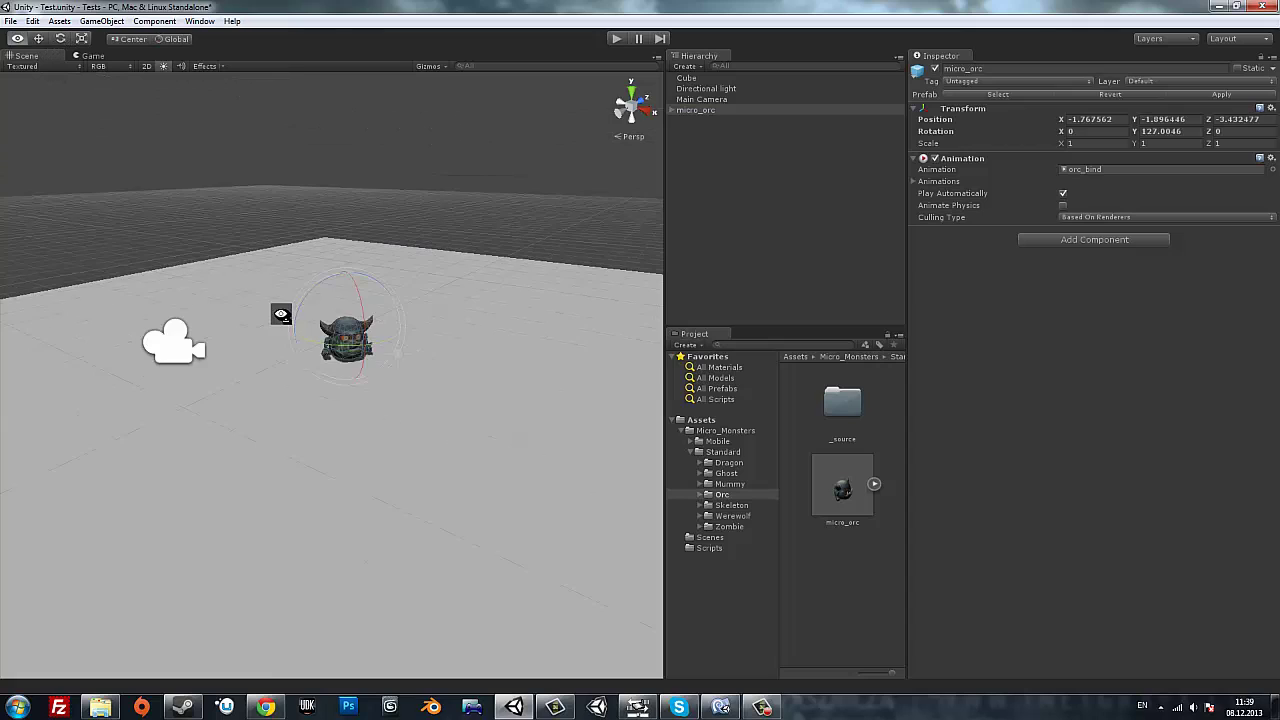
left_click(205, 66)
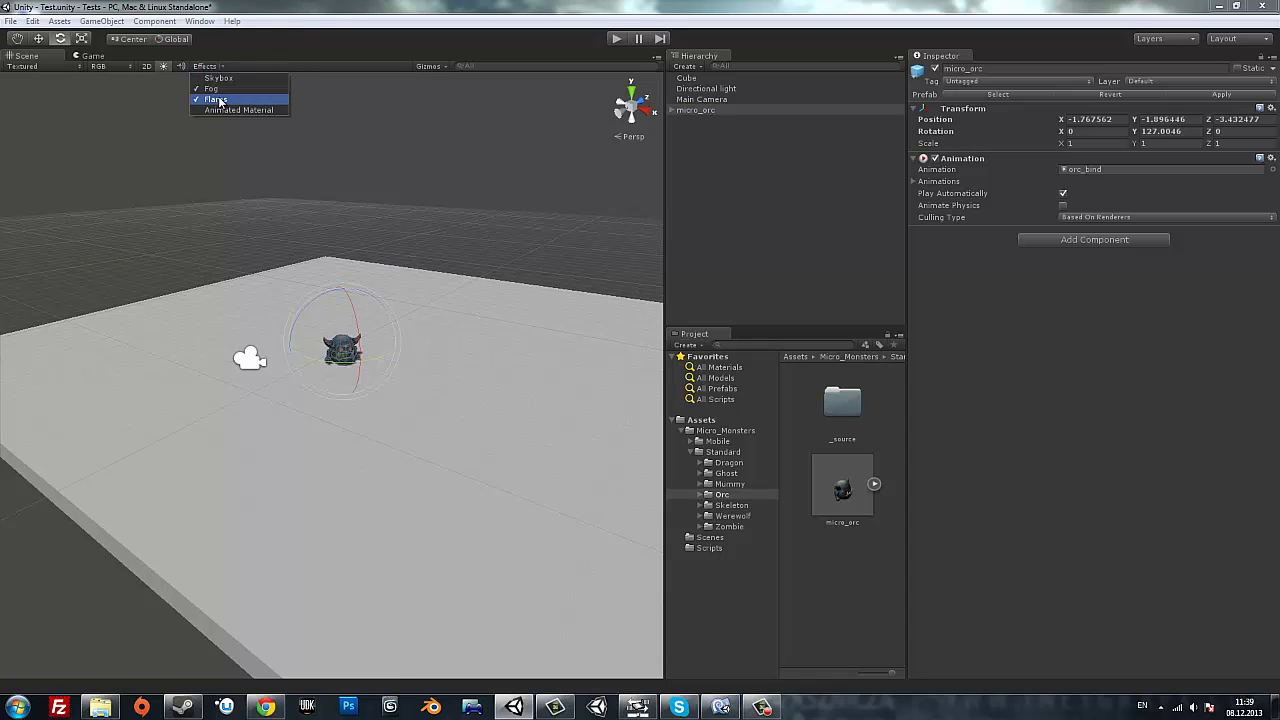
left_click(390, 166)
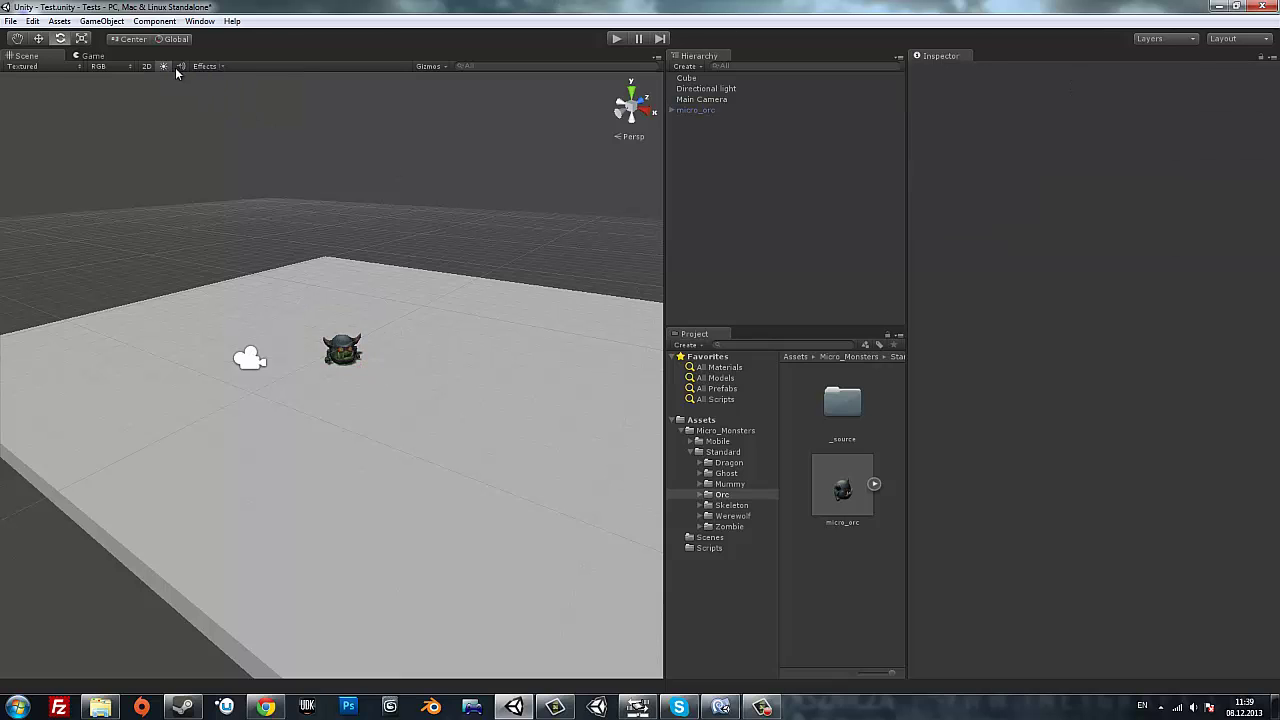
left_click(335, 379)
scroll(335, 379, "up", 3)
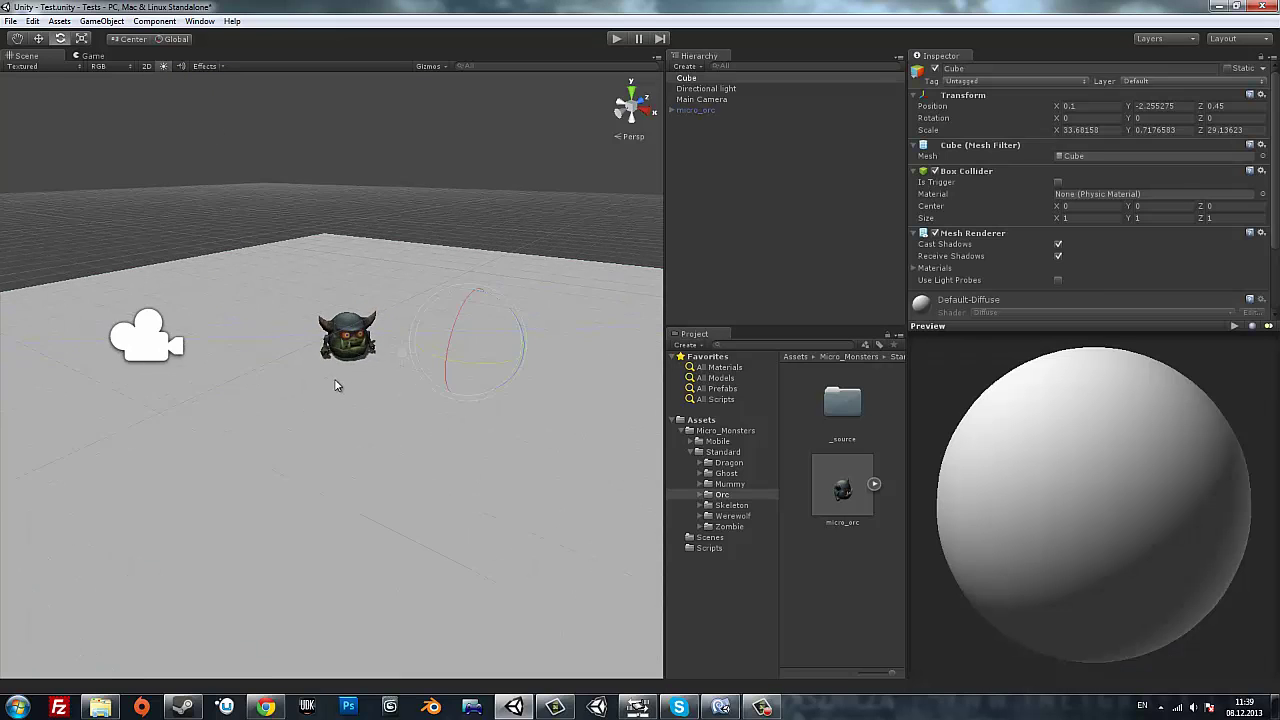
scroll(335, 379, "up", 3)
Import the standard Skyboxes package with all its assets.
left_click(33, 21)
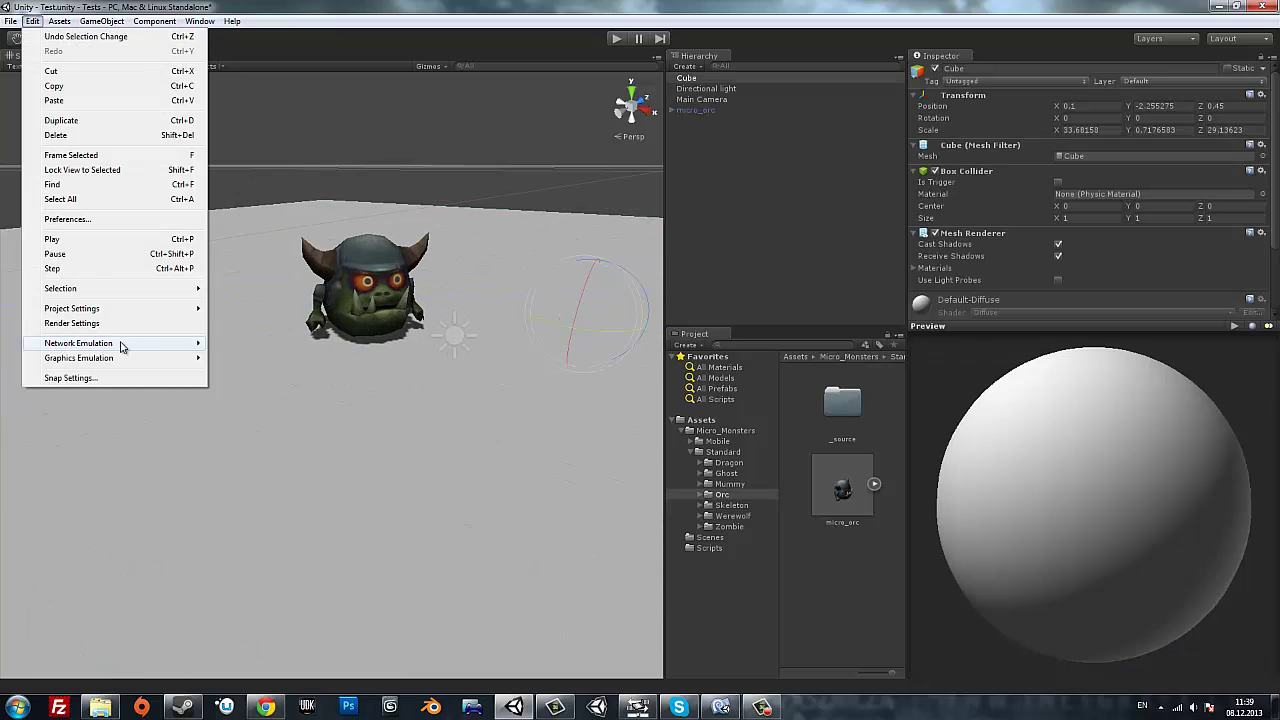
mouse_move(60, 21)
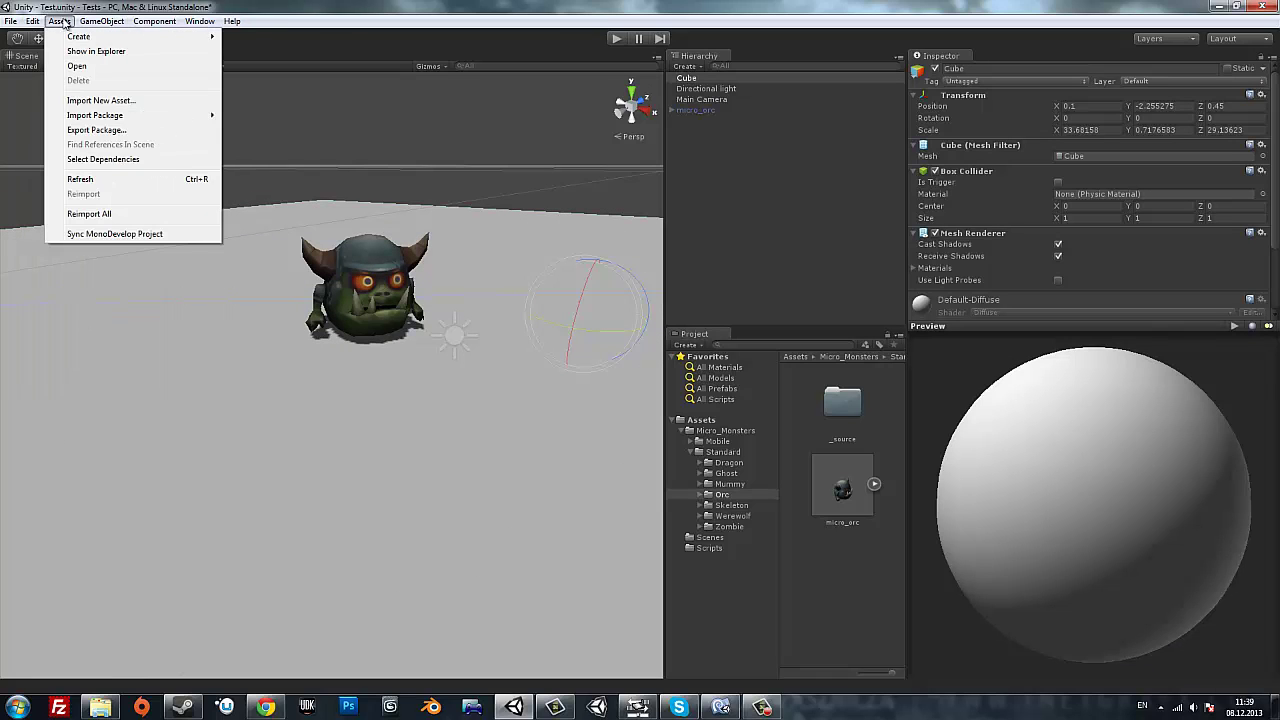
mouse_move(155, 118)
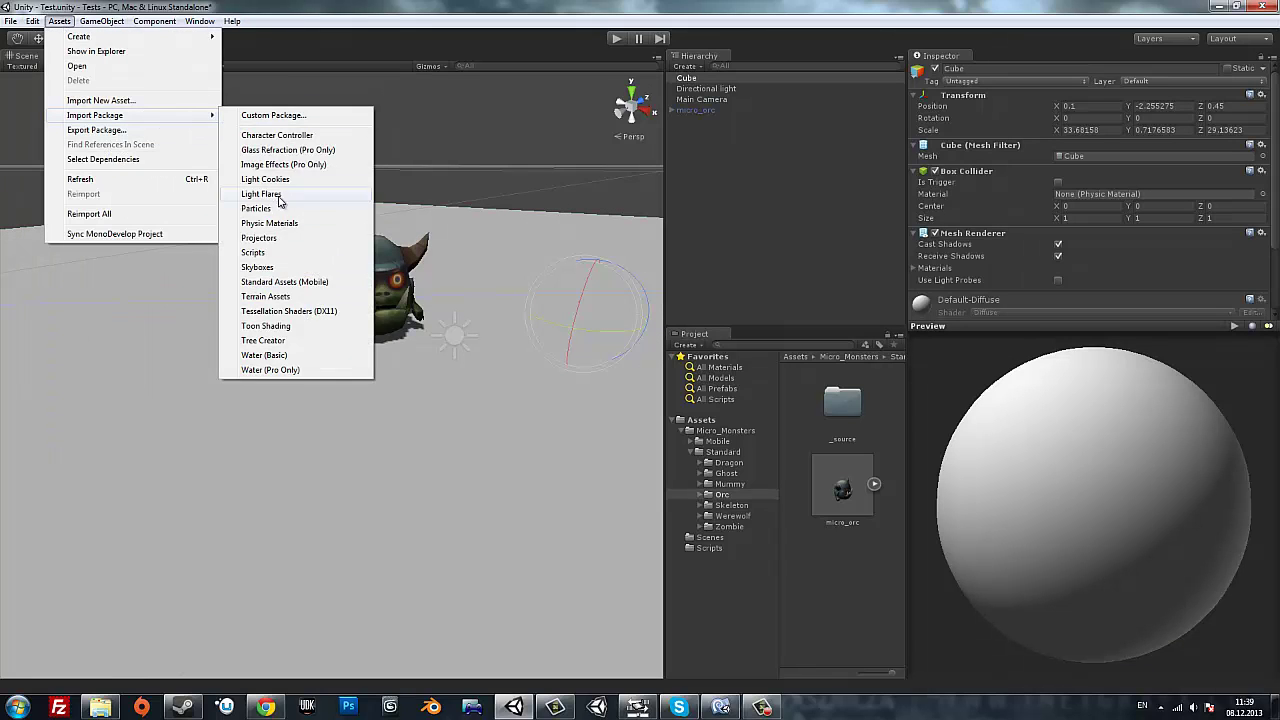
left_click(256, 252)
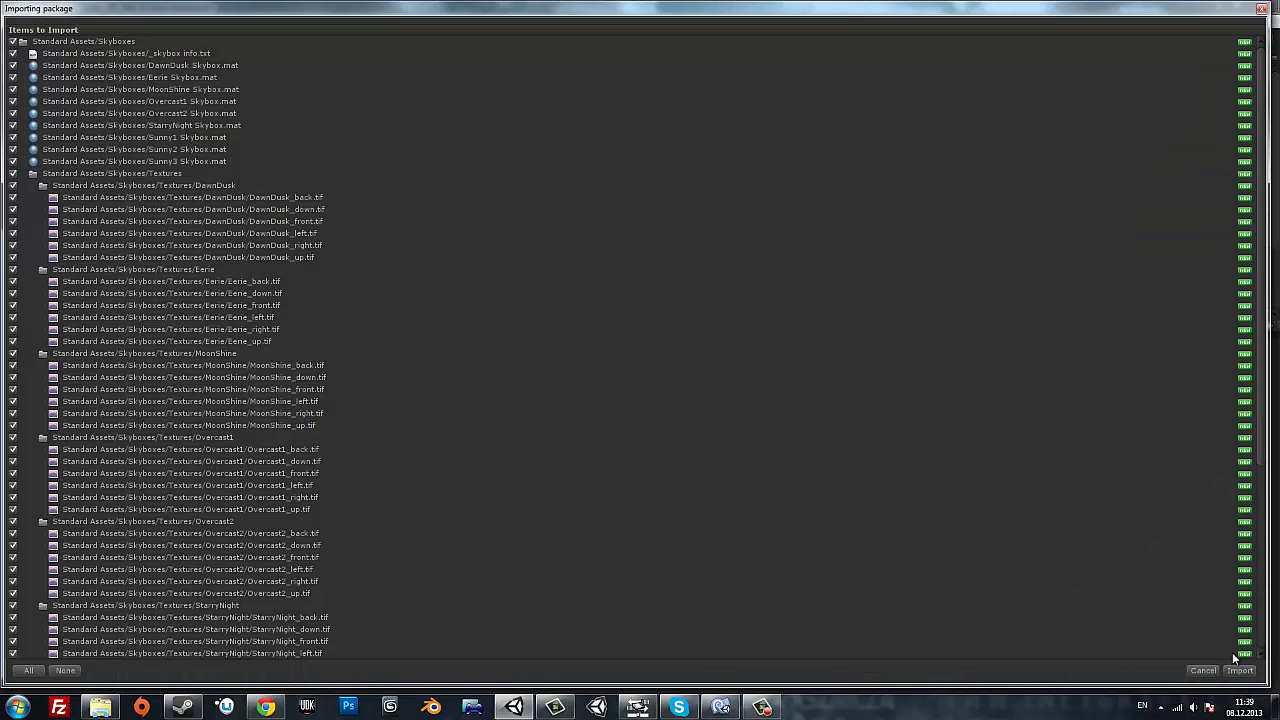
left_click(1239, 669)
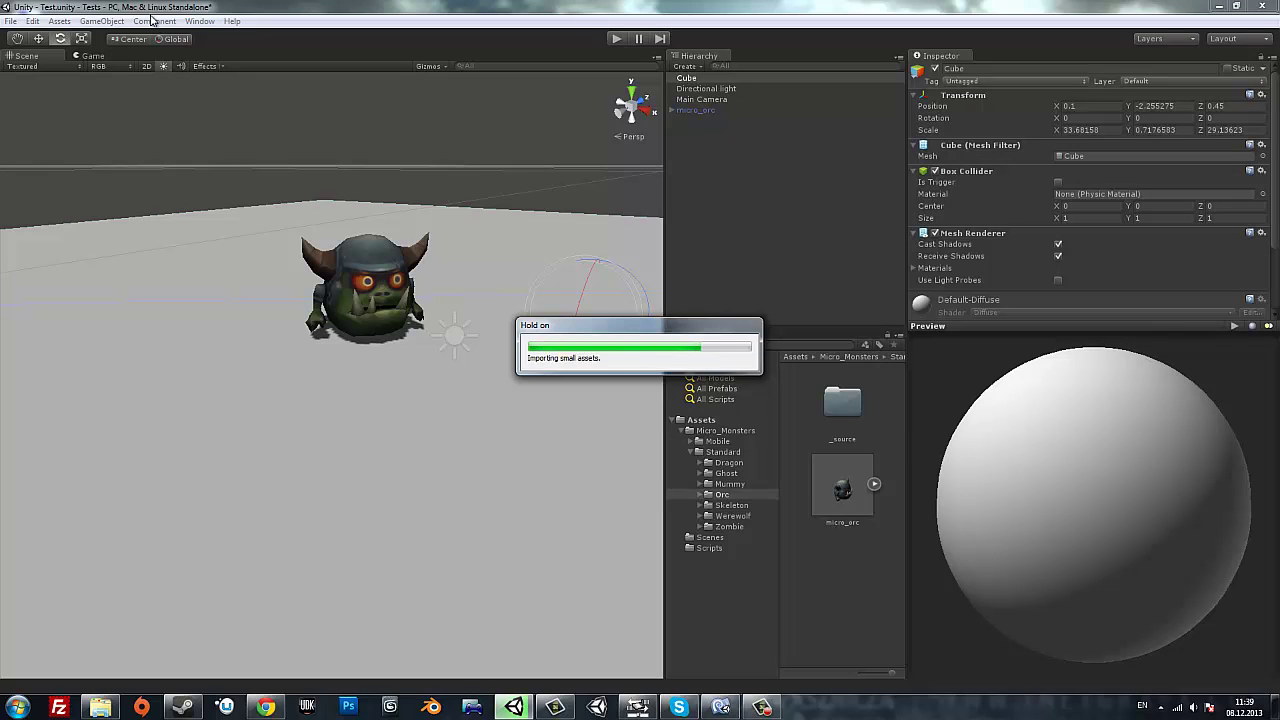
scroll(134, 224, "down", 3)
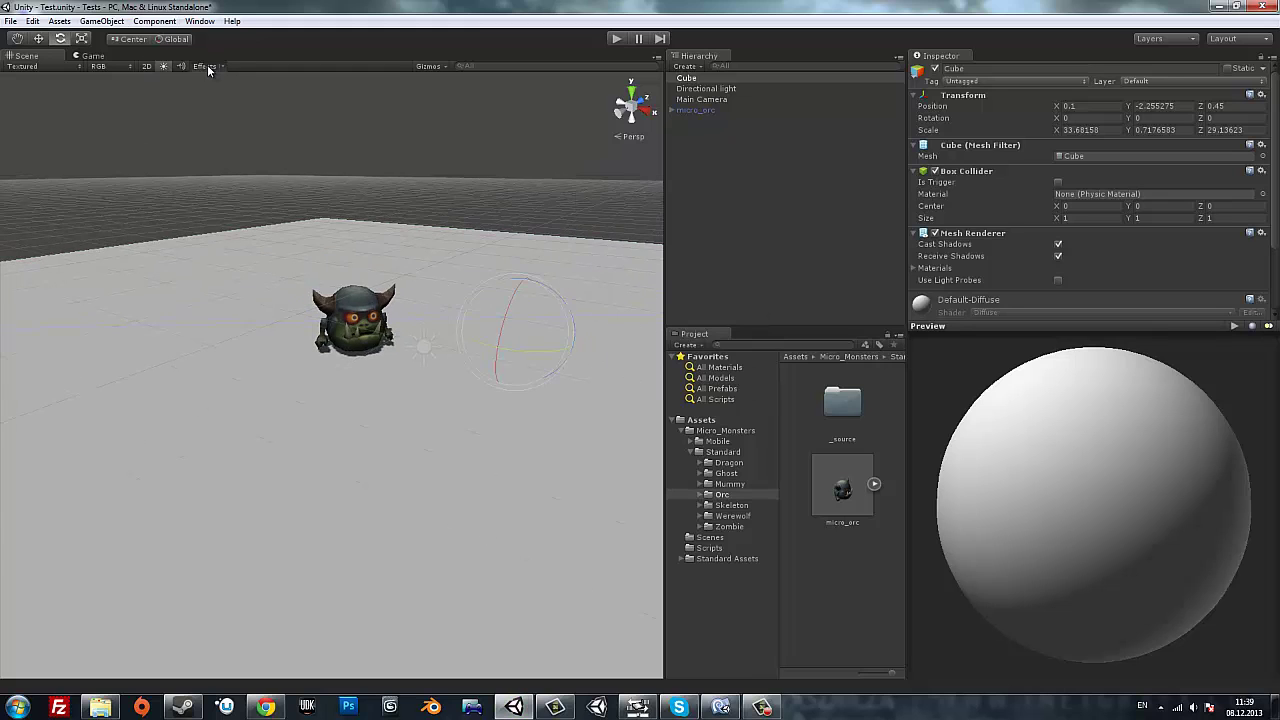
Raise the floor cube, the main camera and the directional light higher in the scene.
left_click(32, 21)
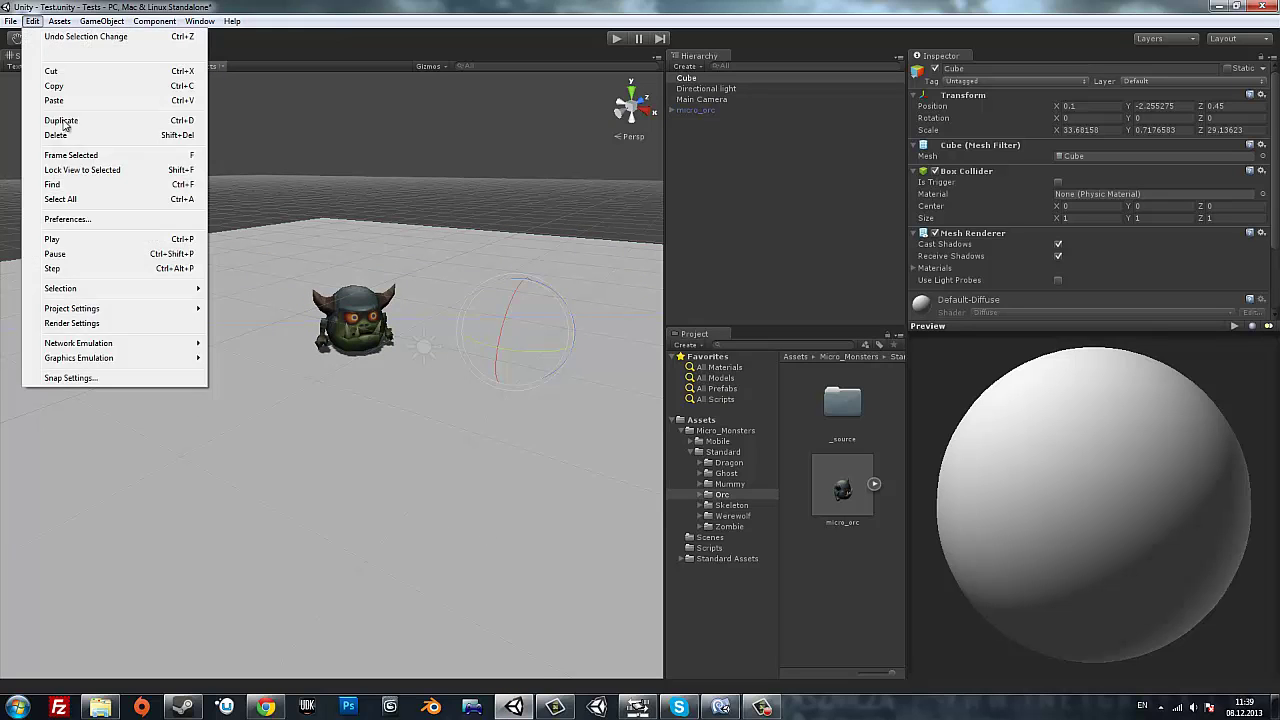
left_click(71, 323)
scroll(309, 386, "down", 2)
left_click(405, 318)
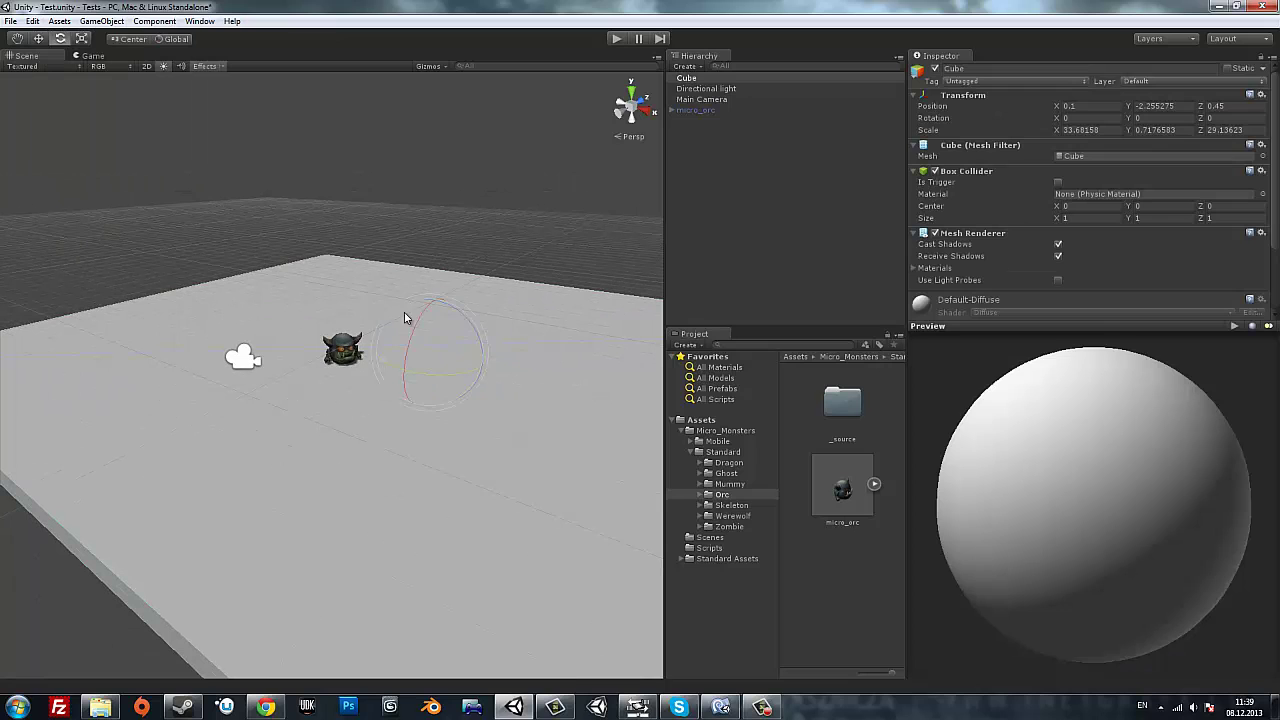
key("w")
left_click_drag(429, 295, 457, 229)
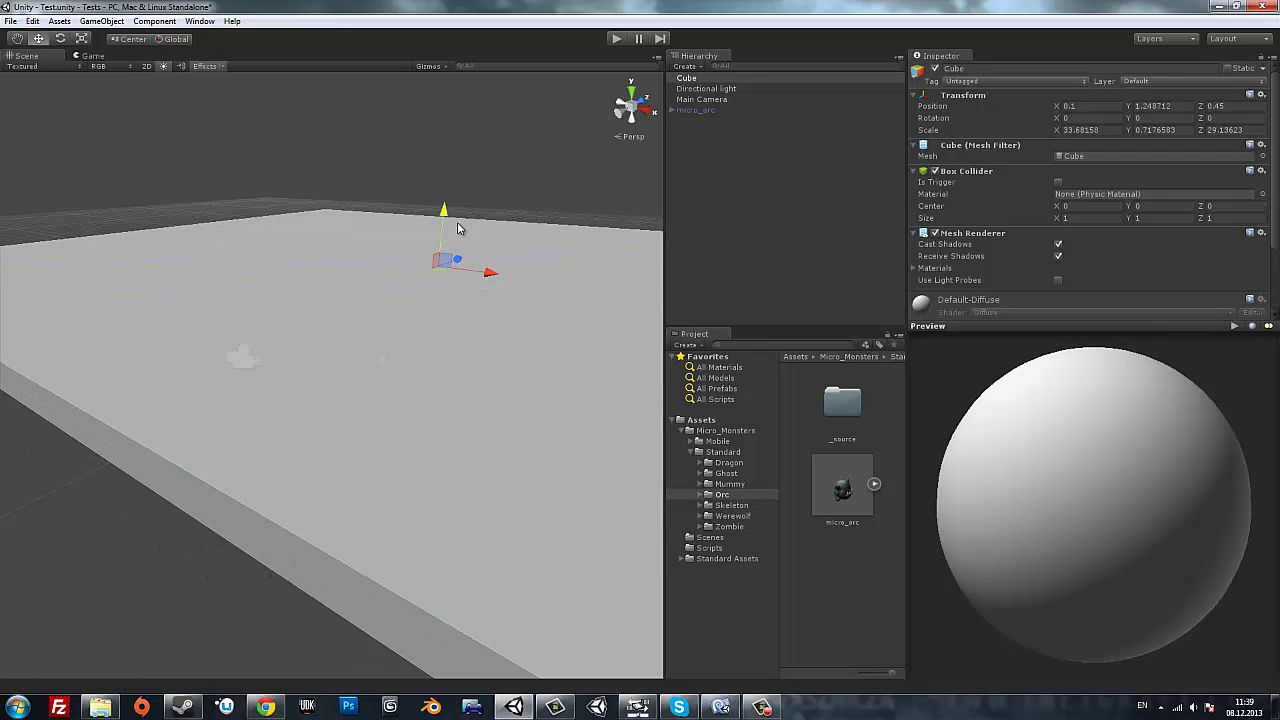
left_click(243, 351)
mouse_move(239, 318)
left_mouse_down()
mouse_move(237, 247)
mouse_move(280, 449)
mouse_move(343, 351)
mouse_move(317, 457)
mouse_move(300, 300)
left_mouse_up()
left_click(317, 457)
left_click(328, 428)
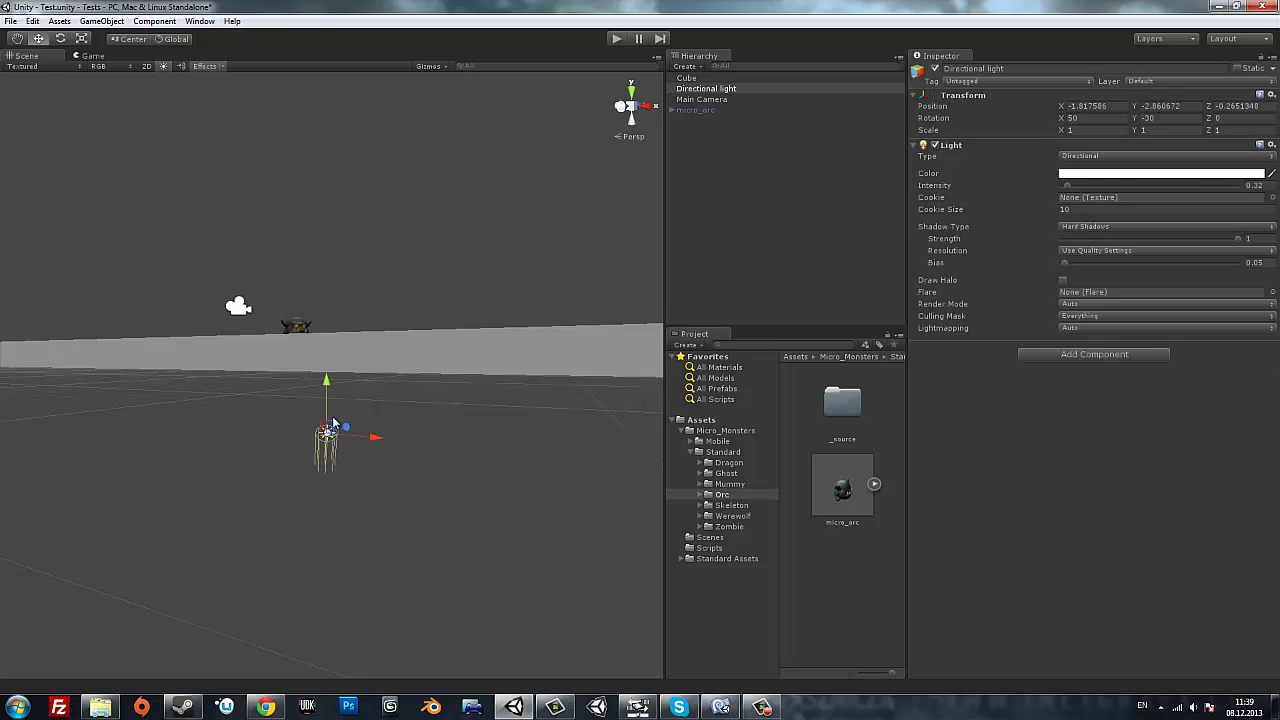
mouse_move(335, 423)
left_mouse_down()
mouse_move(333, 290)
mouse_move(277, 345)
mouse_move(251, 420)
mouse_move(297, 366)
left_mouse_up()
Enlarge the floor cube along X and Z.
left_click(355, 357)
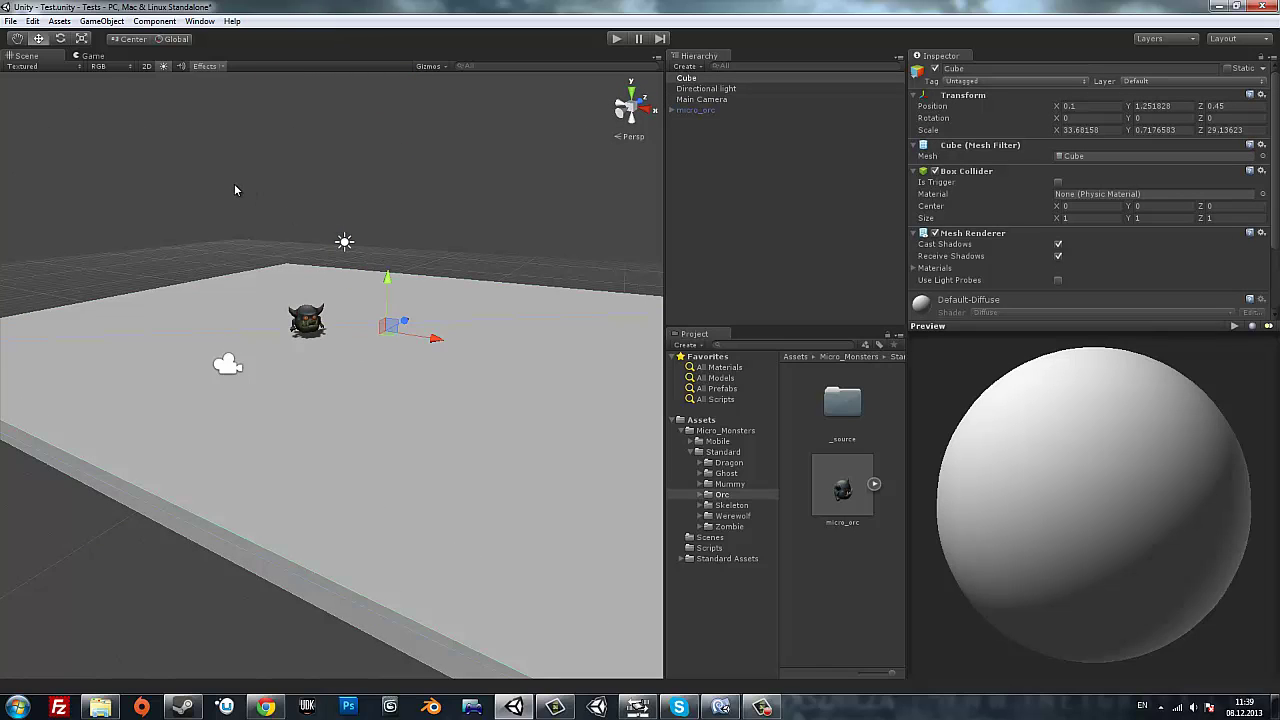
left_click(83, 38)
left_click_drag(436, 338, 475, 340)
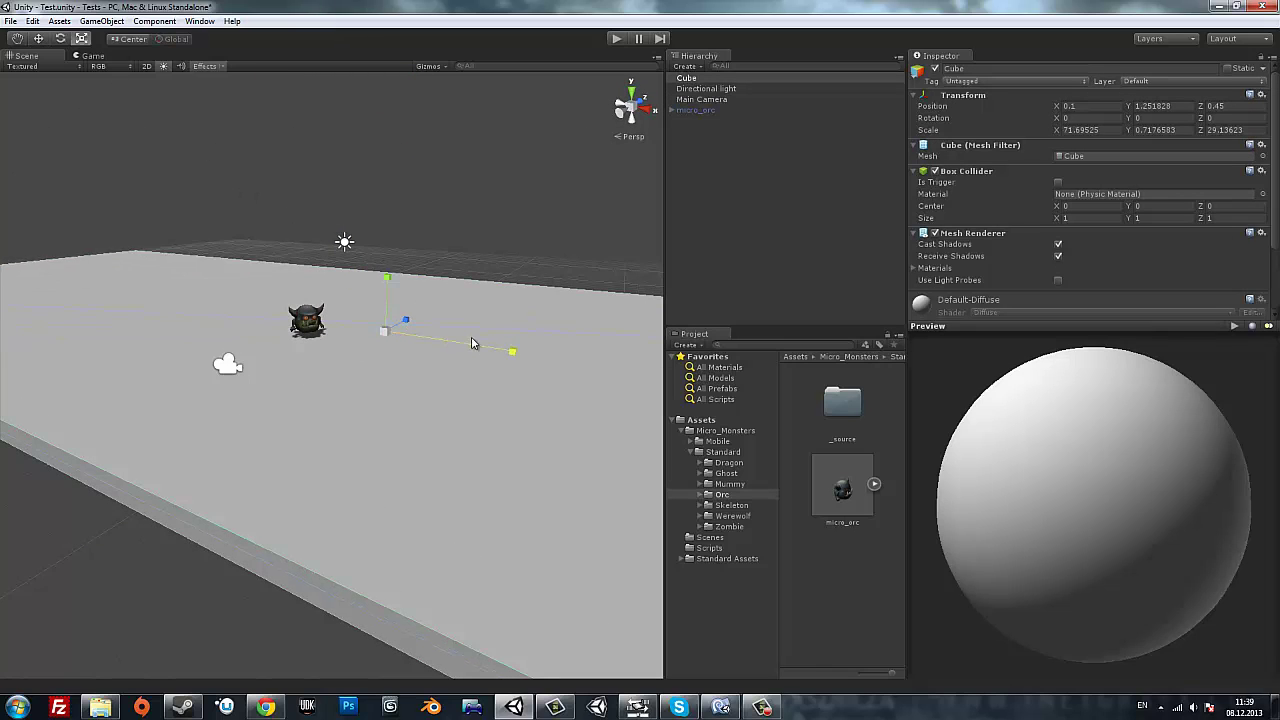
left_click_drag(404, 320, 520, 323)
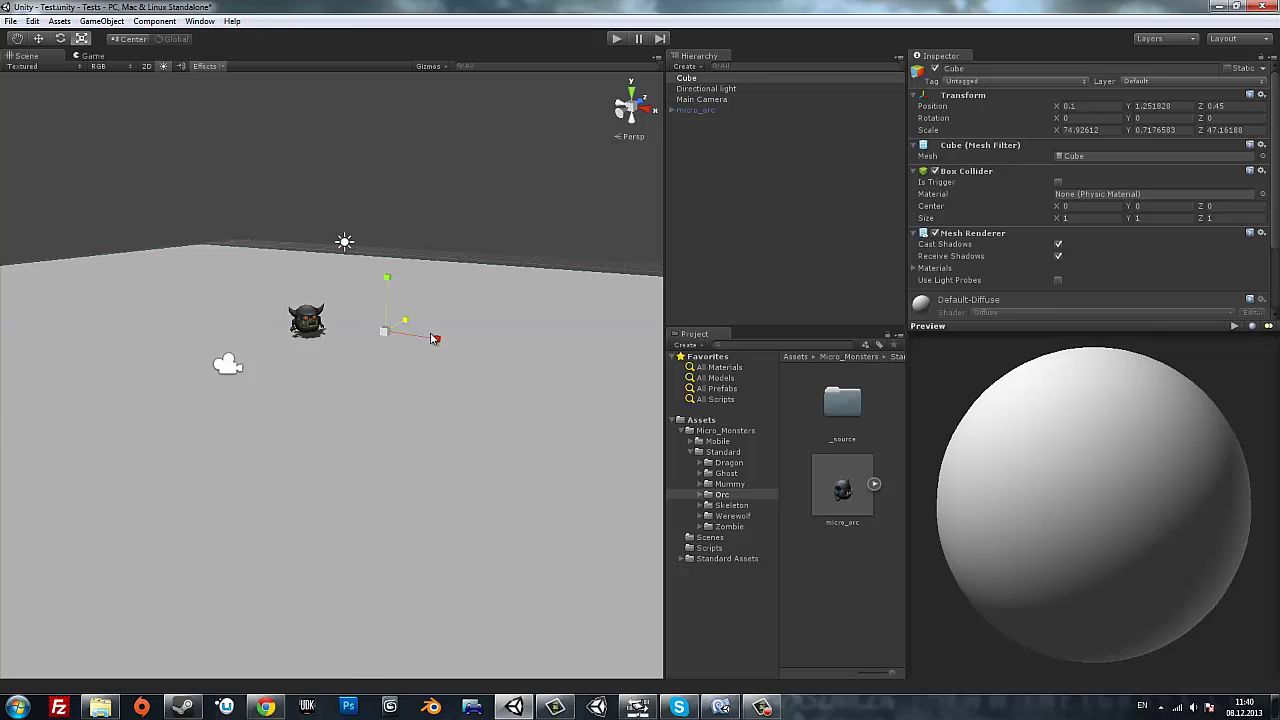
Duplicate the floor into a thin wall (about 0.79 × 6.47 × 20.89) on the left, then copy it to the right.
key("ctrl+d")
left_click_drag(427, 341, 337, 589)
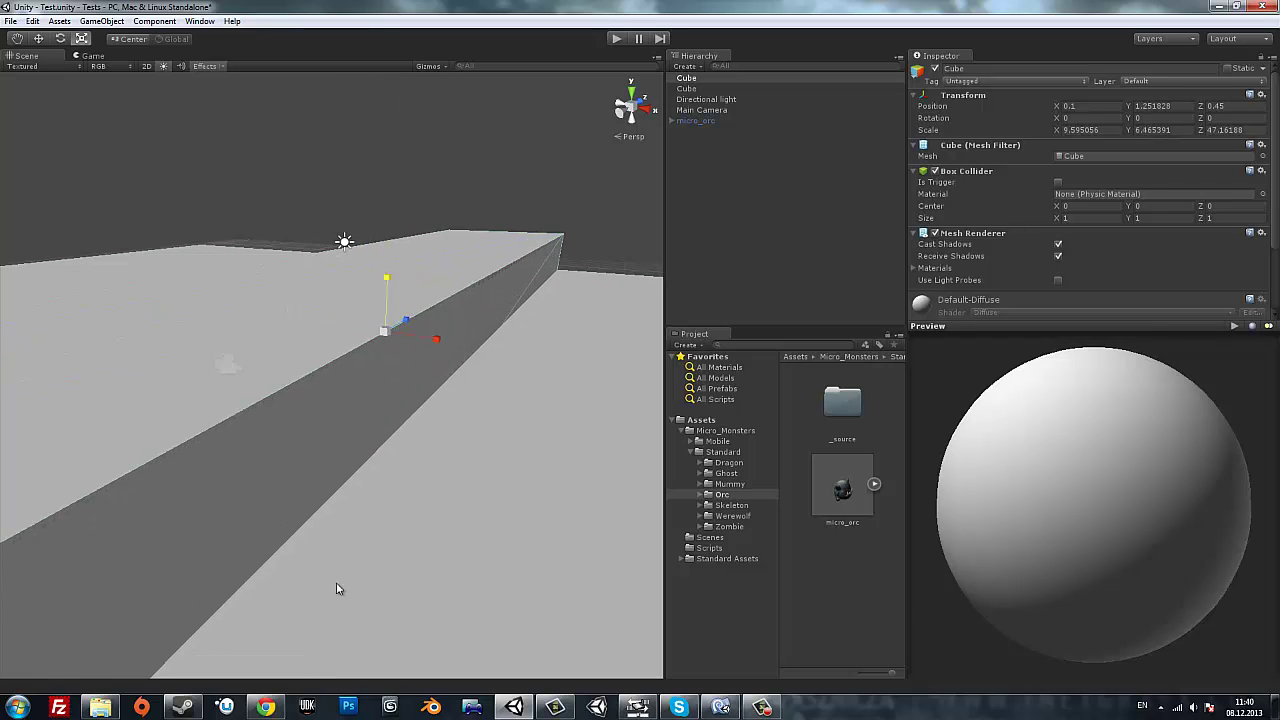
mouse_move(430, 343)
left_mouse_down()
mouse_move(400, 327)
mouse_move(392, 334)
mouse_move(434, 337)
mouse_move(292, 320)
mouse_move(284, 291)
left_mouse_up()
key("w")
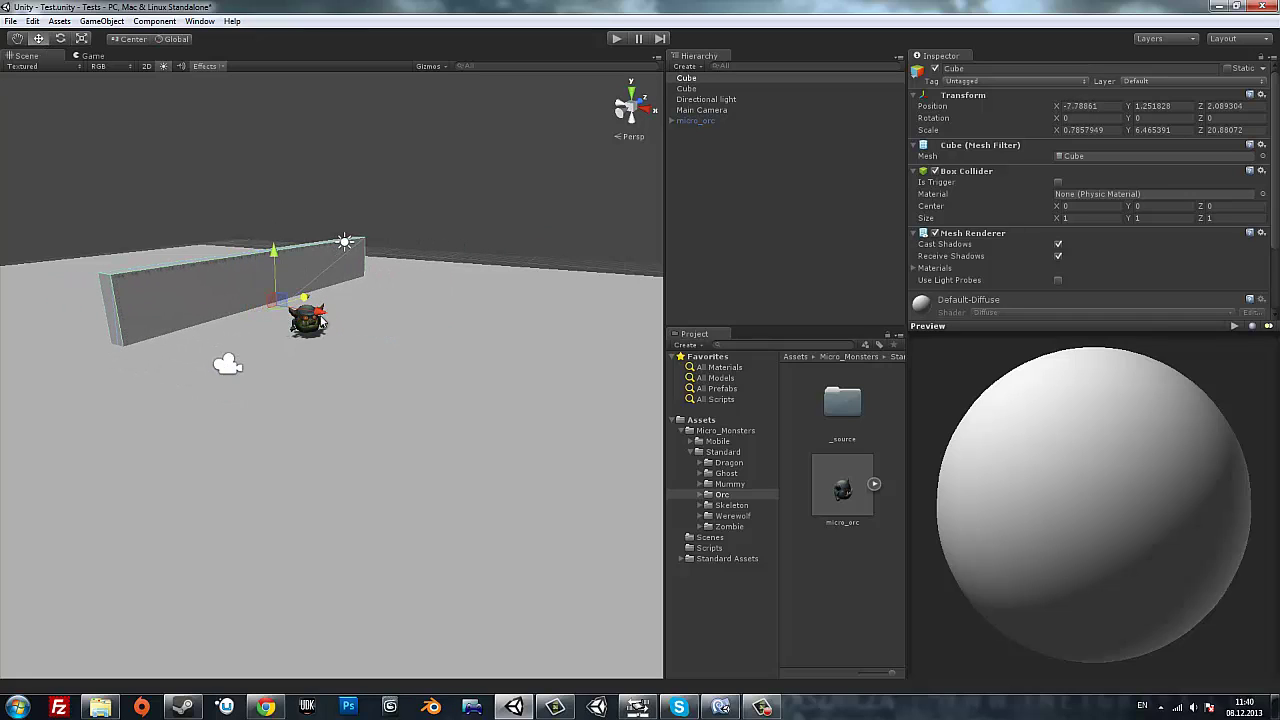
mouse_move(443, 264)
left_mouse_down("alt")
mouse_move(340, 487)
mouse_move(310, 250)
mouse_move(533, 304)
mouse_move(543, 290)
left_mouse_up("alt")
key("ctrl+d")
mouse_move(509, 329)
left_mouse_down("alt")
mouse_move(518, 273)
mouse_move(429, 371)
left_mouse_up("alt")
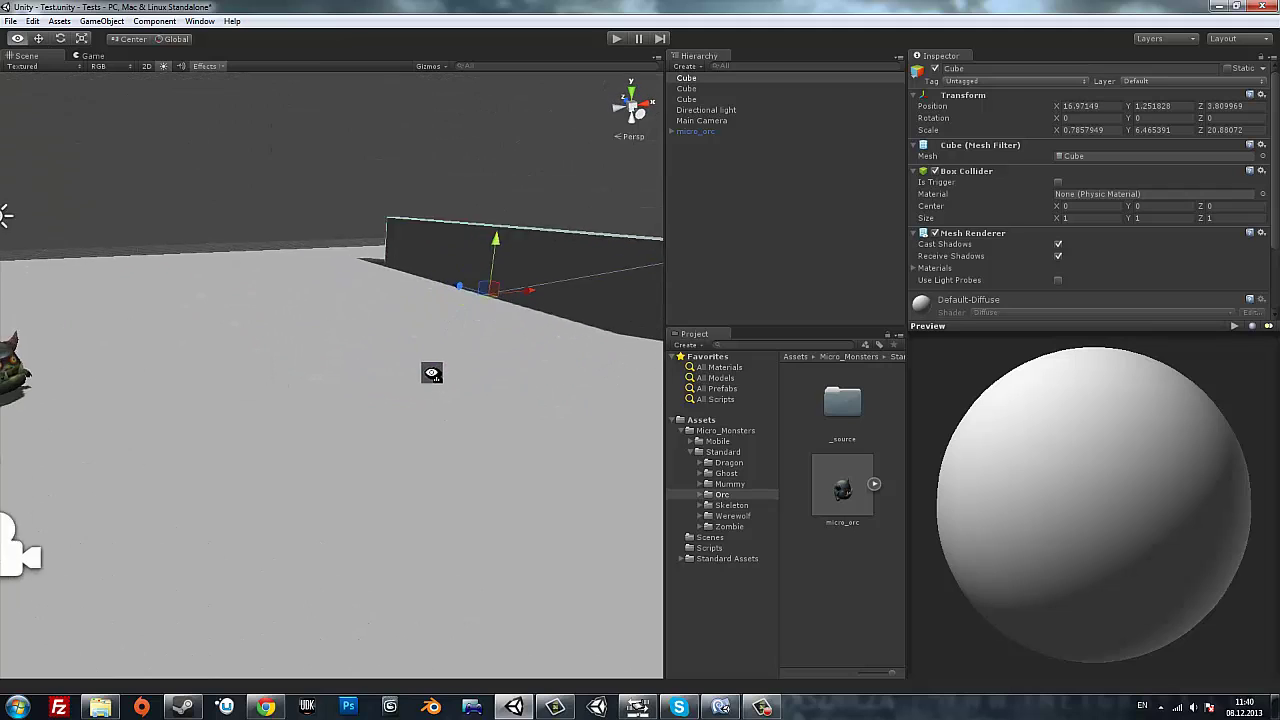
left_click(32, 21)
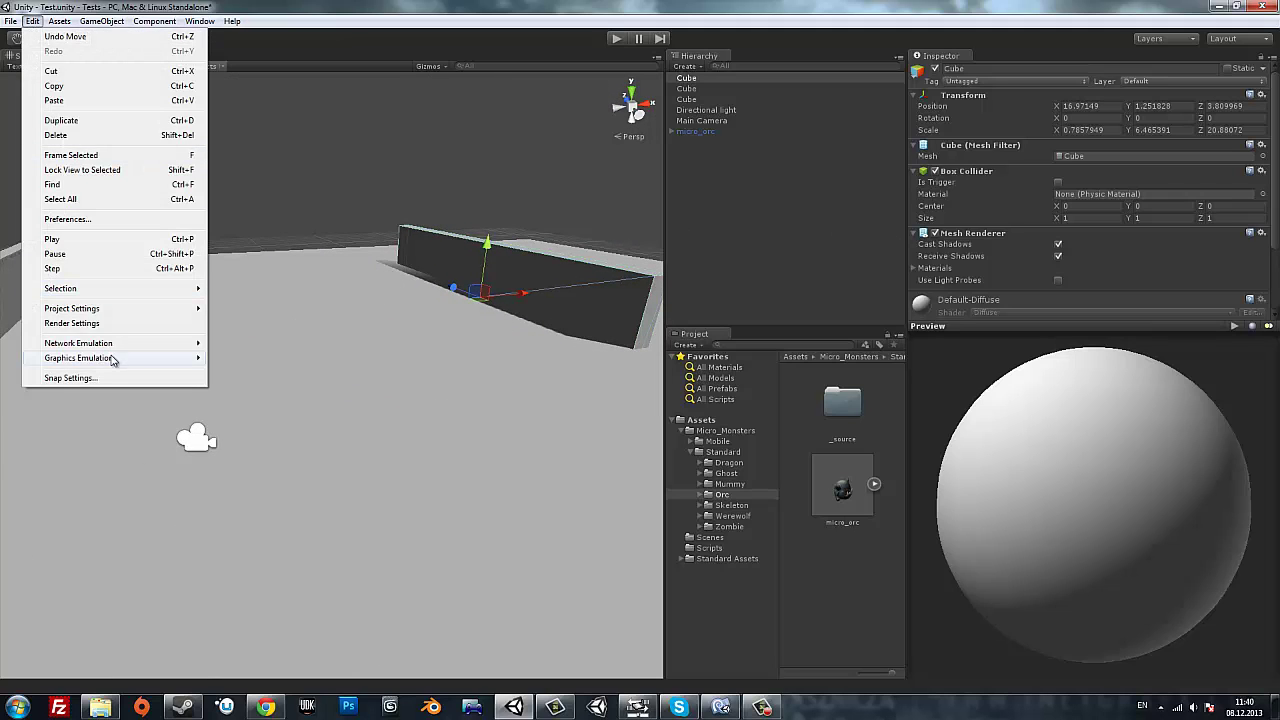
Enable fog in Render Settings with density 0.06 and preview it in the Game view.
left_click(117, 322)
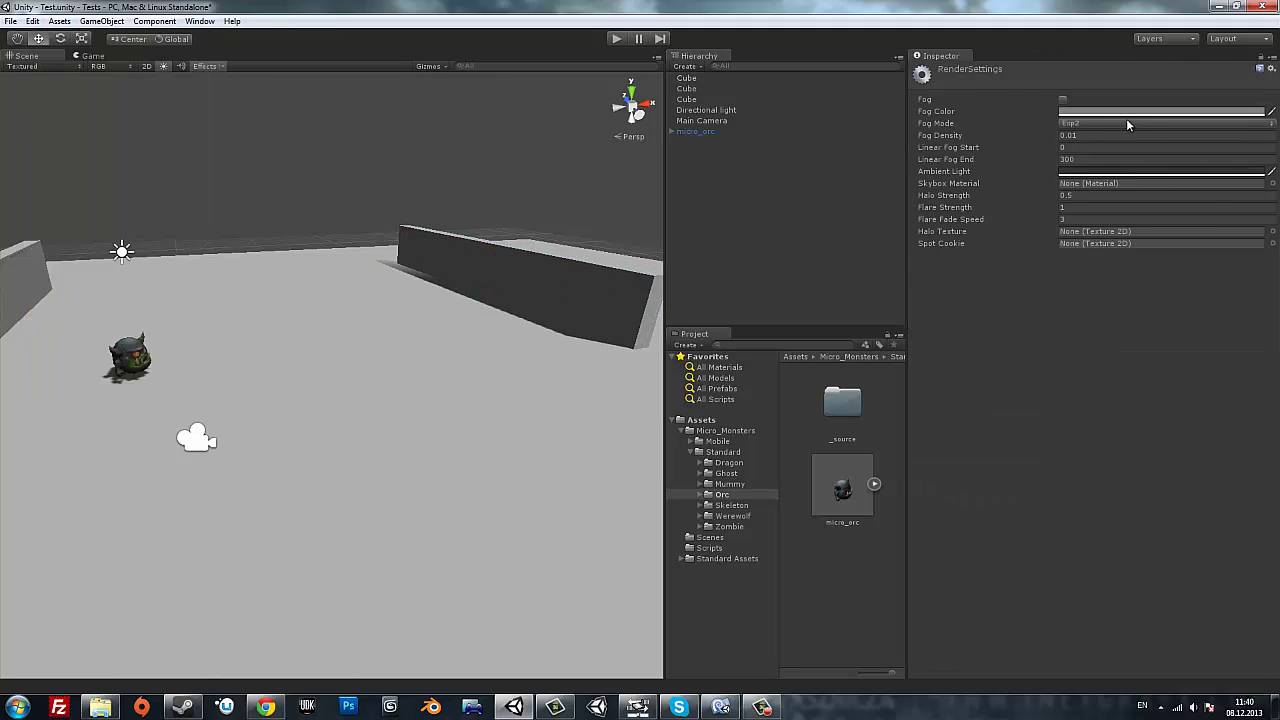
left_click(1062, 100)
left_click(1061, 136)
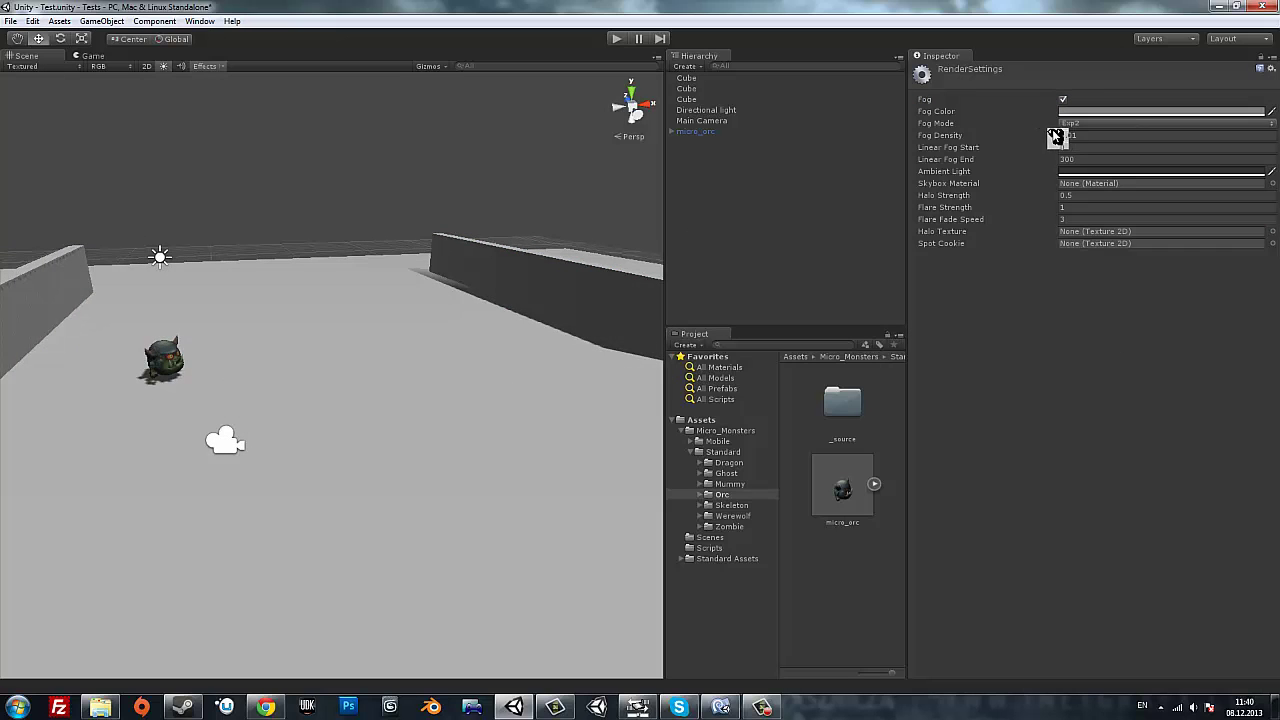
type("0.01")
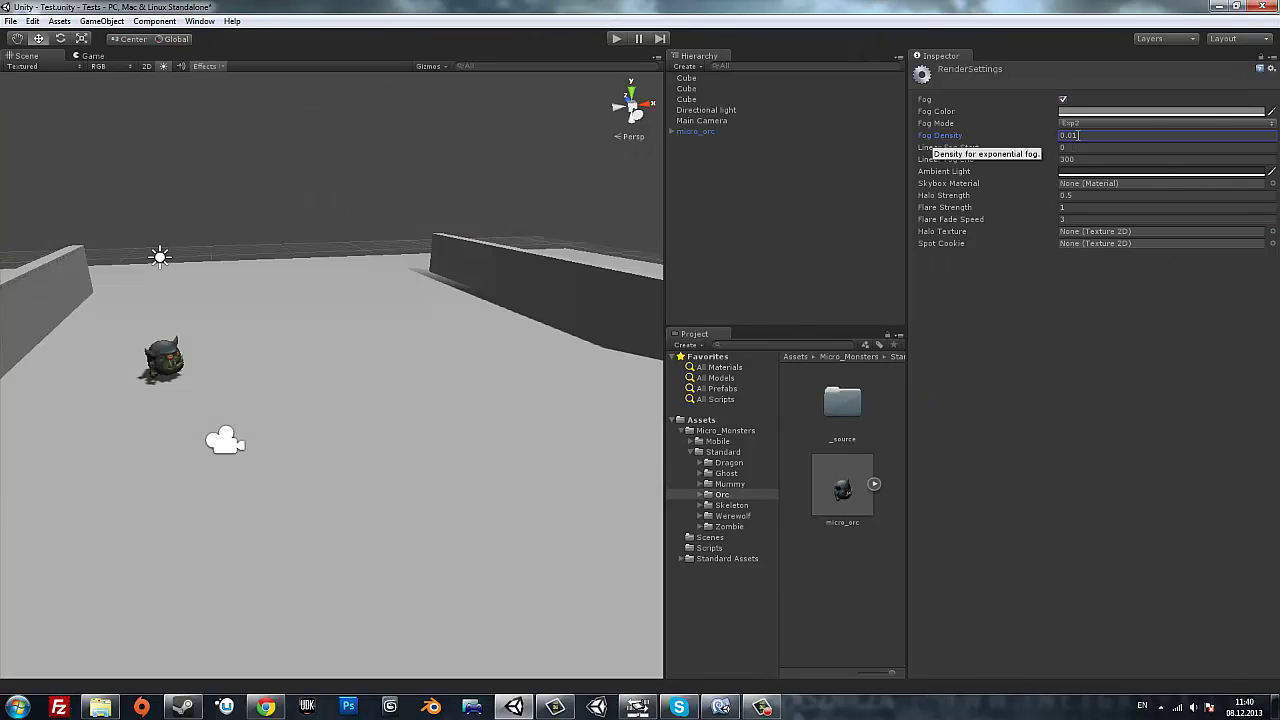
type("4")
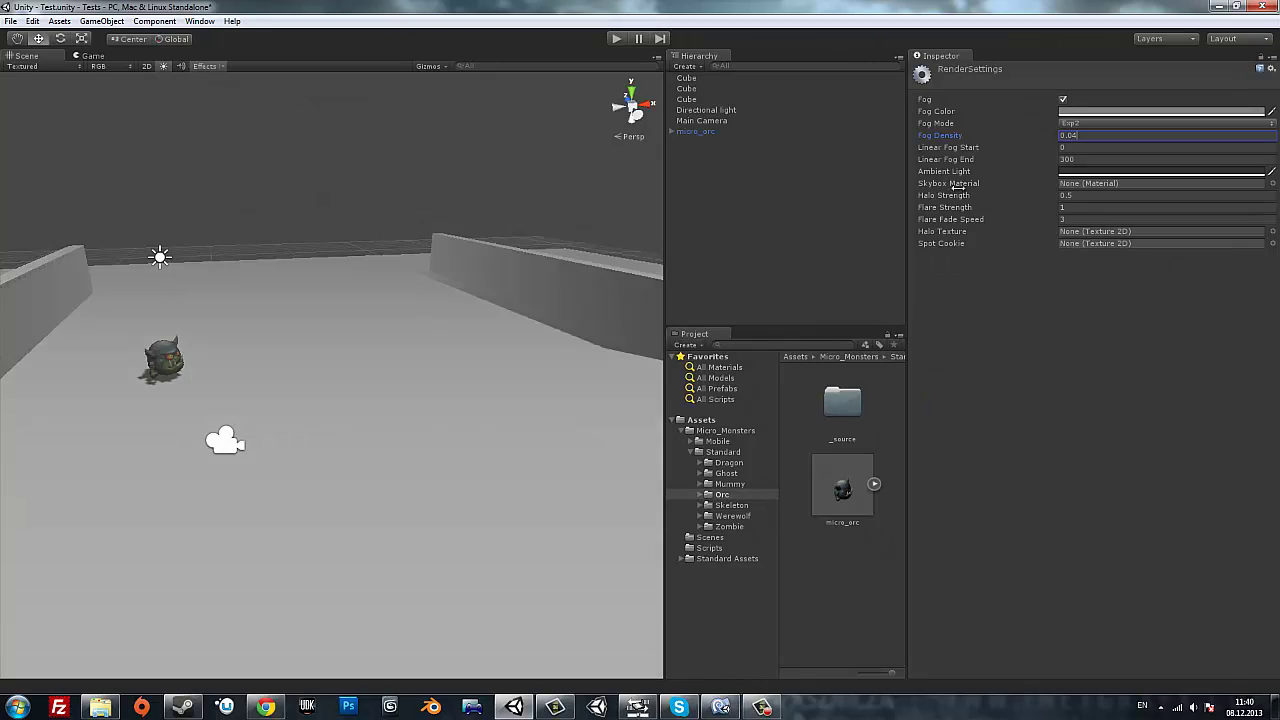
left_click(95, 56)
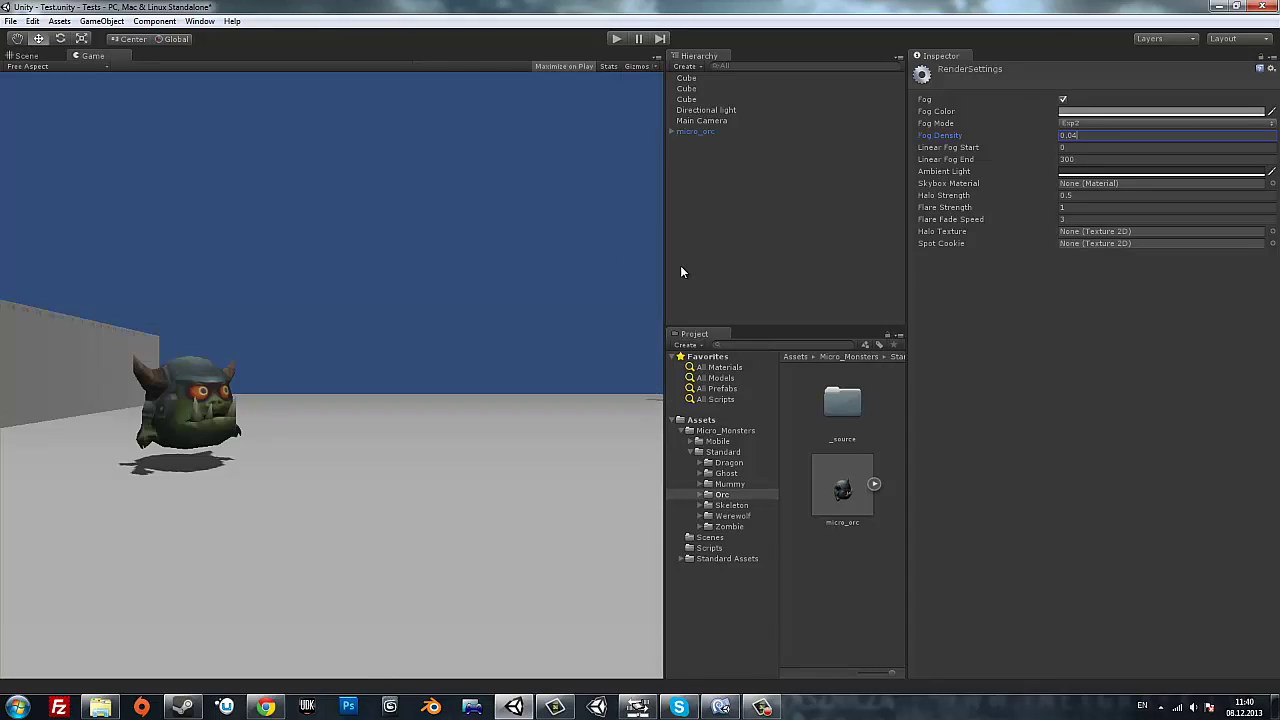
key("BackSpace")
type("5")
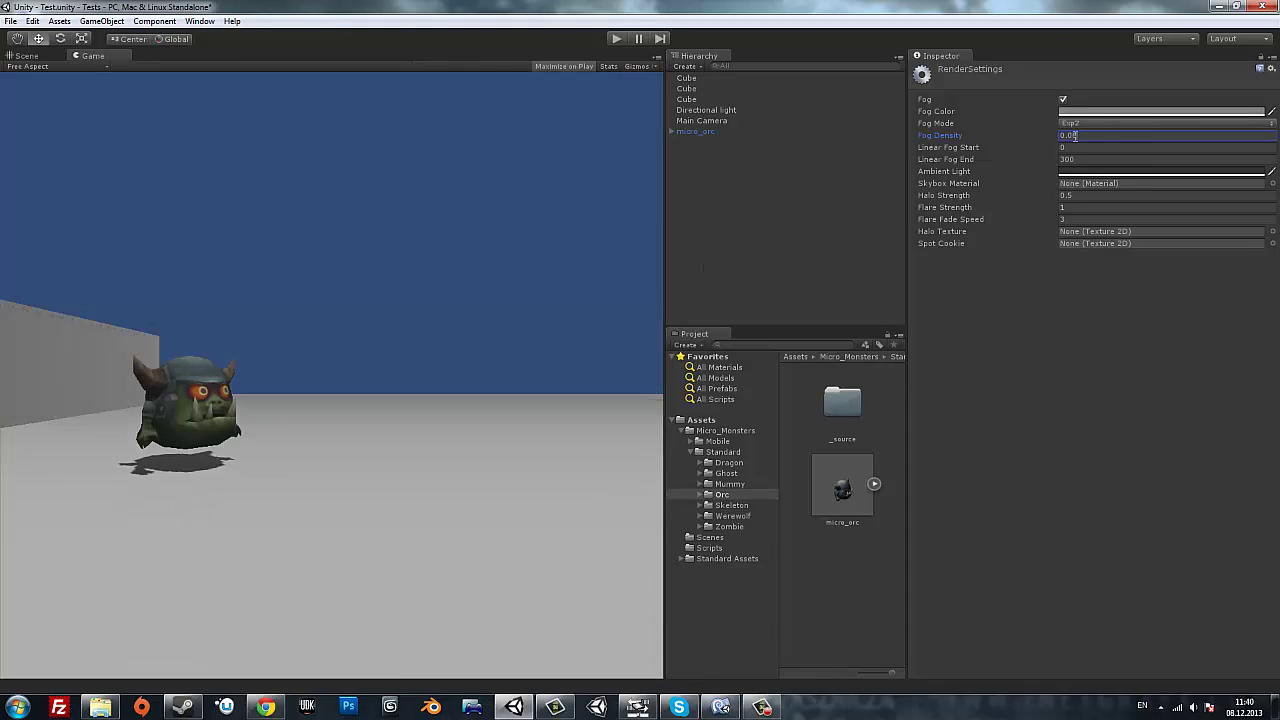
left_click(1043, 332)
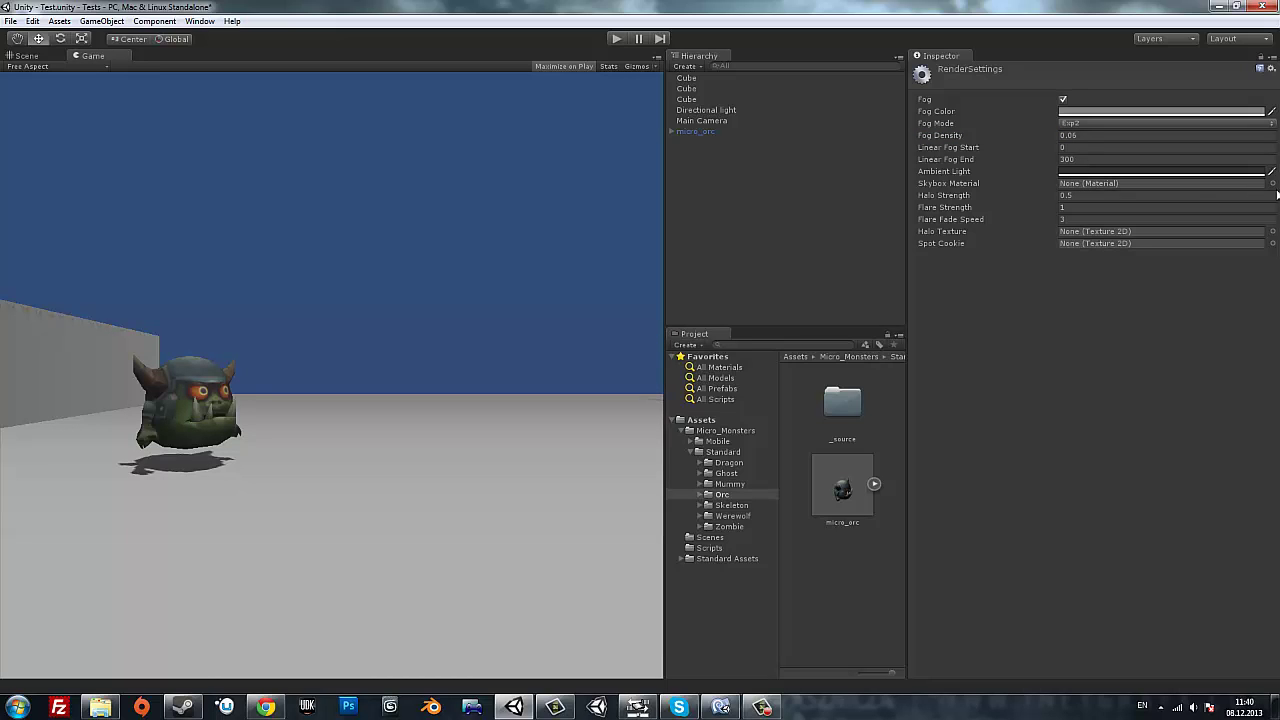
Preview the Sunny1–3, Overcast1–2 and zombi_transparent materials as the scene's skybox.
left_click(1272, 184)
scroll(840, 400, "down", 5)
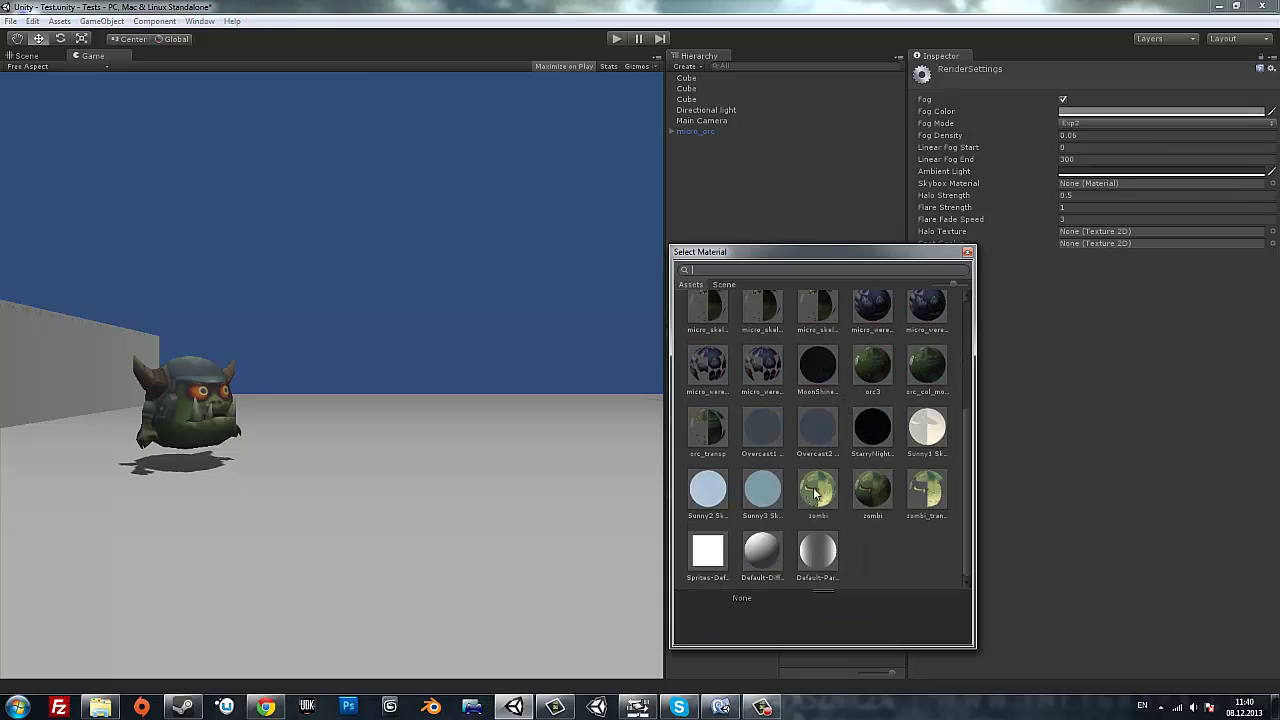
left_click(746, 487)
left_click(762, 429)
left_click(805, 431)
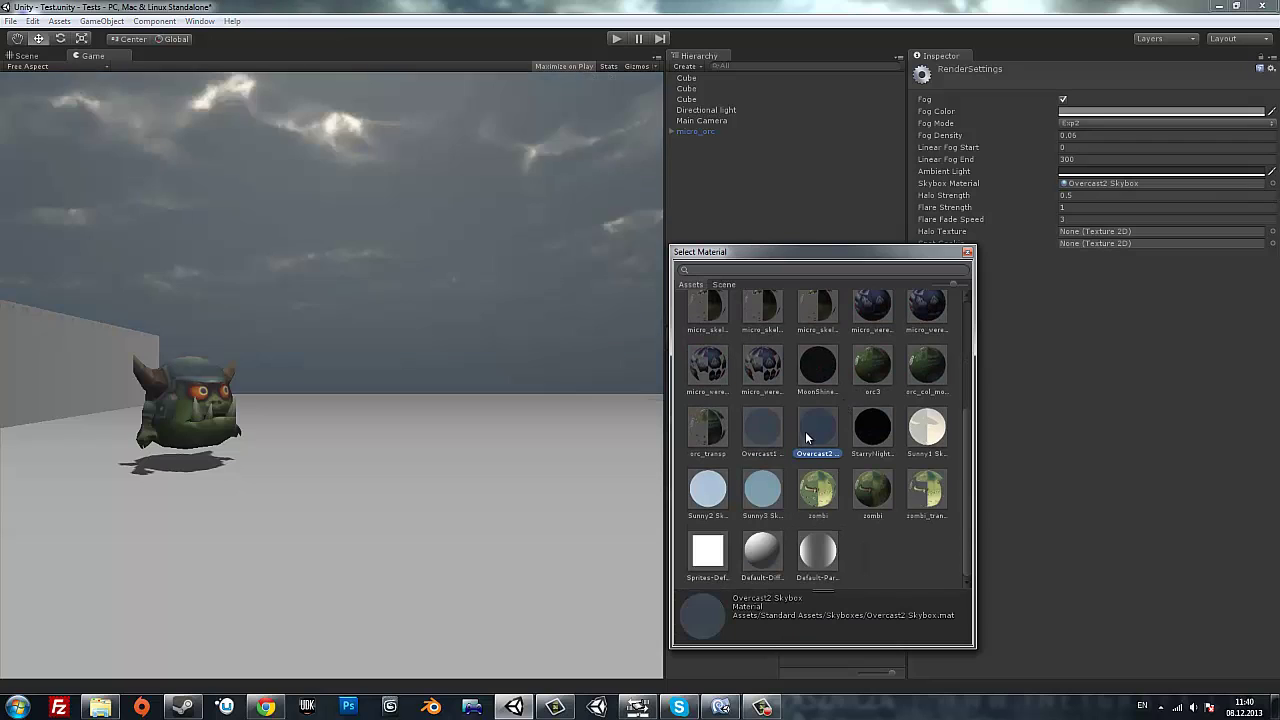
left_click(726, 487)
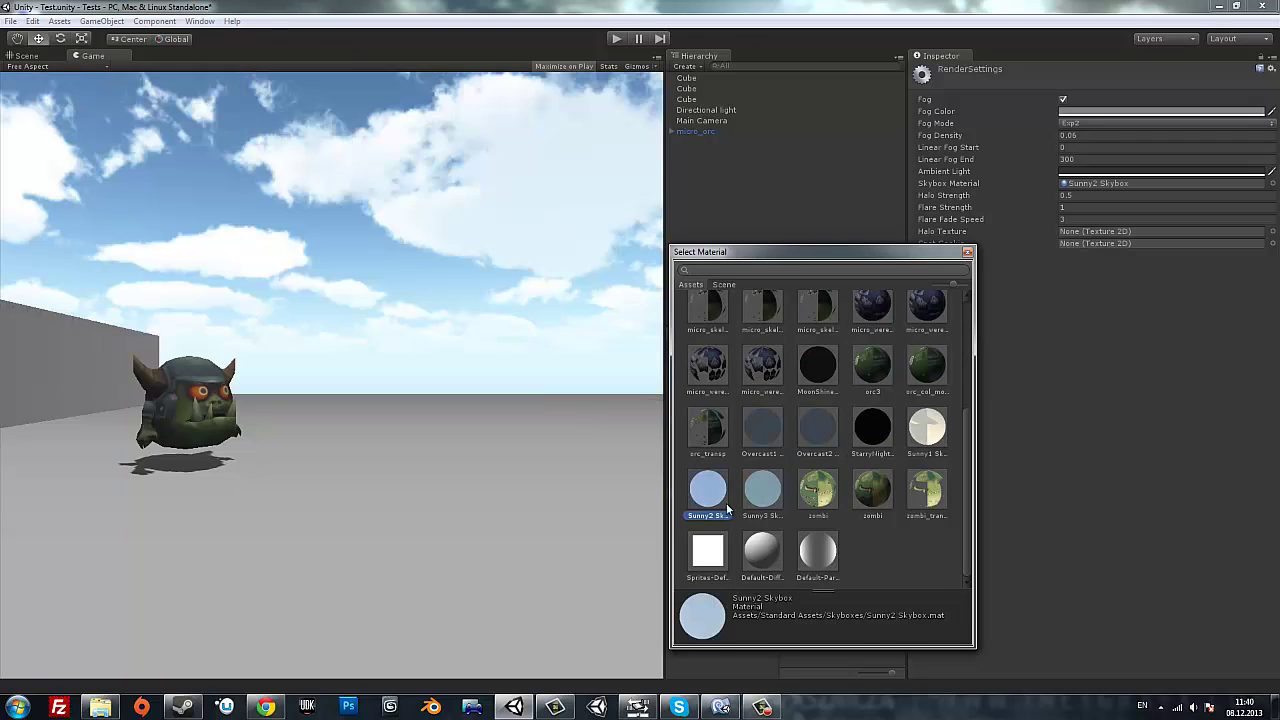
left_click(932, 430)
left_click(926, 495)
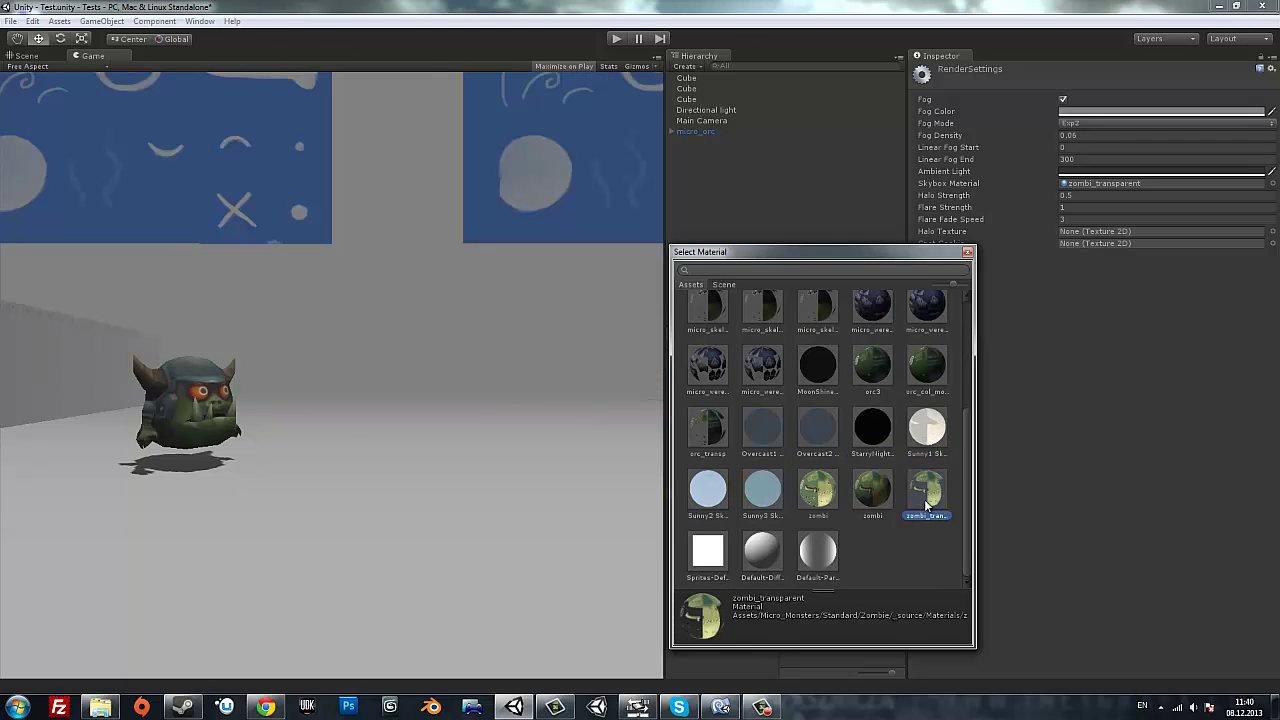
left_click(734, 512)
Compare DawnDusk with Eerie Skybox and keep DawnDusk Skybox as the skybox material.
scroll(785, 494, "up", 4)
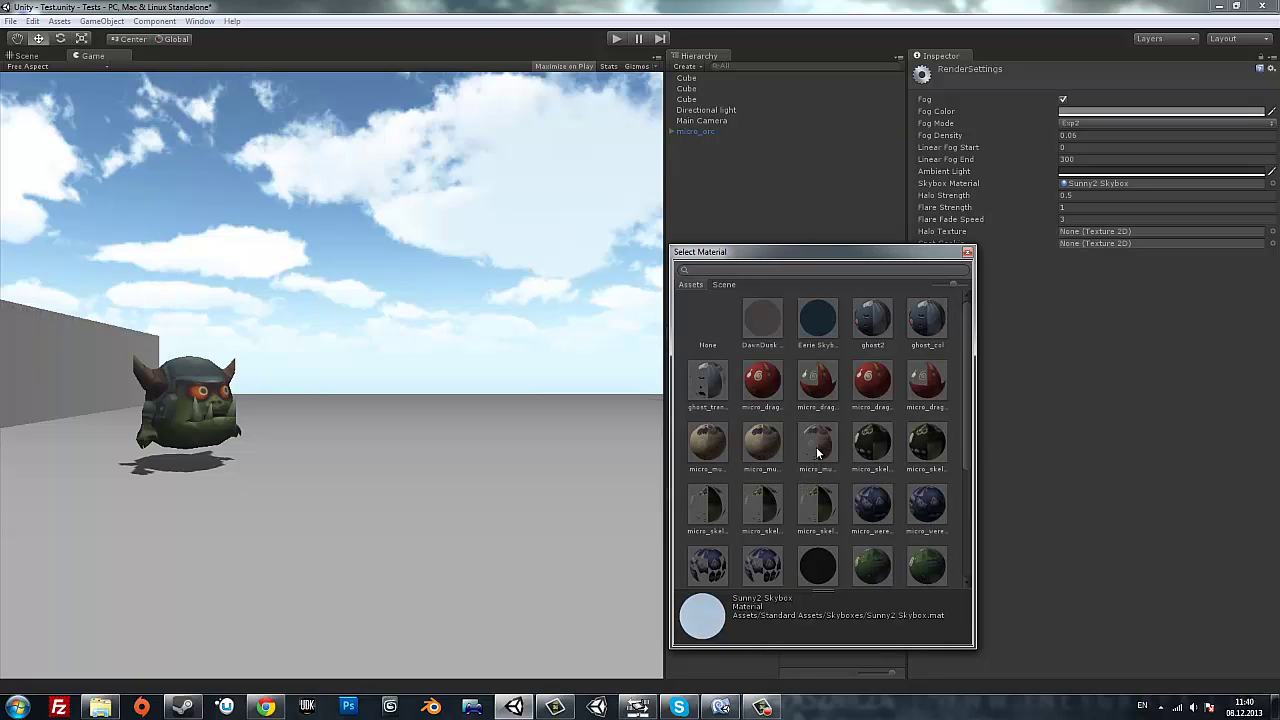
left_click(762, 330)
left_click(815, 318)
left_click(764, 308)
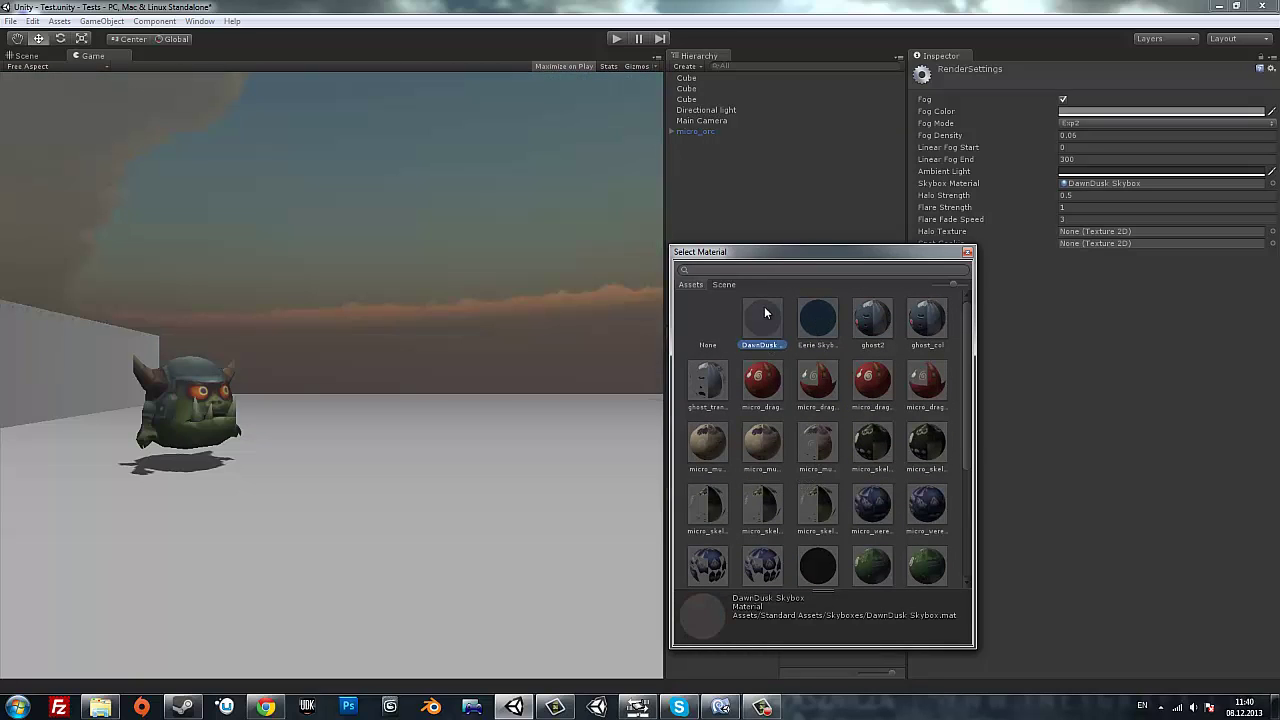
double_click(764, 308)
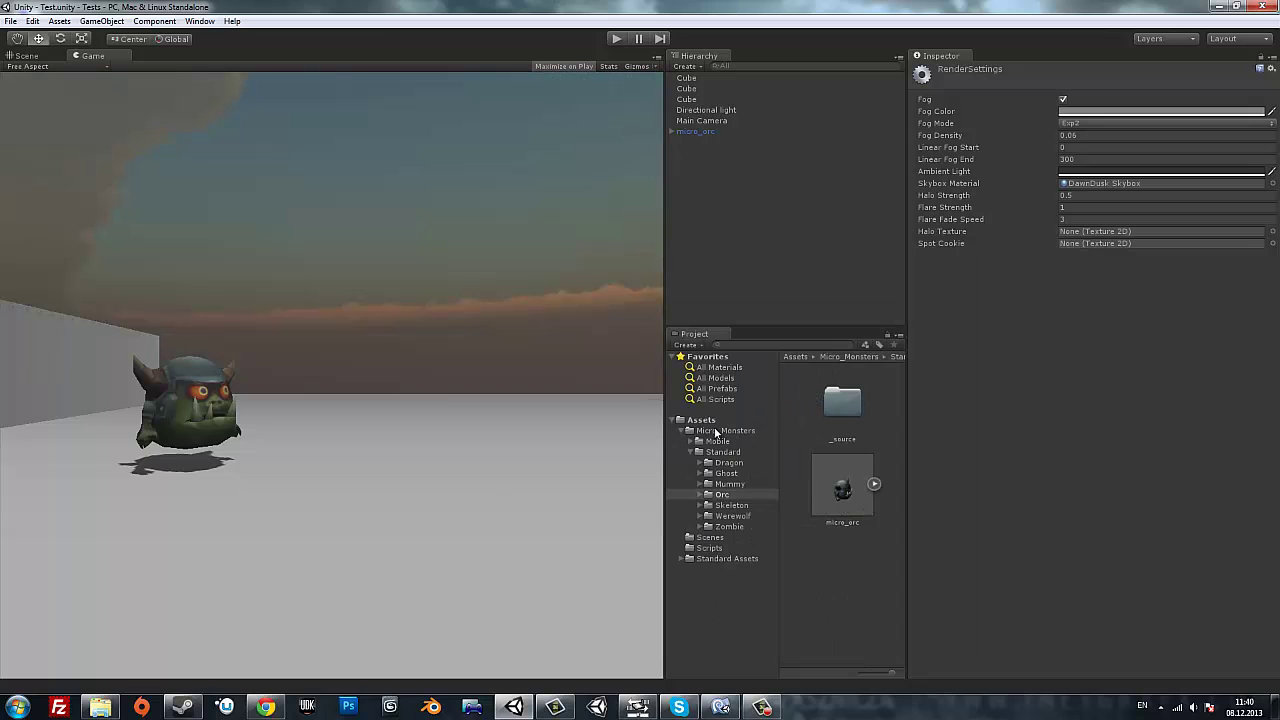
Select and frame micro_orc in the Scene view, then rotate it to Y 186 to face the camera.
left_click(24, 56)
mouse_move(263, 289)
left_mouse_down("alt")
mouse_move(216, 358)
mouse_move(300, 280)
mouse_move(397, 385)
left_mouse_up("alt")
left_click(300, 270)
scroll(343, 281, "down", 3)
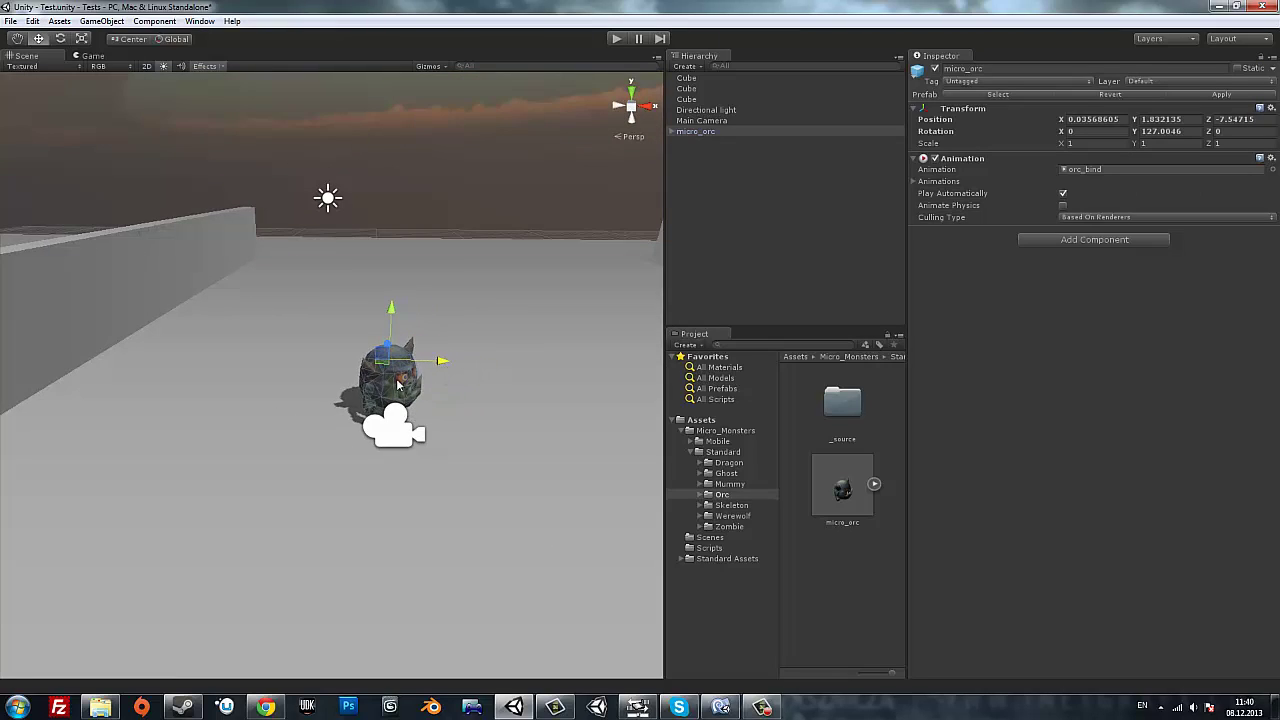
key("f")
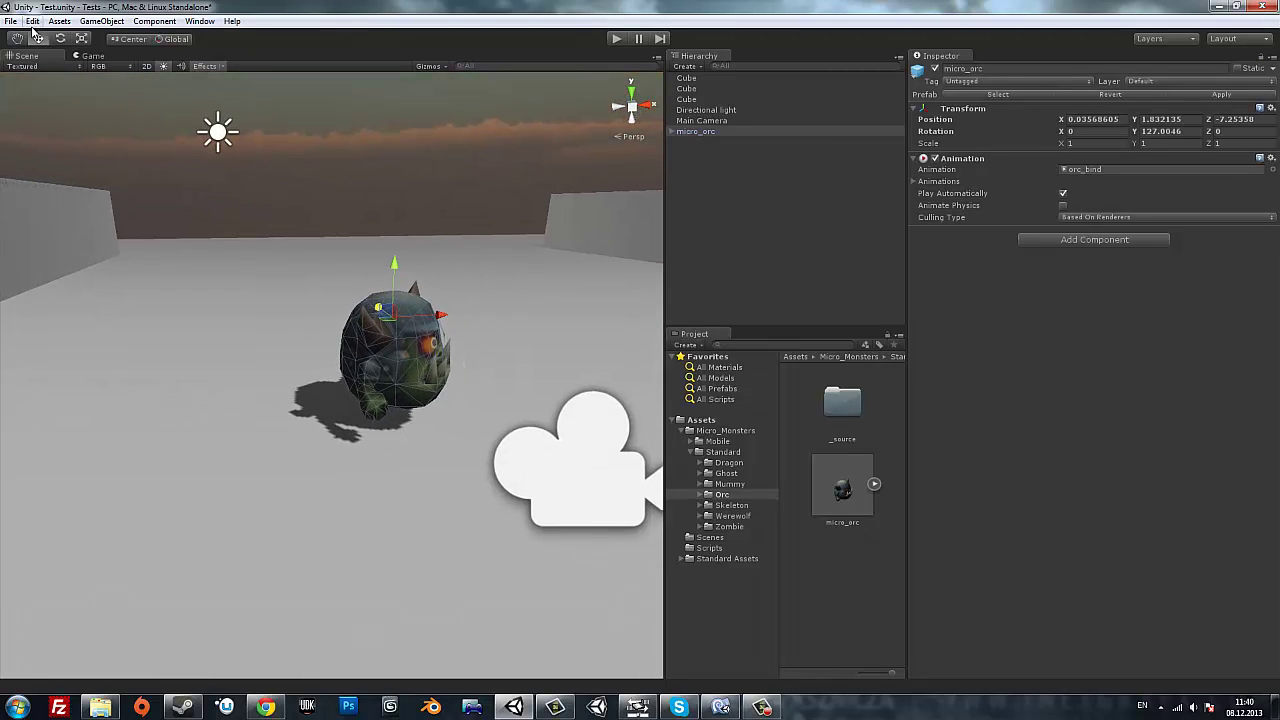
left_click(60, 38)
left_click_drag(420, 333, 492, 401)
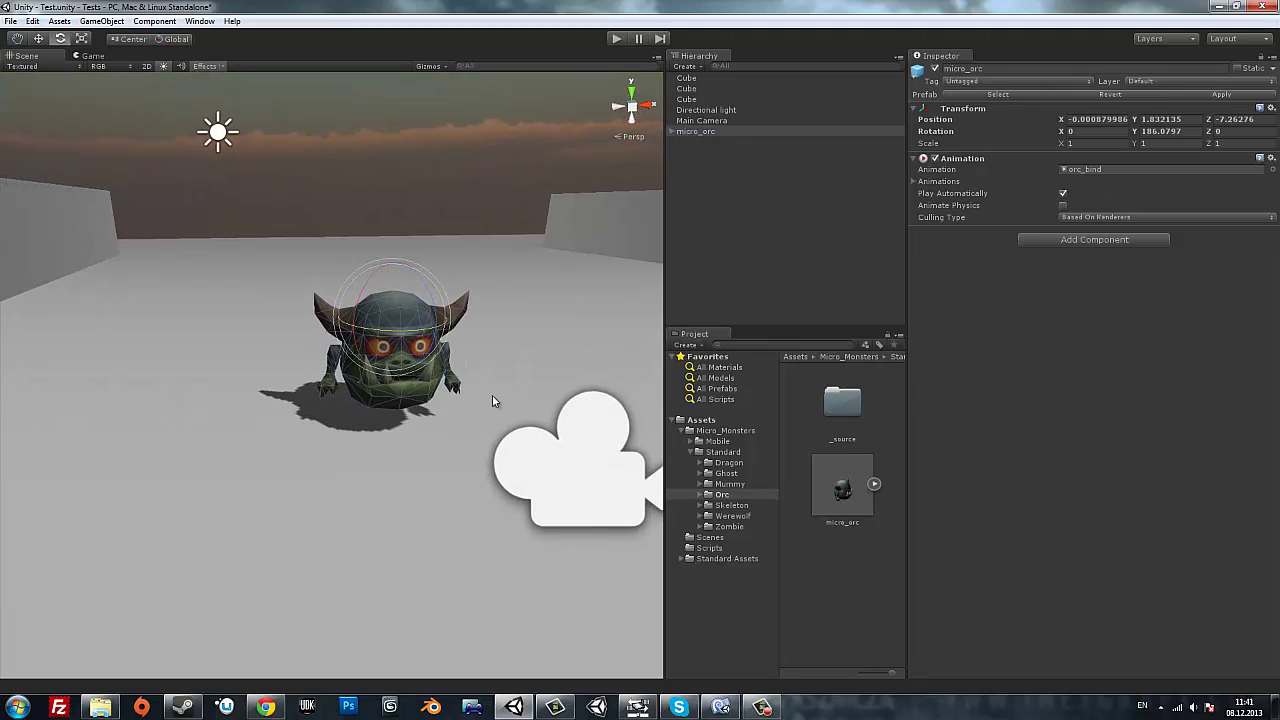
left_click(700, 121)
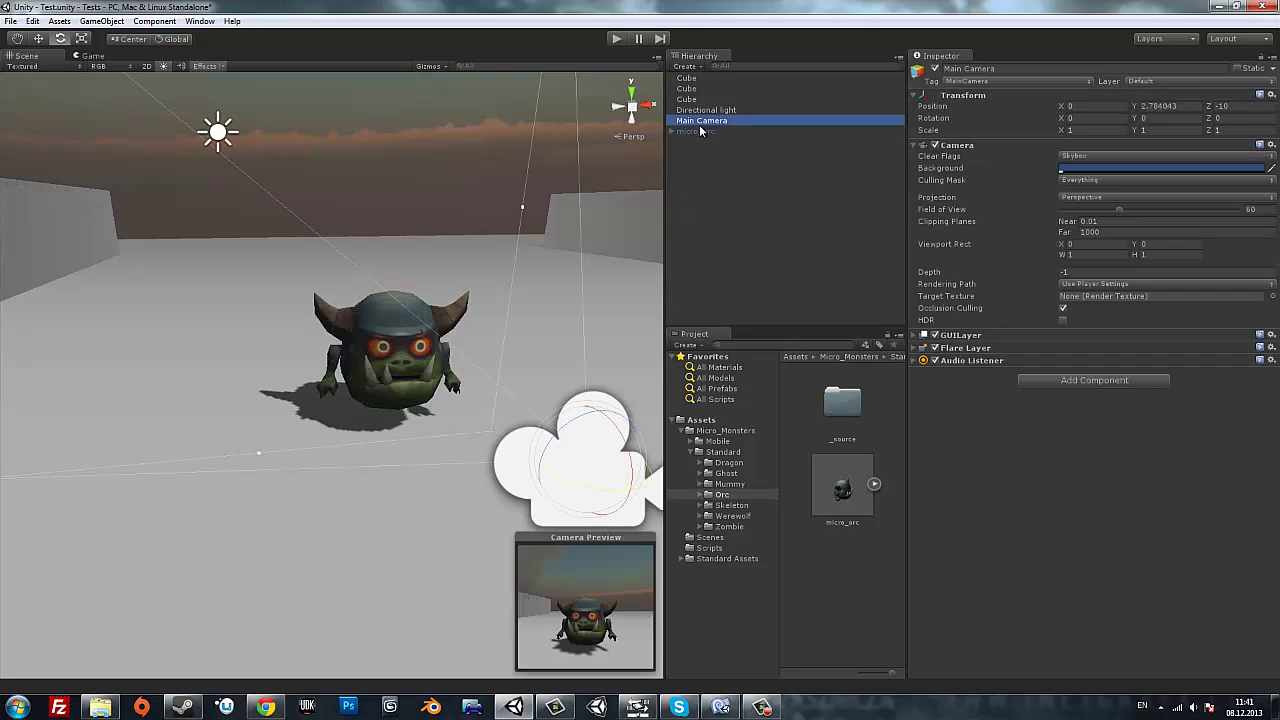
left_click(698, 131)
Create an empty GameObject named Environment.
left_click(90, 24)
left_click(110, 35)
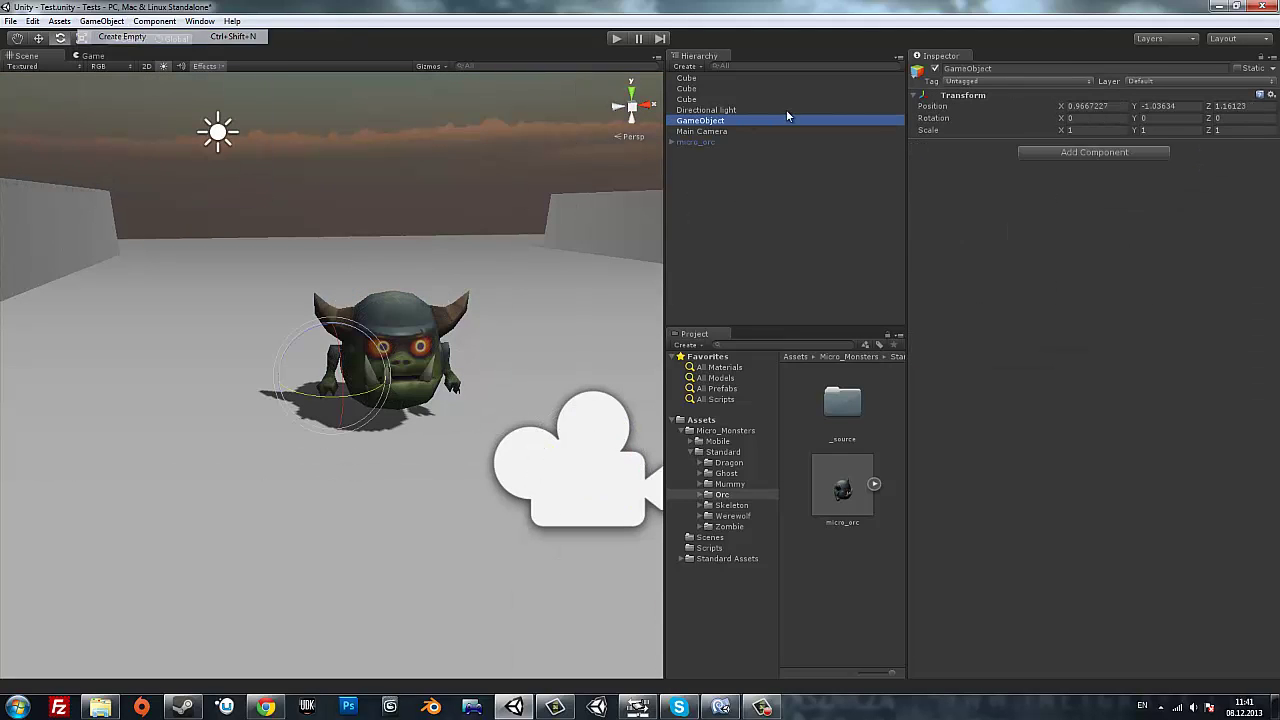
key("F2")
type("Environment")
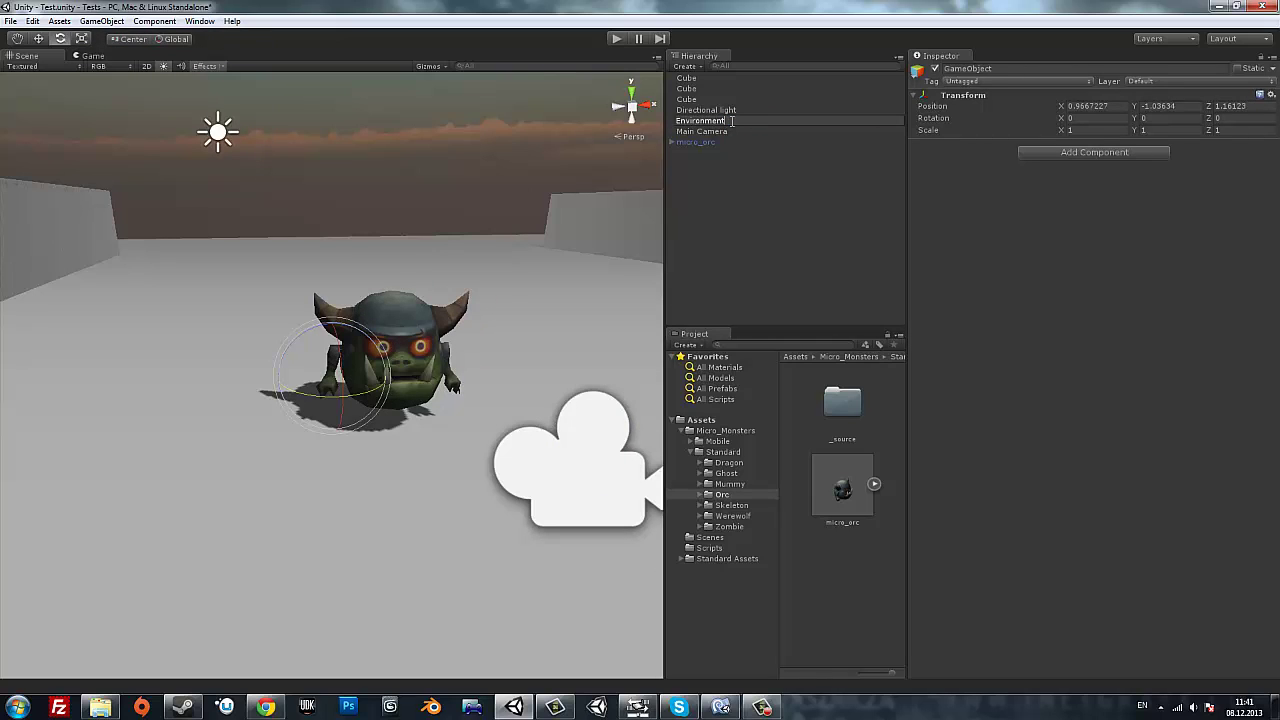
key("Return")
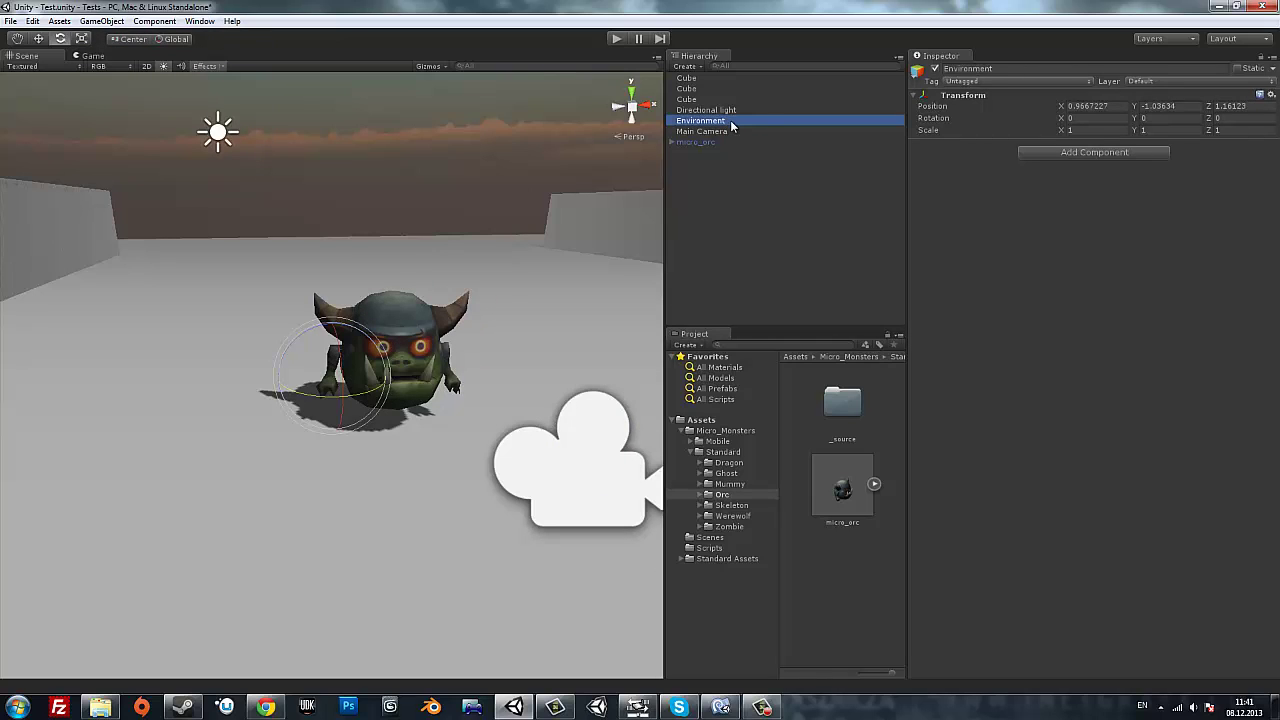
Parent the three cubes and the directional light under Environment.
left_click(688, 99)
left_click(686, 78, "shift")
left_click(706, 110, "ctrl")
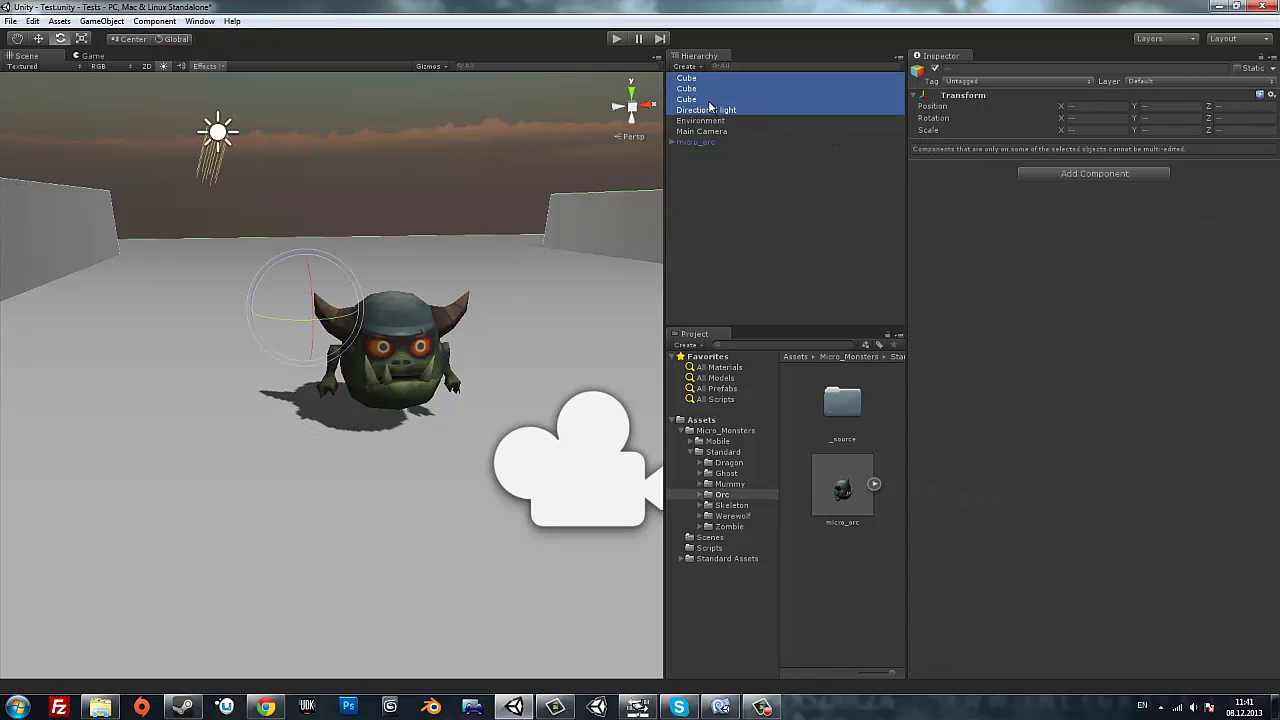
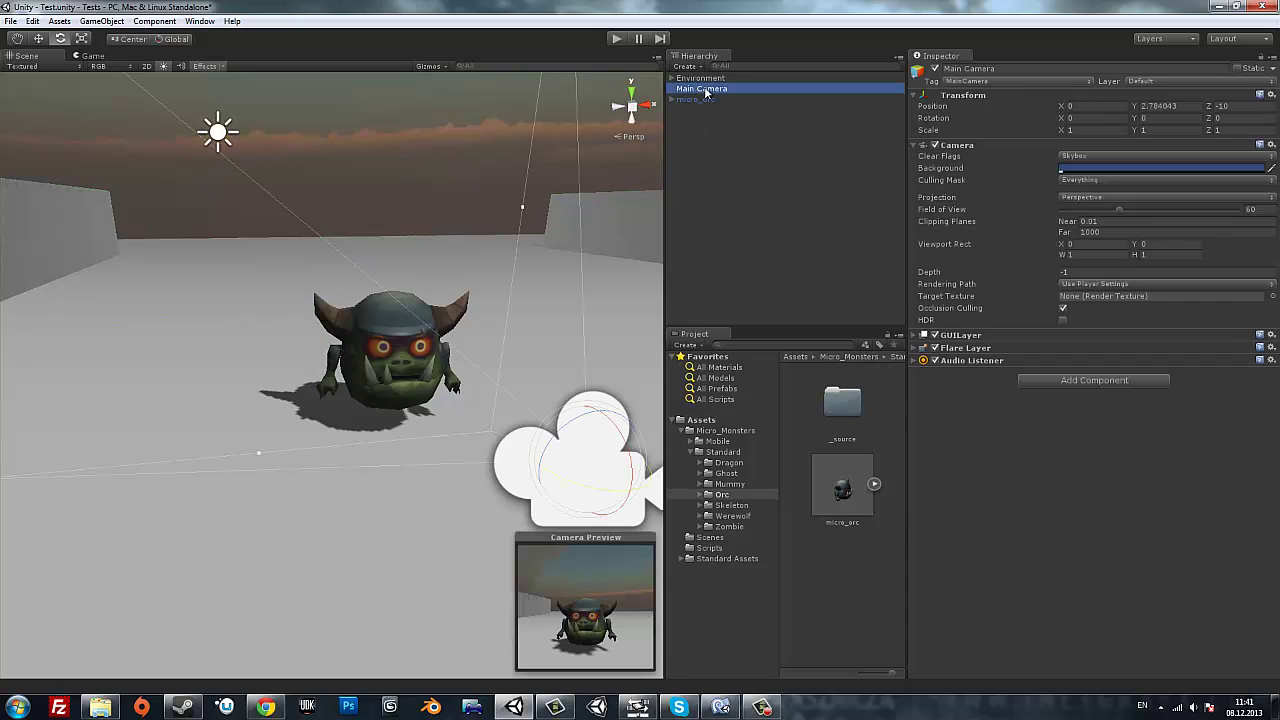
Rename the Main Camera object to Camera.
key("F2")
type("Camera")
key("Return")
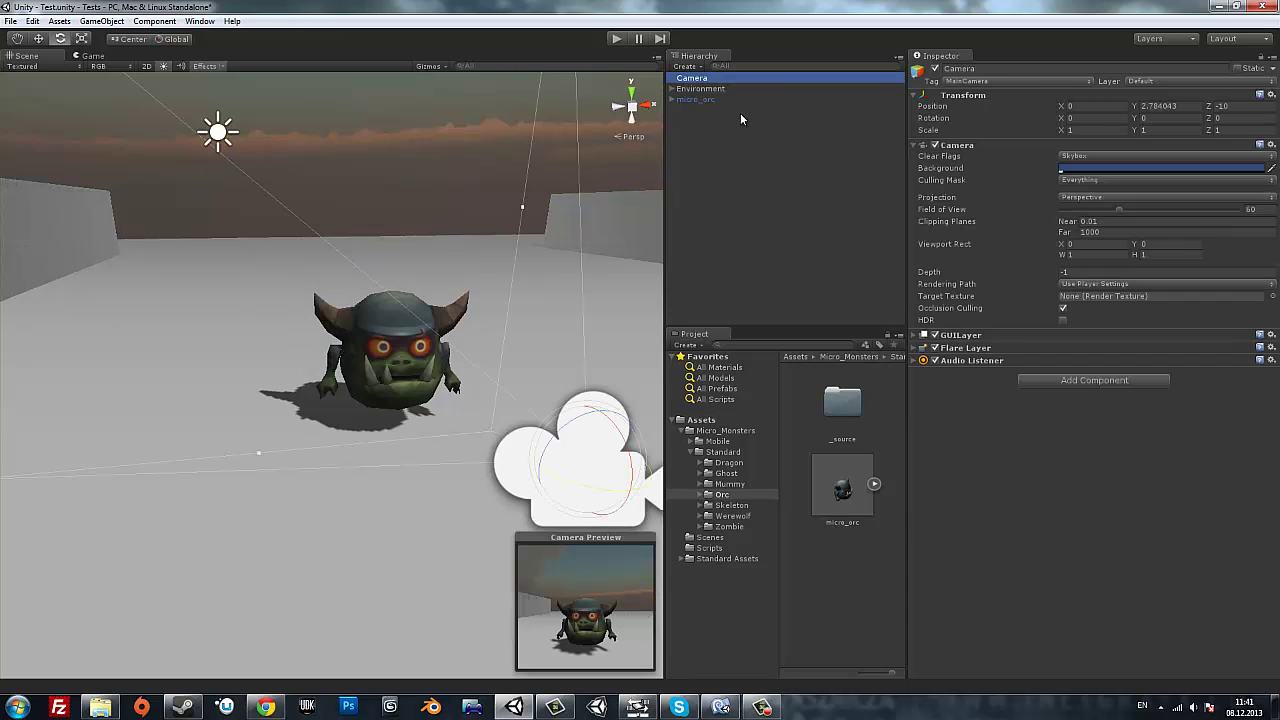
Rename micro_orc to Player and collapse the Standard monsters folder.
left_click(702, 100)
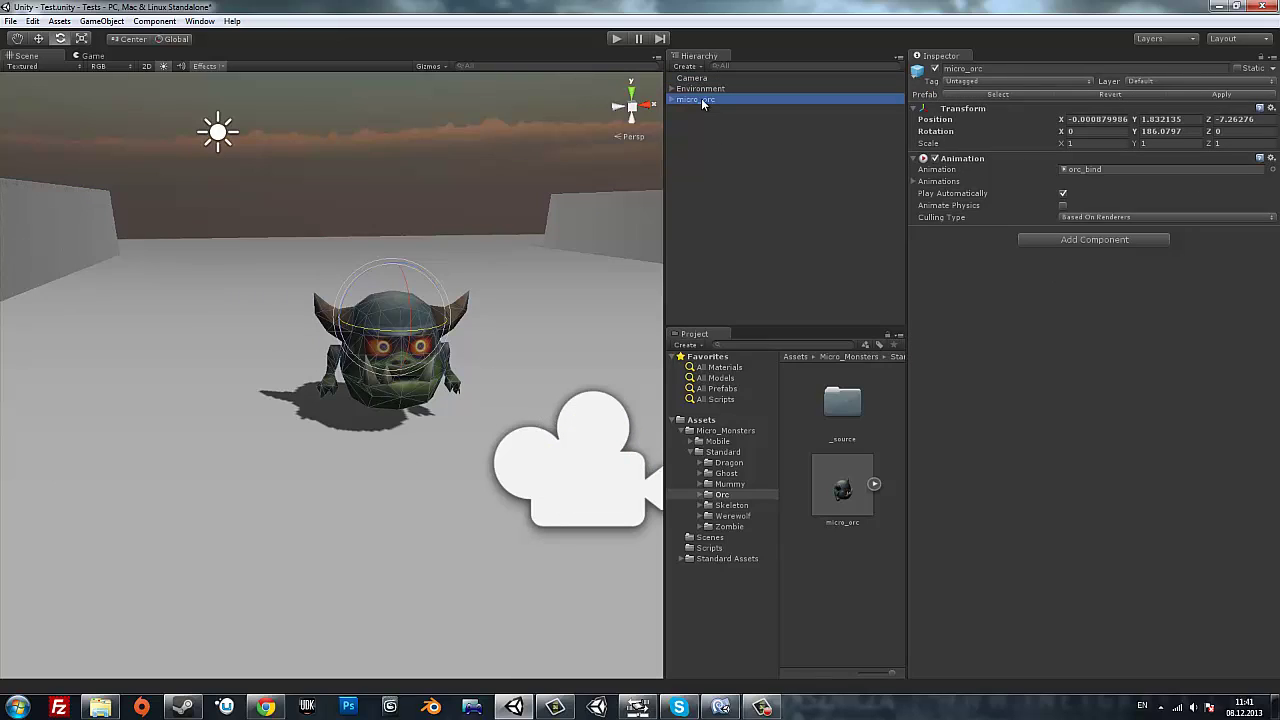
key("F2")
type("Player")
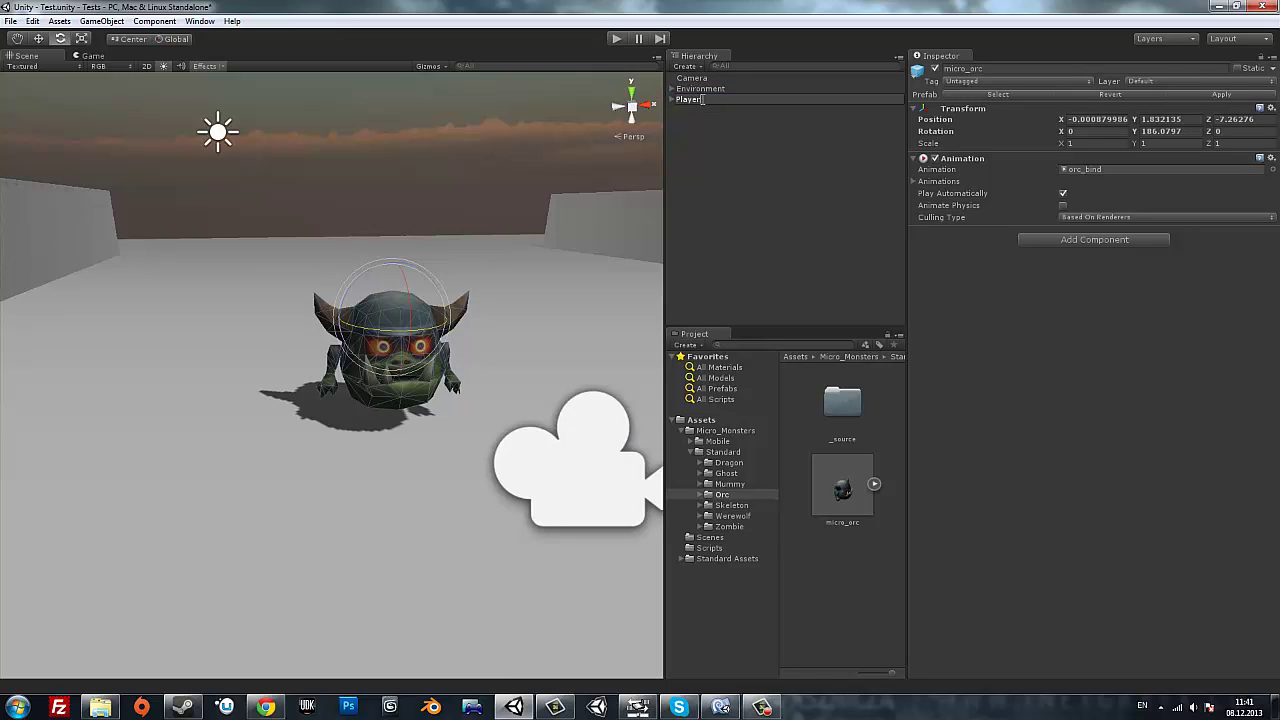
key("Return")
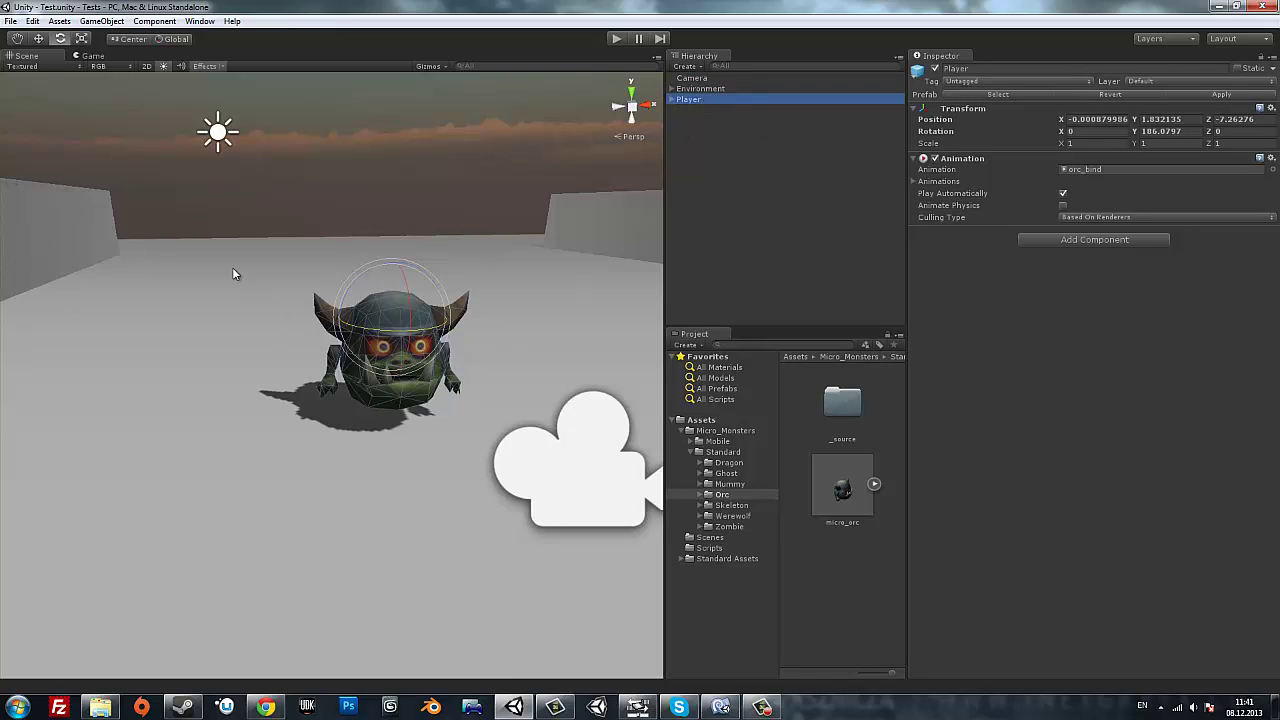
left_click(694, 453)
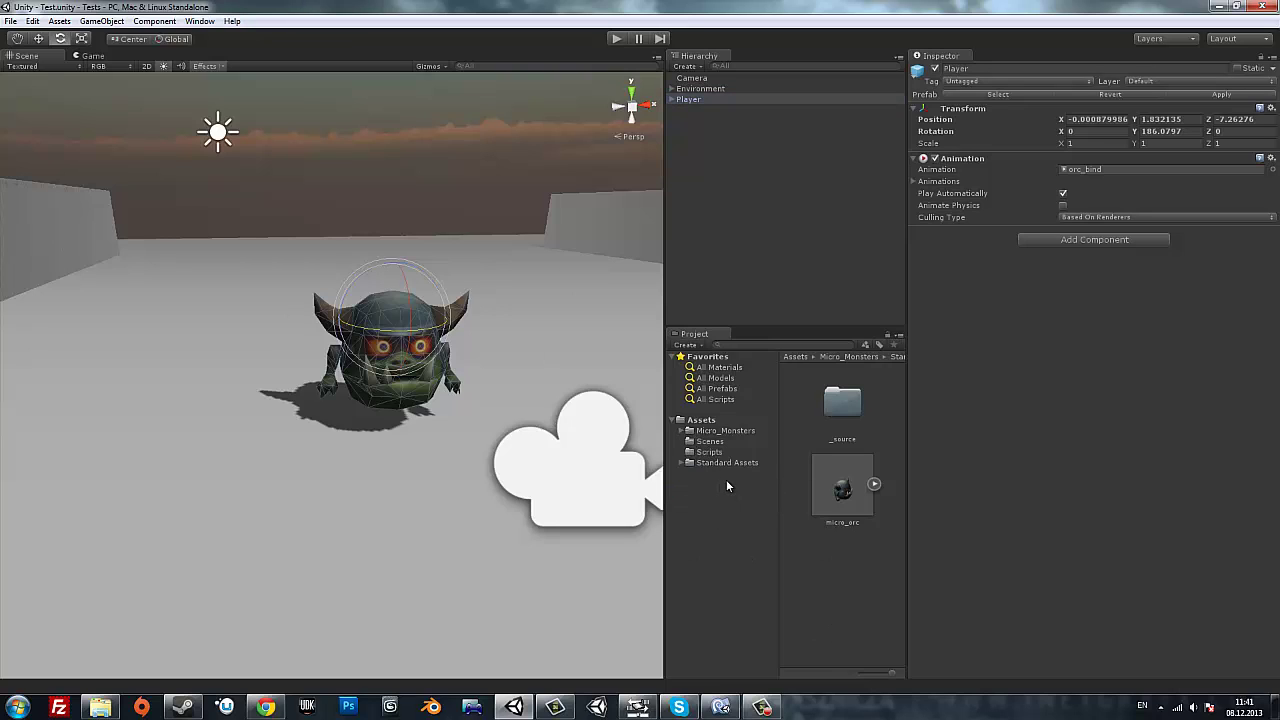
Create a Resources folder in Assets and move Micro_Monsters into it.
right_click(704, 420)
mouse_move(869, 425)
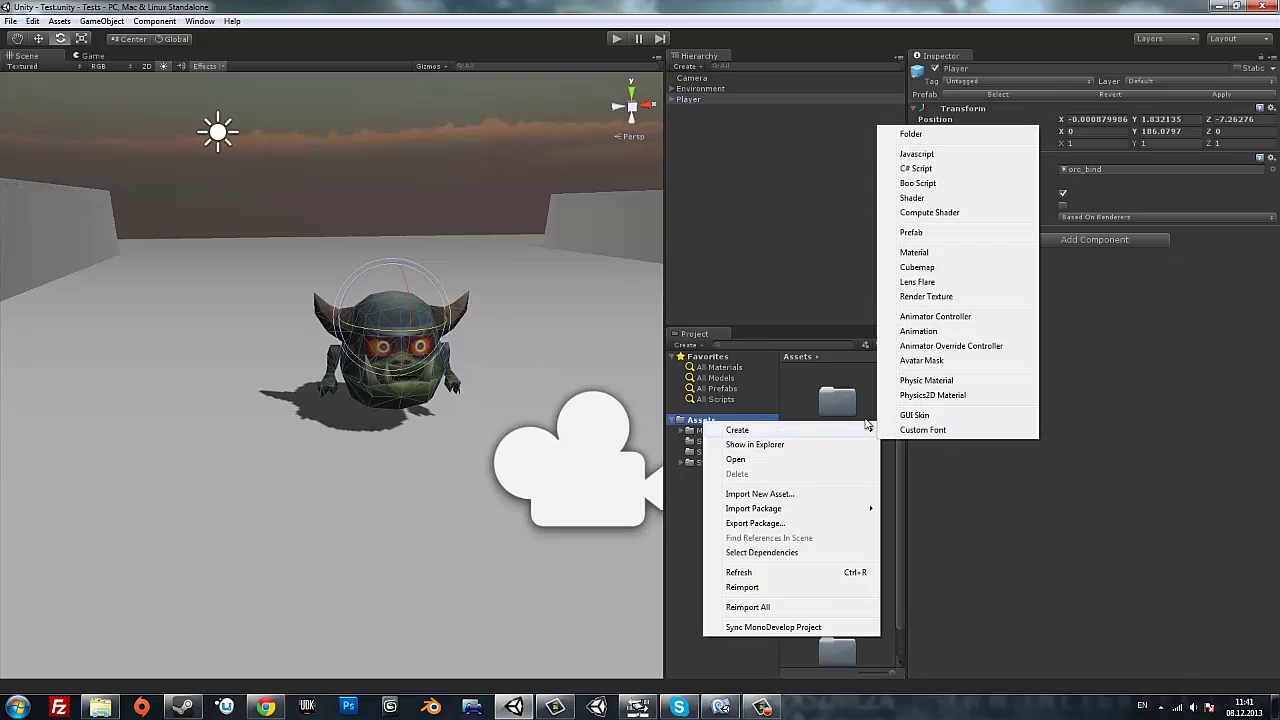
left_click(935, 134)
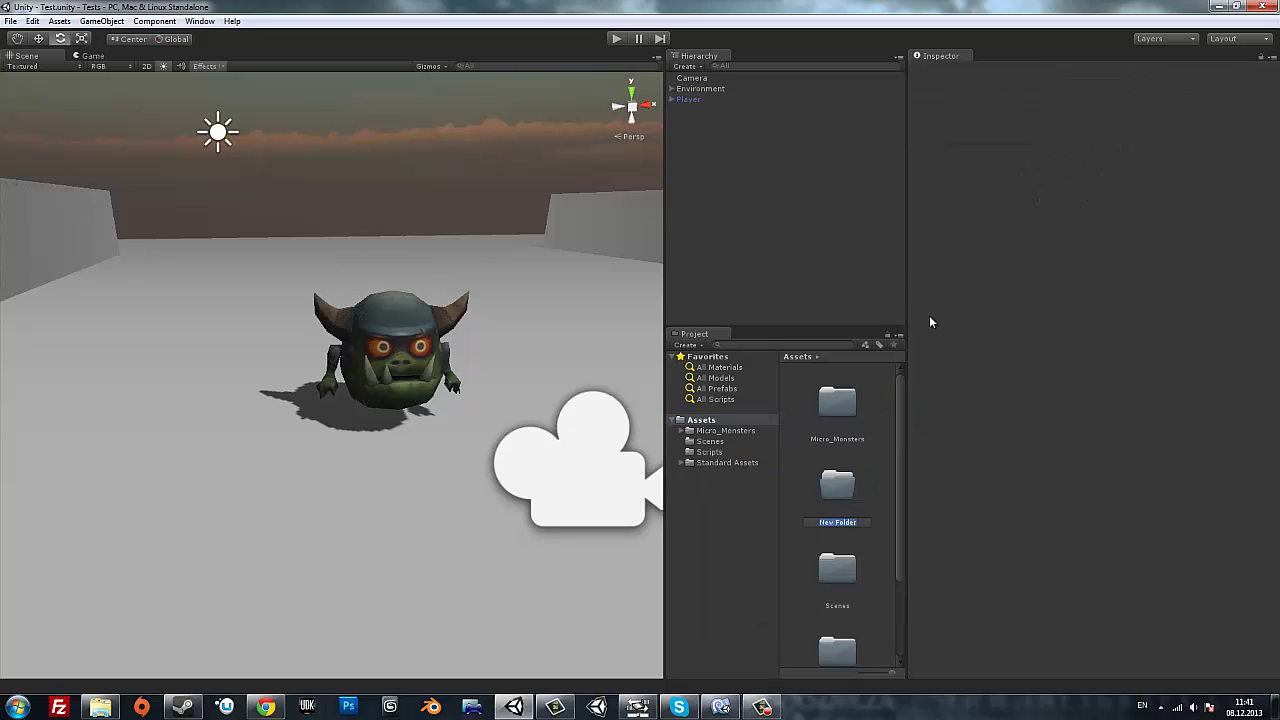
type("Re")
type("source")
key("Return")
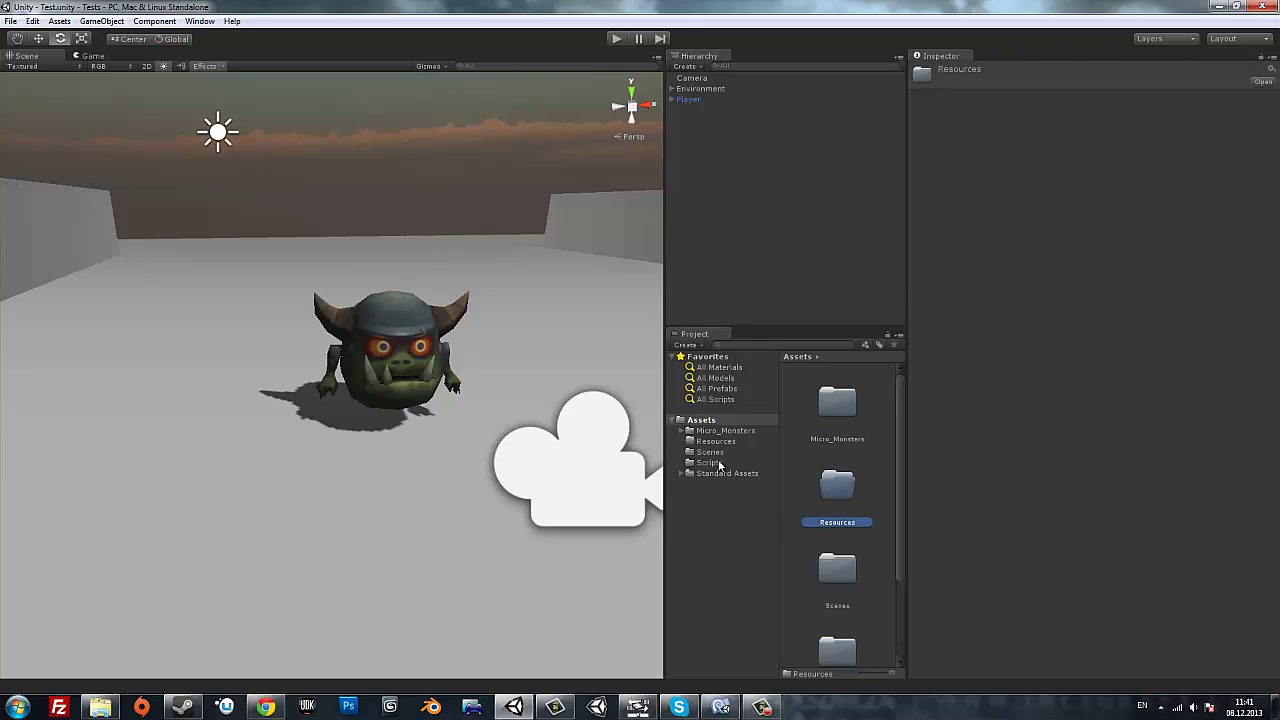
left_click_drag(718, 430, 846, 482)
Attach the Customizer script to Player and open it in MonoDevelop.
left_click(728, 453)
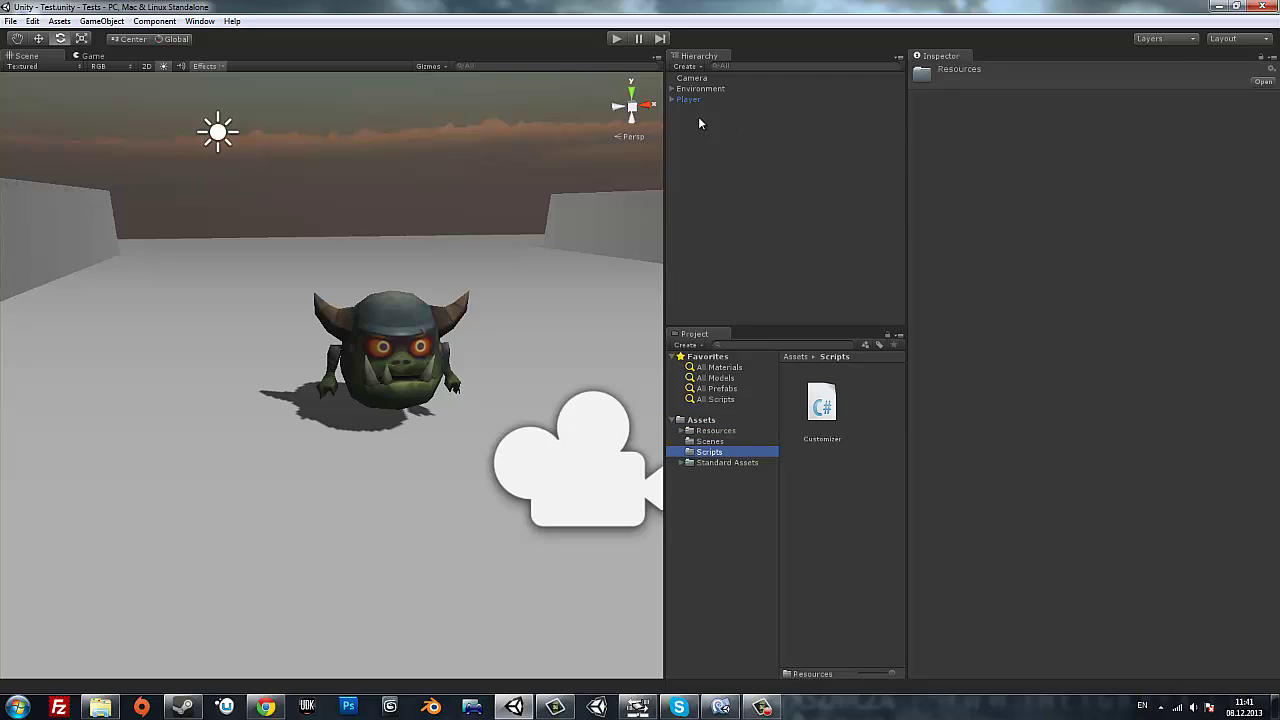
left_click(688, 99)
left_click_drag(822, 405, 1060, 266)
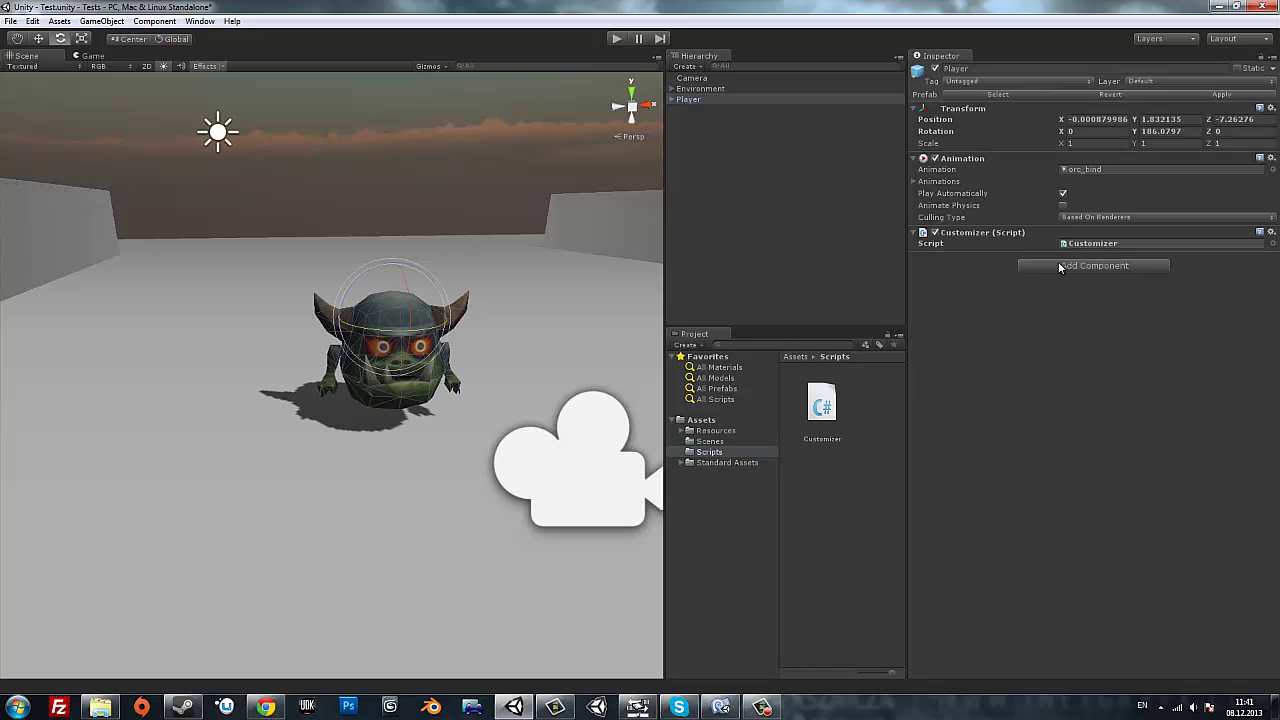
double_click(1106, 243)
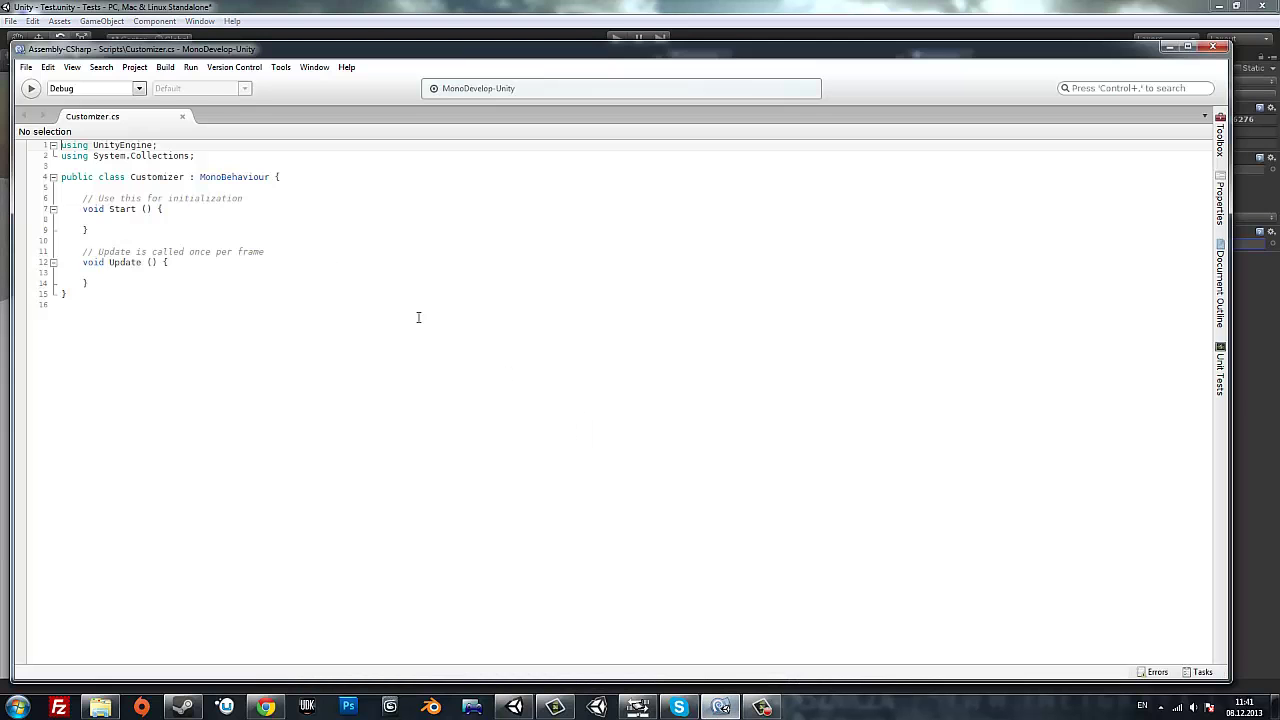
Maximize the editor and delete Customizer's default Start and Update methods, leaving blank lines.
left_click_drag(156, 56, 175, 6)
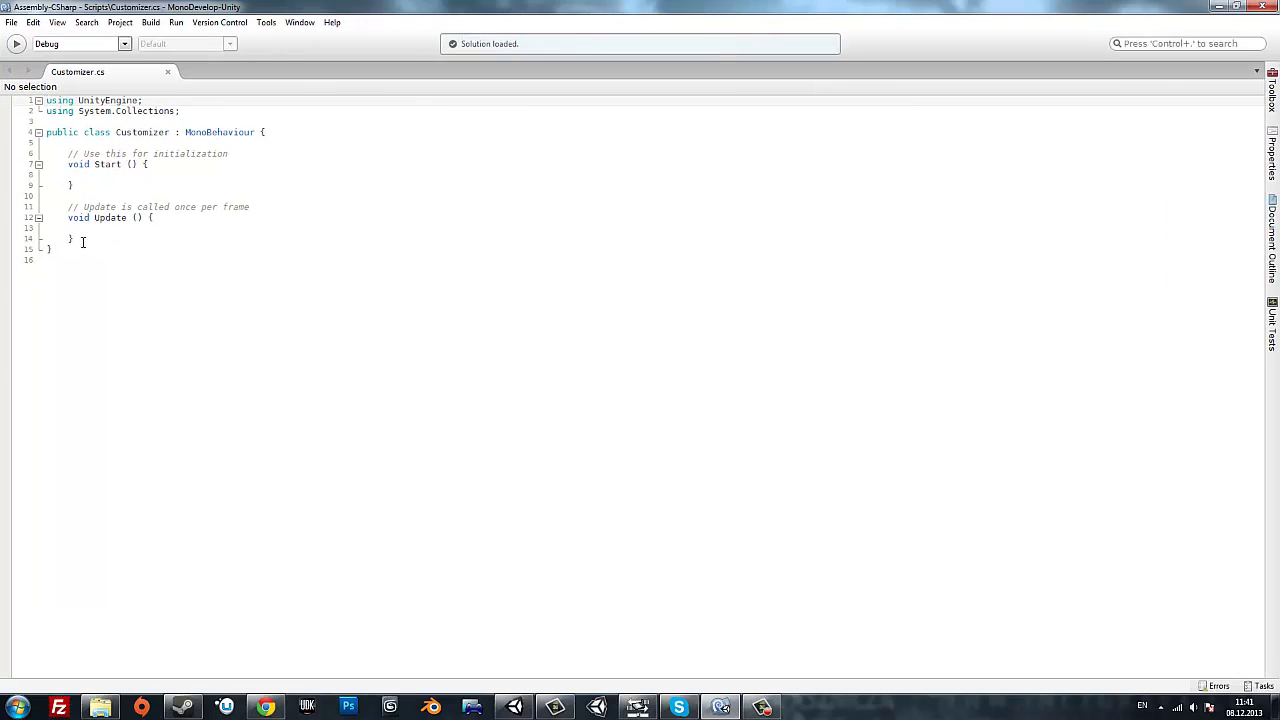
left_click_drag(83, 242, 16, 157)
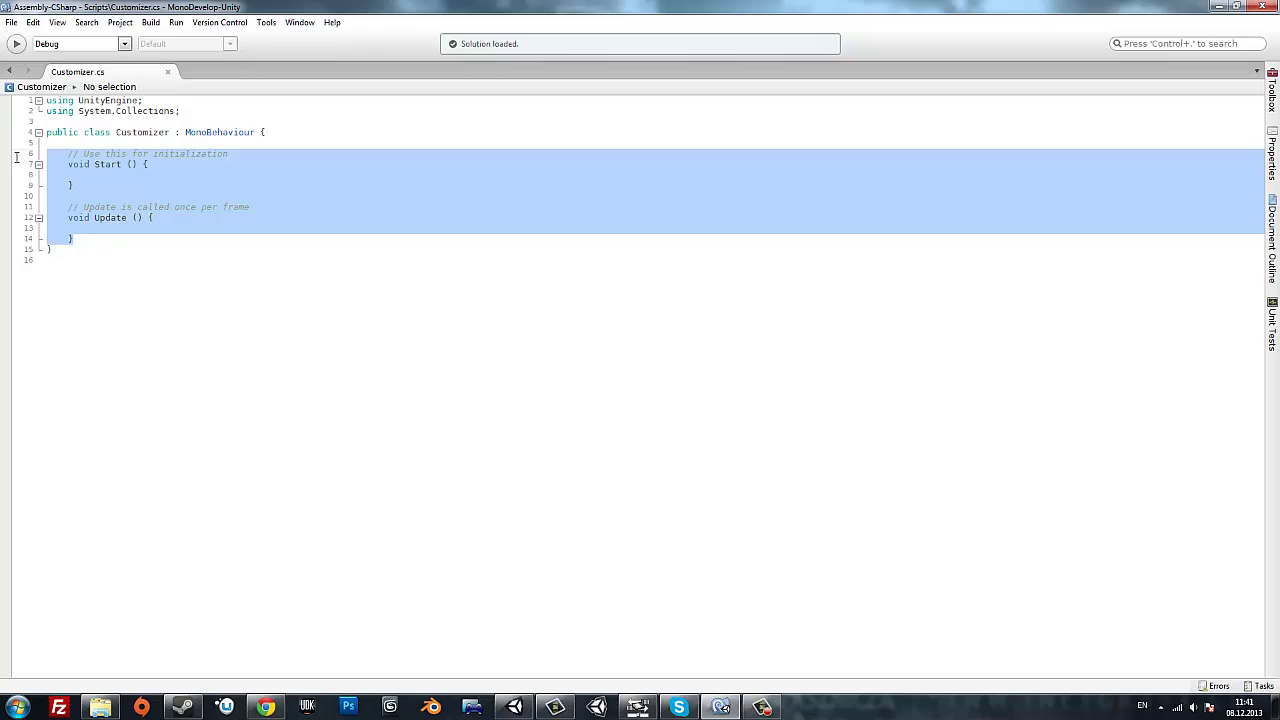
key("Delete")
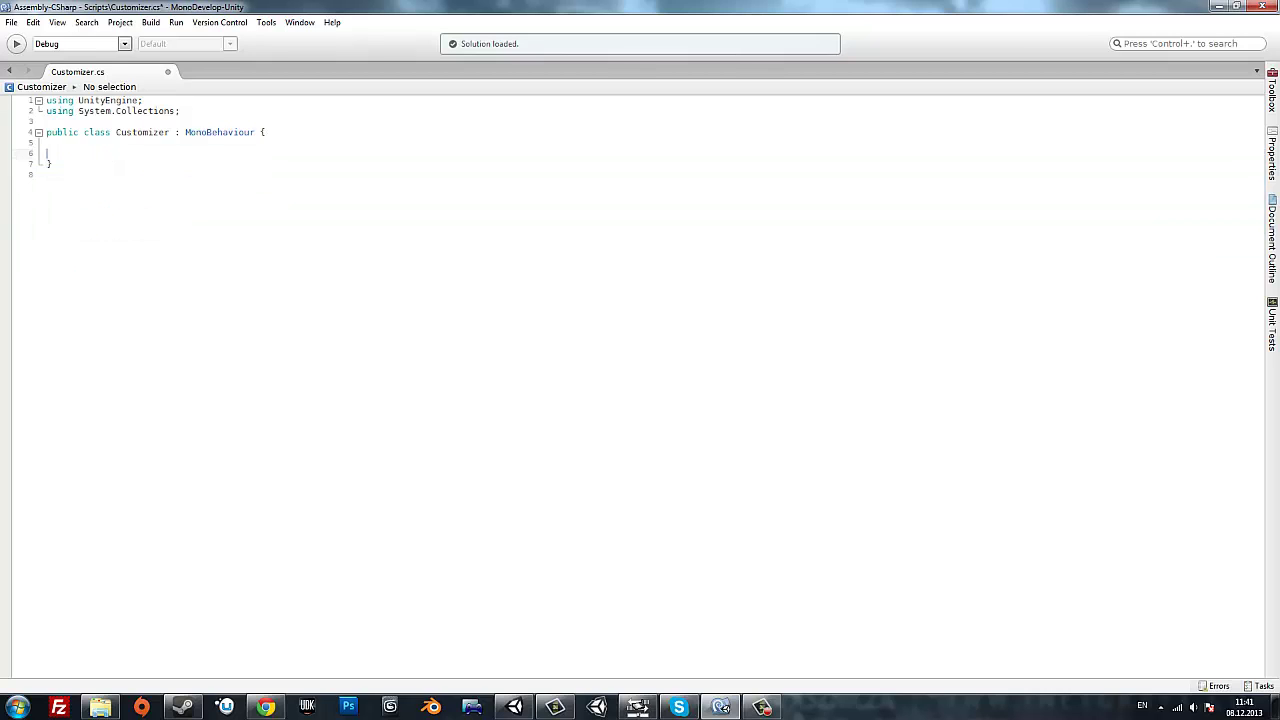
key("Return")
key("Return")
Declare public string name and public int lvl = 0, currSkill = 0 fields.
type("public ")
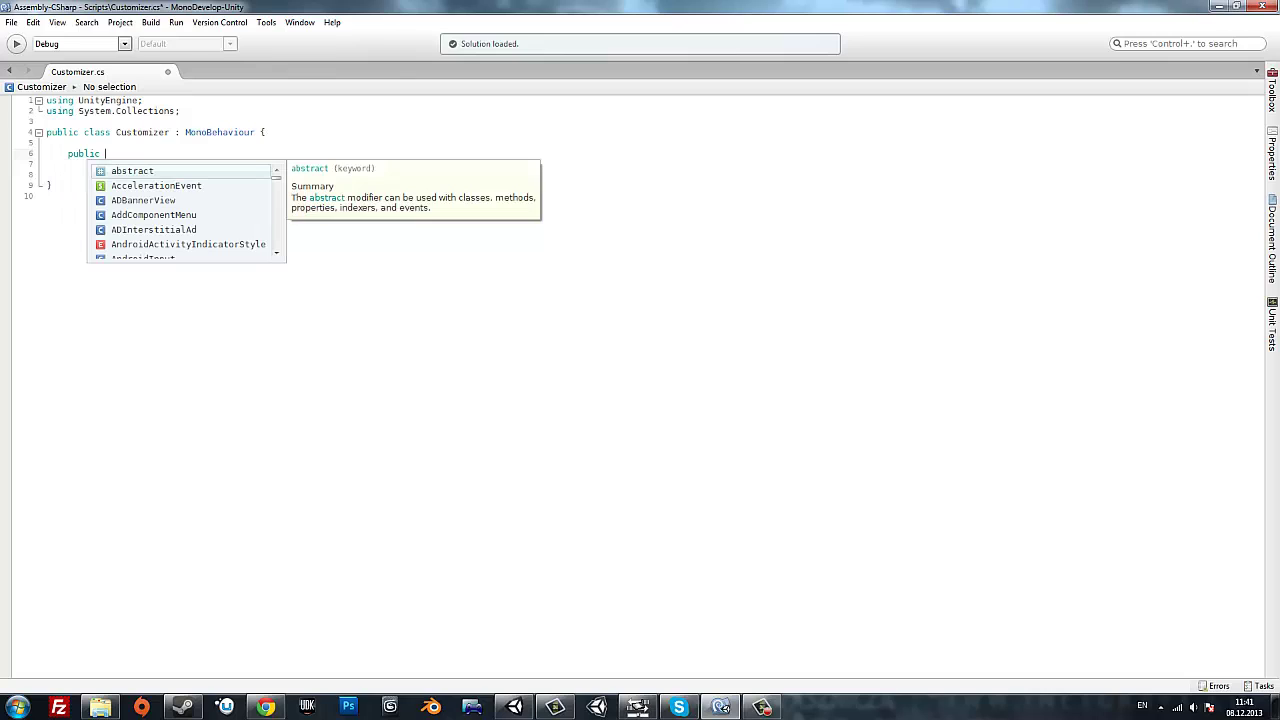
type("string name")
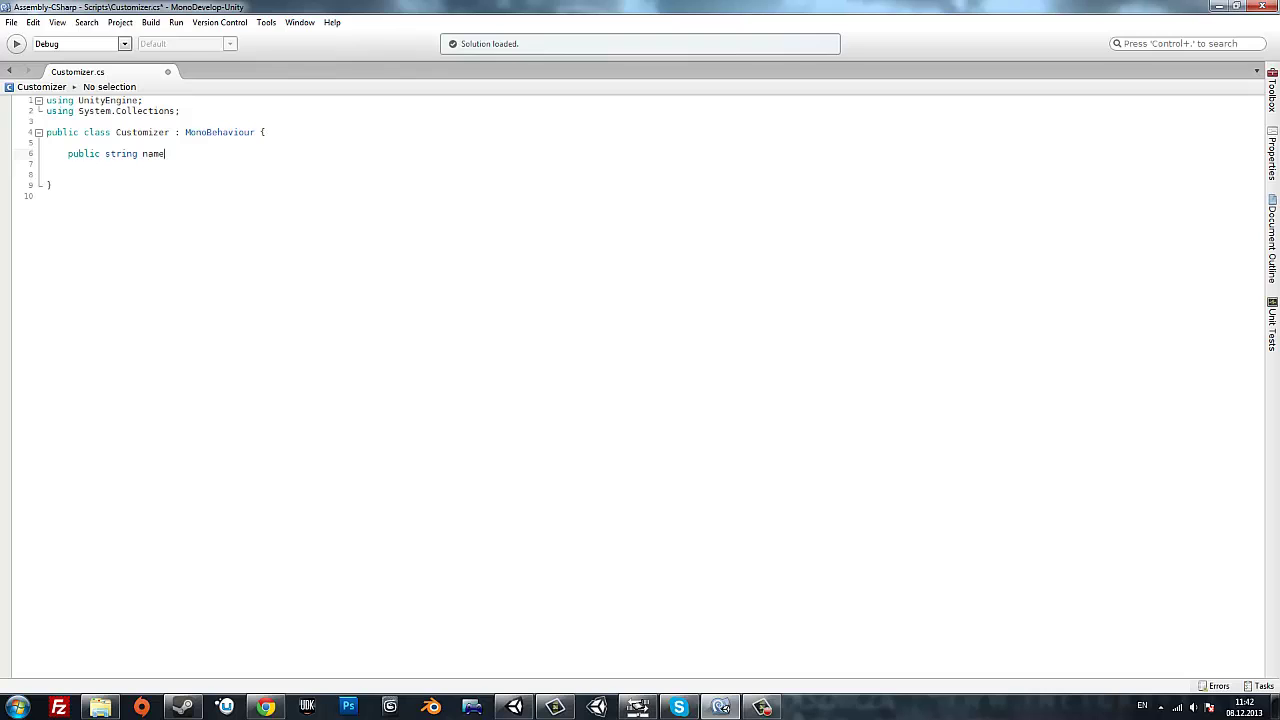
type(";")
key("Return")
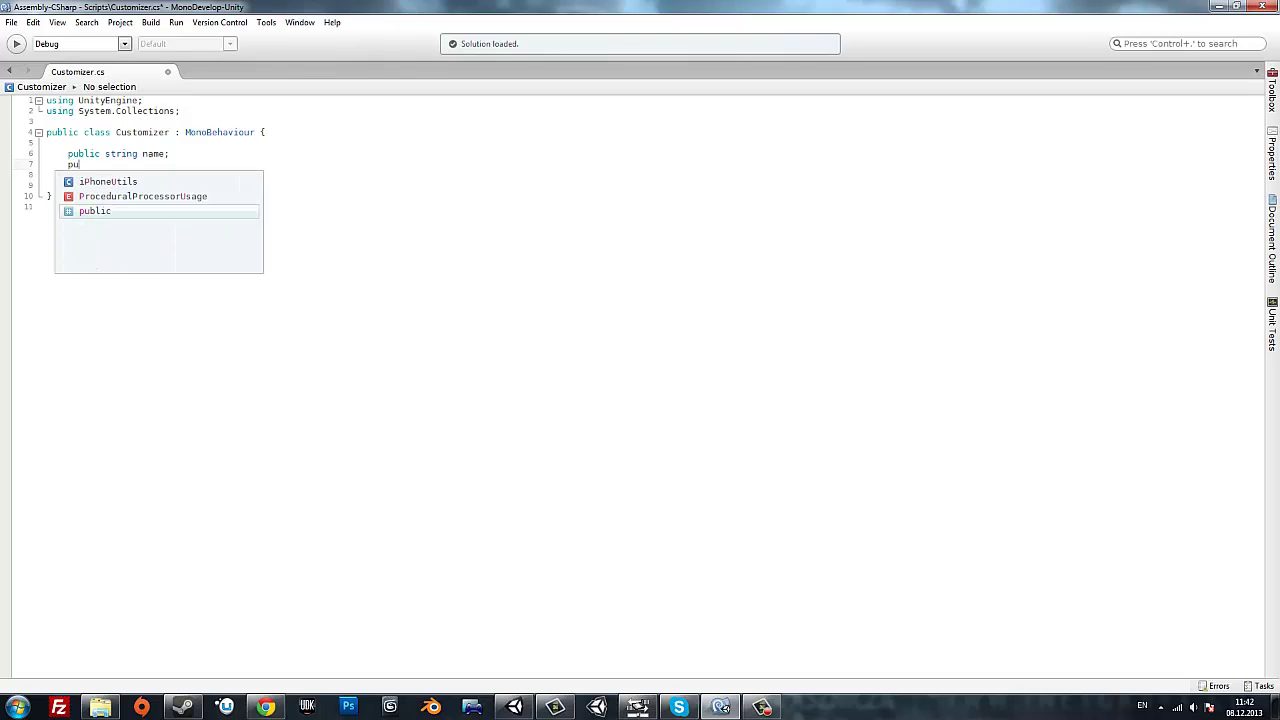
type("public")
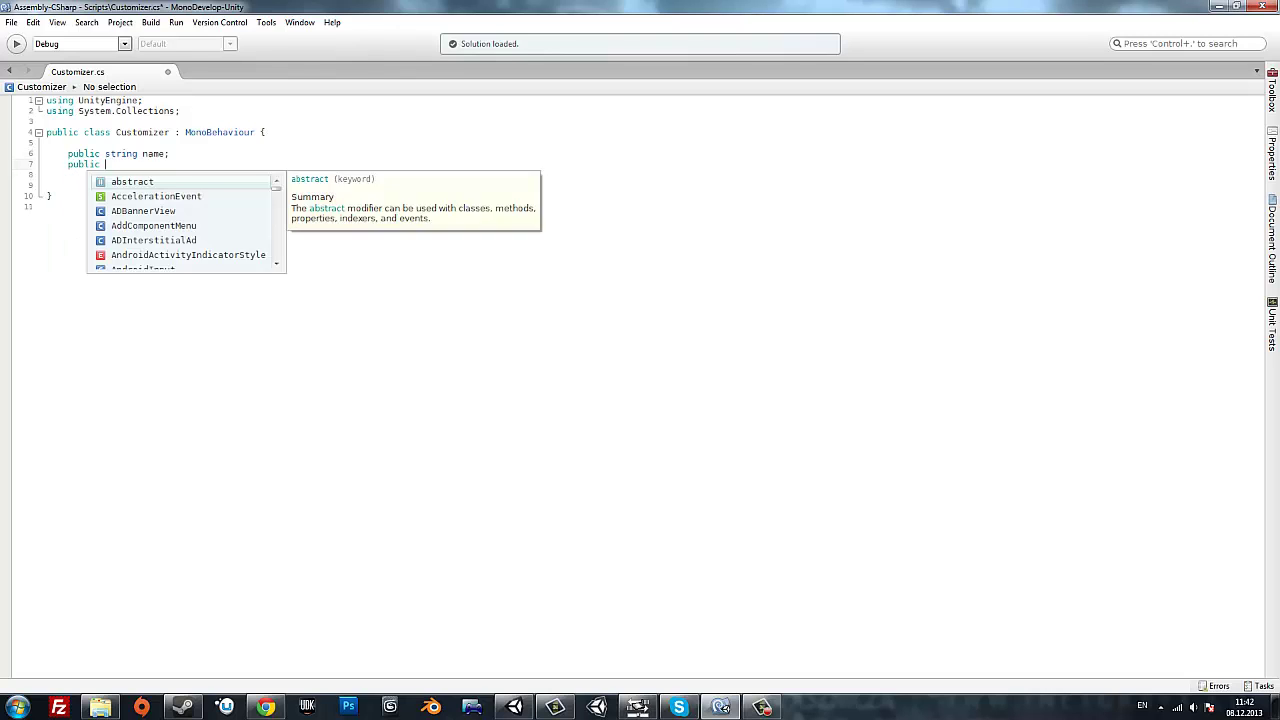
type(" int ")
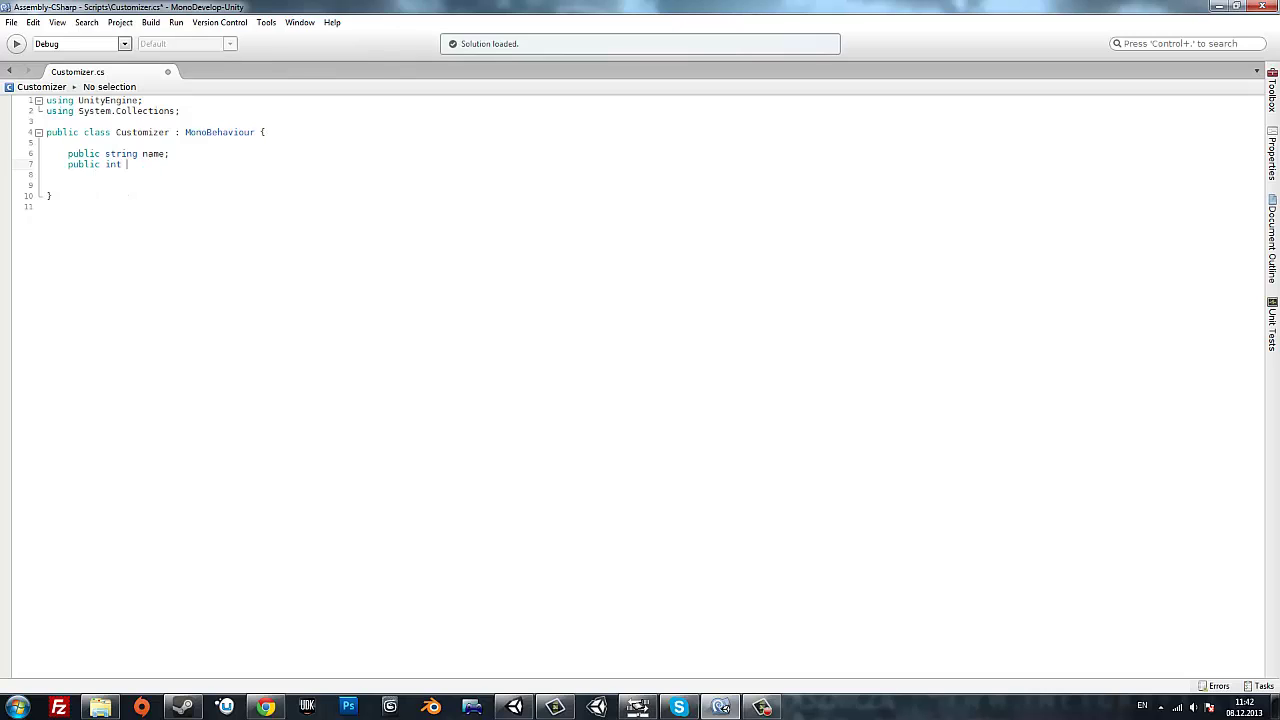
type("lvl")
type(" = 0, ")
type("curr")
type("Skill")
type(" = 0,")
key("BackSpace")
type(";")
key("Return")
Add a public int plusLVL field set to 300.
type("public ")
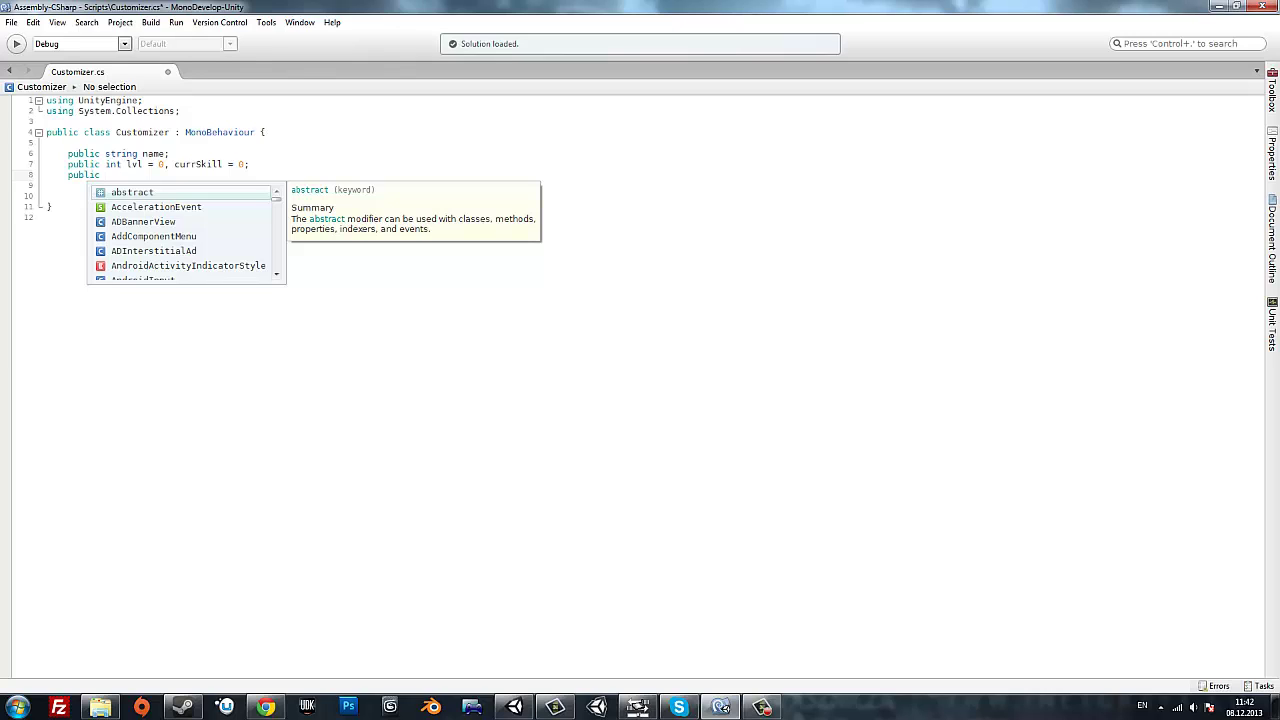
type("m")
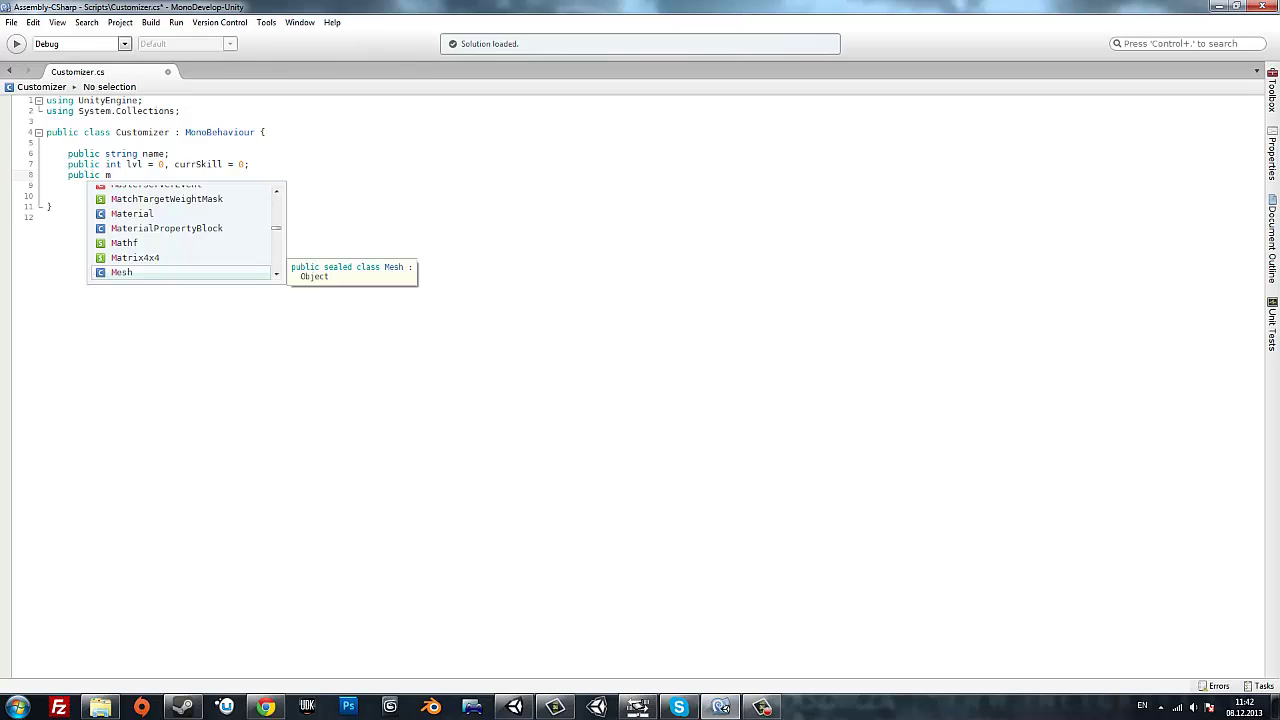
key("BackSpace")
type("p")
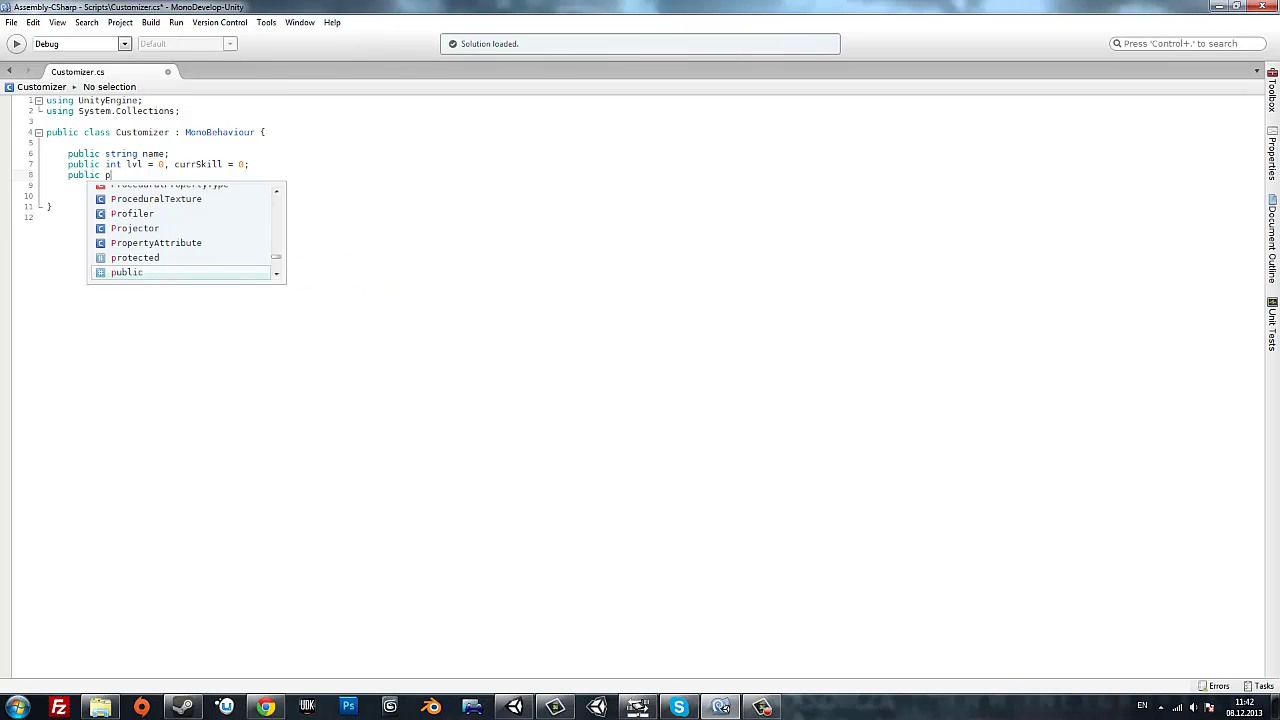
type("lusClass")
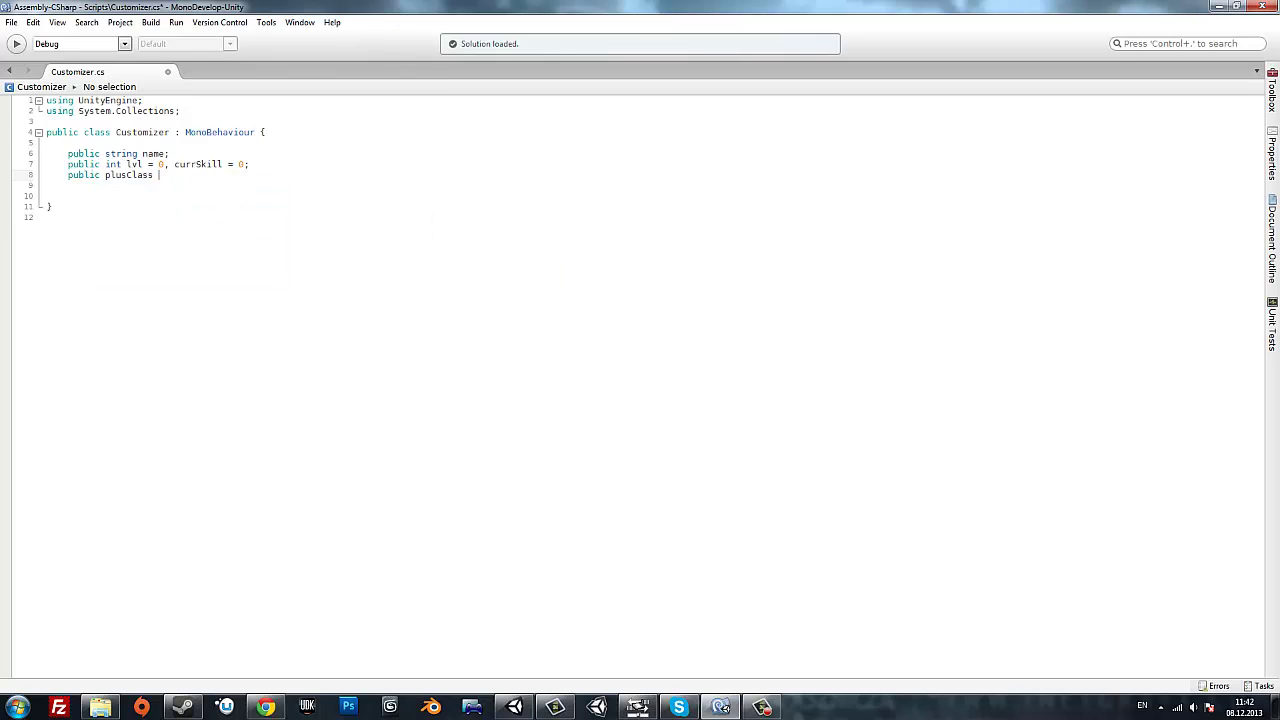
key("BackSpace")
key("BackSpace")
key("BackSpace")
key("BackSpace")
key("BackSpace")
type("LVL")
type("int ")
type(" =")
type("300")
type(";")
key("Return")
Declare public System.Random rnd = new System.Random(); then glance at Unity and return.
type("public ")
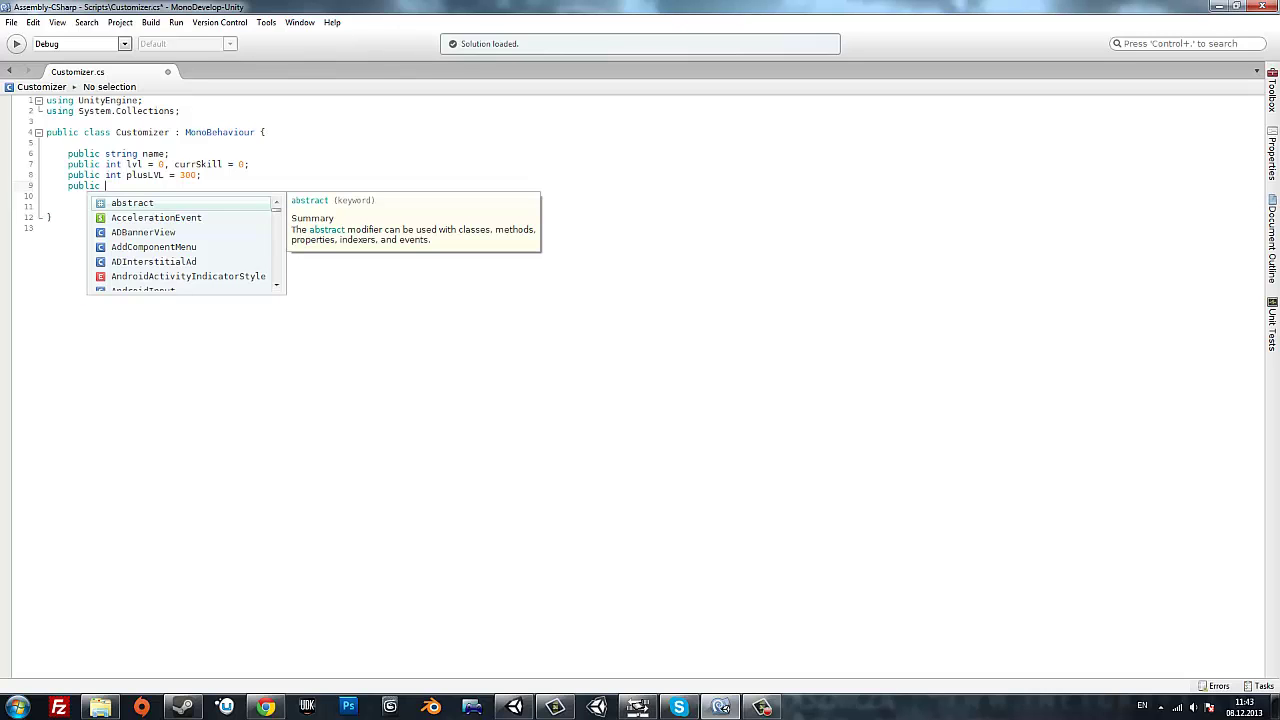
type("int")
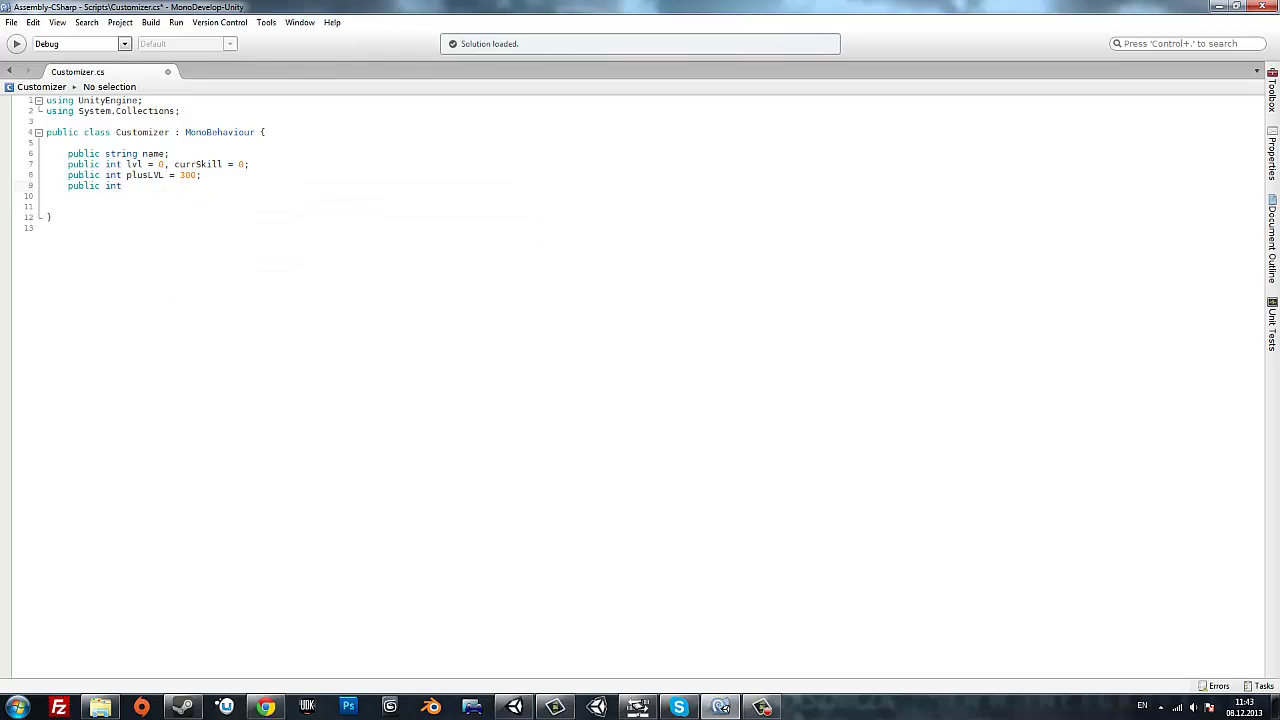
key("BackSpace")
key("BackSpace")
key("BackSpace")
type("Sys")
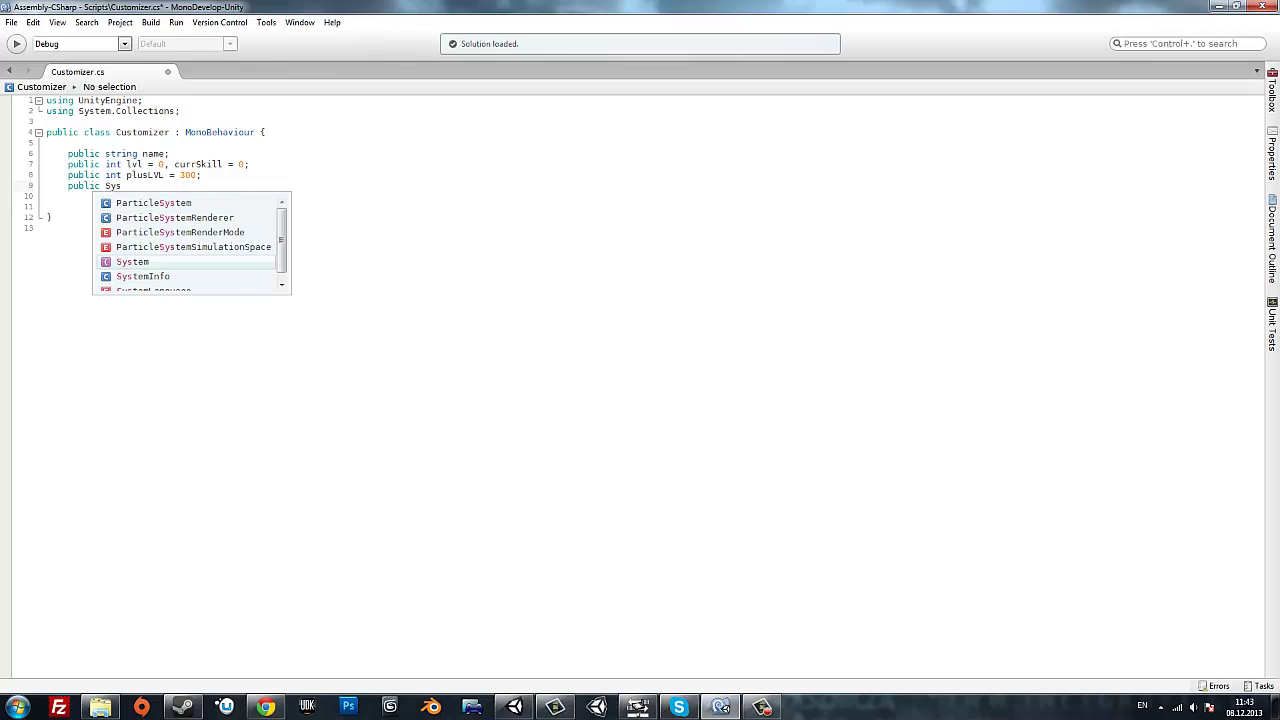
type("tem.R")
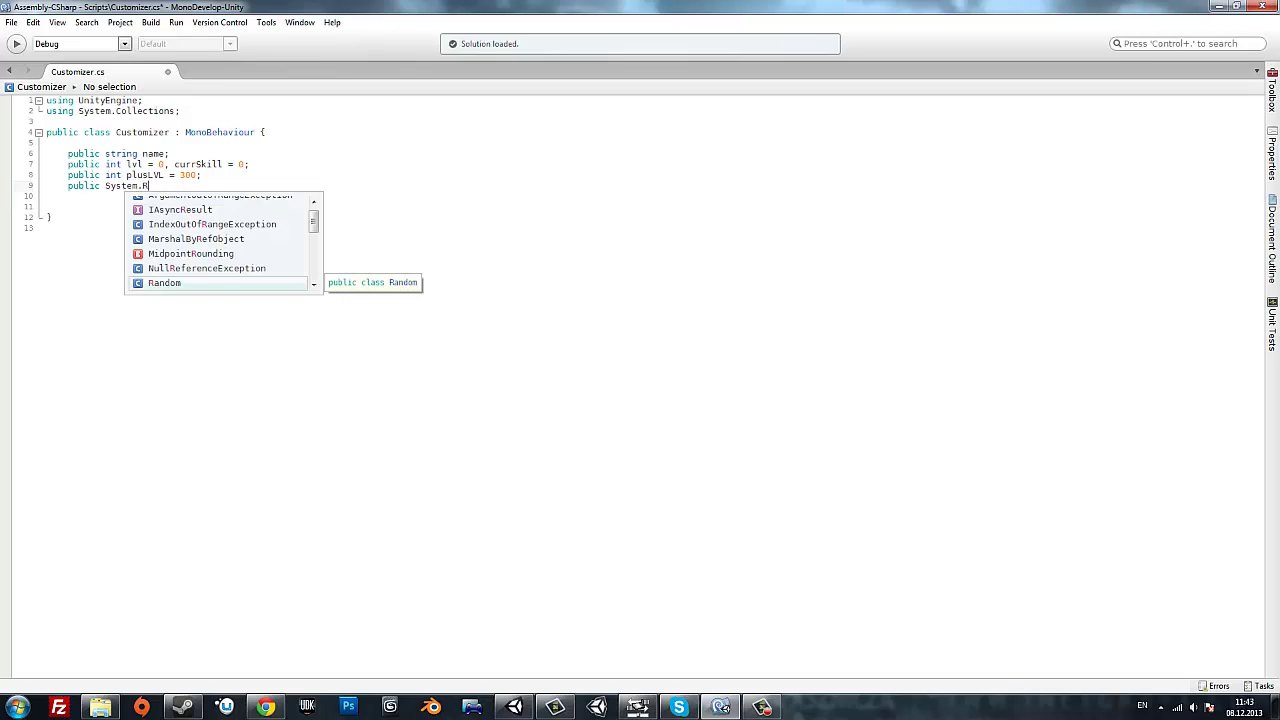
key("Return")
type("rnd =")
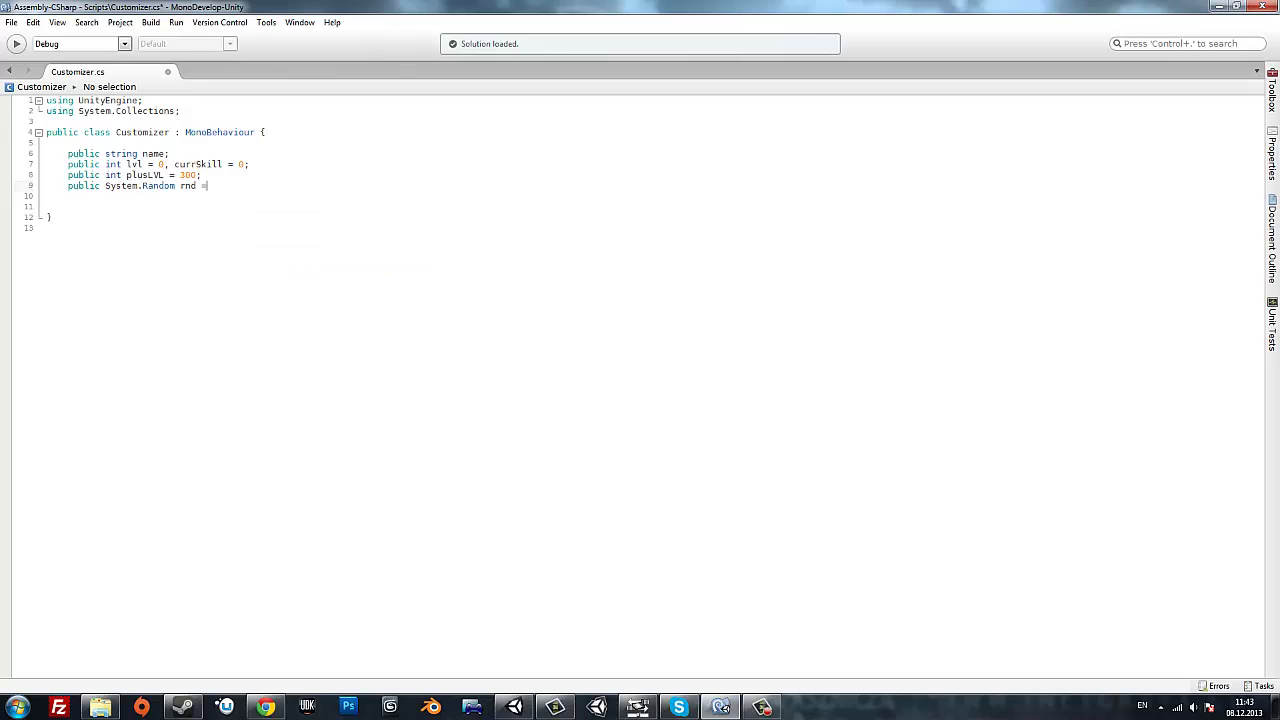
type(" Rand")
key("Return")
type(".Ra")
key("Return")
key("BackSpace")
key("BackSpace")
key("BackSpace")
key("BackSpace")
key("BackSpace")
key("BackSpace")
type("new S")
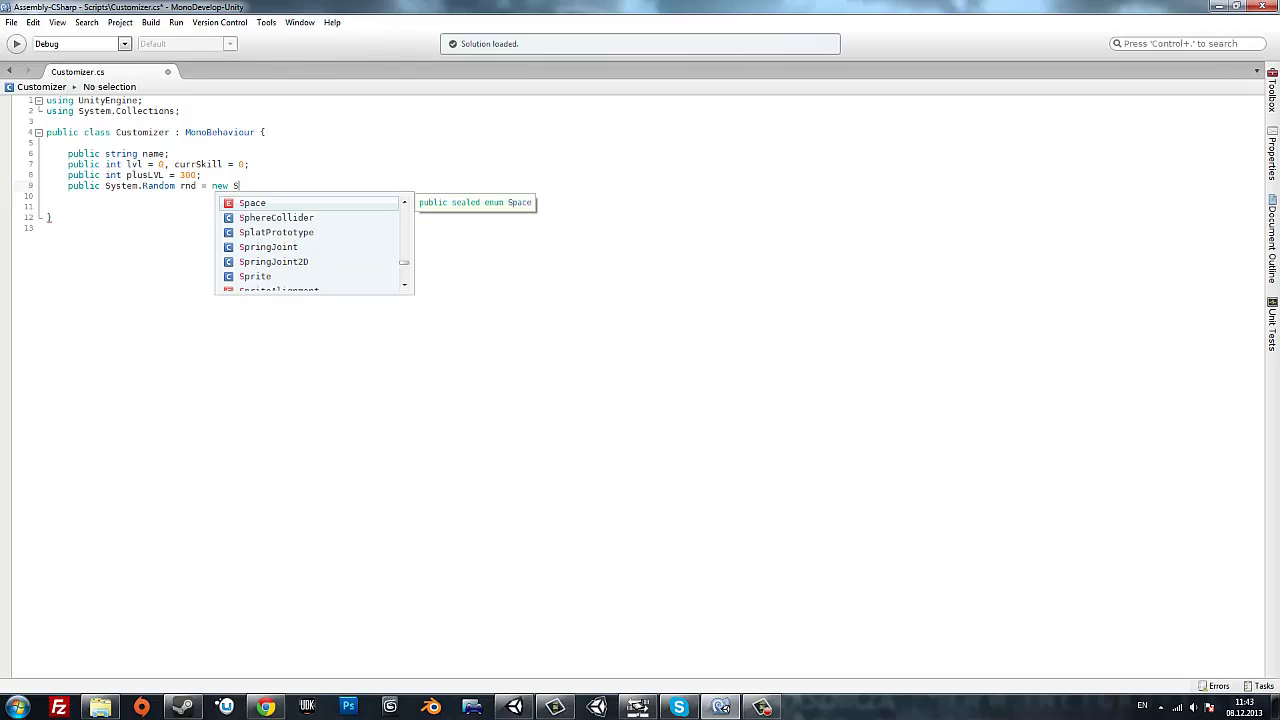
type("ystem.Rand")
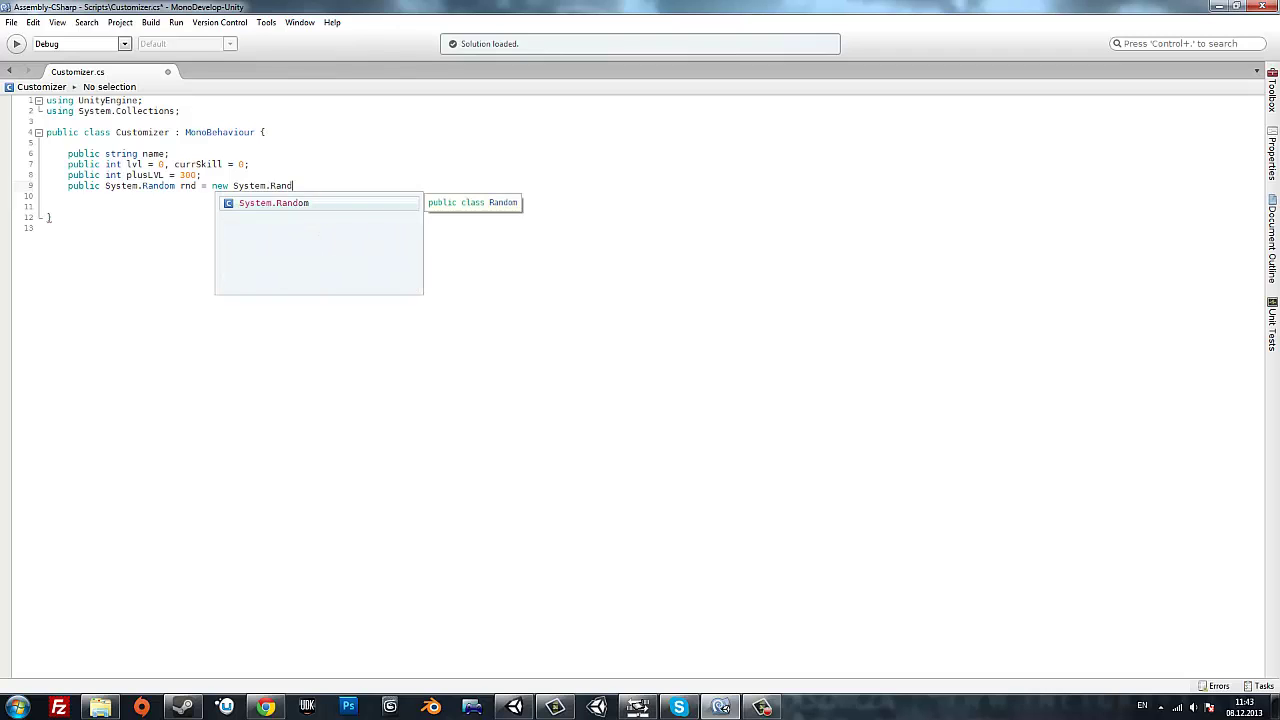
key("Return")
type("();")
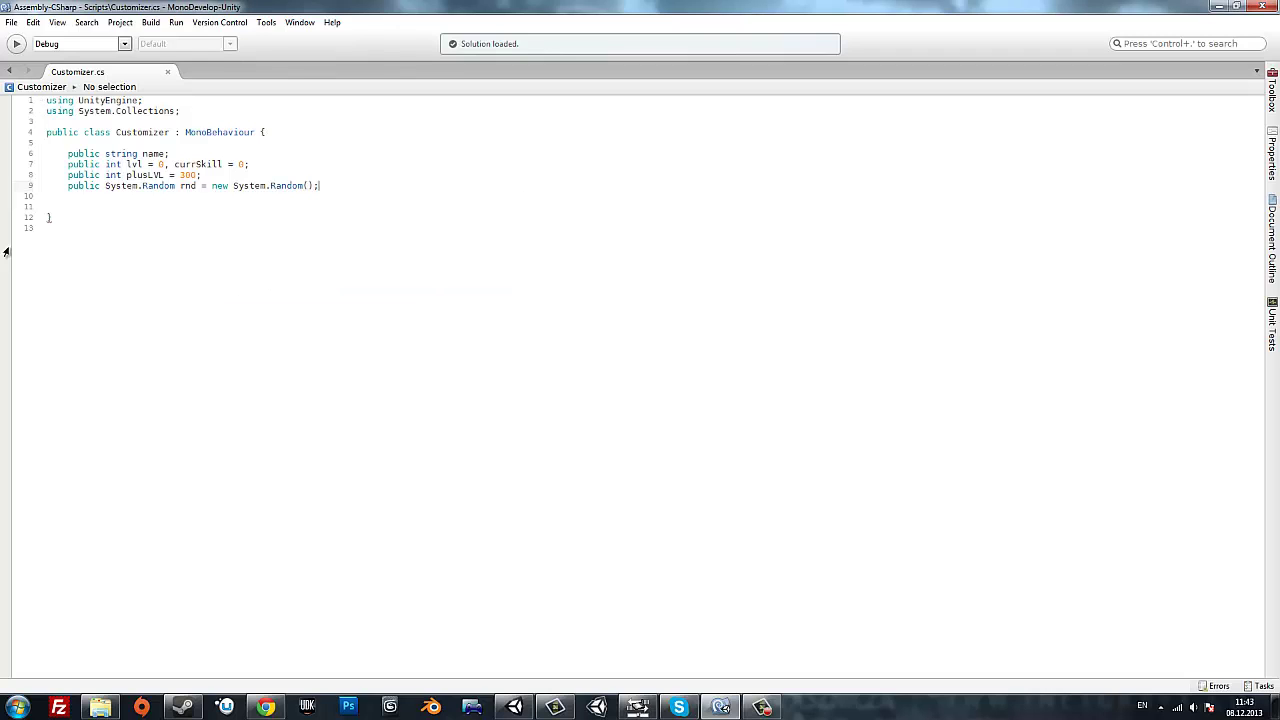
left_click(513, 707)
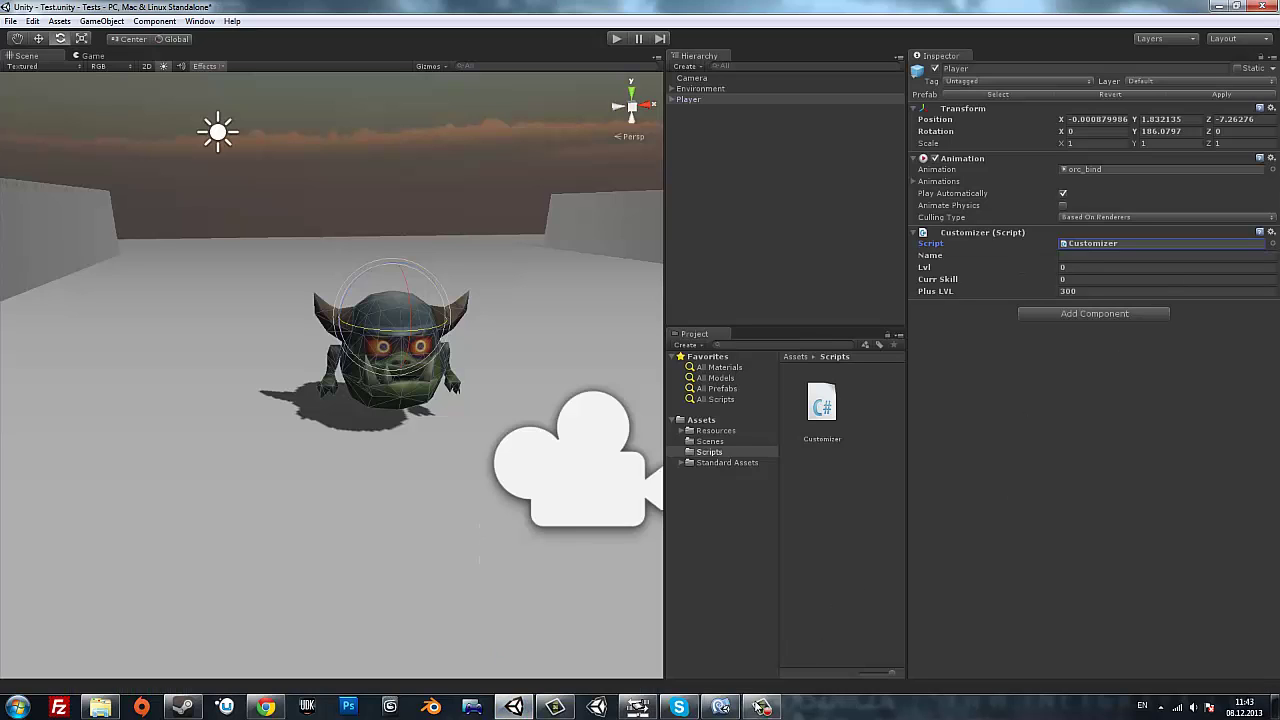
left_click(720, 707)
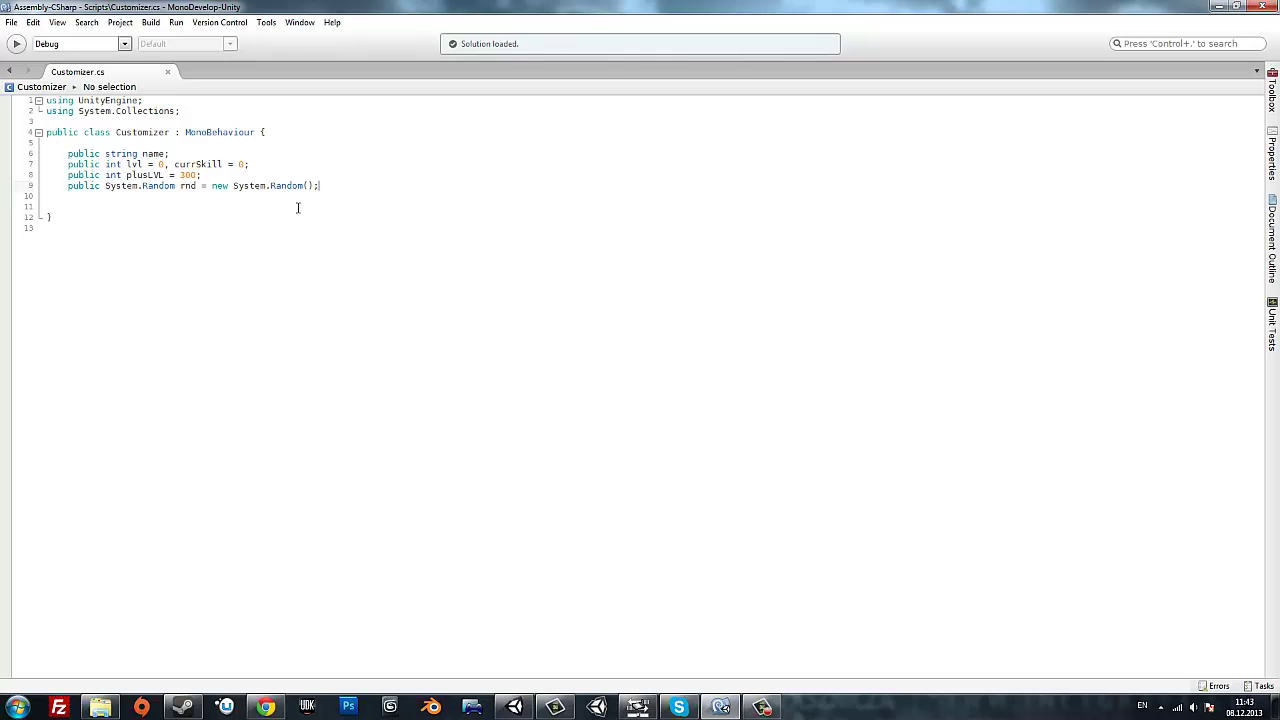
Add a void OnGUI() method containing an empty GUI.Label(); call.
key("Return")
key("Return")
key("Return")
left_click_drag(670, 6, 734, 0)
type("void OnG")
type("UI(")
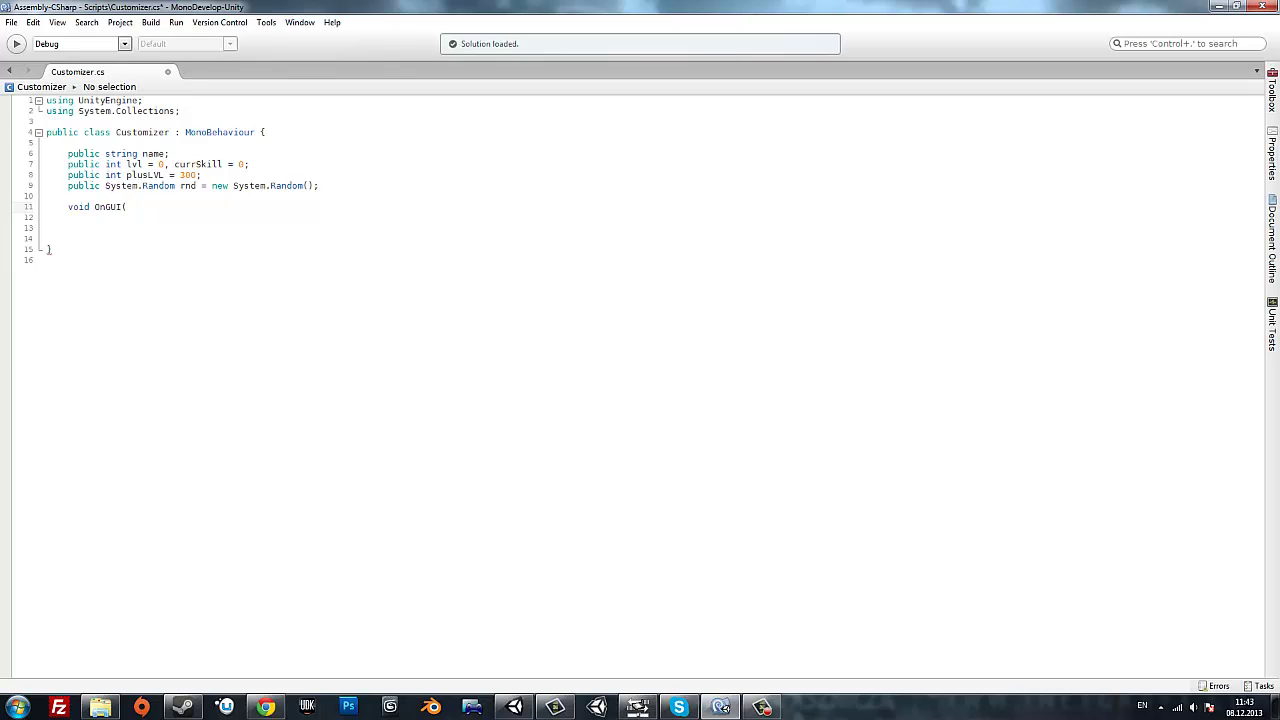
type(") {")
key("Return")
key("Return")
key("Return")
left_click(89, 227)
type("GU")
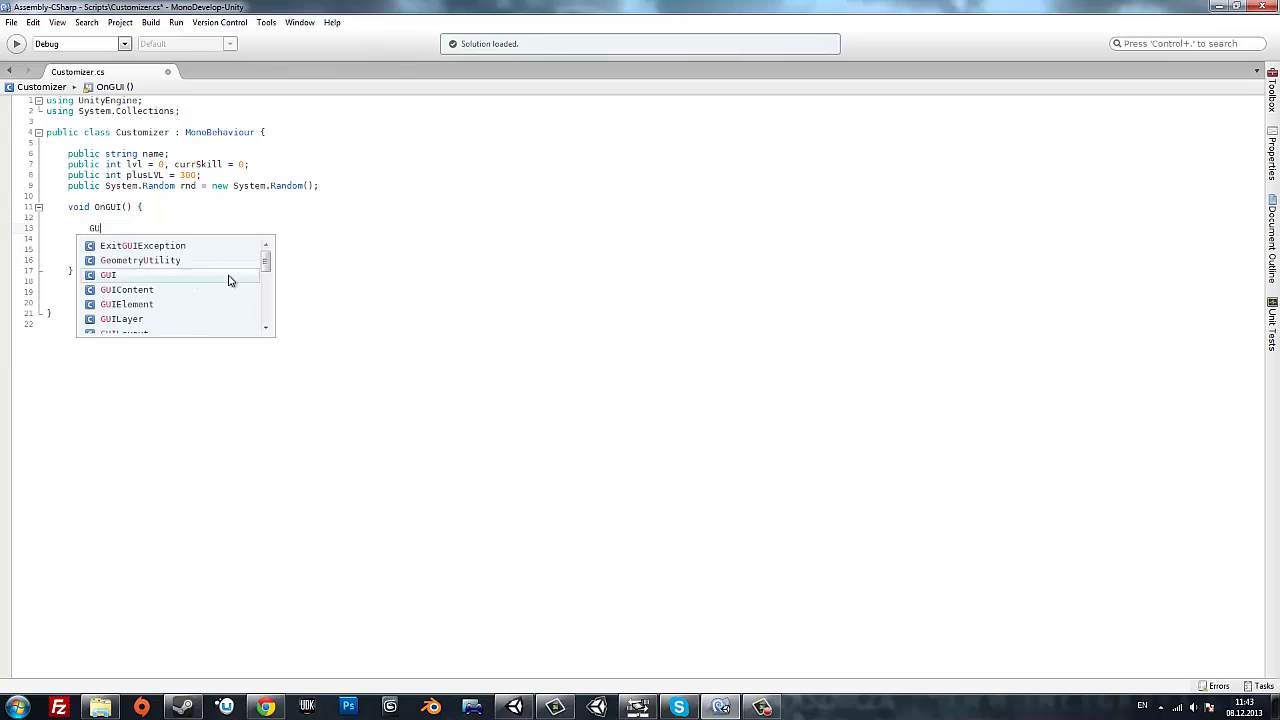
type("I.Label()")
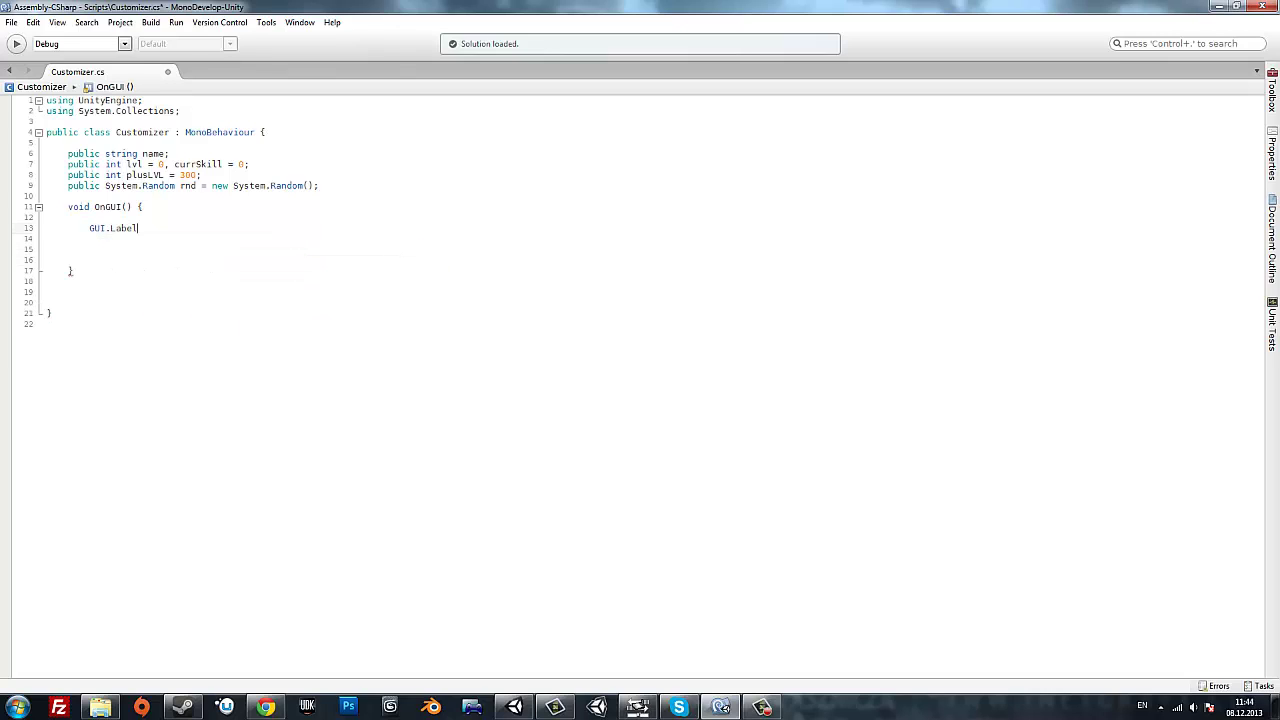
type(";")
Declare public GUISkin skin; above the other fields.
left_click(111, 143)
key("Return")
type("pub")
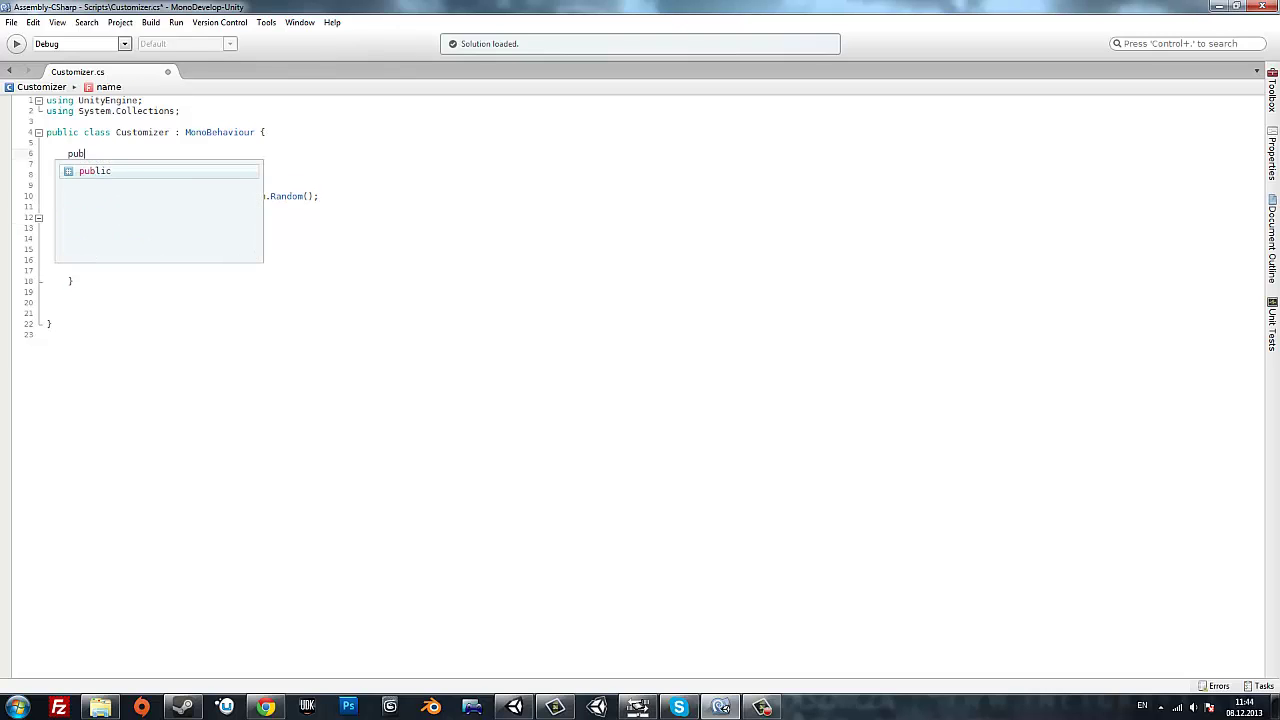
type("lic GUISkin ")
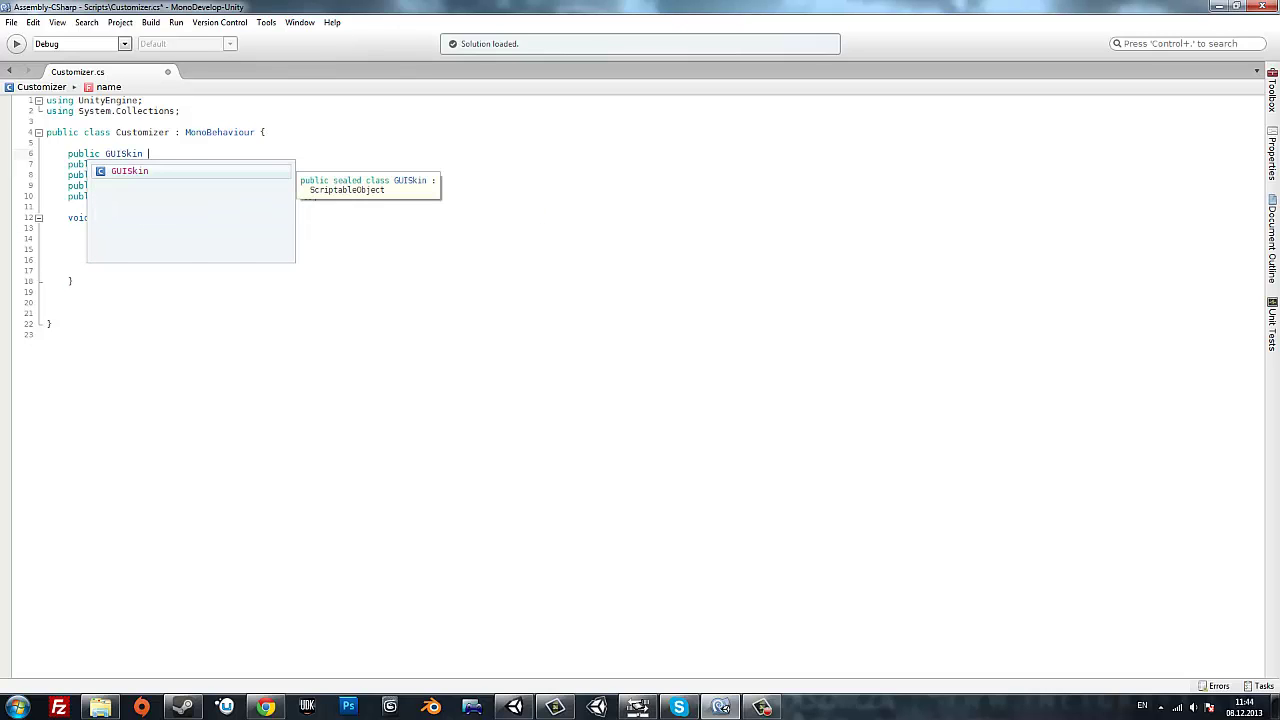
type("skin;")
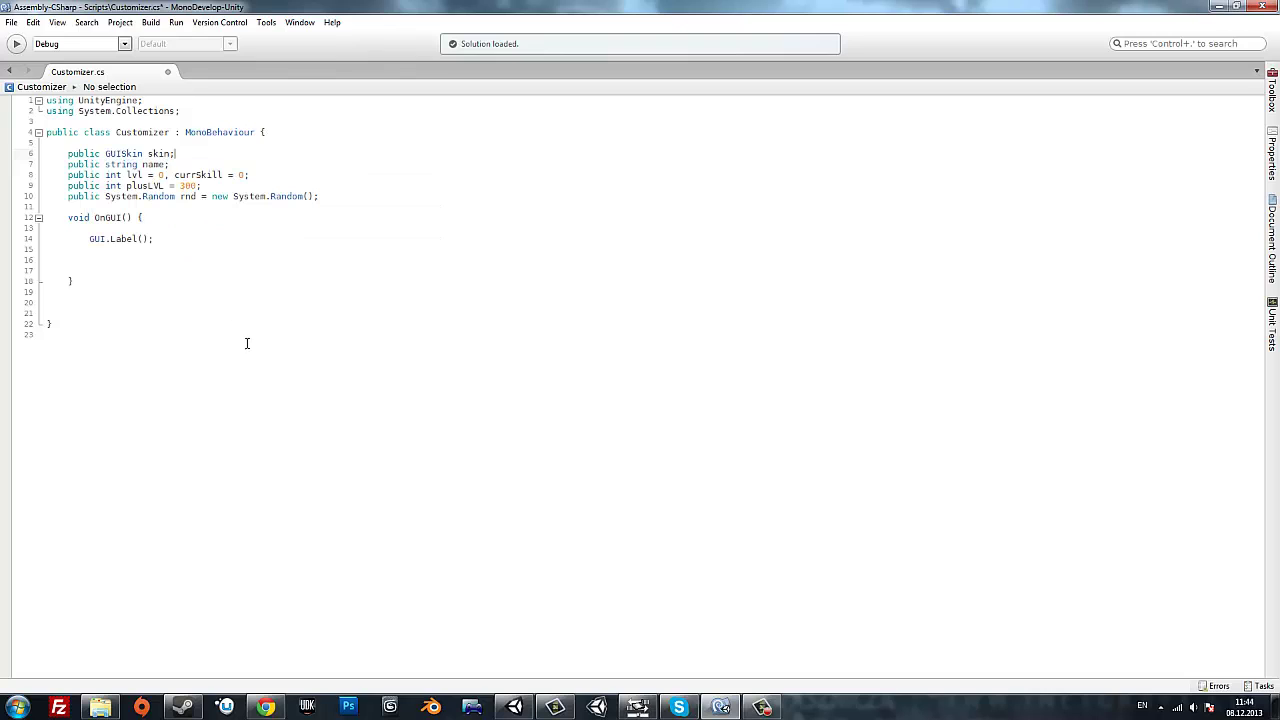
left_click(110, 232)
key("Return")
Assign GUI.skin = skin; at the start of OnGUI.
type("GU")
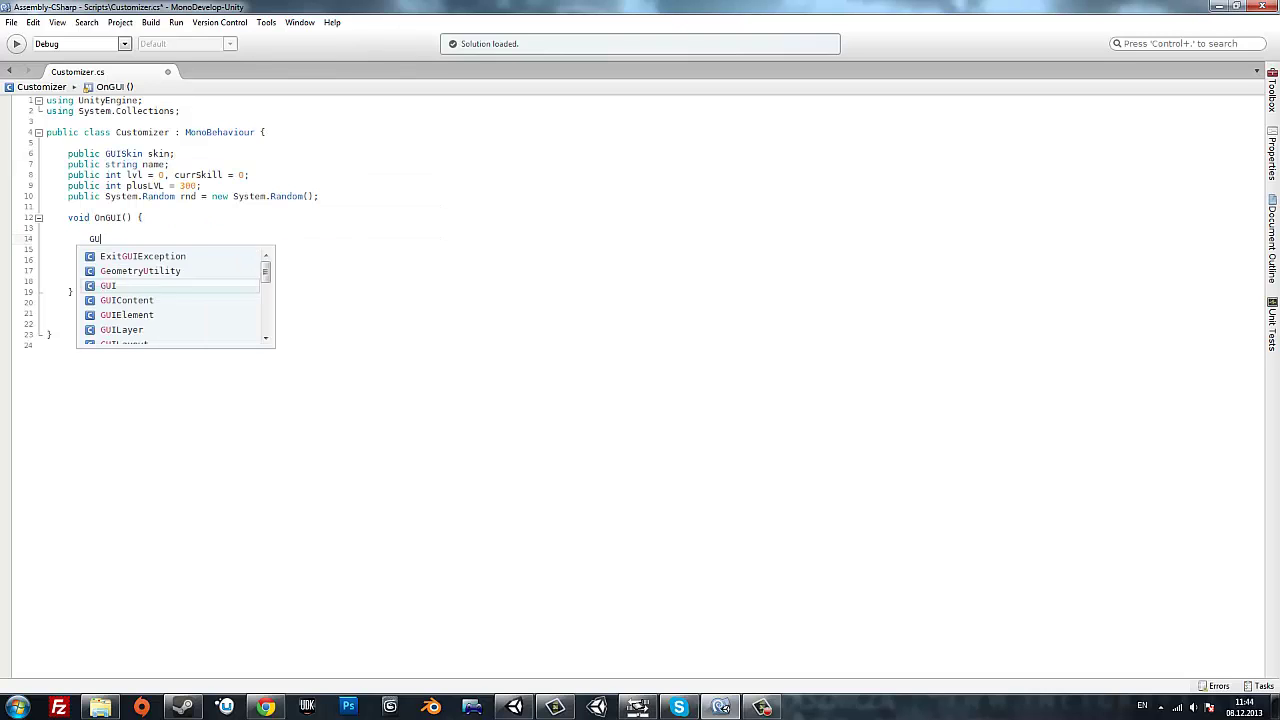
type("I.skin = skin")
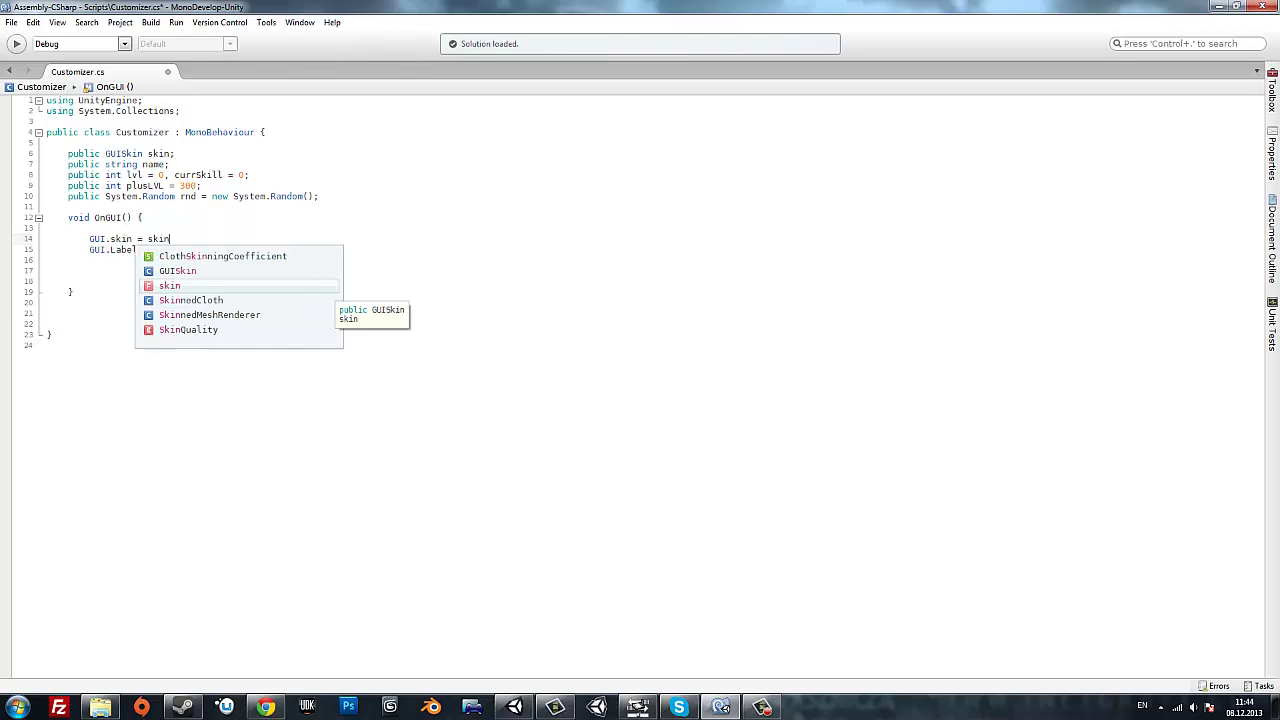
type(";")
left_click(153, 249)
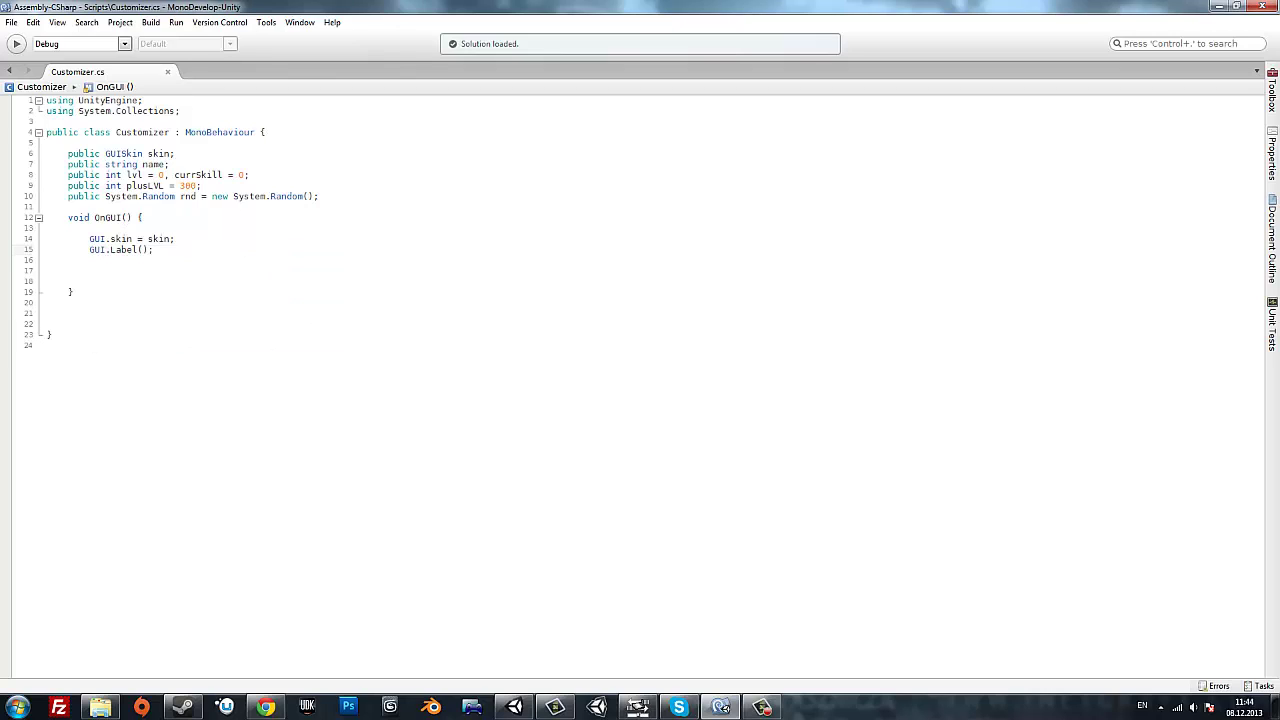
left_click(174, 239)
key("Return")
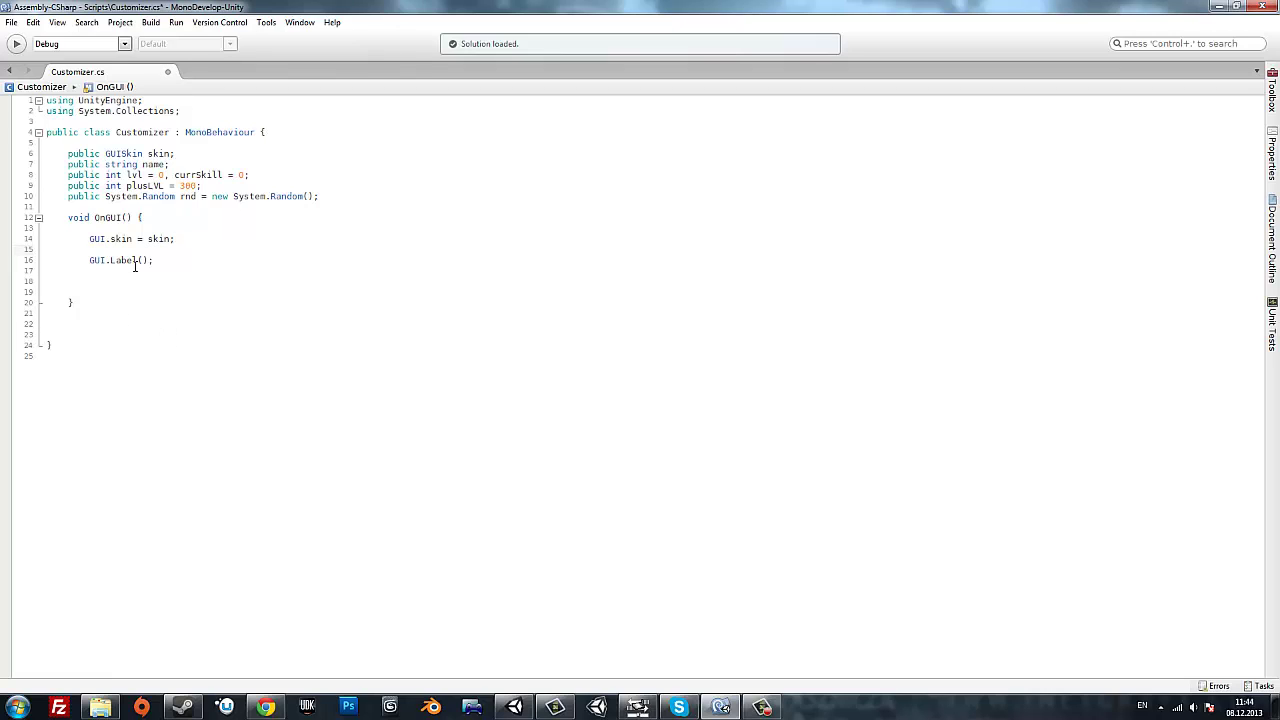
Fill GUI.Label with new Rect(10,100,200,40), name + " Lavel is: " + lvl.
left_click(147, 260)
type("new ")
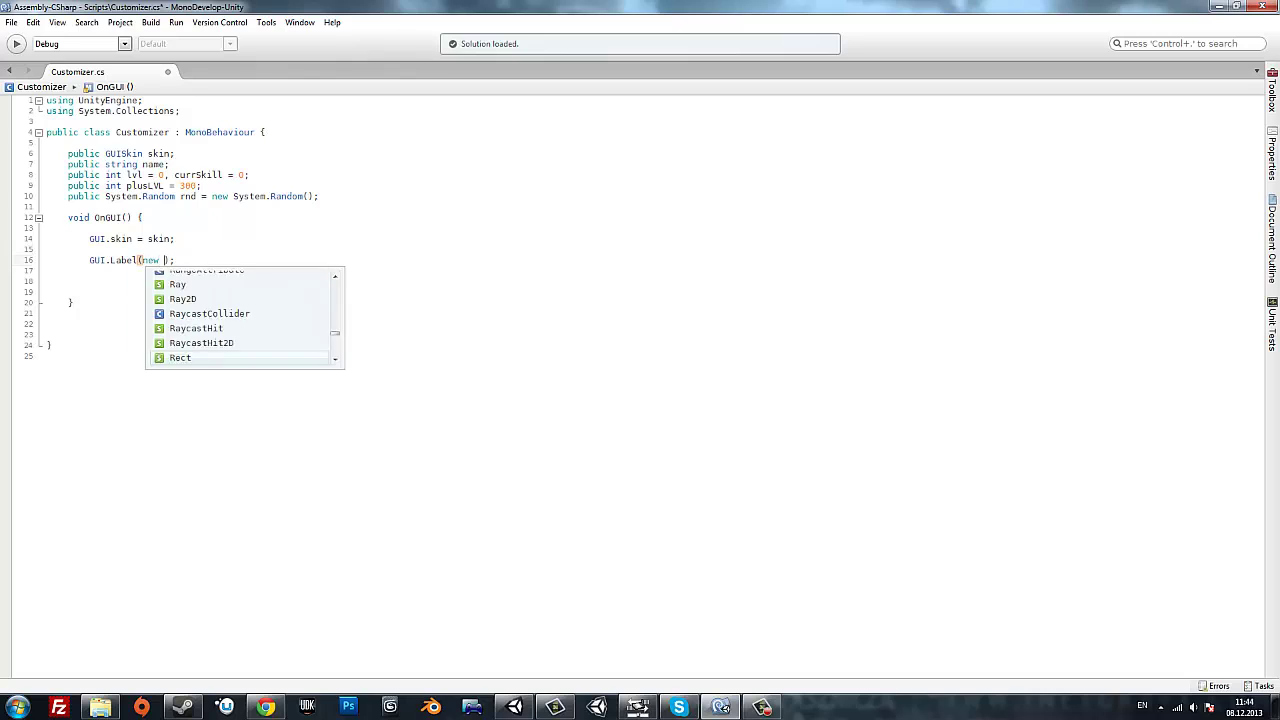
type("Rect(10")
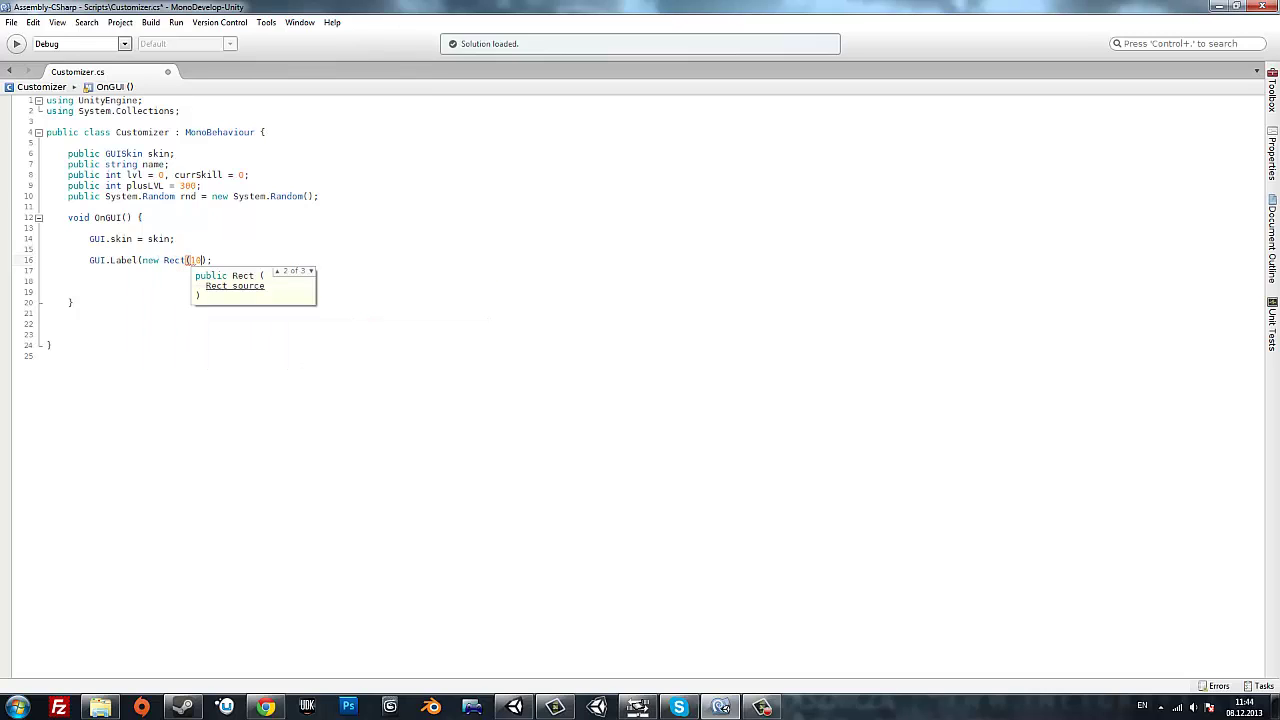
type(",100,")
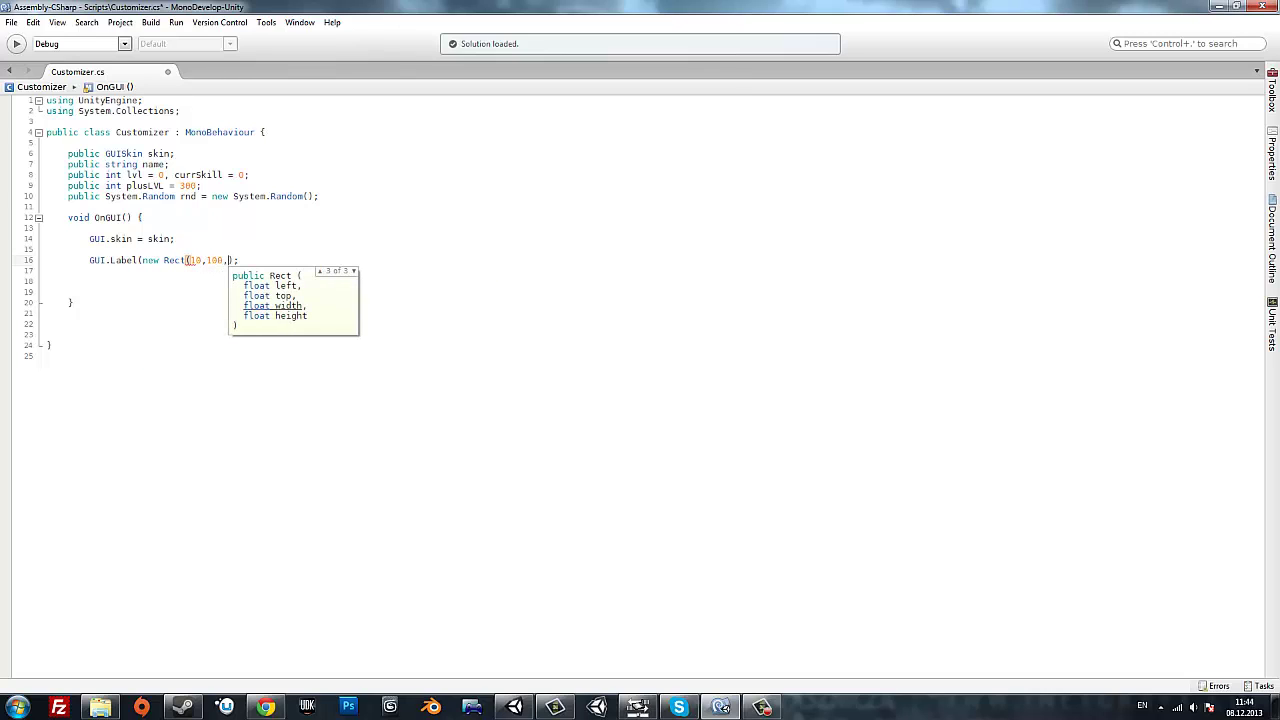
type("200,40")
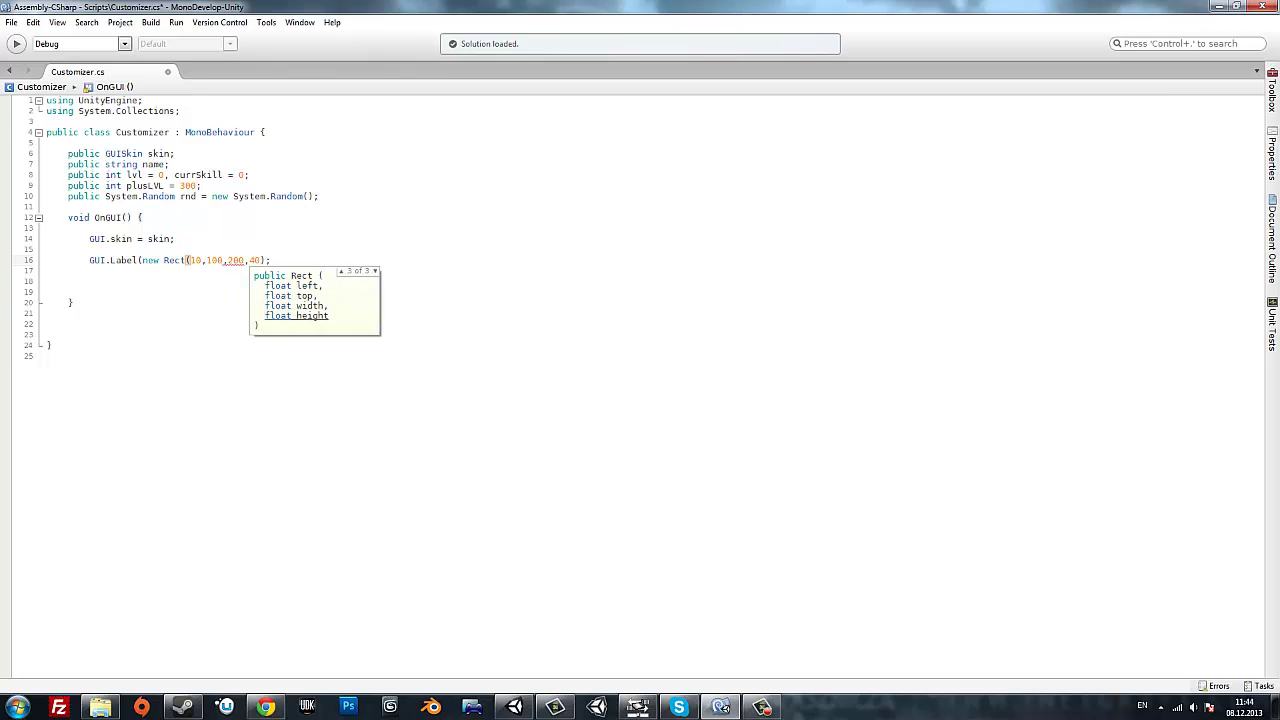
type("),\"")
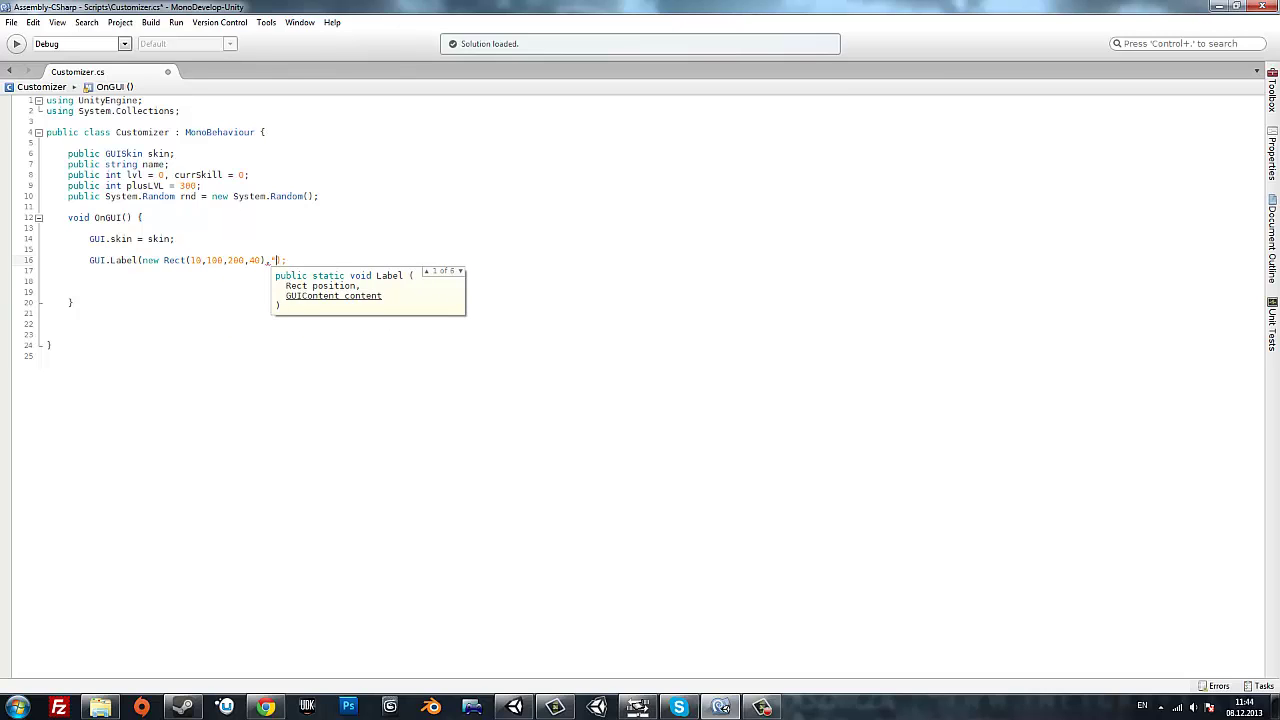
key("BackSpace")
type("name + ")
type("\":")
key("BackSpace")
type("Laye")
type("l is")
type(": \"")
type(" + ")
type("lvl")
key("Return")
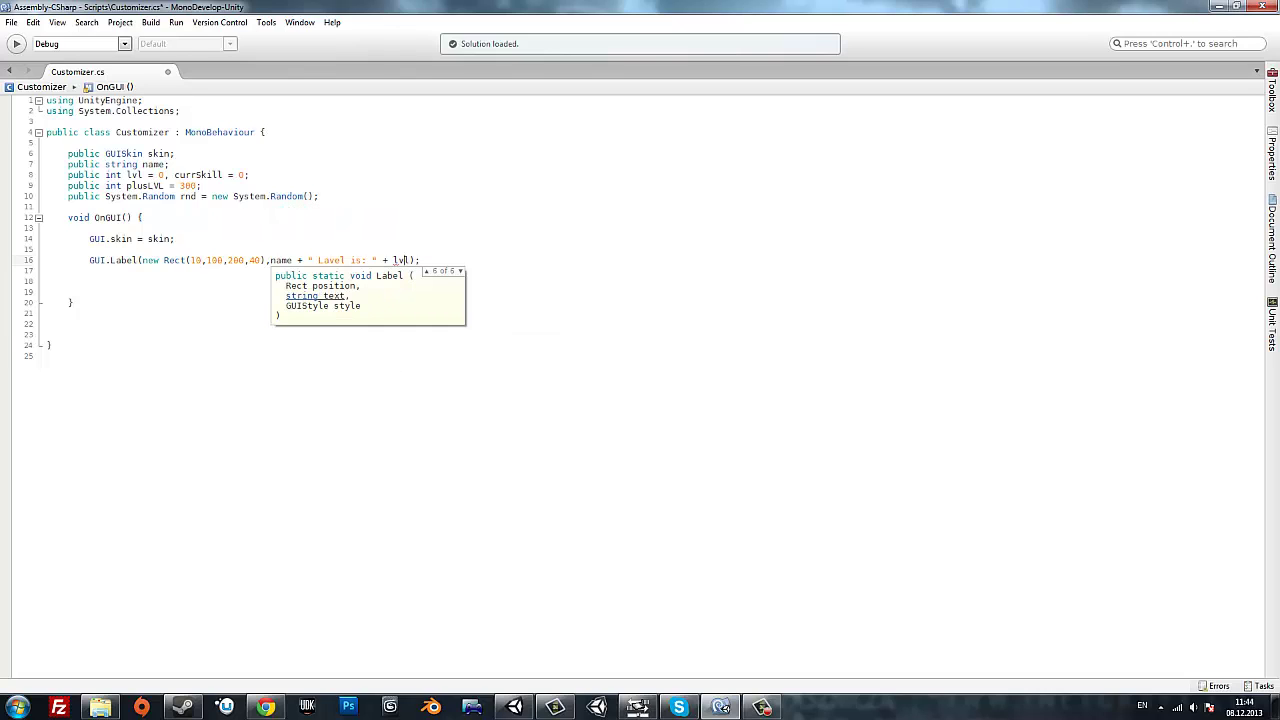
Duplicate the GUI.Label line twice below the original.
left_click_drag(423, 260, 89, 259)
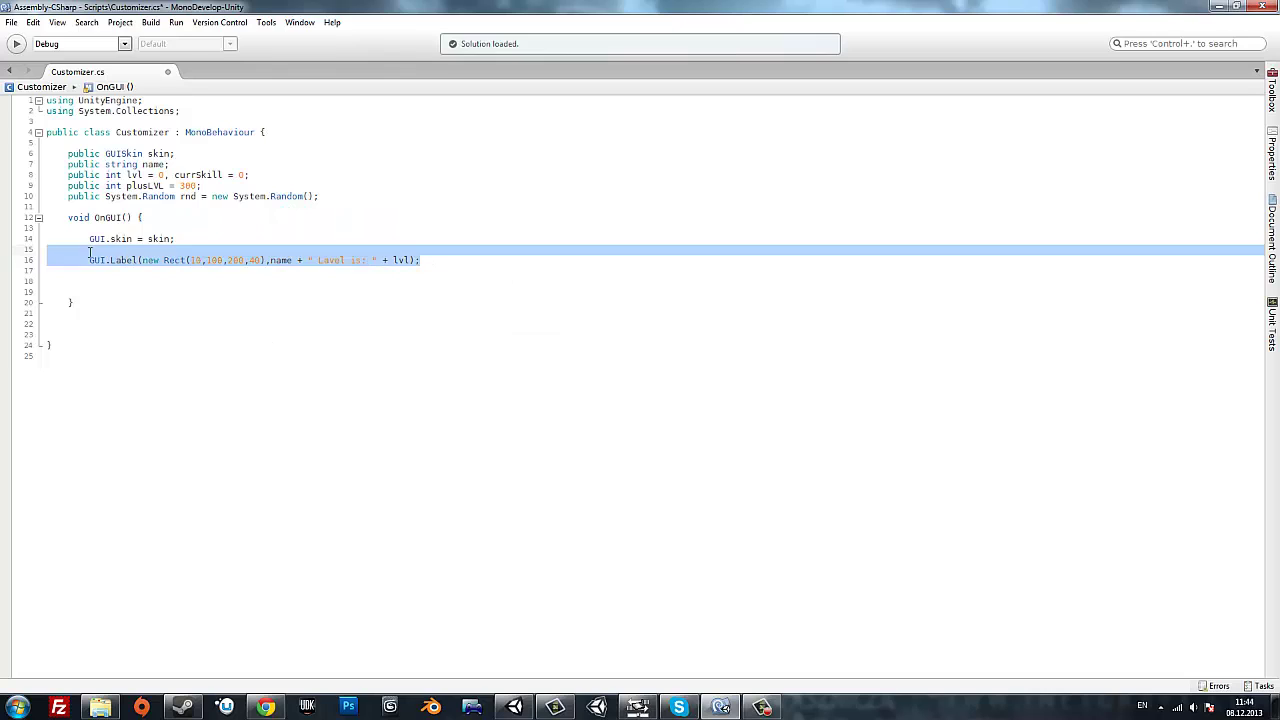
key("ctrl+c")
left_click(89, 270)
key("ctrl+v")
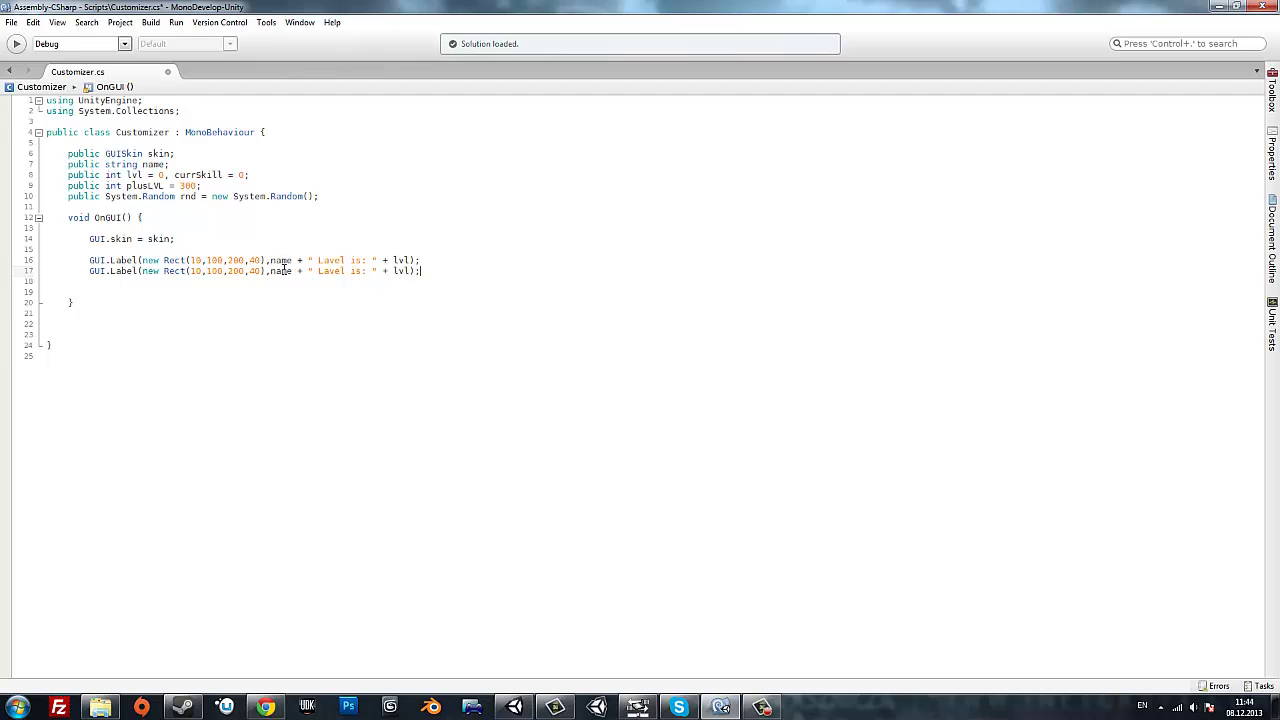
left_click(531, 280)
key("ctrl+v")
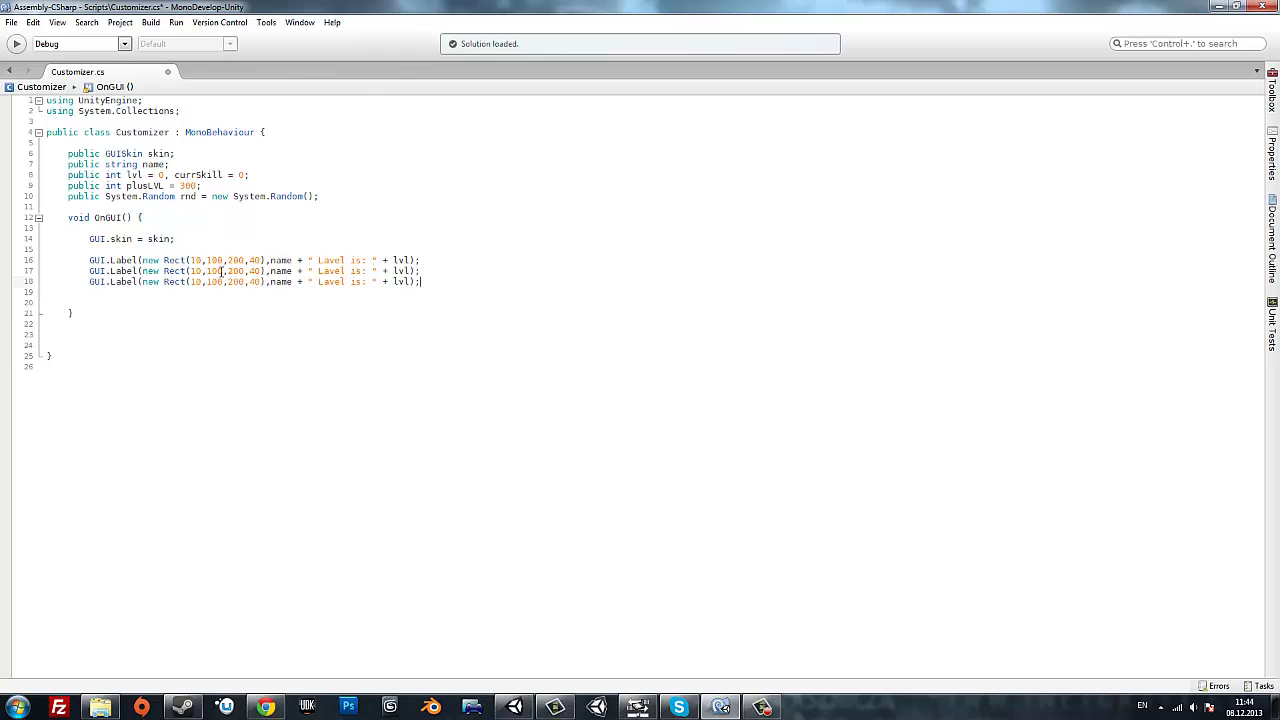
Change the copied labels' Rect top values to 150 and 200.
left_click(216, 271)
key("BackSpace")
type("5")
left_click(211, 282)
key("BackSpace")
type("2")
Change the middle label's text to read 'current Skill is:'.
left_click(318, 271)
left_click(327, 260)
left_click_drag(317, 271, 347, 270)
type("curre")
type("nt Skill")
left_click_drag(388, 271, 405, 271)
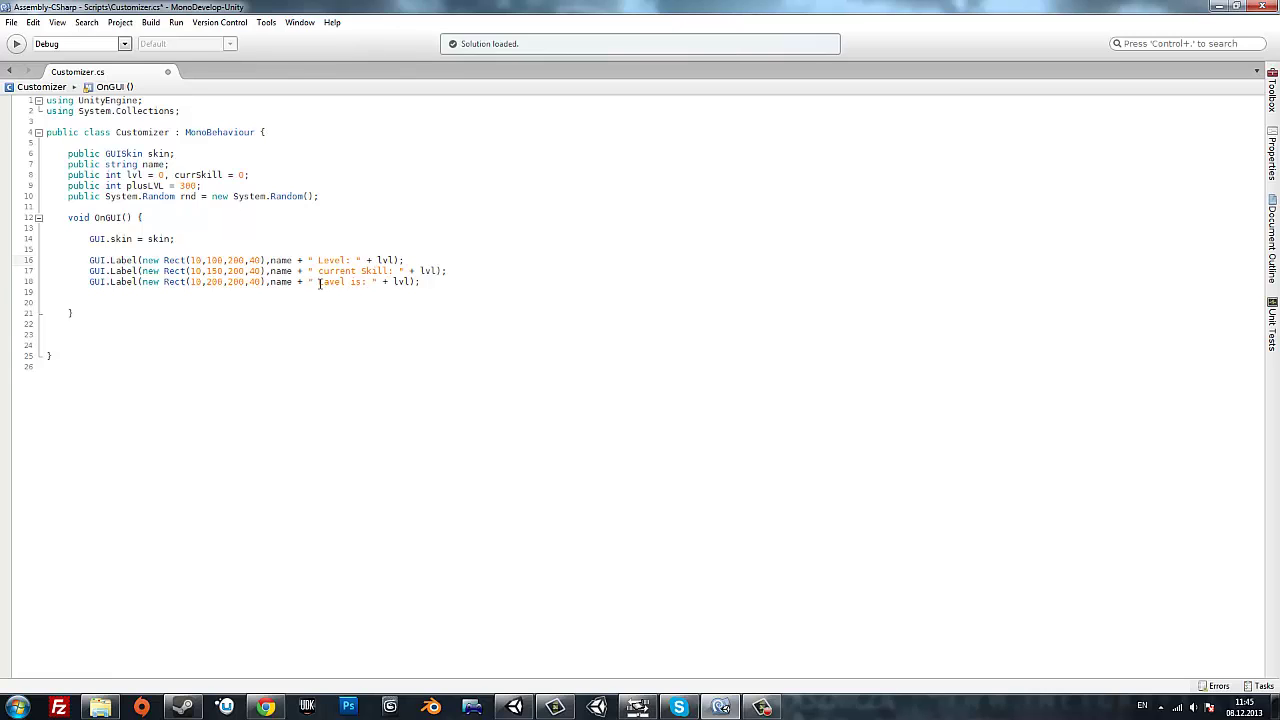
Rename the third label to 'Next Level Scores:' and show currSkill in the current Skill label.
left_click_drag(318, 282, 362, 283)
type("N")
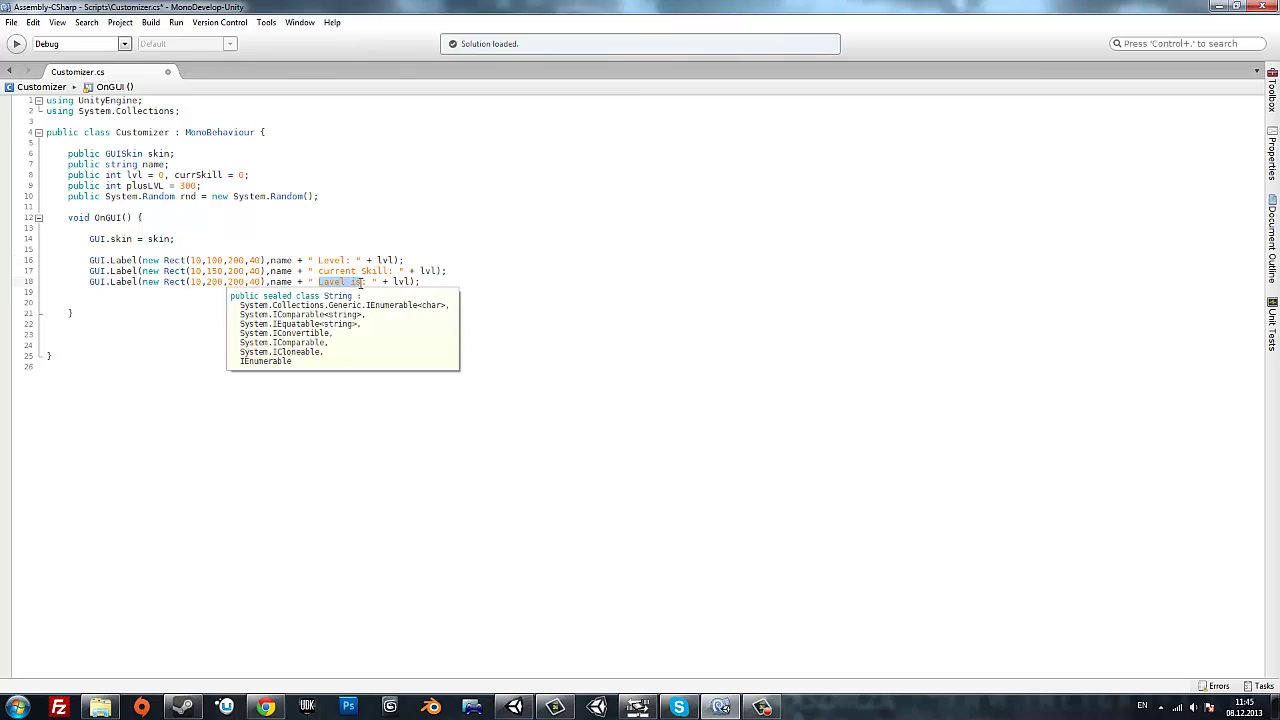
type("ext Lev")
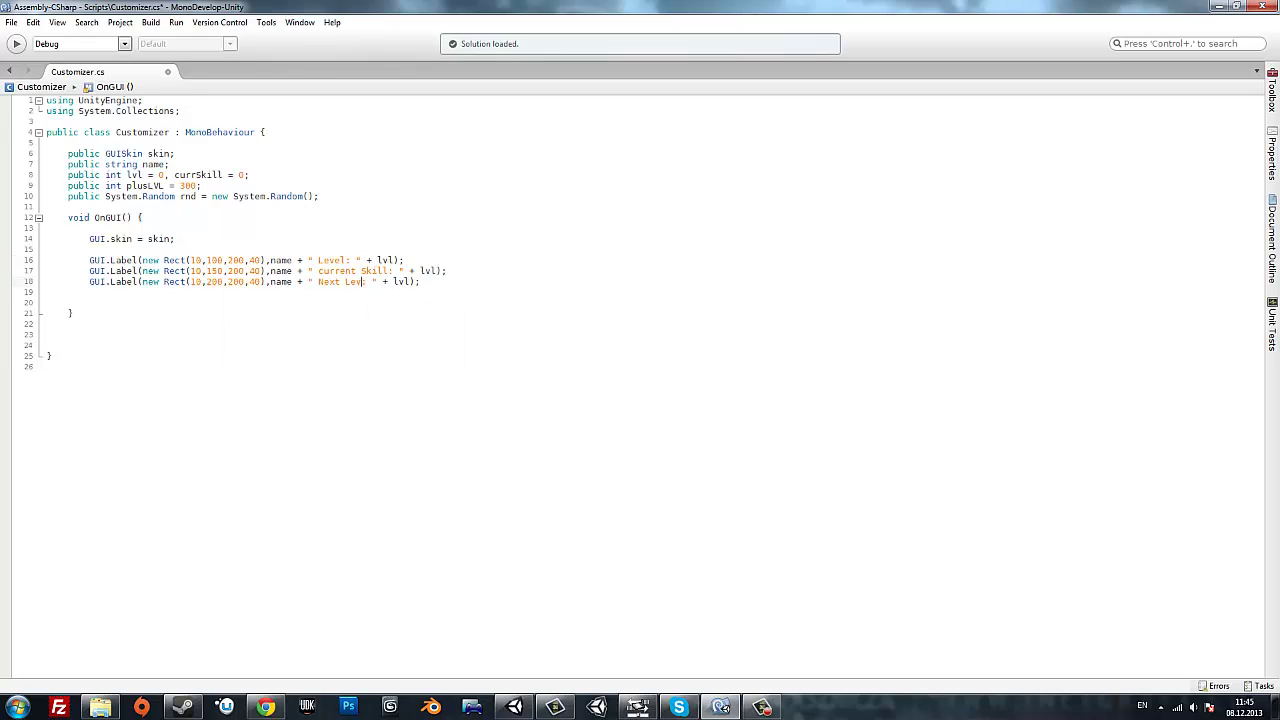
type("el Score")
type("s:")
double_click(450, 281)
left_click_drag(420, 271, 438, 271)
type("curr")
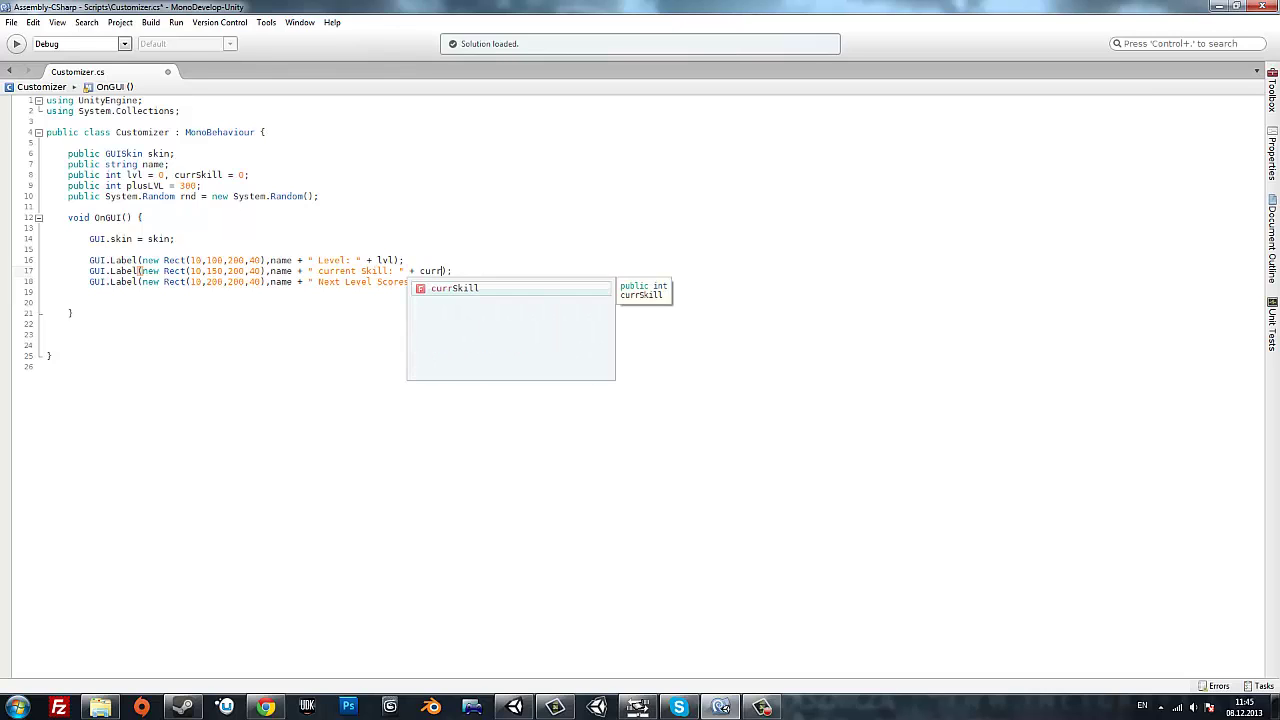
key("Return")
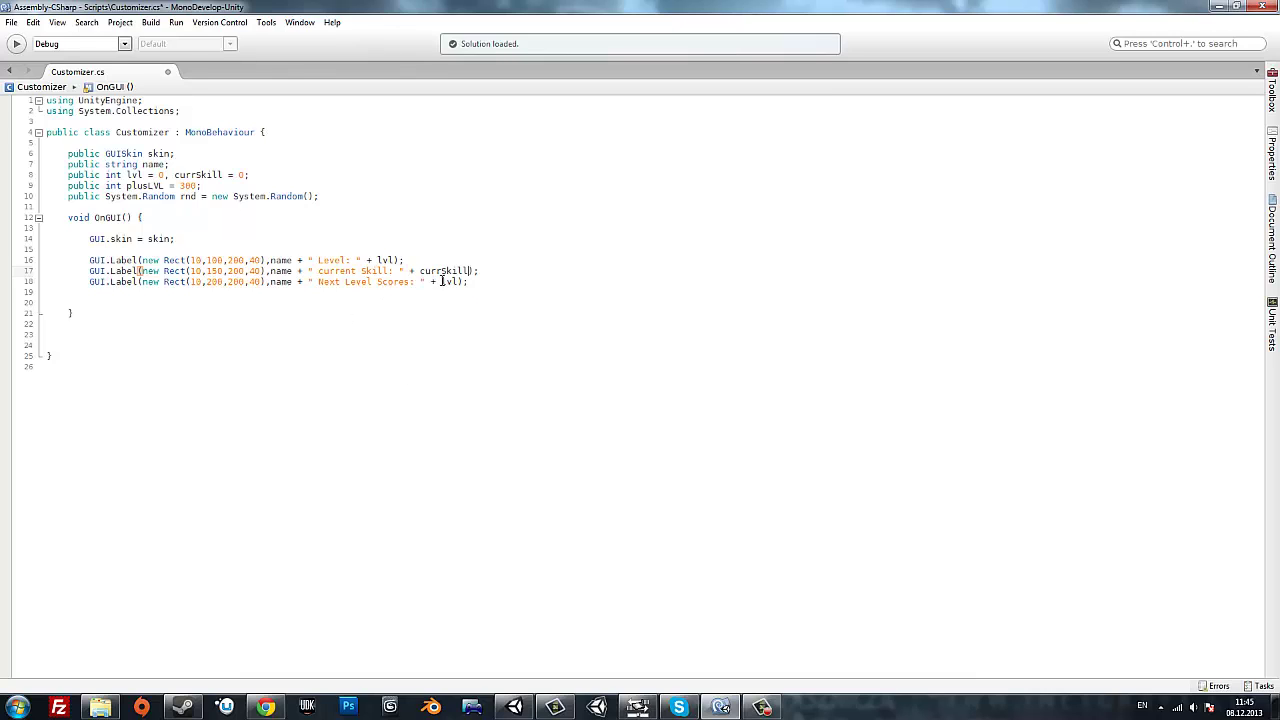
Declare a nextSkill = 0 field and display nextSkill in the Next Level Scores label.
left_click(227, 189)
left_click(199, 186)
left_click(246, 175)
type(", nex")
type("t")
type("Skill")
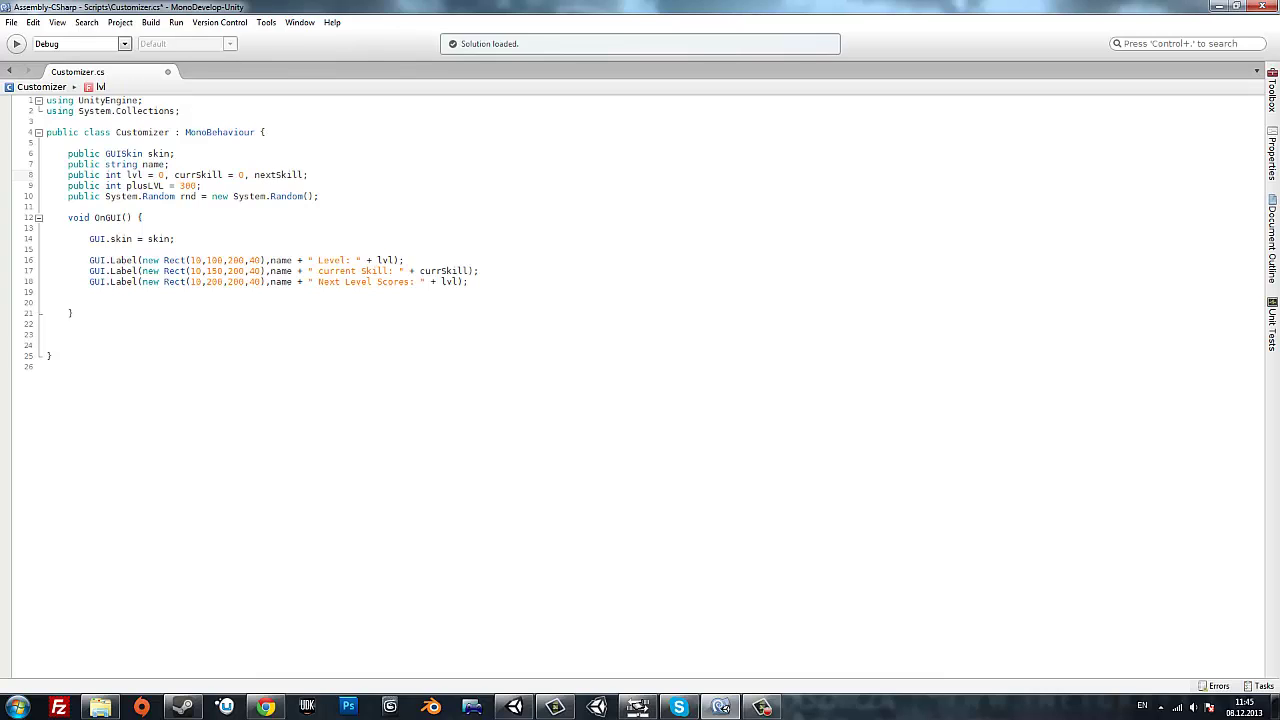
type(" = ")
type("0")
double_click(445, 281)
type("nextSk")
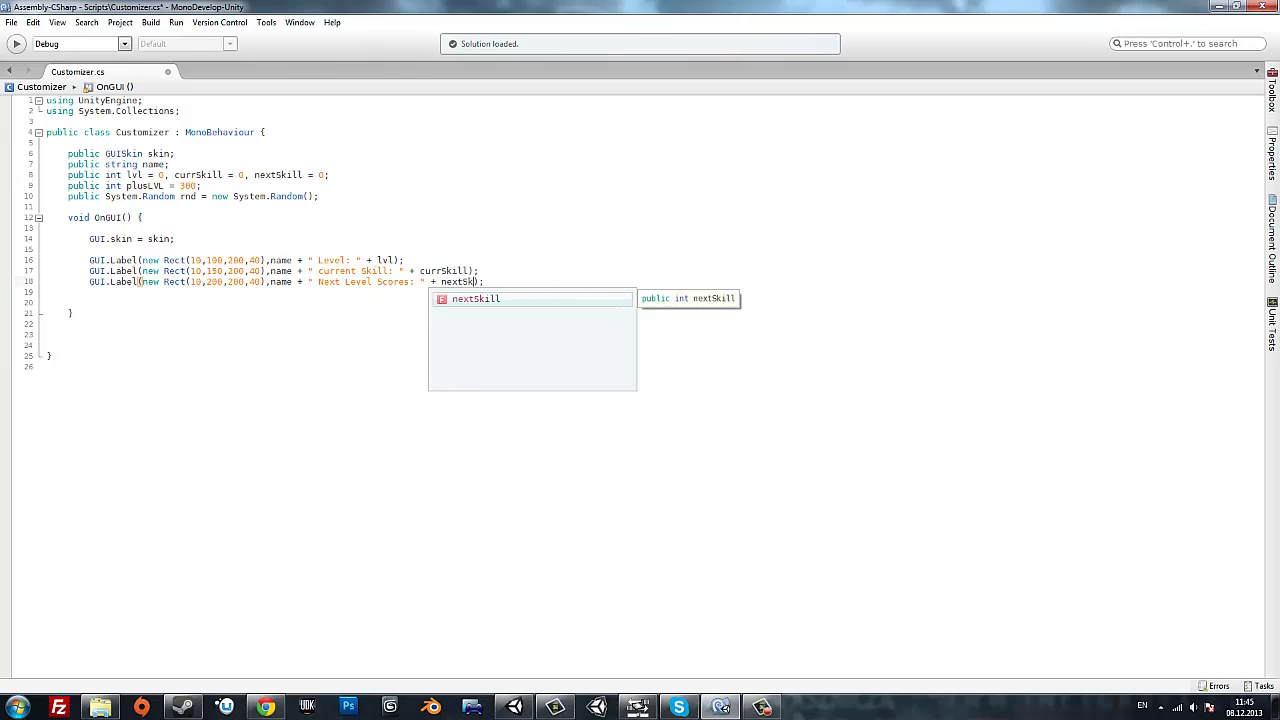
key("Return")
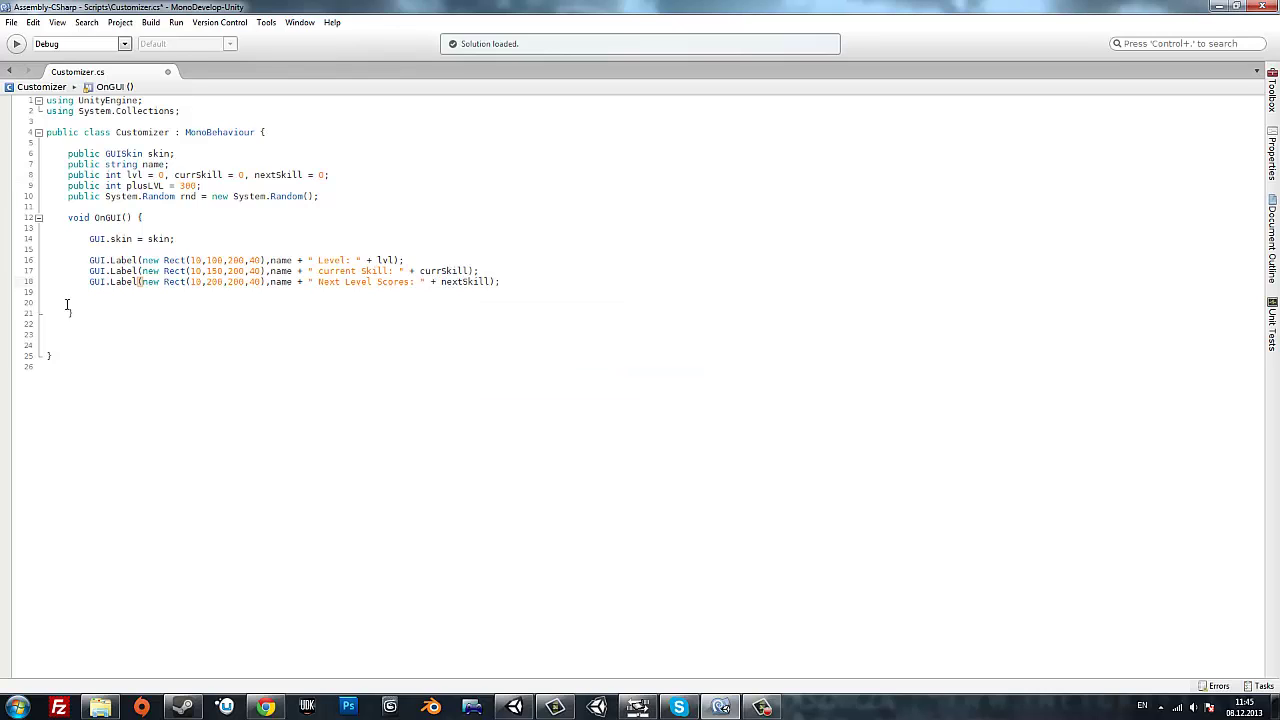
Add a LevelController() method above OnGUI that begins a nextSkill assignment.
left_click(95, 205)
key("Return")
key("Return")
key("Return")
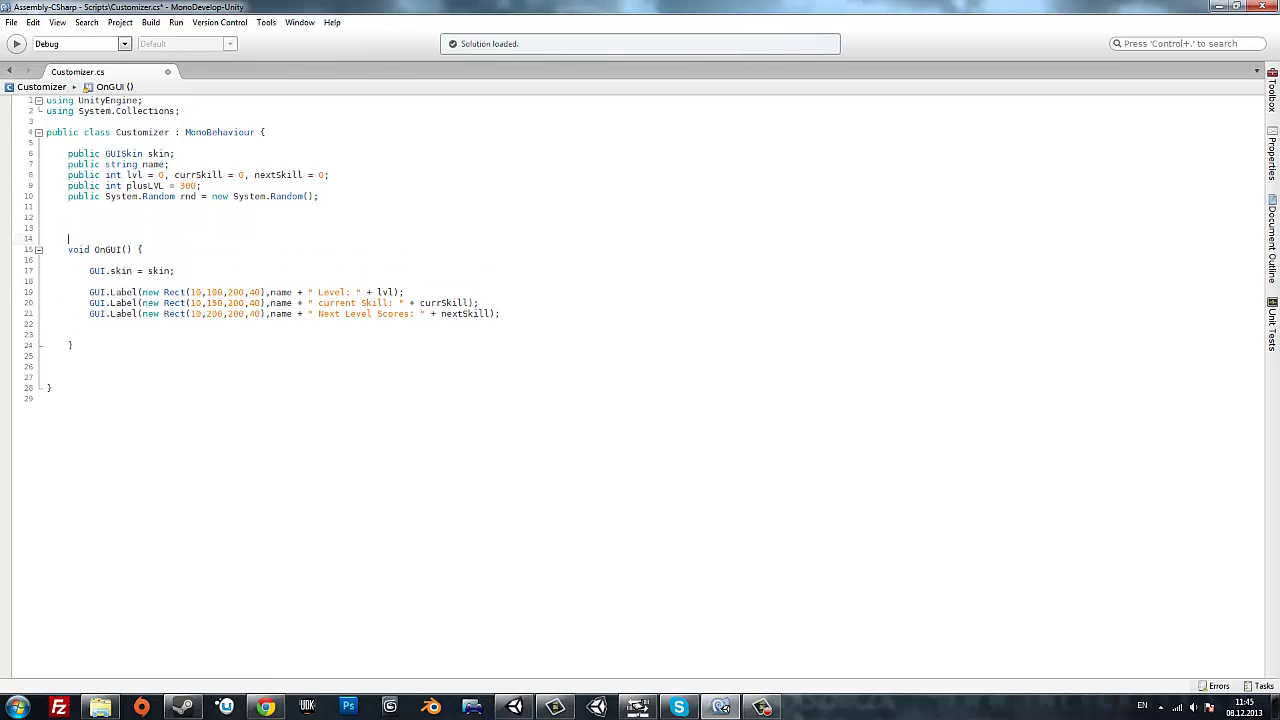
key("Up")
key("Up")
type("void ")
type("NextSk")
key("BackSpace")
key("BackSpace")
key("BackSpace")
key("BackSpace")
key("BackSpace")
type("oid Le")
type("velCon")
type("troller() {")
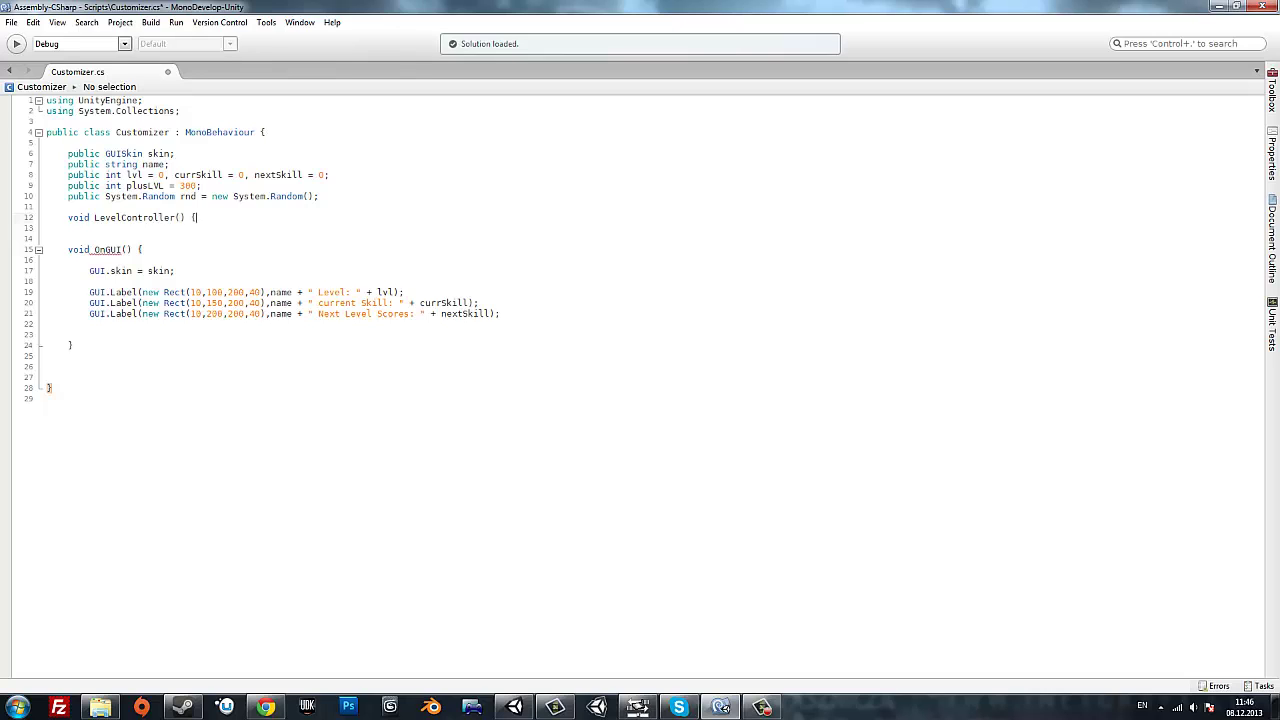
key("Return")
key("Return")
key("Return")
key("Up")
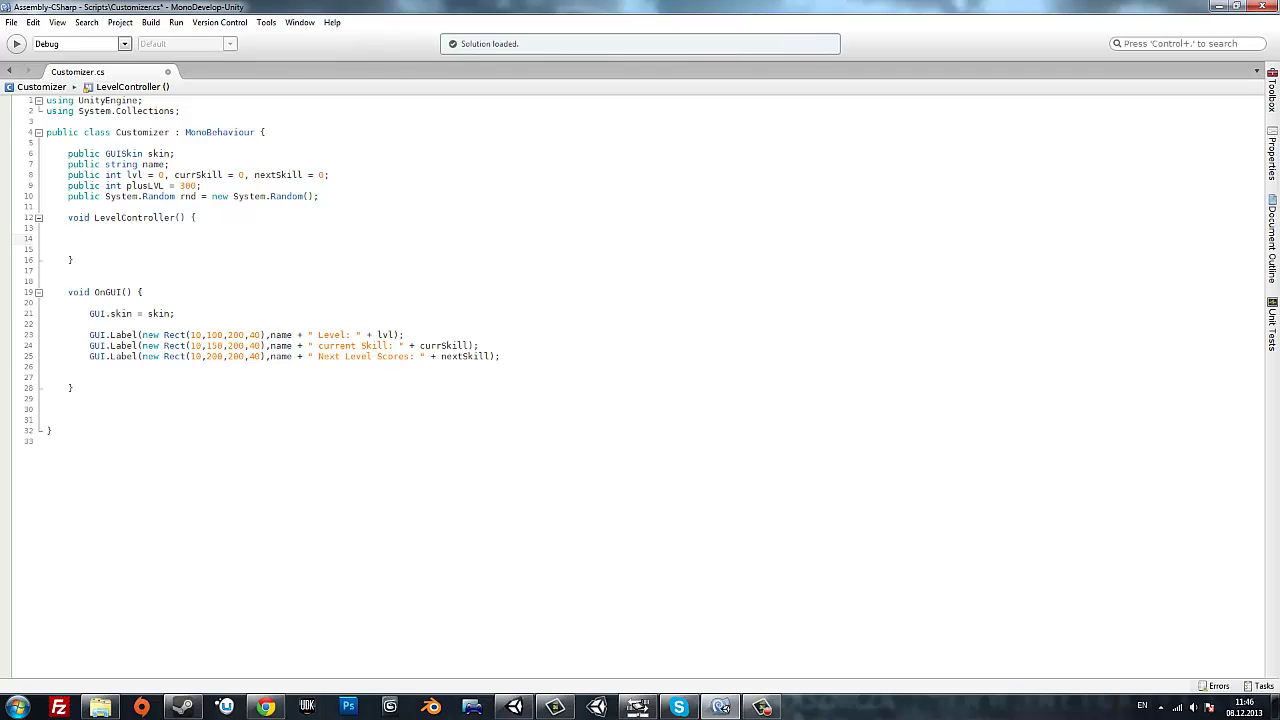
type("next")
key("Return")
Declare a new int field ost = 0 alongside the other fields.
left_click(325, 175)
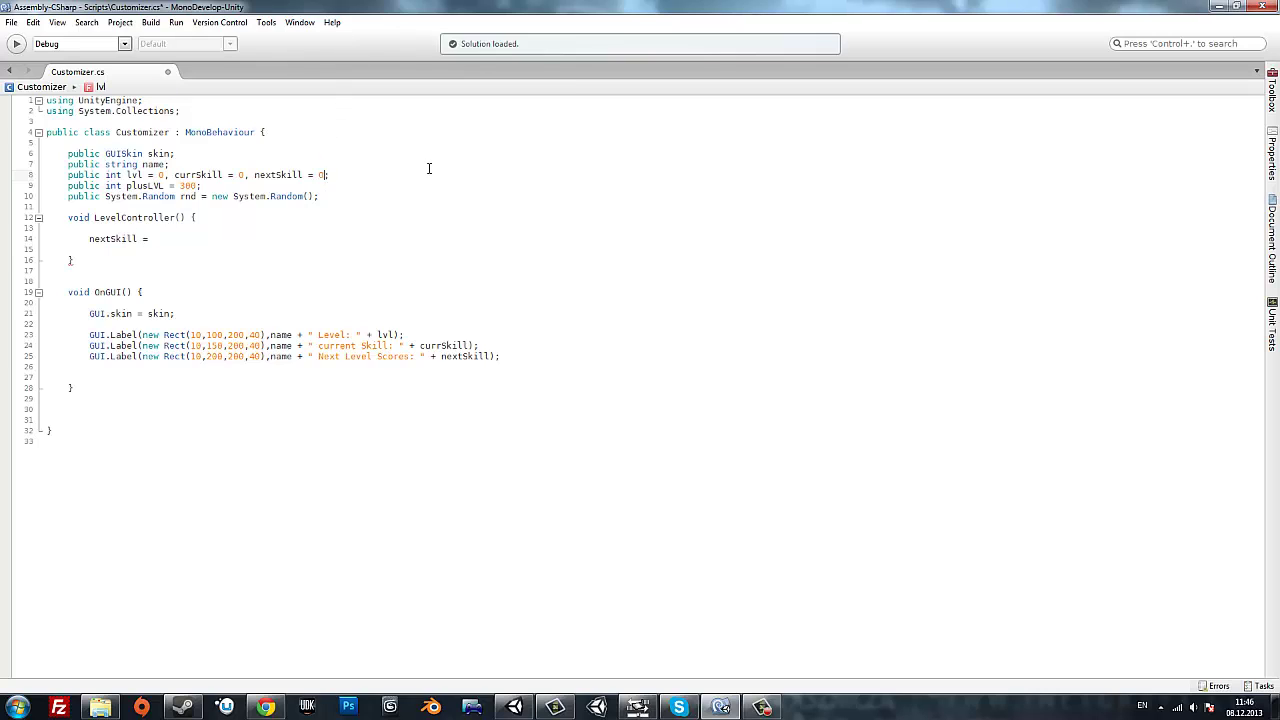
type(", ")
type("ostat")
key("BackSpace")
key("BackSpace")
type("= 0;")
Complete the assignment as nextSkill = ost + plusLVL + (plusLVL * lvl);.
left_click(320, 239)
type("ost +")
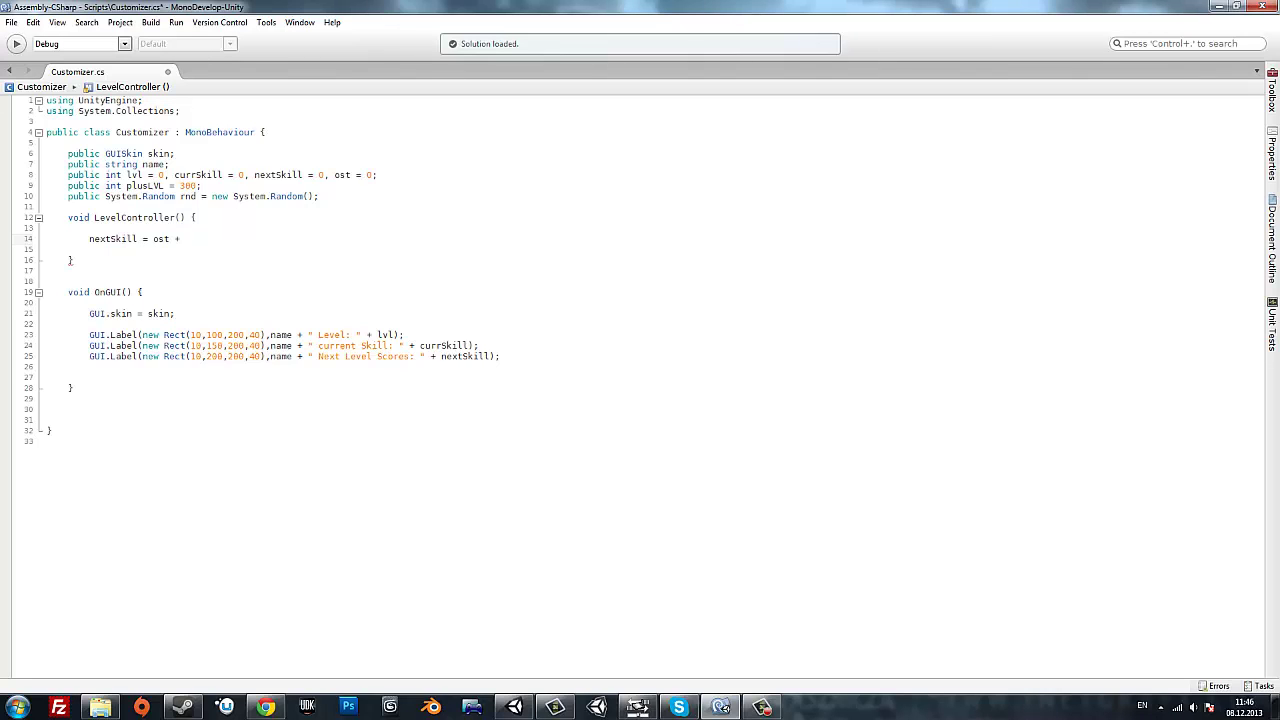
type(" plus")
key("Return")
type("plusL")
key("Return")
type("*")
type(" lvl)")
type("(")
type(";")
Remove the blank lines around the assignment and make room after LevelController.
left_click(70, 248)
key("BackSpace")
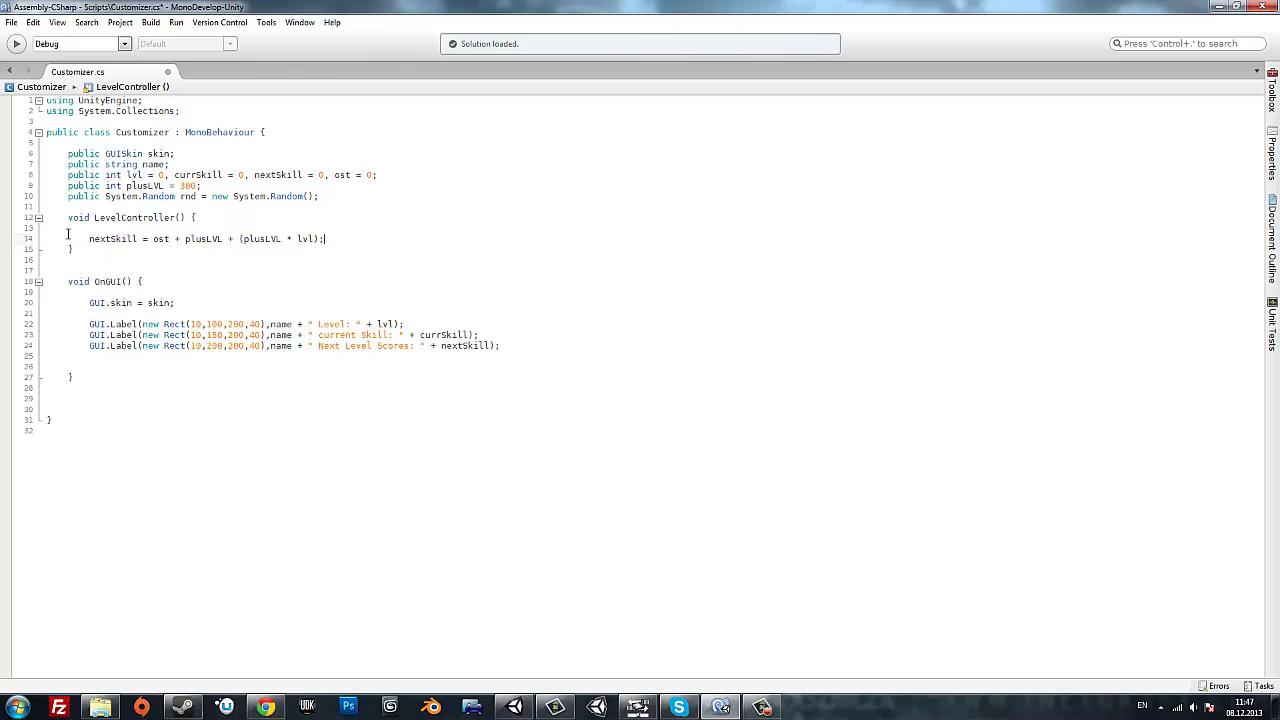
left_click(70, 230)
key("BackSpace")
left_click(100, 240)
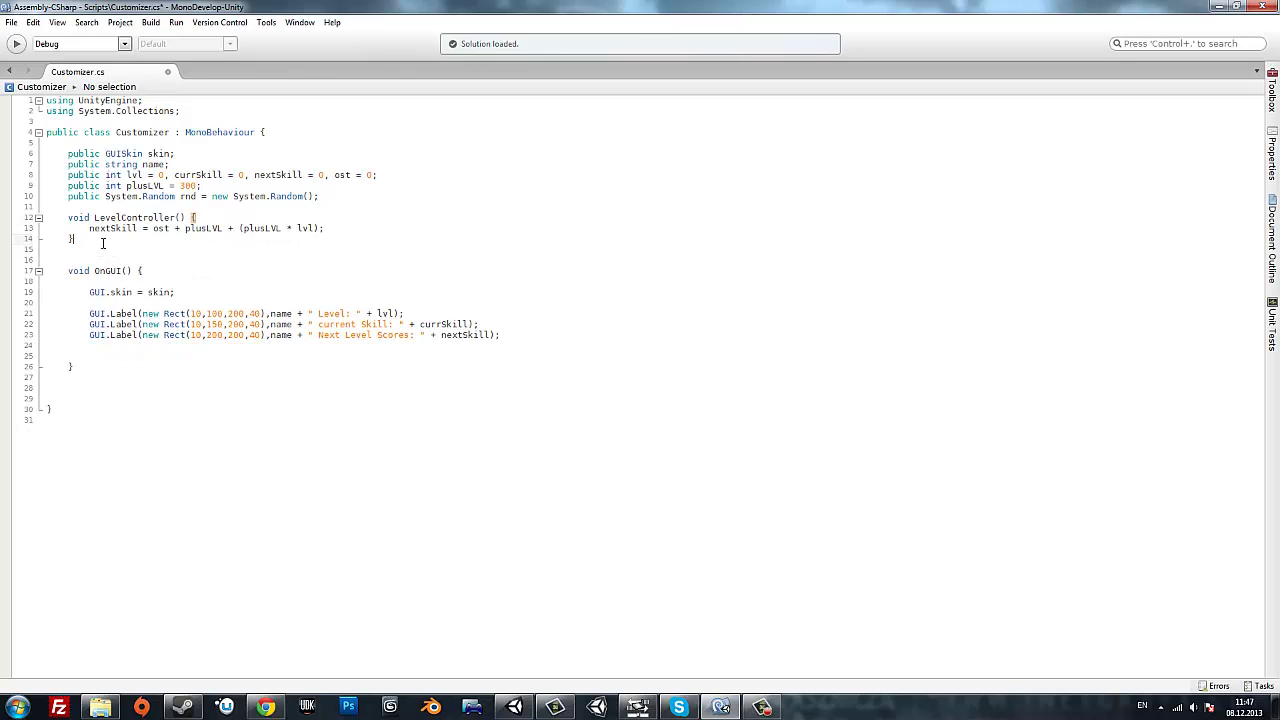
key("Return")
Add a Start() method that calls LevelController();.
key("Return")
type("void ")
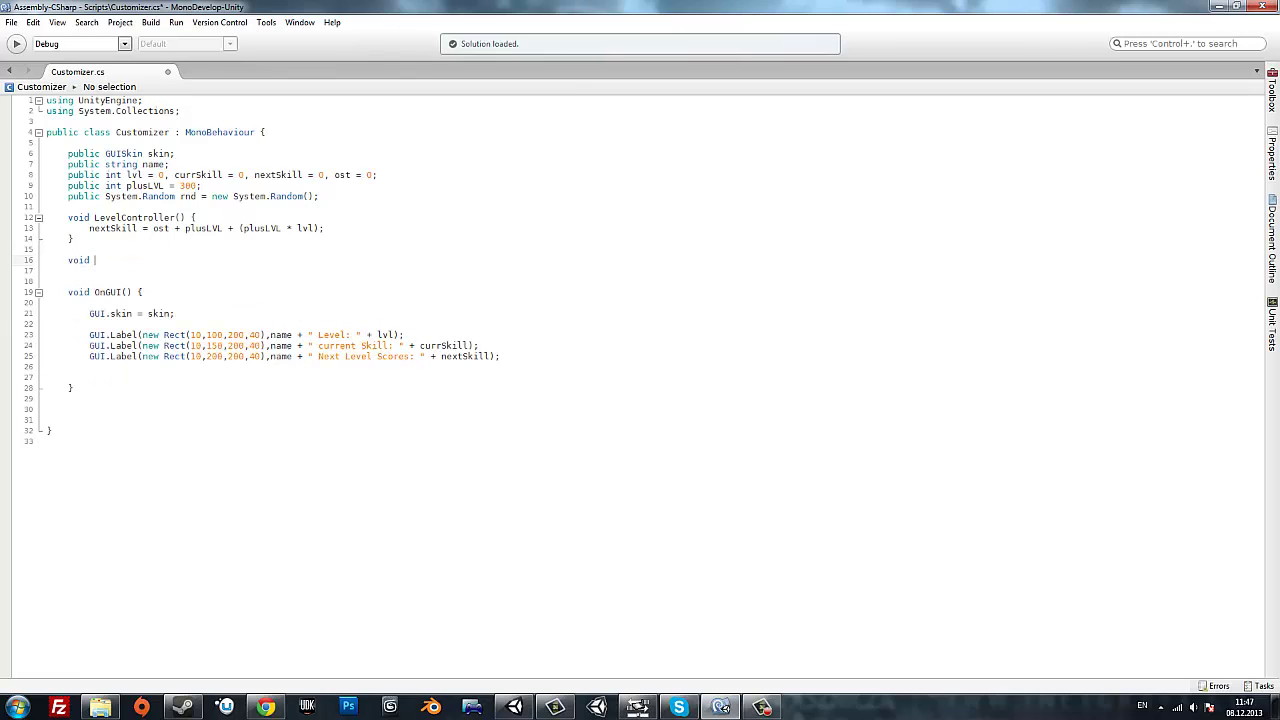
type("Start() {")
key("Return")
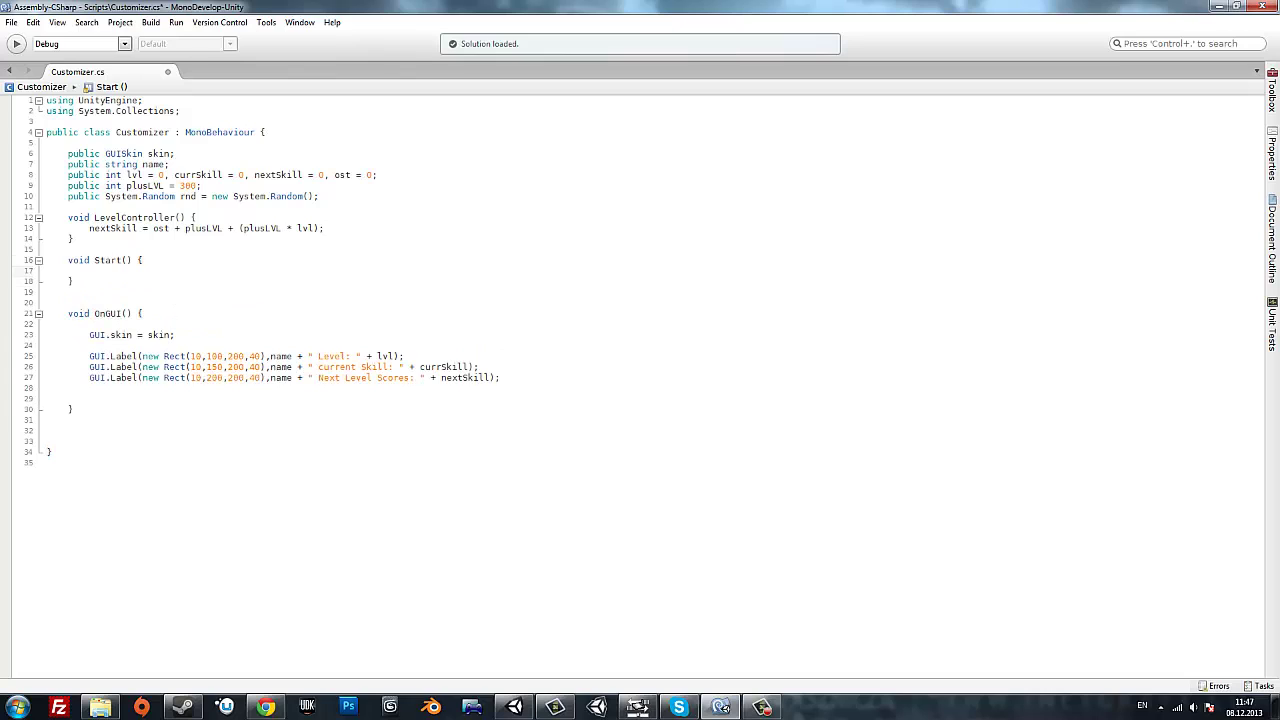
type("Leve")
key("Return")
type("();")
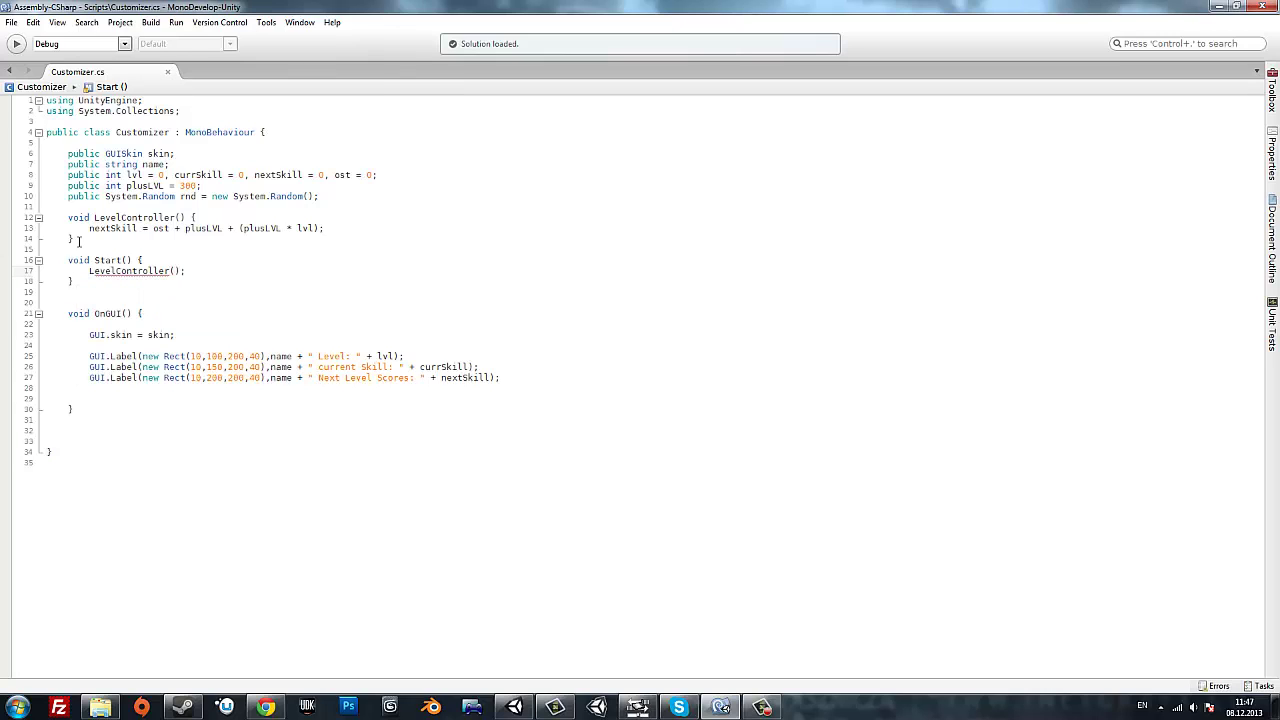
Make LevelController public and return to the Unity editor.
left_click(70, 216)
type("pub")
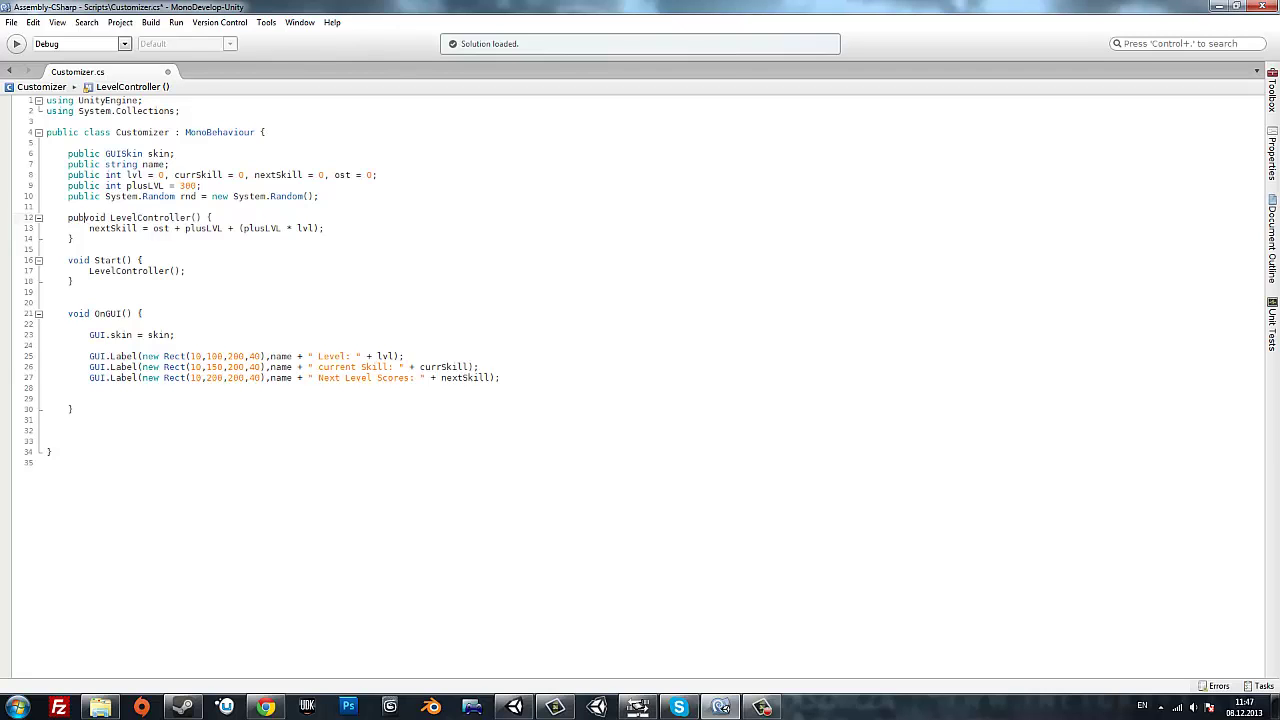
type("lic")
left_click(138, 196)
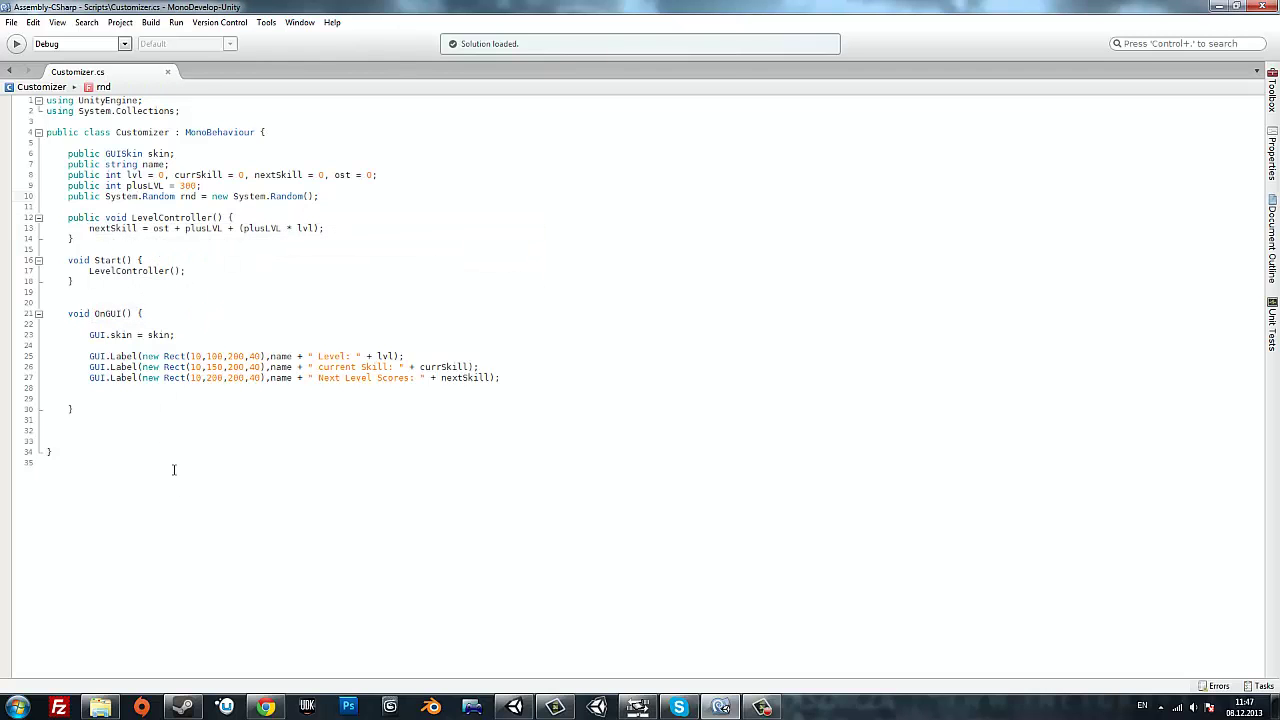
left_click(513, 705)
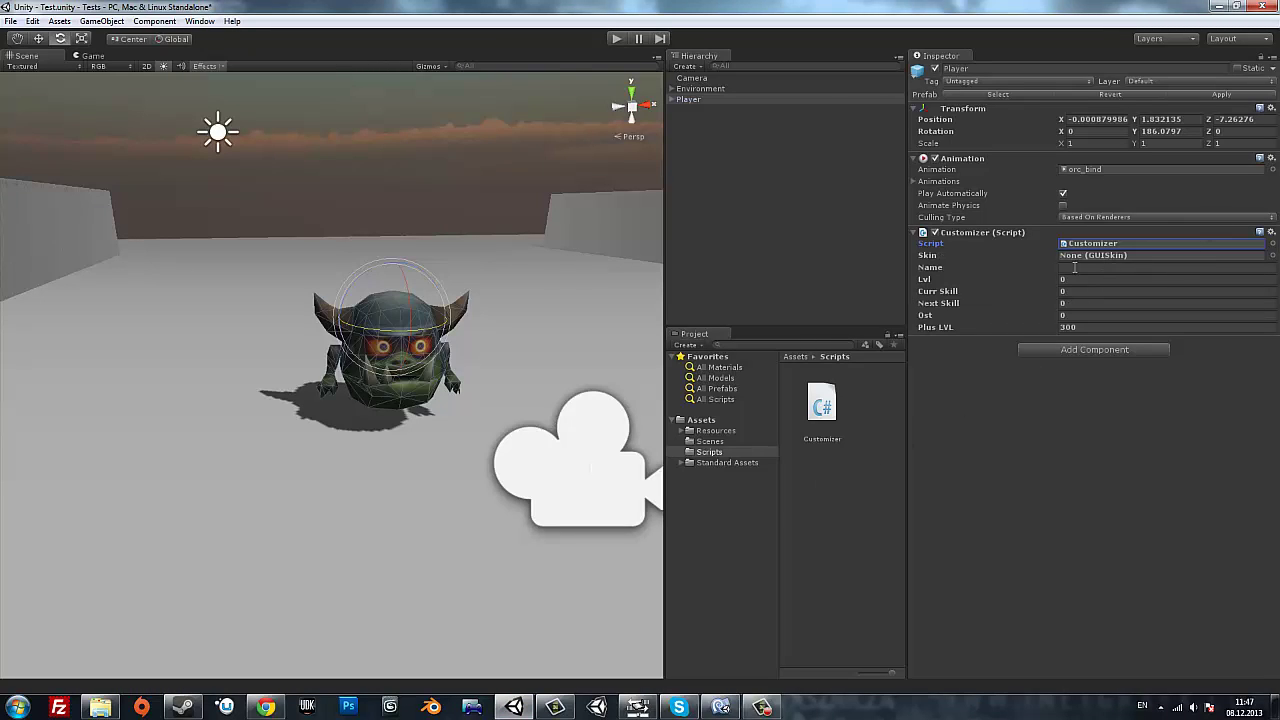
Widen the Game view and play the scene, showing Level 0 and Next Level Scores 300, then reopen Customizer.cs.
left_click(95, 57)
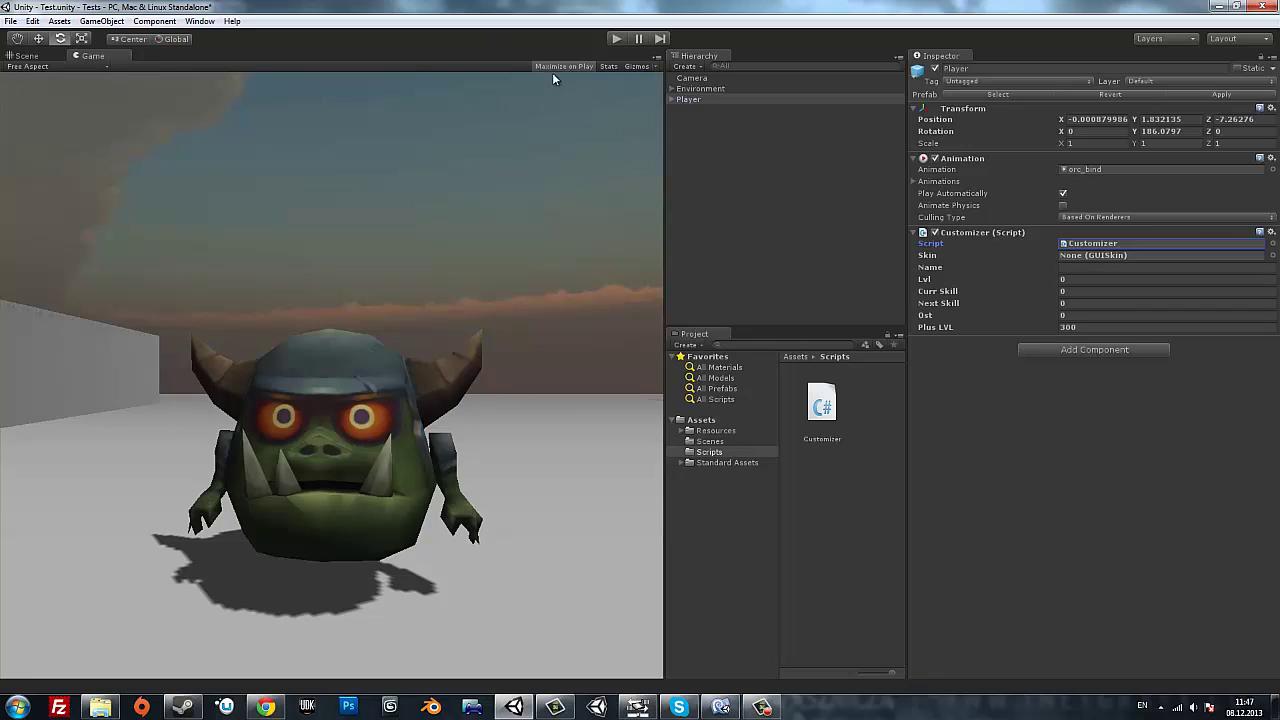
left_click_drag(664, 129, 731, 129)
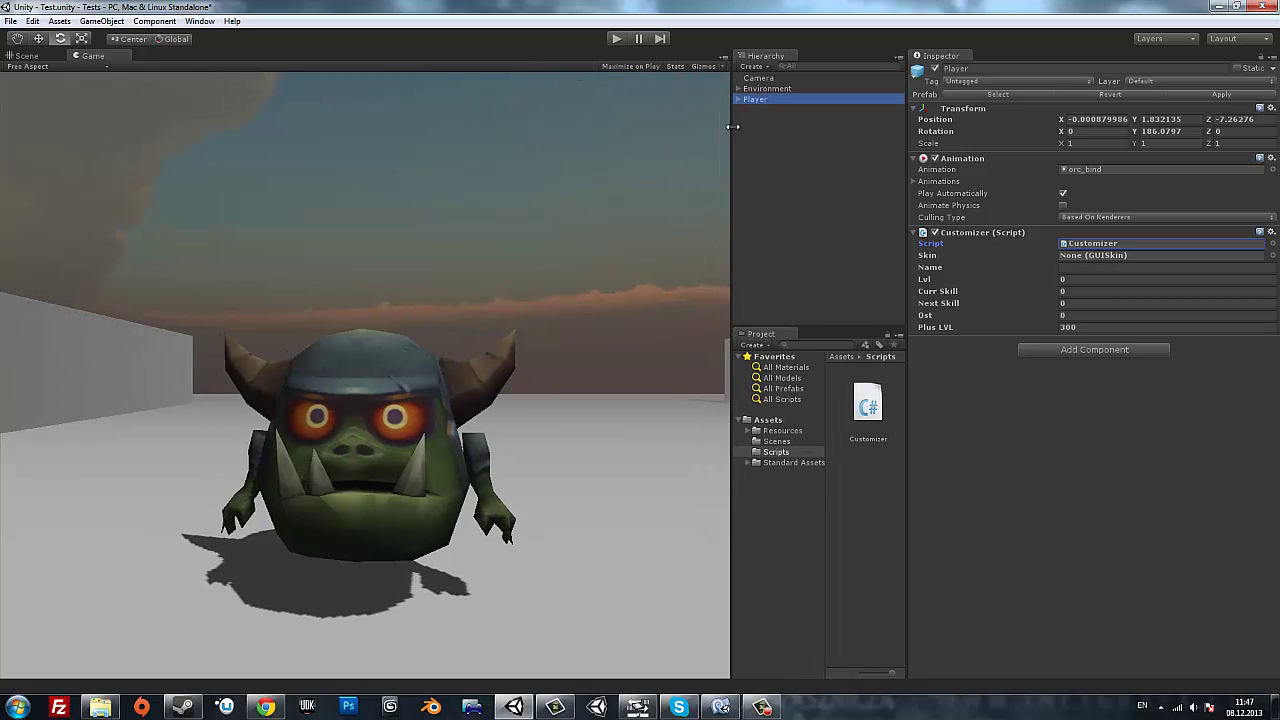
left_click(616, 38)
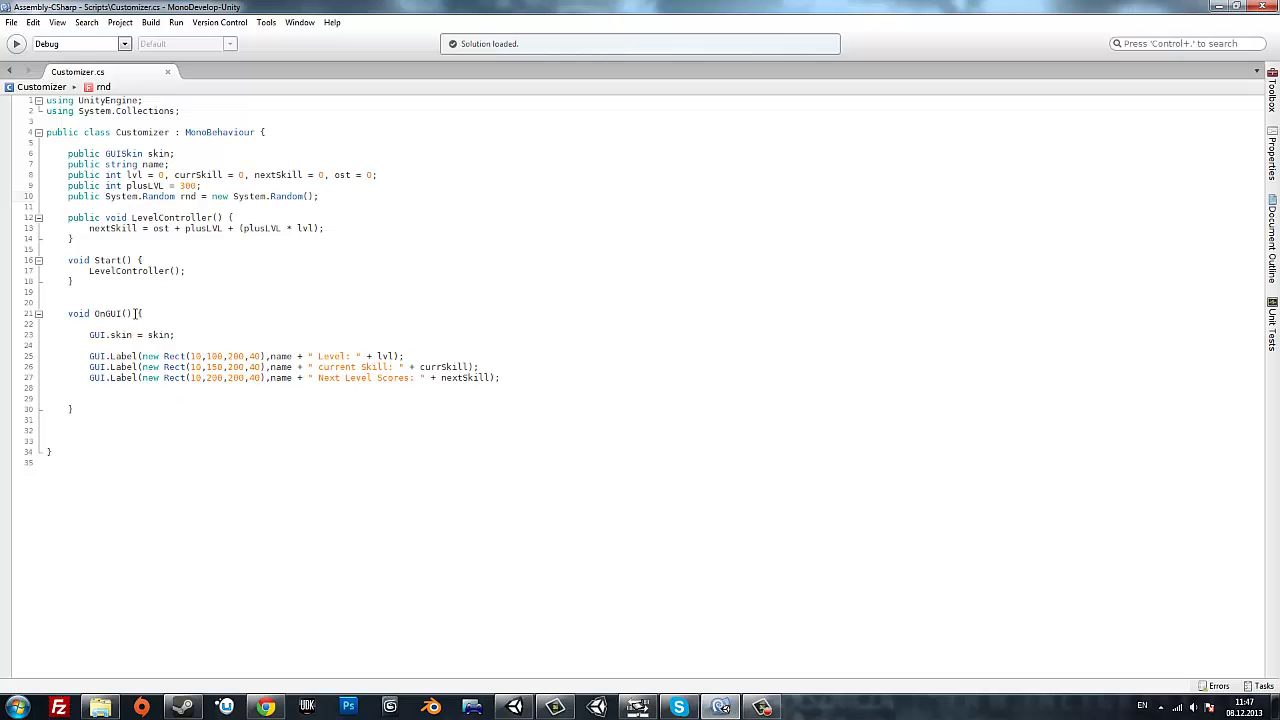
left_click(99, 283)
Add an Update() method containing an empty if statement.
key("Return")
key("Return")
type("void ")
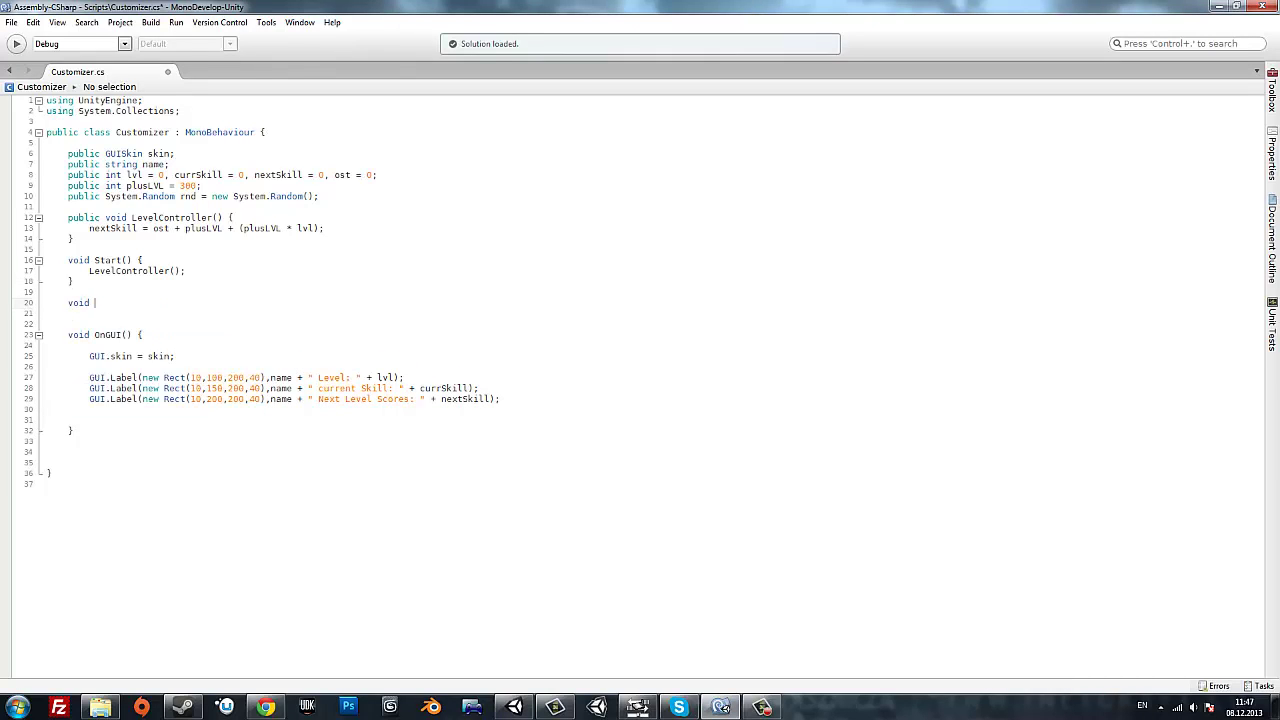
type("Update() ")
type("{")
key("Return")
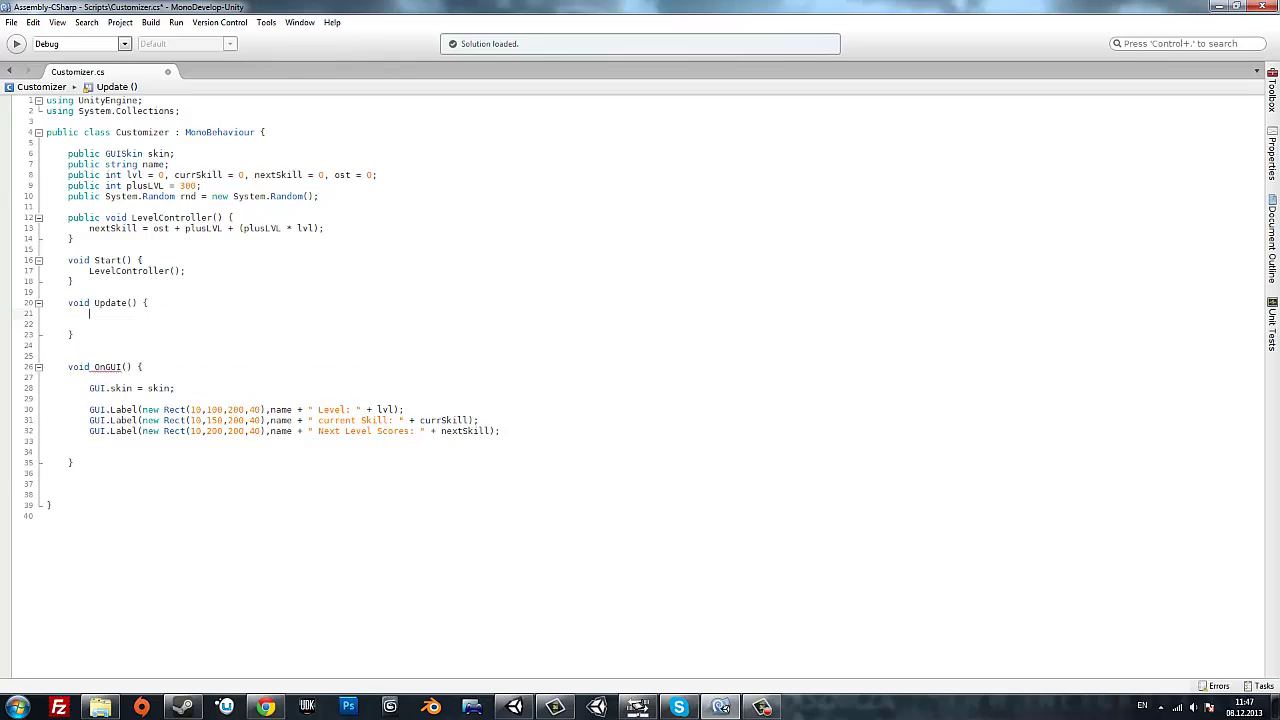
key("Return")
type("if")
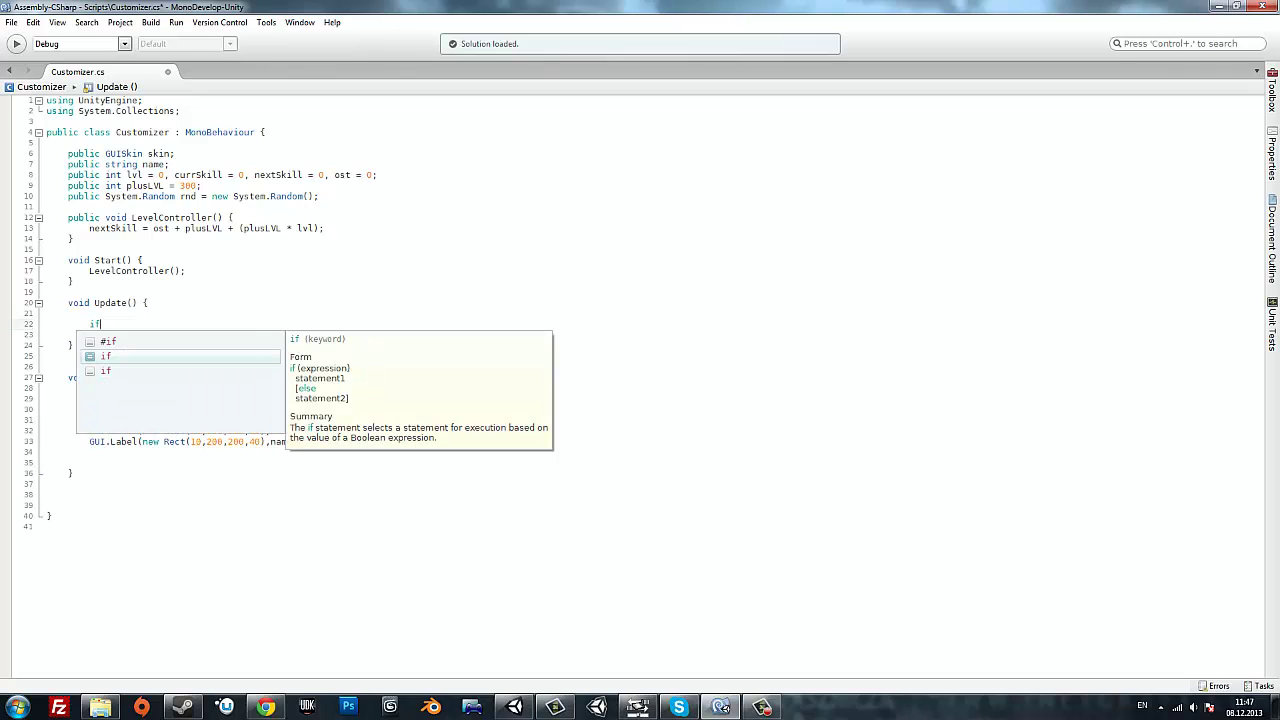
type("() {")
key("Return")
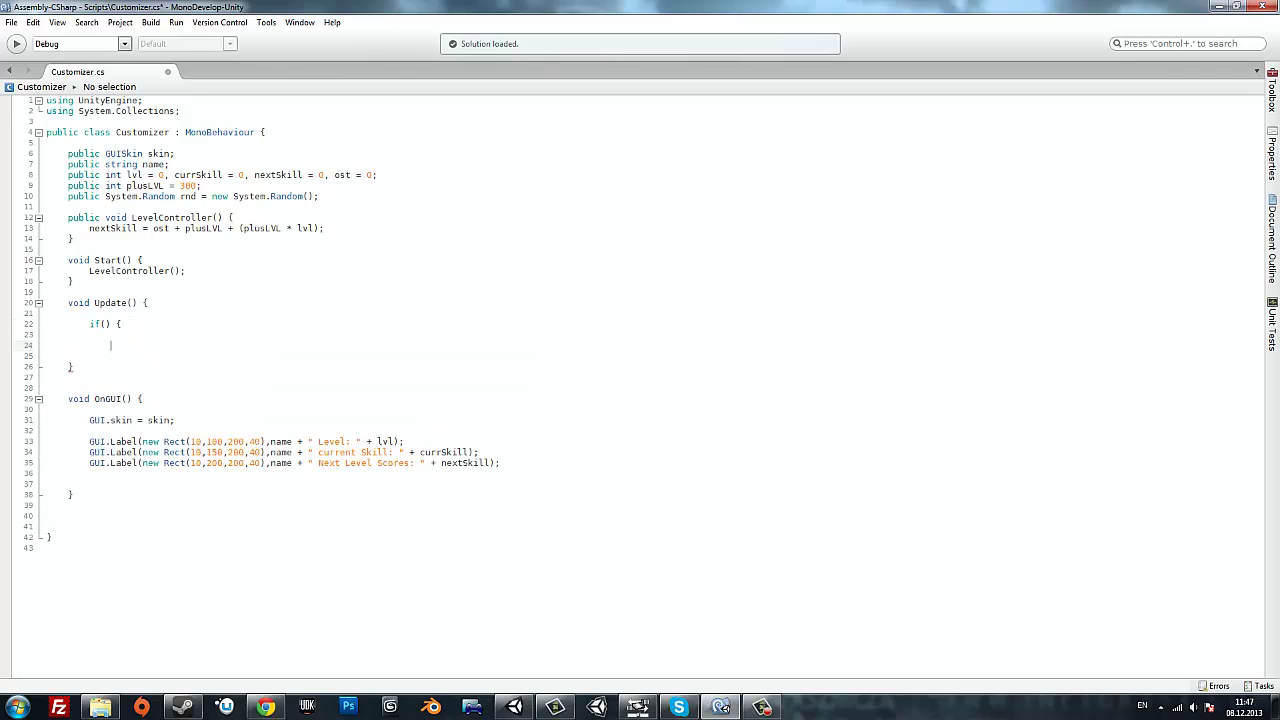
Set the if condition to Input.GetKeyDown(KeyCode.Space).
left_click(89, 313)
left_click(104, 324)
type("Input.")
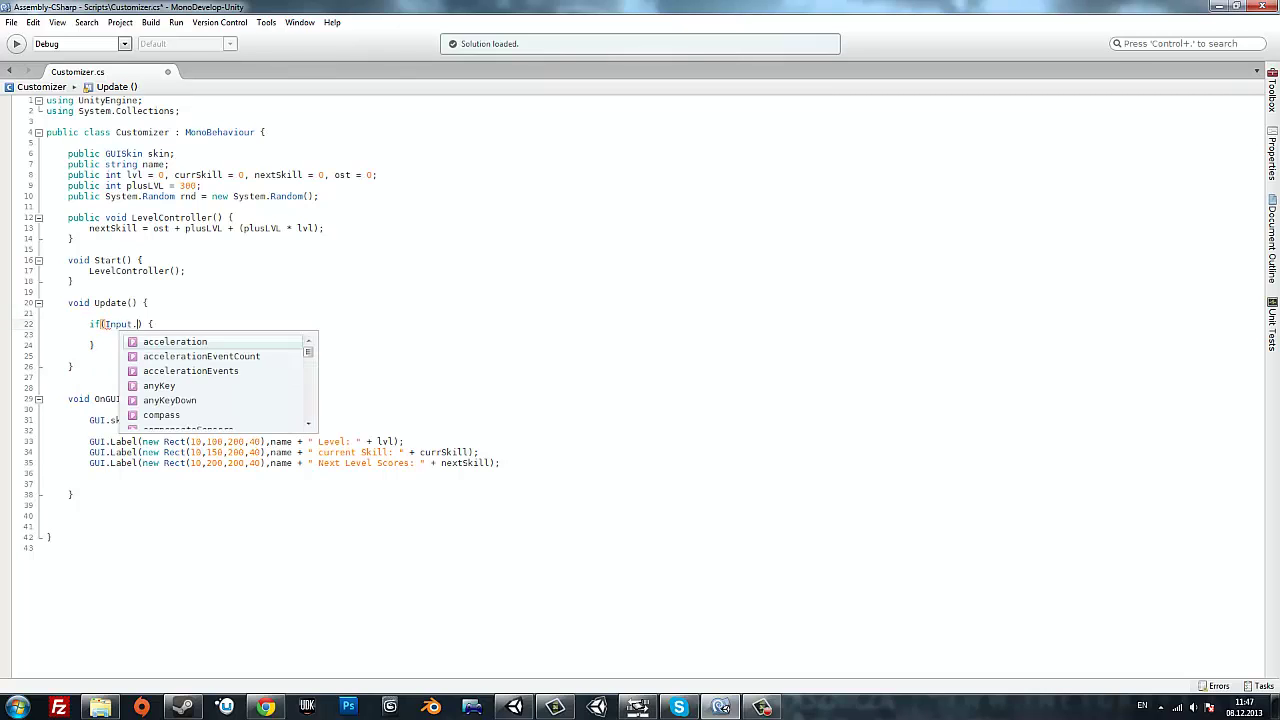
type("Ge")
key("Up")
key("Up")
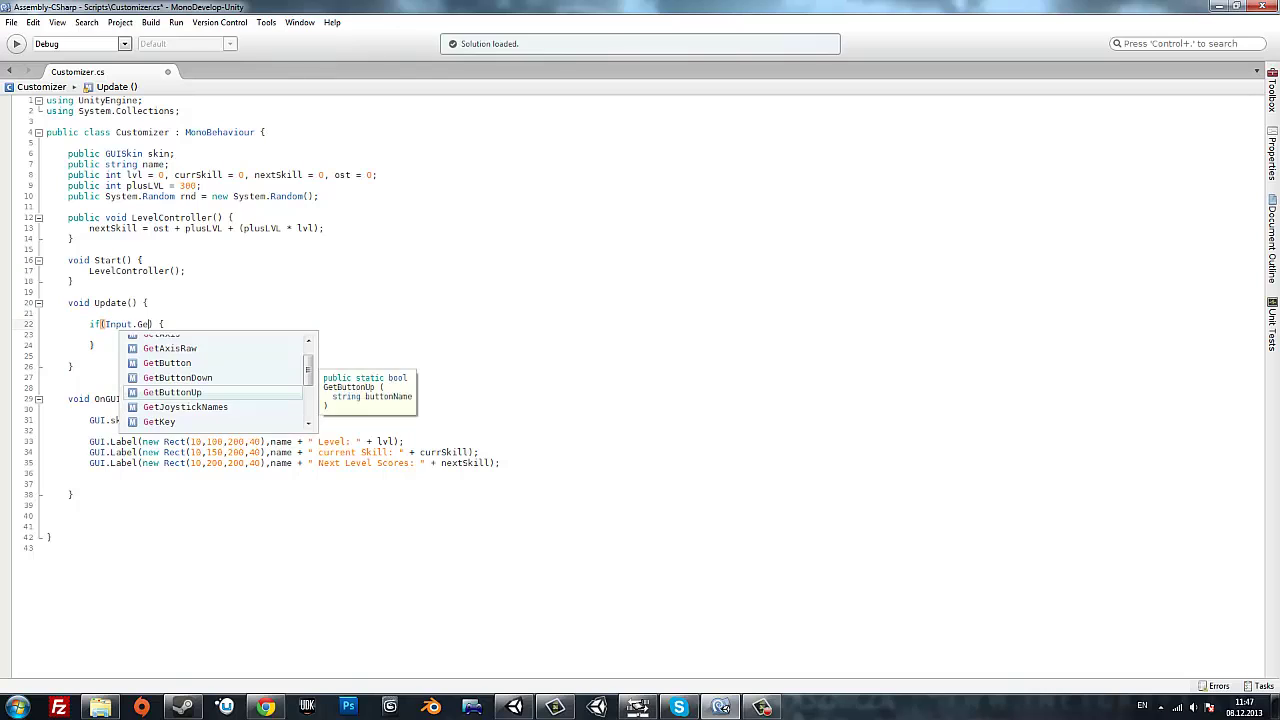
key("Up")
key("Up")
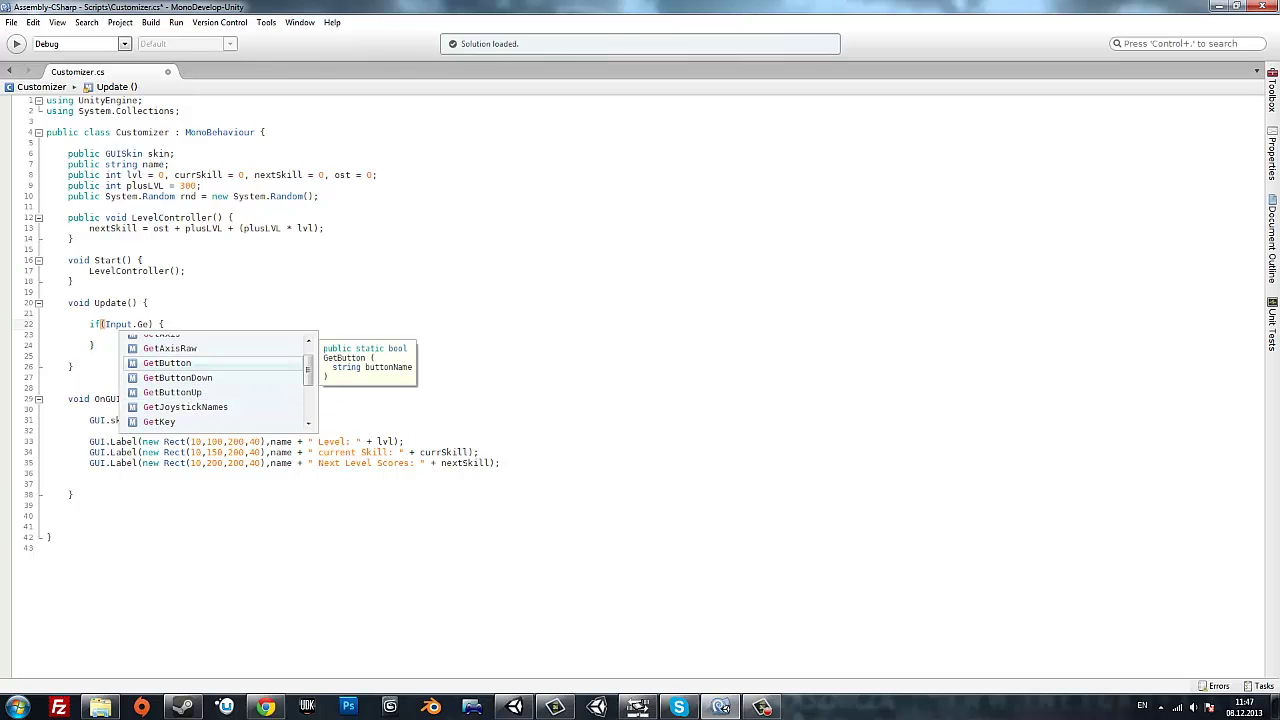
type("tKe")
key("Down")
key("Return")
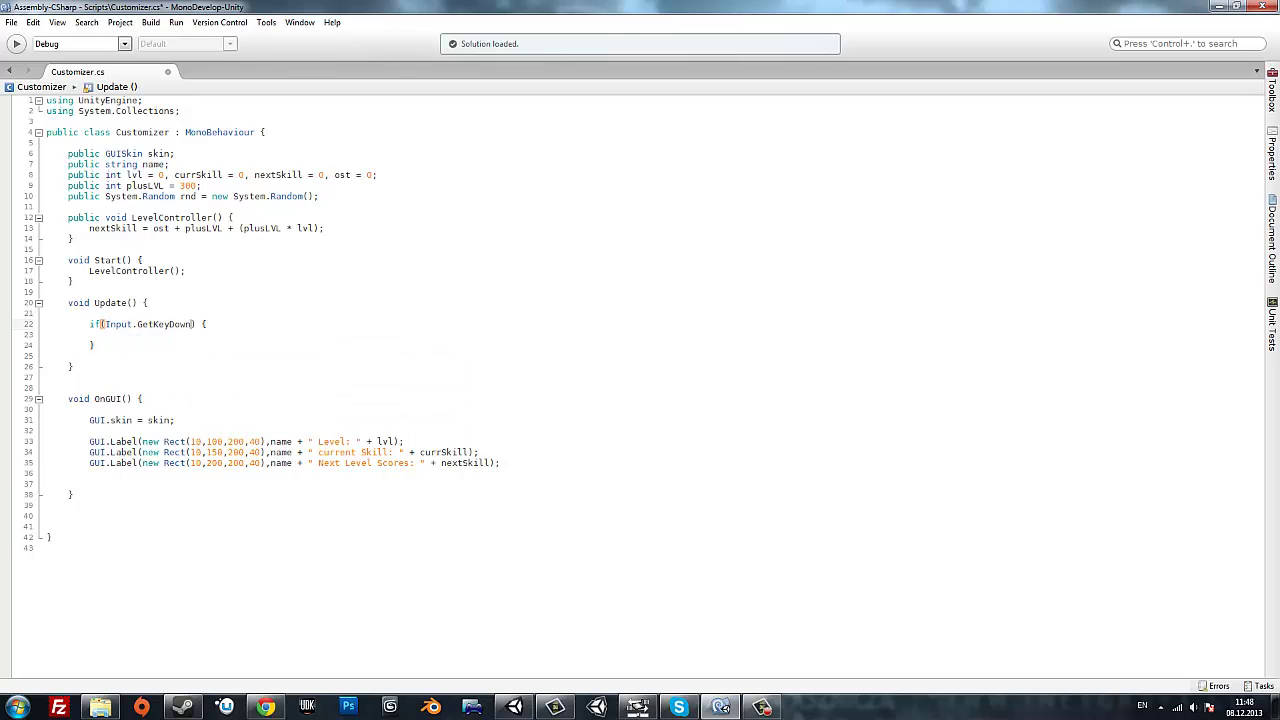
type("(KeyCode.")
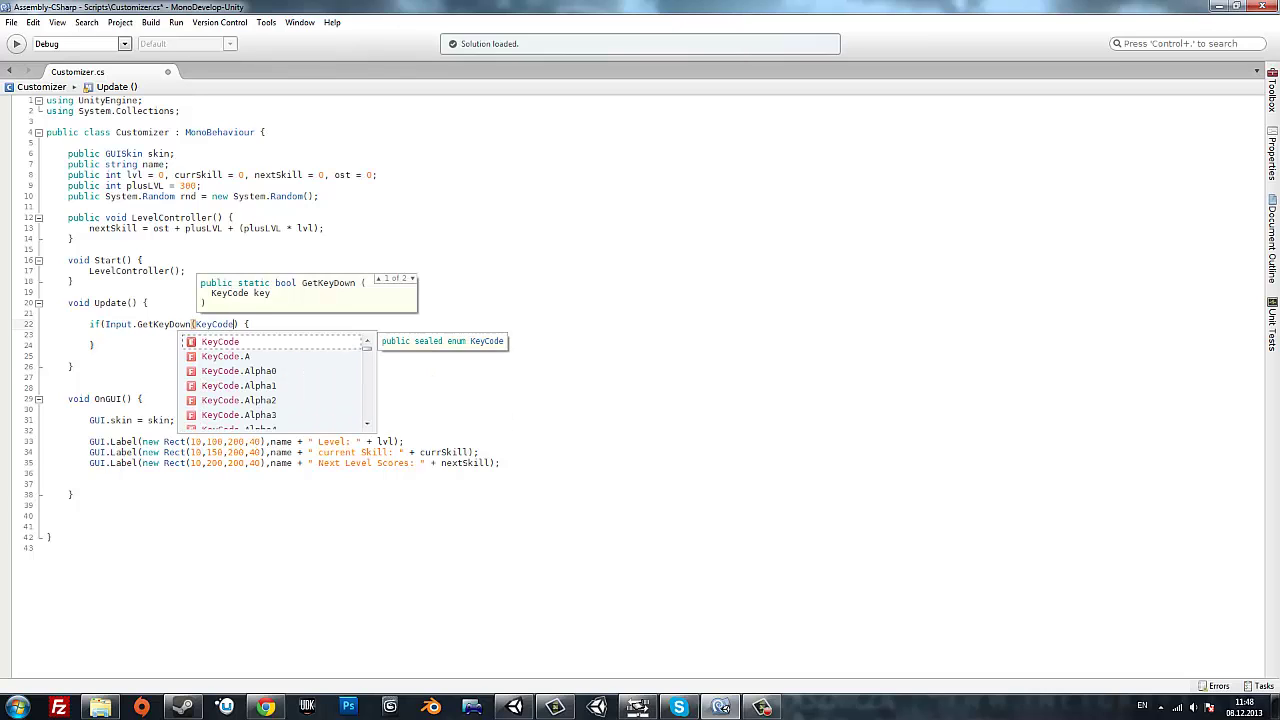
type("Spac")
key("Return")
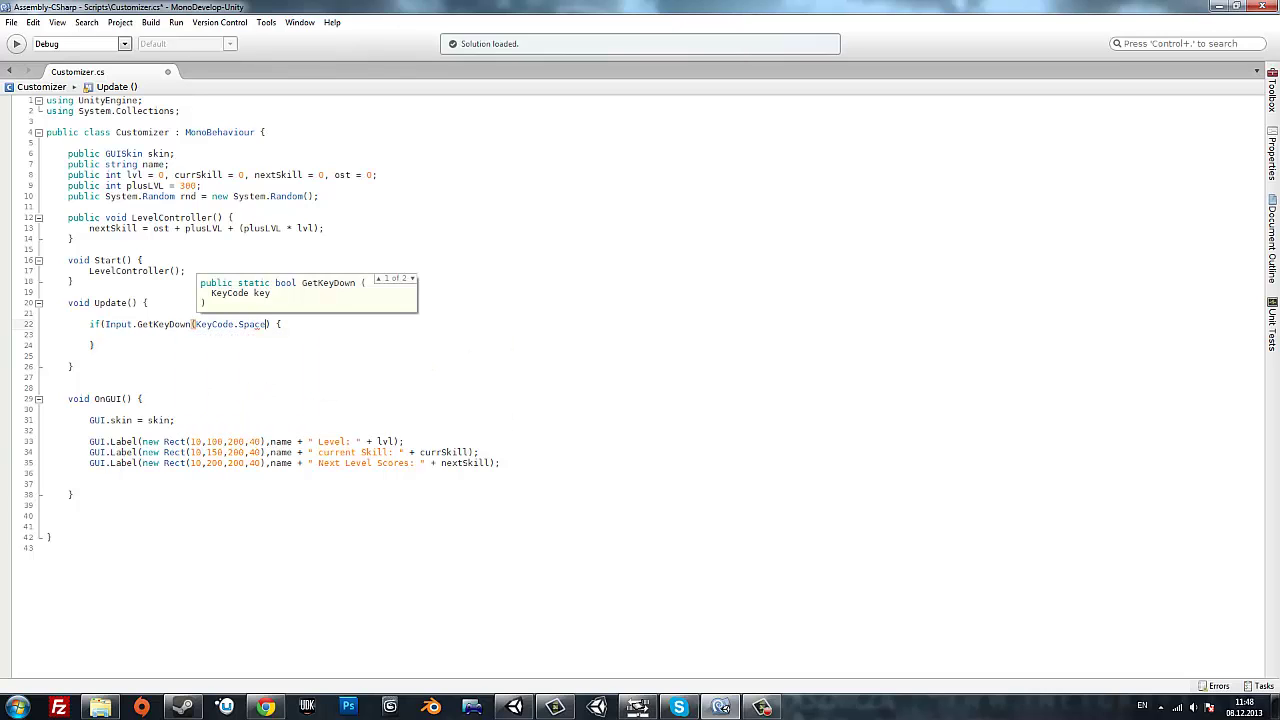
type(")")
Inside the if, add currSkill += 100; and LevelController();, then save the script.
left_click(110, 335)
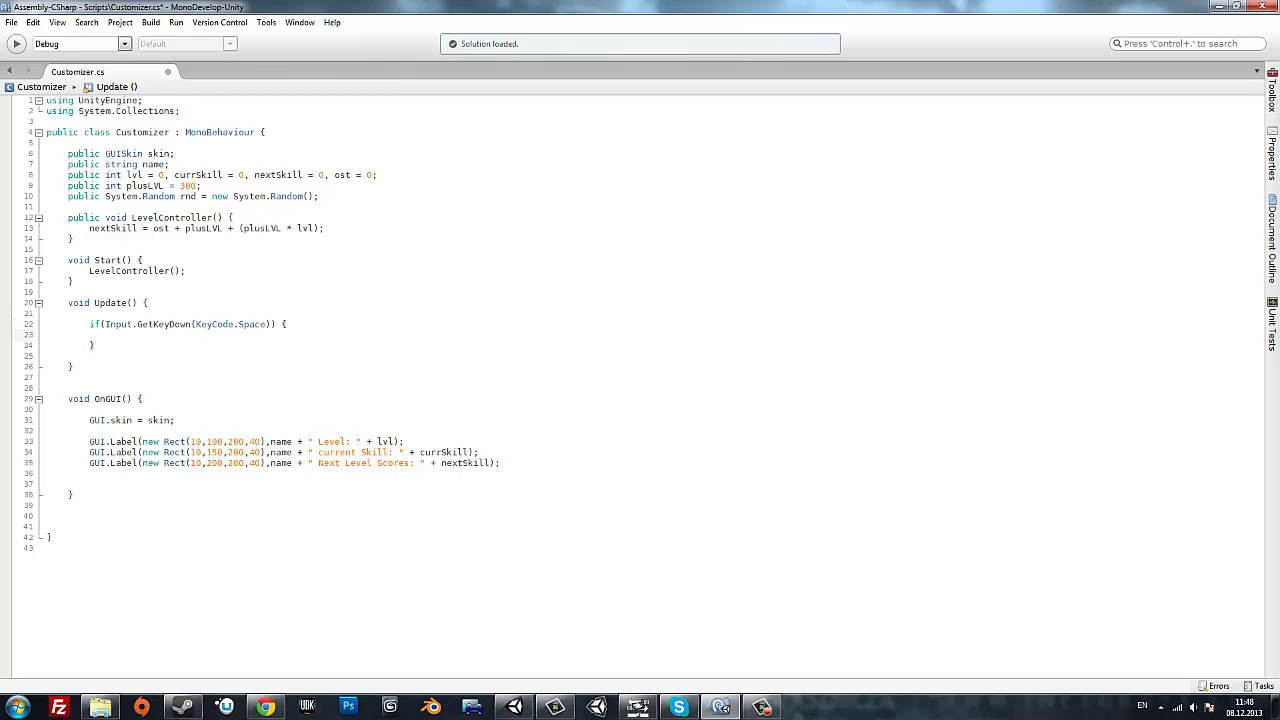
type("cu")
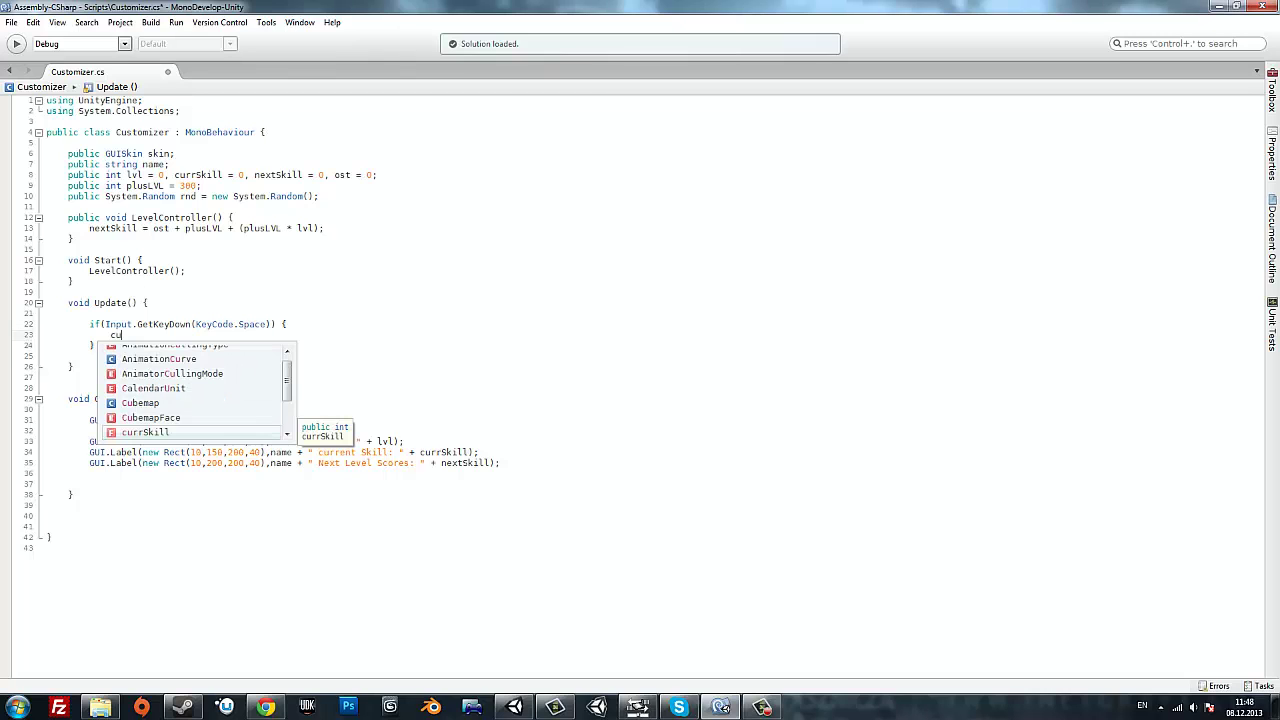
type("r")
key("Return")
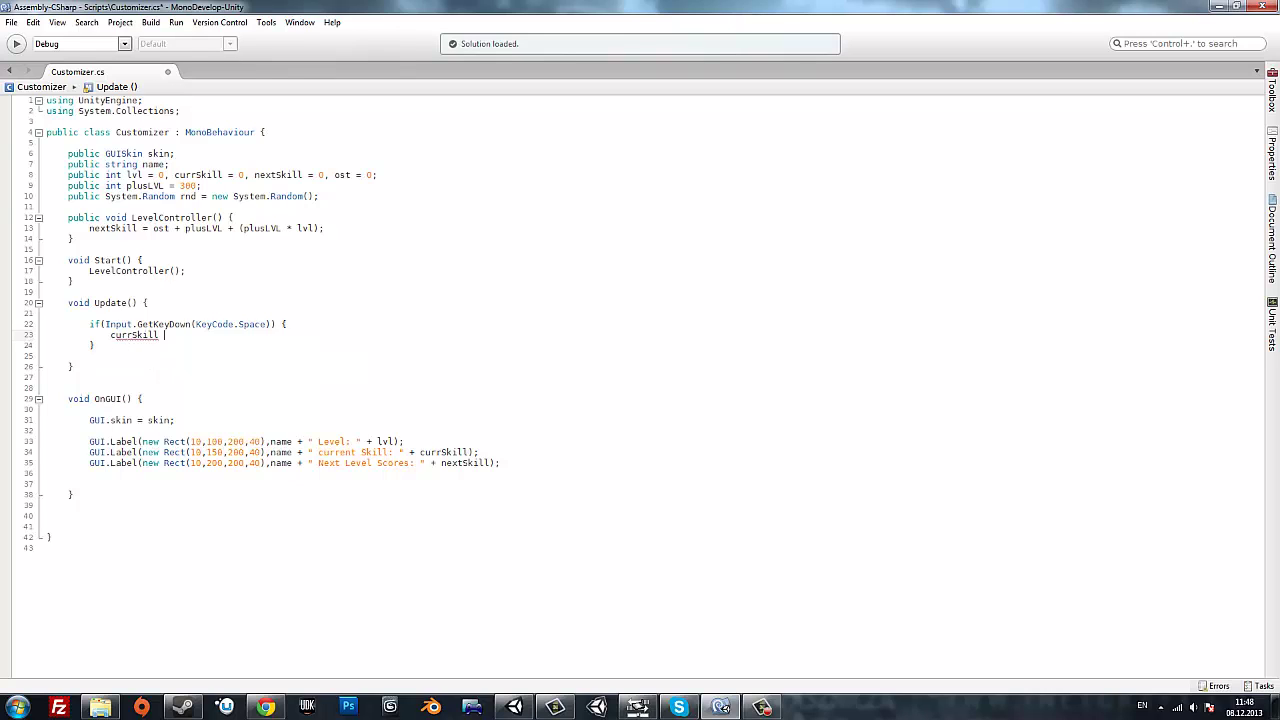
type("+= 10")
type("0;")
key("Return")
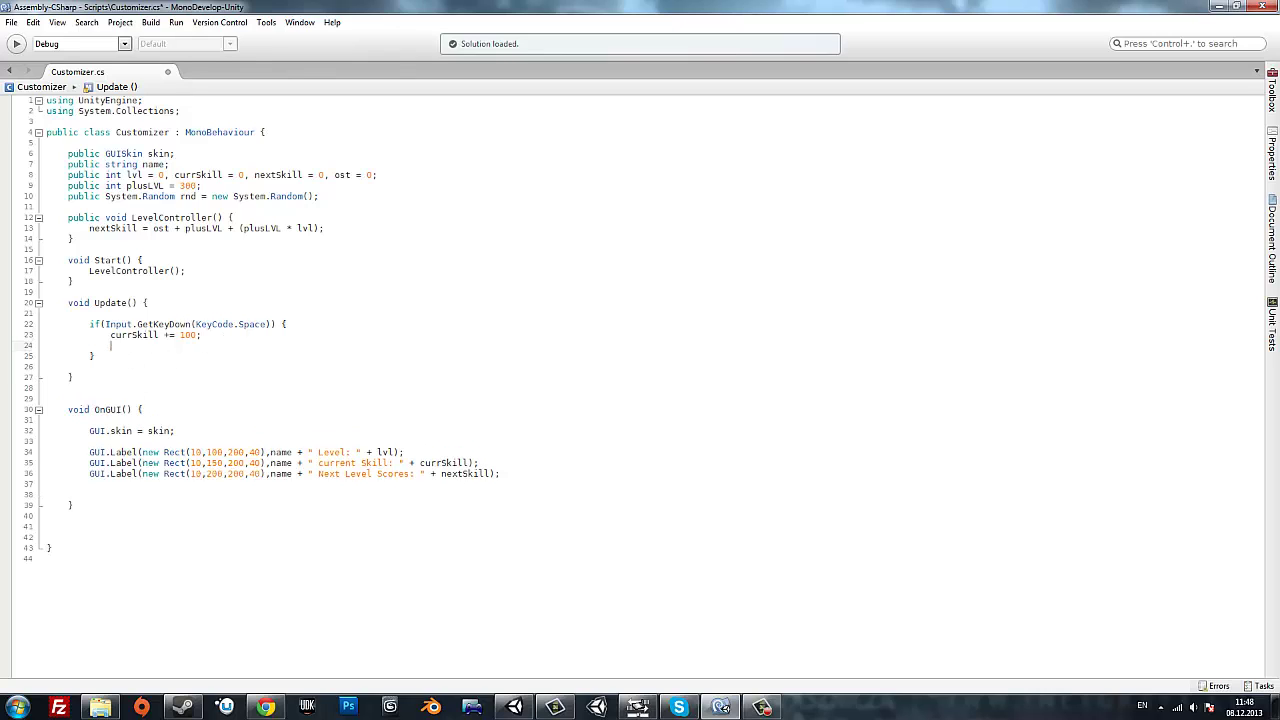
type("LevelCont")
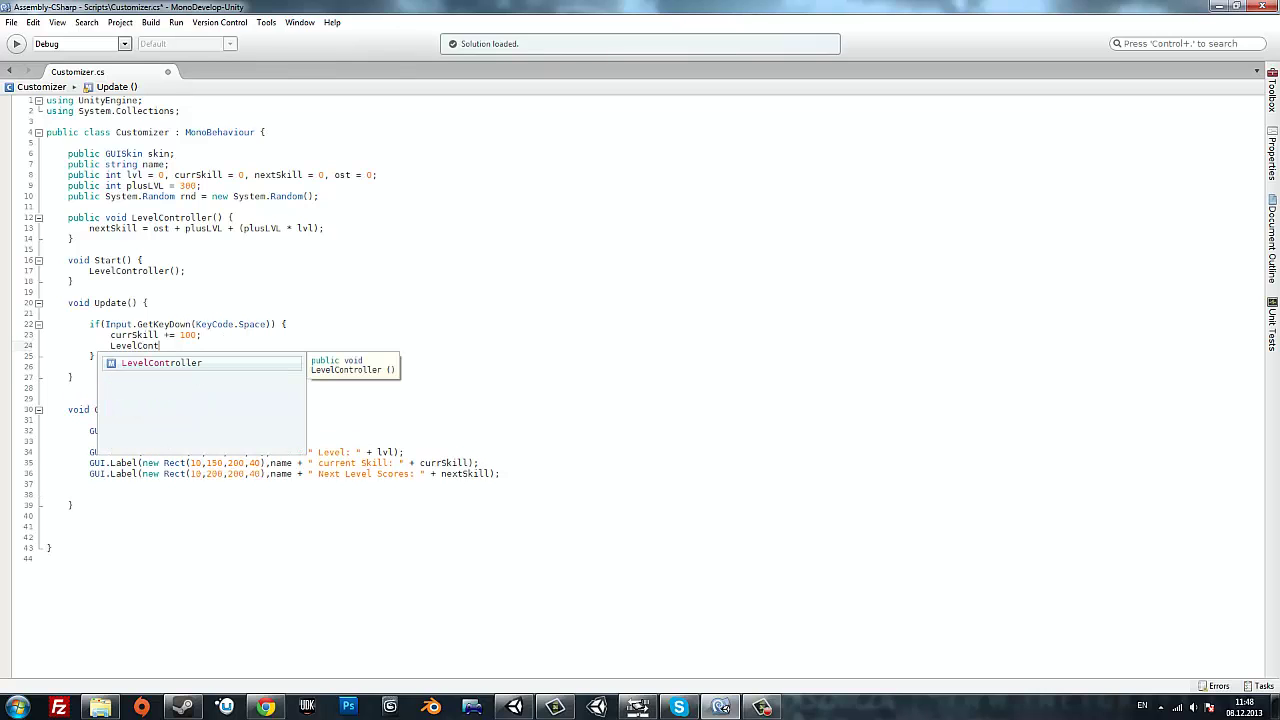
type("roller()")
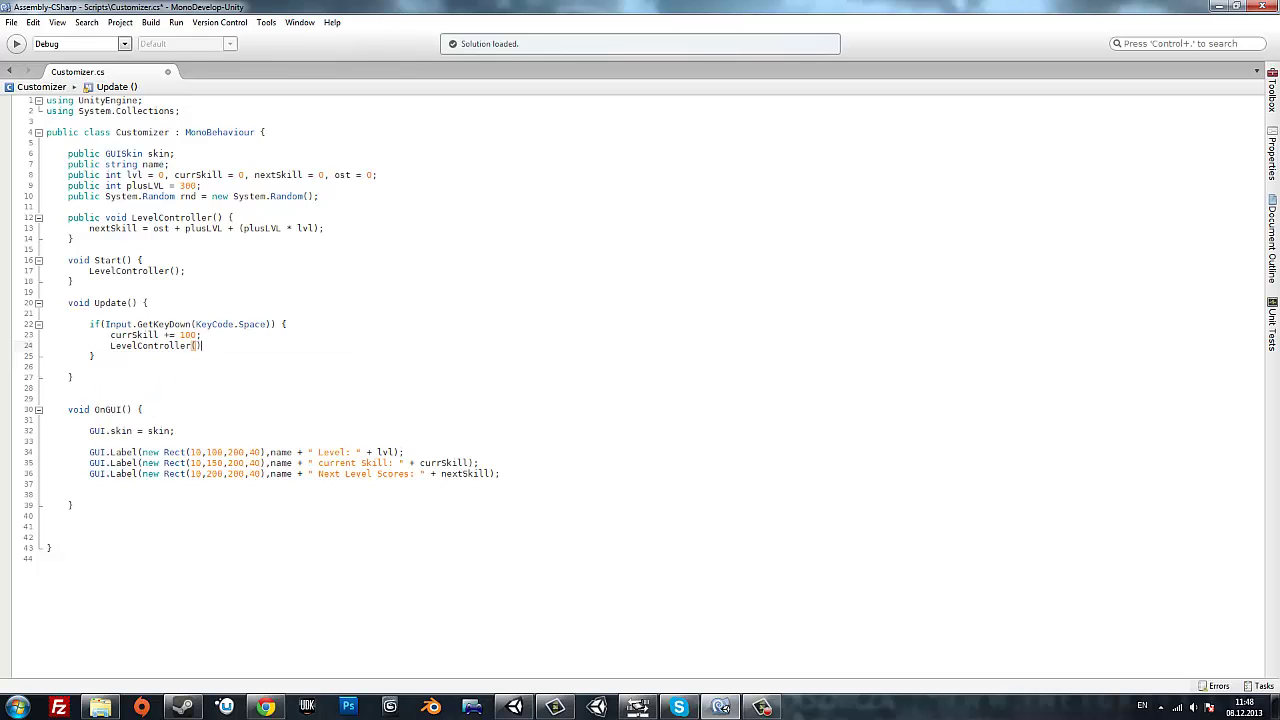
type(";")
key("ctrl+s")
key("alt+Tab")
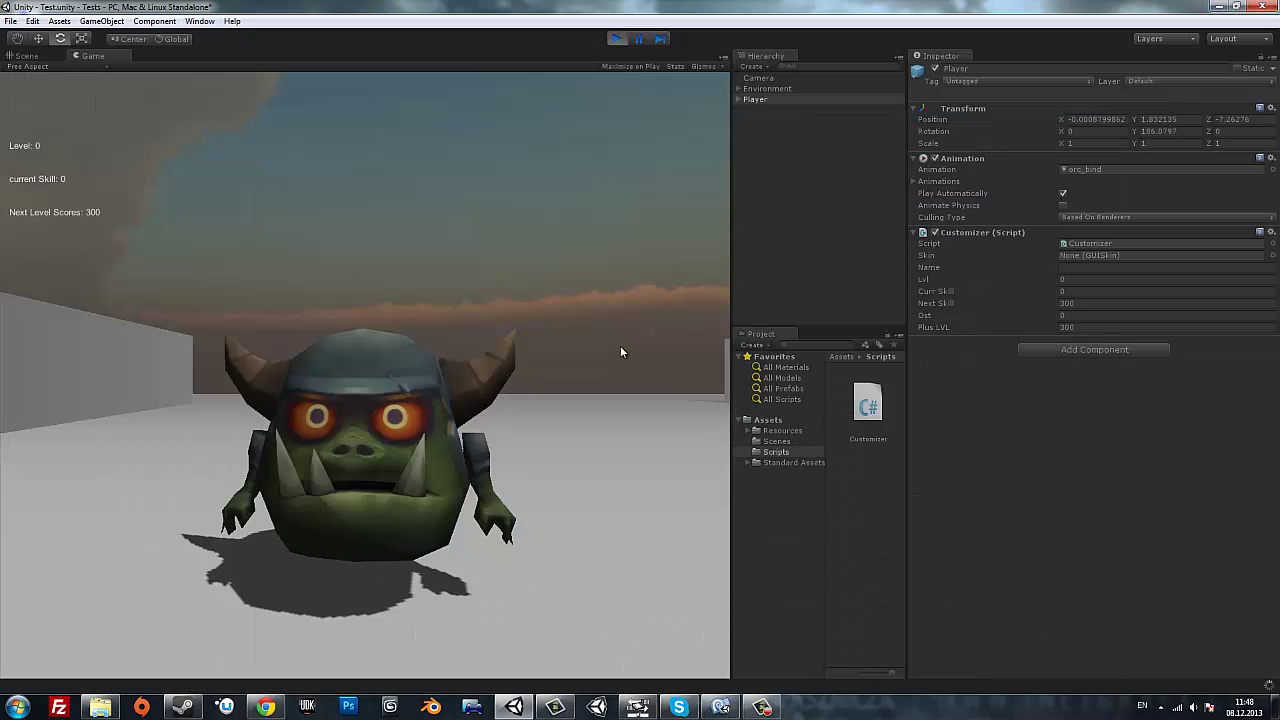
Press Space in the running game so current Skill climbs to 1300 while Next Level Scores stays 300.
left_click(418, 357)
Start LevelController with an if (currSkill >= nextSkill) block that increments lvl.
left_click(720, 707)
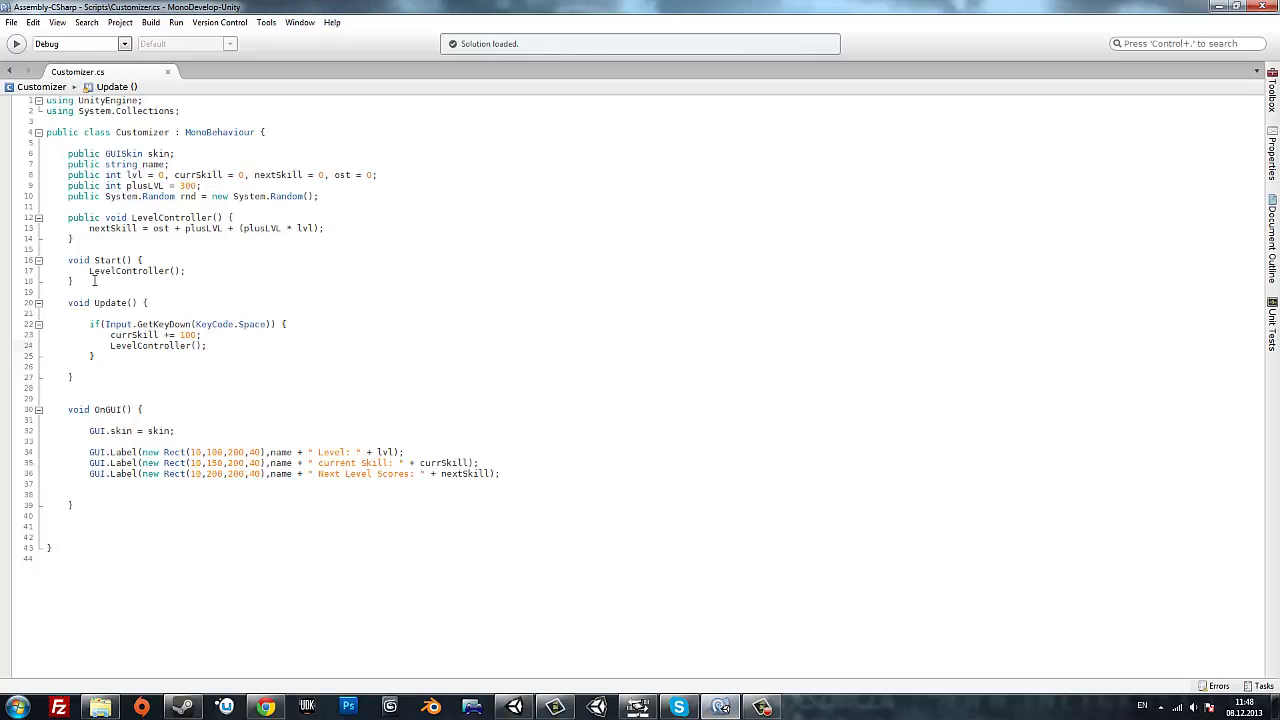
left_click(237, 218)
key("Return")
key("Return")
type("i")
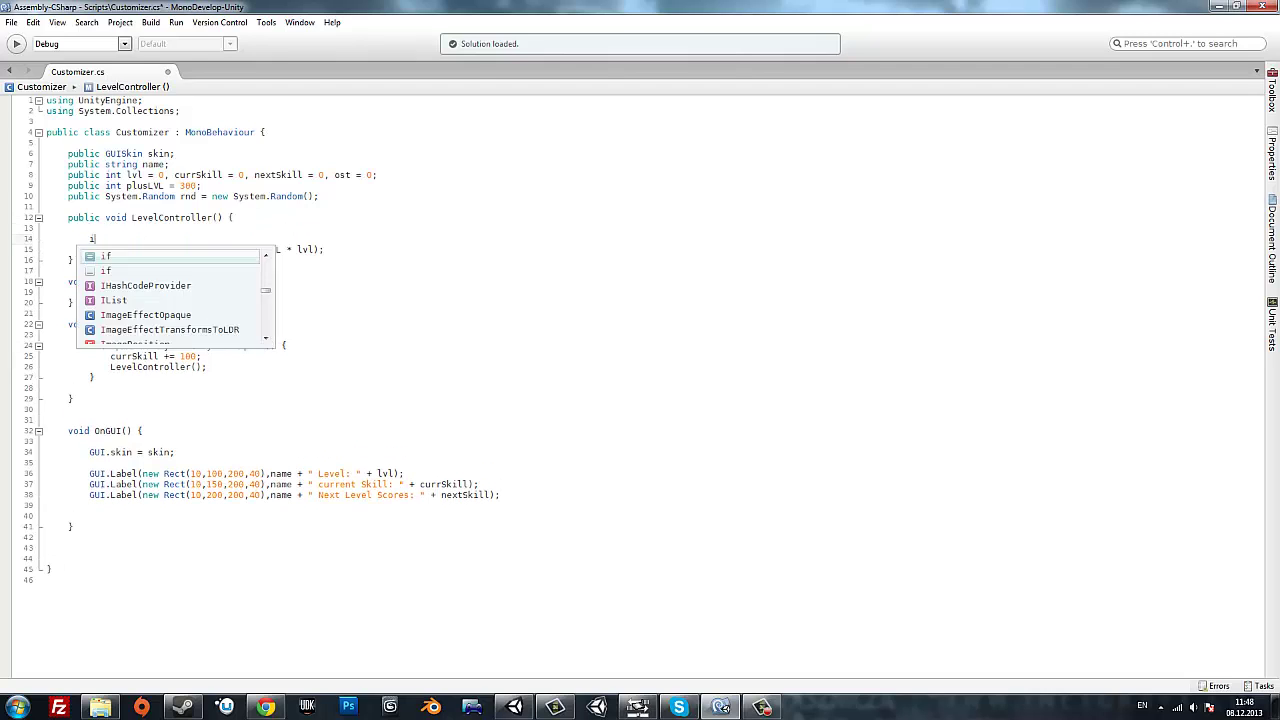
type("f(cu")
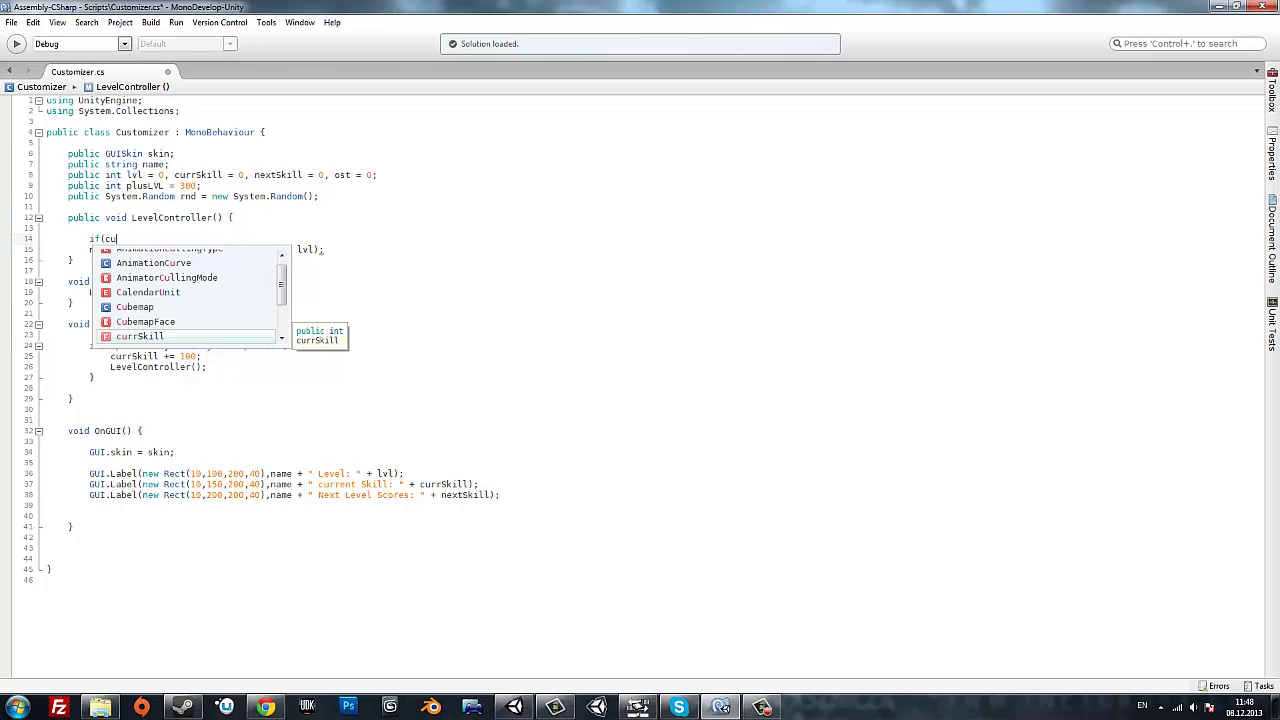
type("rrSkill >")
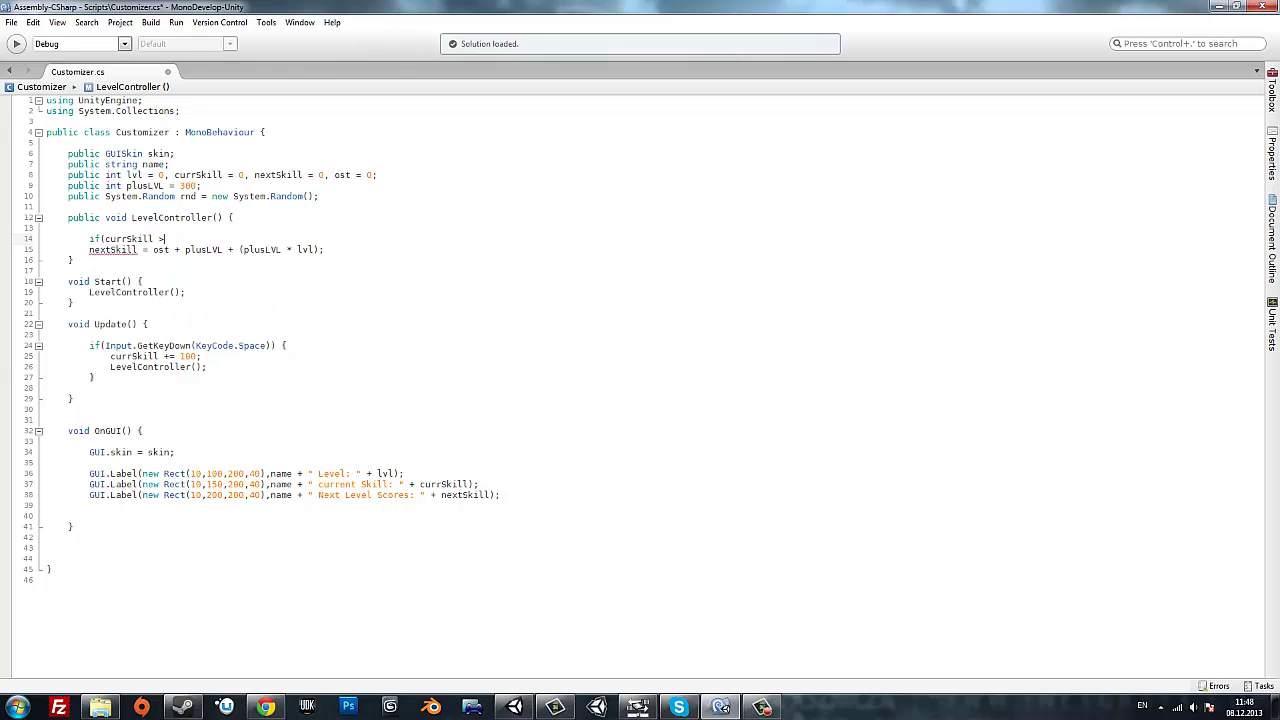
type("= ne")
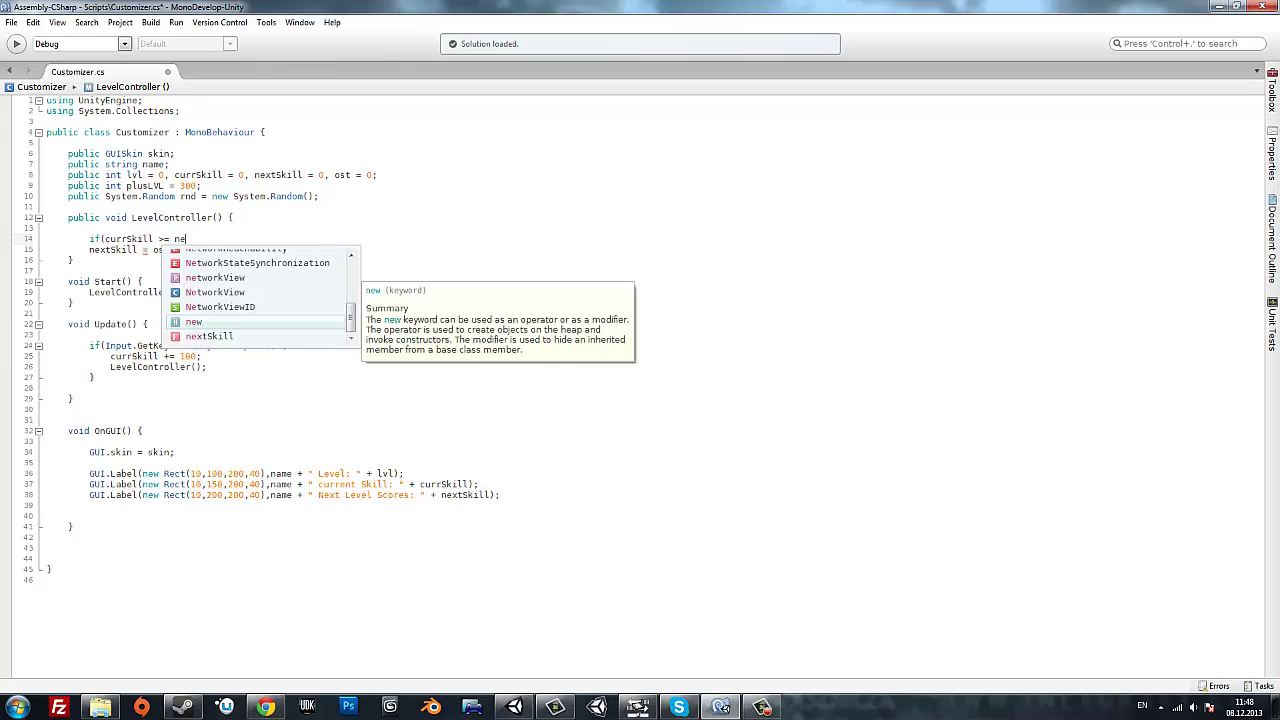
type("xtSkill) {")
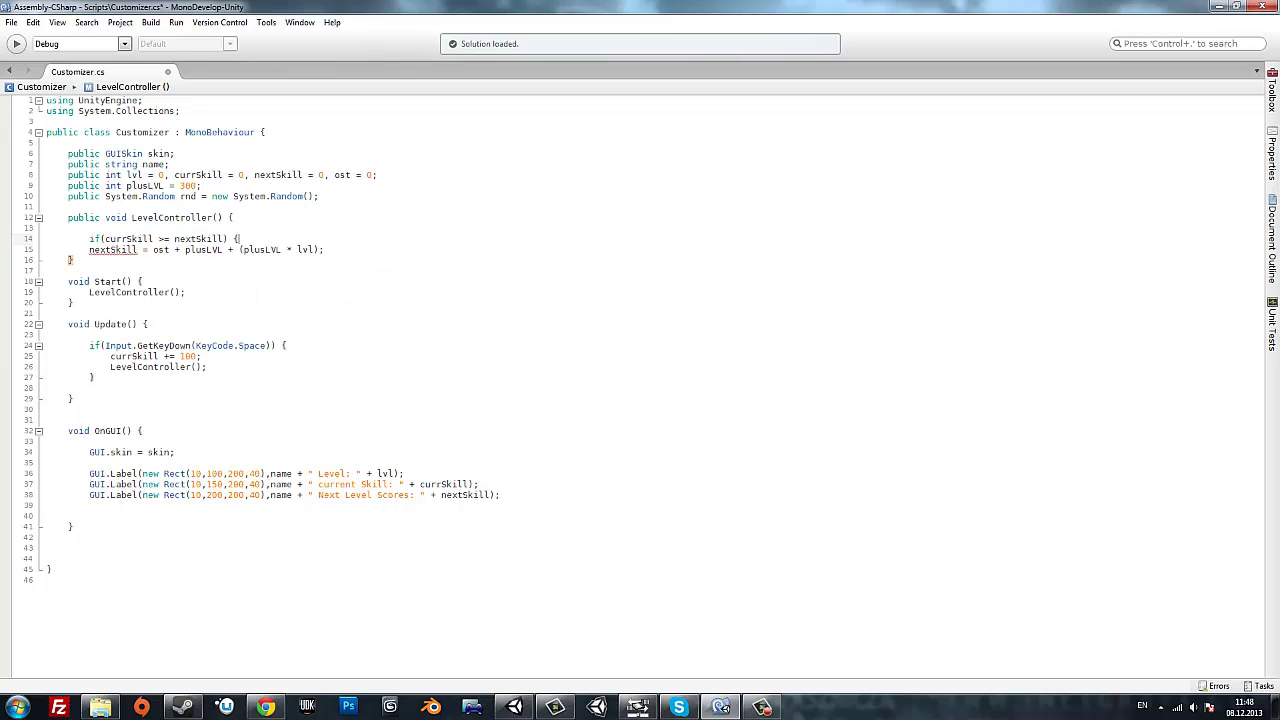
key("Return")
type("lvl ")
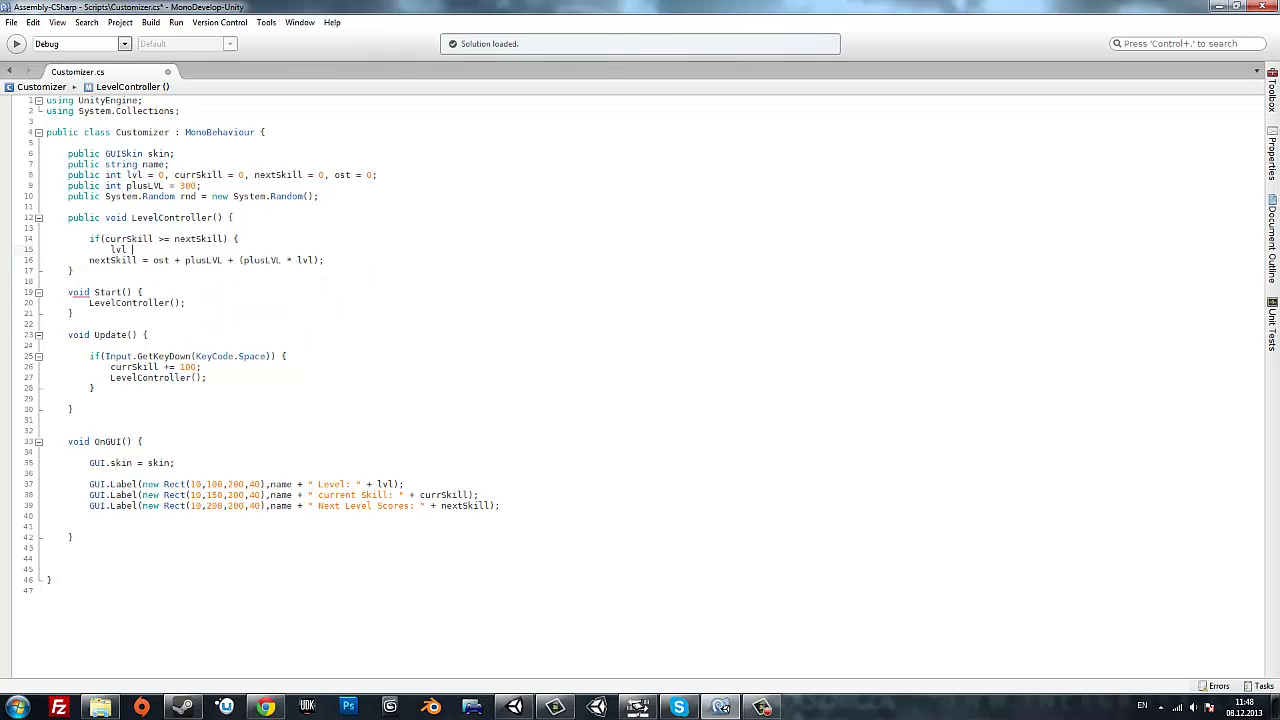
type("= 0")
key("BackSpace")
key("BackSpace")
key("BackSpace")
type("++;")
key("Return")
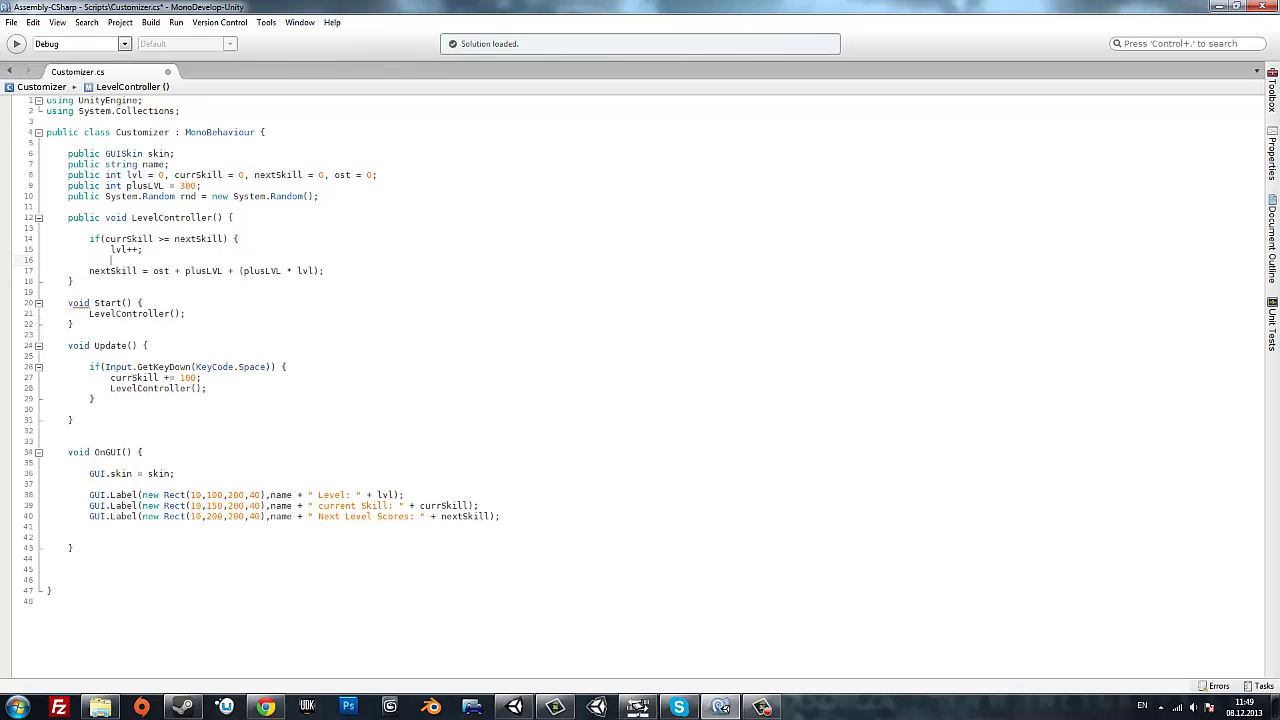
Store the leftover as ost = currSkill - nextSkill, then set currSkill = ost.
type("cur")
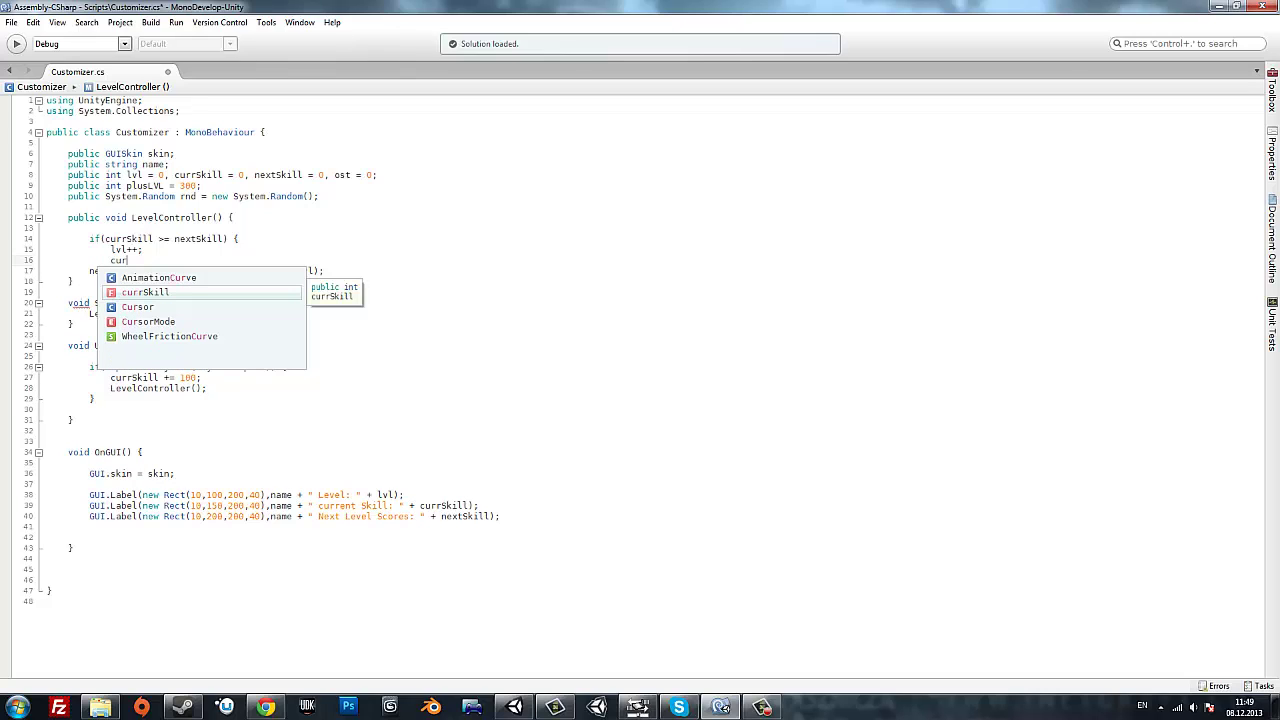
type("r")
key("Return")
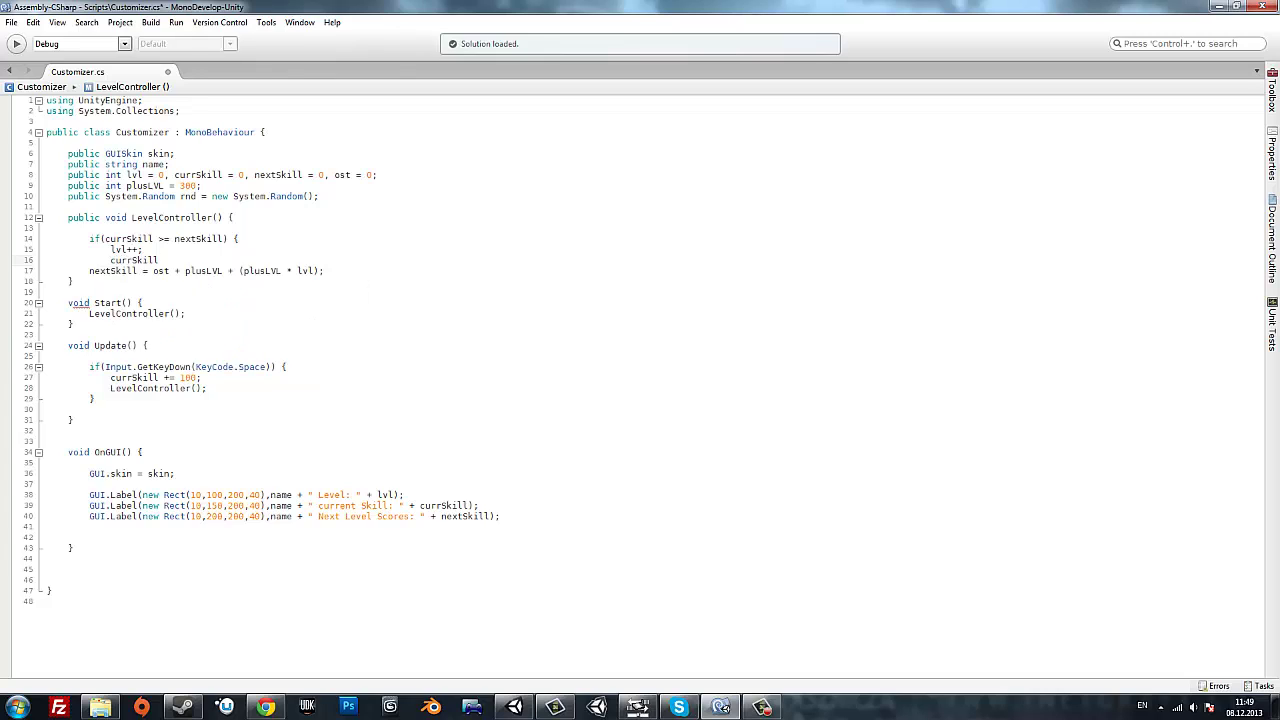
type("ost =")
type("- ")
type("next")
key("Return")
type(";")
key("Return")
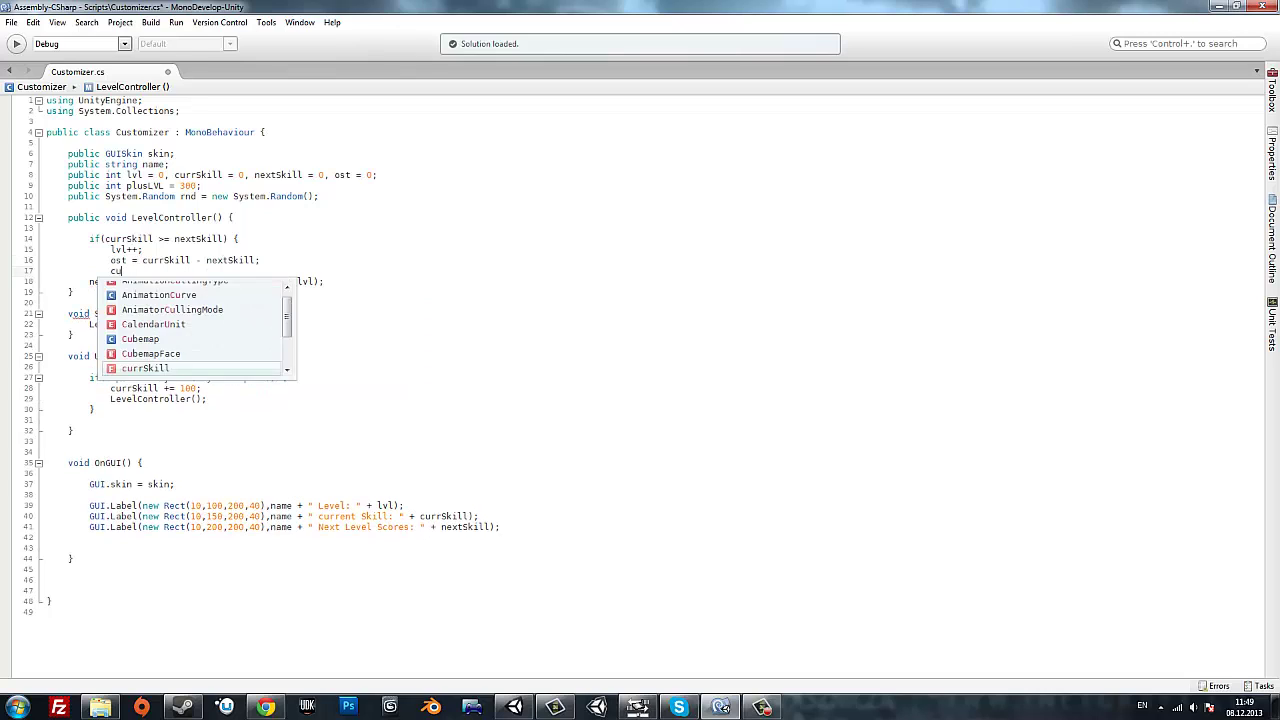
type("curr")
key("Return")
type("os")
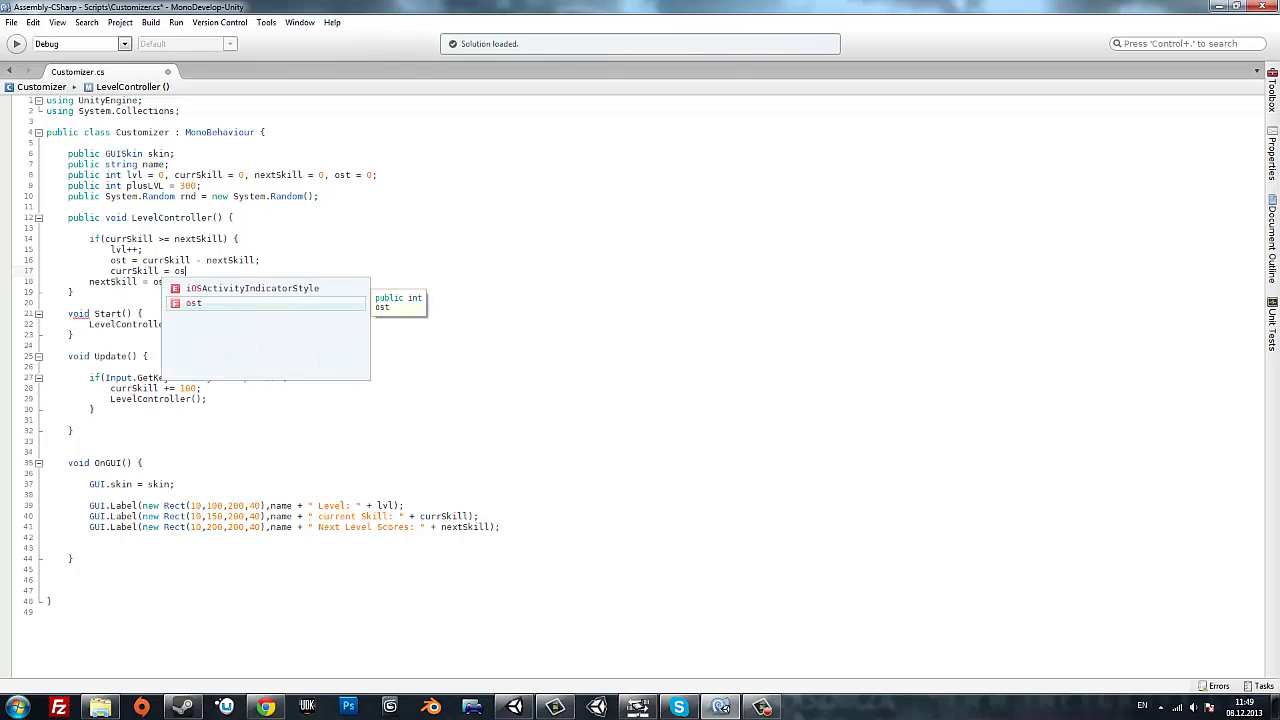
type("t;")
key("Return")
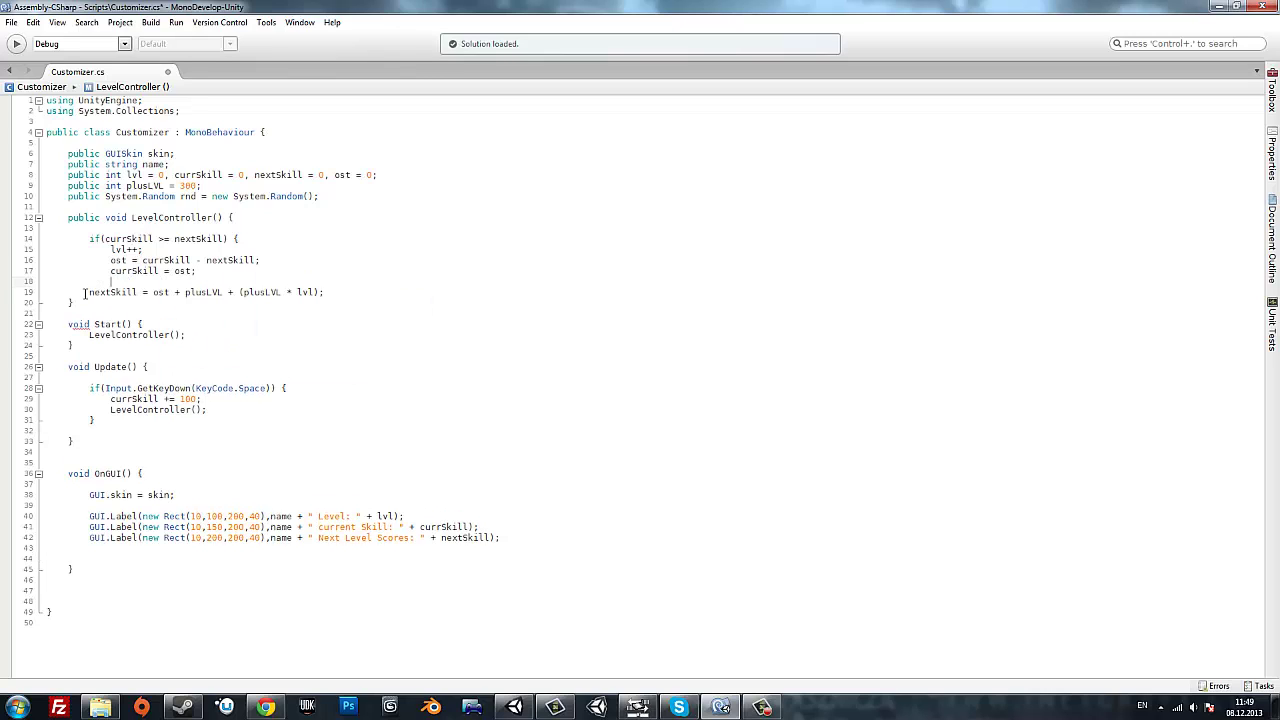
Remove the blank line and indent the nextSkill recalculation inside the level-up block.
left_click_drag(84, 292, 46, 281)
key("BackSpace")
key("Tab")
key("Tab")
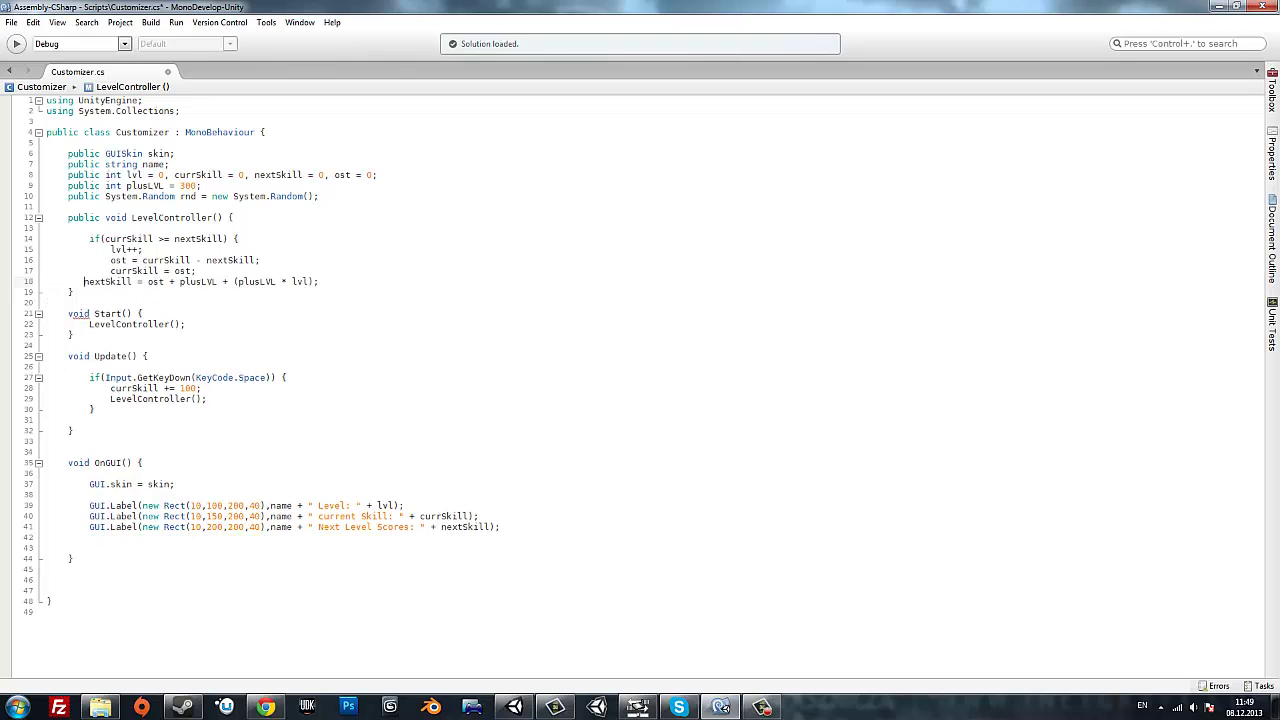
key("Tab")
left_click(355, 283)
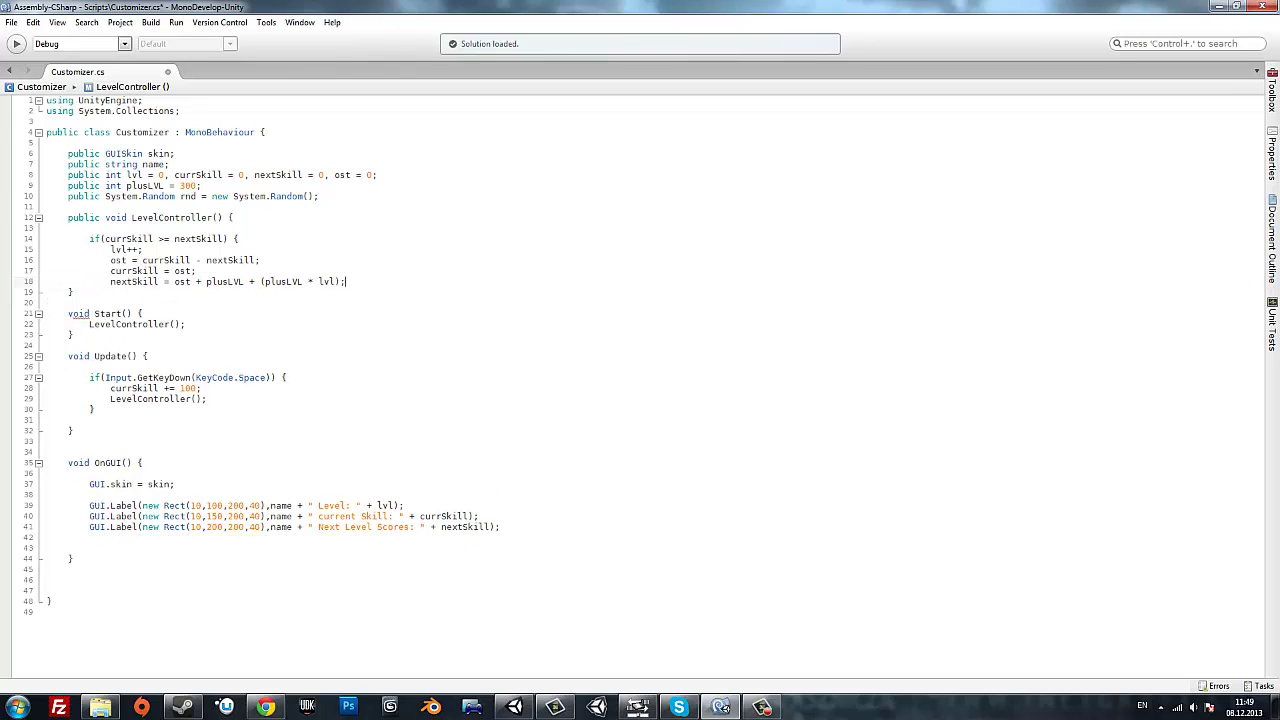
Play the scene and add skill until Level 2, current Skill 0, Next Level Scores 900, then reopen the script.
left_click(1218, 6)
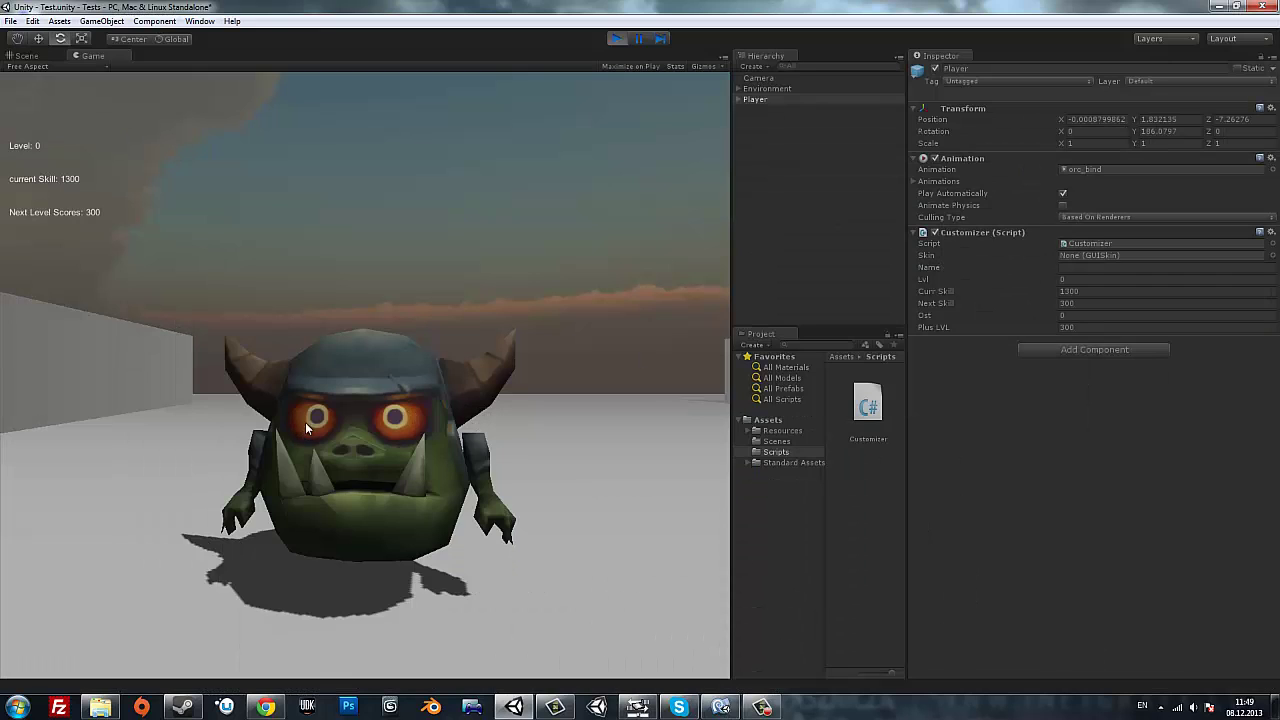
left_click(618, 40)
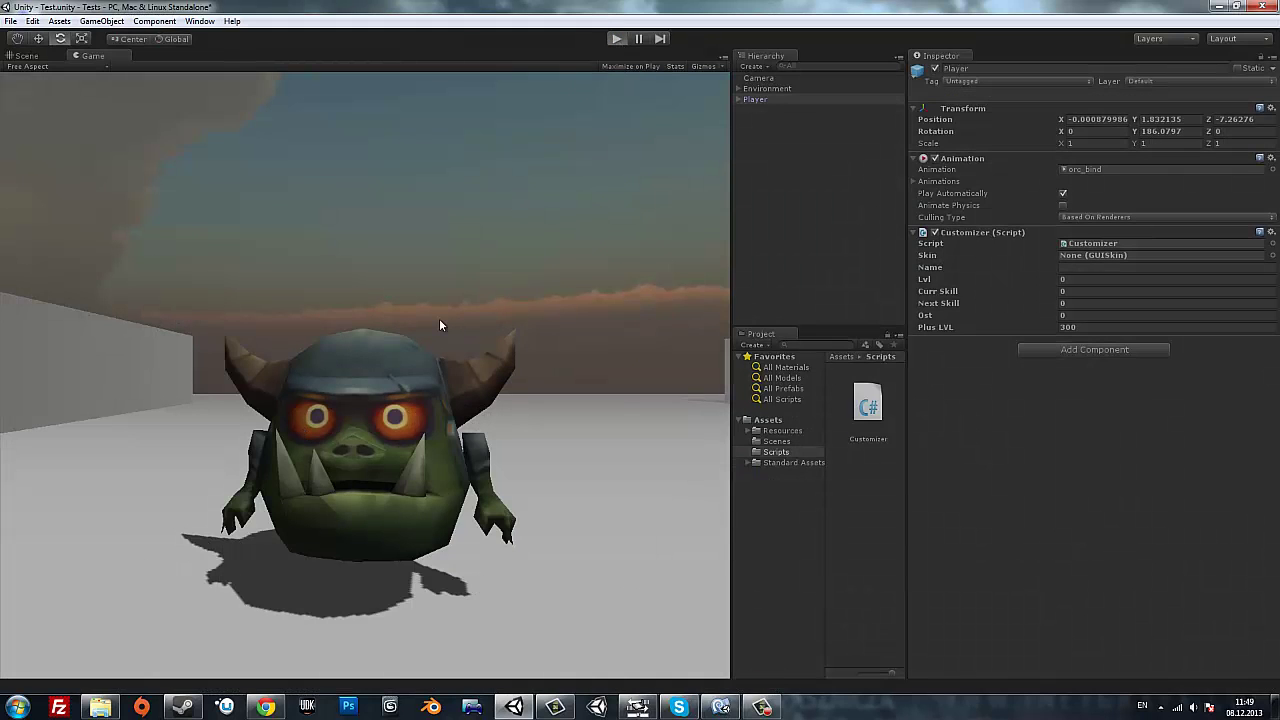
left_click(439, 325)
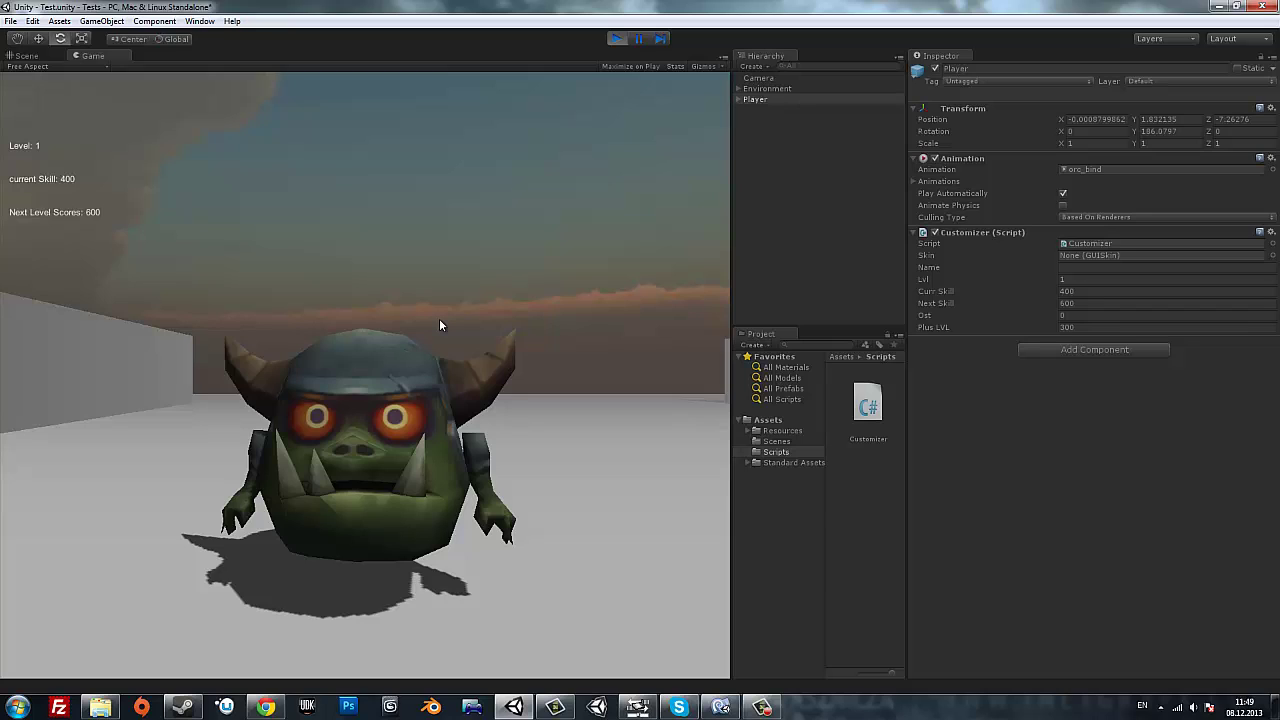
left_click(439, 320)
left_click(720, 707)
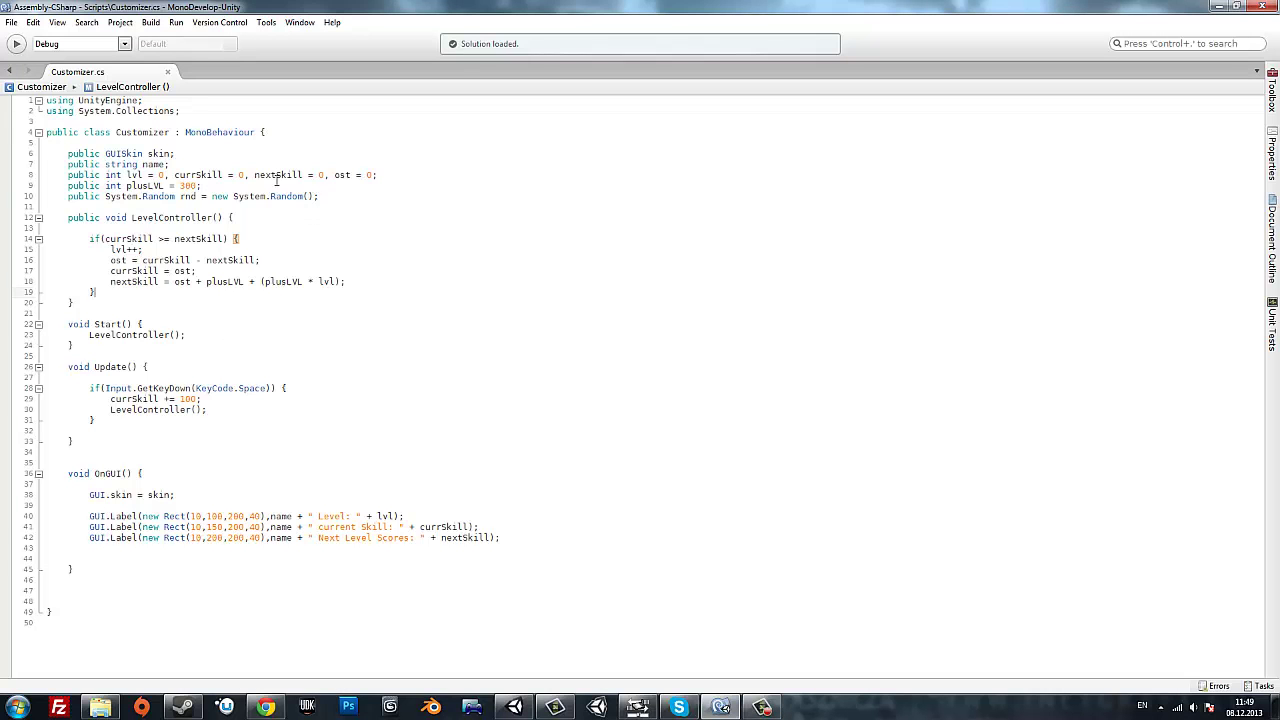
Move nextSkill and ost onto their own private int declaration line.
left_click(228, 185)
left_click(252, 175)
key("BackSpace")
key("BackSpace")
type(";")
key("Return")
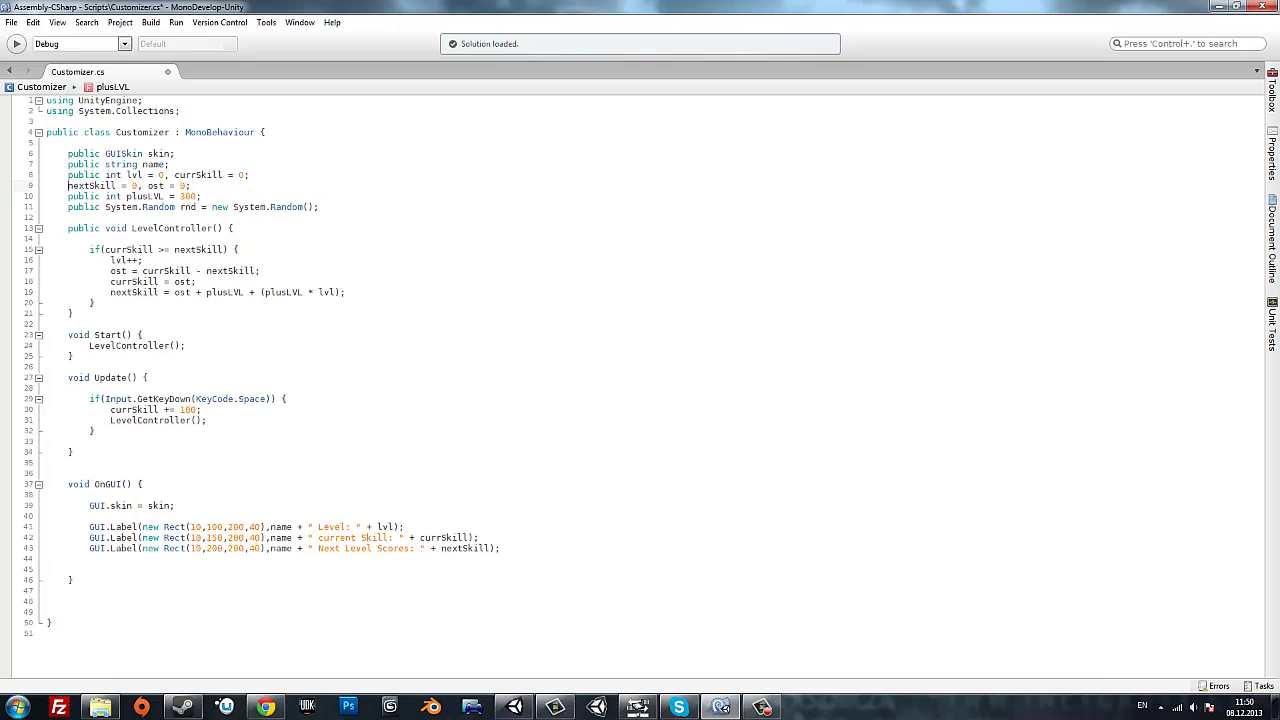
type("pri")
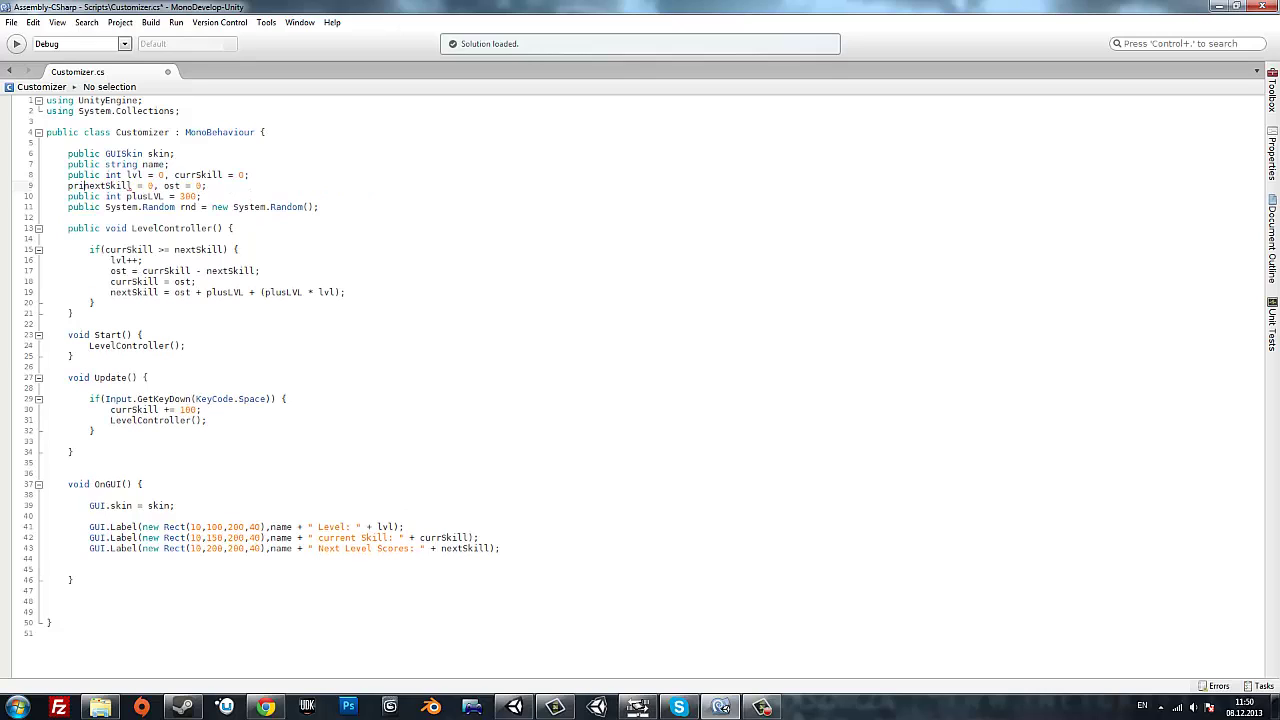
type("vate int")
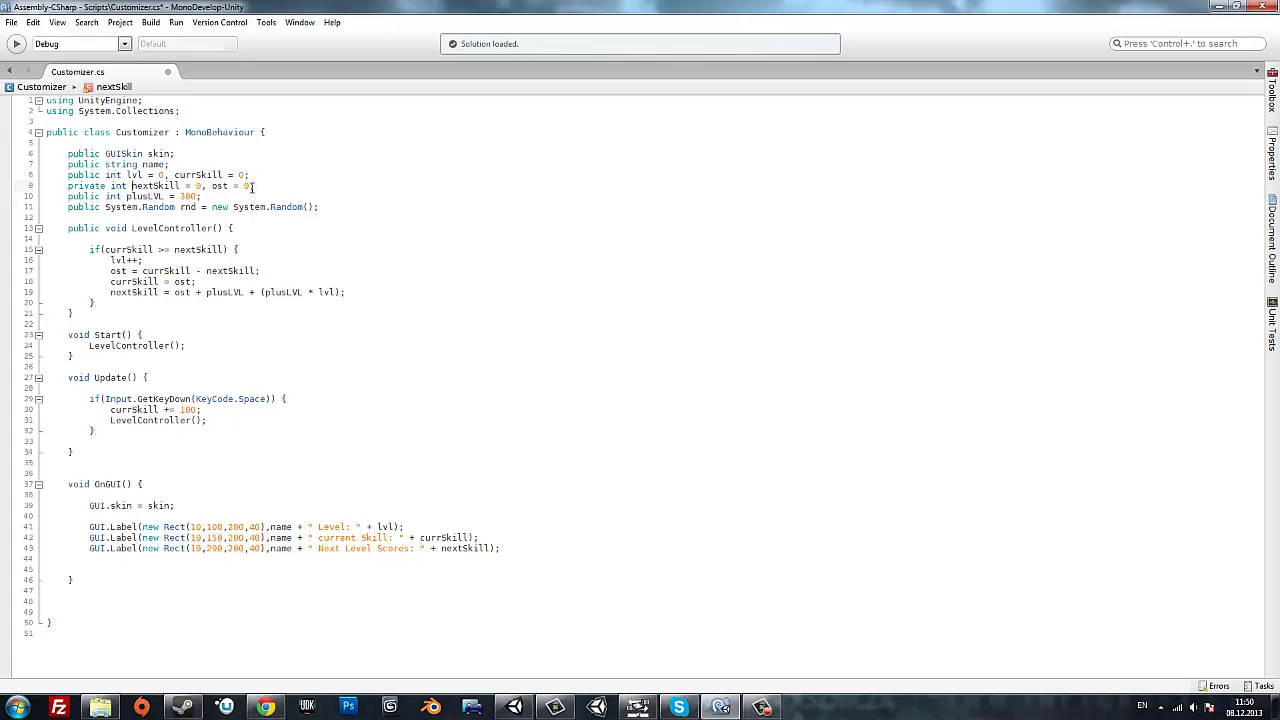
Add an increase = 50 field after plusLVL and use increase instead of 100 in Update.
left_click(206, 197)
key("Left")
type(", increa")
type("se")
type("= 0")
left_click(266, 197)
type("5")
left_click_drag(206, 197, 250, 199)
key("ctrl+c")
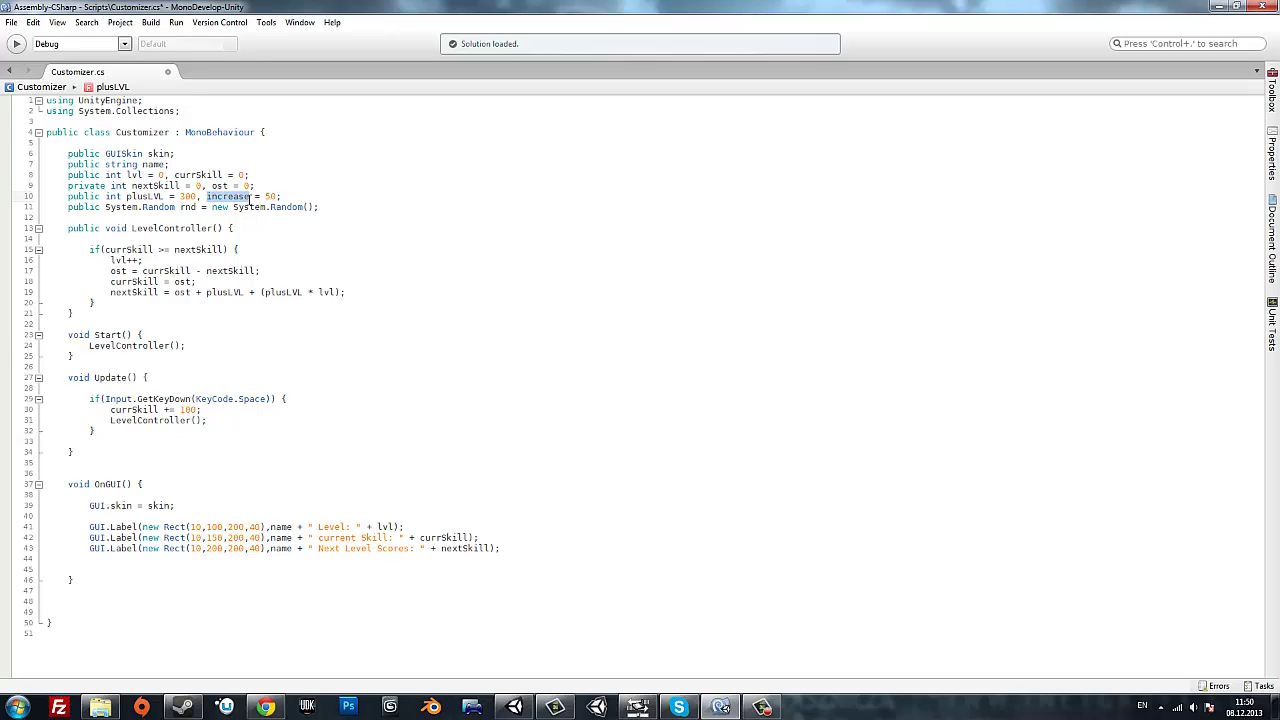
double_click(189, 410)
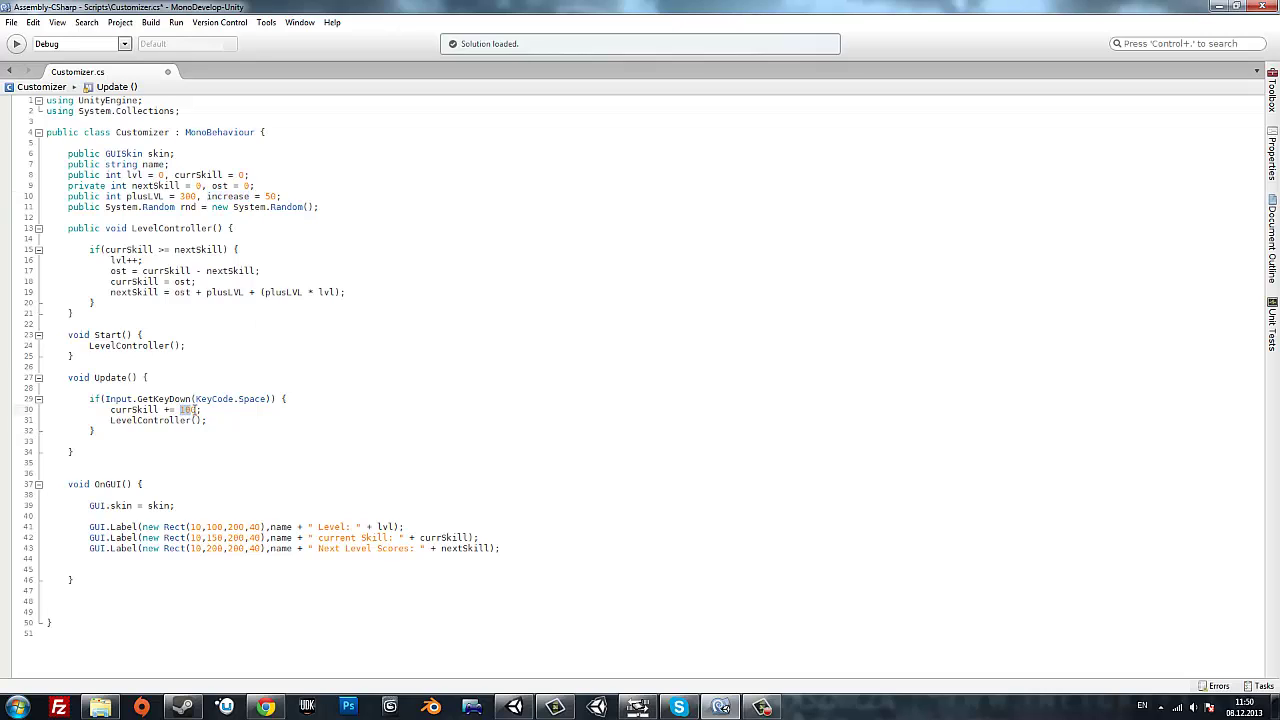
key("ctrl+v")
Set Increase to 110 in the Inspector and play until Level 3, current Skill 90, Next Level Scores 1290.
left_click(1218, 6)
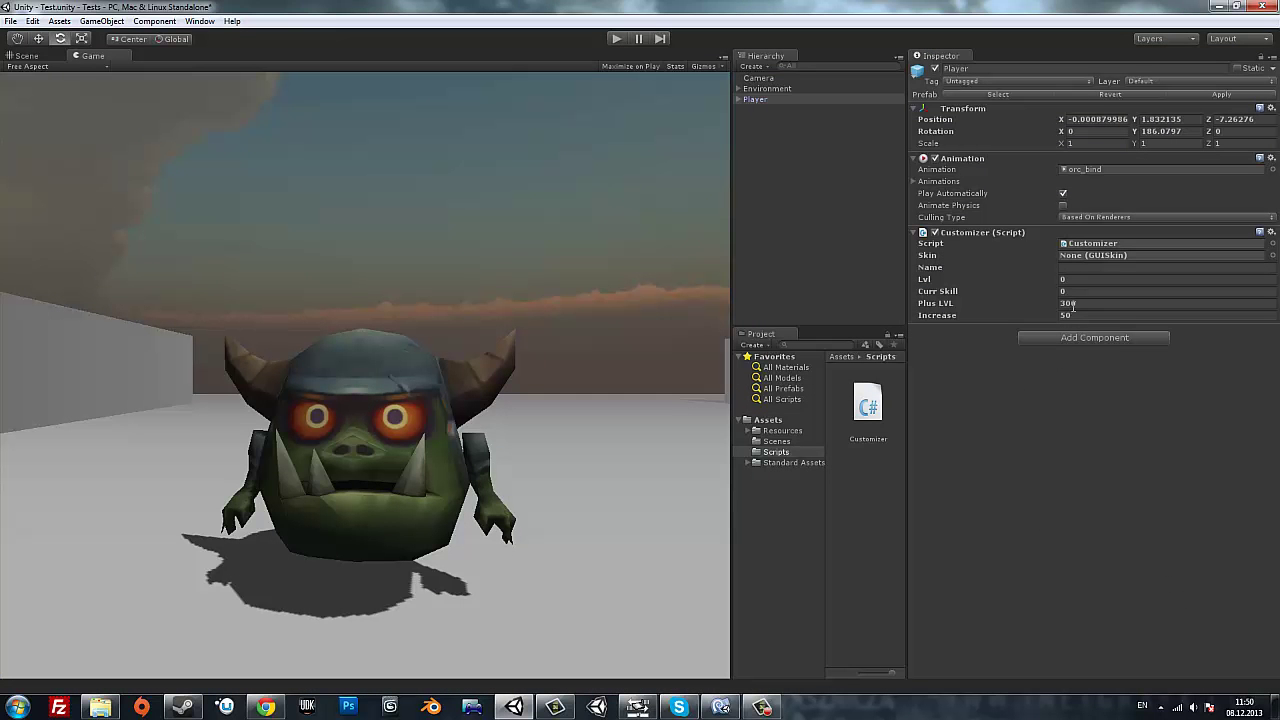
left_click(1073, 315)
type("76")
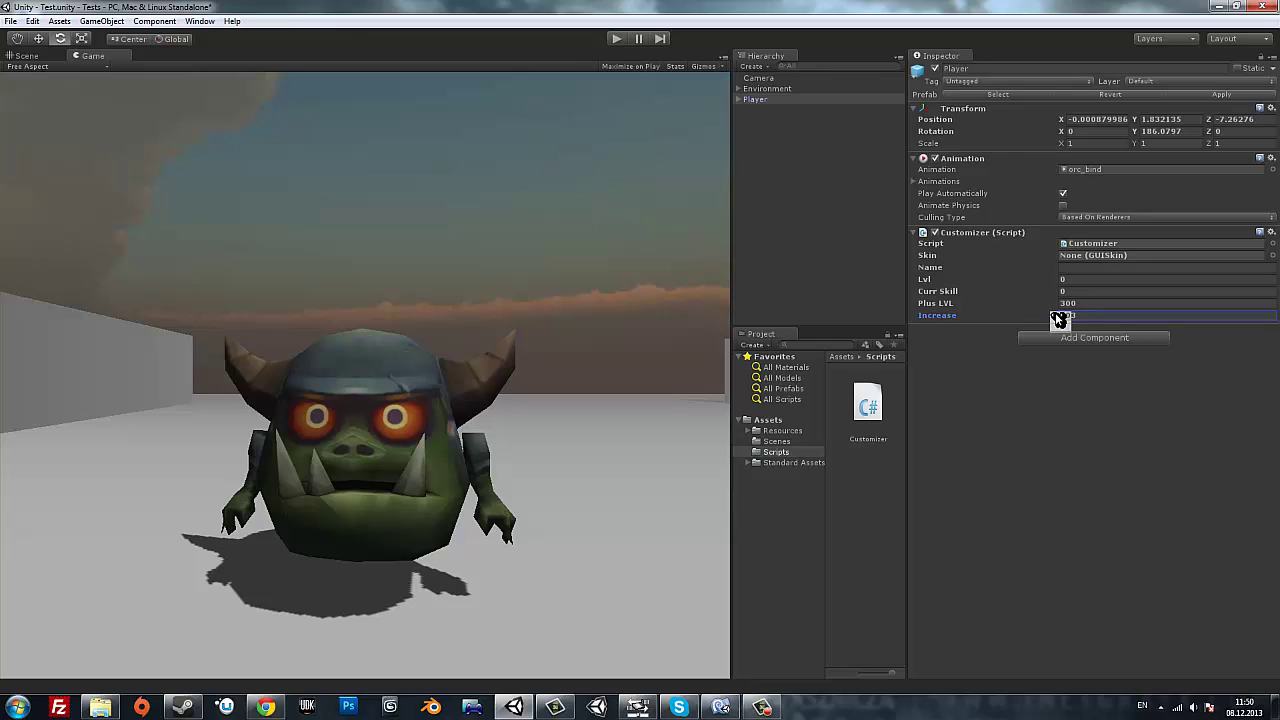
left_click_drag(1063, 318, 1067, 315)
left_click(616, 40)
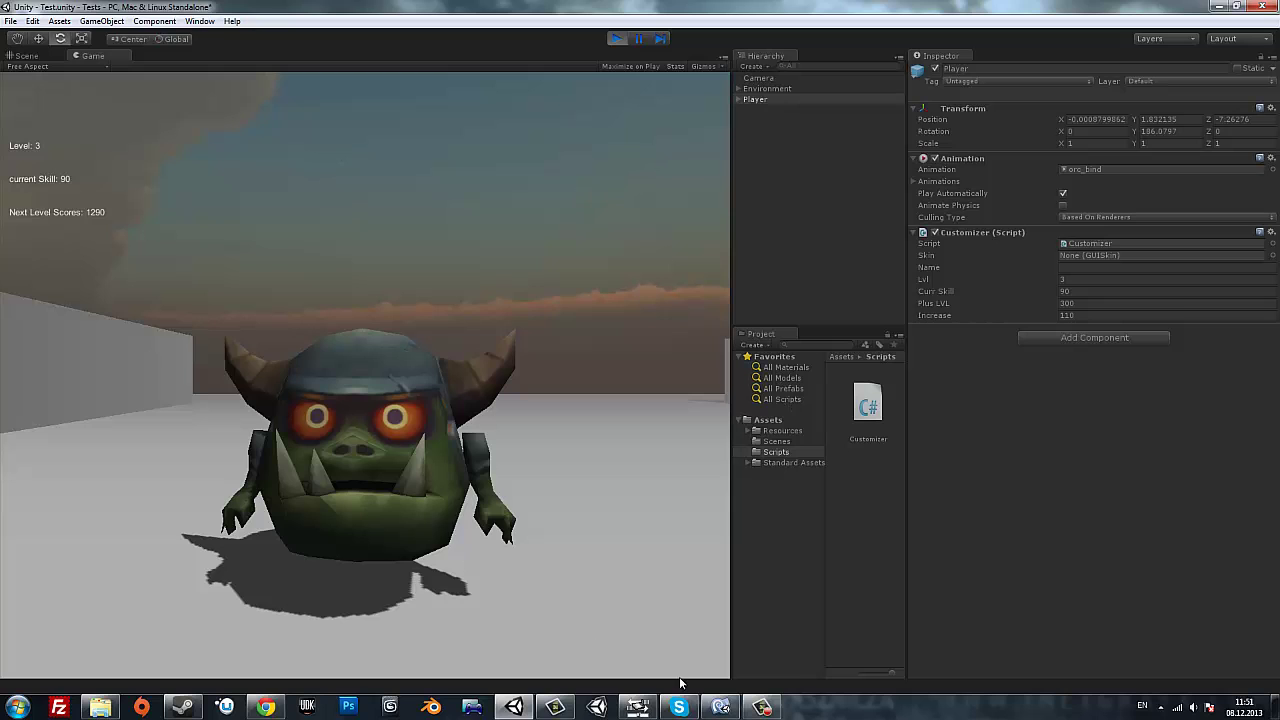
left_click(614, 38)
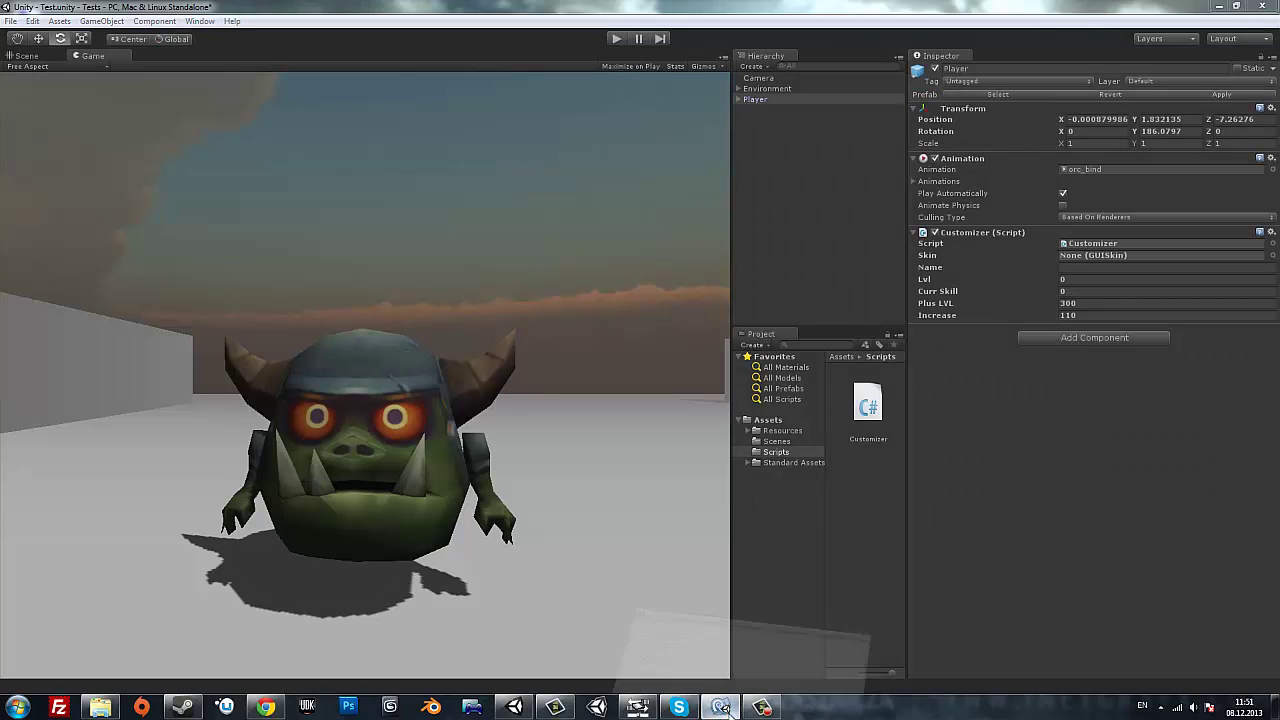
In Customizer.cs, change the Level, Skill and Next Level labels from GUI.Label to GUILayout.Label.
left_click(720, 707)
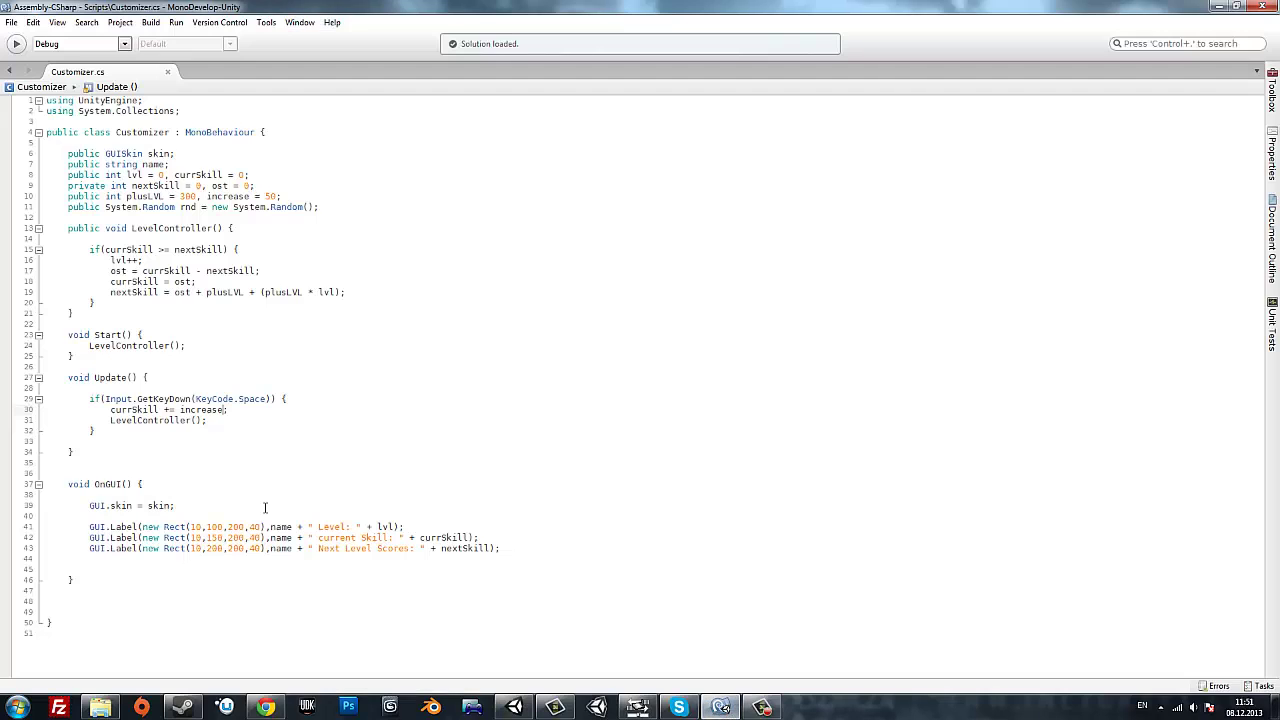
left_click(107, 527)
type("La")
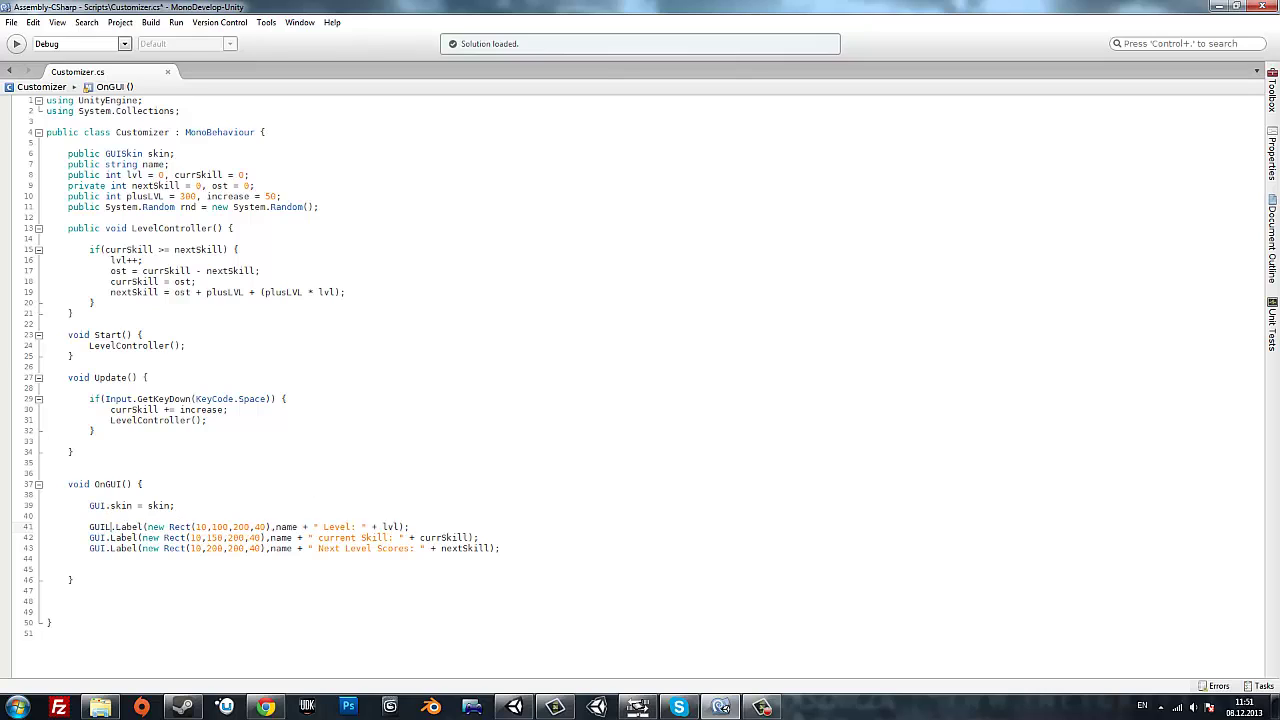
type("yout")
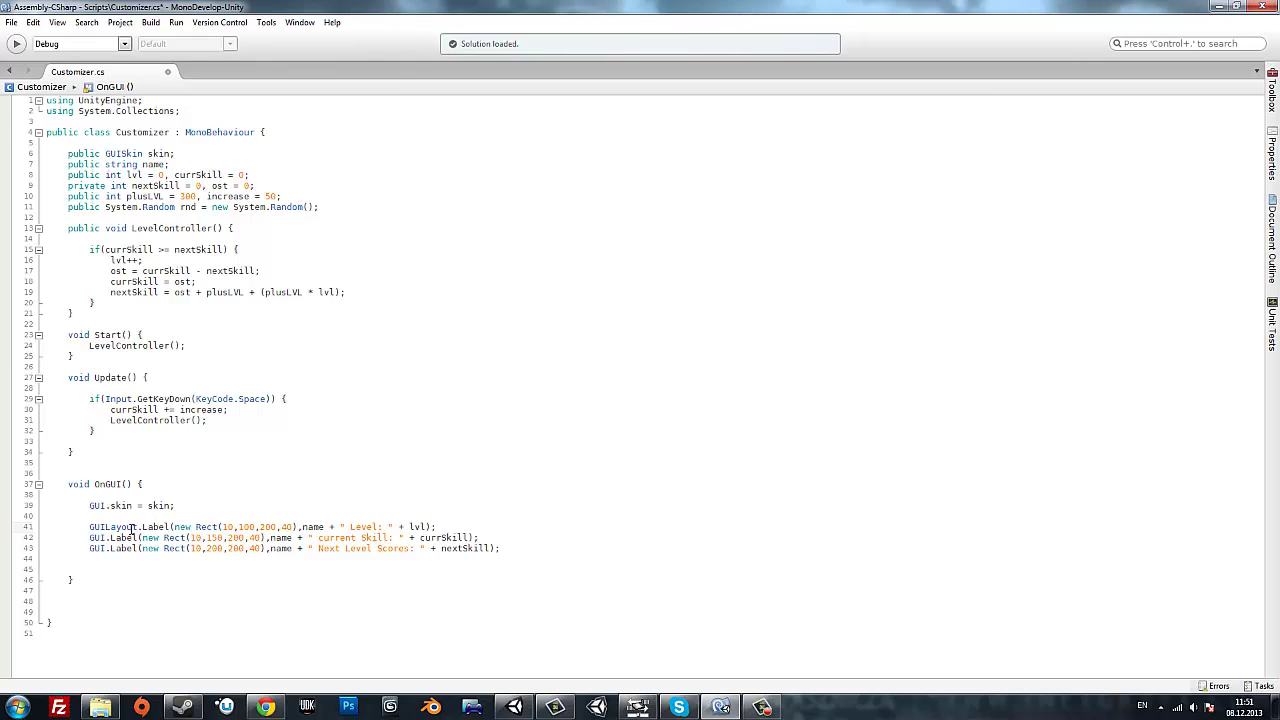
mouse_move(138, 527)
left_mouse_down()
mouse_move(89, 527)
mouse_move(105, 548)
left_mouse_up()
type("GUILayout")
type("GUILayout")
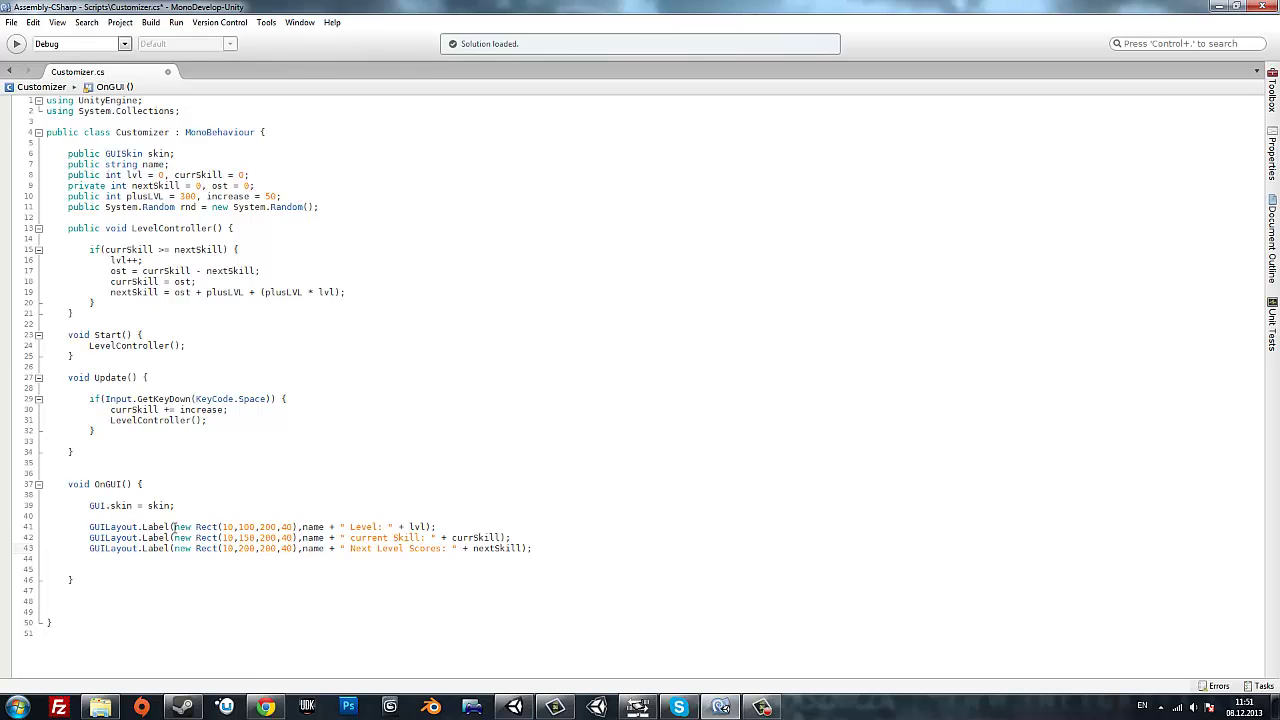
Delete the 'new Rect(...)' arguments from the Level and Skill labels, then start on the Next Level label.
mouse_move(174, 527)
left_mouse_down()
mouse_move(343, 527)
mouse_move(301, 527)
left_mouse_up()
key("Delete")
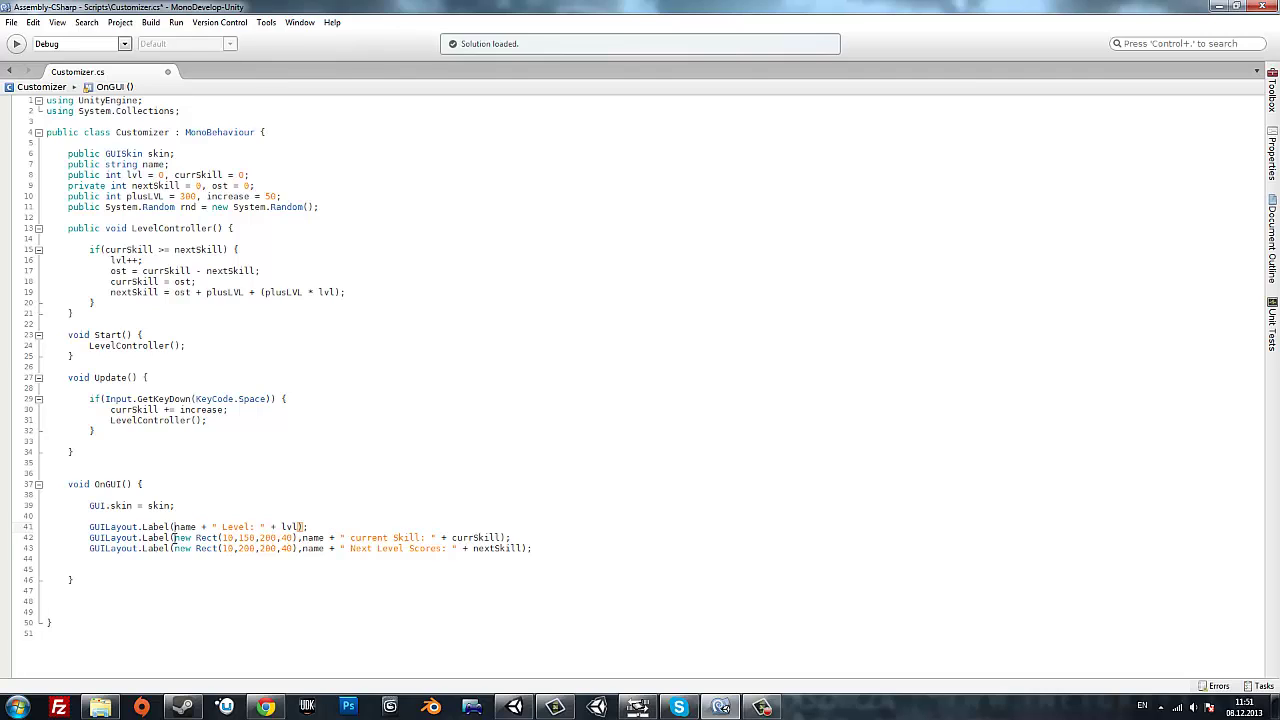
left_click_drag(222, 538, 303, 538)
key("Delete")
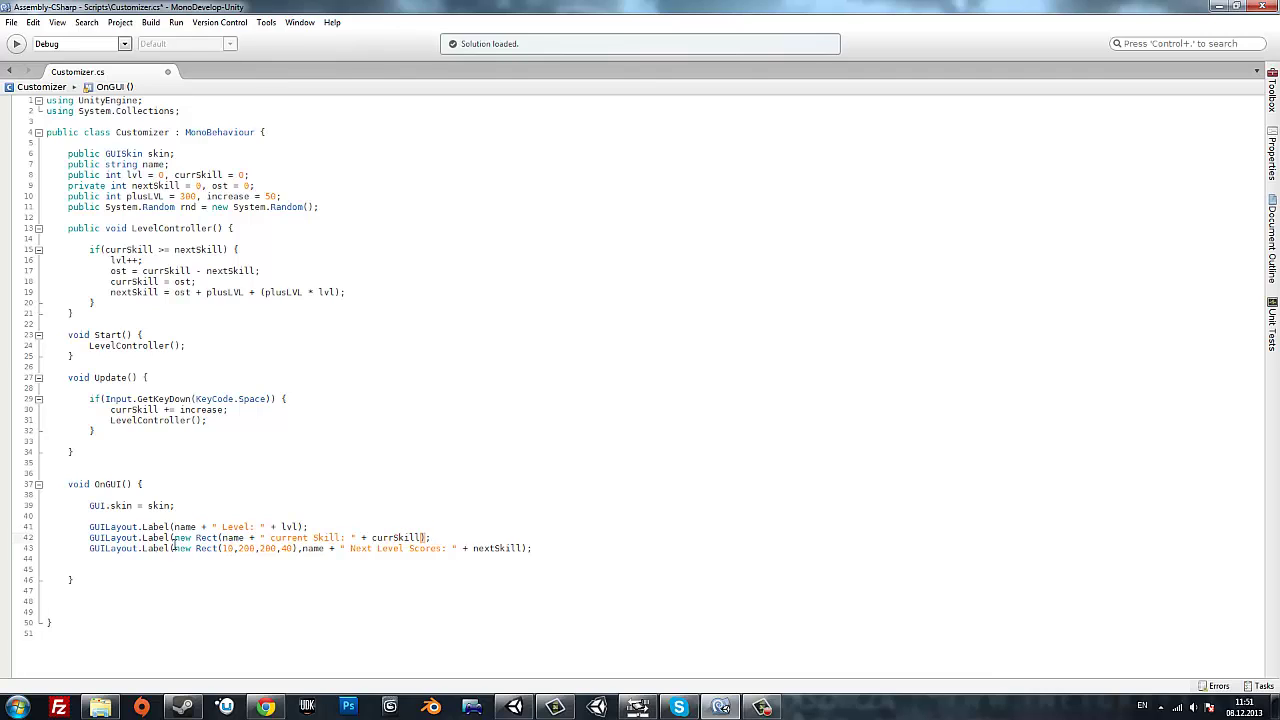
left_click_drag(174, 538, 301, 549)
key("Delete")
key("Delete")
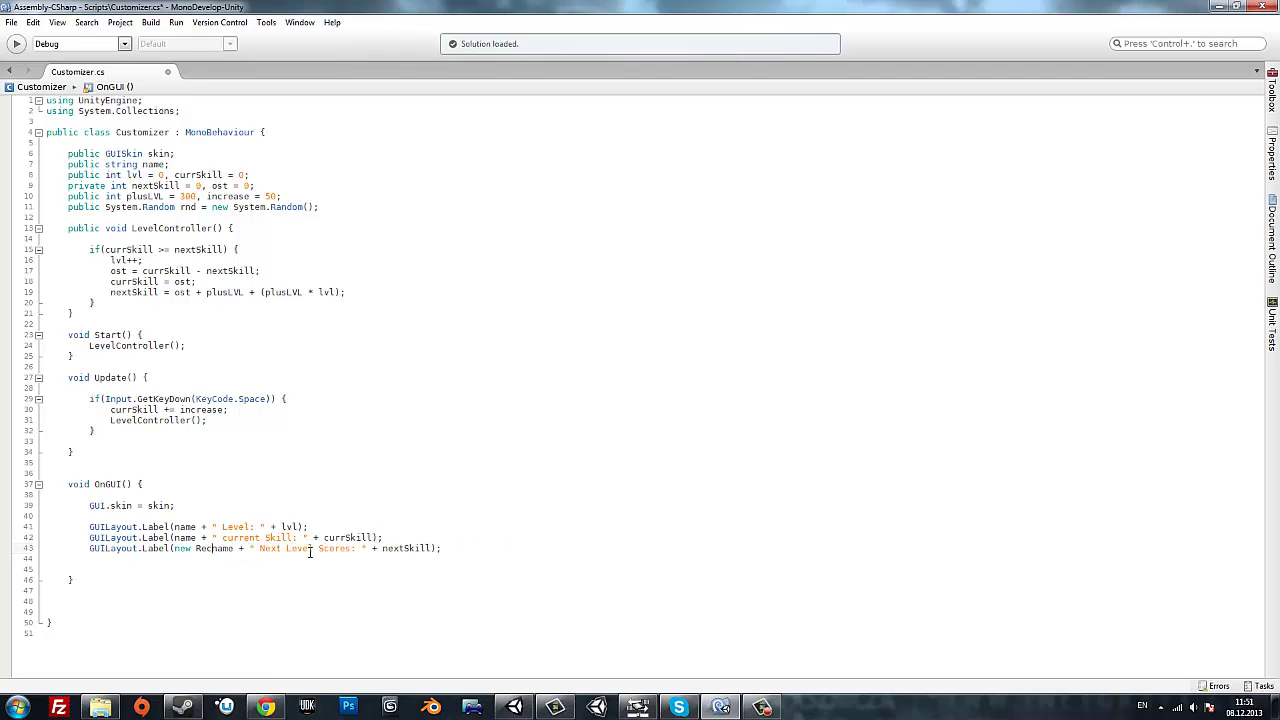
left_click_drag(212, 549, 174, 548)
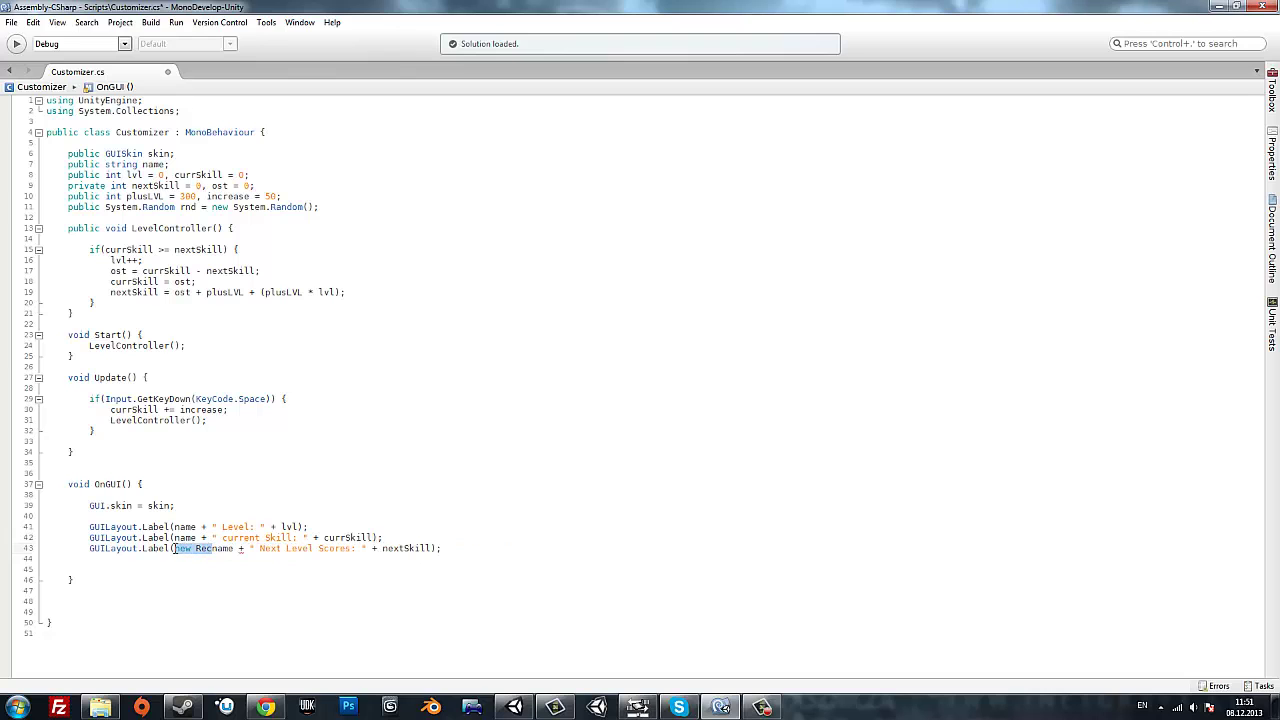
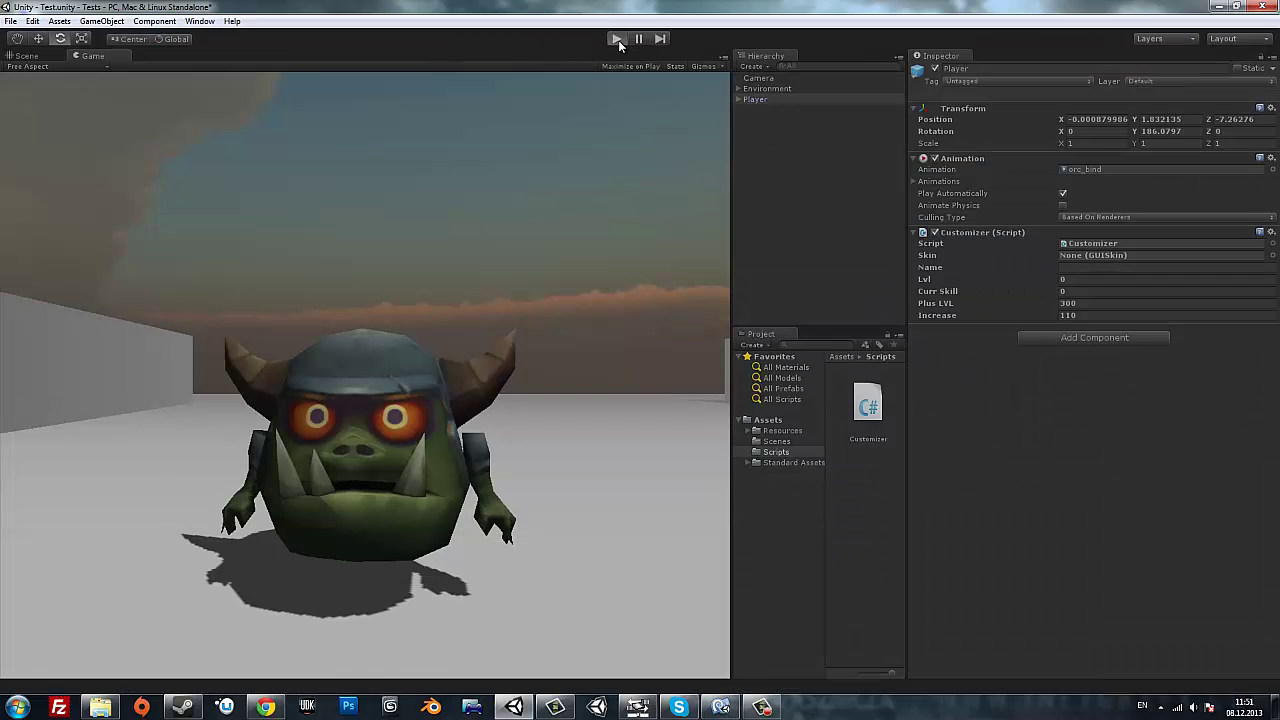
left_click(618, 40)
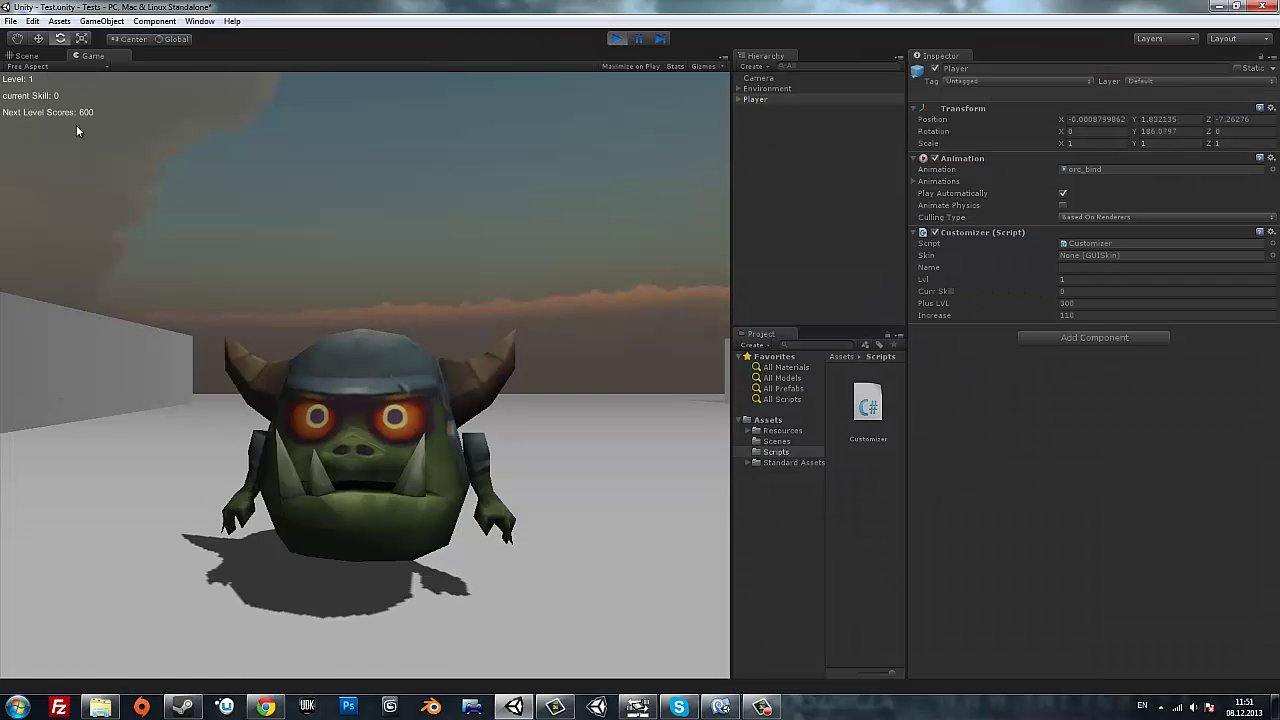
Play the scene, enter 'Criss' as the Customizer Name, stop play and return to Customizer.cs.
left_click(720, 707)
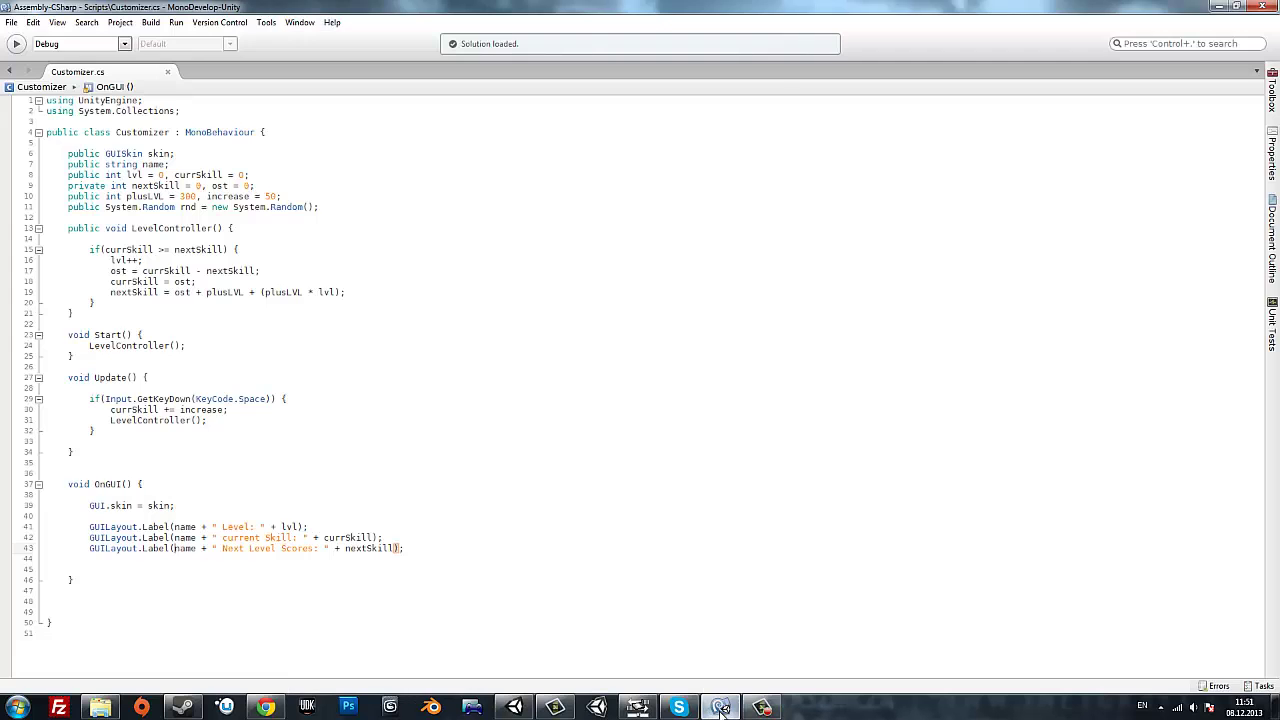
left_click(720, 707)
left_click(1082, 268)
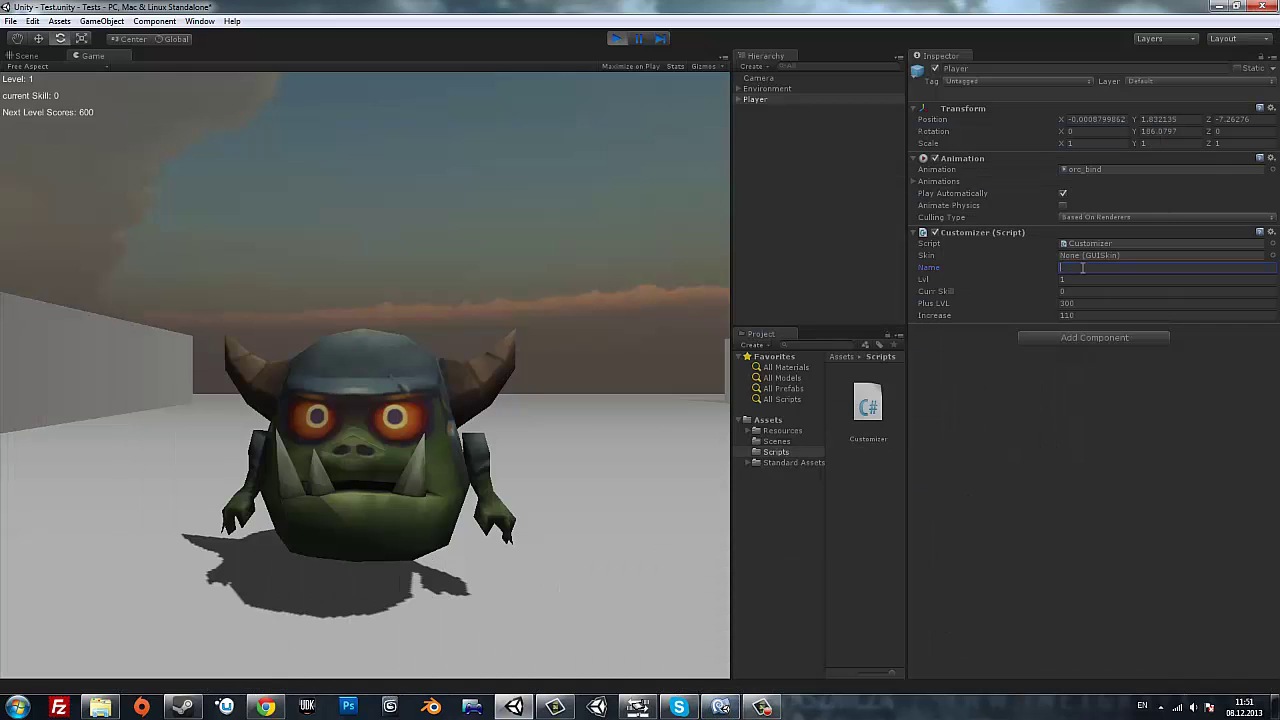
type("Criss")
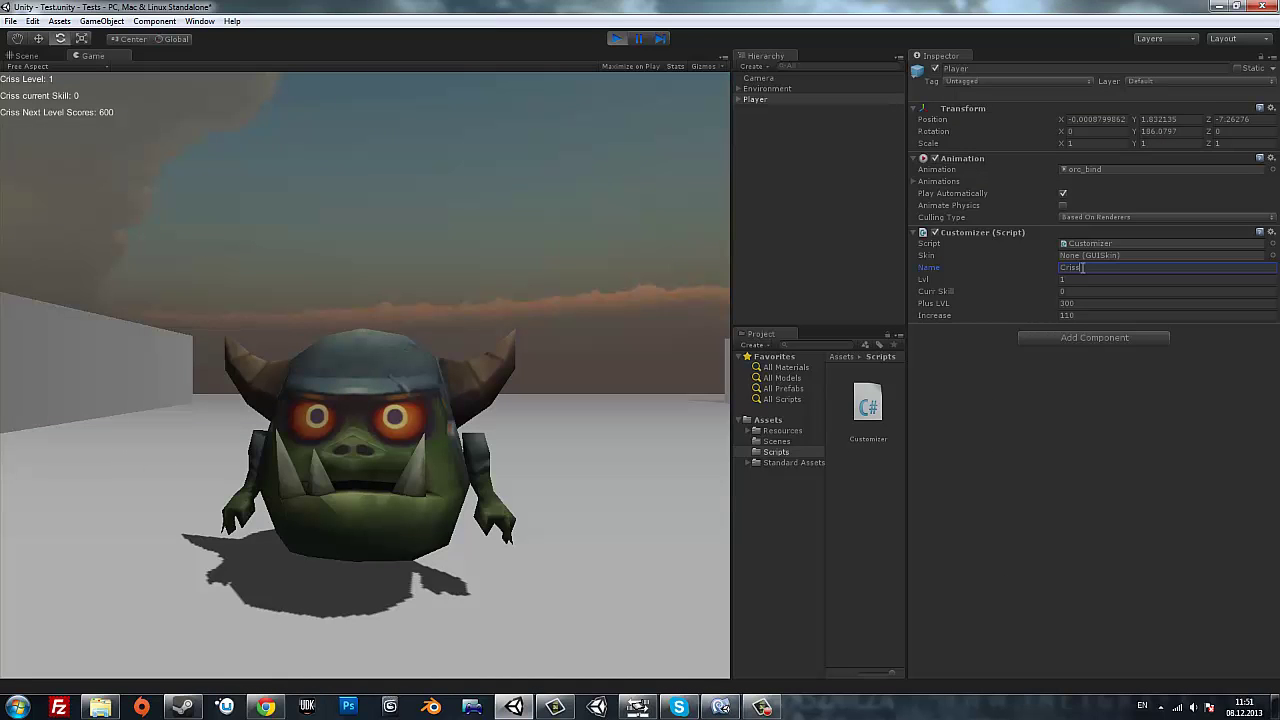
left_click(616, 38)
left_click(720, 707)
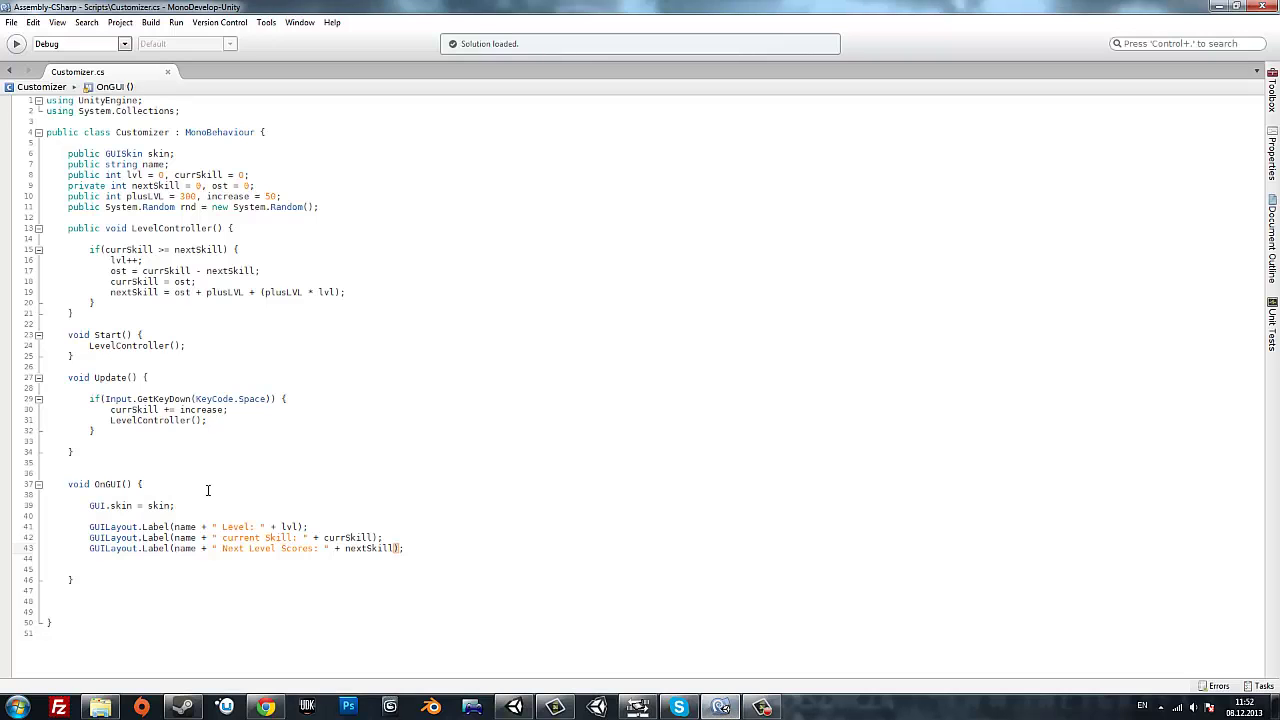
Below GUI.skin, add name = GUI.TextField(new Rect(Screen.width-300,10,250,40), name, maxNameLength).
left_click(181, 505)
key("Return")
key("Return")
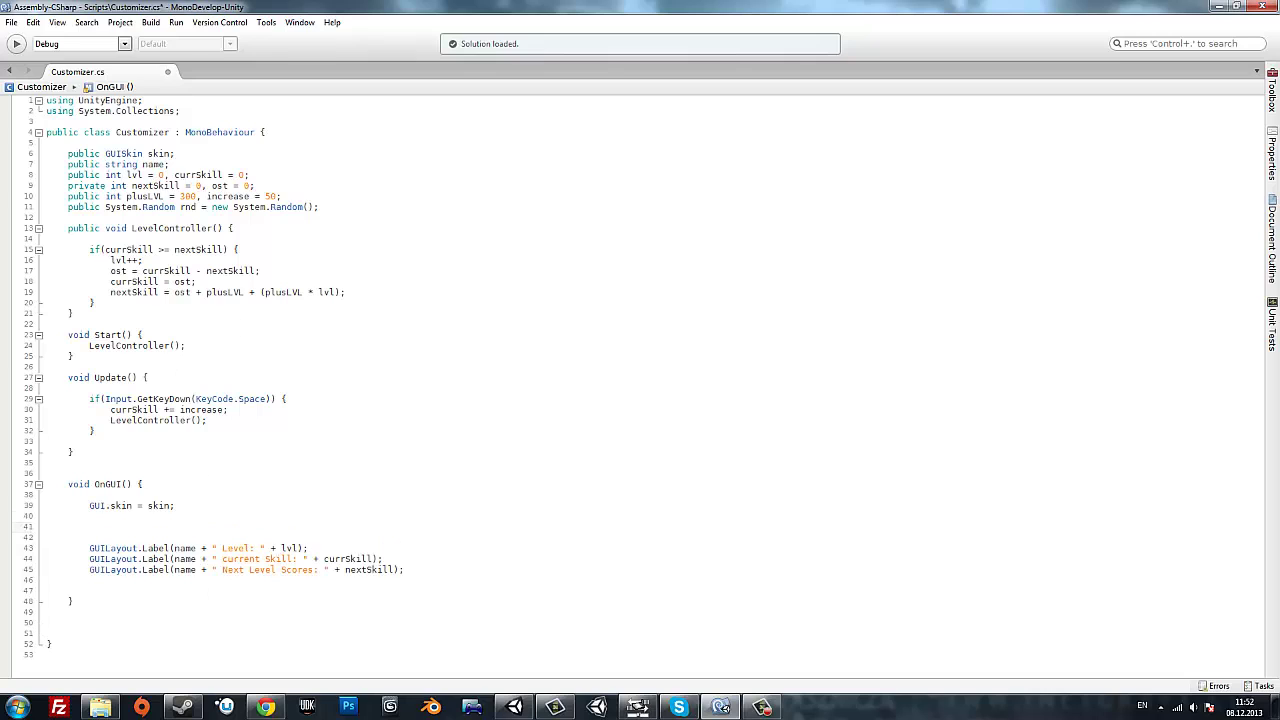
type("na")
type("me =")
left_click(762, 707)
type("GUI.Te")
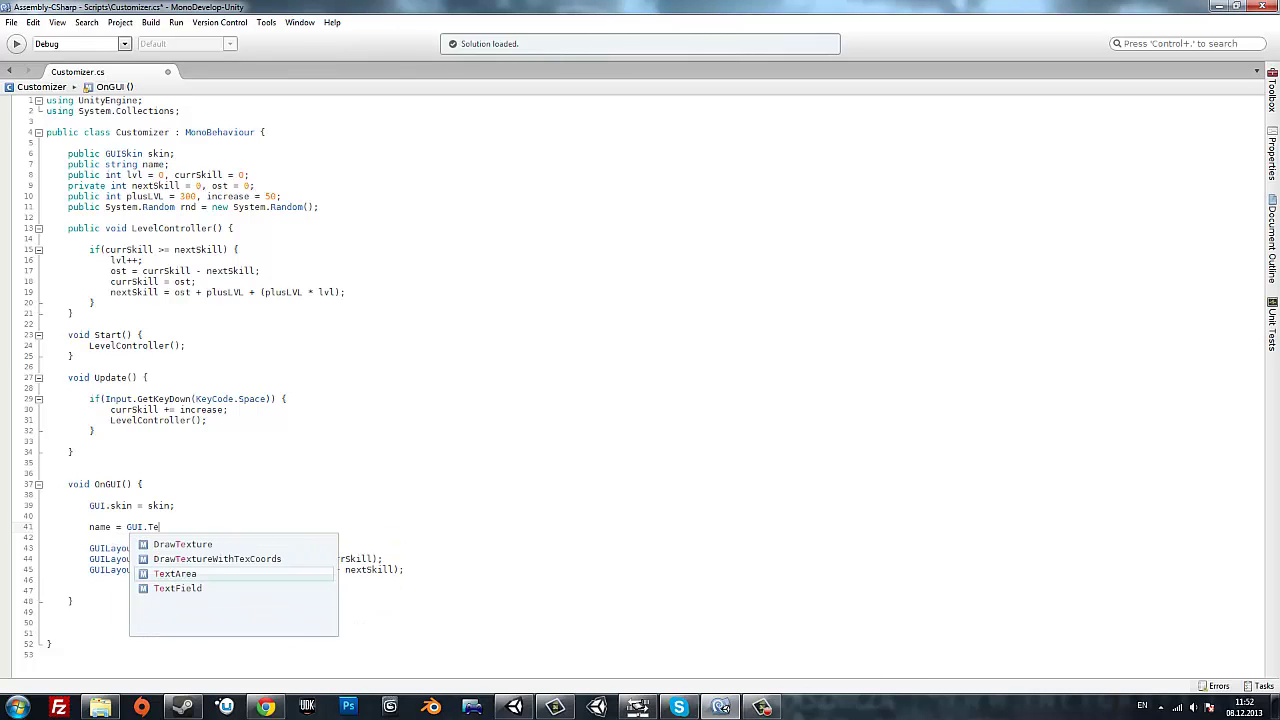
type("x")
key("Down")
key("Return")
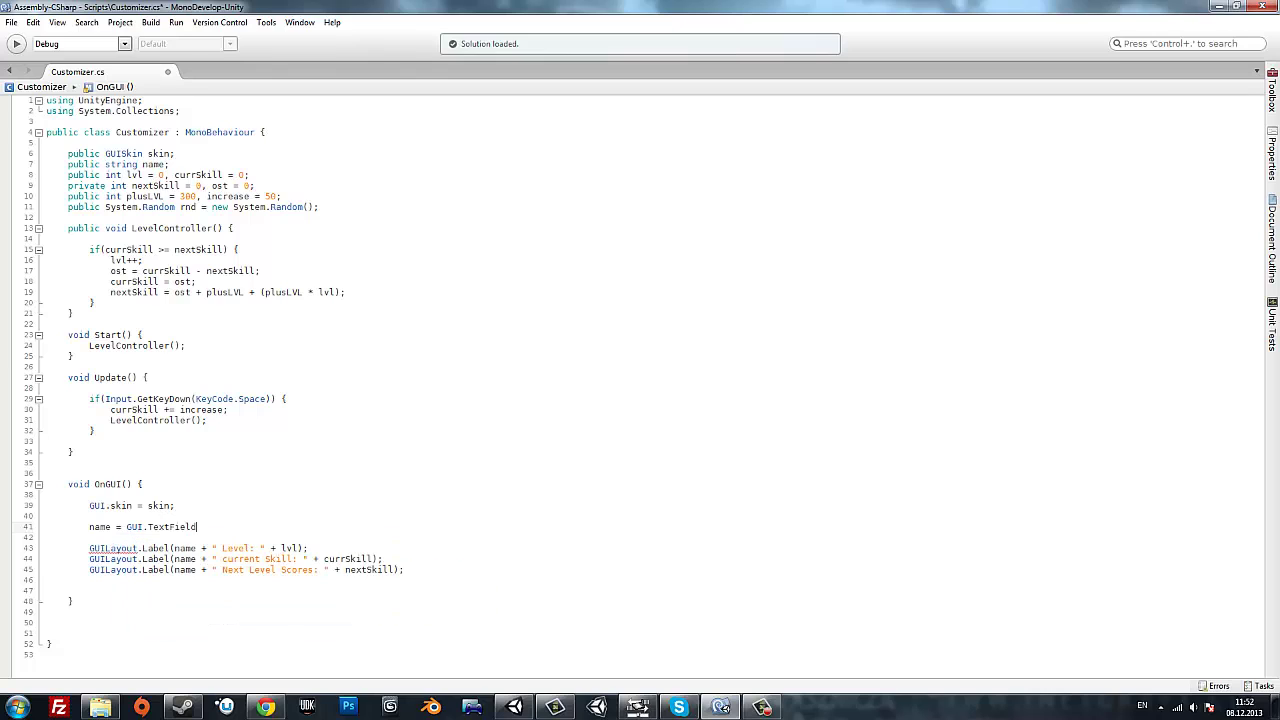
type("(")
type(");")
key("Left")
key("Left")
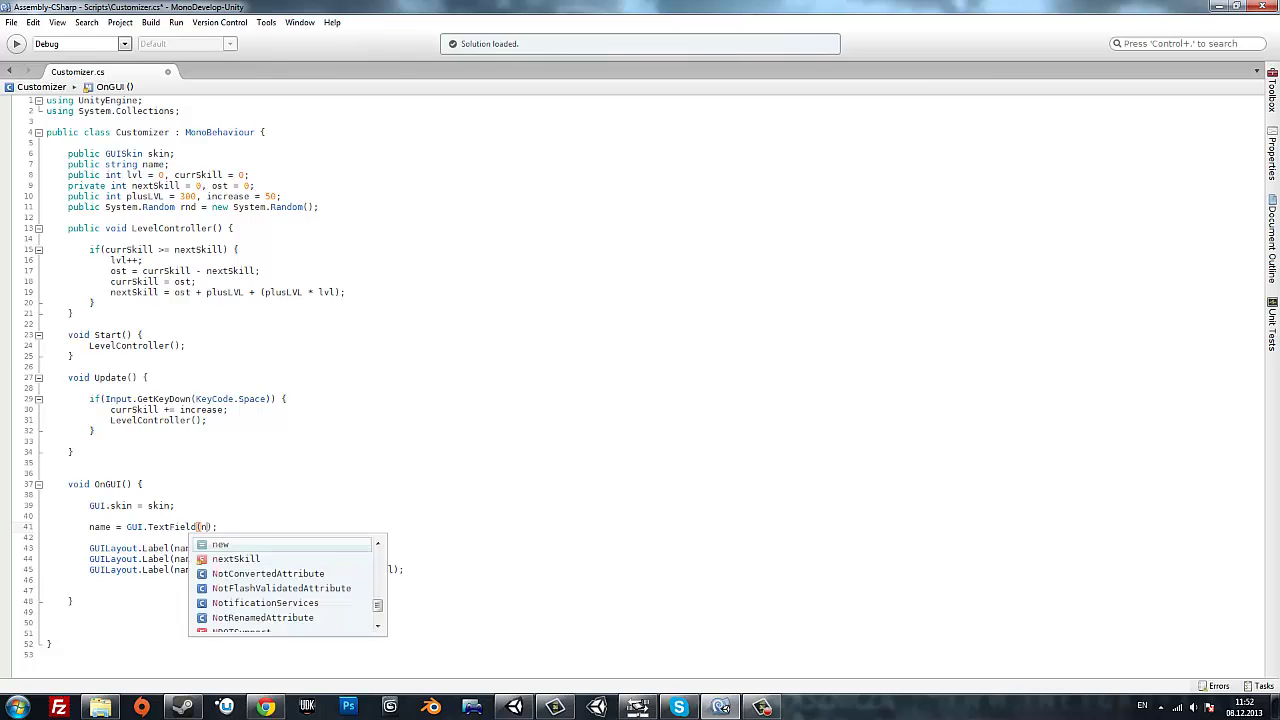
type("new")
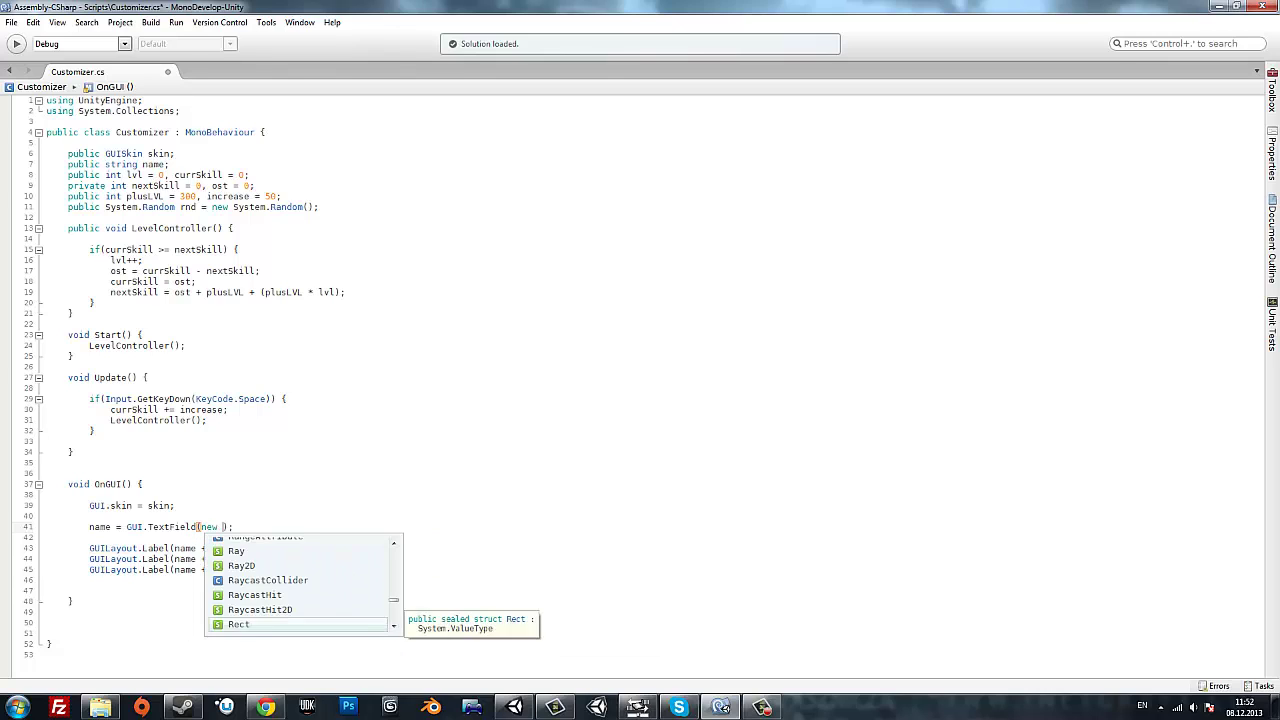
type(" Rect(Sc")
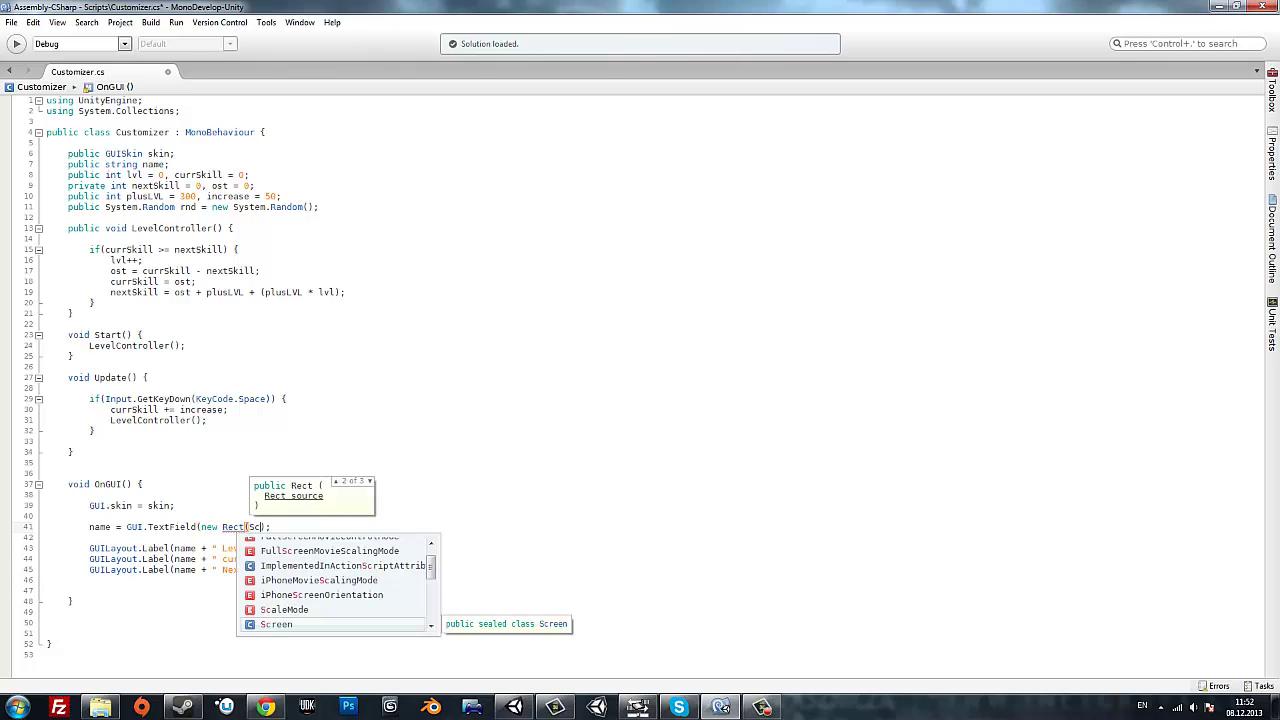
type("reen.width-")
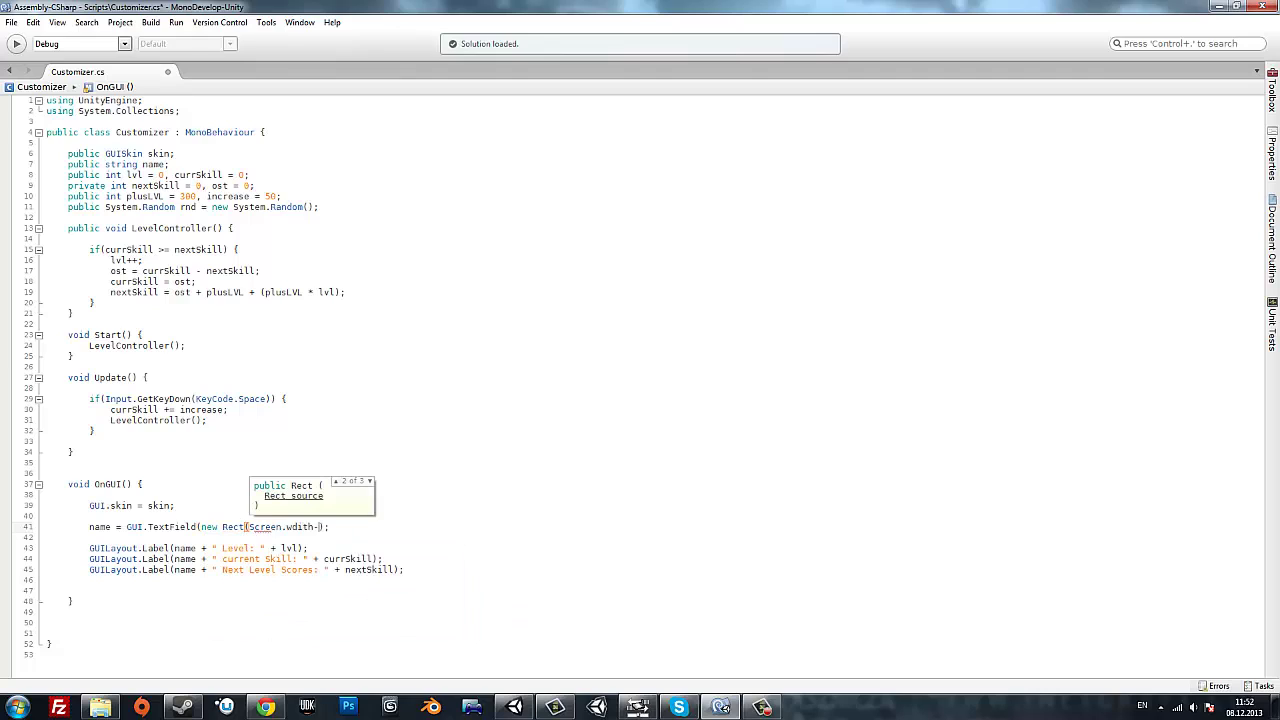
type("300")
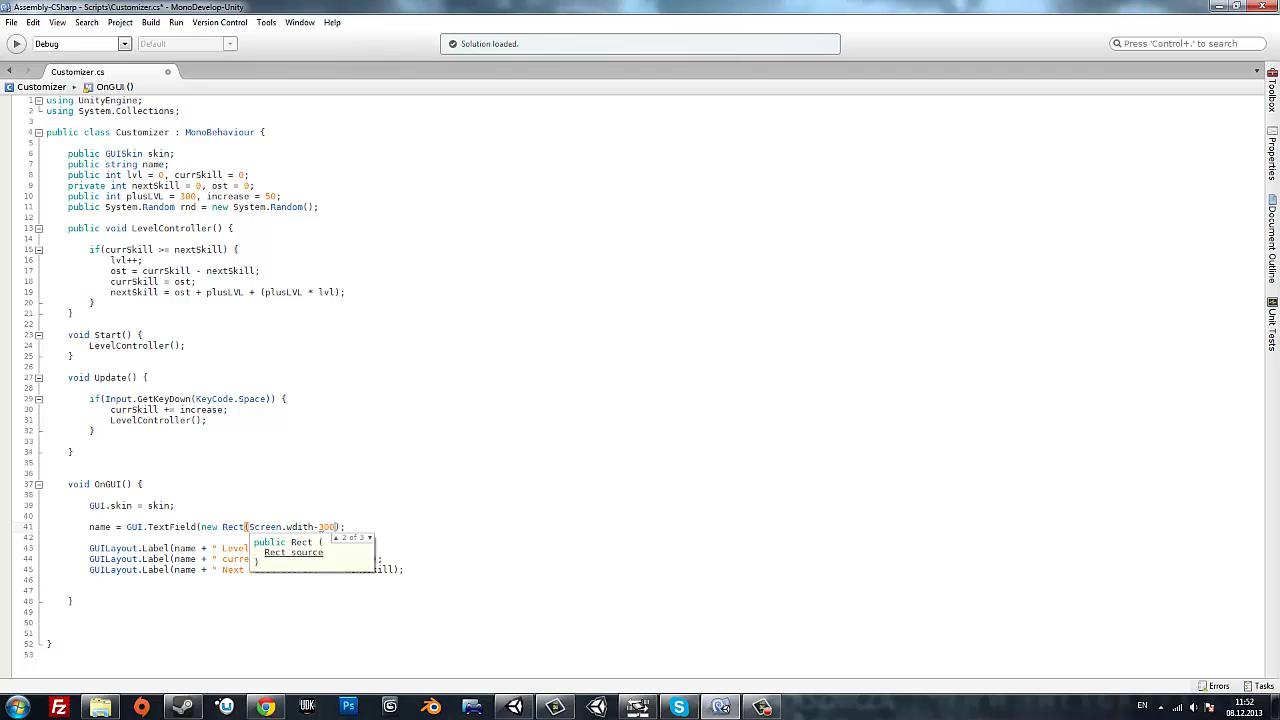
type(",10")
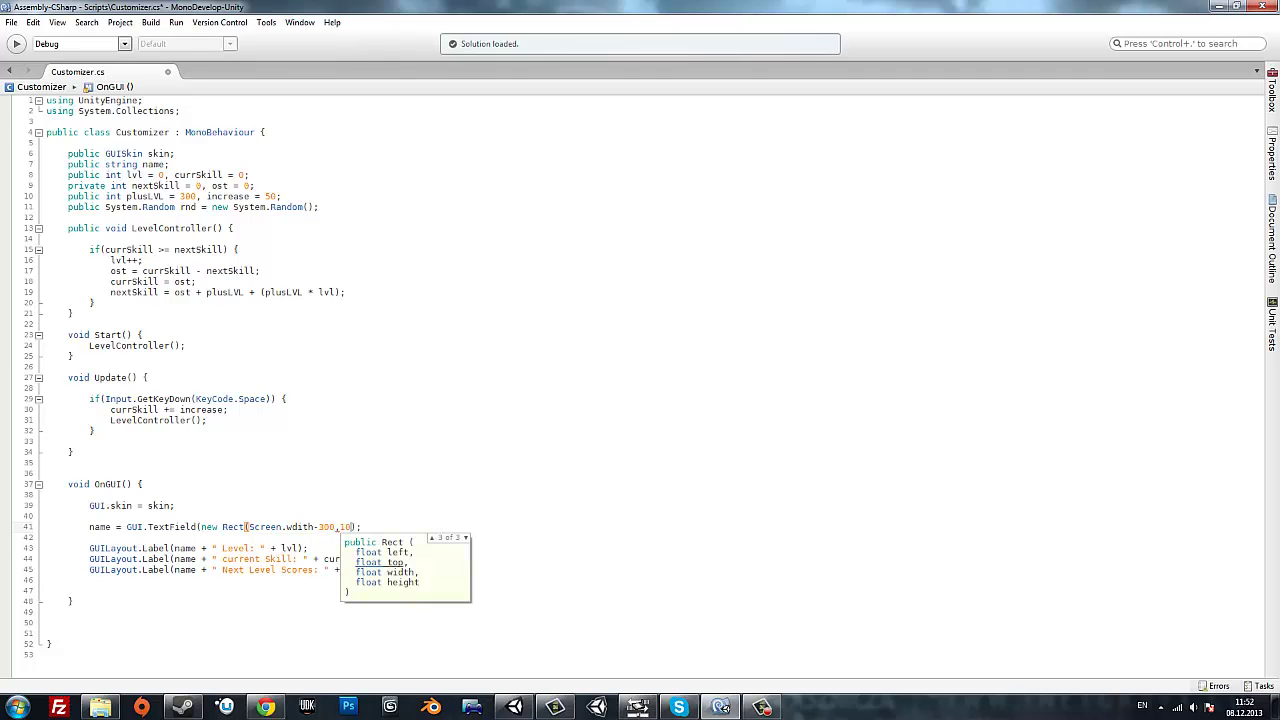
type(",2")
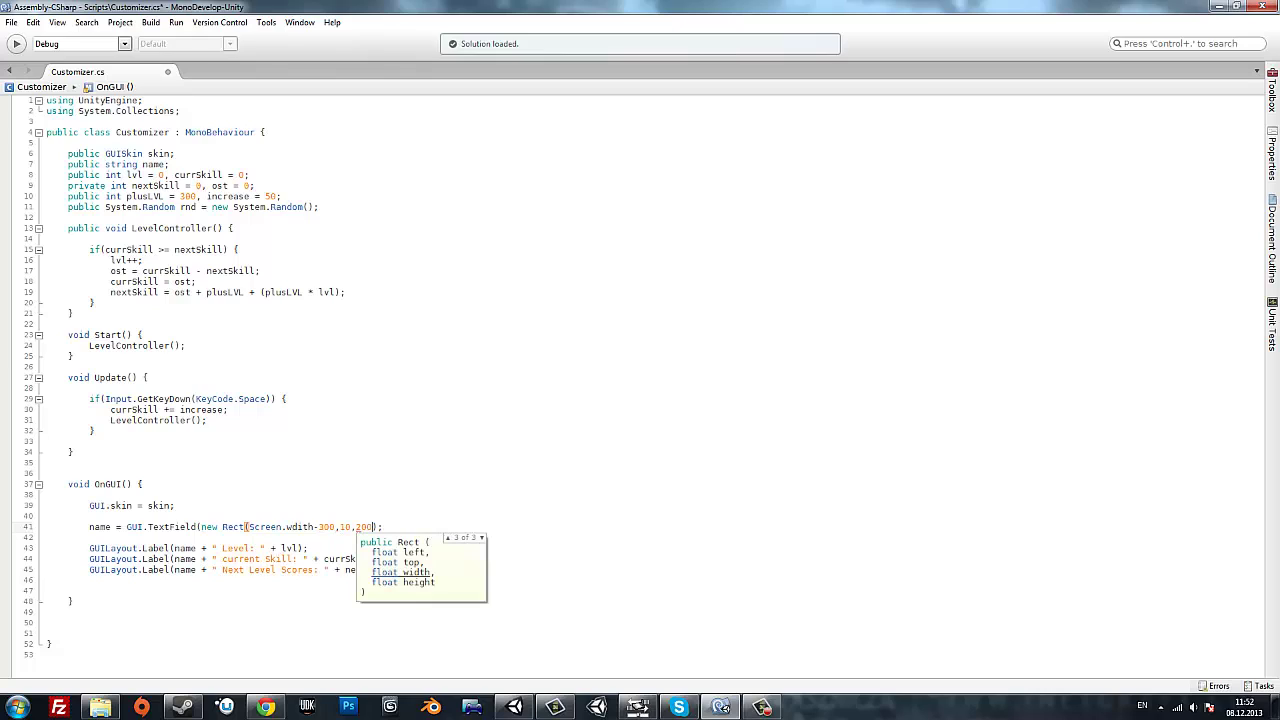
type("50,")
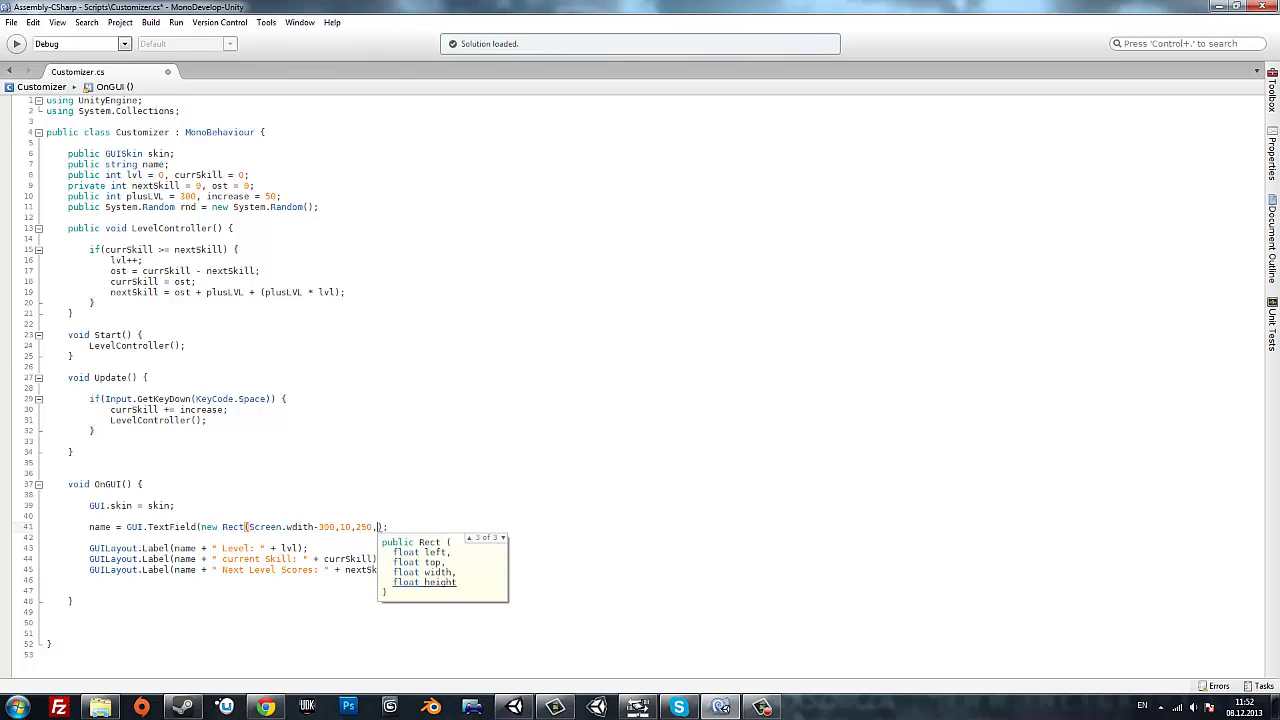
type("40")
type("),n")
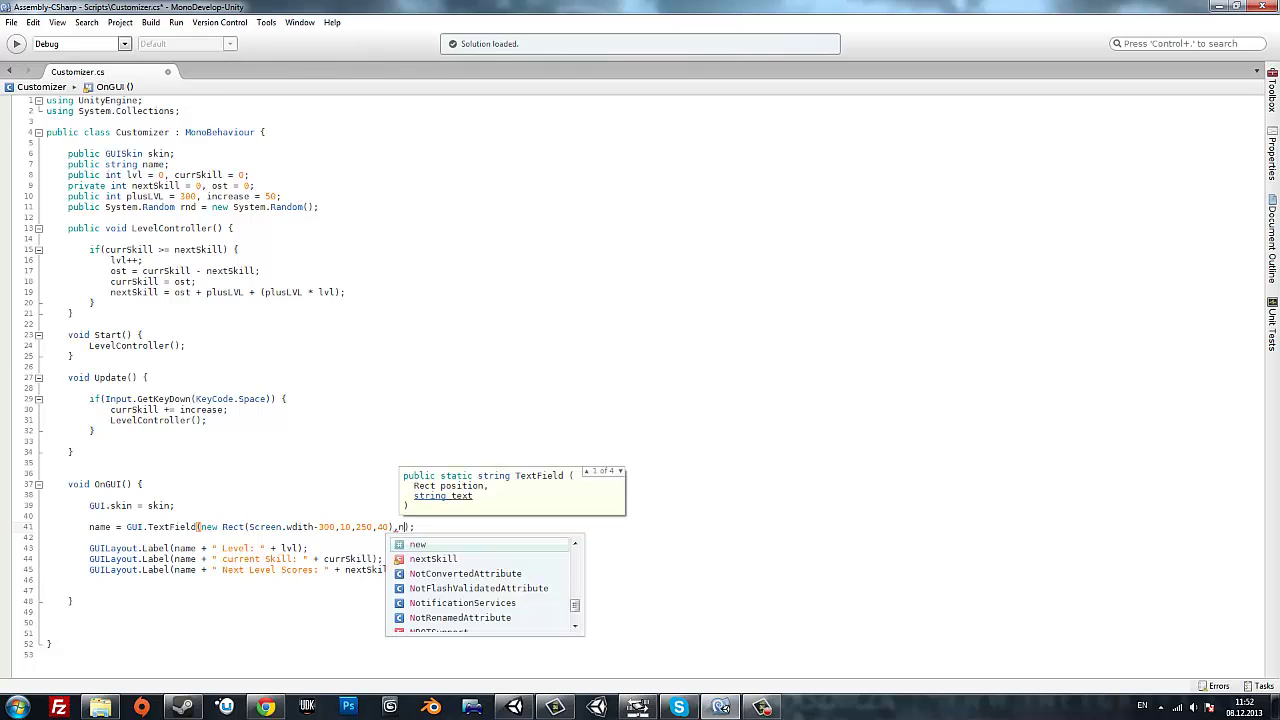
type("e")
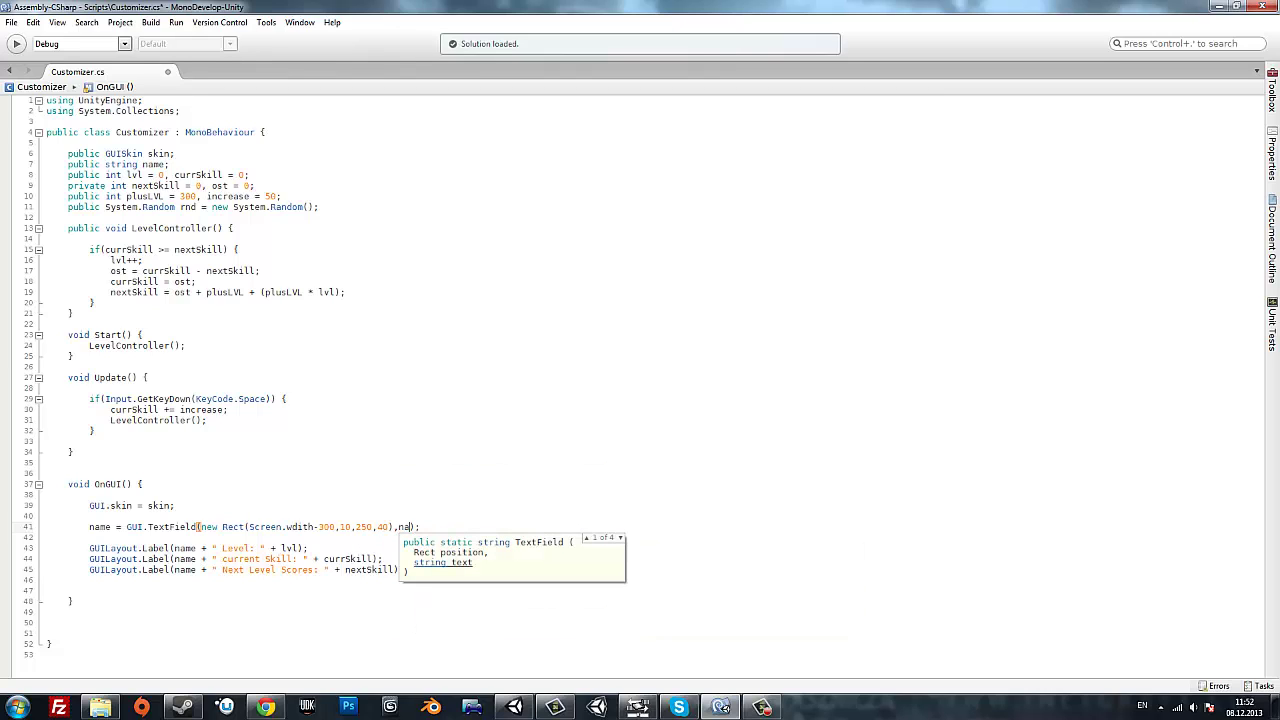
type("me")
key("Up")
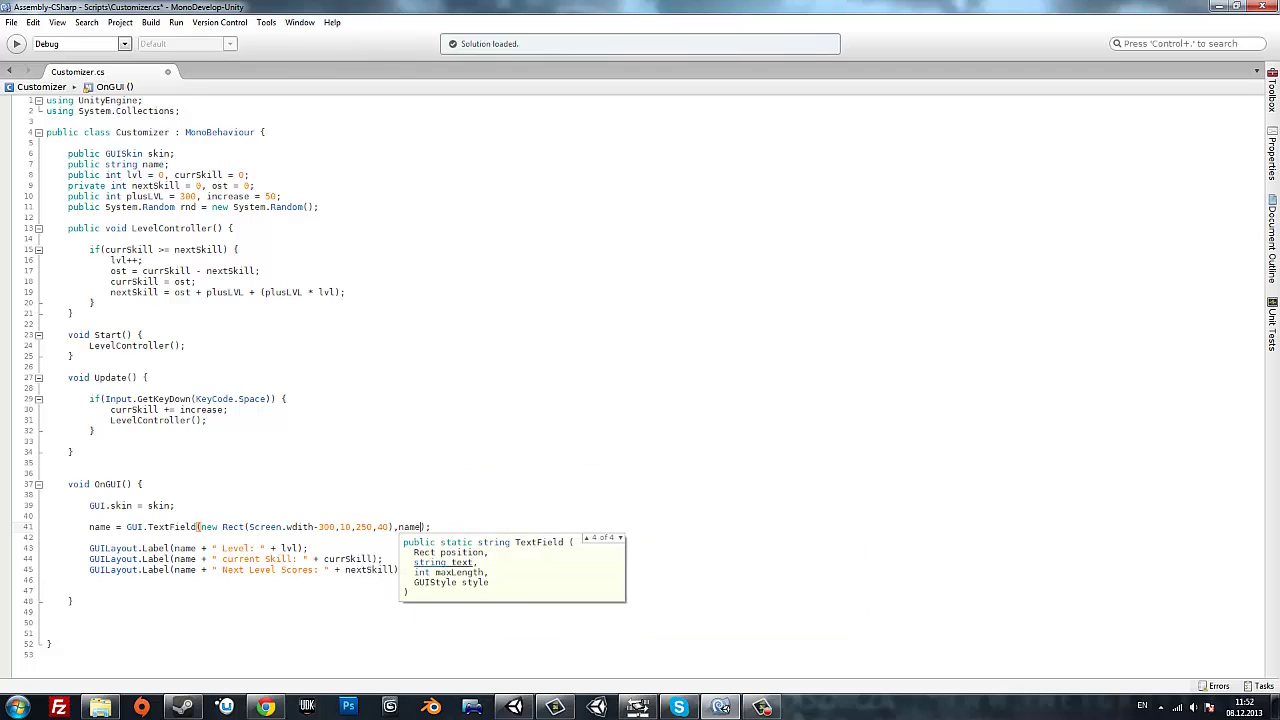
key("Up")
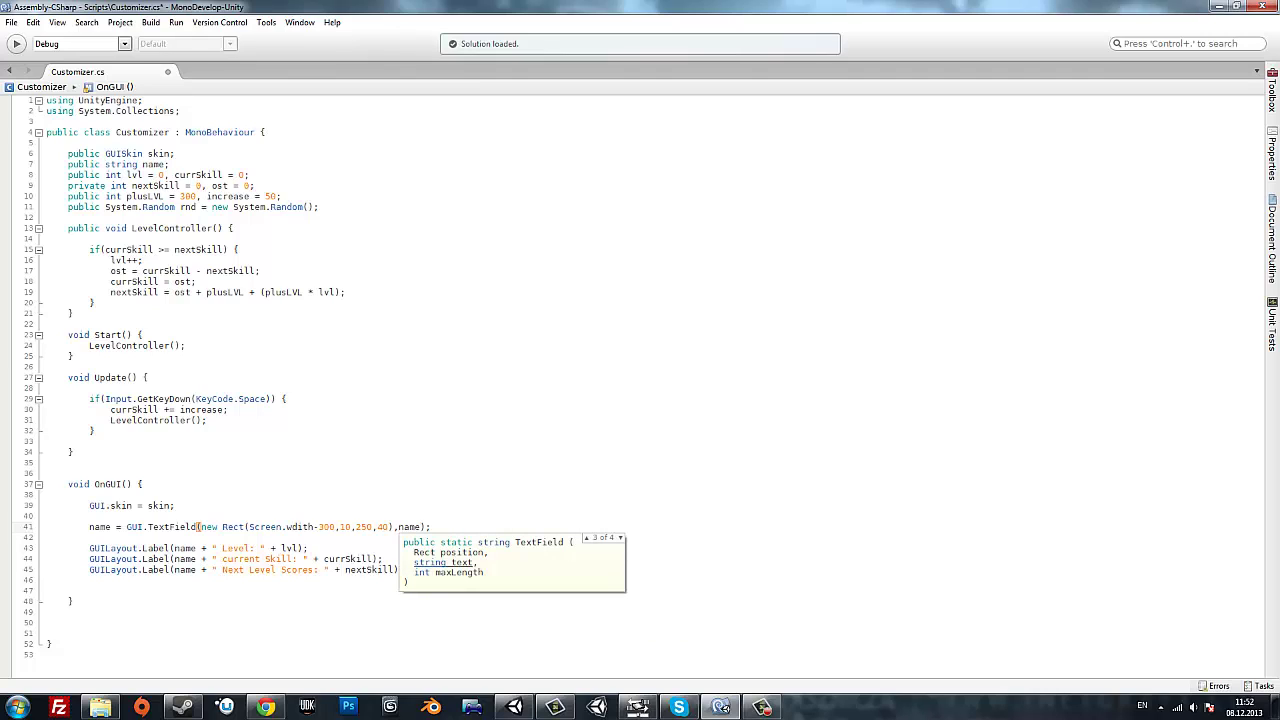
type(", ")
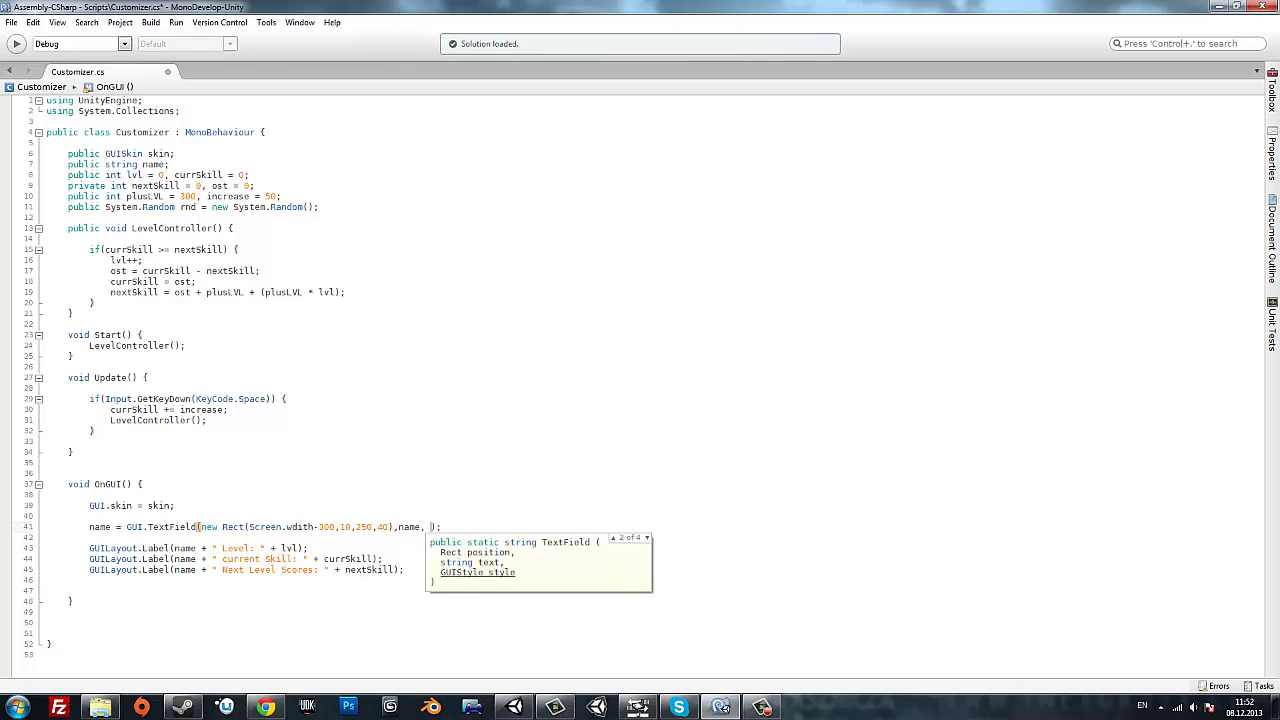
type("maxNameLe")
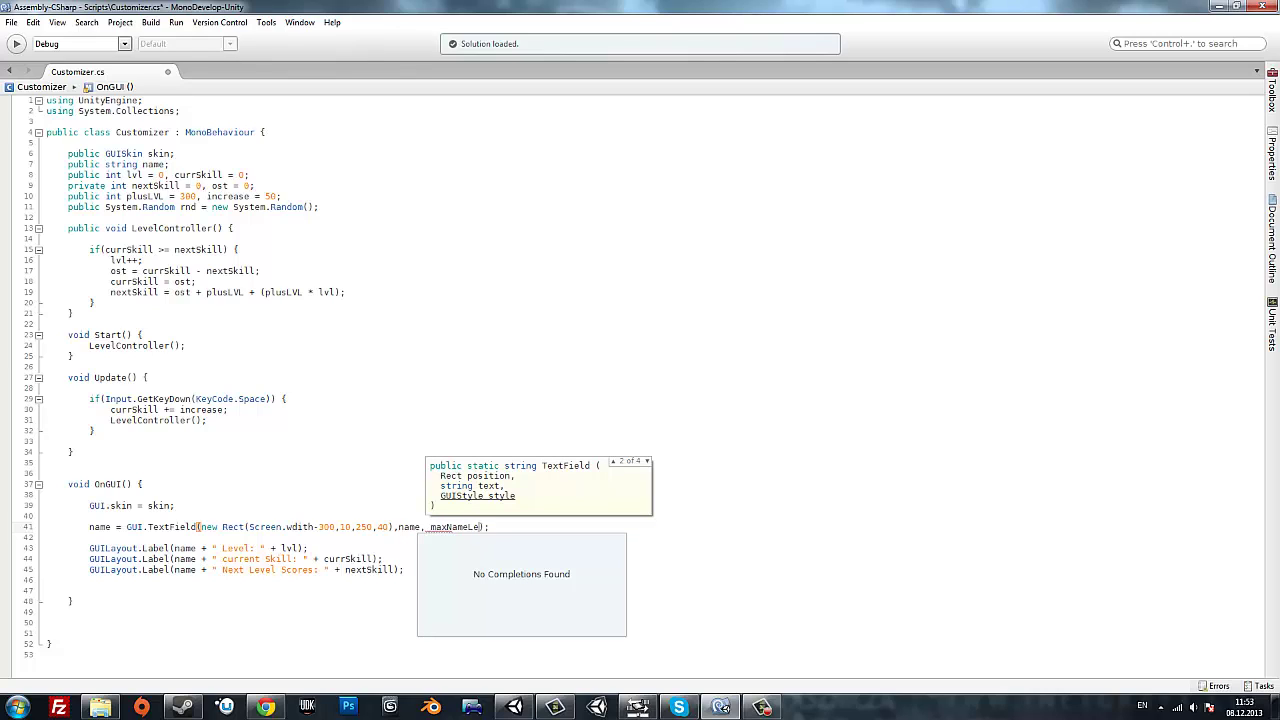
type("ngth")
Declare maxNameLength = 12 after increase = 50 on line 10 and save the script.
left_click(243, 214)
left_click(282, 196)
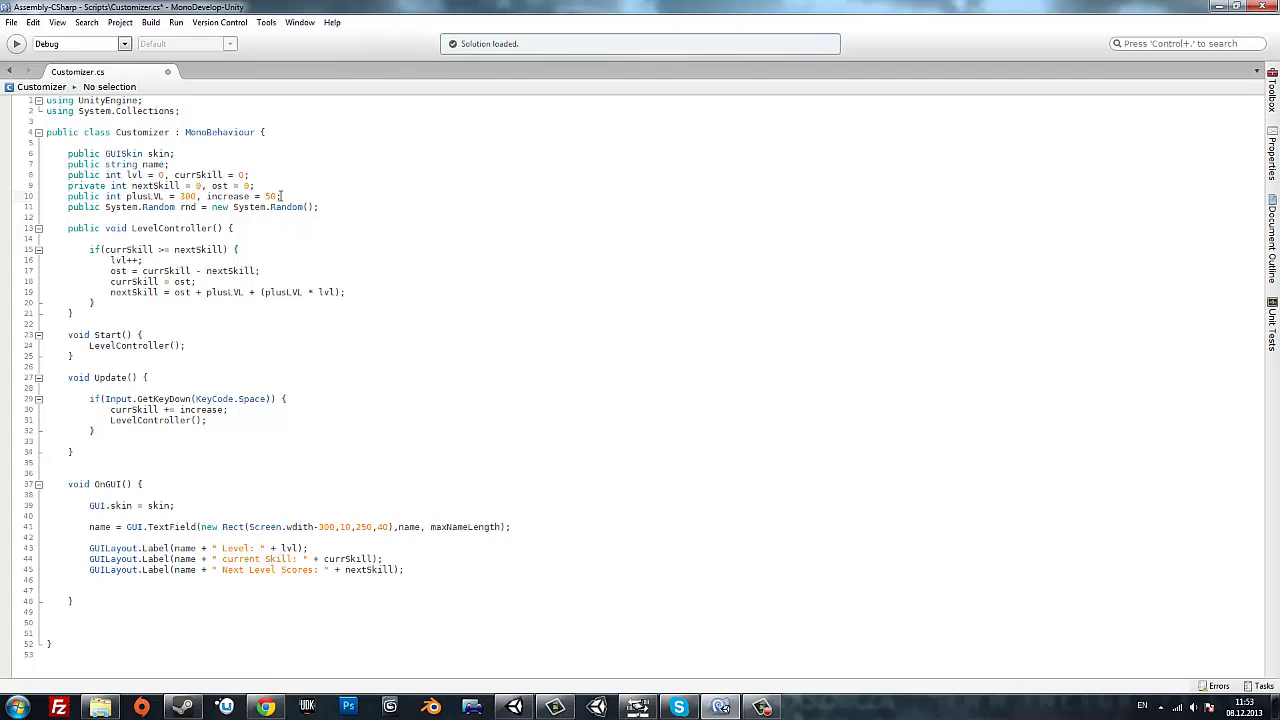
key("BackSpace")
type(", maxNameLength = ")
type("12")
key("ctrl+s")
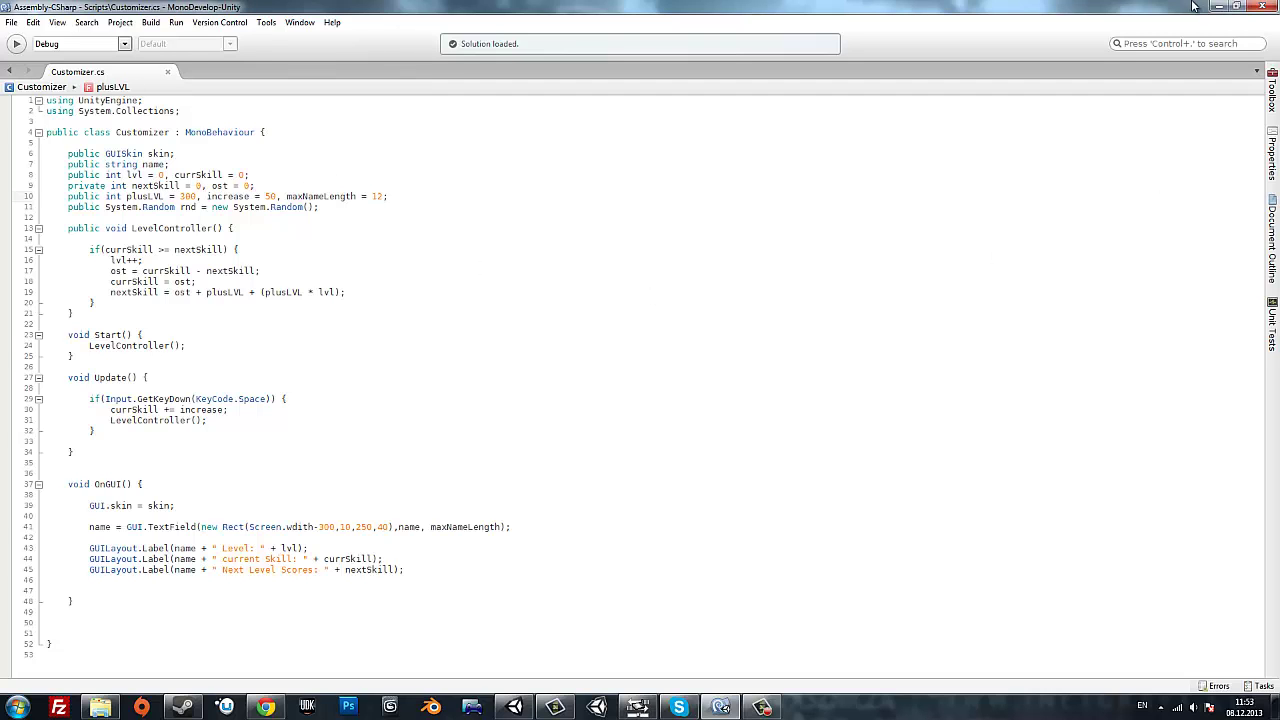
Correct the misspelled Screen.wdith to Screen.width and clear the Console's compile errors.
left_click(1218, 6)
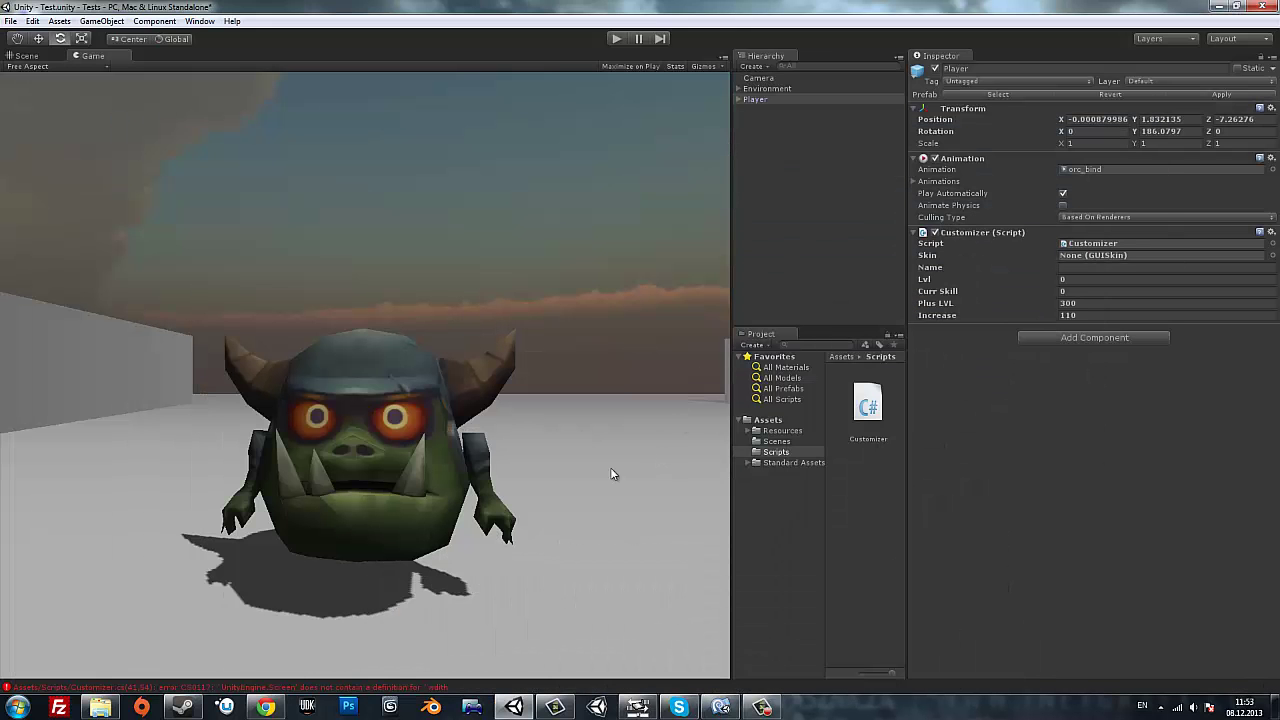
left_click(428, 688)
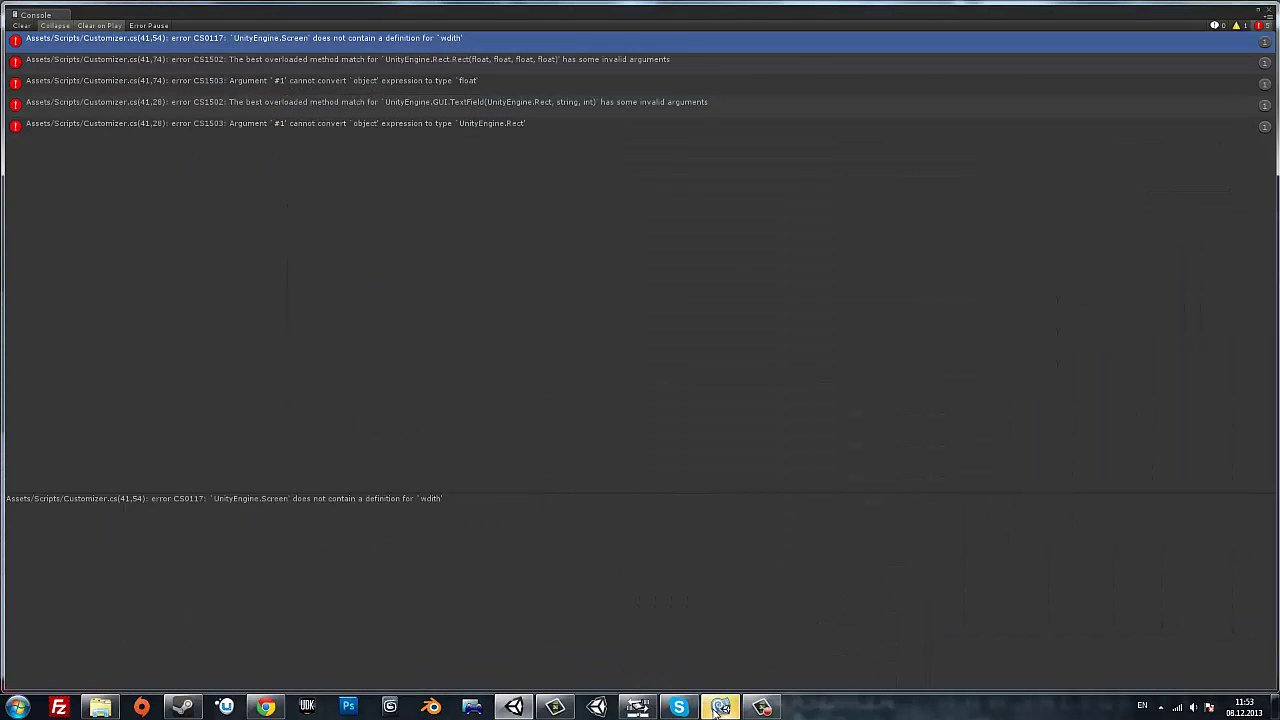
left_click(718, 707)
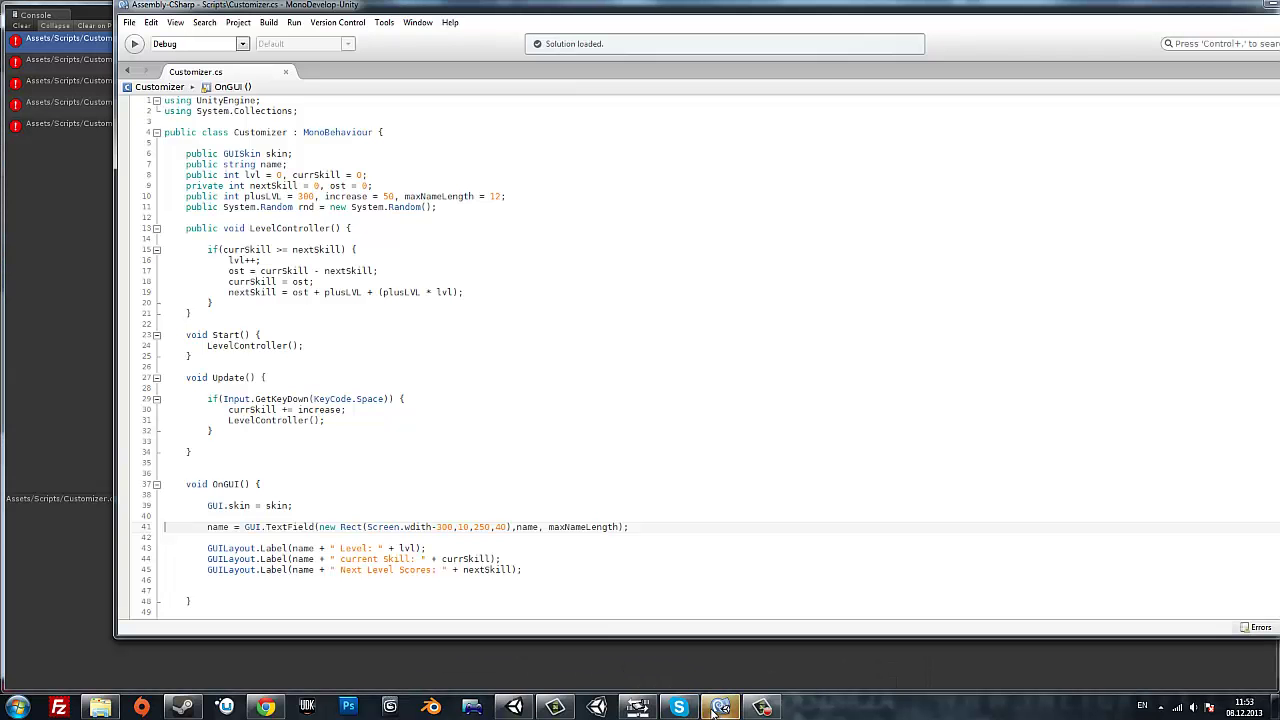
left_click(407, 527)
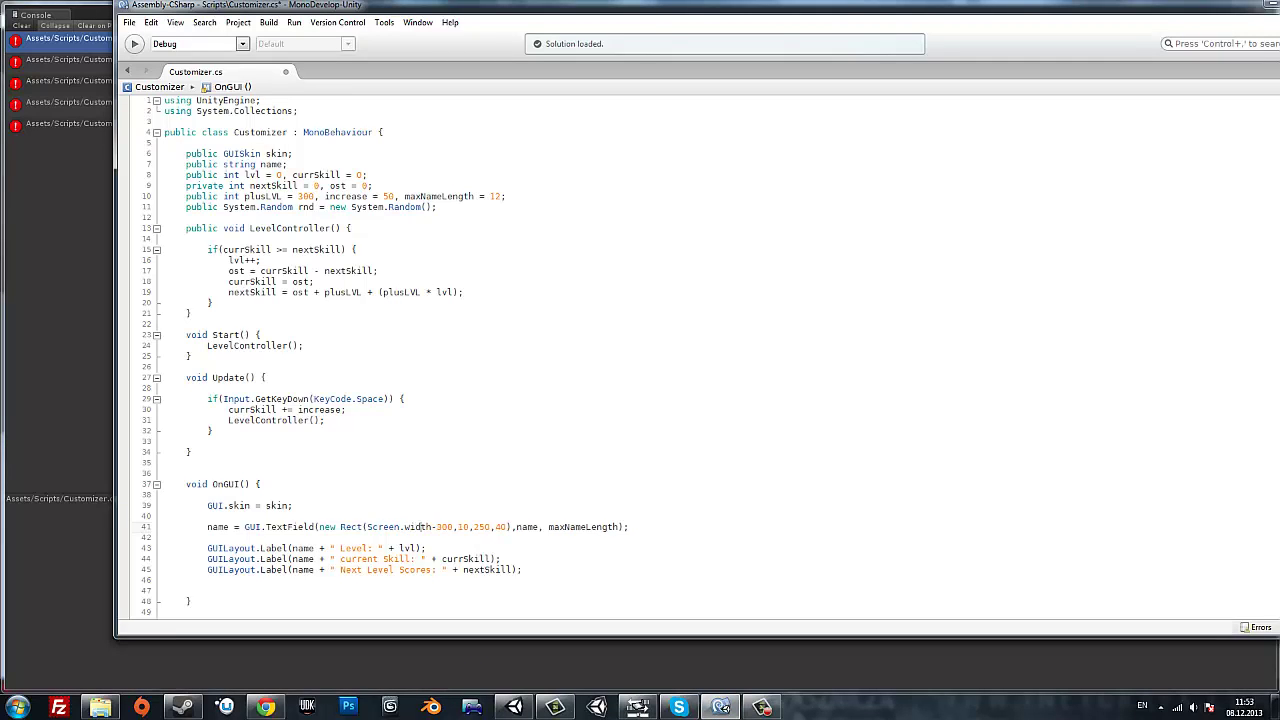
left_click(69, 358)
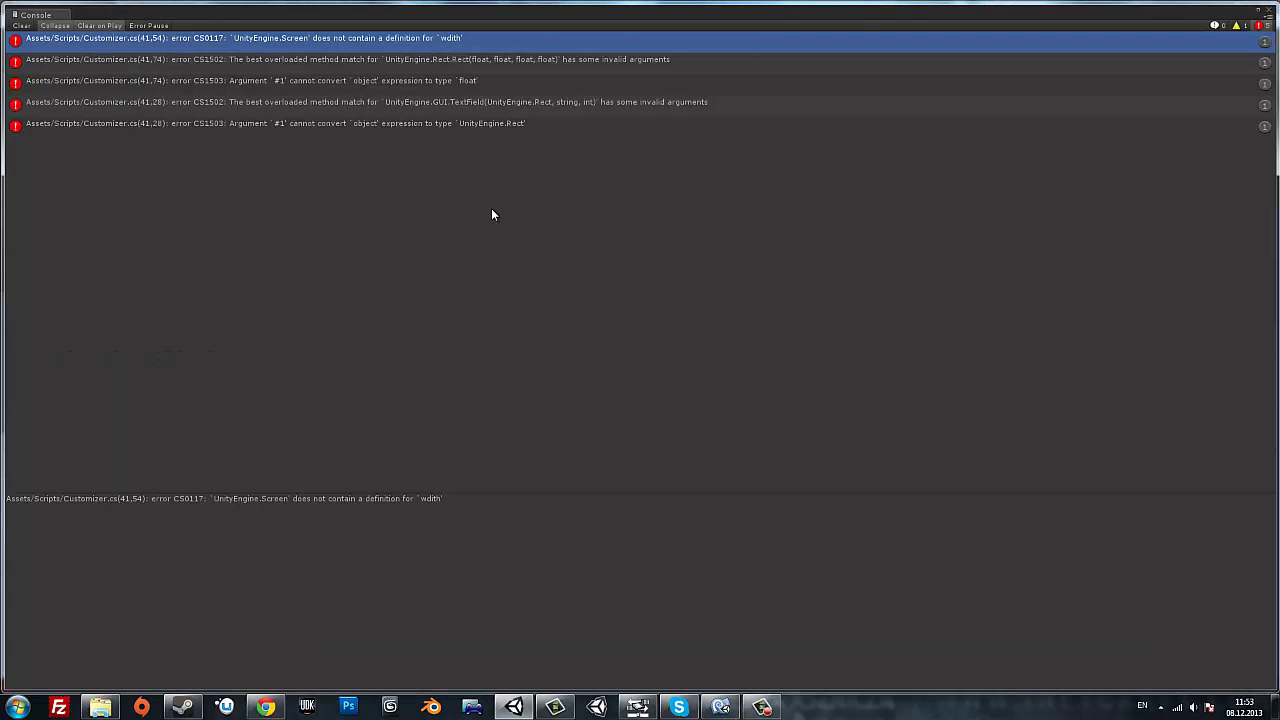
left_click(1269, 10)
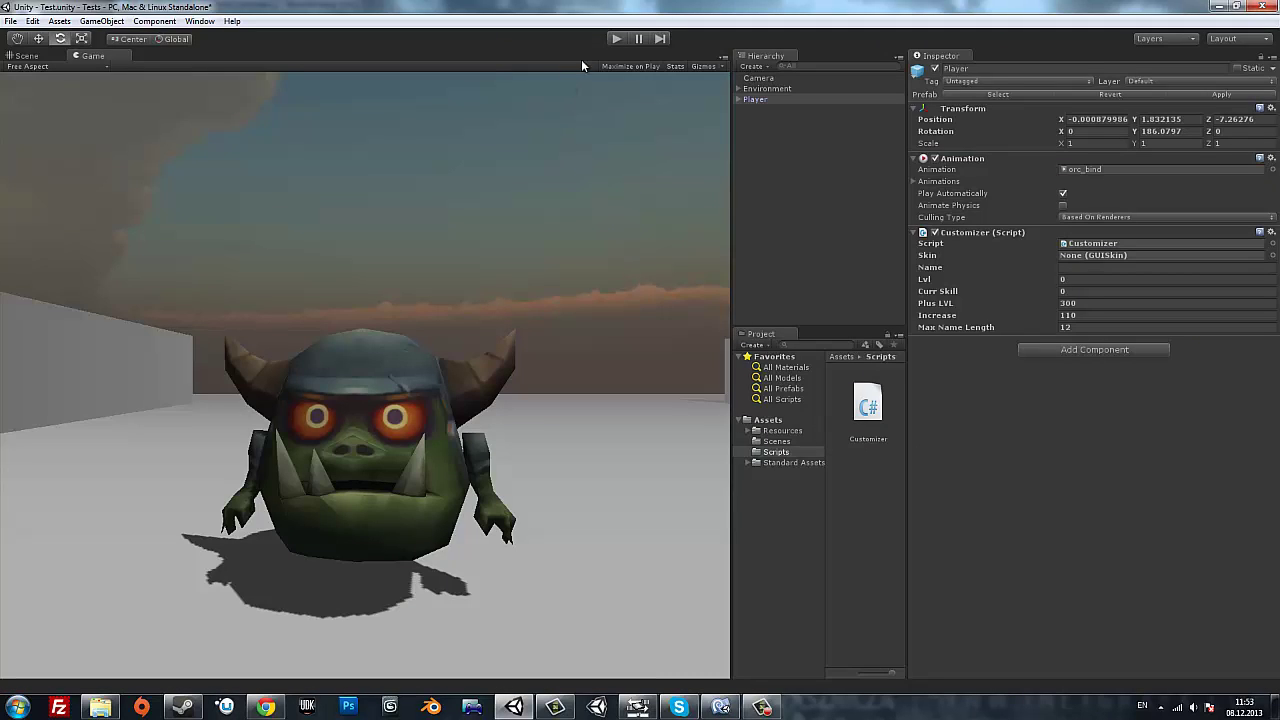
Run the game, type 'Criss' into the in-game name field, then return to Customizer.cs.
left_click(616, 40)
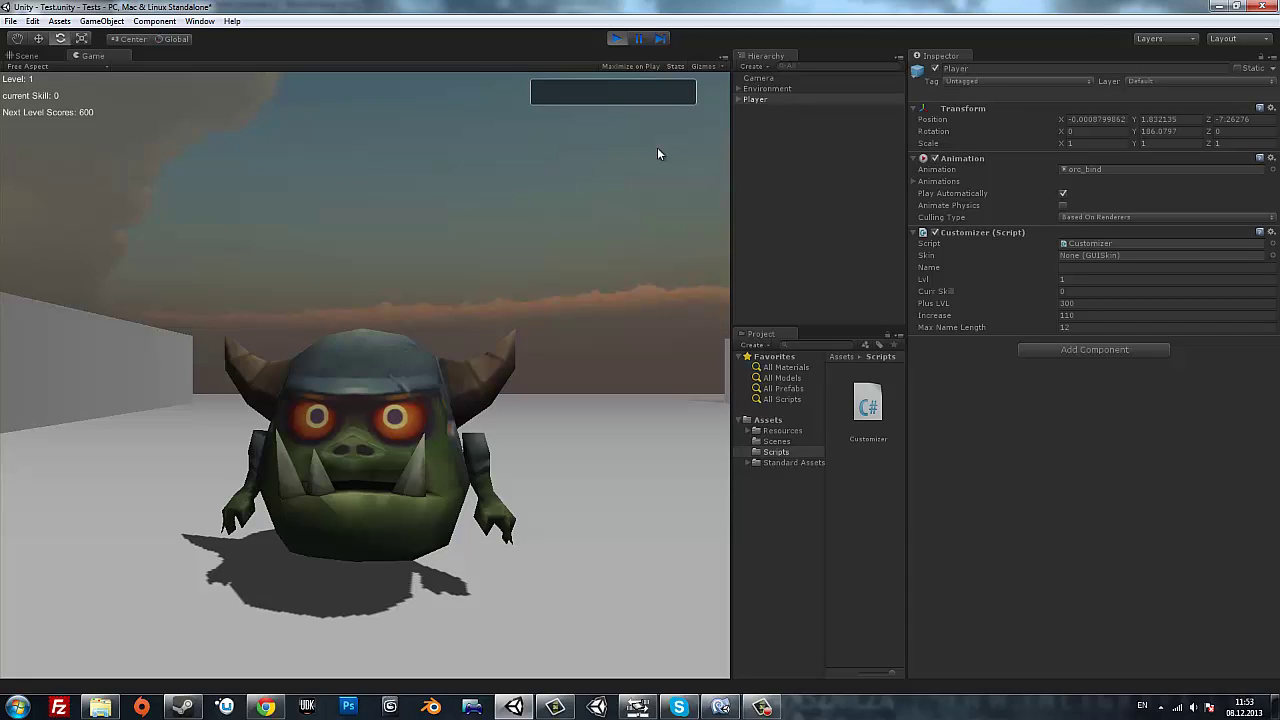
type("Cri")
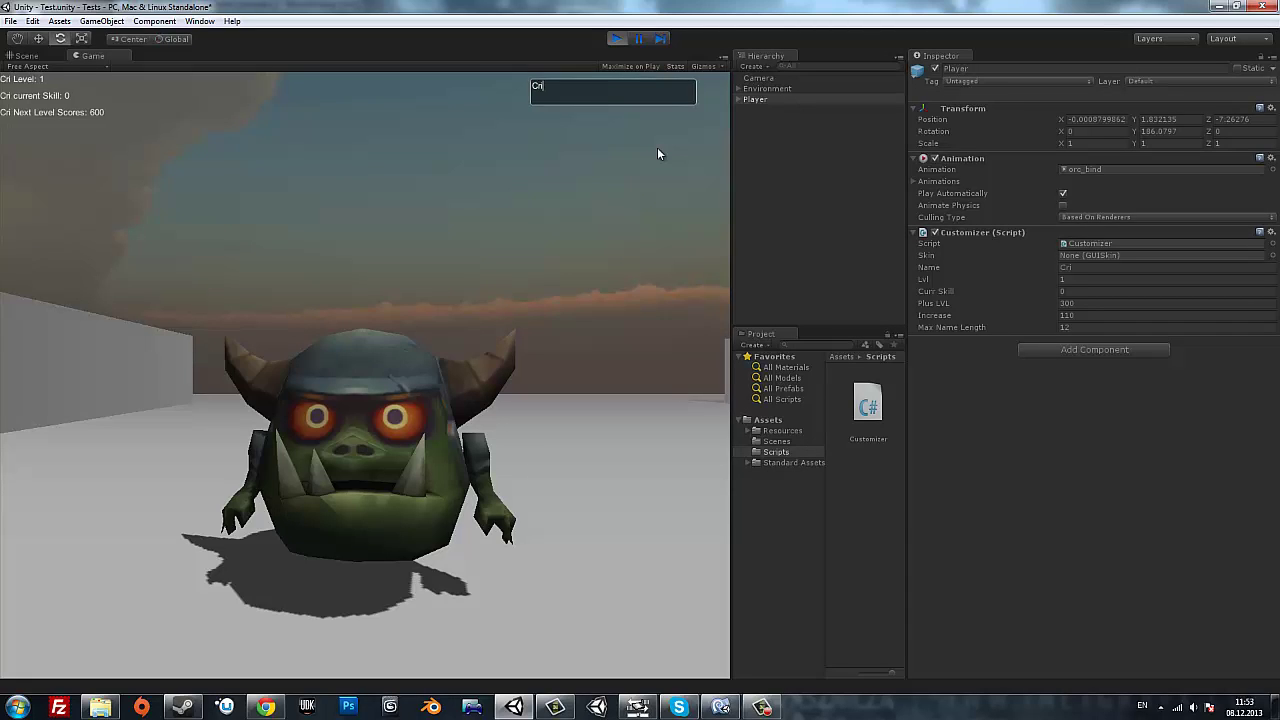
type("ss")
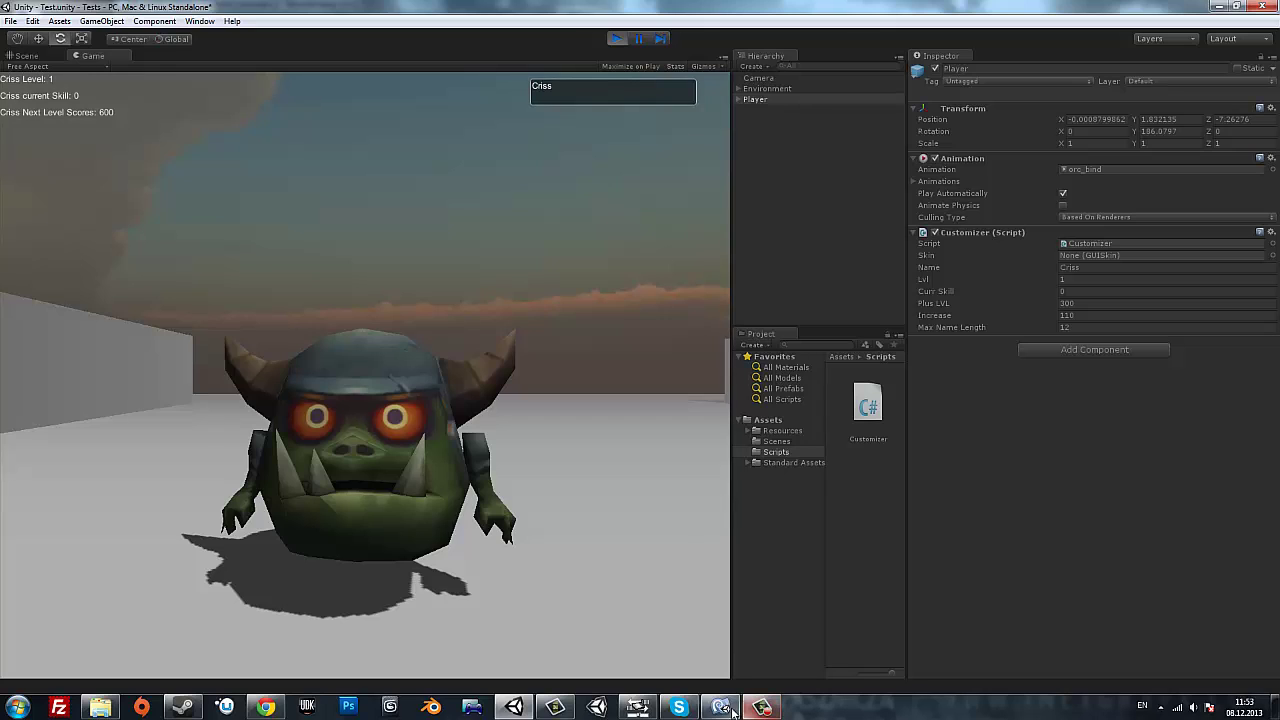
left_click(720, 707)
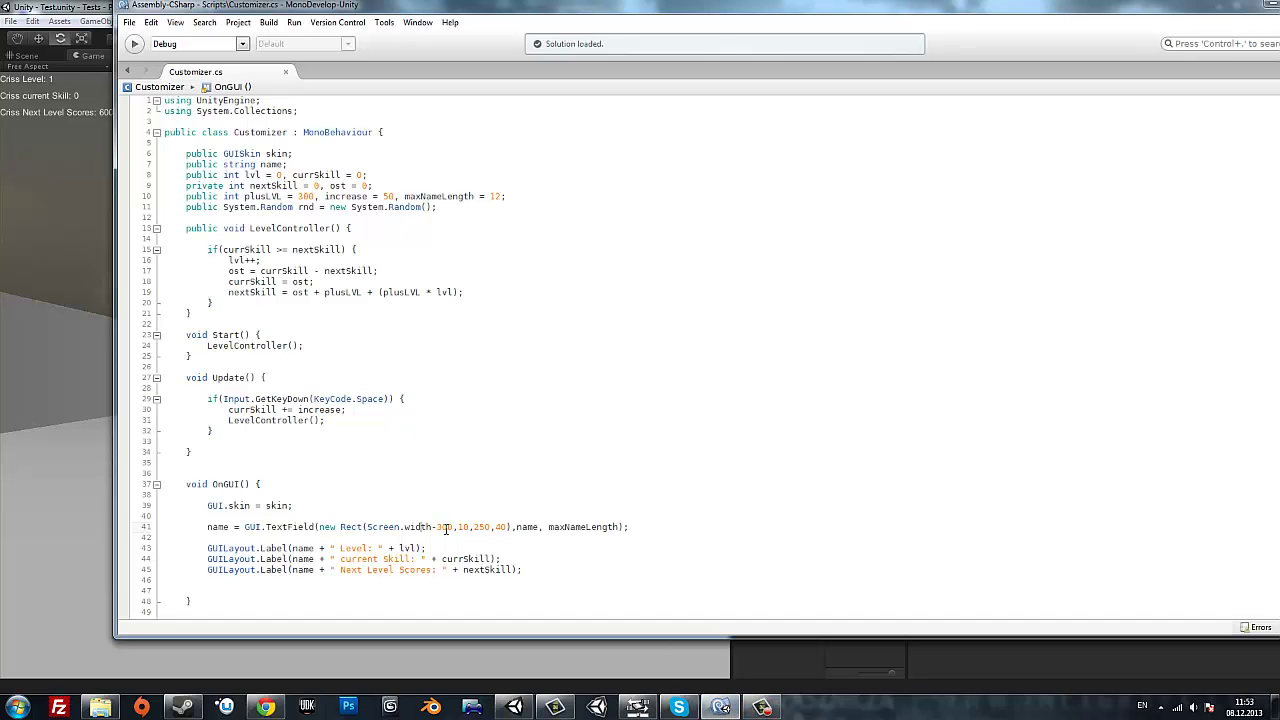
Shrink the name TextField's Rect to width 150 and height 30.
double_click(482, 527)
type("150")
double_click(500, 527)
type("30")
Above the name field, paste a copy of the Level label as a plain GUI.Label with a new Rect.
left_click(224, 516)
key("Return")
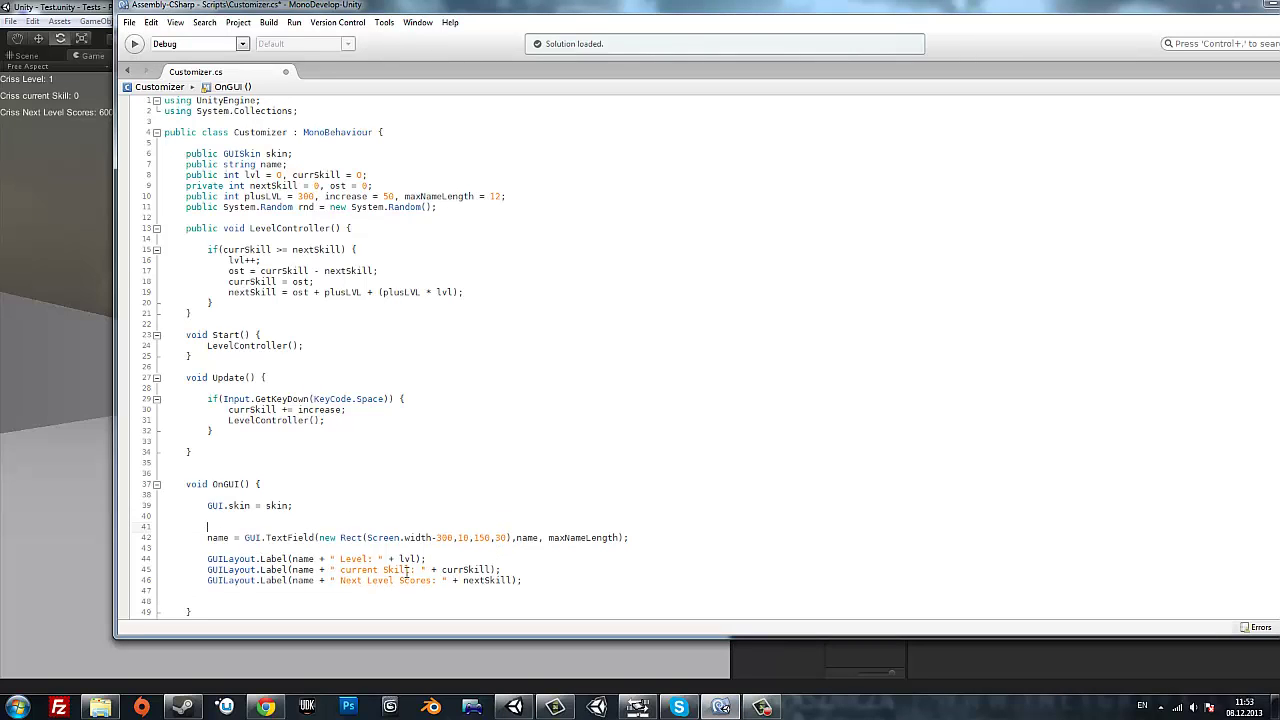
mouse_move(425, 558)
left_mouse_down()
mouse_move(207, 558)
mouse_move(256, 527)
left_mouse_up()
key("ctrl+c")
left_click(222, 527)
key("ctrl+v")
key("BackSpace")
left_click(261, 527)
type("new Rect")
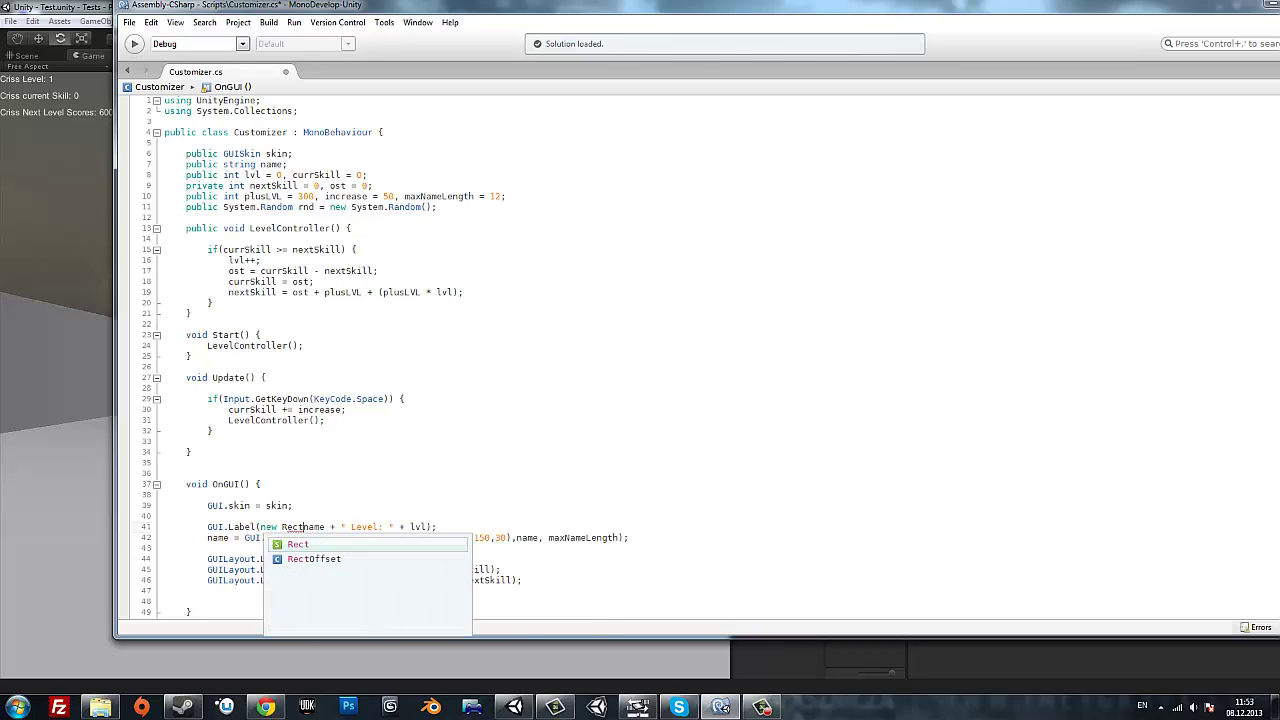
type("(),")
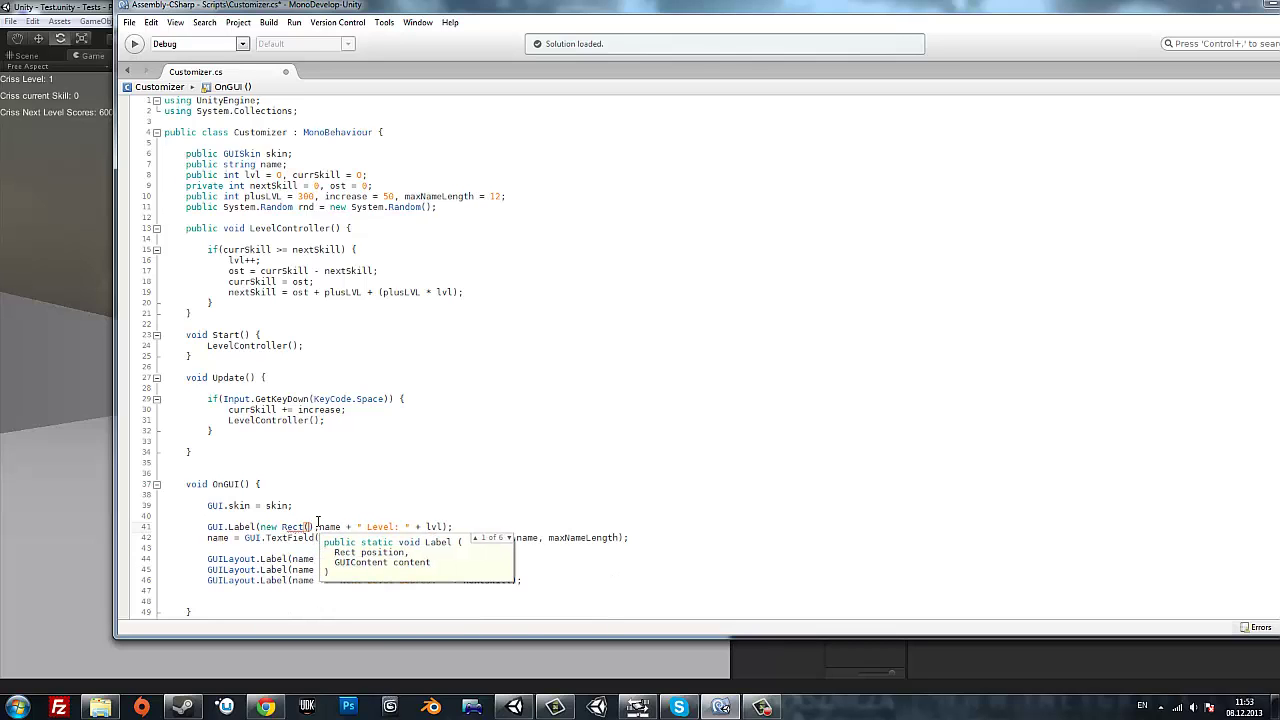
key("Escape")
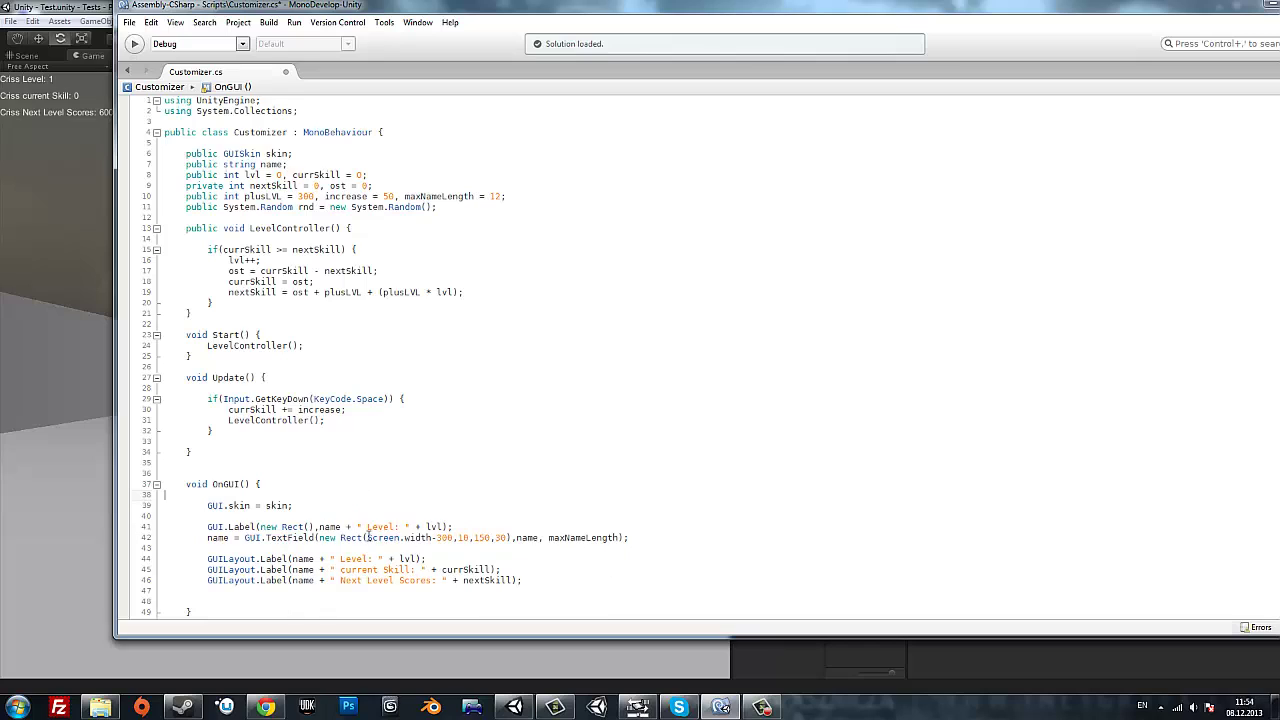
Give the label Rect(Screen.width-400, 10, 200, 40) and the text "Enter Player Name".
left_click_drag(367, 537, 439, 537)
key("ctrl+c")
left_click(306, 526)
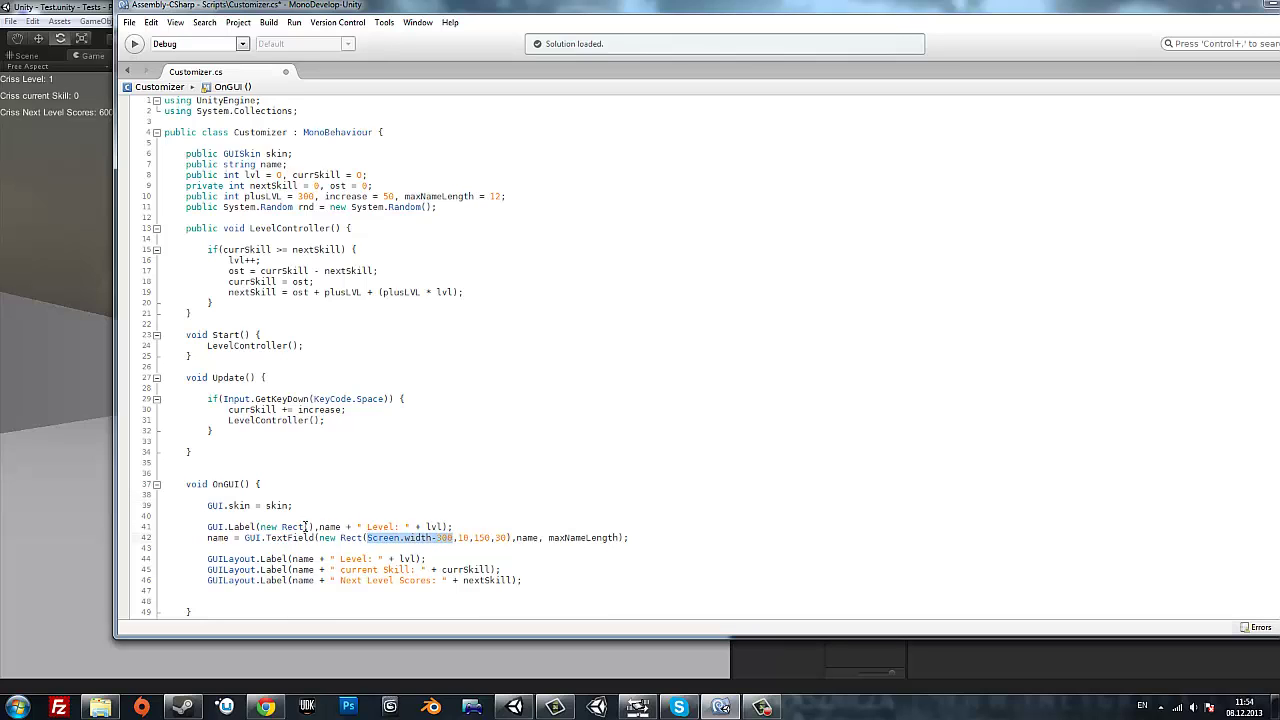
key("ctrl+v")
left_click_drag(377, 526, 385, 526)
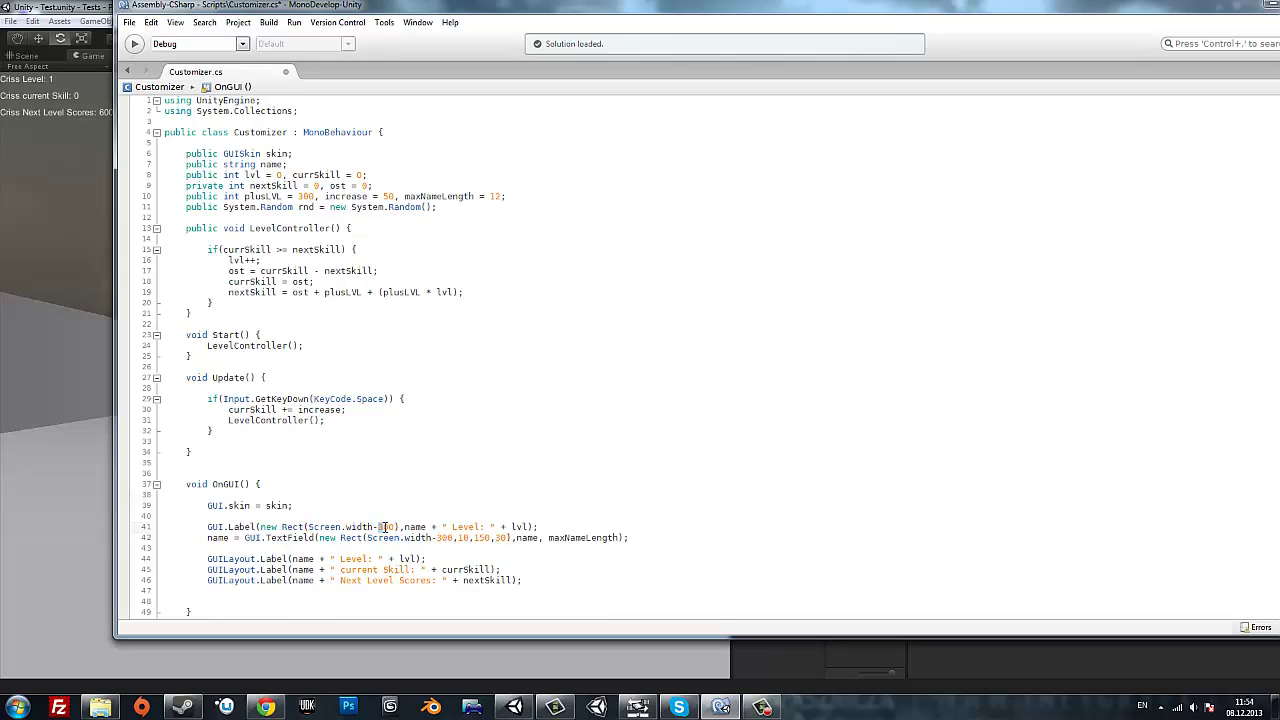
type("4")
left_click(395, 527)
type(", ")
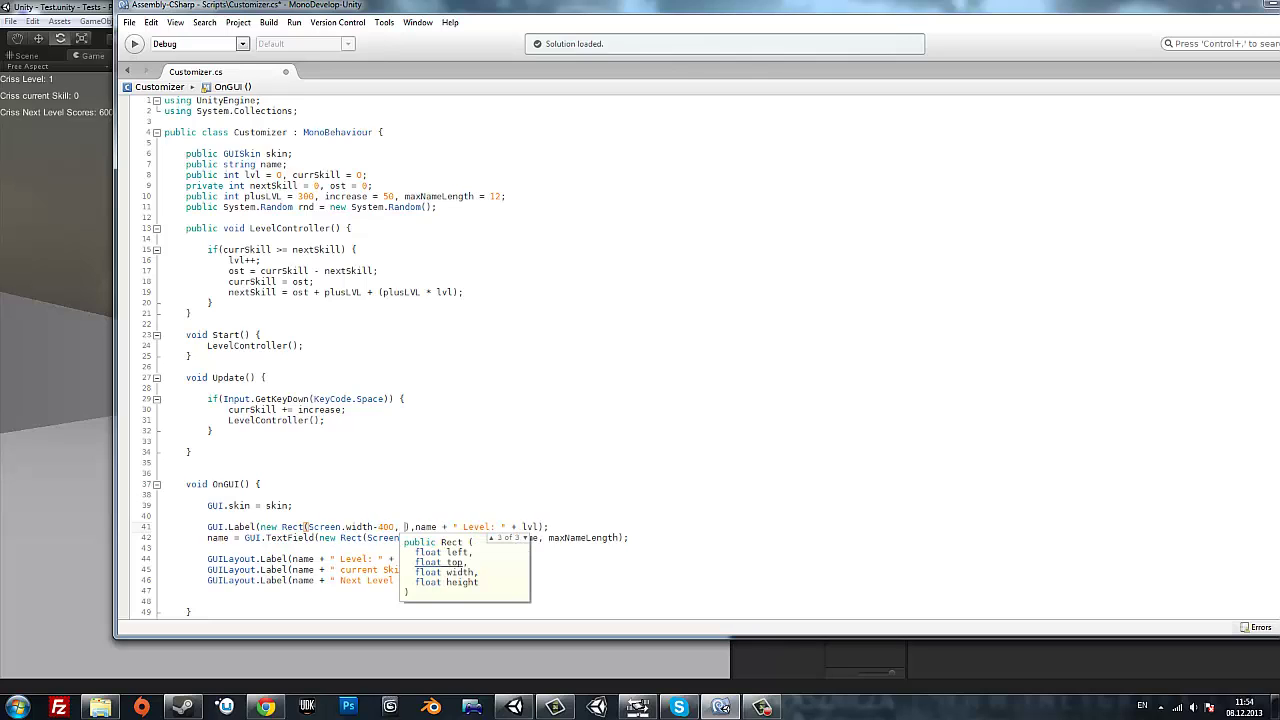
type("10")
type(",20")
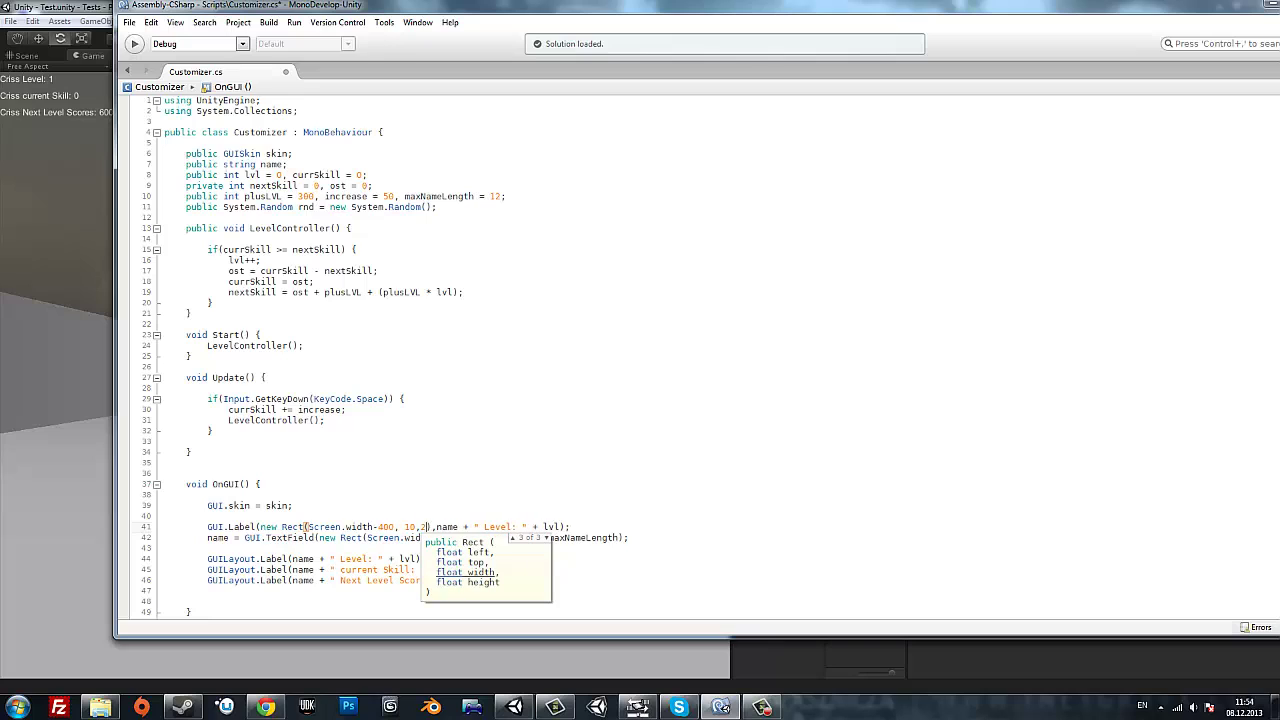
type("0,40")
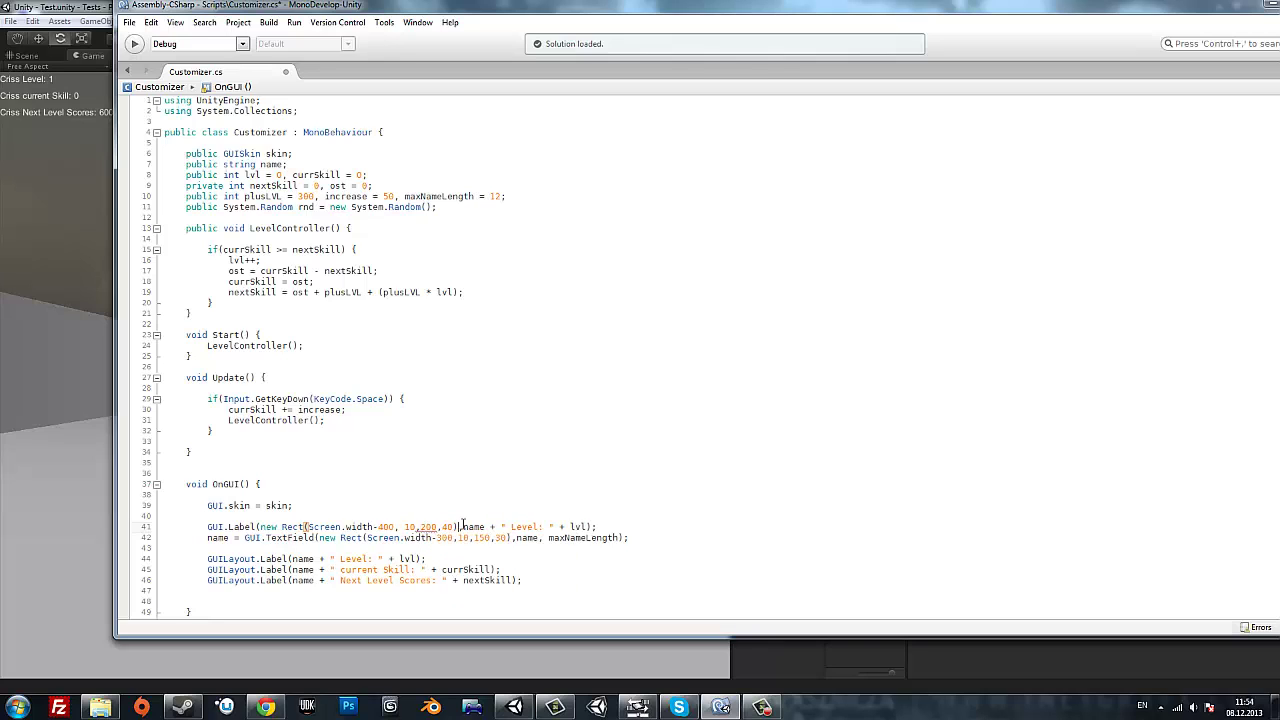
left_click_drag(463, 527, 587, 526)
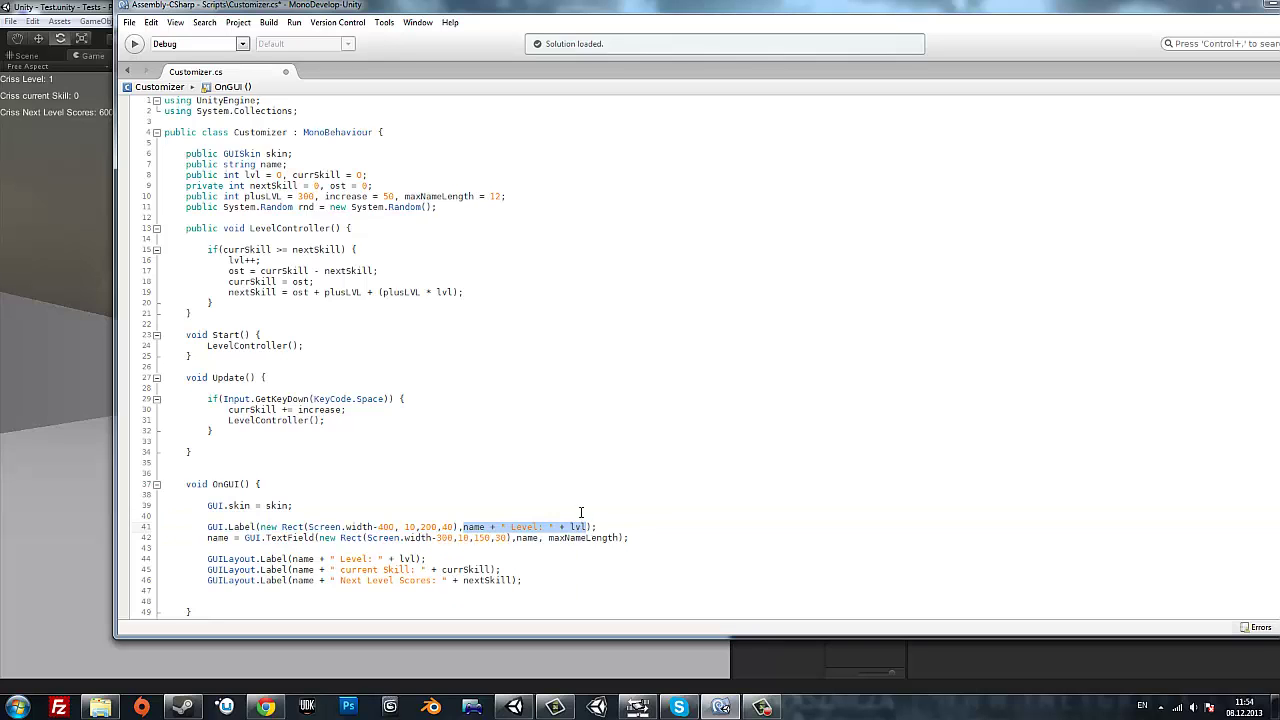
type("\"Enter Player ")
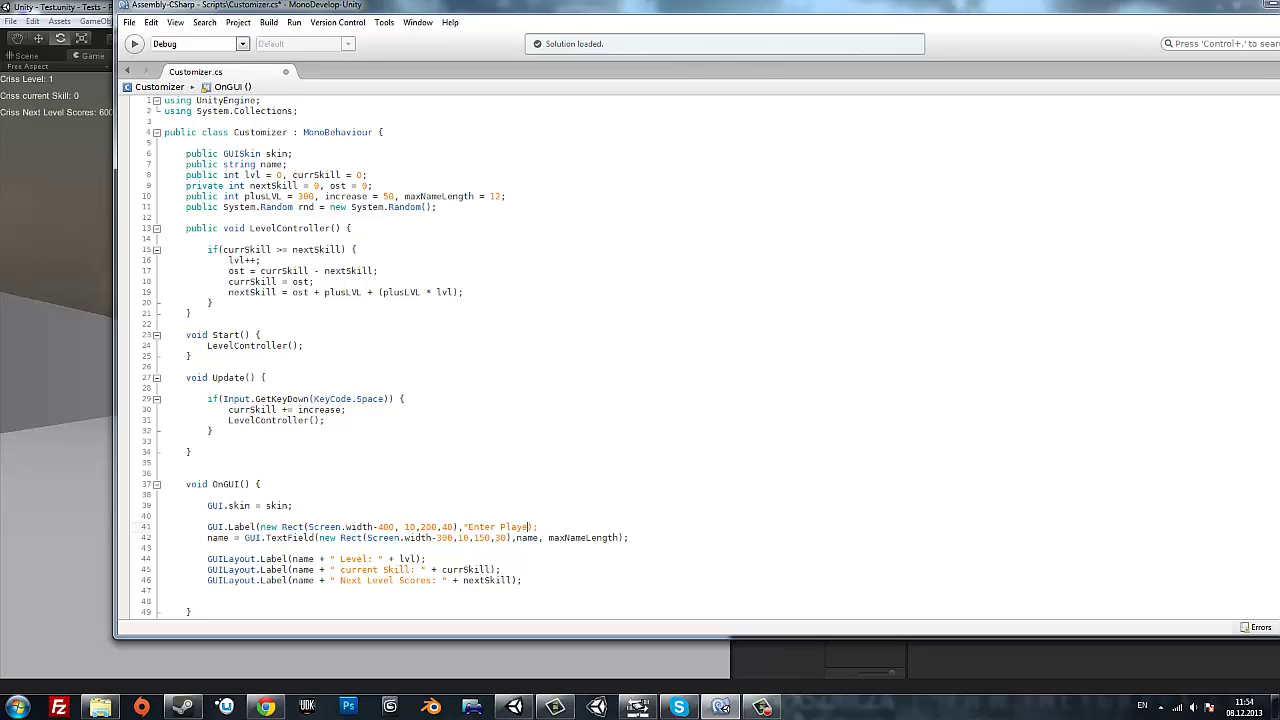
type("Name\"")
Tune the label's Screen.width offset, trying 500 and settling on 417, saving each change.
left_click(65, 471)
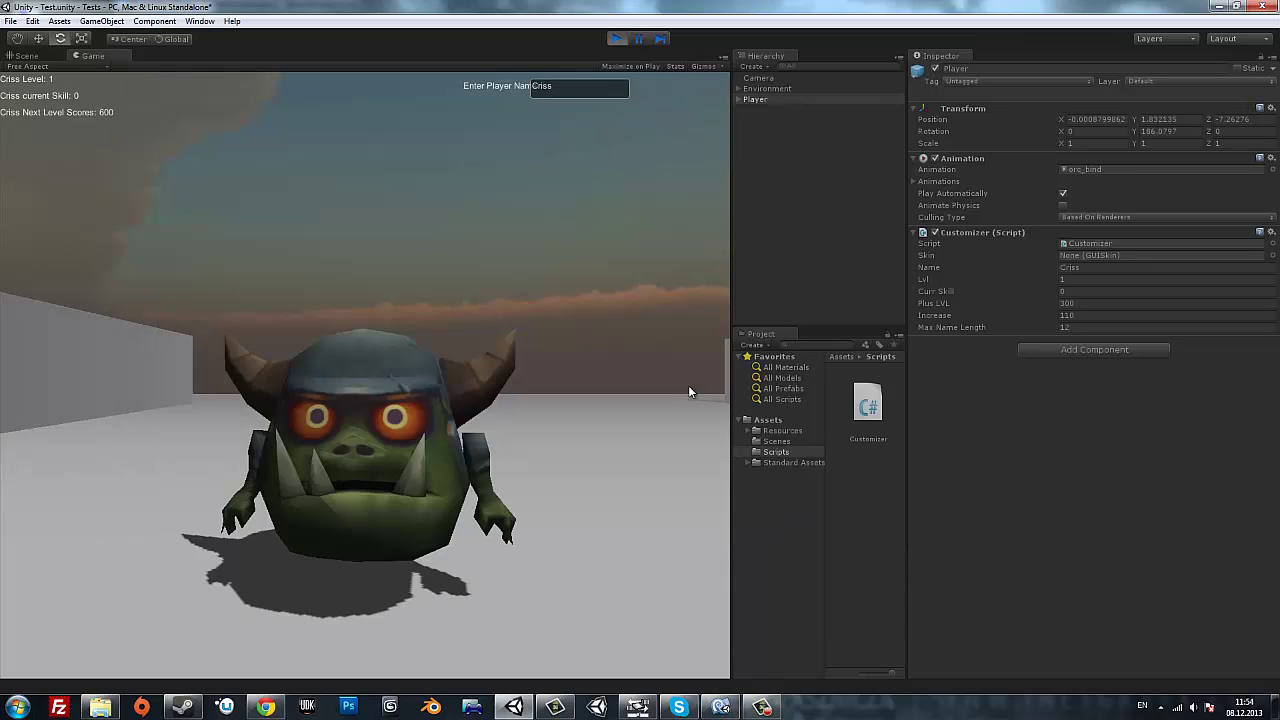
left_click(720, 707)
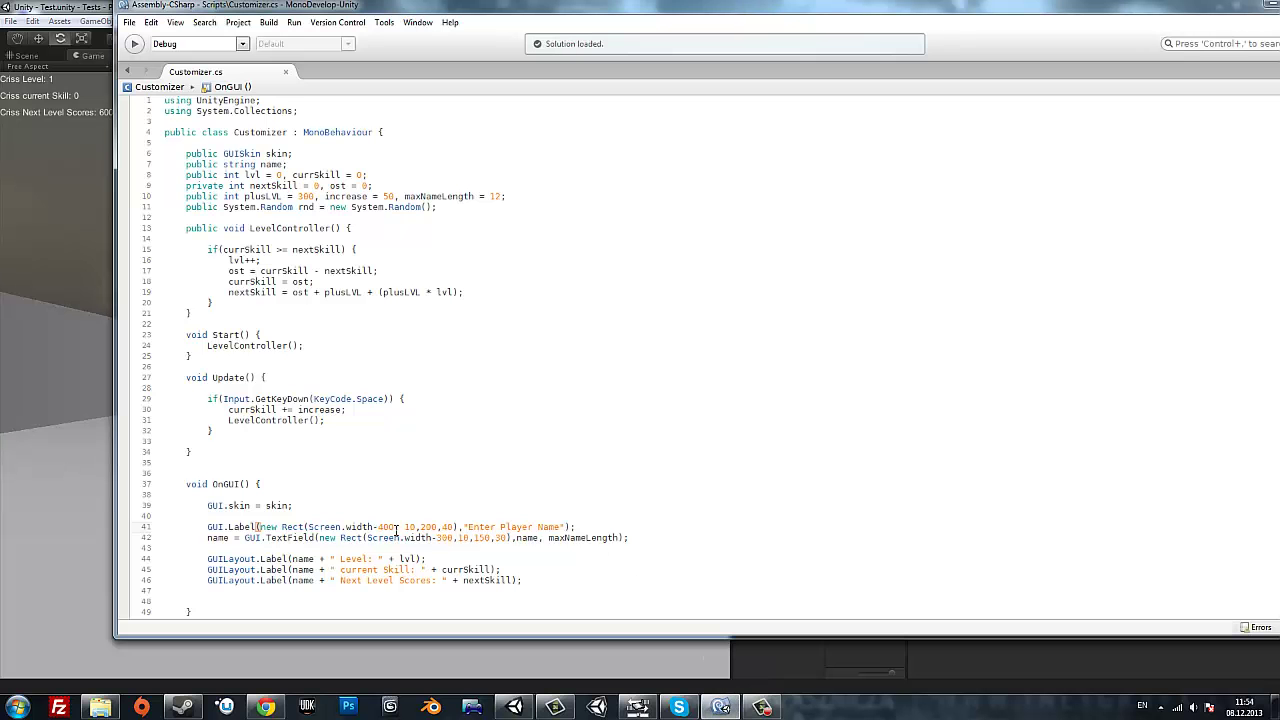
left_click_drag(378, 528, 389, 528)
type("500")
key("ctrl+s")
key("alt+Tab")
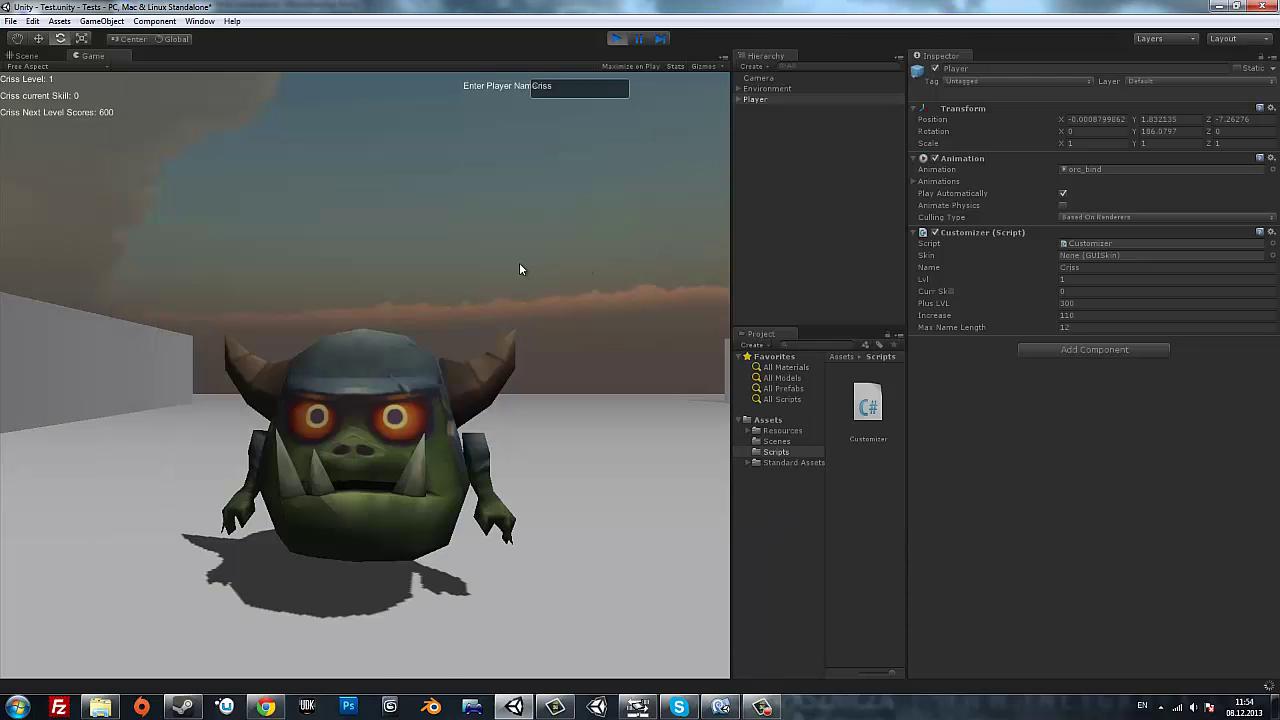
left_click(720, 707)
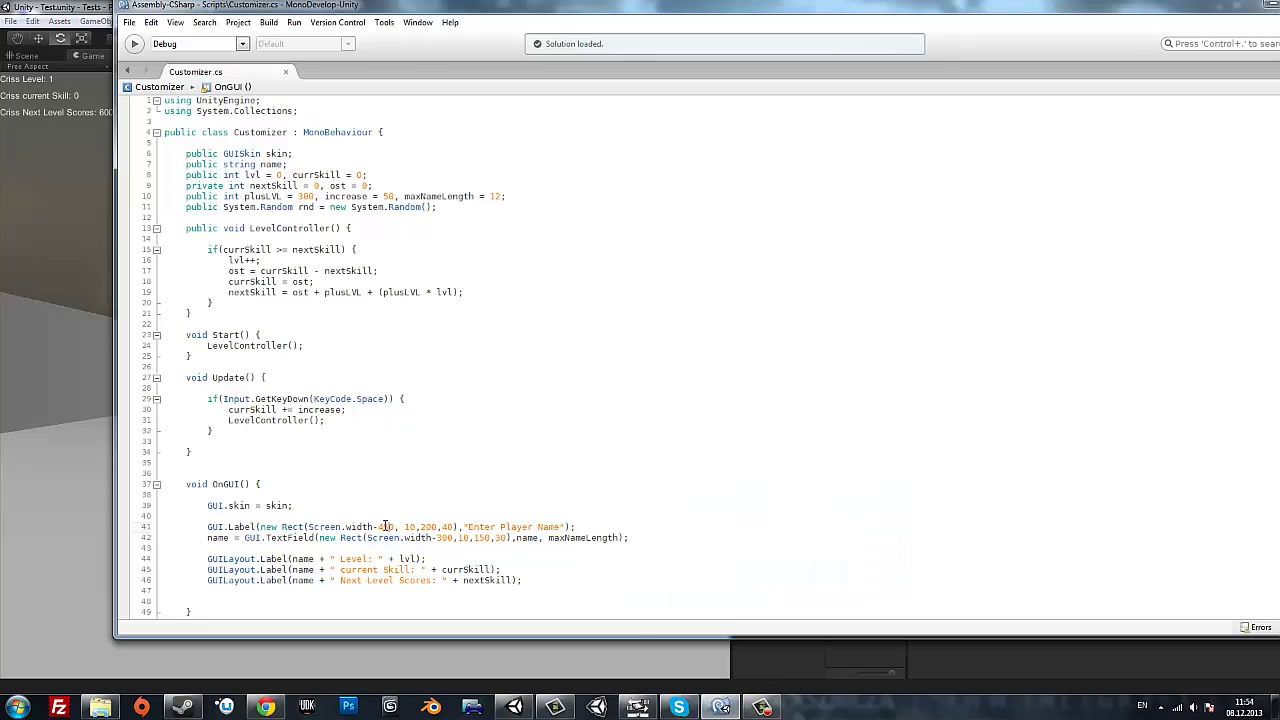
left_click(76, 450)
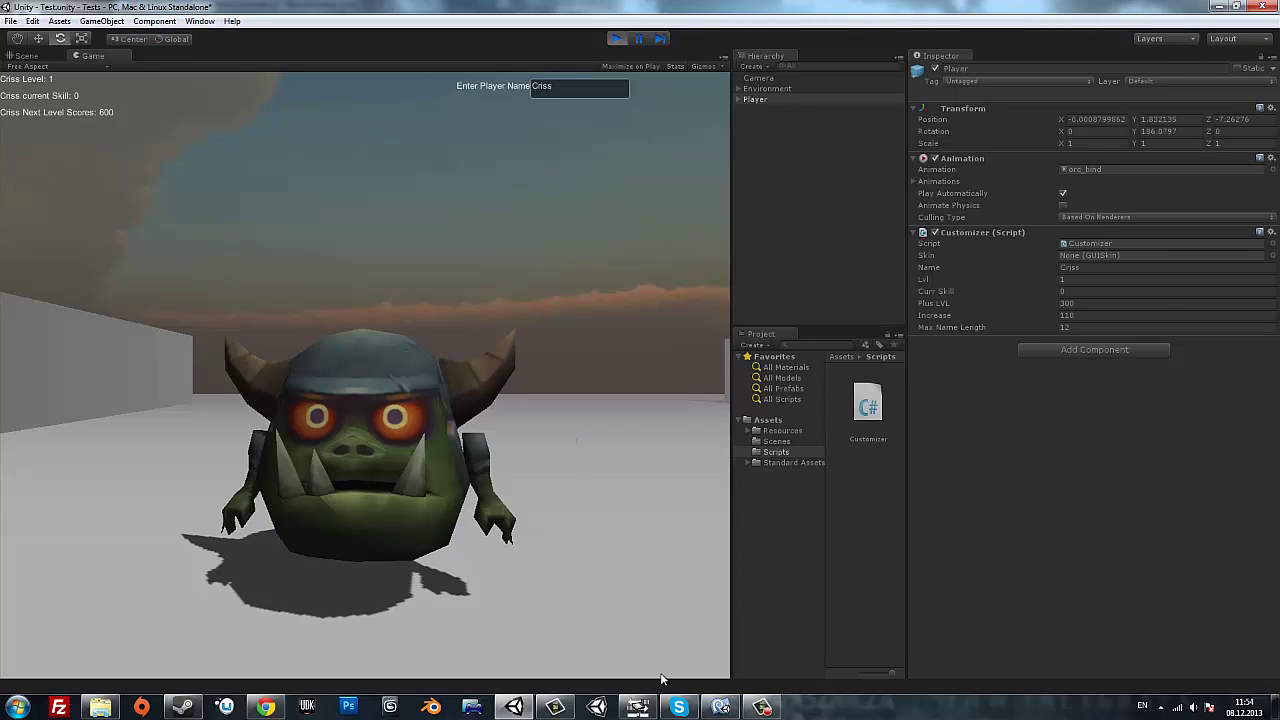
left_click(720, 707)
double_click(385, 527)
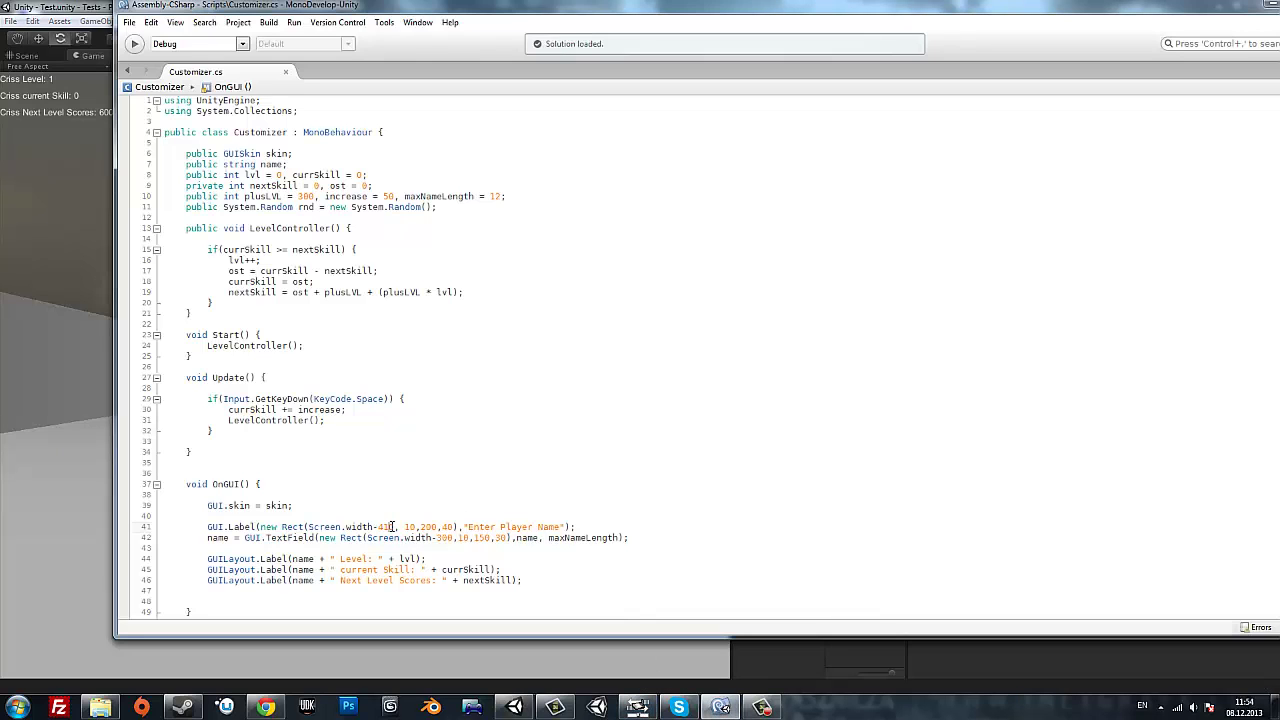
type("417")
key("ctrl+s")
In the running game rename the player to 'Player', add skill points with Space, then stop.
left_click(72, 416)
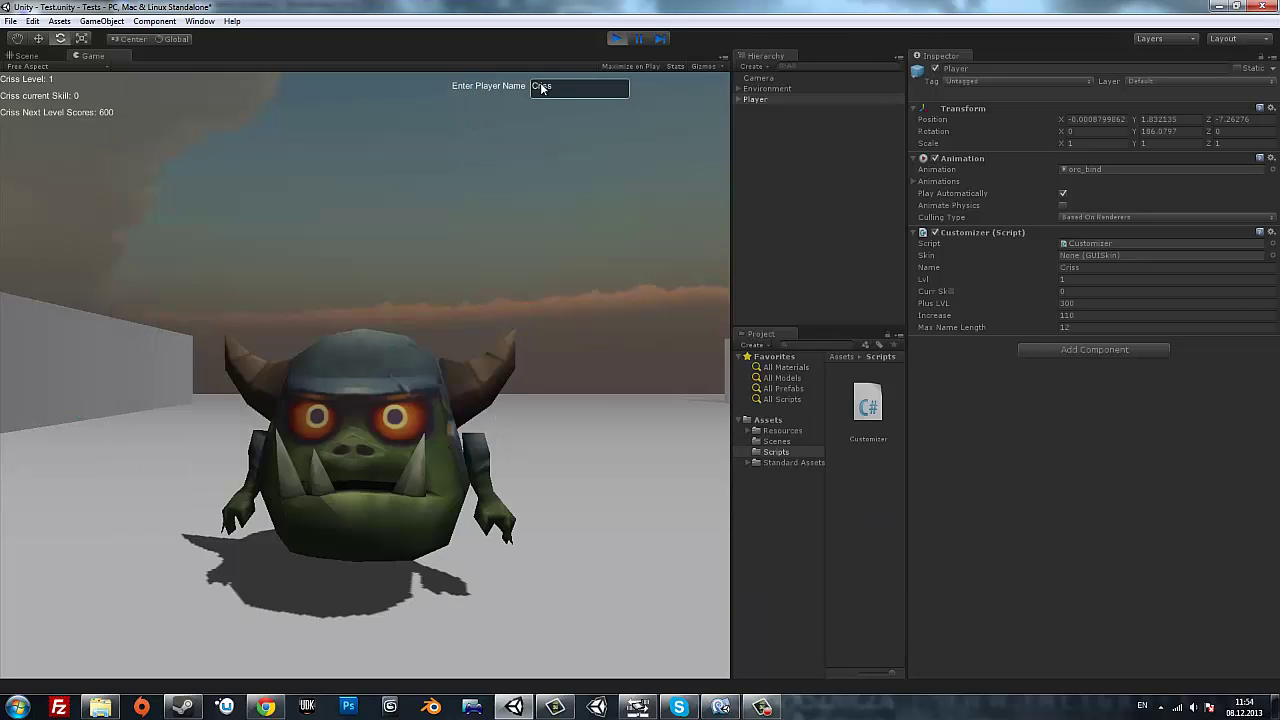
left_click_drag(560, 88, 505, 86)
type("Player")
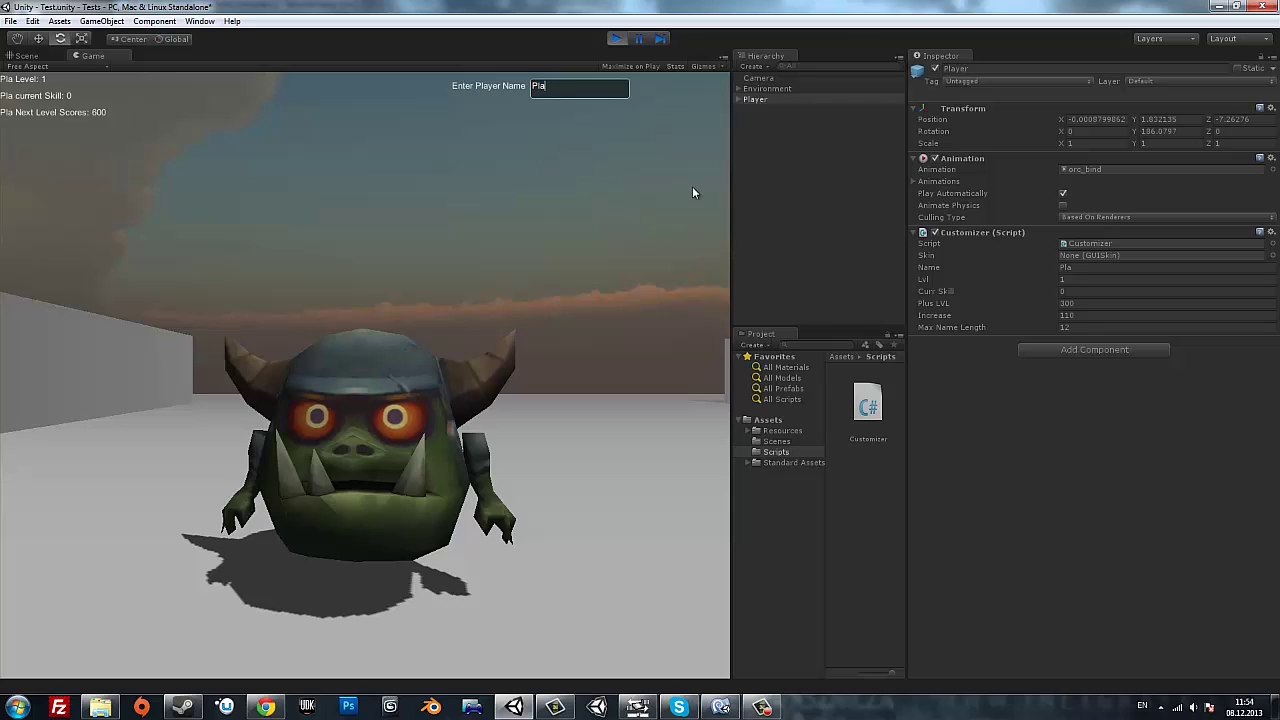
left_click(597, 163)
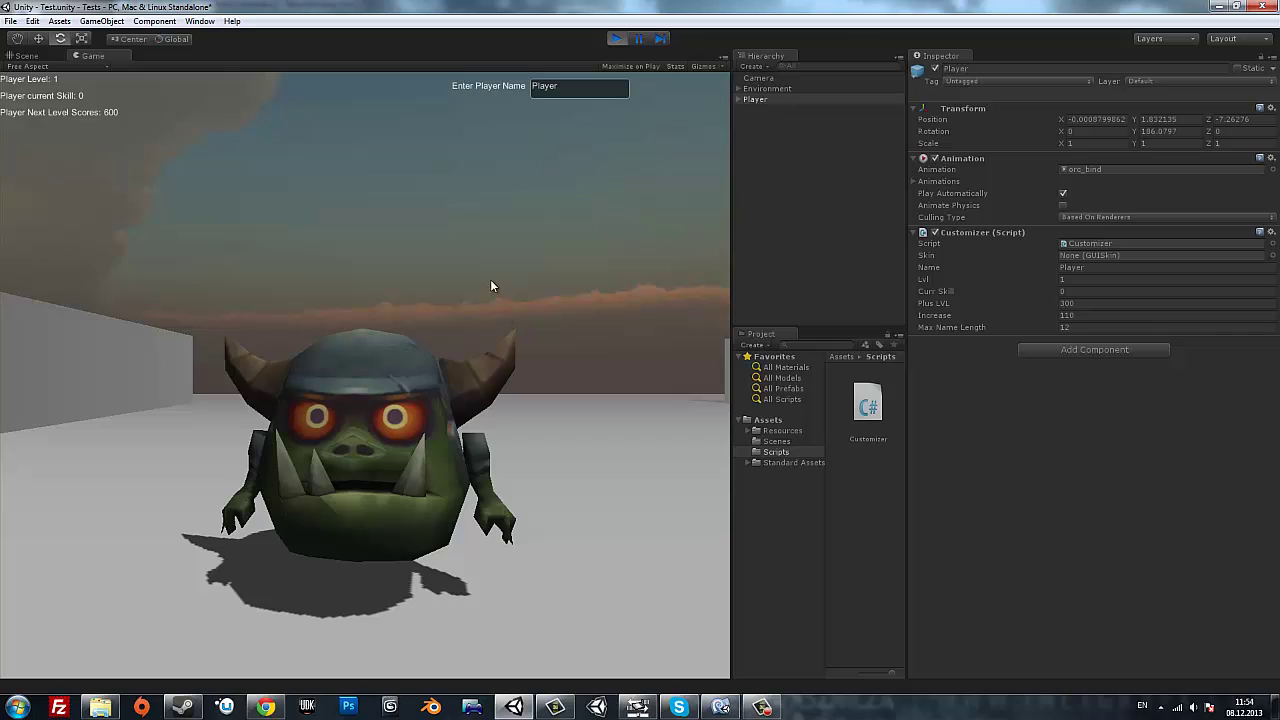
key("space")
key("space")
key("space")
key("space")
key("space")
key("space")
key("space")
key("space")
key("space")
left_click(614, 37)
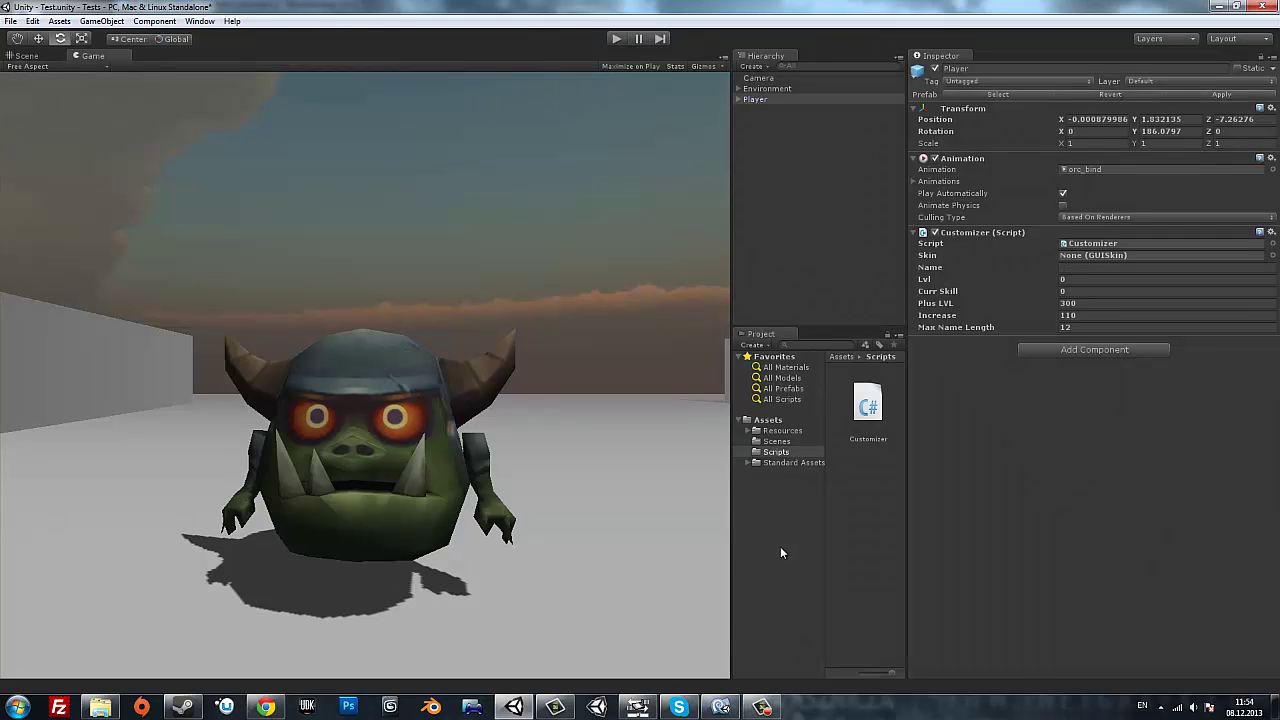
Declare public float damage = 10f, speed = 5.0f, hp = 100f on line 12.
left_click(720, 707)
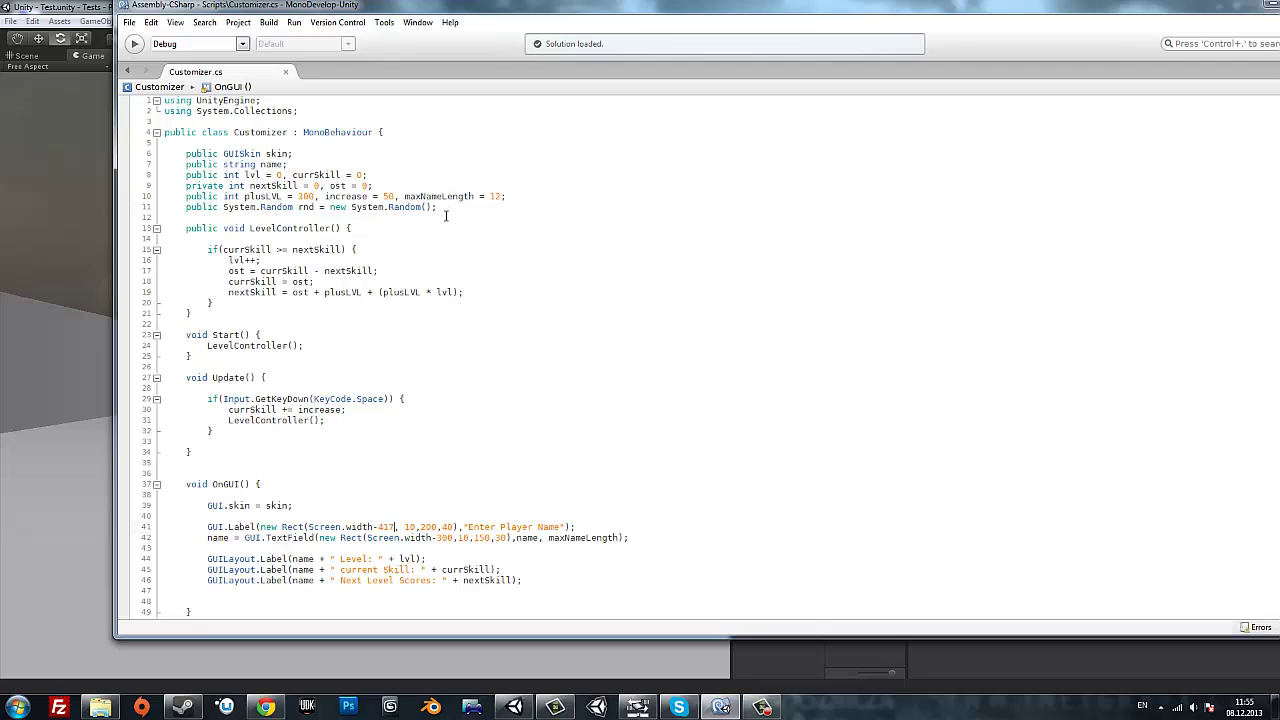
left_click(524, 210)
key("Return")
key("Return")
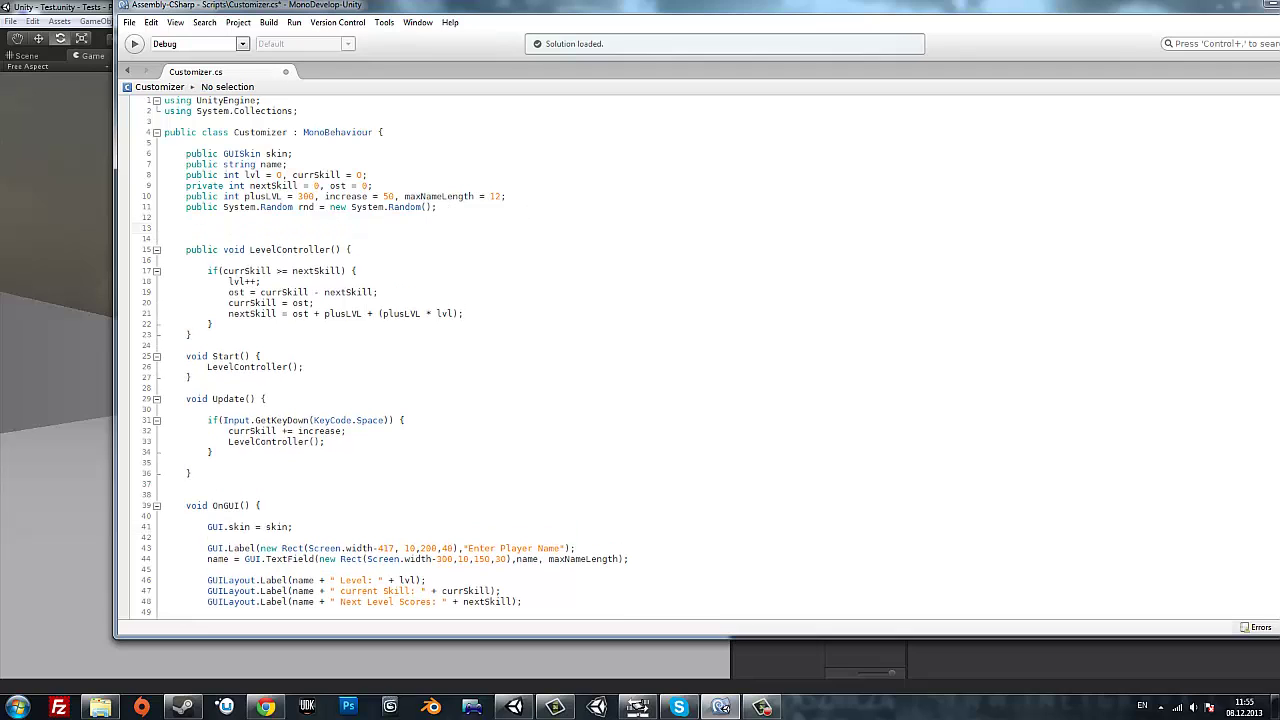
type("public ")
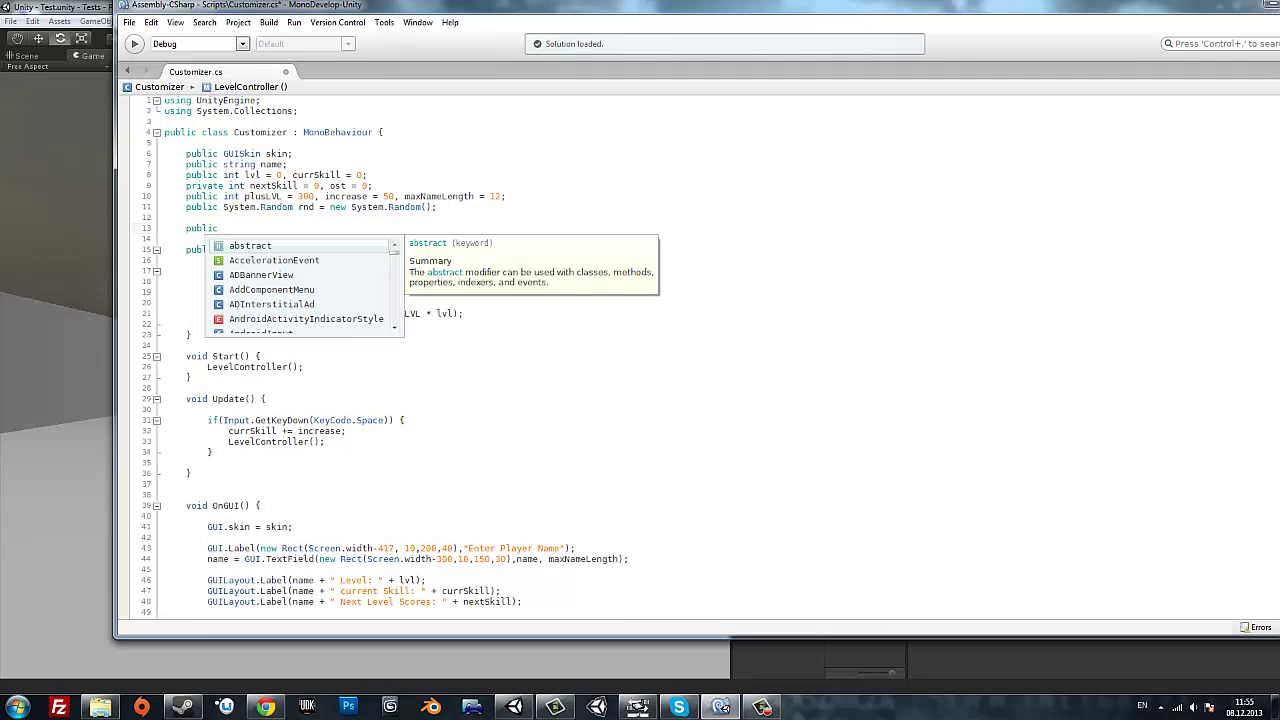
type("i")
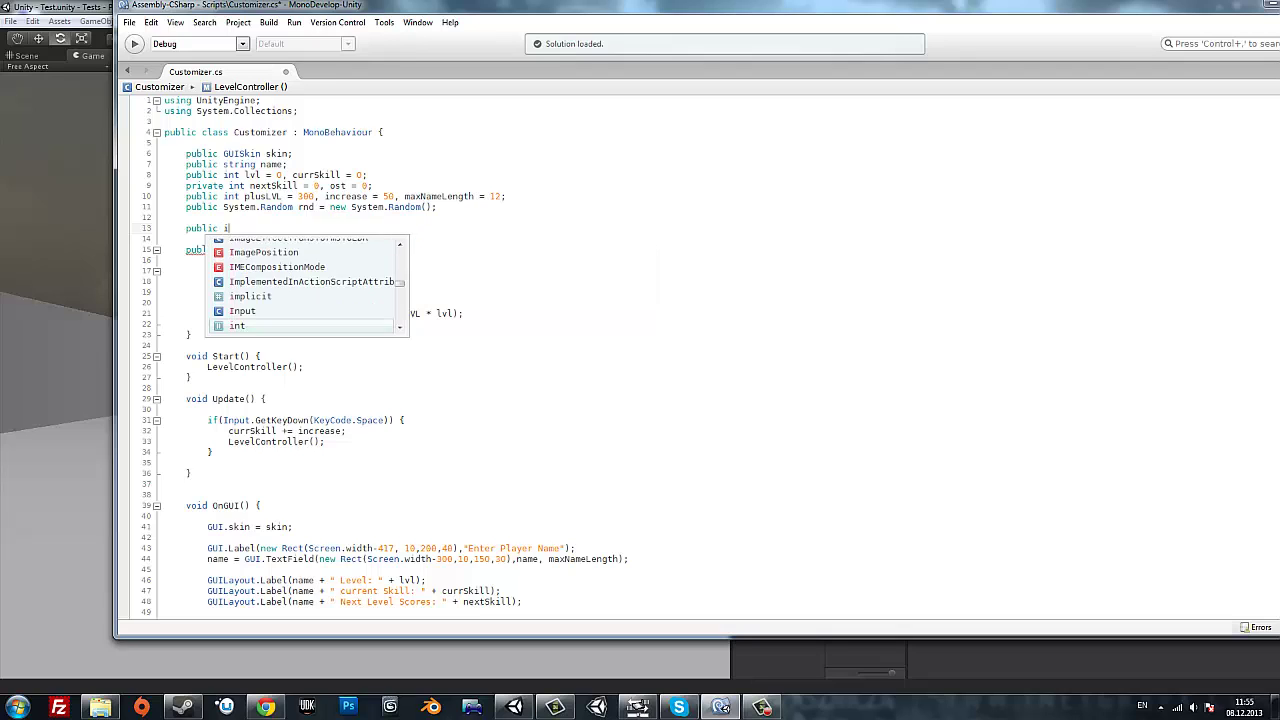
type("nt")
key("BackSpace")
key("BackSpace")
key("BackSpace")
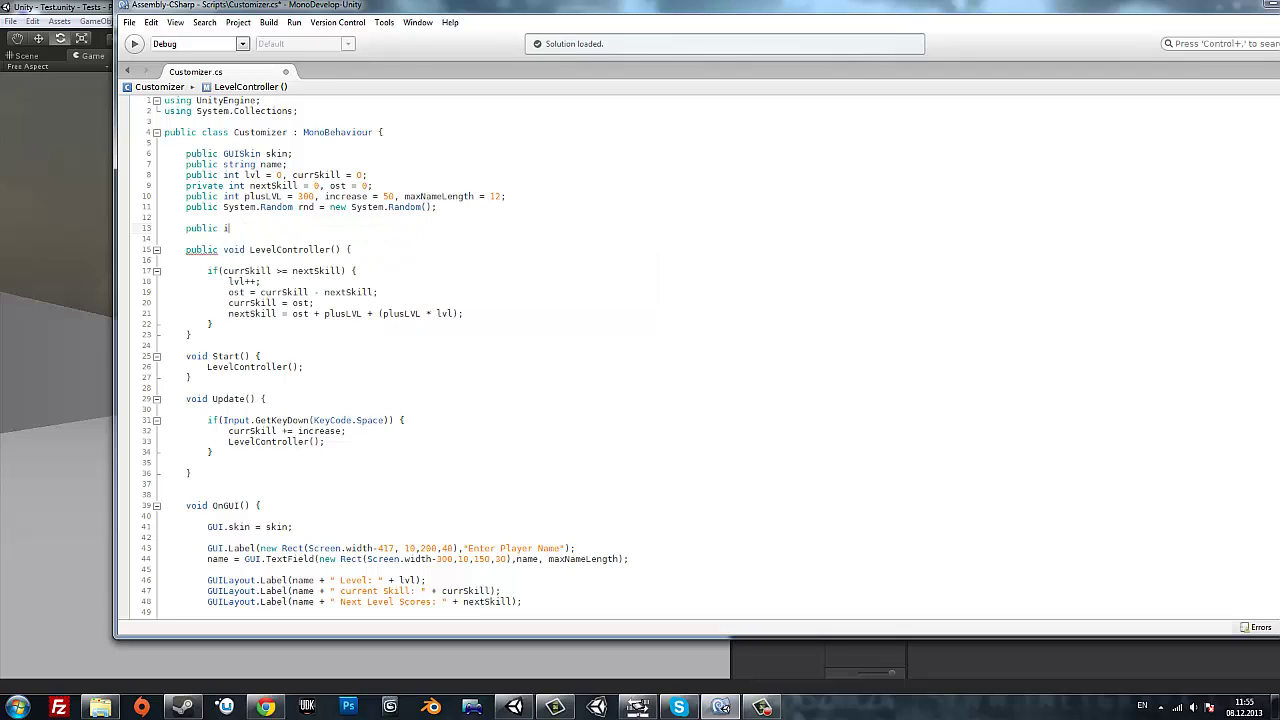
key("BackSpace")
type("float ")
type("damage")
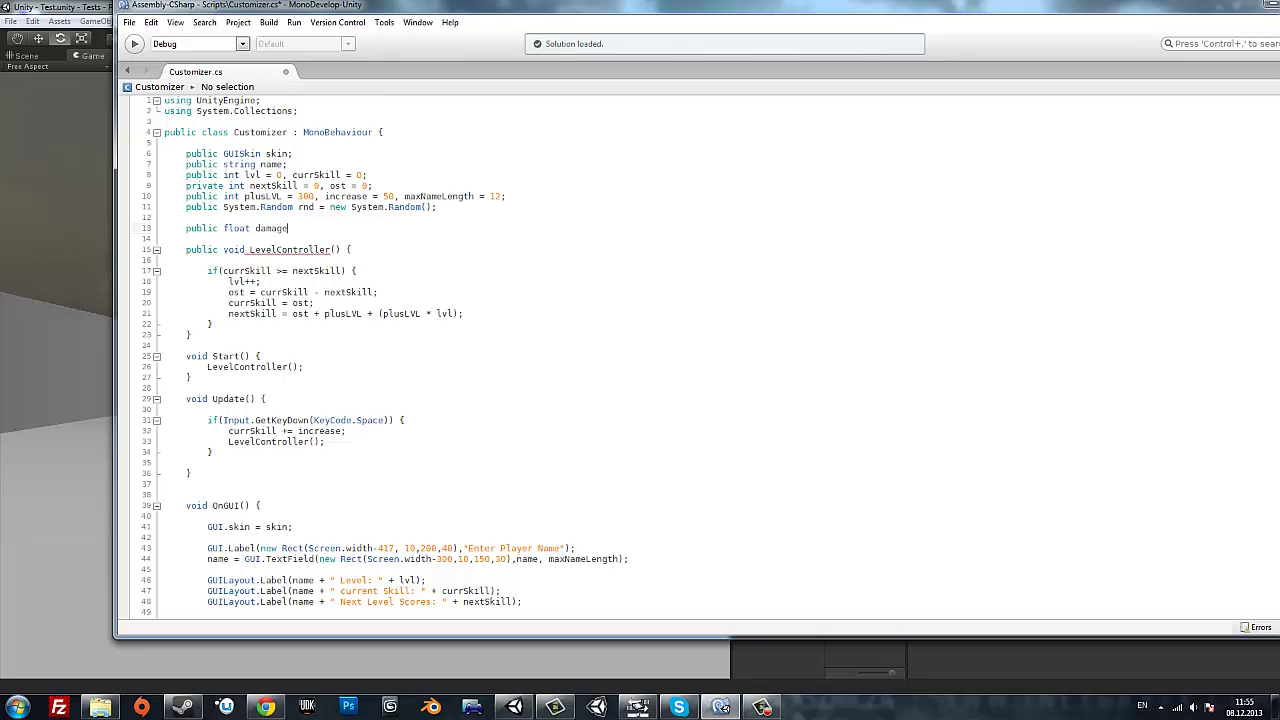
type(" = 10f")
type(";")
key("BackSpace")
type("speed = 5")
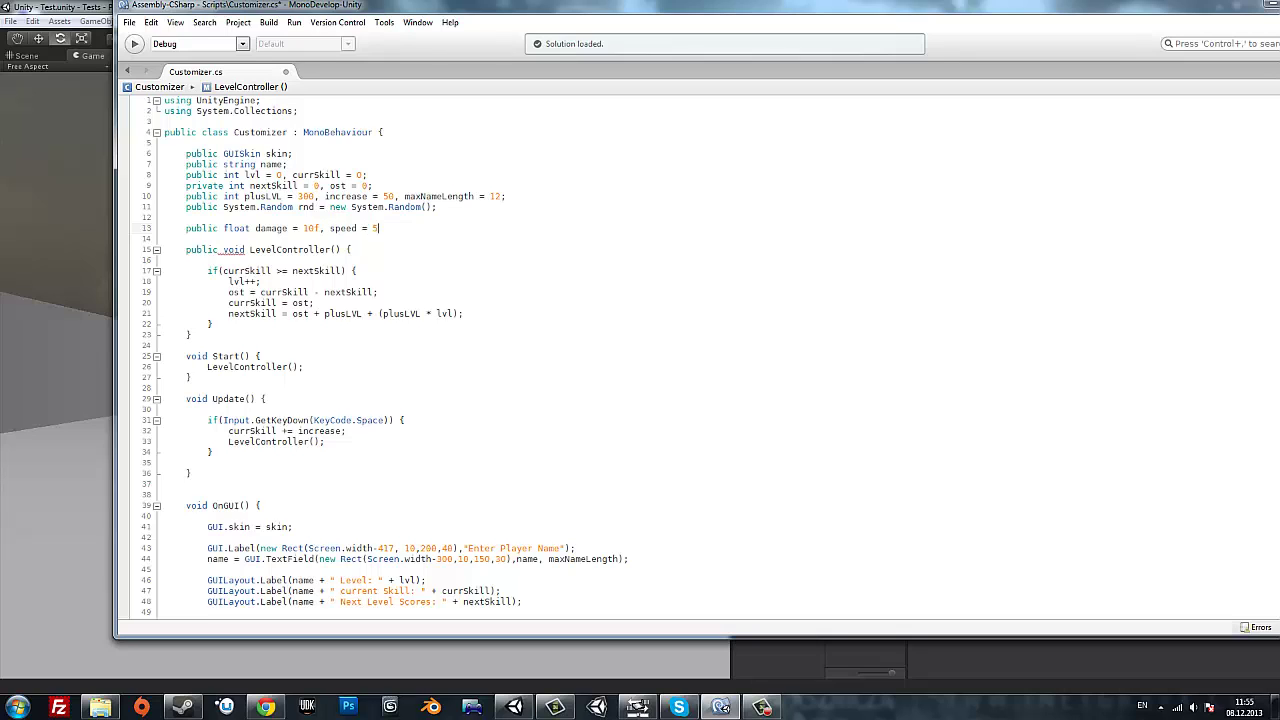
type(".0f")
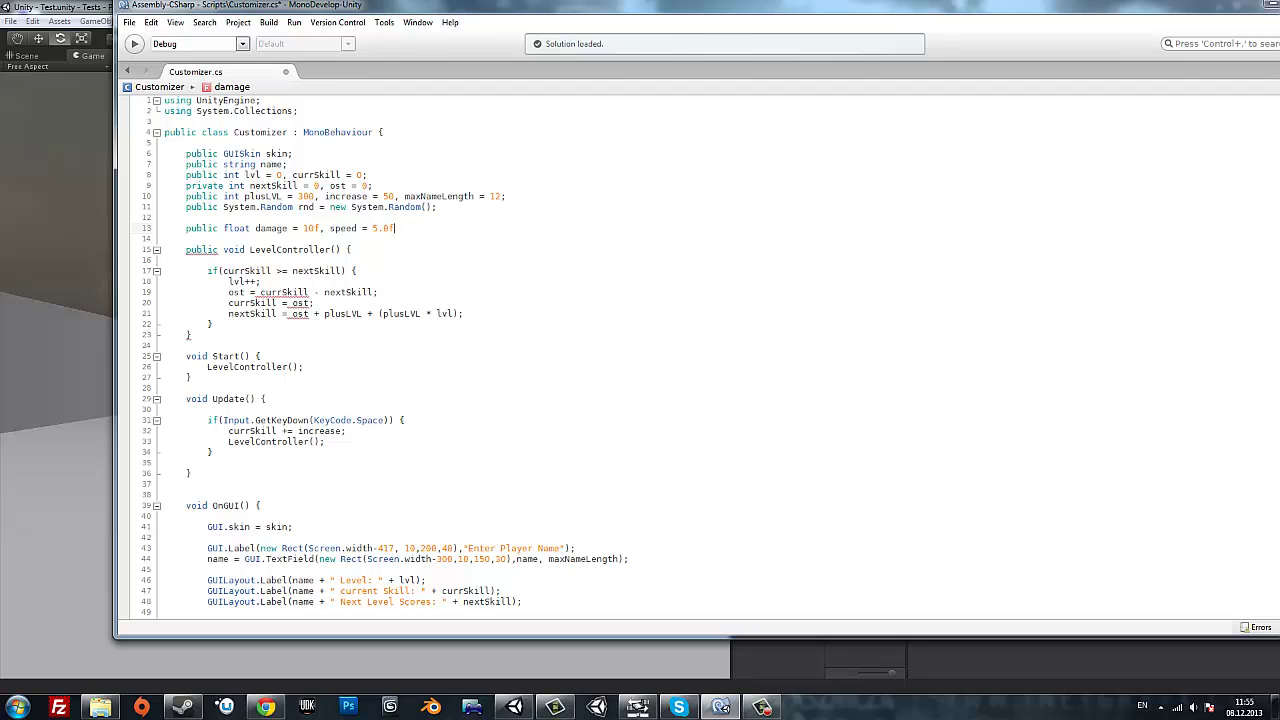
type(",")
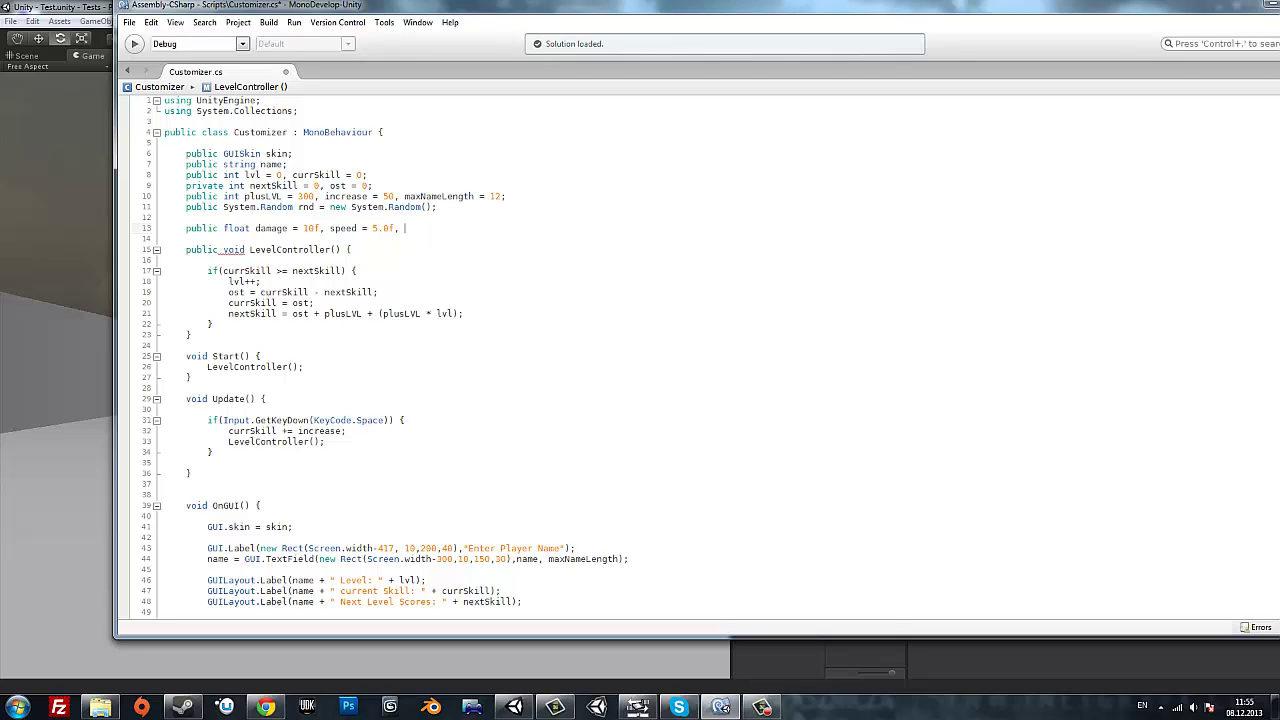
type("h")
type("p = 100")
type("f")
type(";")
key("BackSpace")
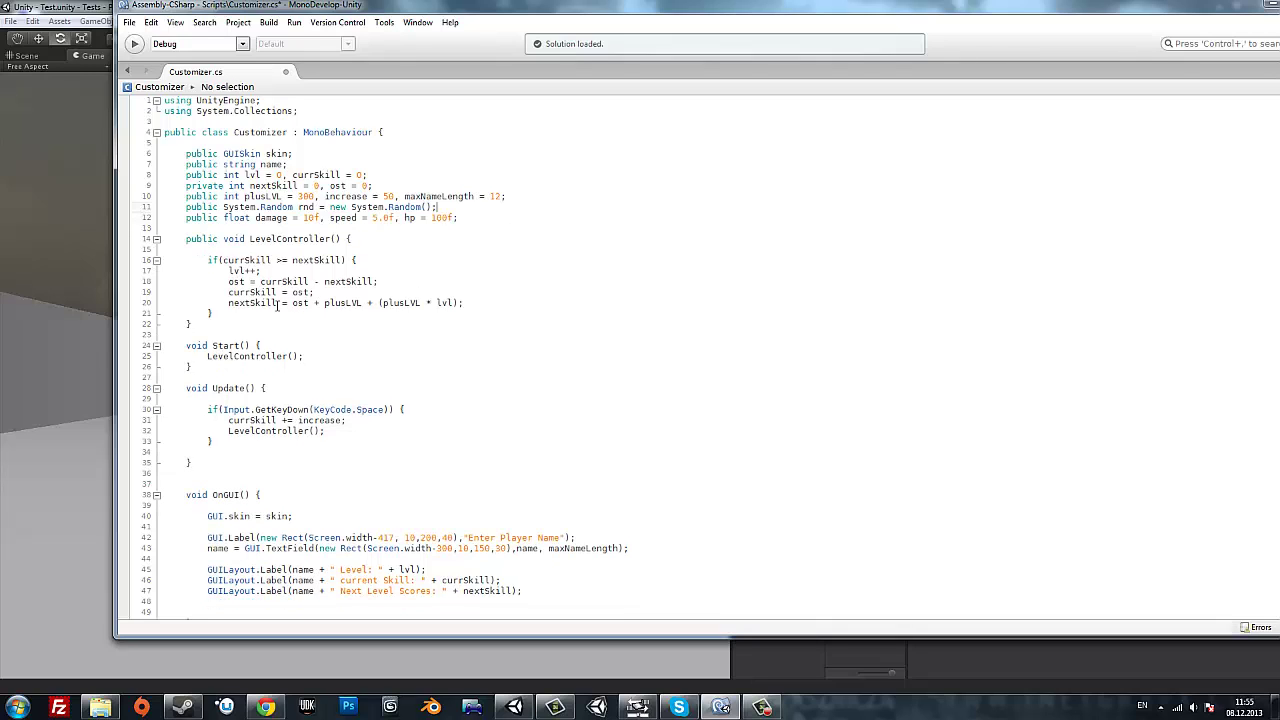
Add damage = (damage / 3) + damage; after the nextSkill line in the level-up block.
left_click(466, 303)
key("Return")
type("damag")
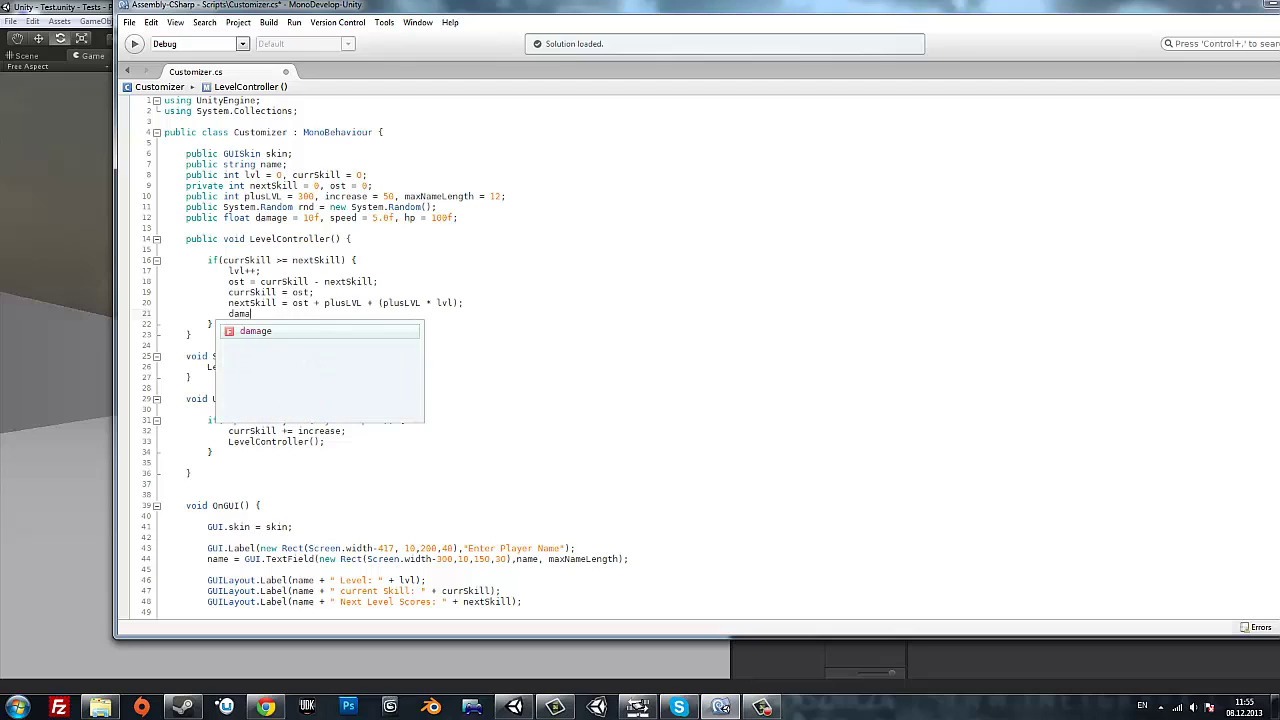
type("e = ")
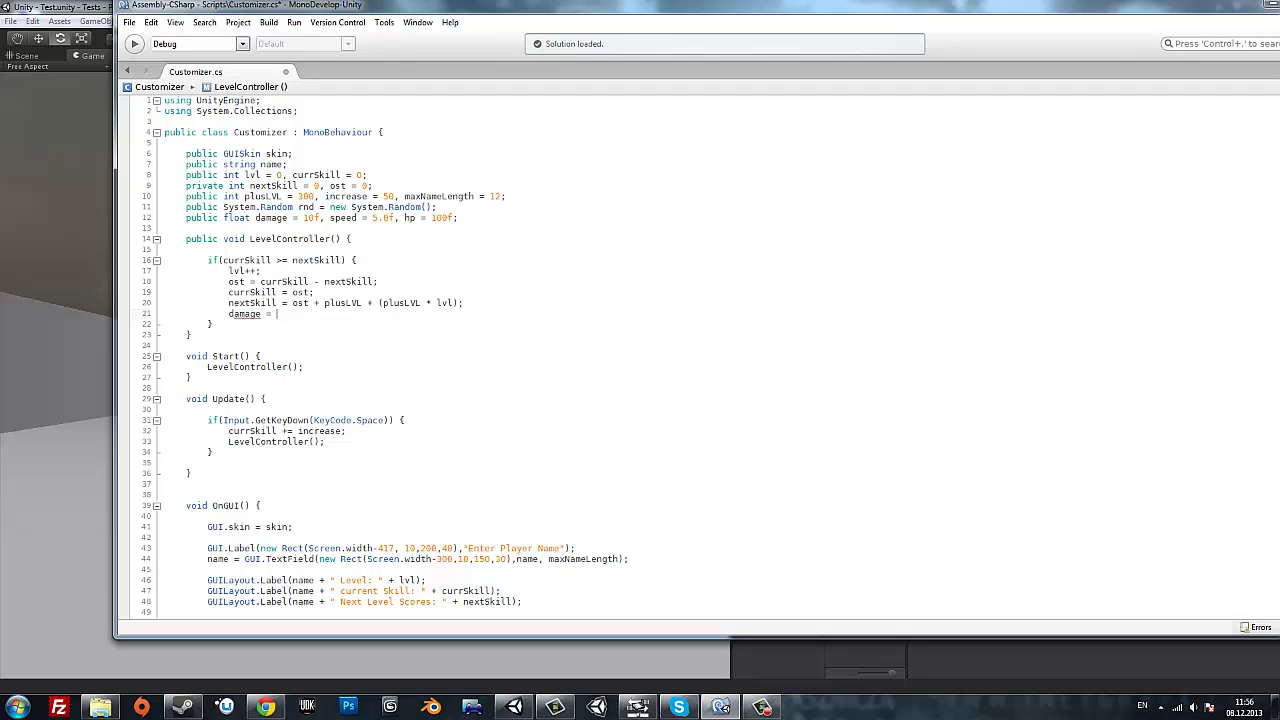
type("damage")
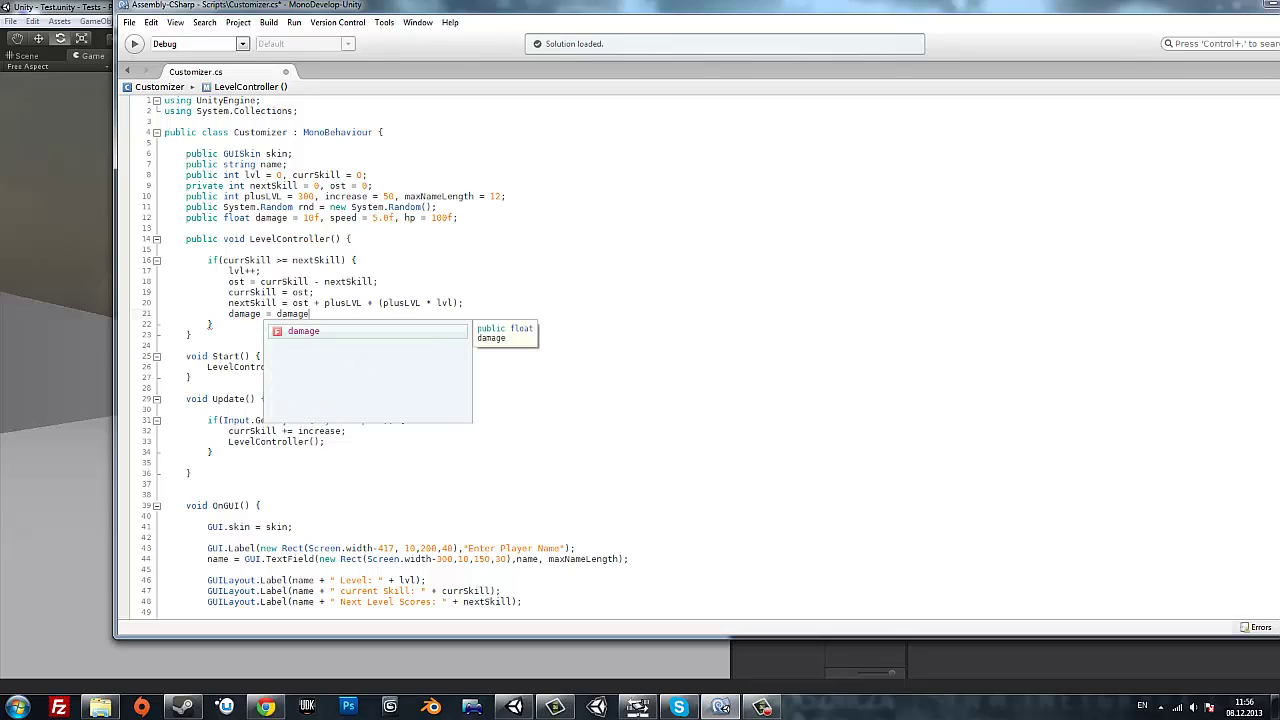
type(" / ")
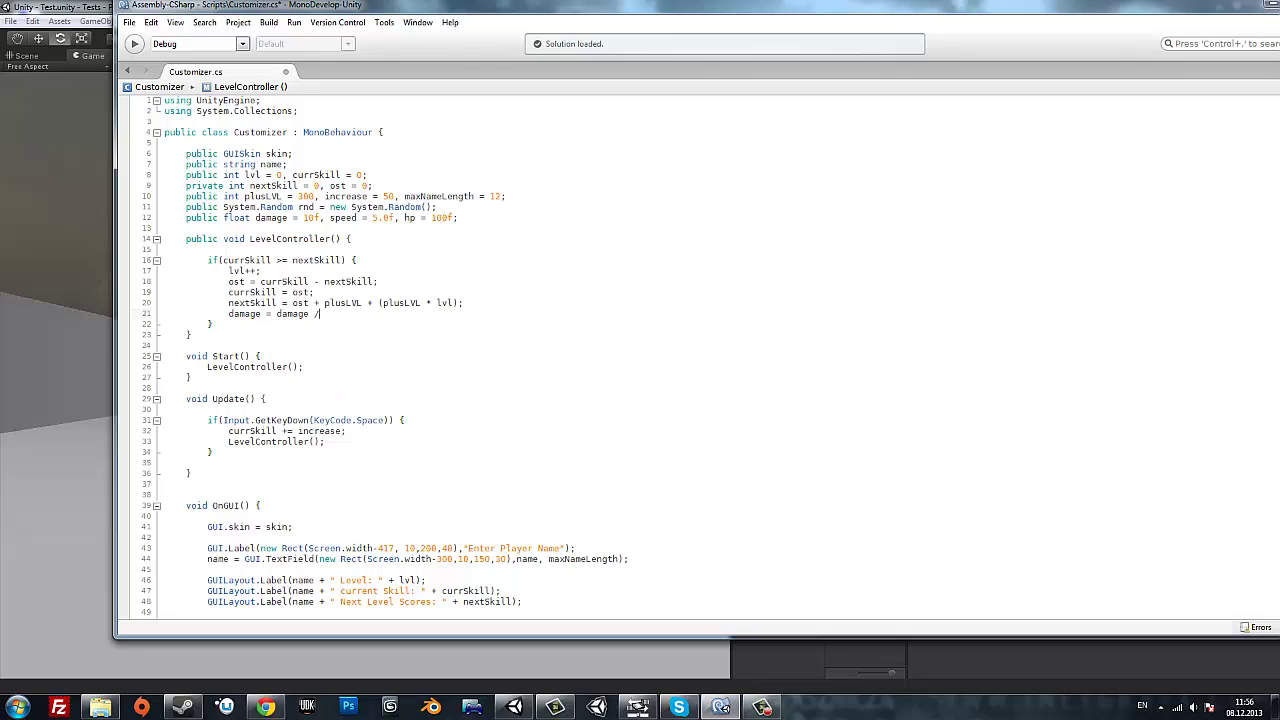
type("2 + damage")
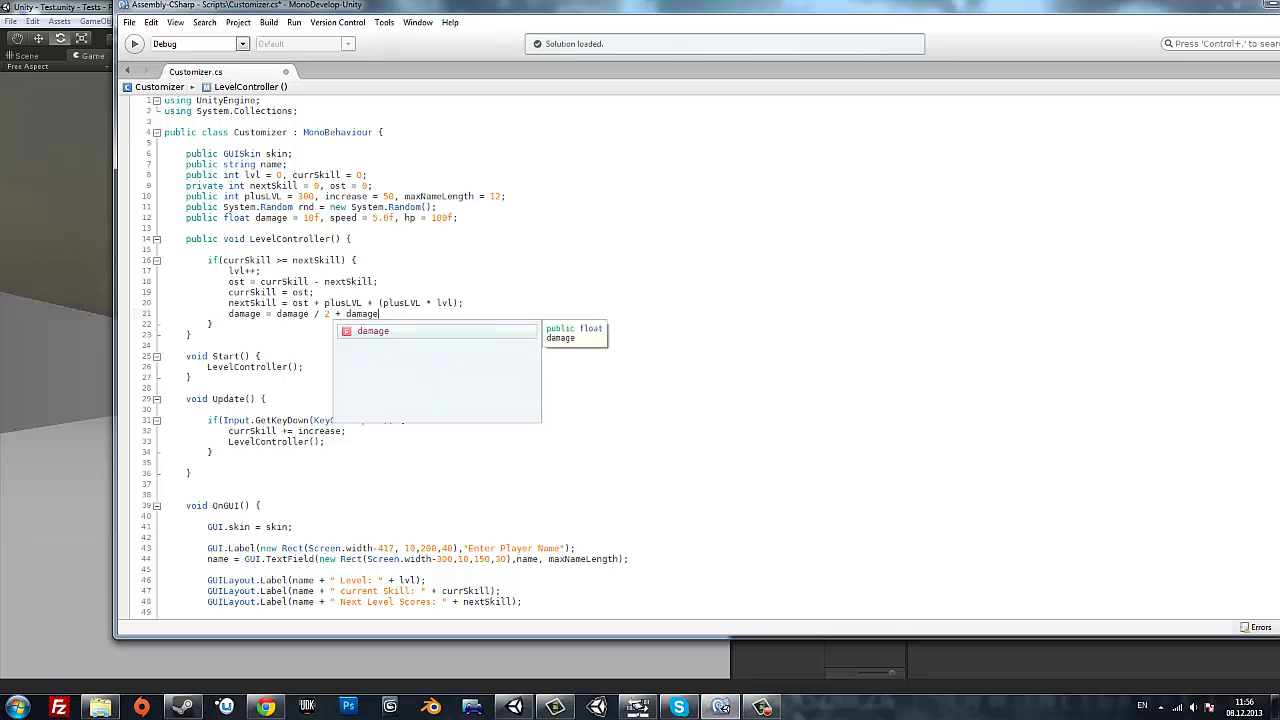
left_click(327, 314)
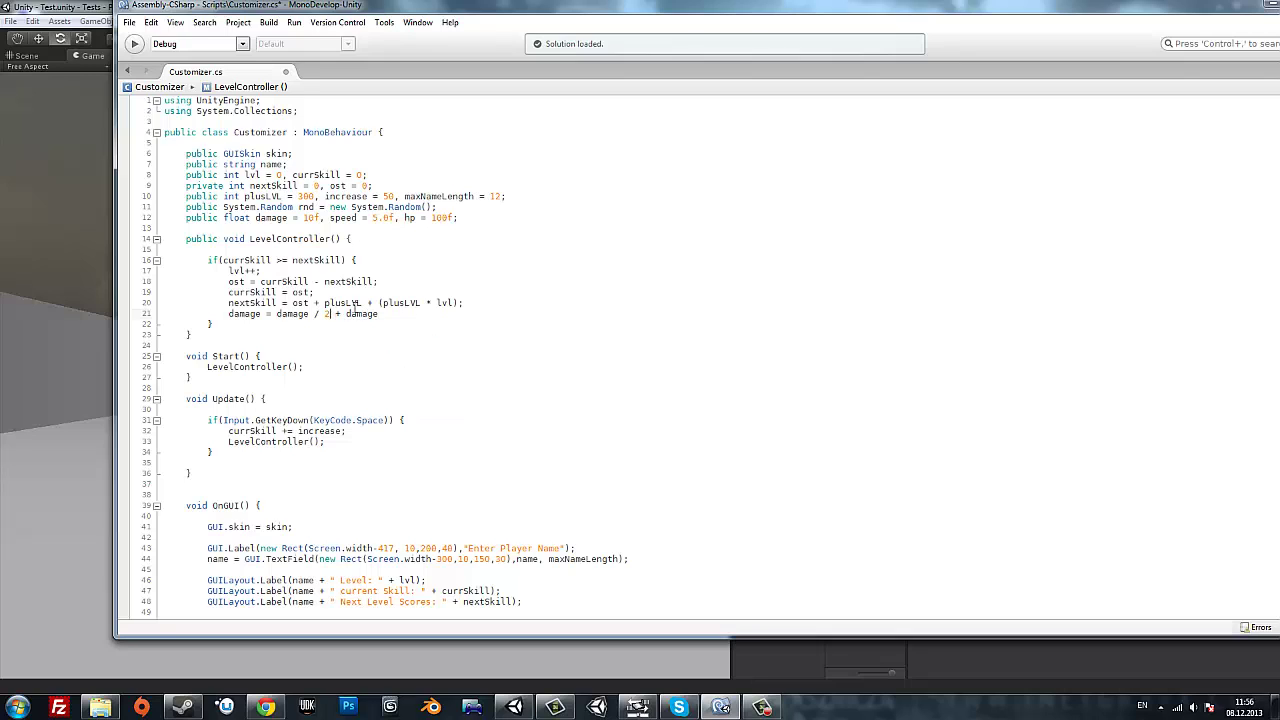
type(")")
left_click(278, 314)
type("(")
left_click(389, 314)
type(";")
key("Return")
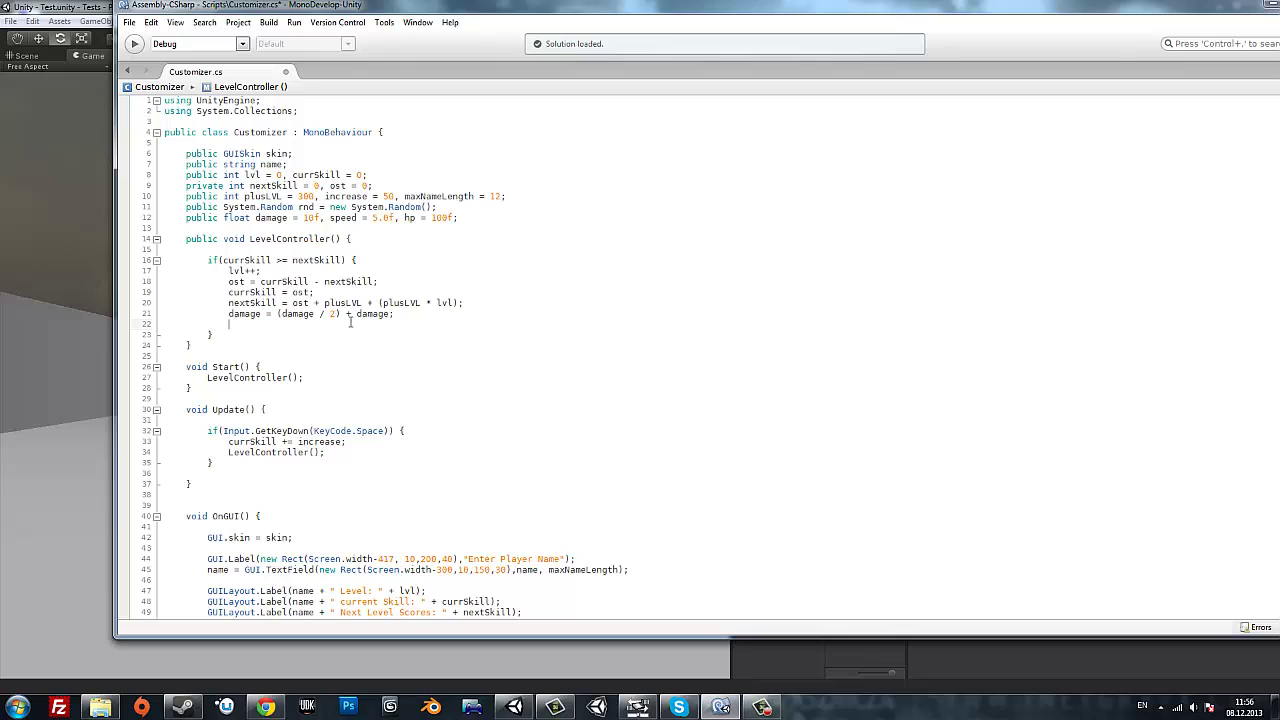
type("speed =")
left_click(334, 313)
key("BackSpace")
type("3")
Add speed = (speed / 3) + speed; and hp = (hp / 4) + hp; below it.
left_click(284, 326)
type("(spe")
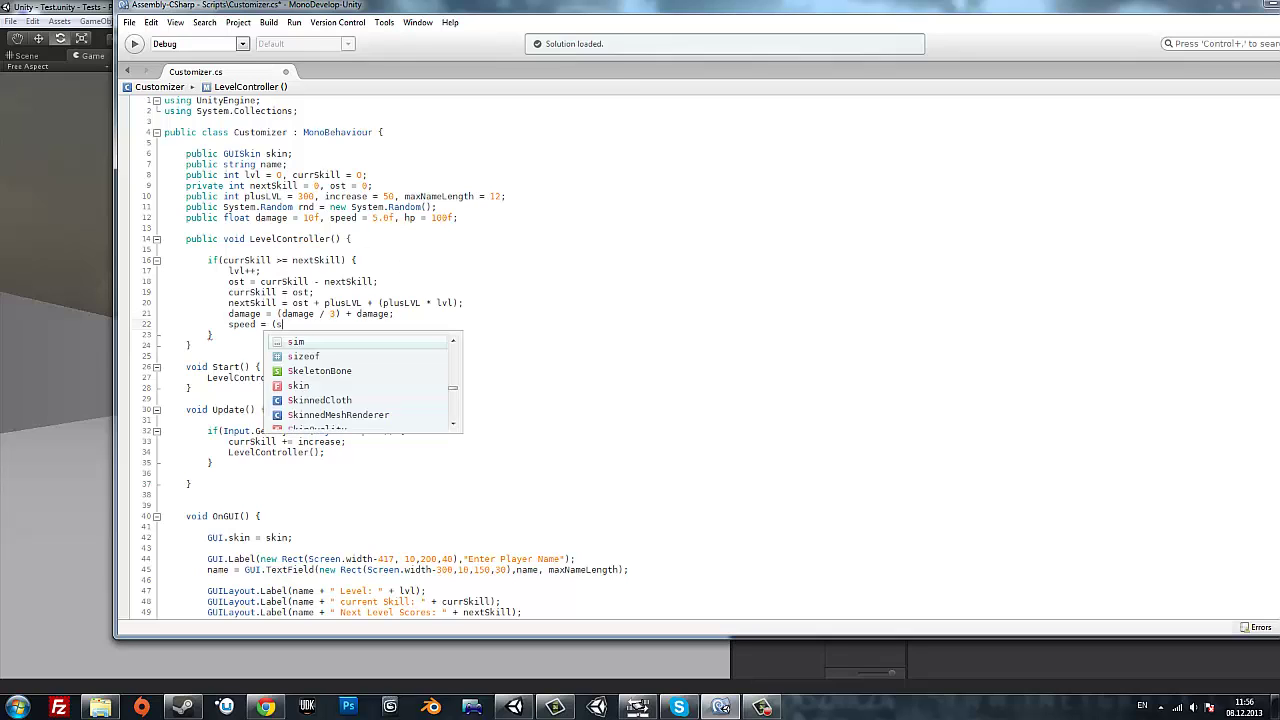
key("Return")
type("/ 3")
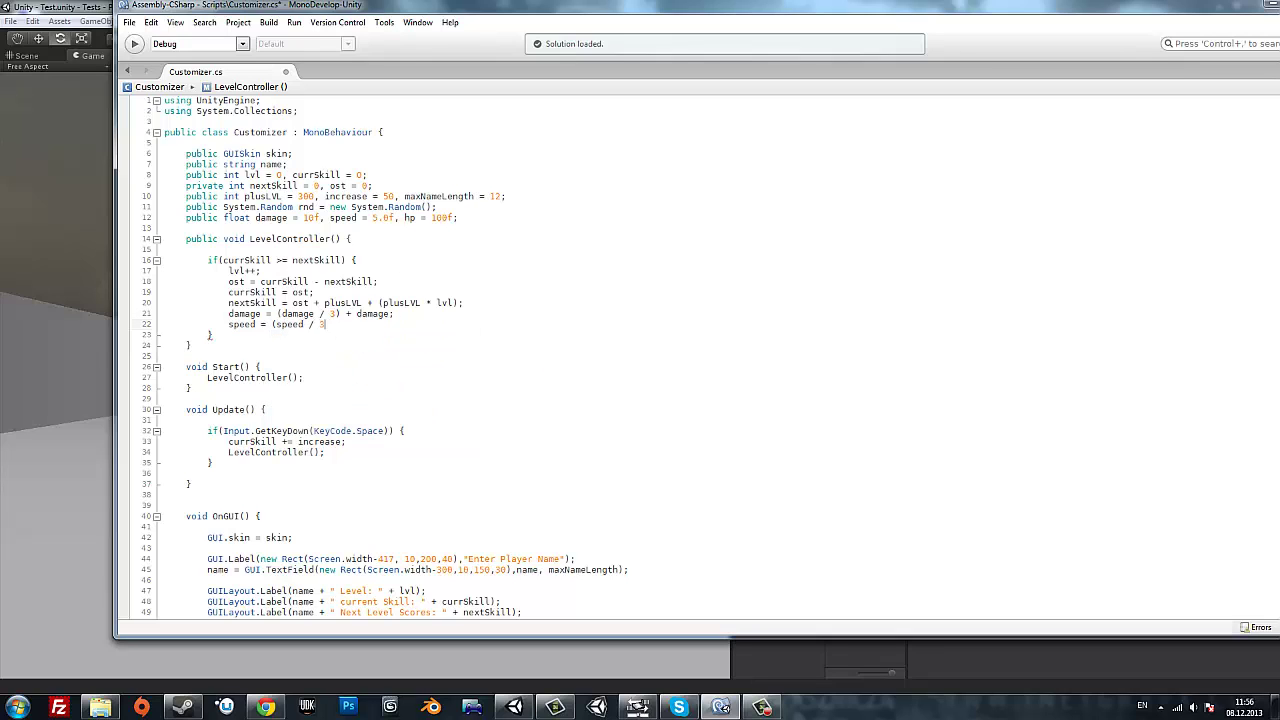
type(") + sp")
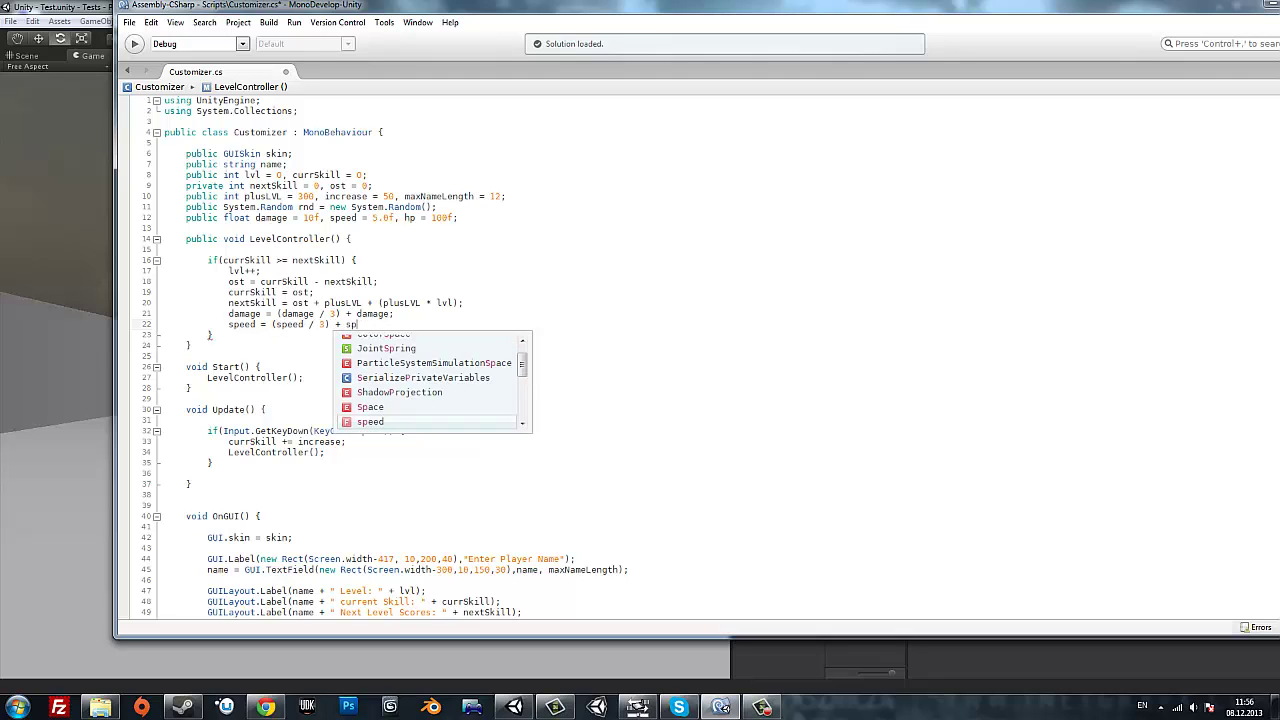
type("eed;")
key("Return")
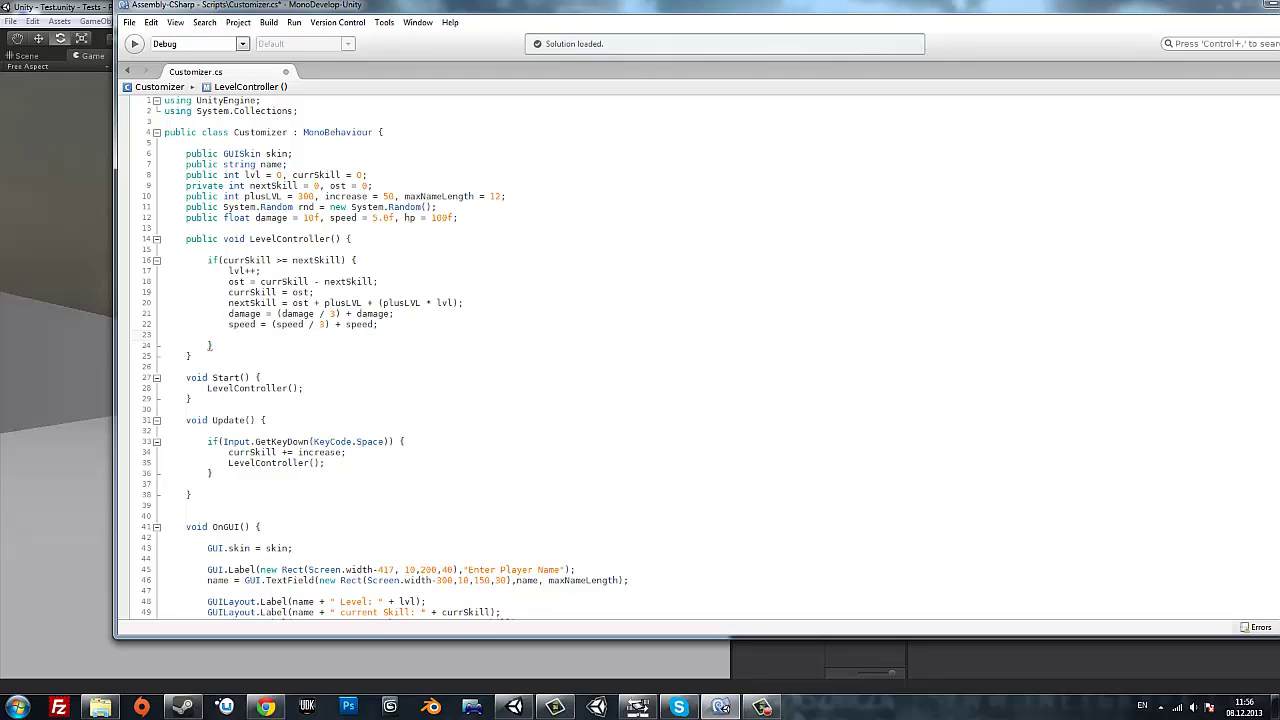
type("hp = (h")
type("p / 4) + ")
type("hp;")
Duplicate the Next Level Scores GUILayout.Label line three times below it.
scroll(328, 432, "down", 3)
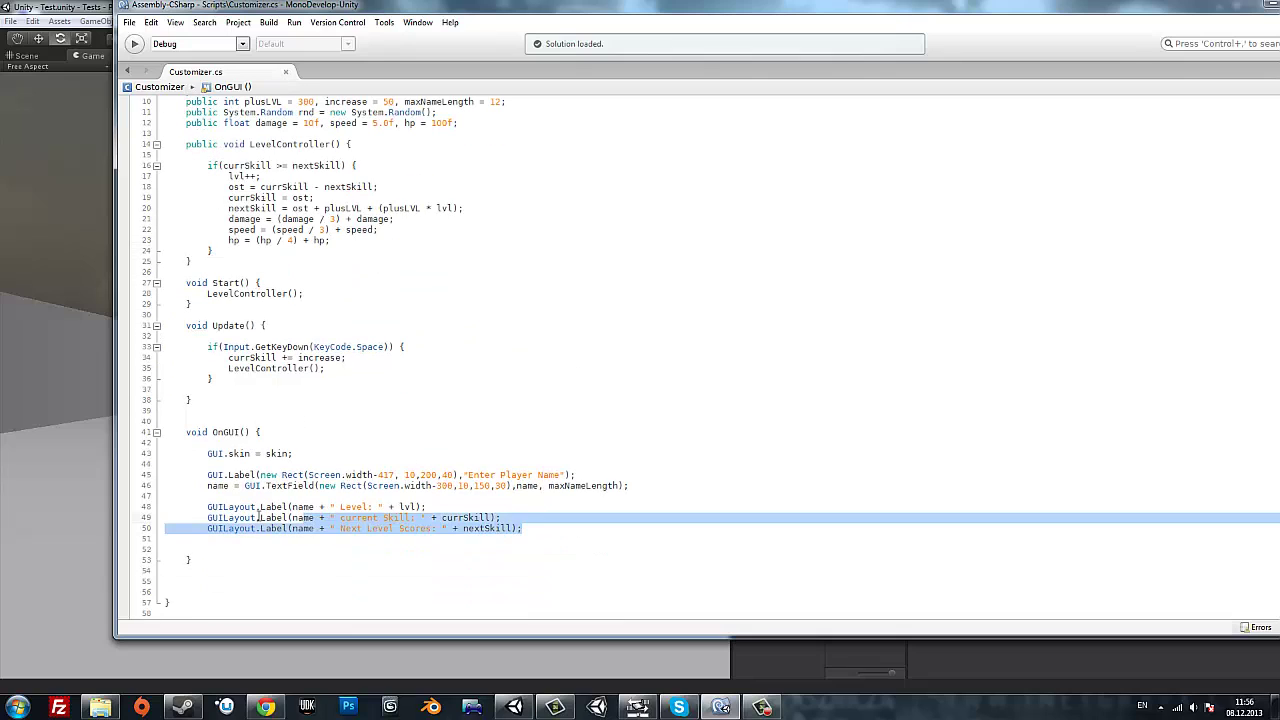
left_click_drag(522, 528, 166, 530)
key("ctrl+c")
left_click(236, 541)
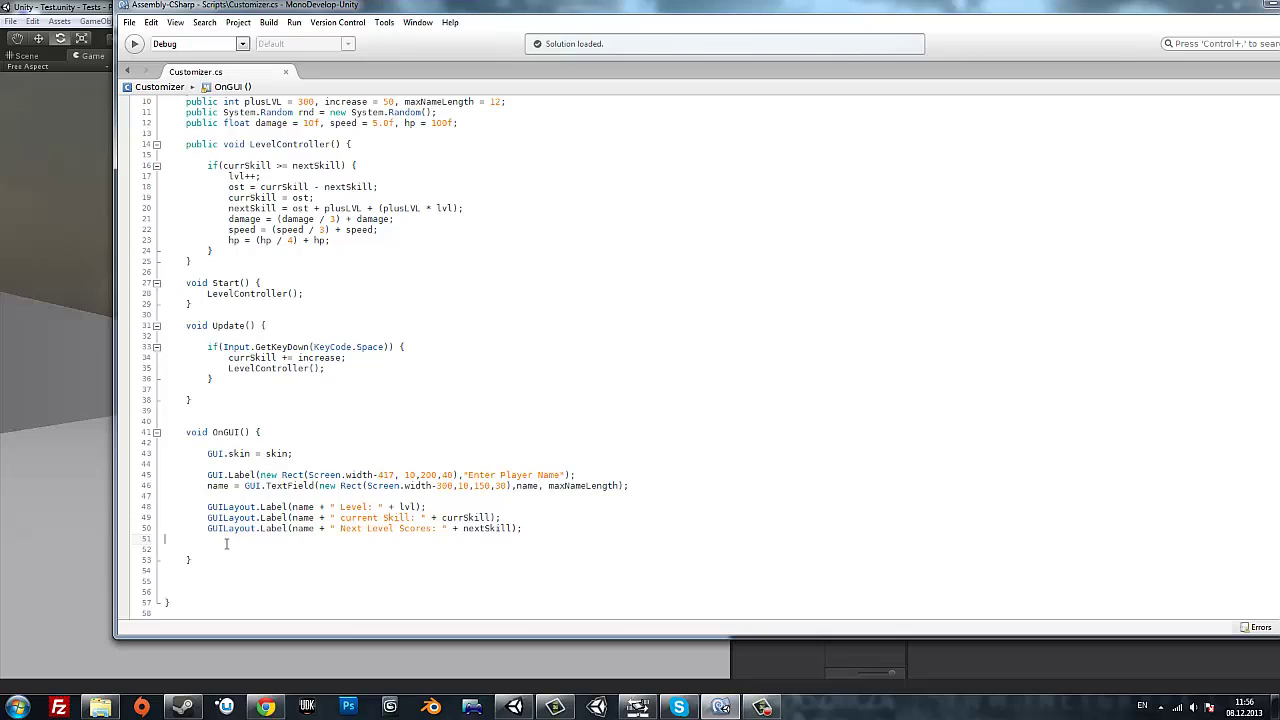
key("ctrl+v")
key("Return")
key("ctrl+v")
key("Return")
key("ctrl+v")
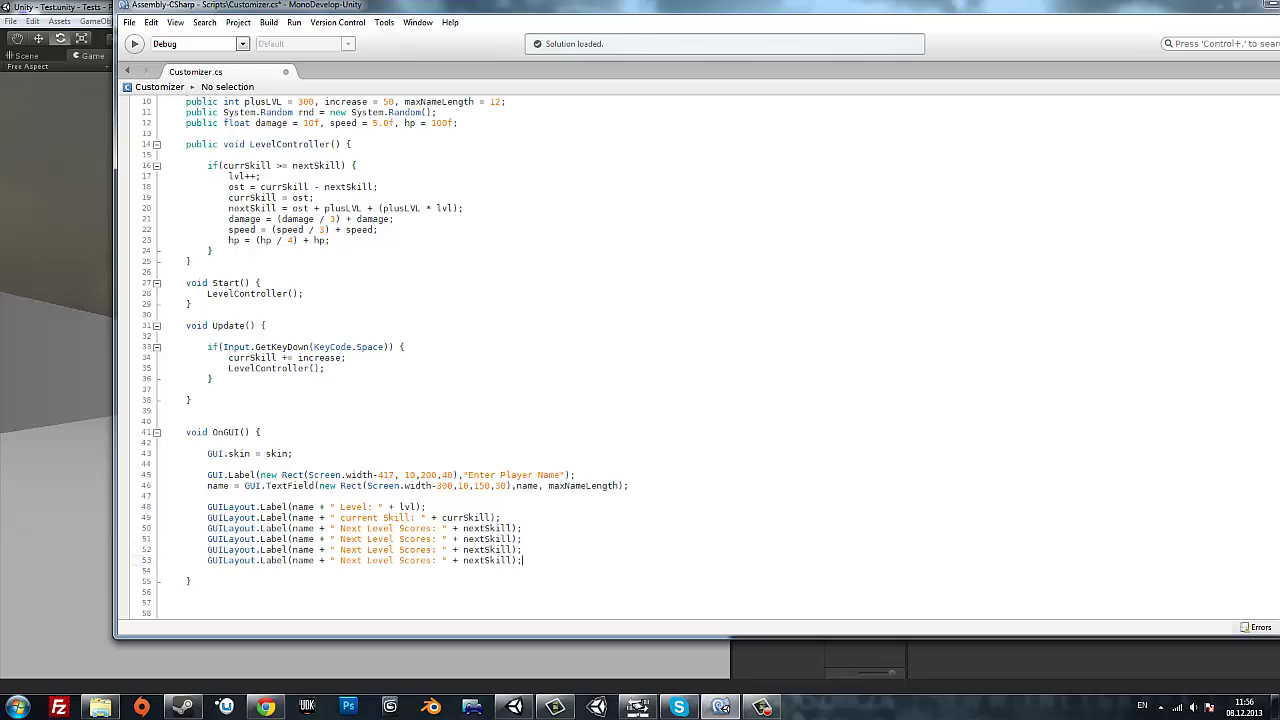
Retitle the copies HP, Damage and Move Speed, showing speed on the Move Speed label.
left_click_drag(341, 539, 432, 539)
type("HP")
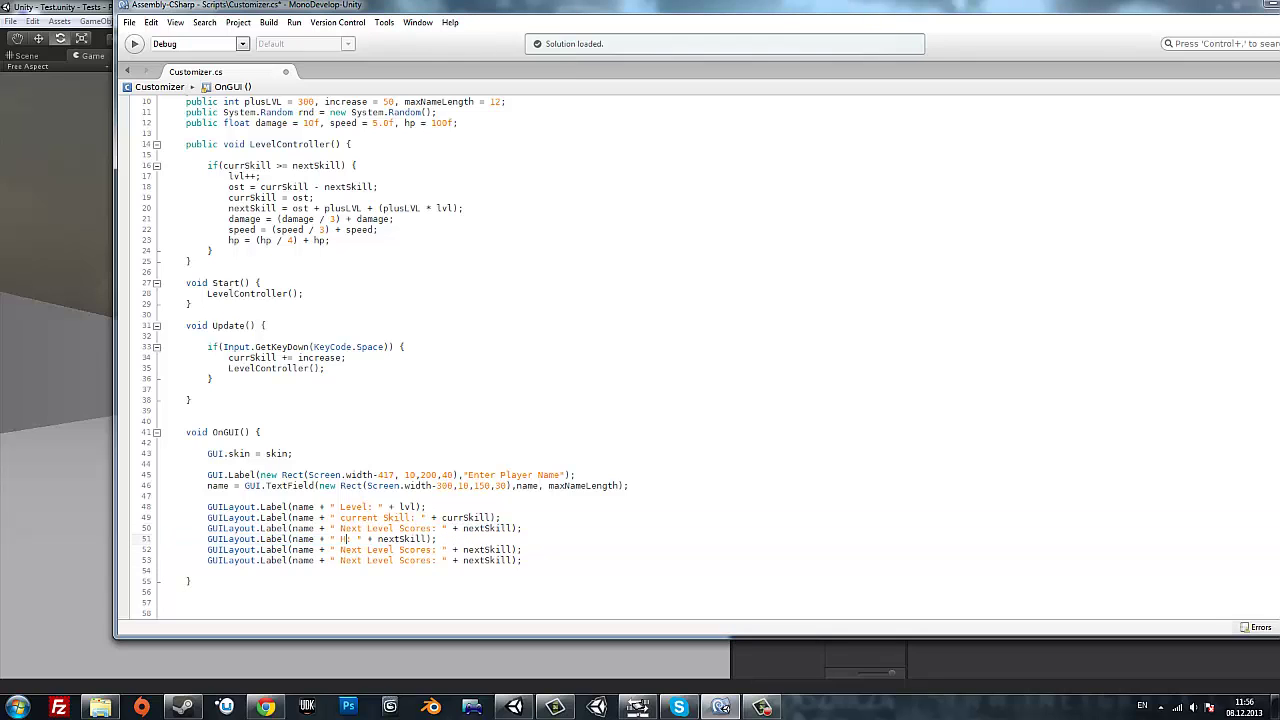
left_click_drag(340, 550, 436, 550)
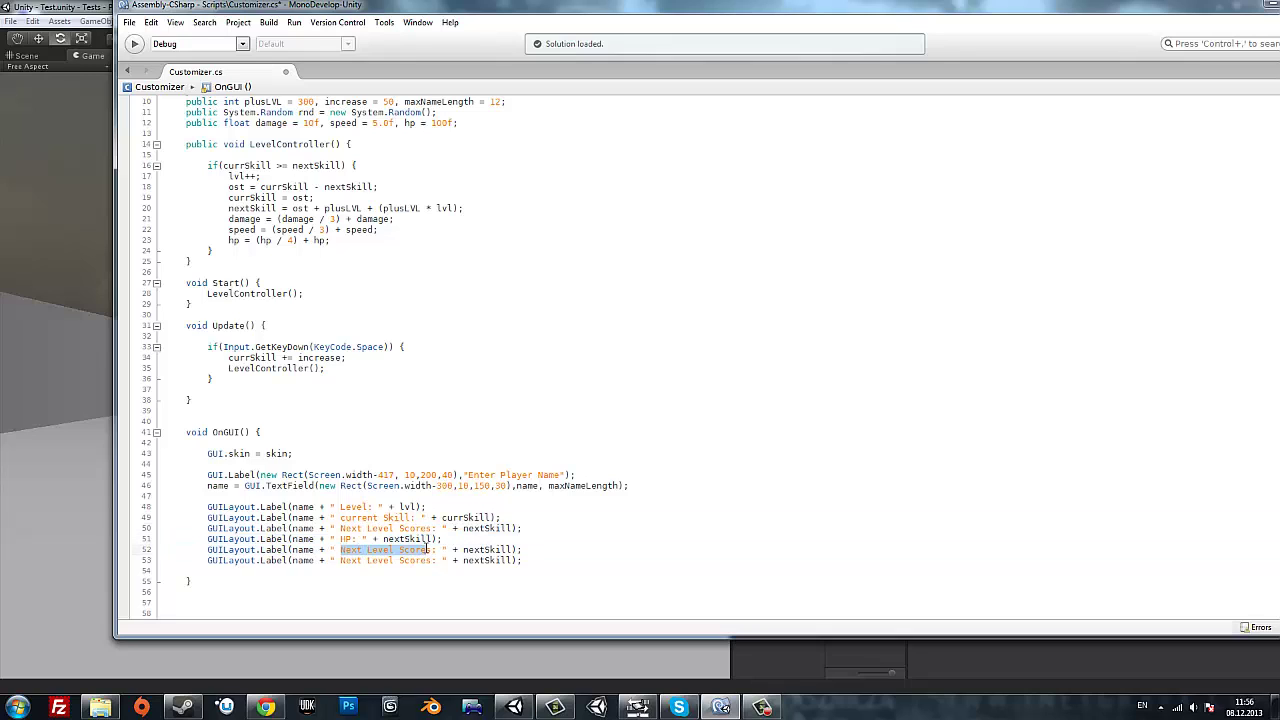
type("Damage")
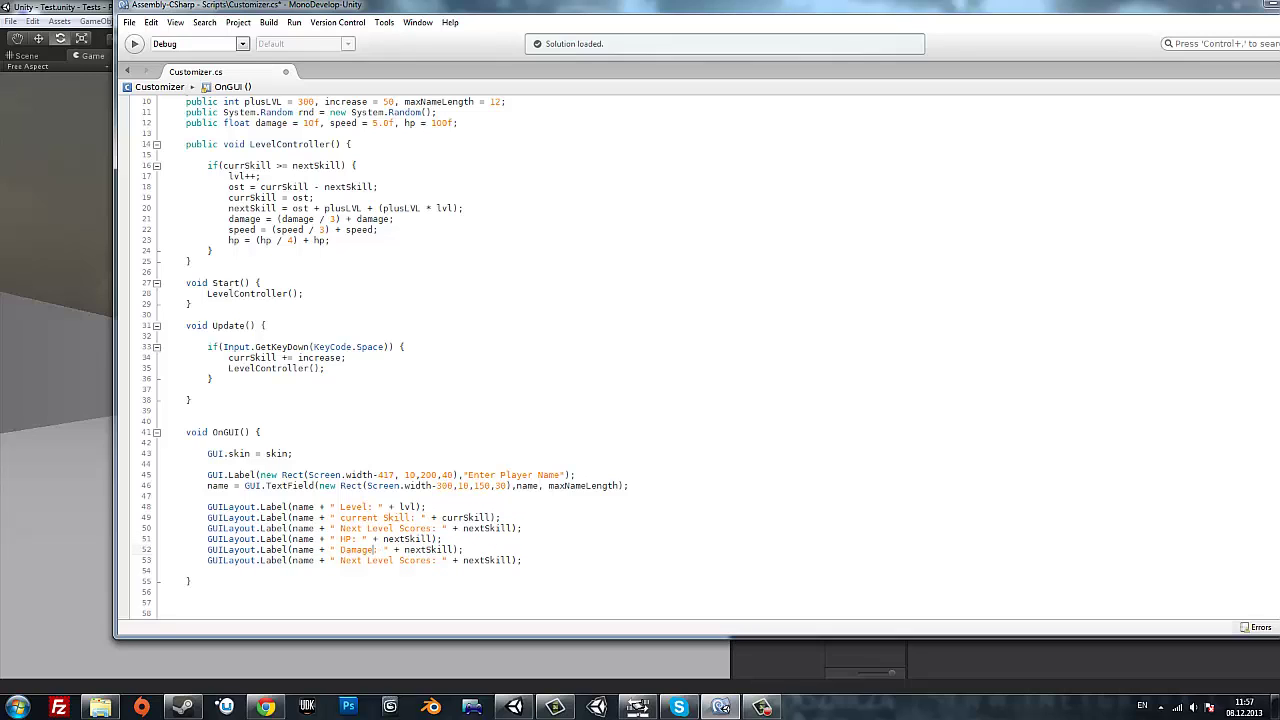
left_click_drag(340, 560, 432, 560)
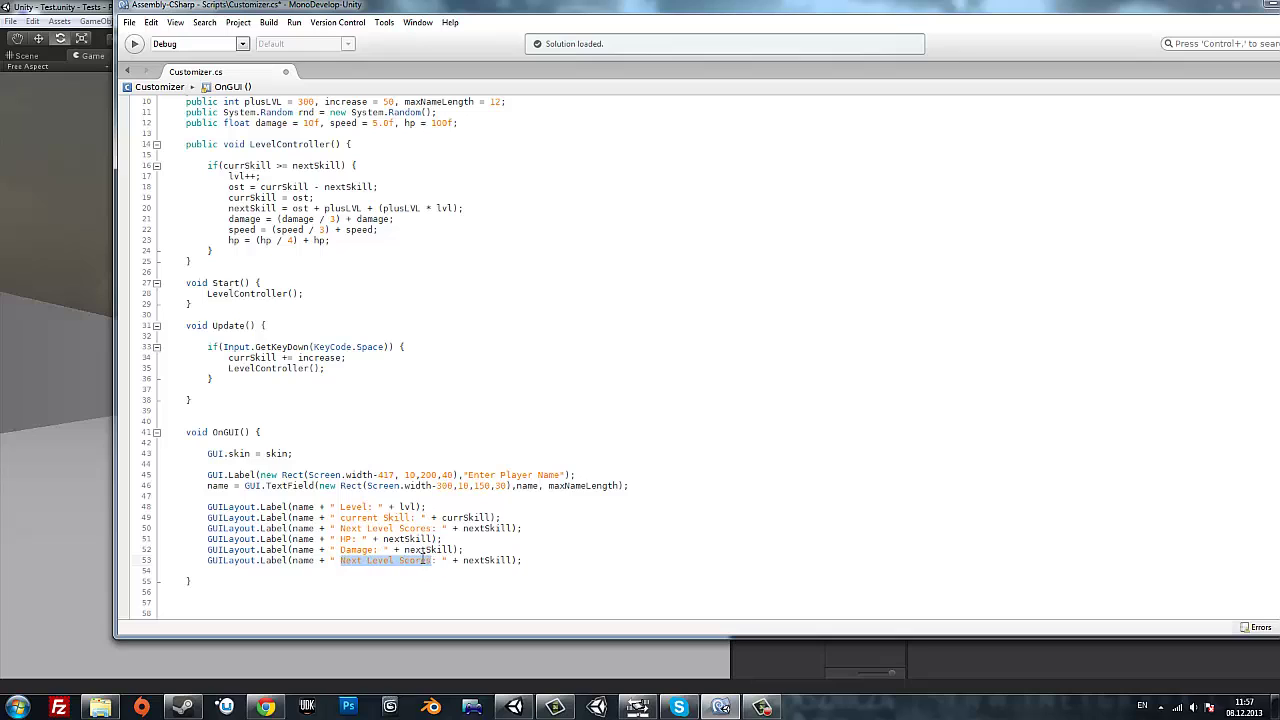
type("Spe")
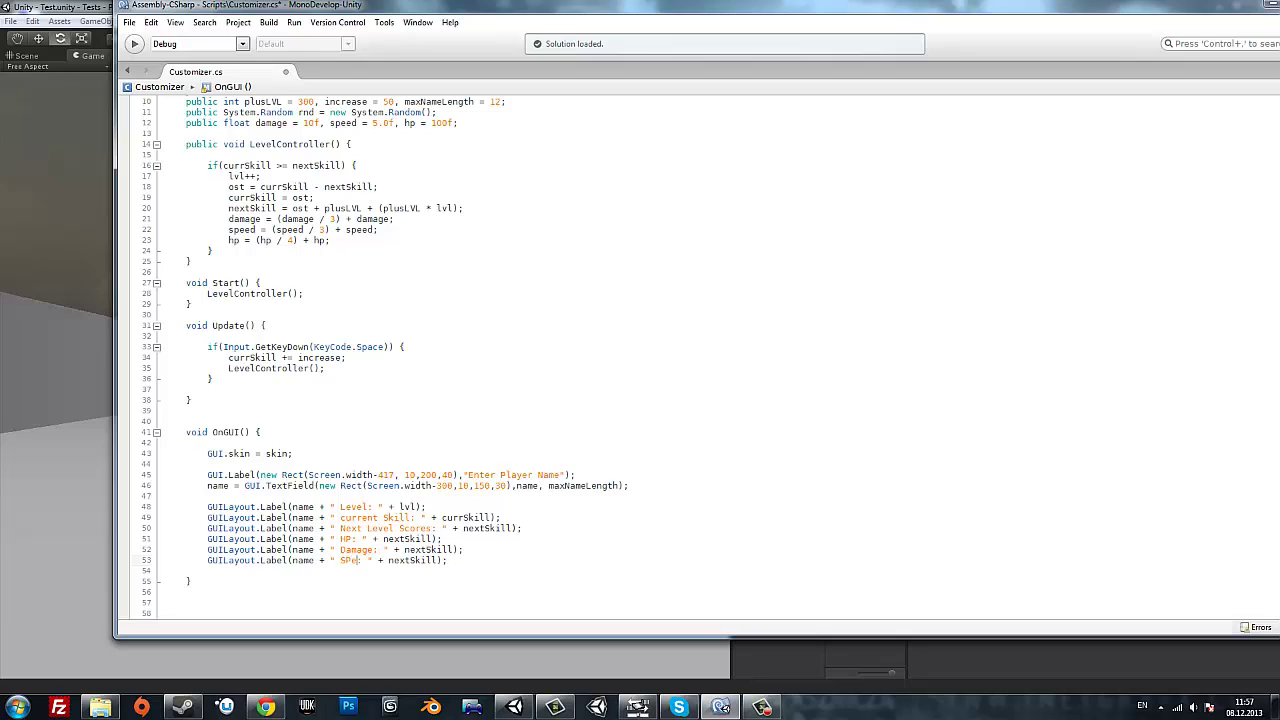
type("ed")
left_click_drag(351, 560, 340, 560)
type("Move S")
type("p")
left_click_drag(425, 560, 479, 560)
type("speed")
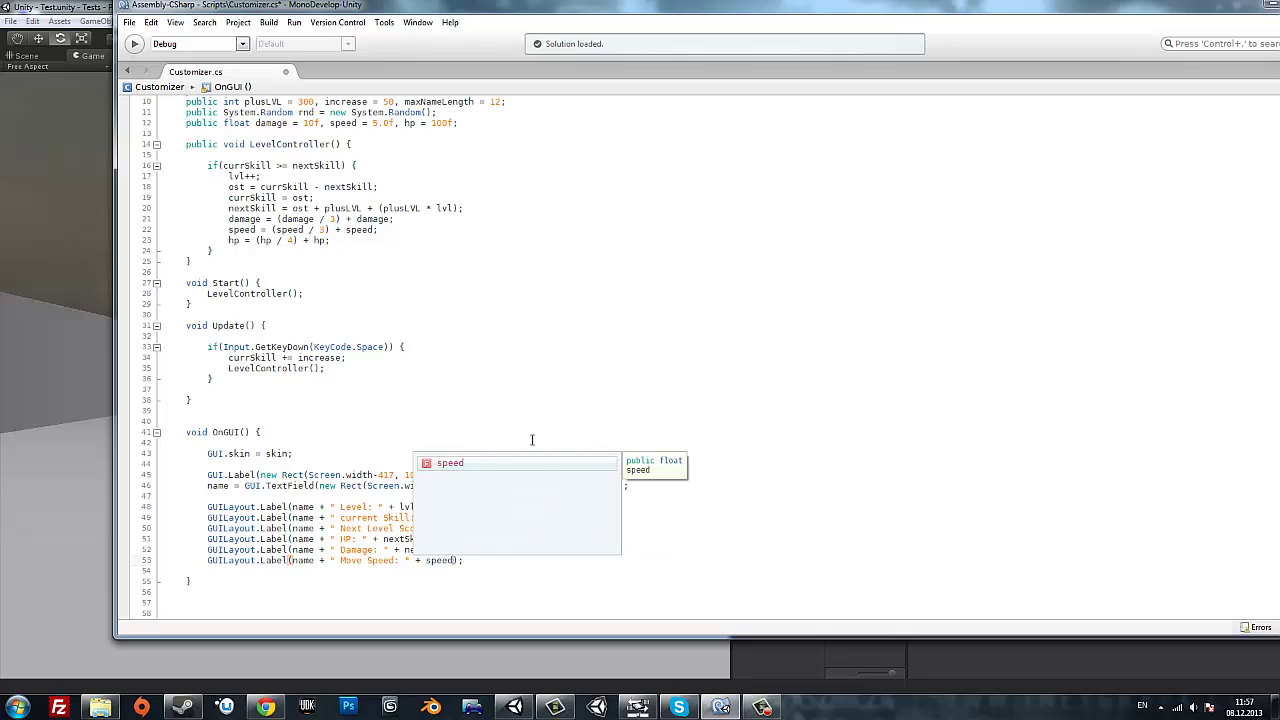
key("Return")
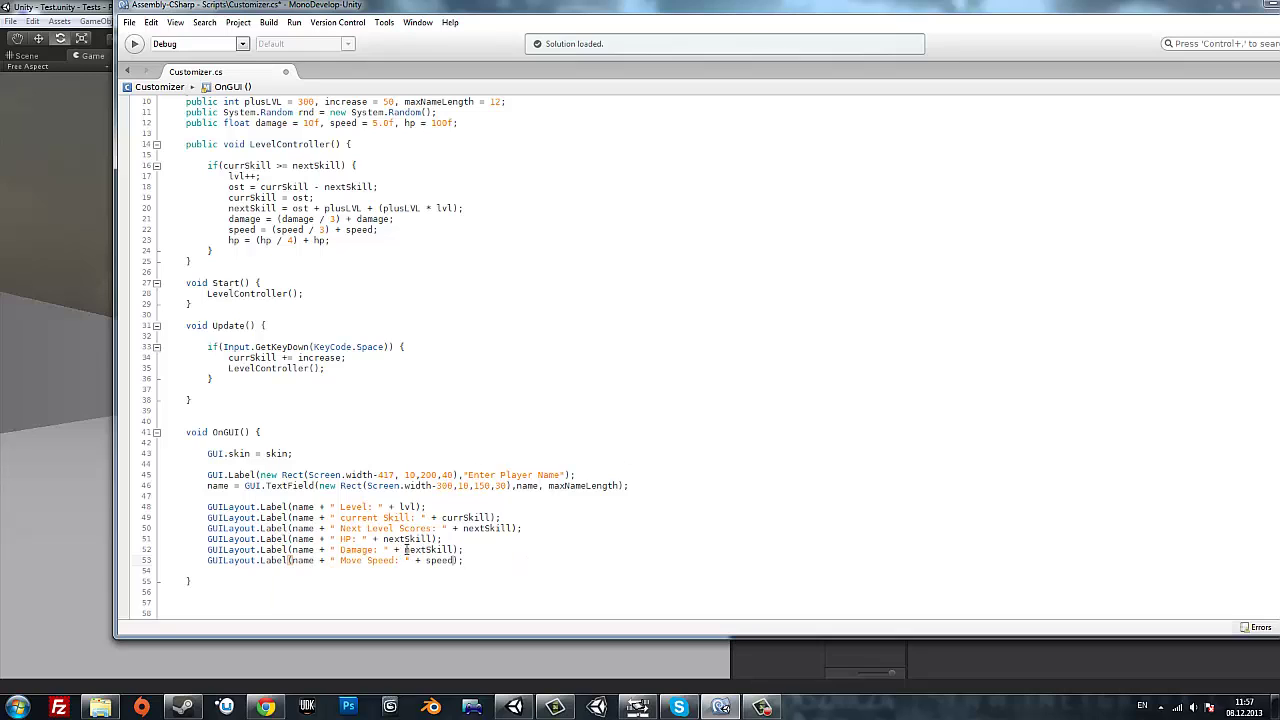
Show damage and hp on the Damage and HP labels and save the script.
left_click_drag(404, 549, 454, 549)
left_click(762, 707)
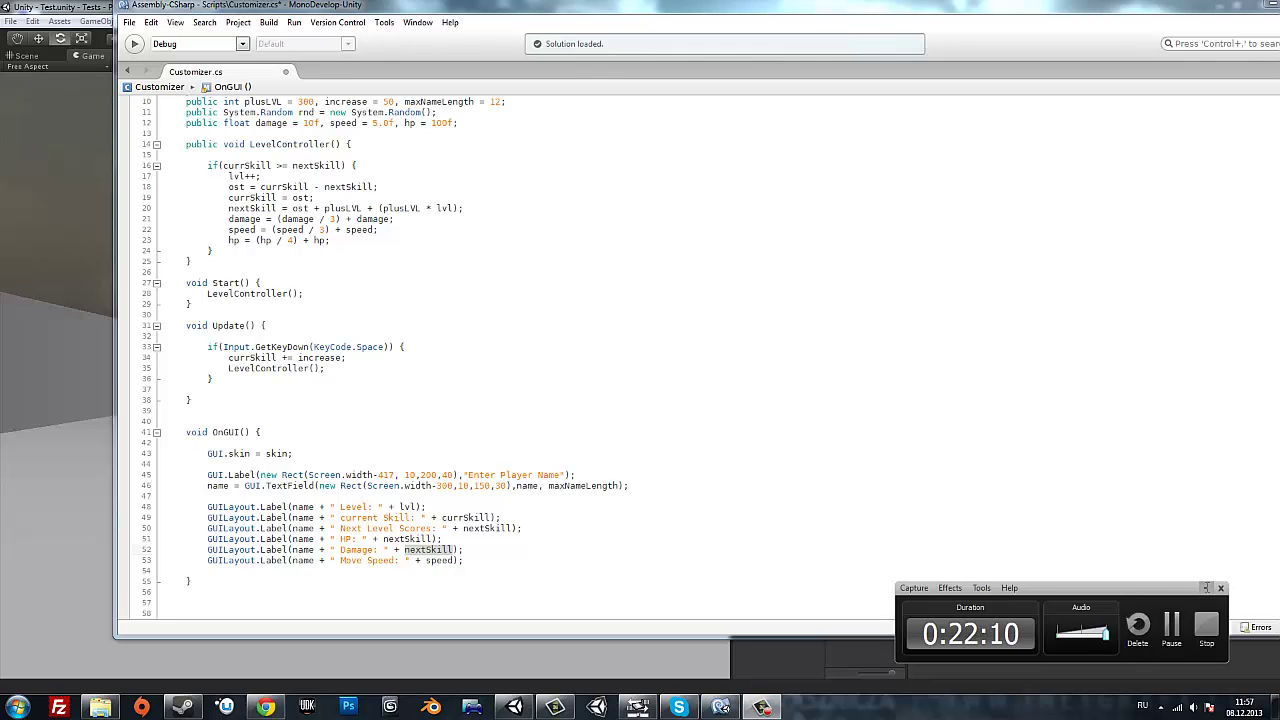
left_click(1206, 587)
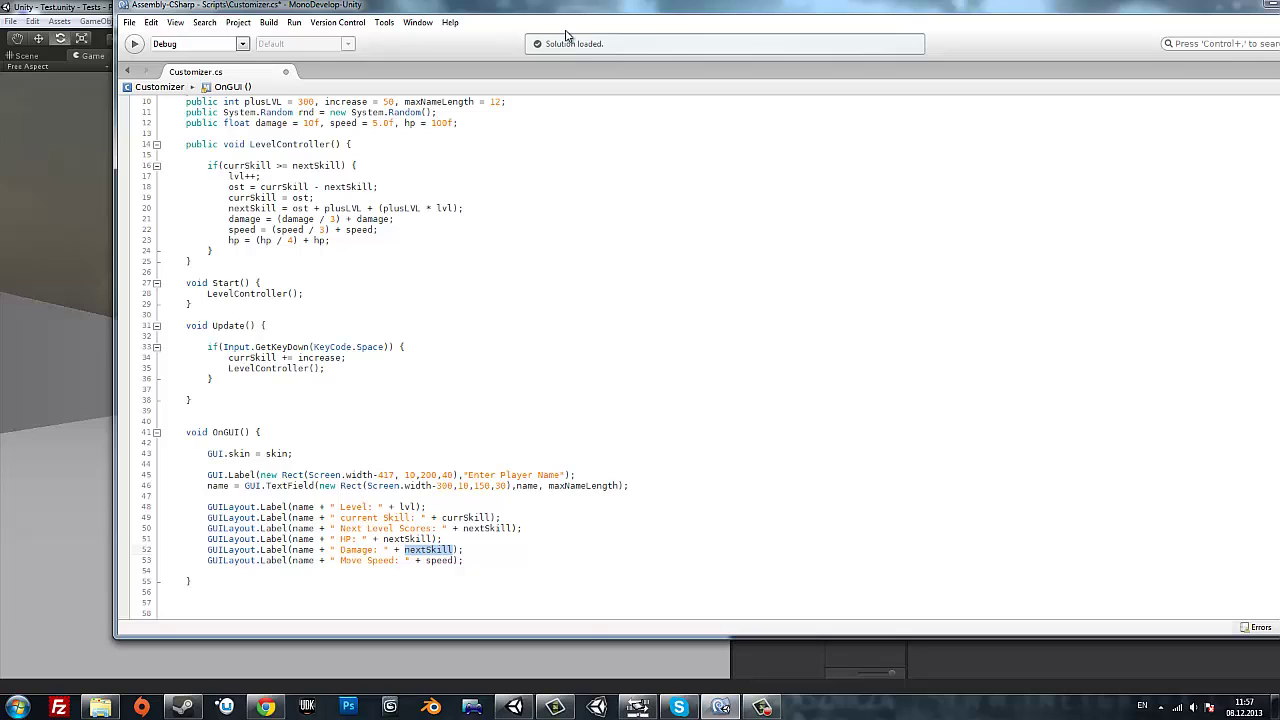
type("da")
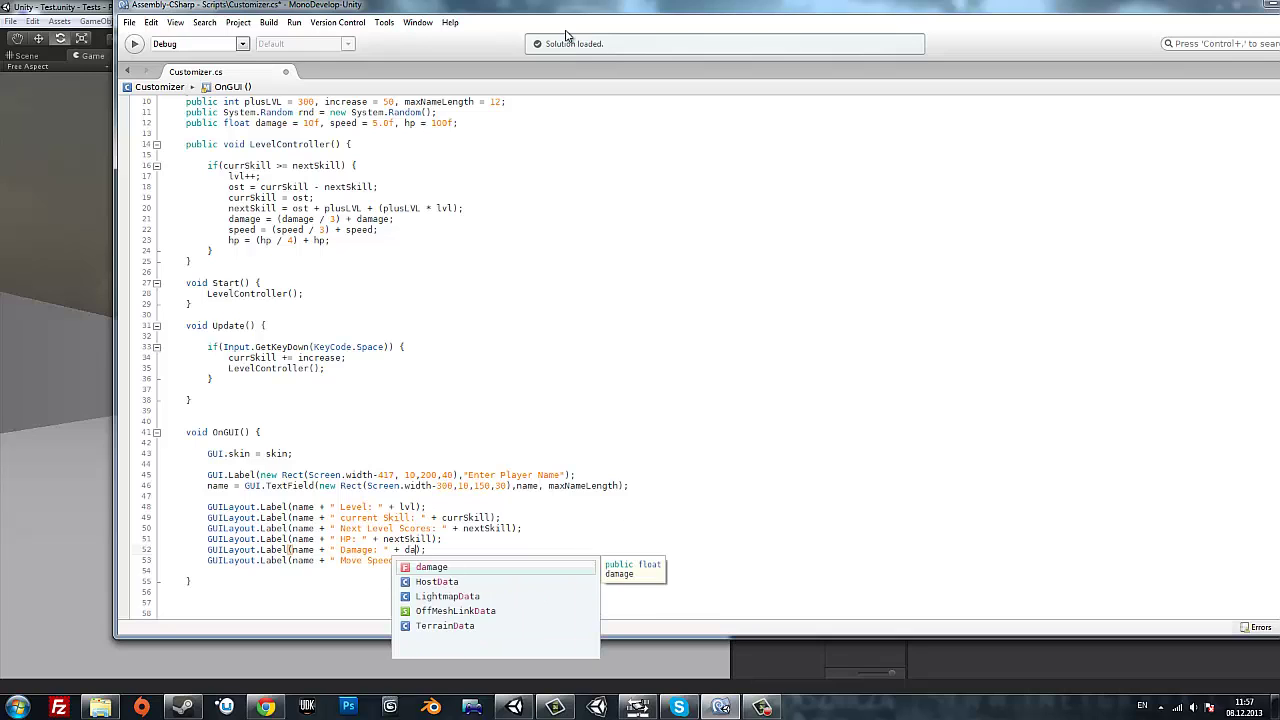
key("Return")
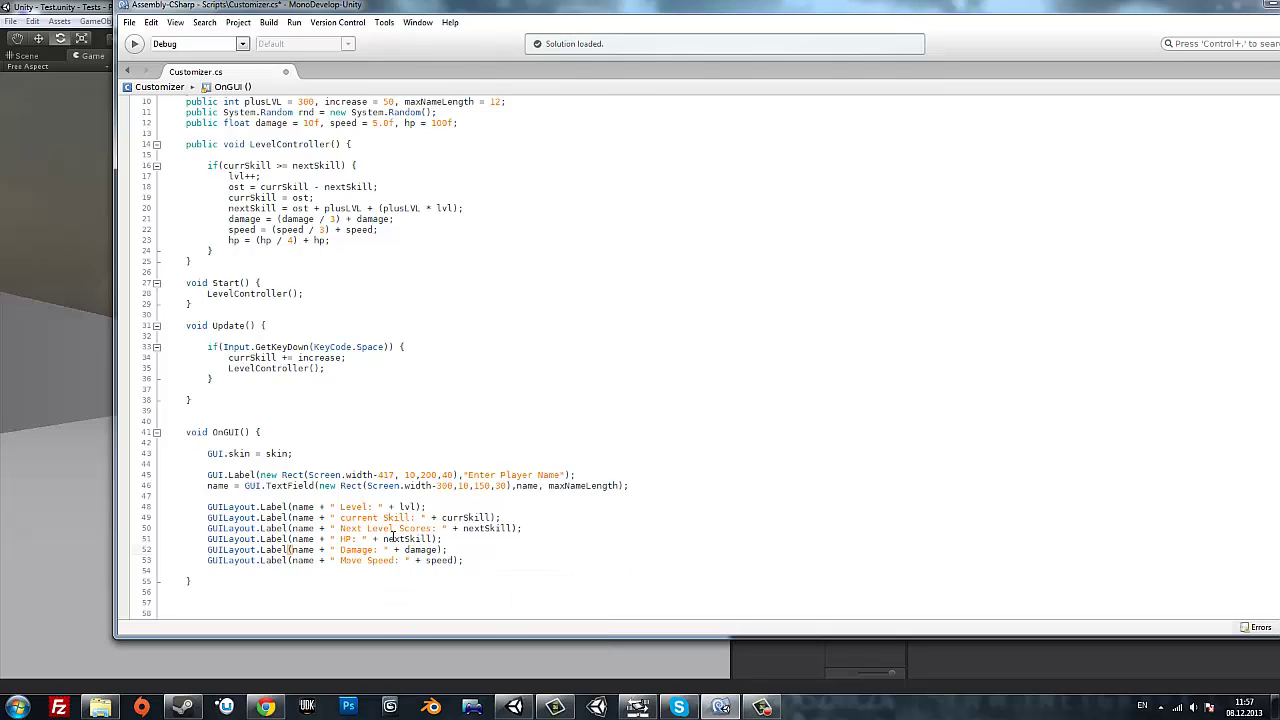
left_click_drag(384, 539, 434, 539)
type("hp")
key("ctrl+s")
Play-test to confirm HP 125, Damage 13.33333, Move Speed 6.666667, then reopen Customizer.cs in MonoDevelop.
left_click(440, 664)
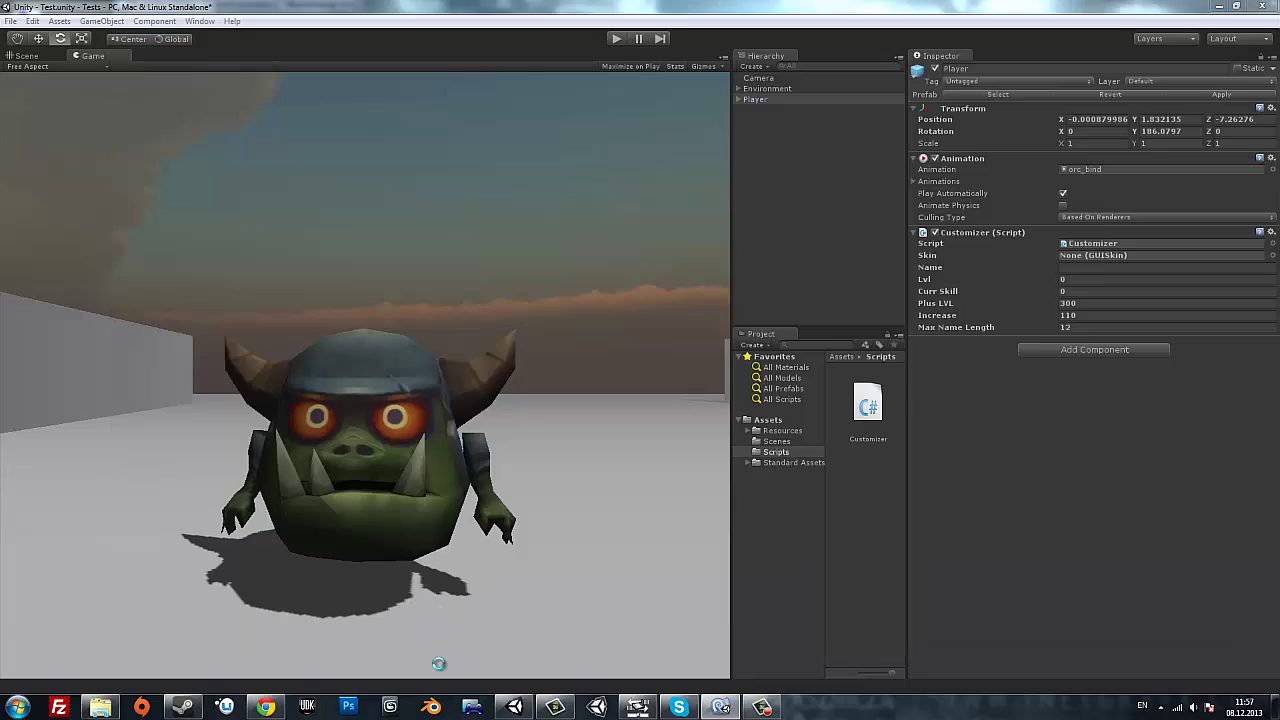
left_click(620, 39)
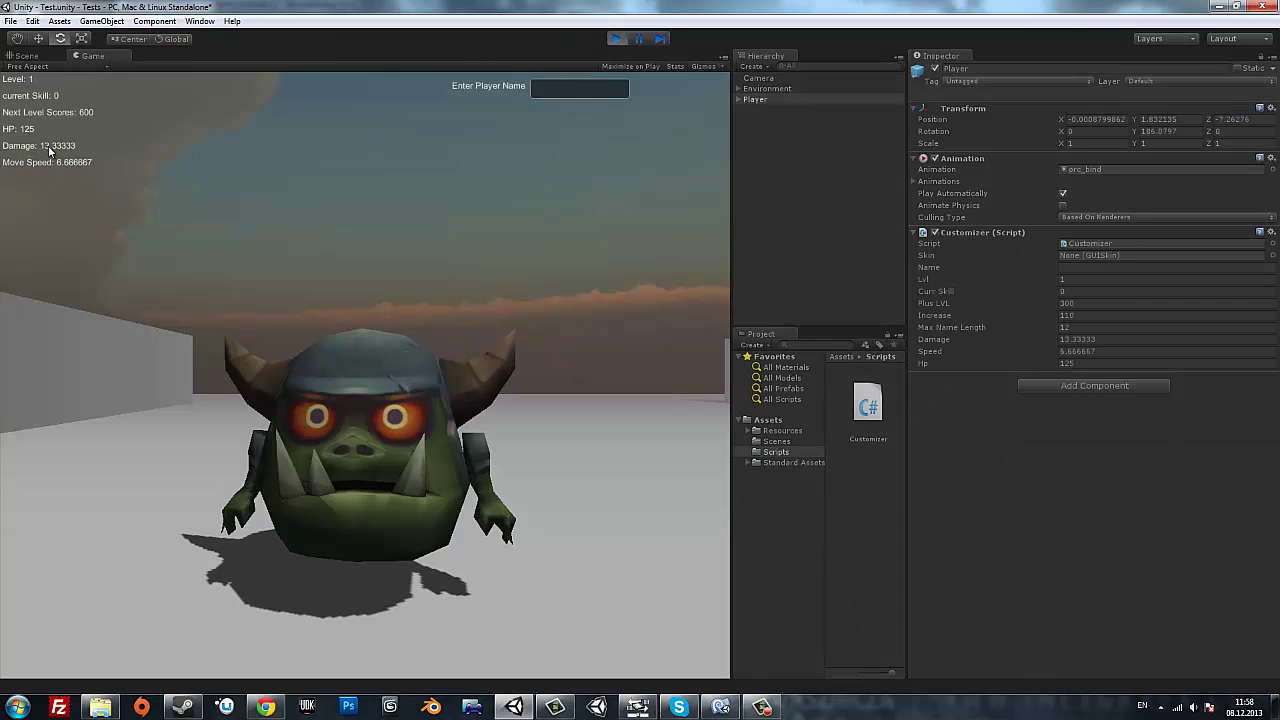
left_click(616, 38)
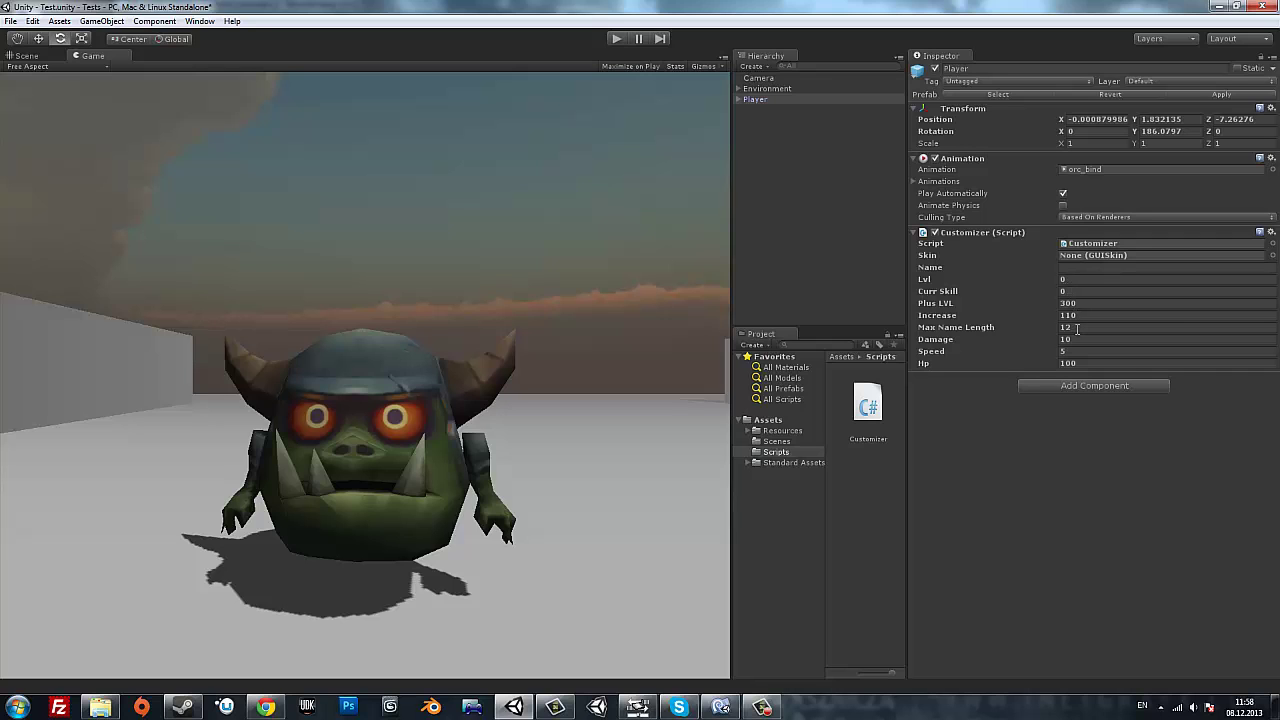
left_click(720, 707)
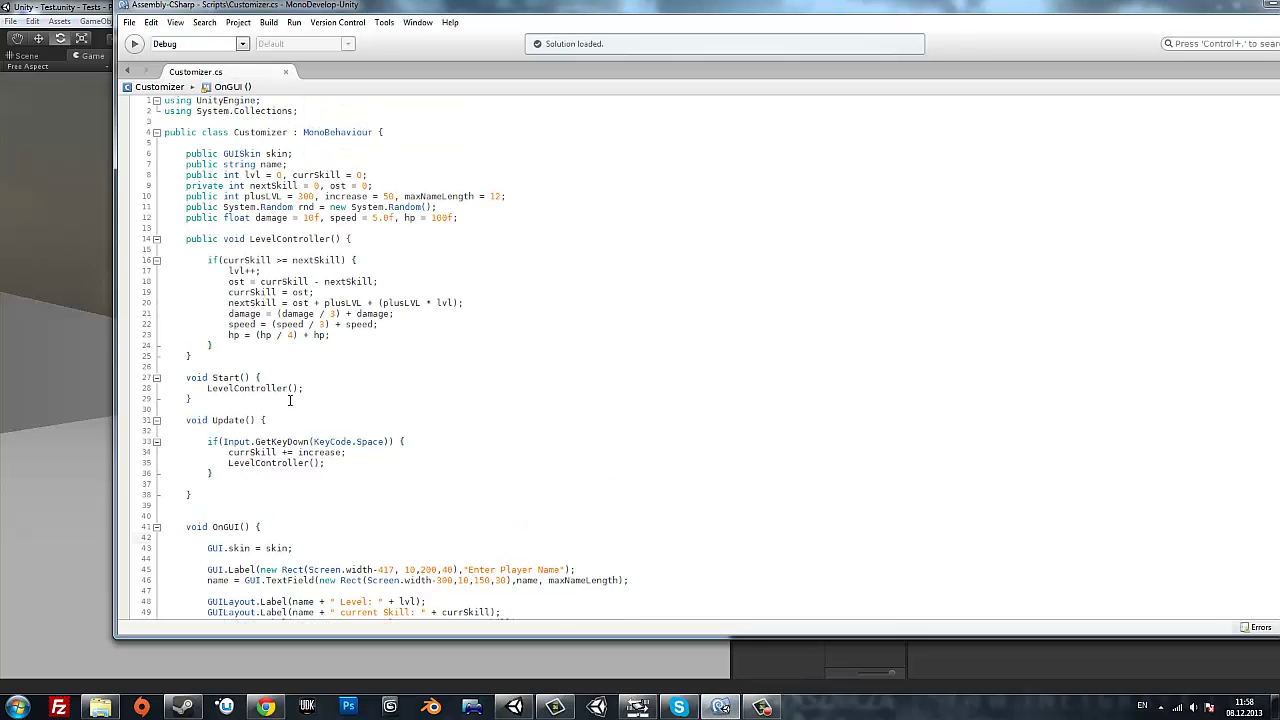
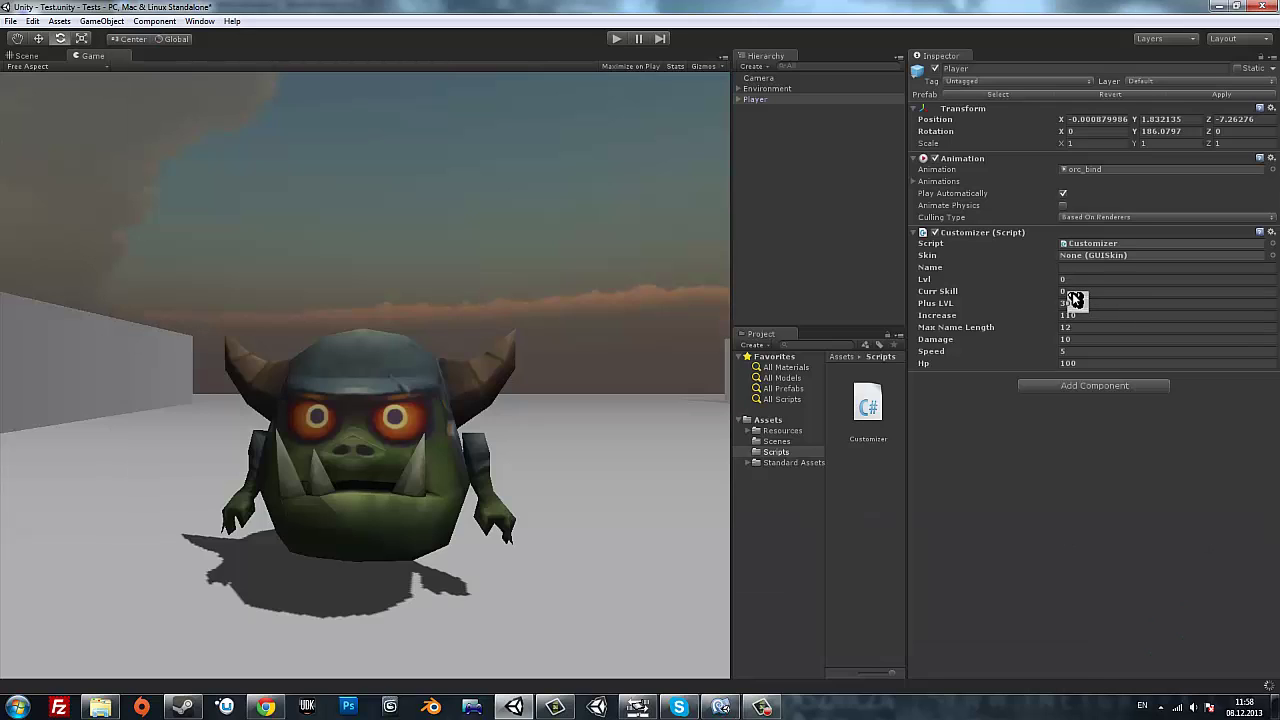
Set the Player's Customizer Name to 'Player' and bring up Customizer.cs in MonoDevelop.
left_click(1072, 291)
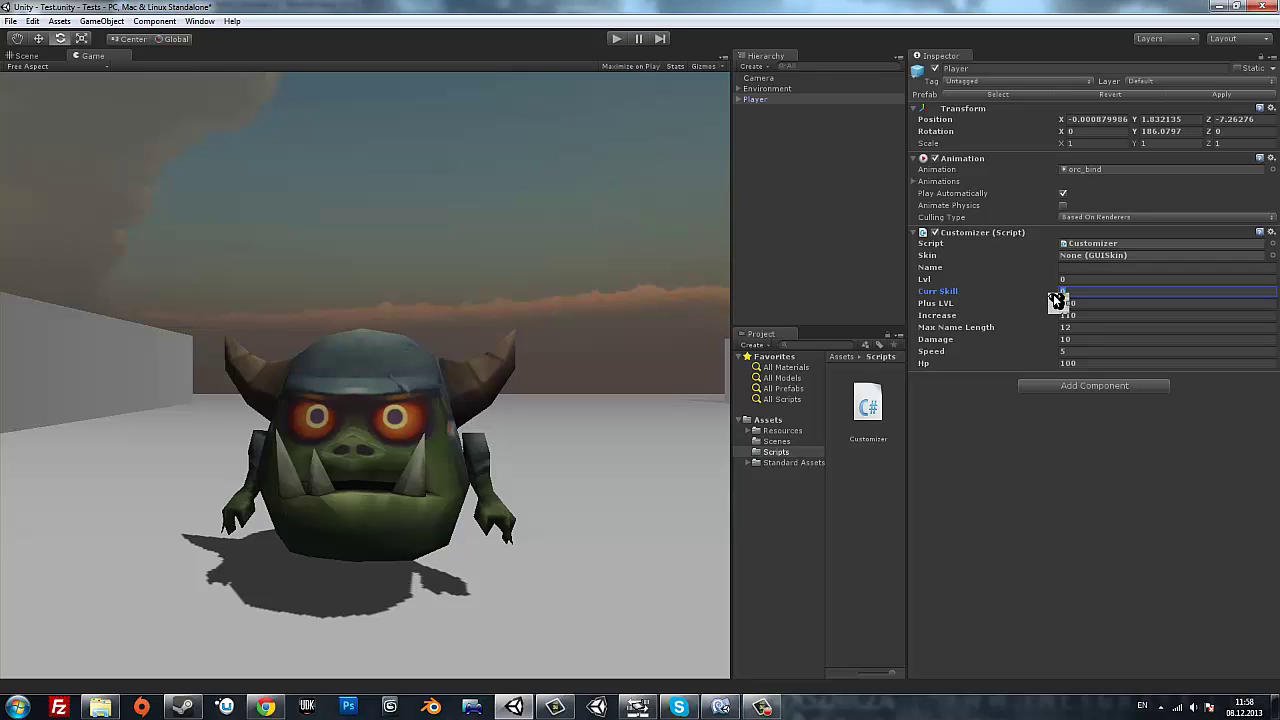
key("Return")
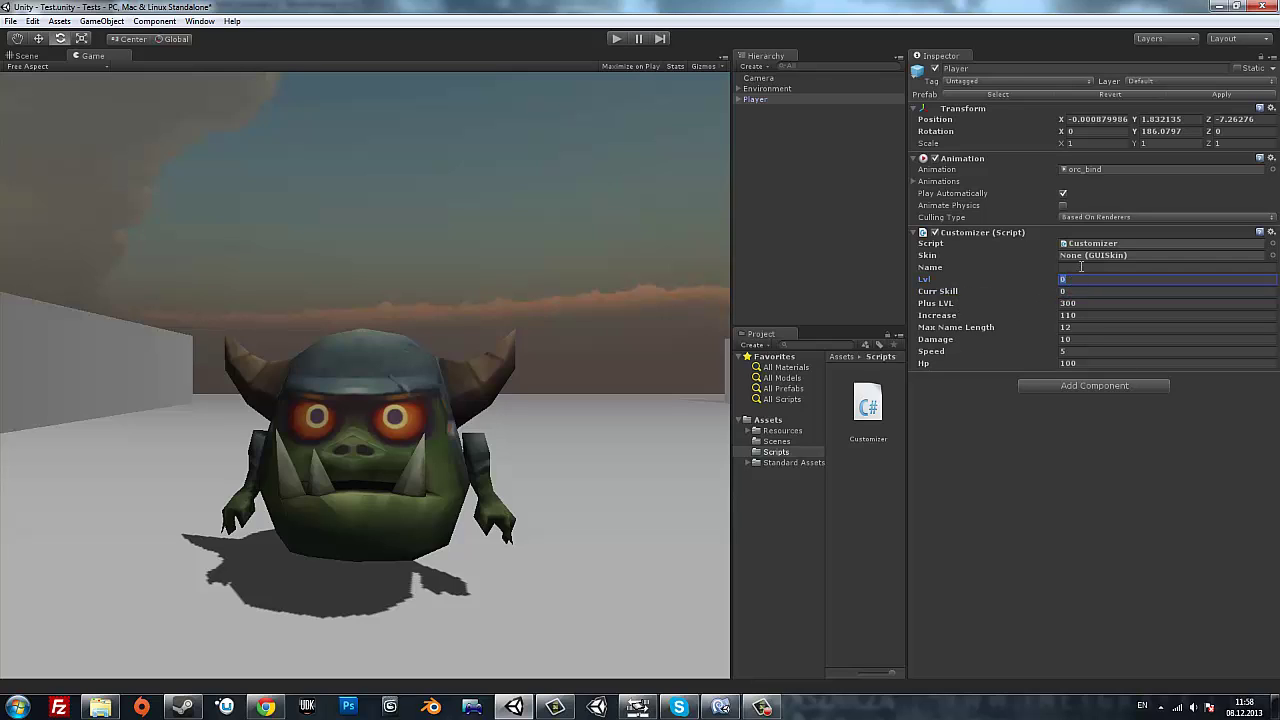
left_click(1081, 267)
type("Player")
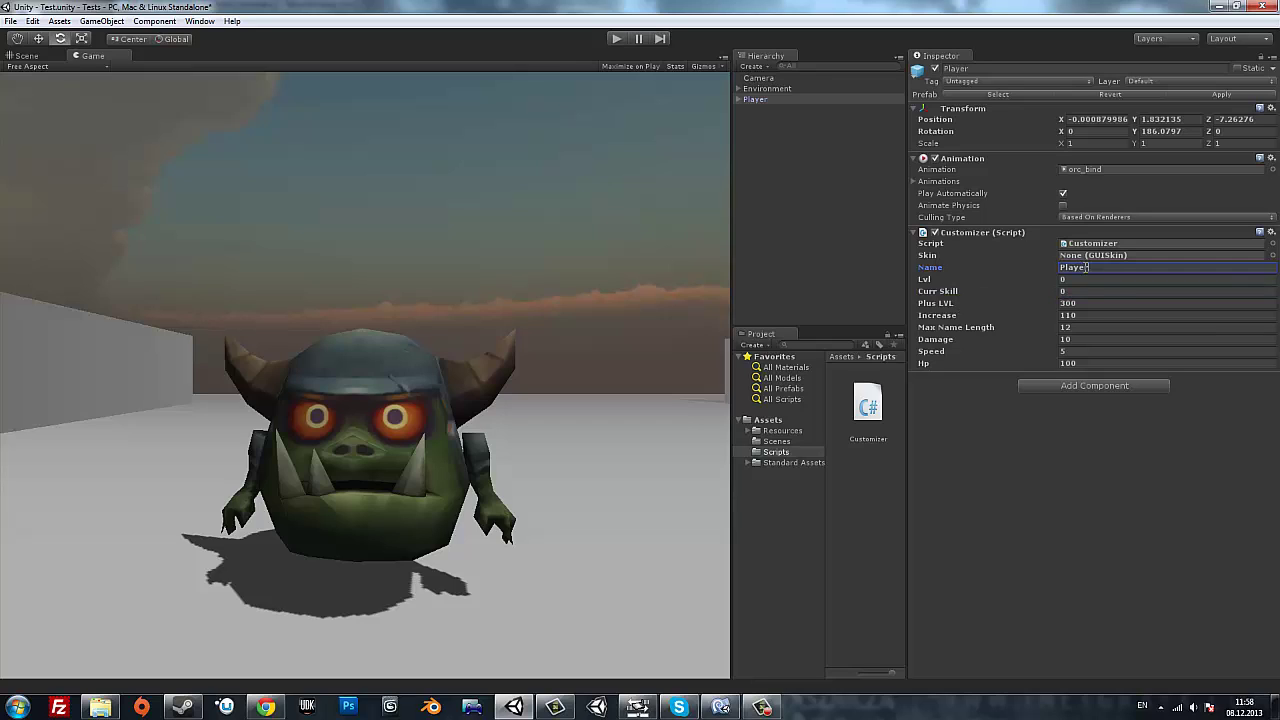
key("Return")
left_click(1085, 327)
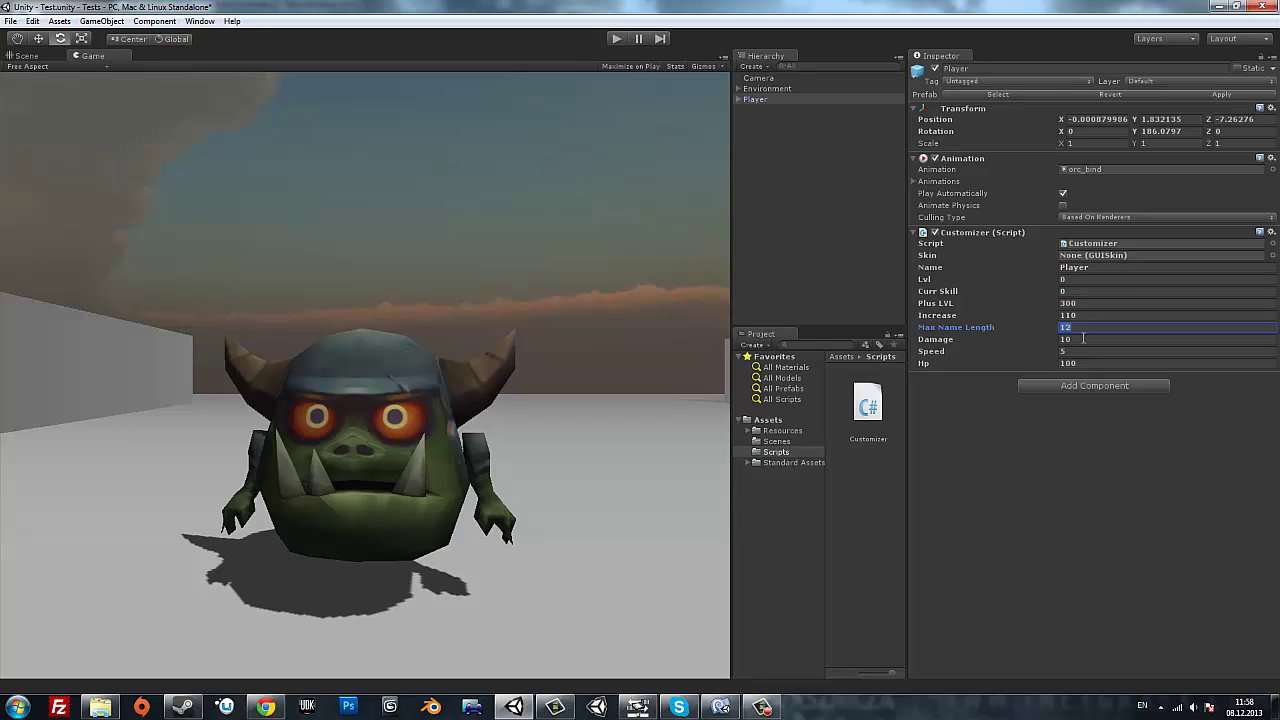
left_click(720, 707)
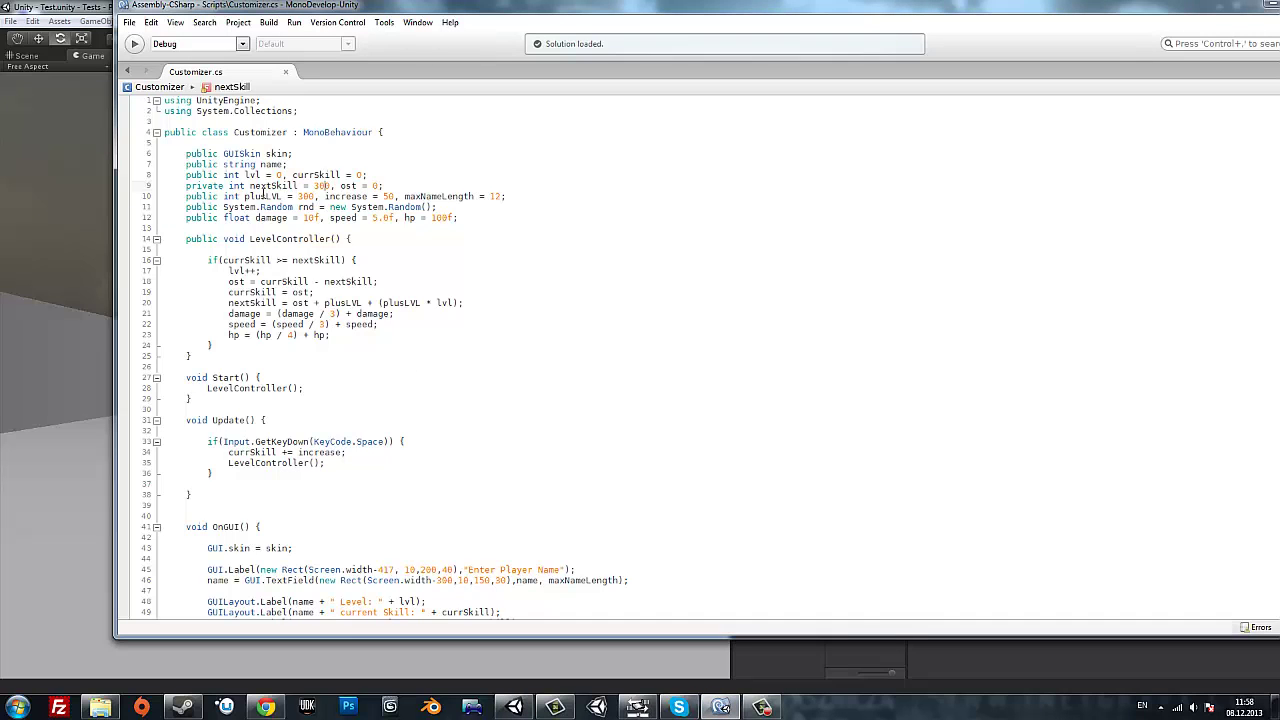
Change line 9's nextSkill and ost from private to public and save the script.
left_click_drag(228, 186, 186, 186)
type("public")
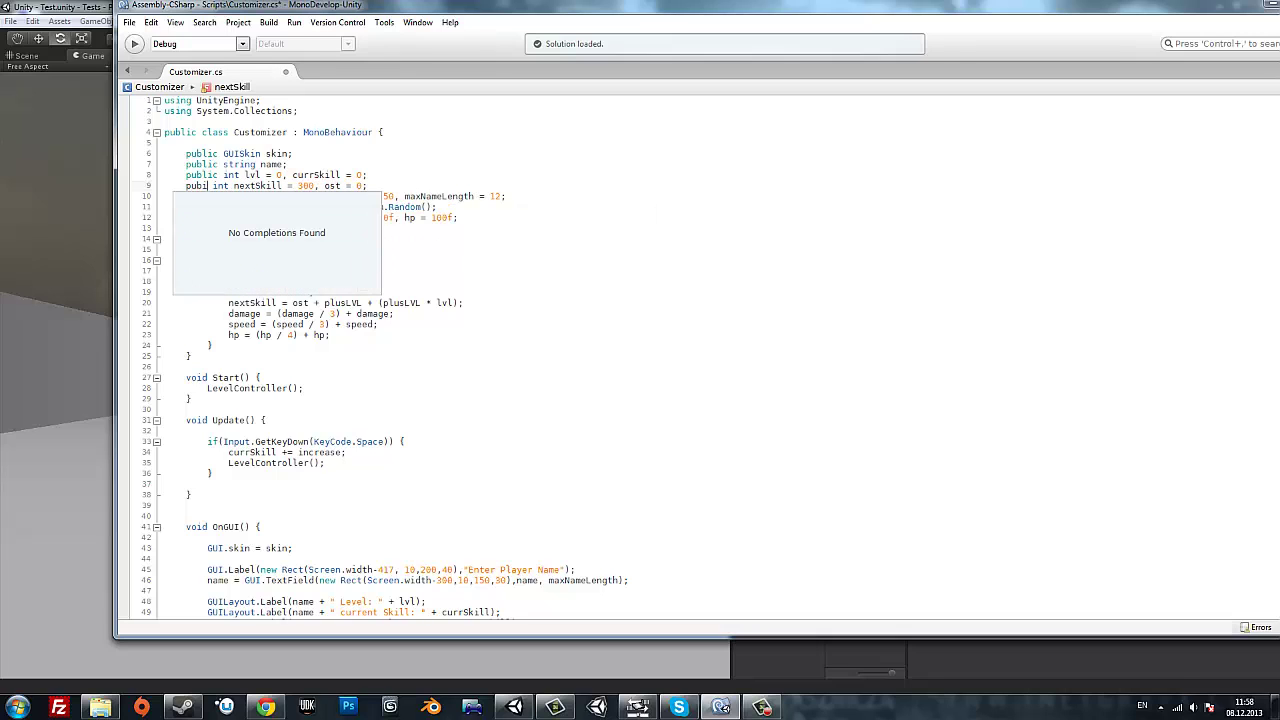
key("ctrl+s")
key("alt+Tab")
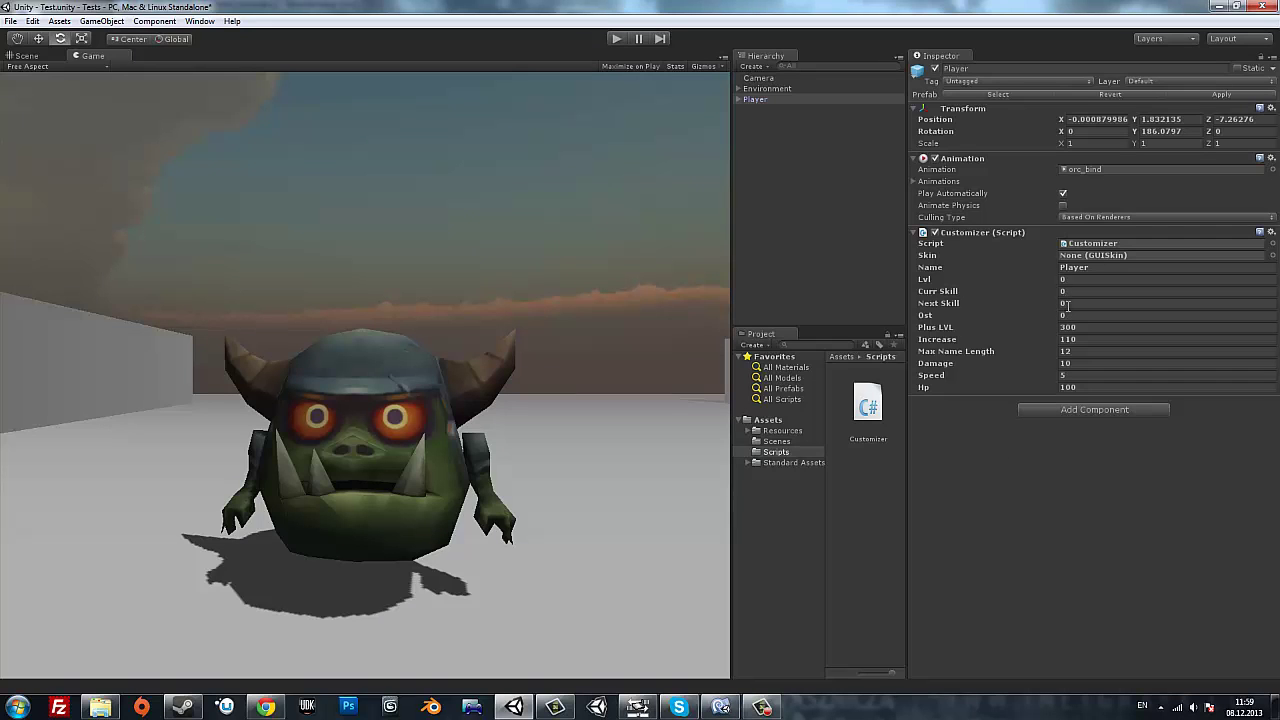
Enter 300 for Next Skill, then briefly view the Inspector in Debug mode before returning to Normal.
left_click(1071, 305)
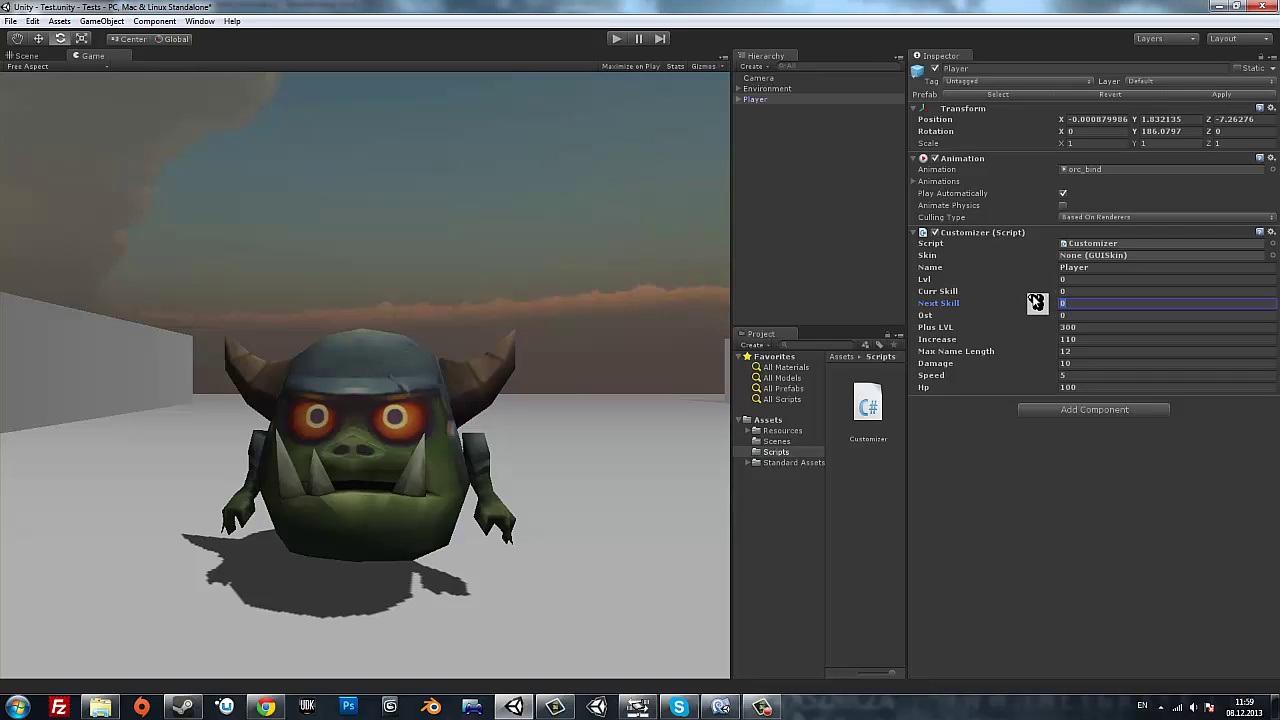
type("300")
left_click(1267, 58)
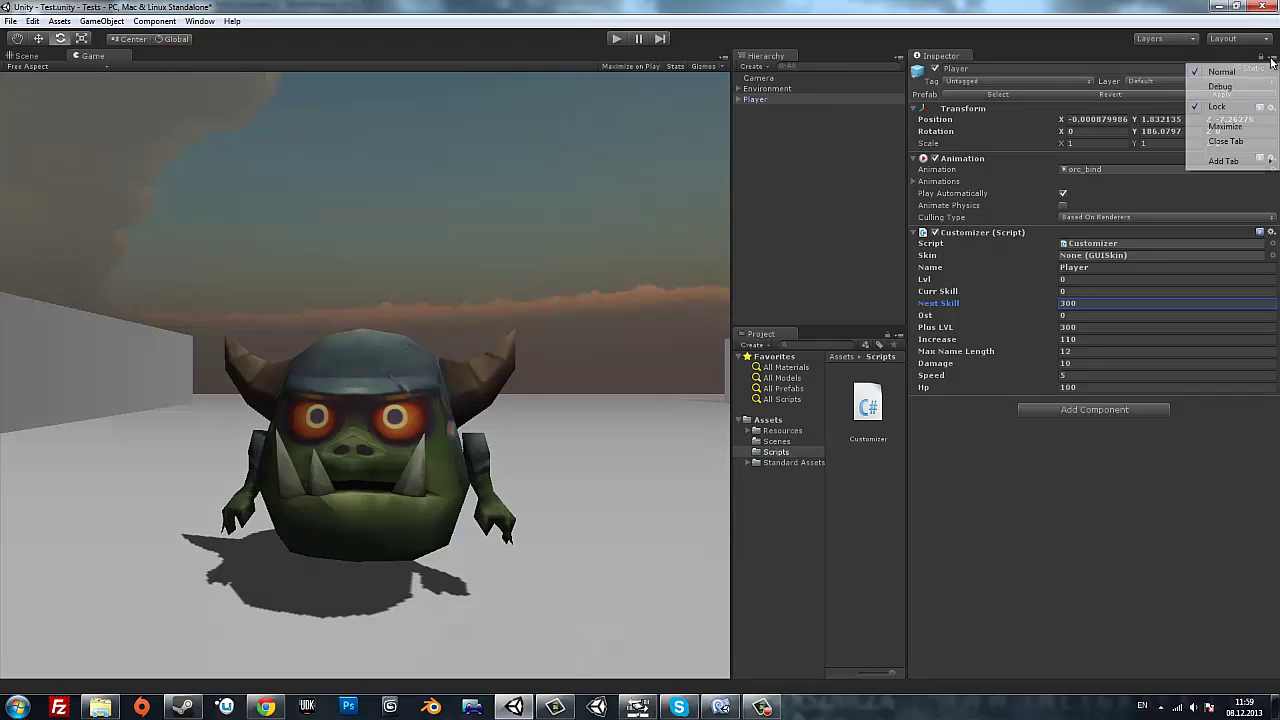
left_click(1220, 87)
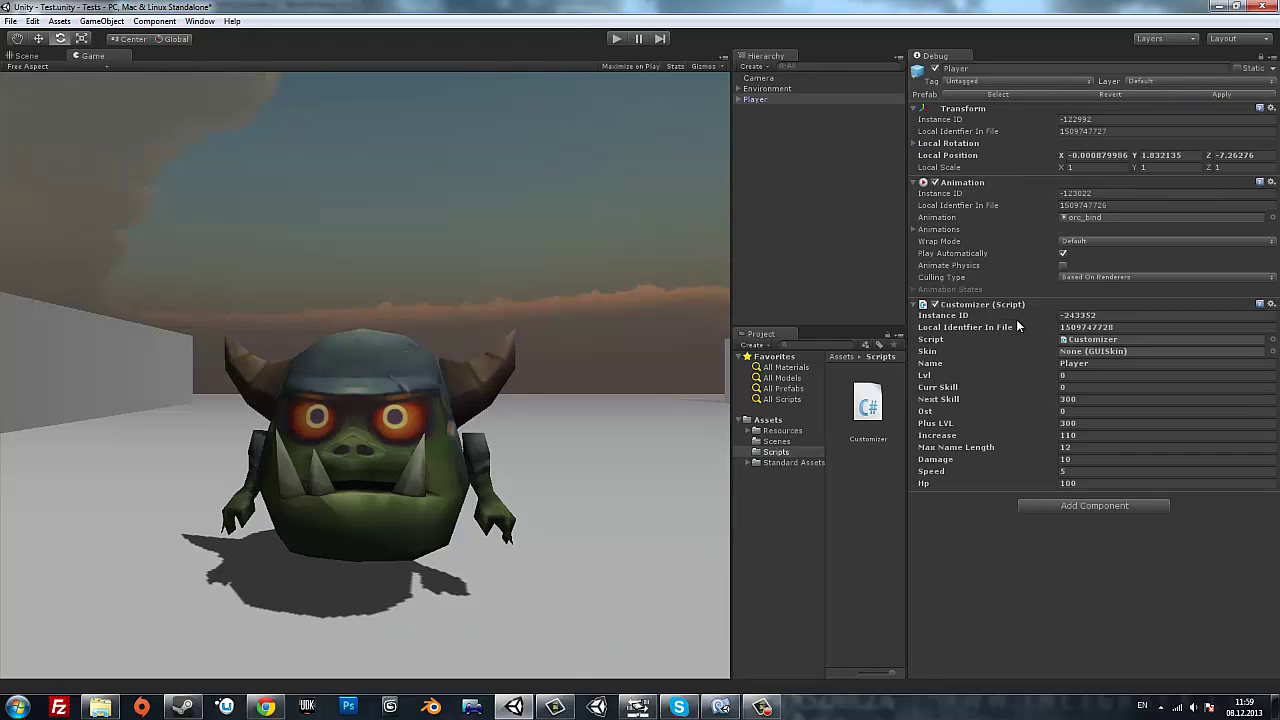
left_click(920, 290)
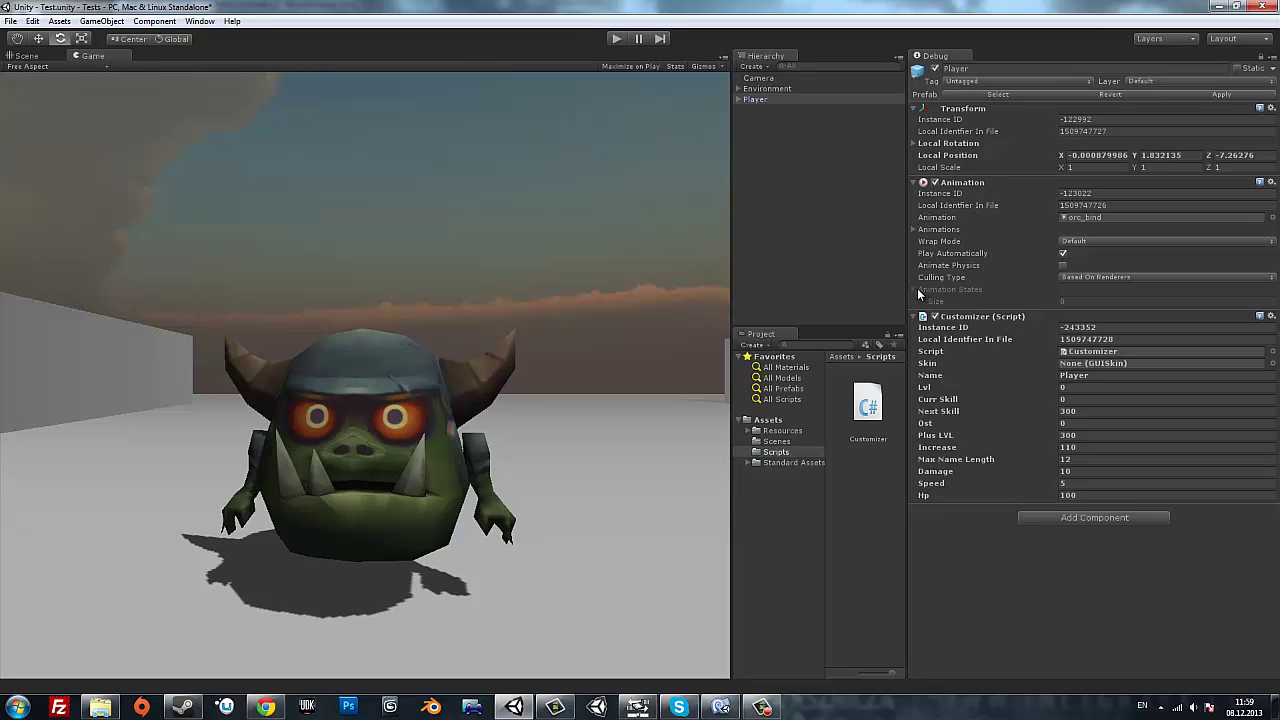
left_click(918, 290)
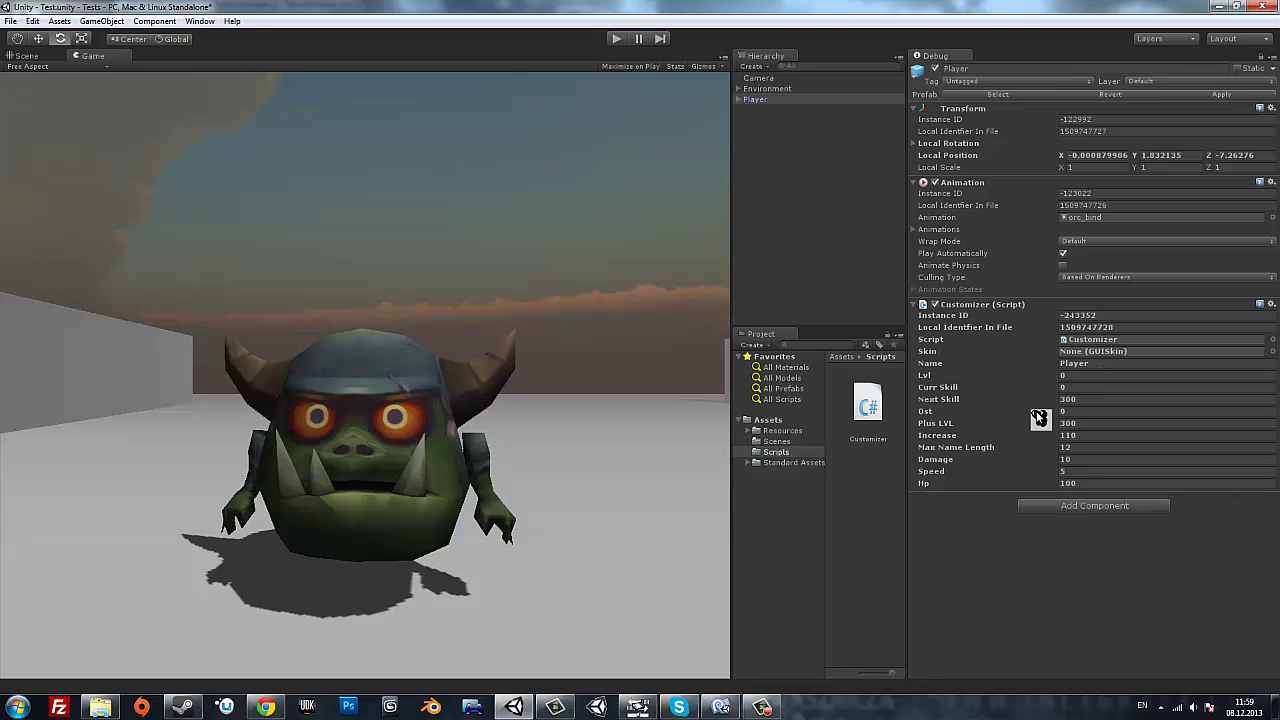
left_click(1271, 57)
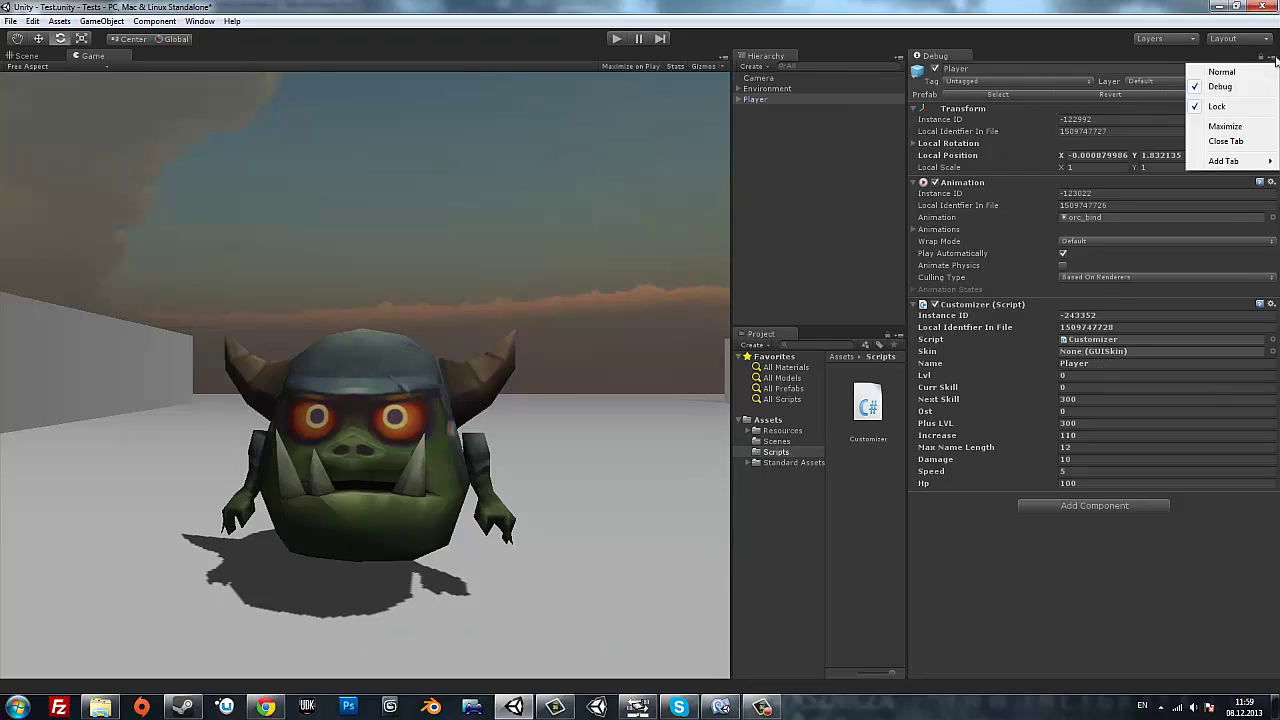
left_click(1238, 77)
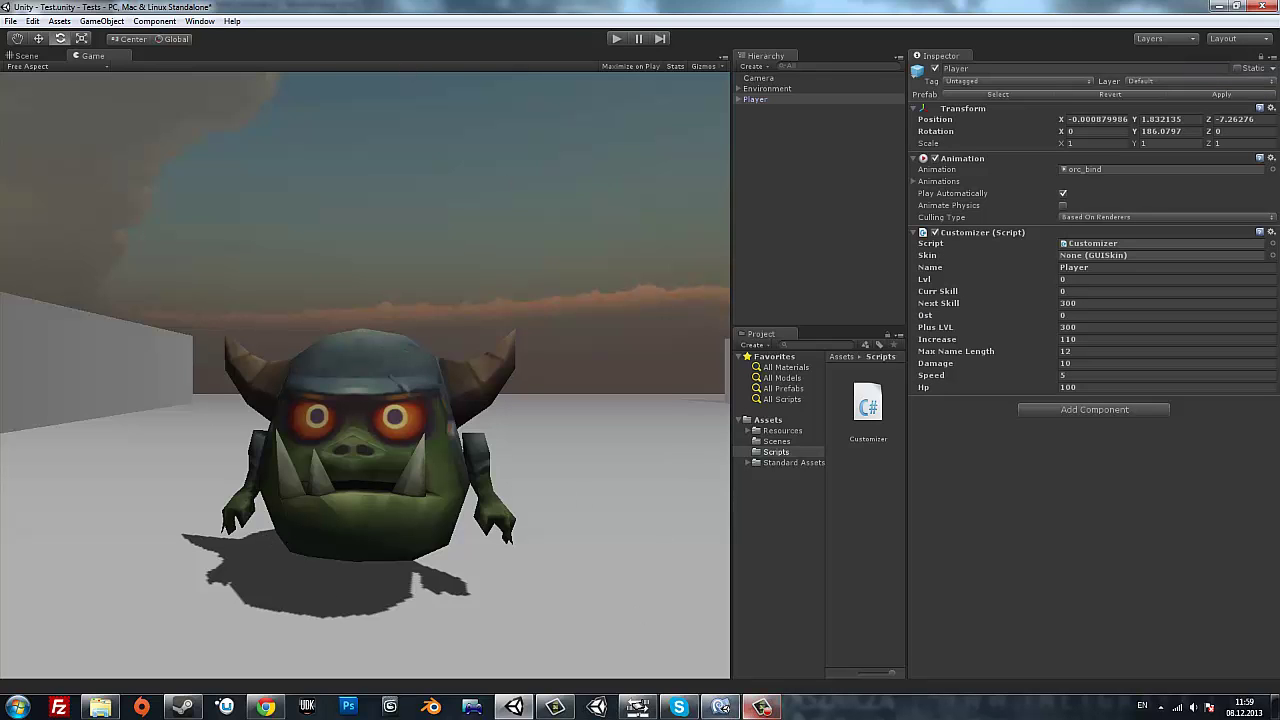
Scroll through Customizer.cs and restore the maximized MonoDevelop window to a smaller size.
left_click(719, 709)
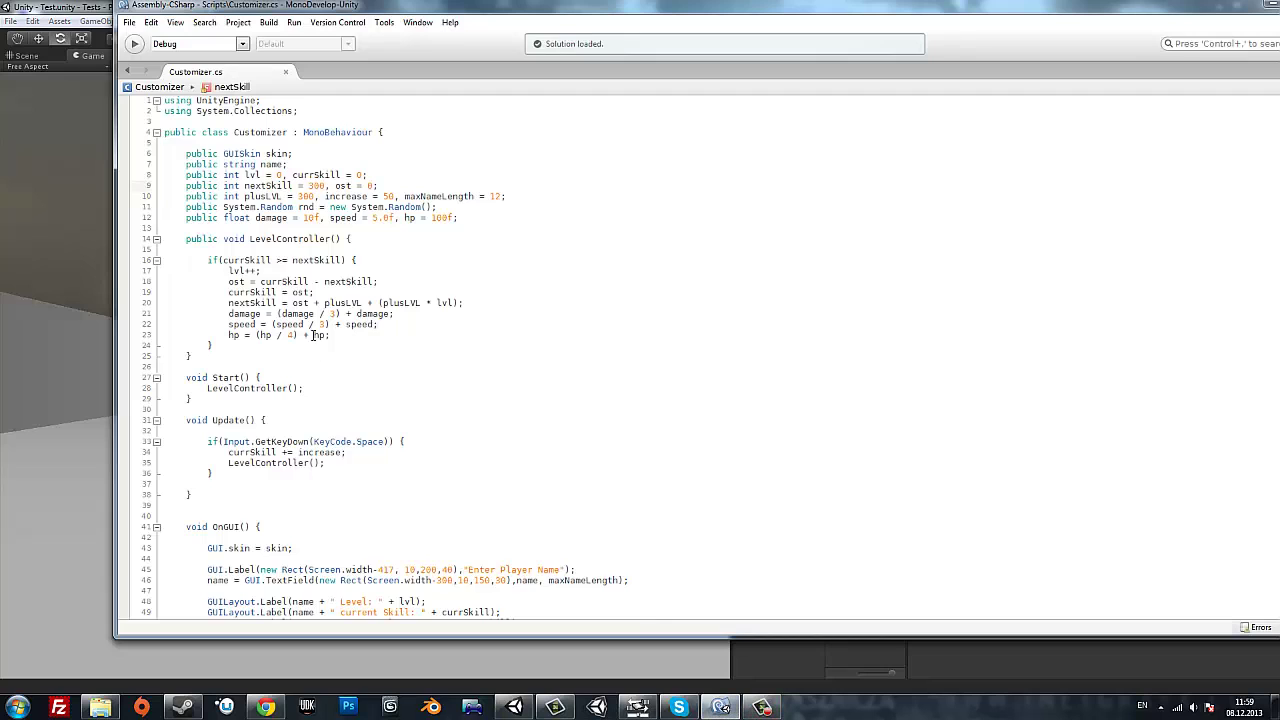
scroll(256, 366, "down", 4)
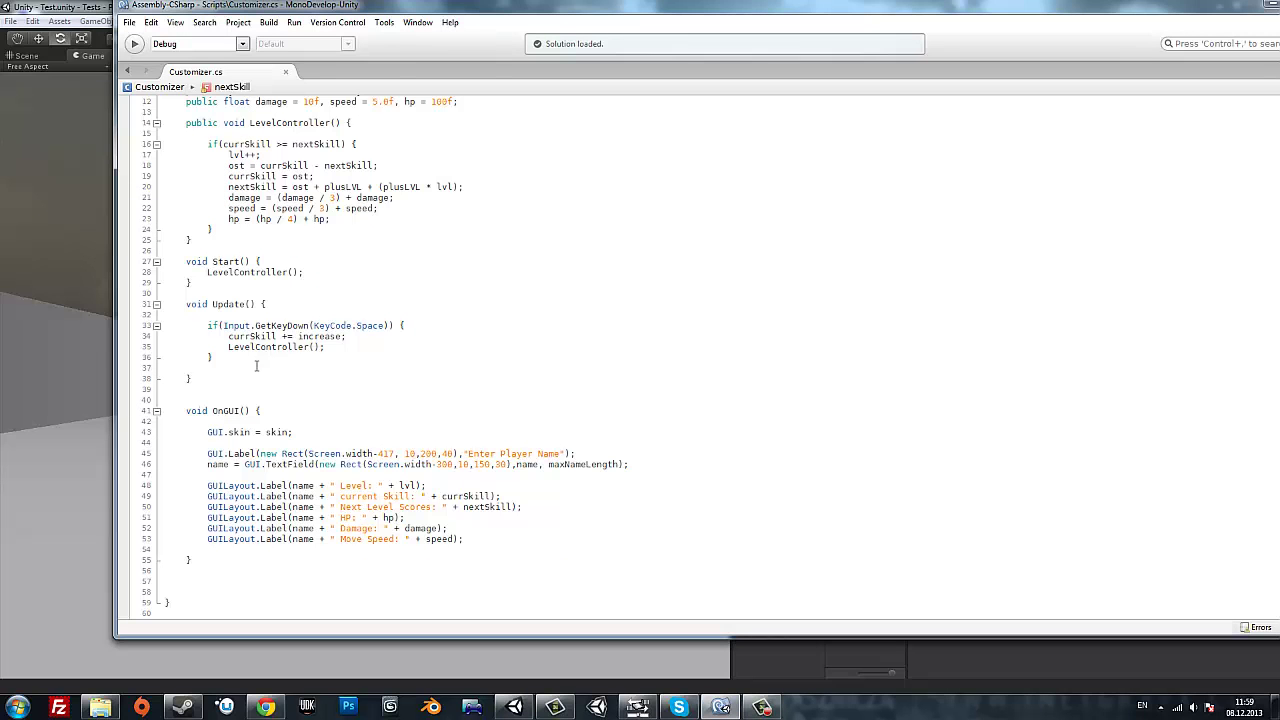
scroll(256, 366, "up", 4)
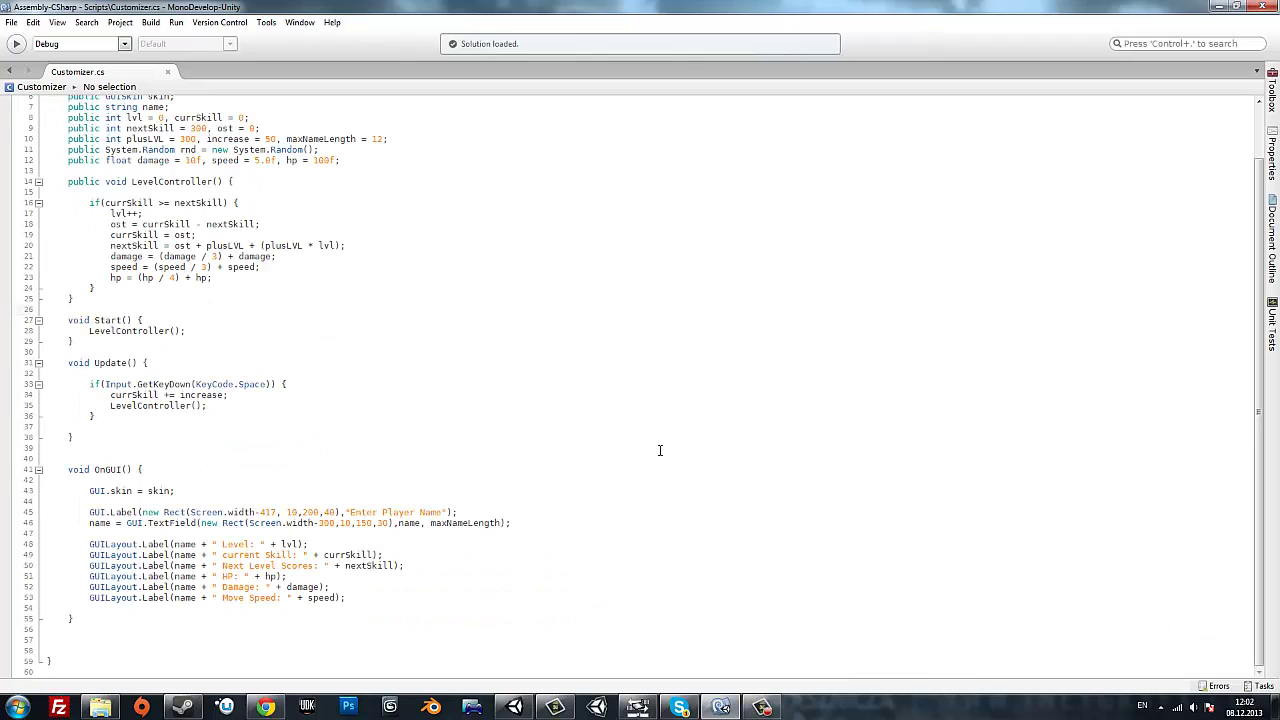
double_click(634, 7)
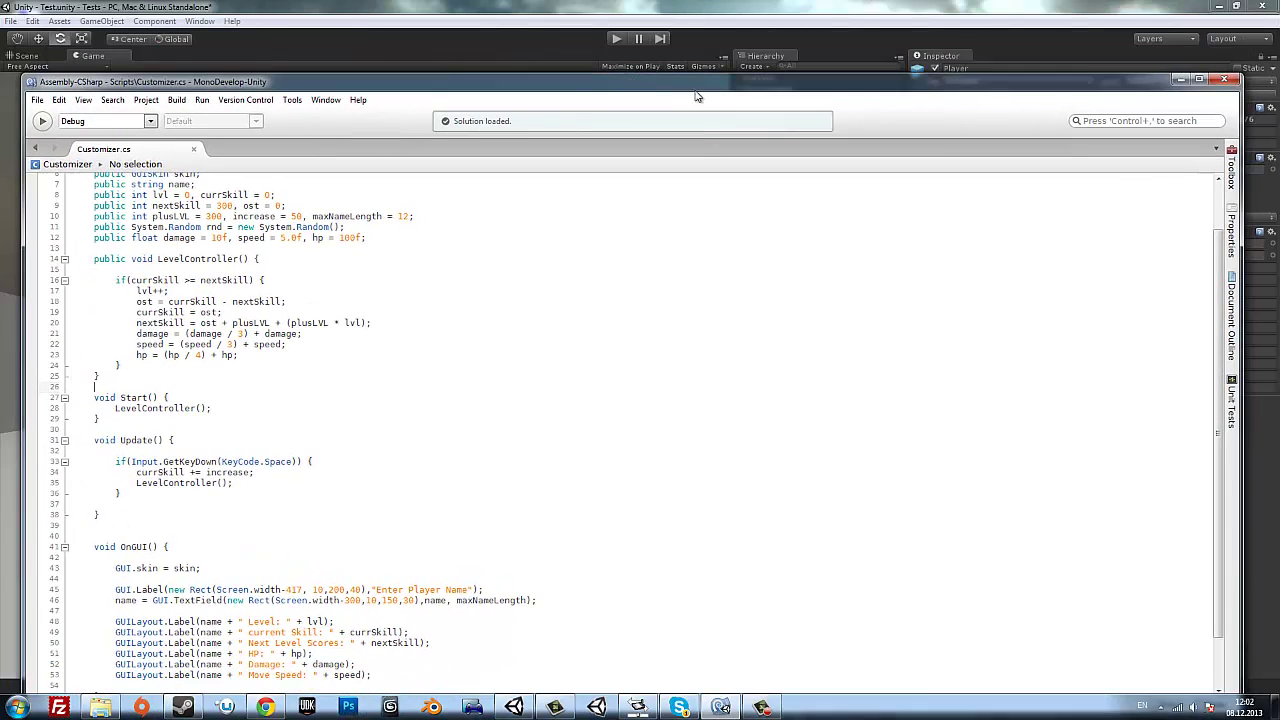
Switch to the Scene view, then select and frame the scene Camera.
left_click(1180, 78)
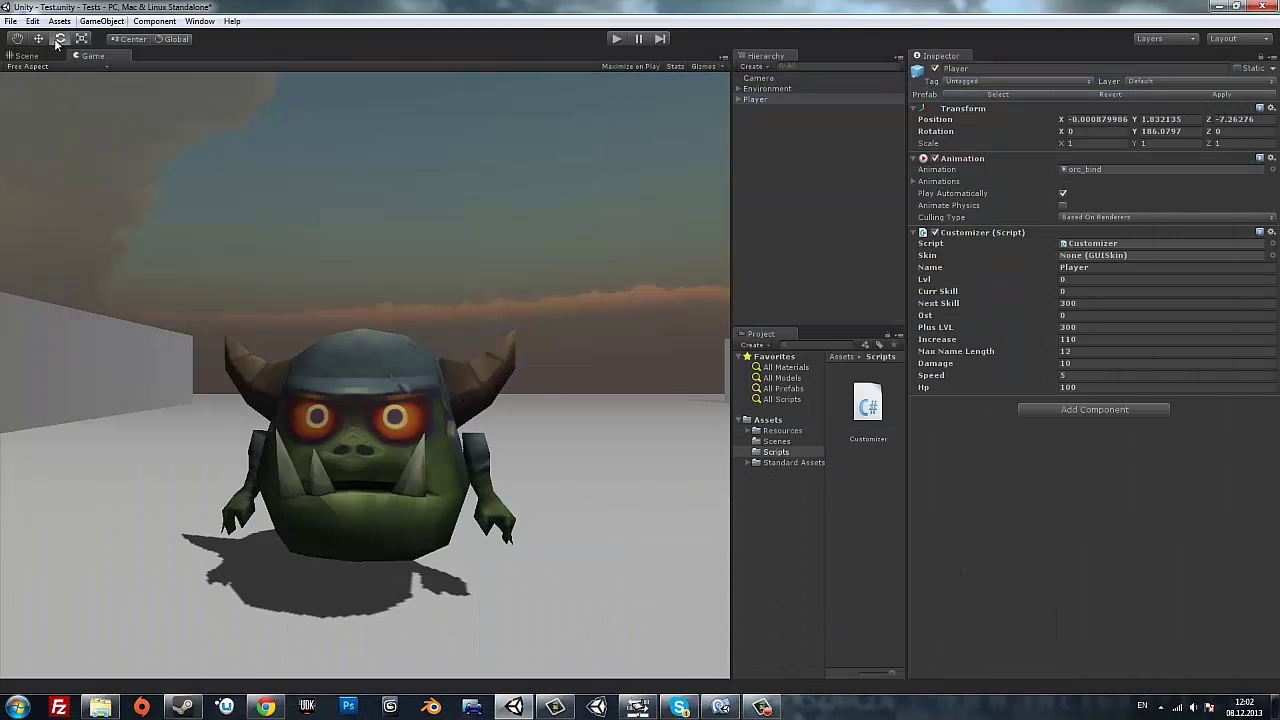
left_click(30, 56)
left_click_drag(115, 107, 415, 365, "alt")
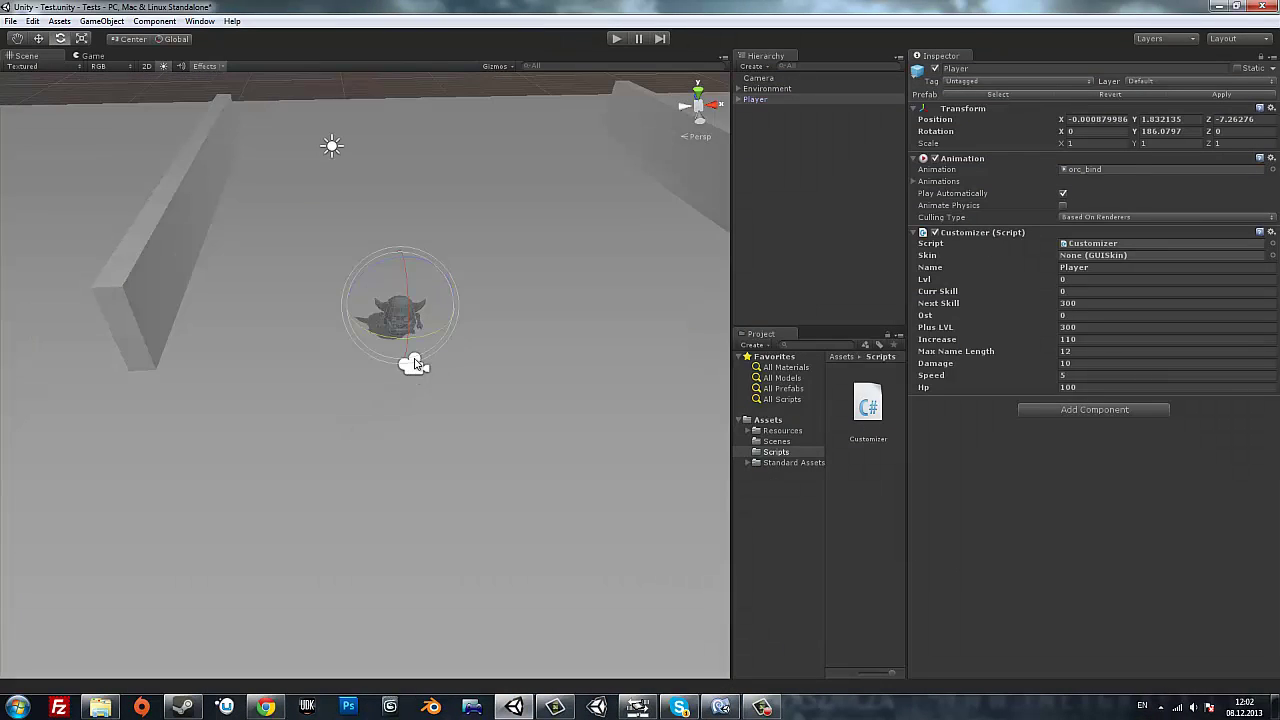
left_click(415, 365)
key("f")
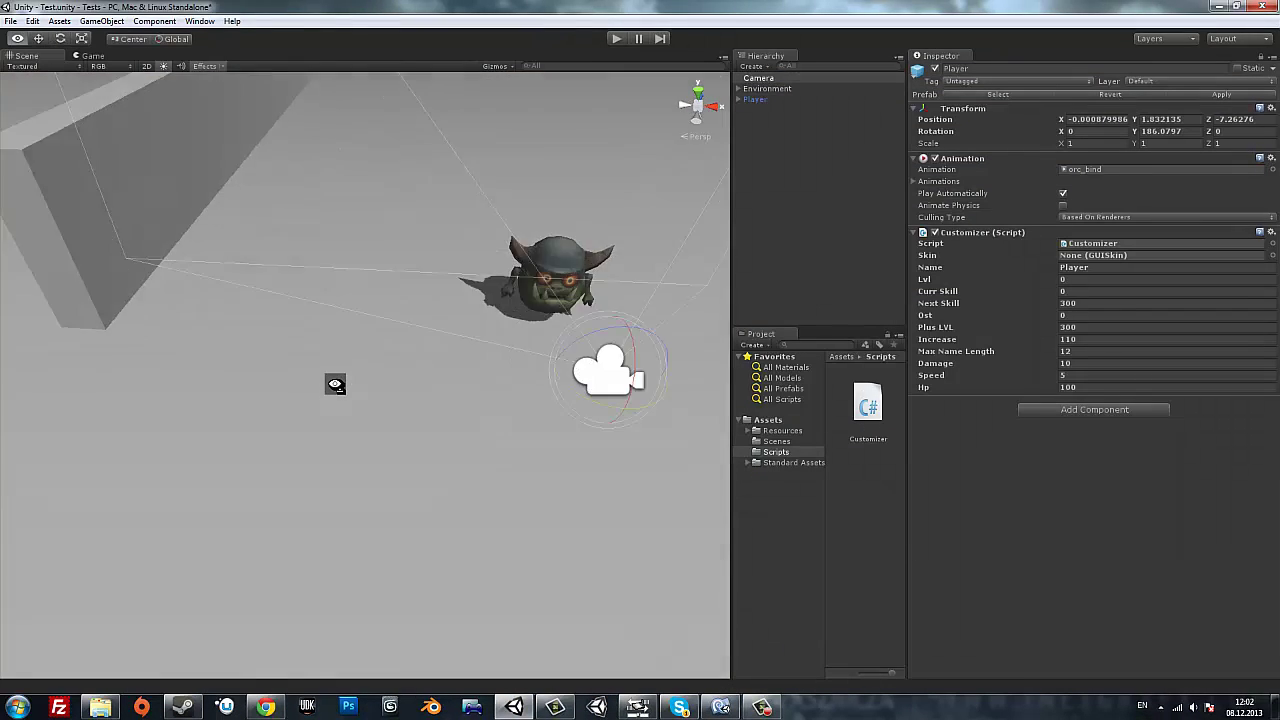
left_click_drag(334, 380, 548, 380, "alt")
scroll(548, 380, "down", 5)
Fly and orbit the view around the orc until it faces the orc's front.
left_click(38, 38)
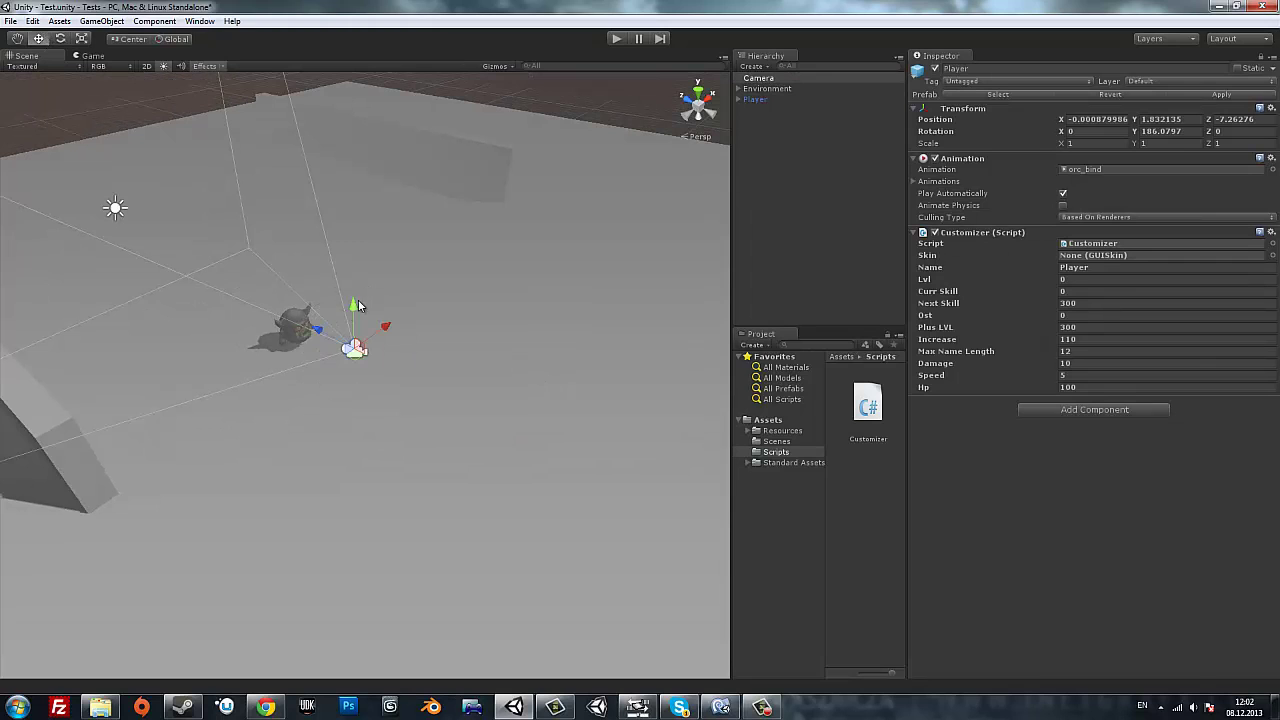
mouse_move(375, 244)
right_mouse_down()
mouse_move(325, 260)
mouse_move(335, 256)
right_mouse_up()
right_click_drag(275, 312, 368, 305)
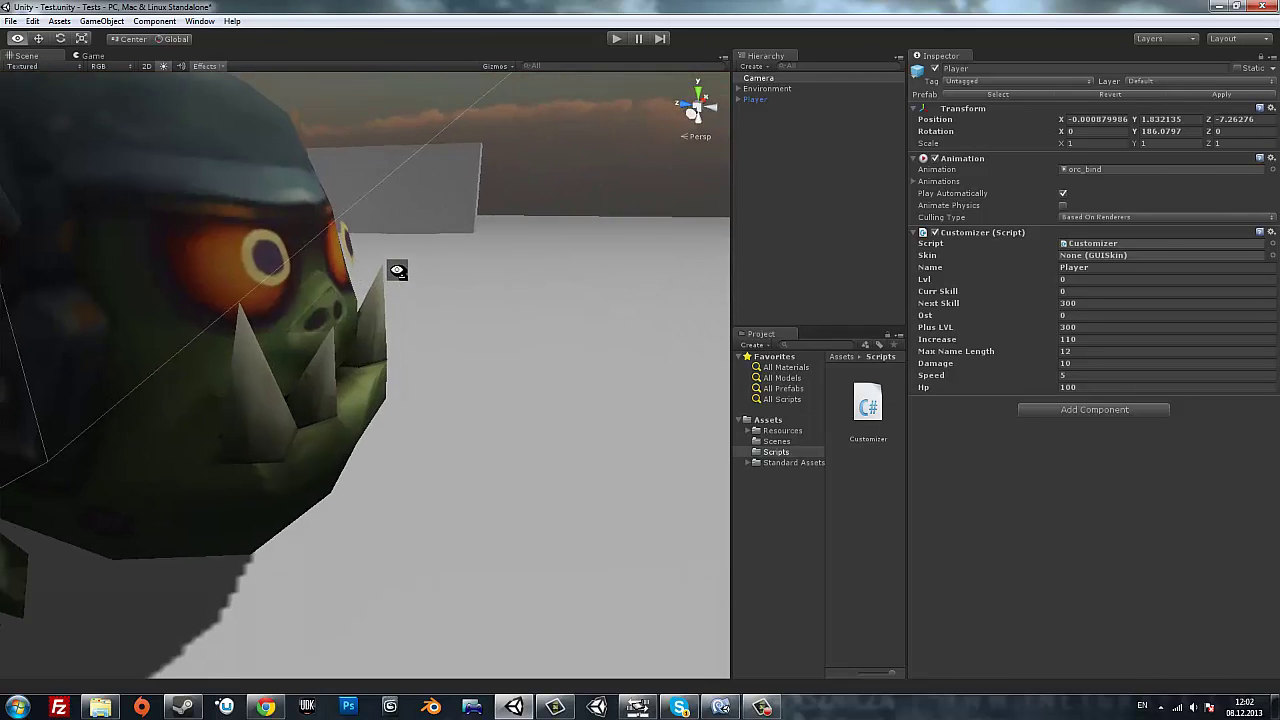
right_click_drag(368, 305, 180, 257)
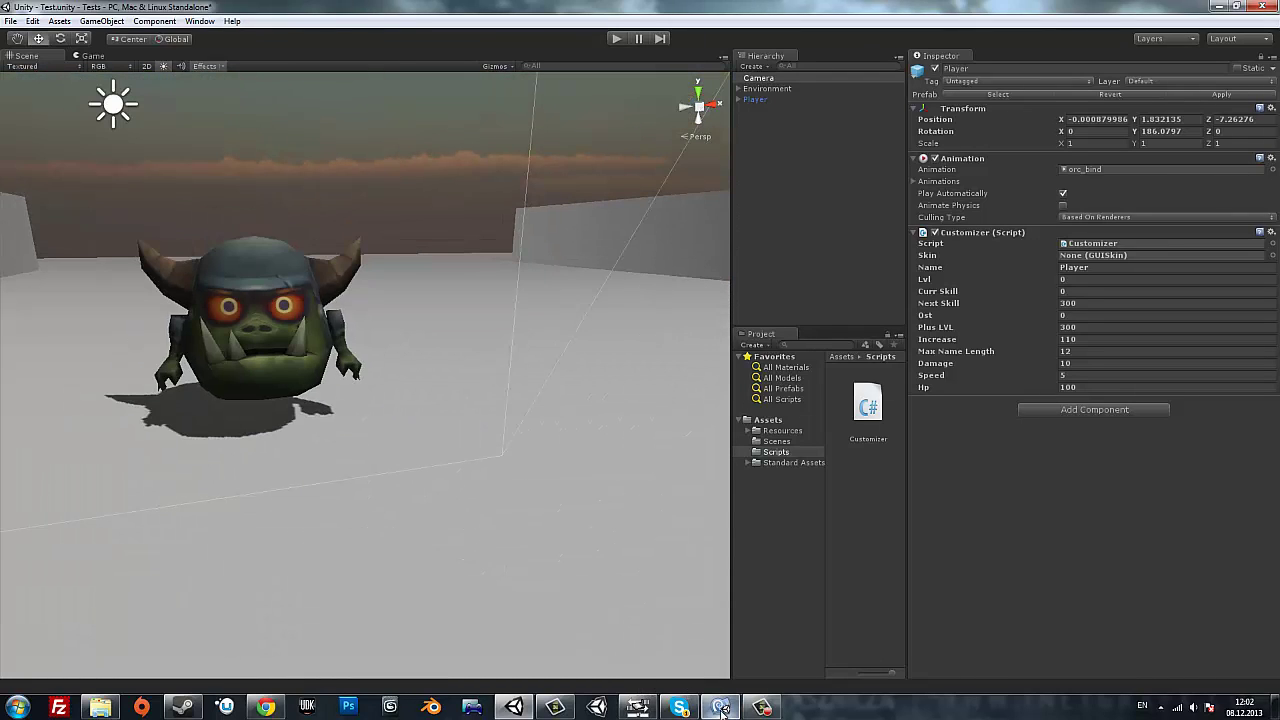
mouse_move(720, 708)
left_click(757, 651)
Below the hp declaration in Customizer.cs, start a new 'public AnimationClip' field on line 14.
left_click(720, 707)
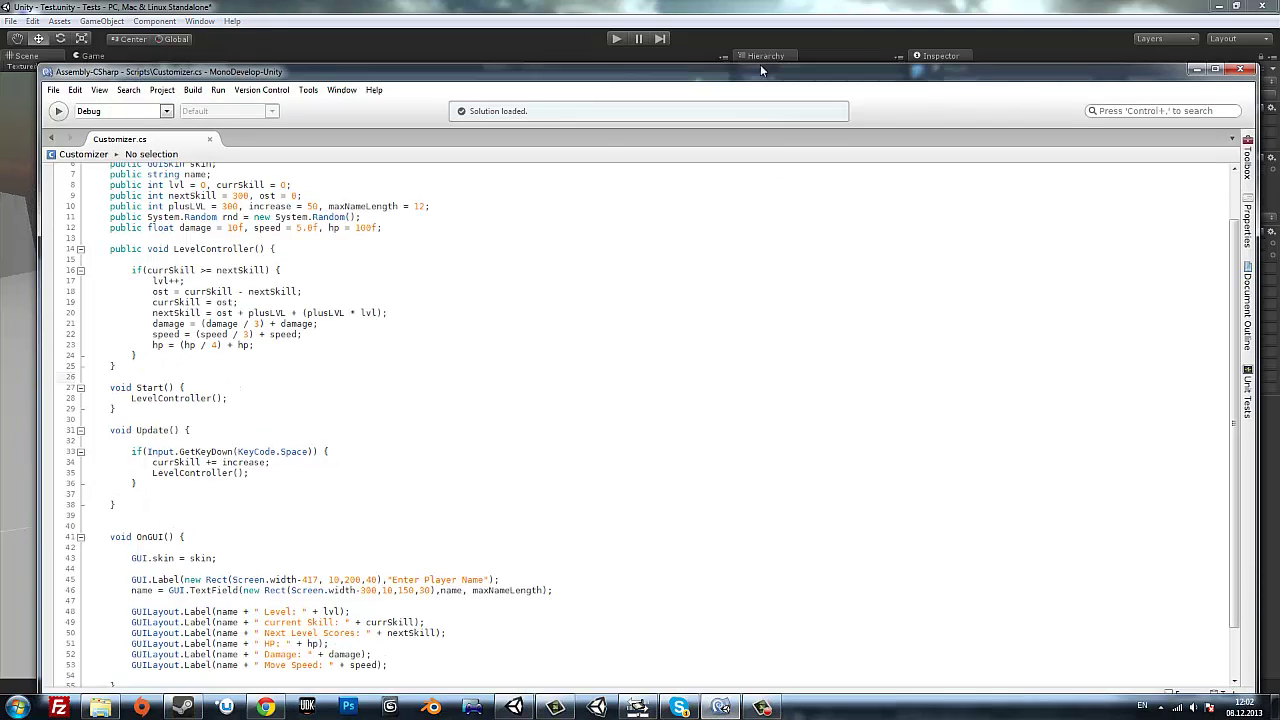
left_click_drag(745, 85, 772, 61)
scroll(447, 506, "down", 2)
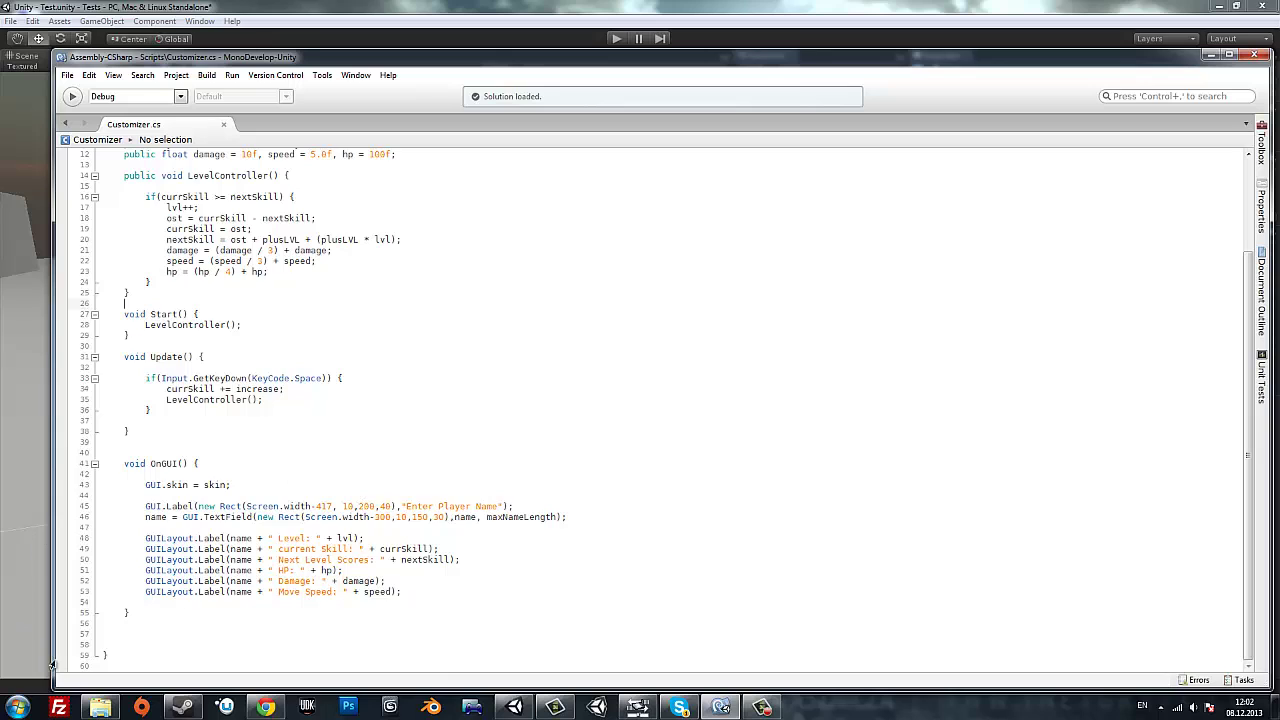
scroll(231, 291, "up", 4)
left_click(399, 270)
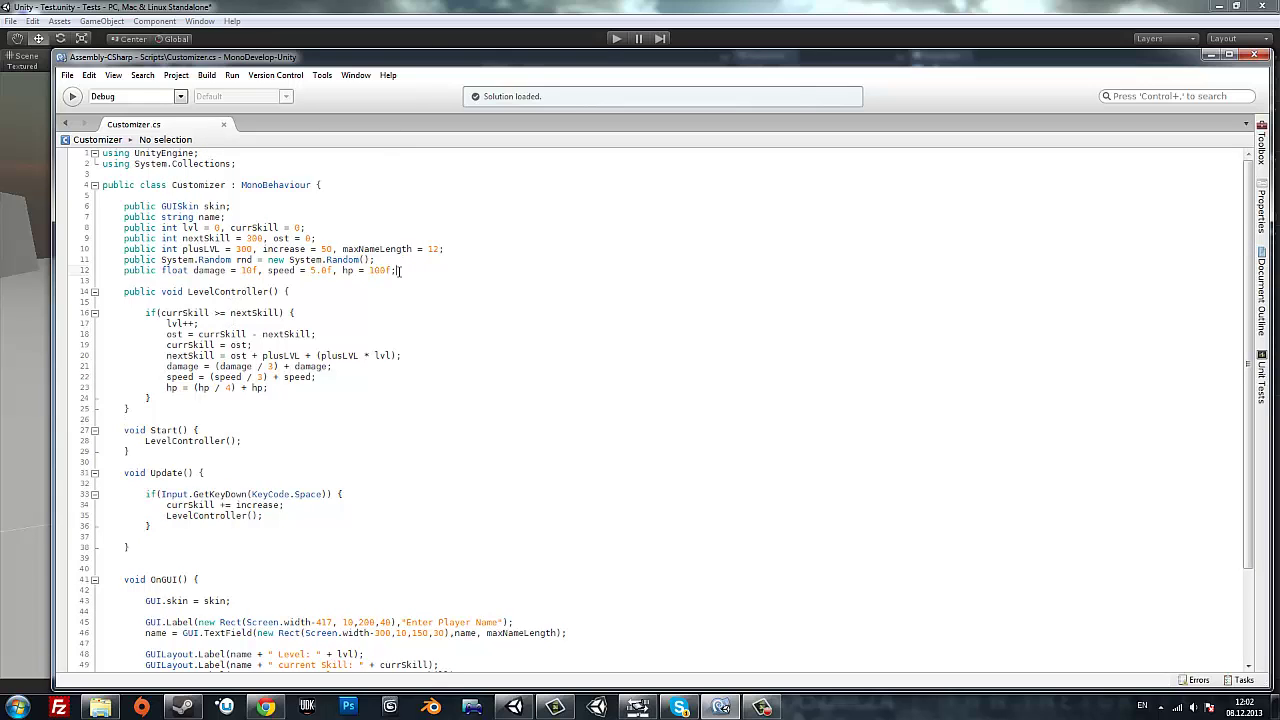
key("Return")
key("Return")
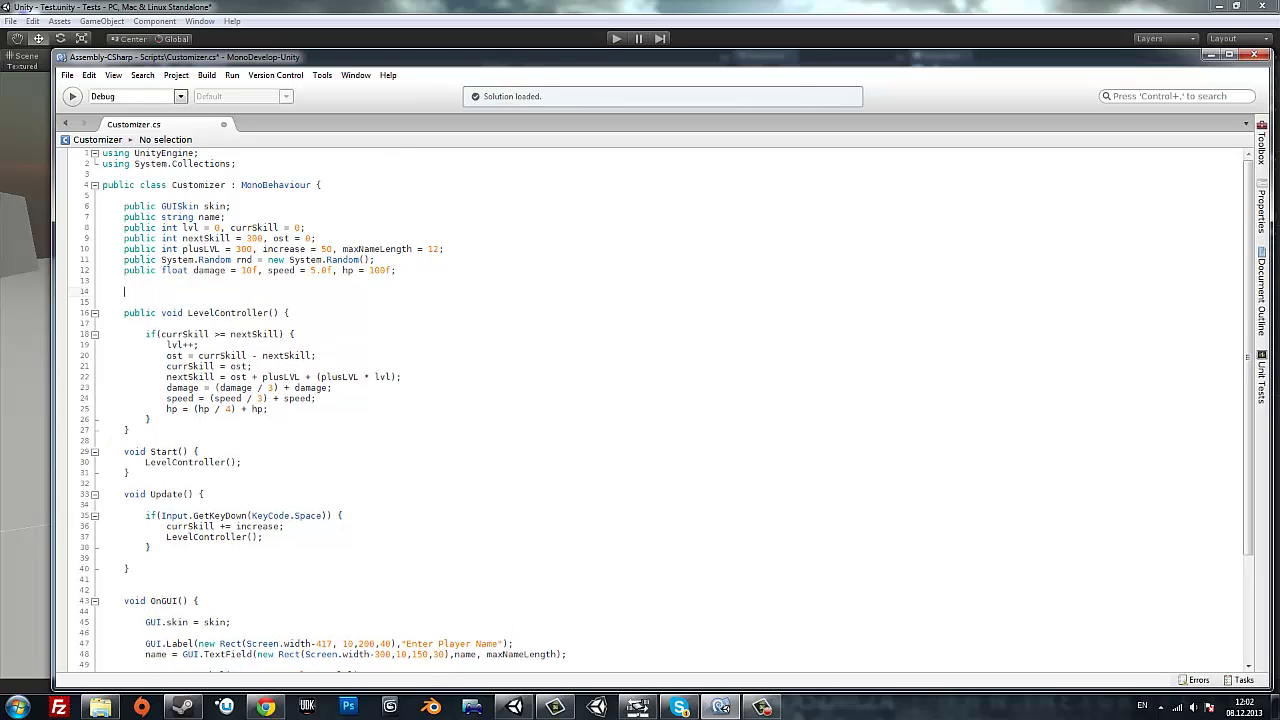
type("publicv")
key("BackSpace")
type("Anim")
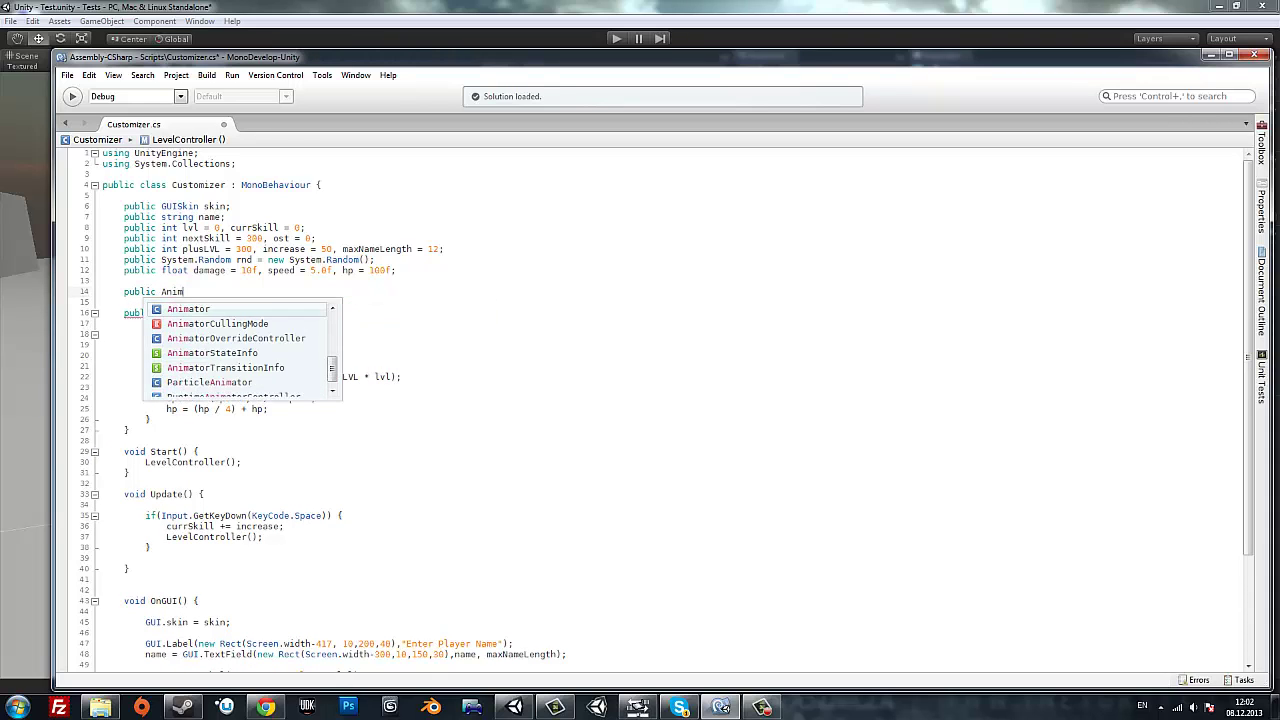
type("ationClip")
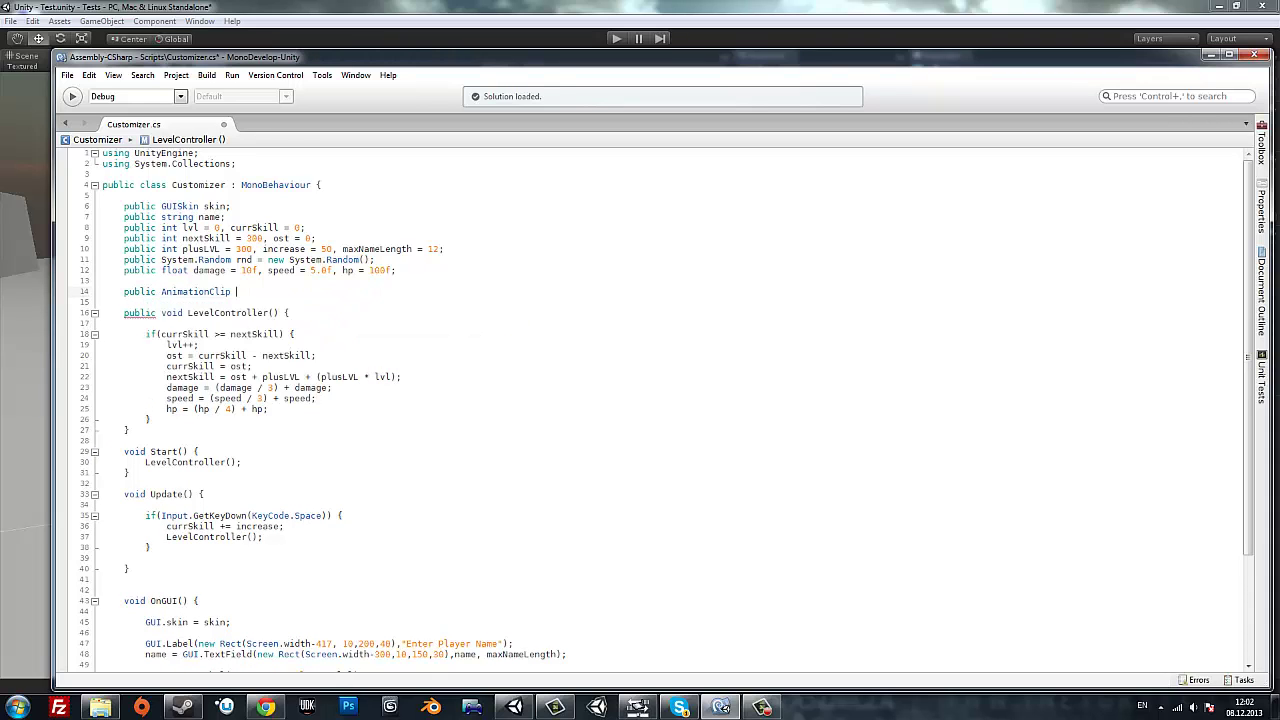
left_click(5, 341)
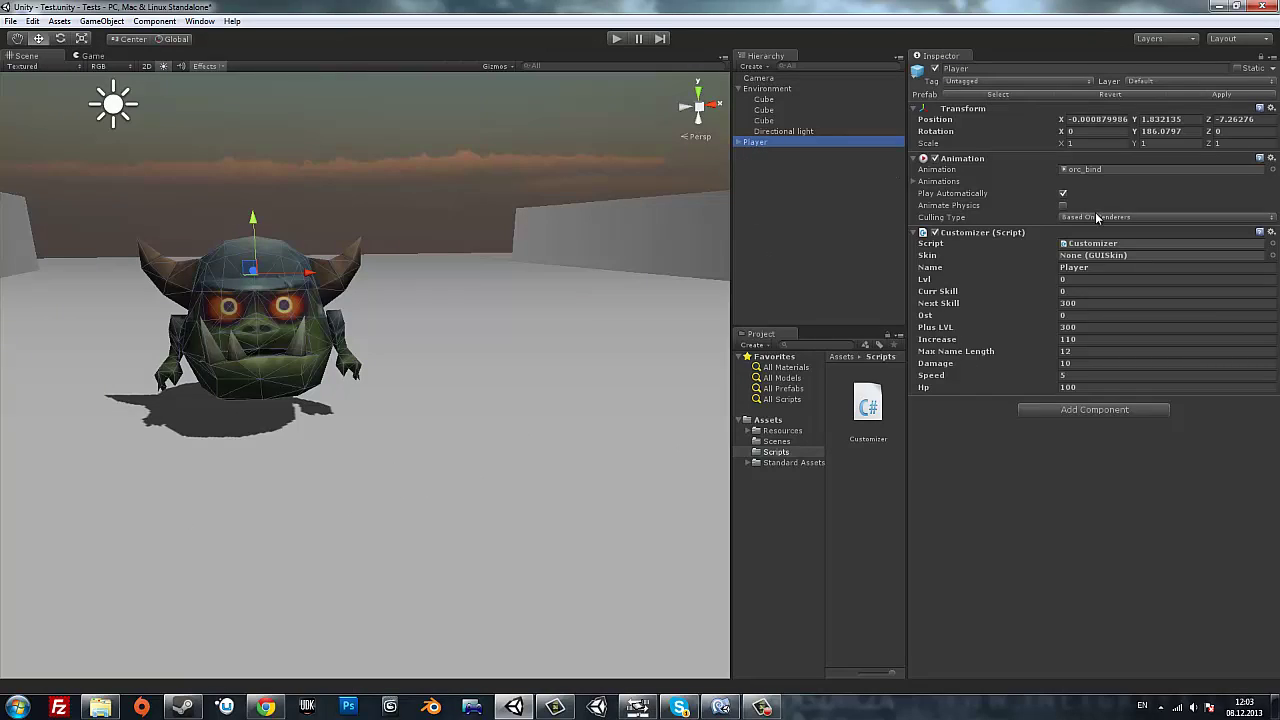
Ping the orc_bind clip, open the Animation window, and expand the Player's 19-clip Animations list.
left_click(1098, 170)
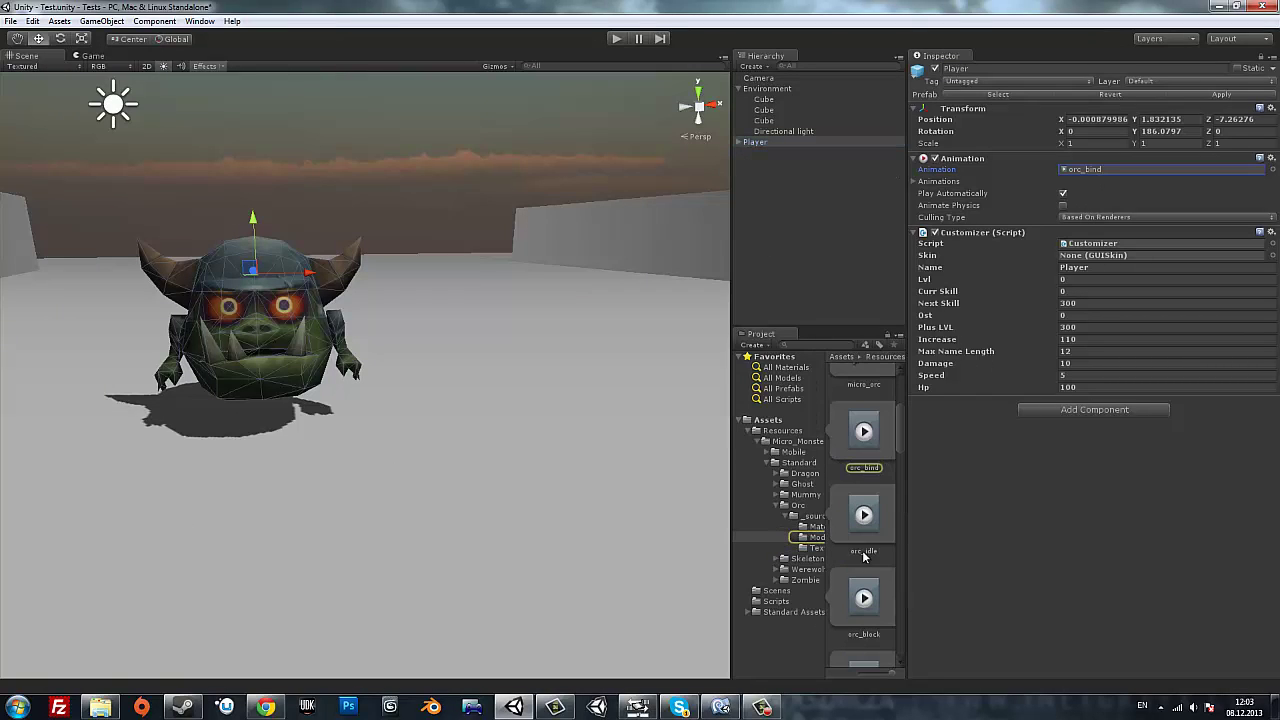
left_click(871, 450)
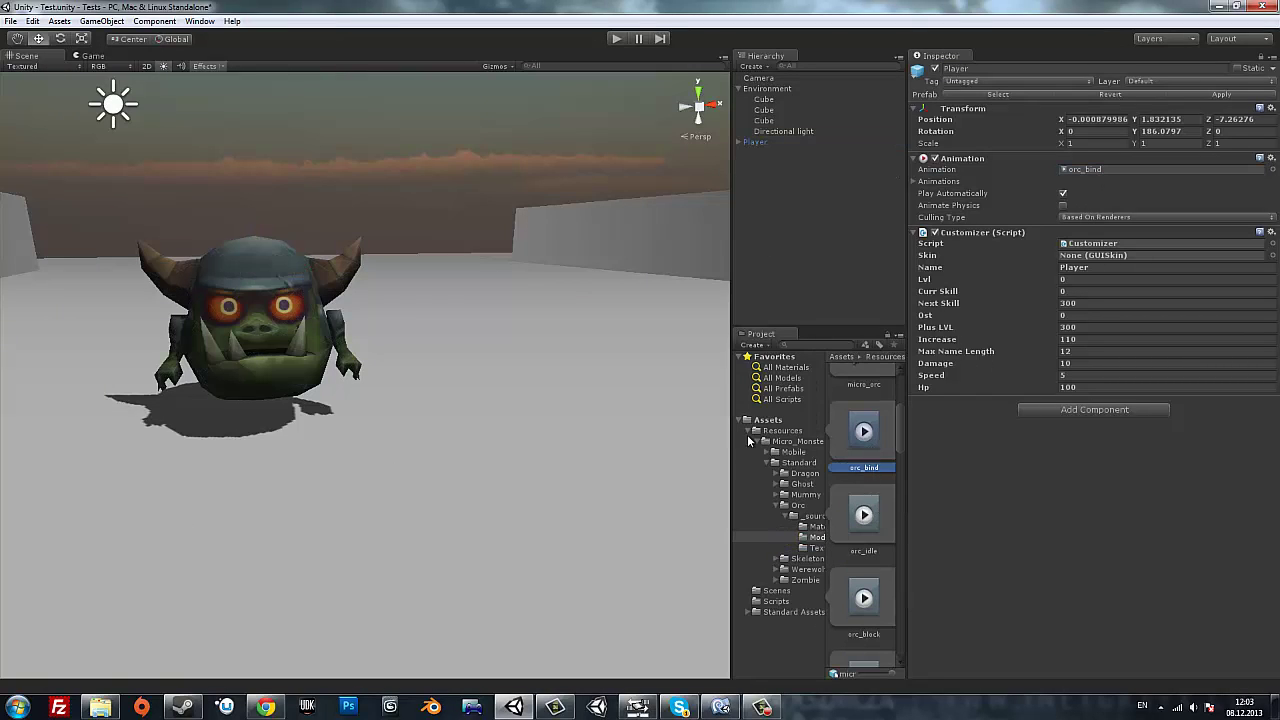
left_click(200, 21)
left_click(240, 167)
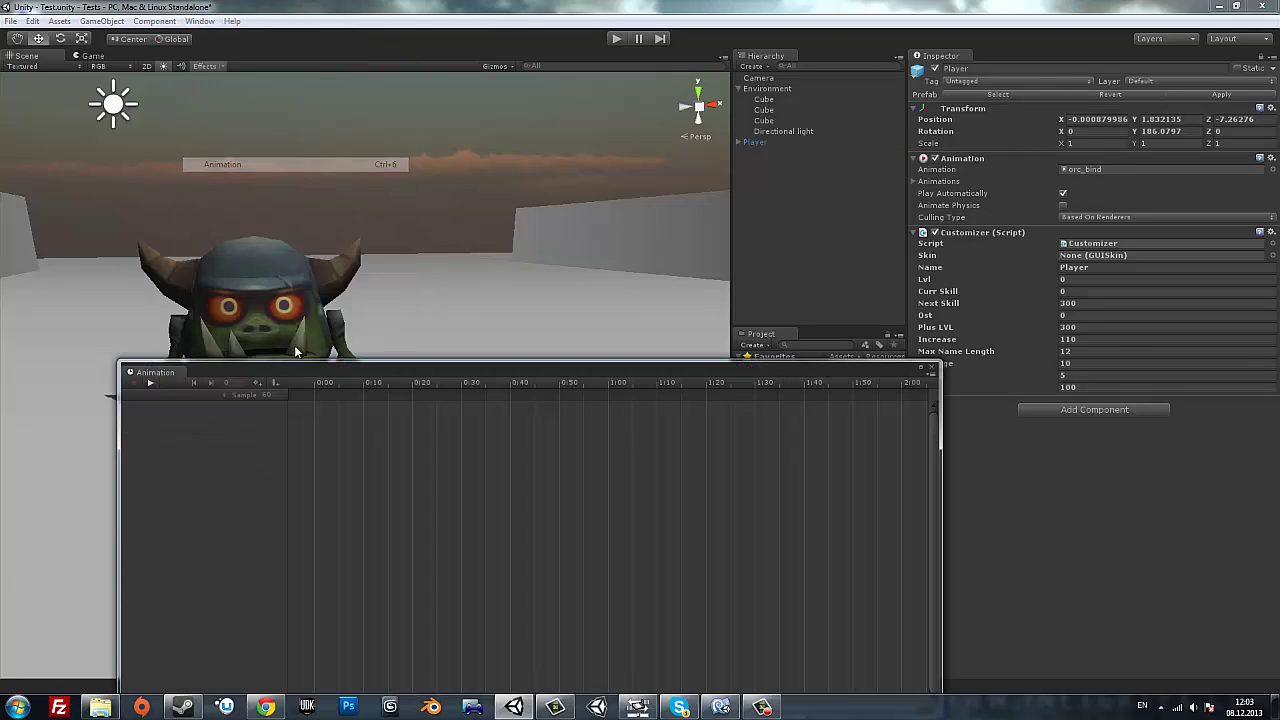
left_click_drag(250, 399, 236, 451)
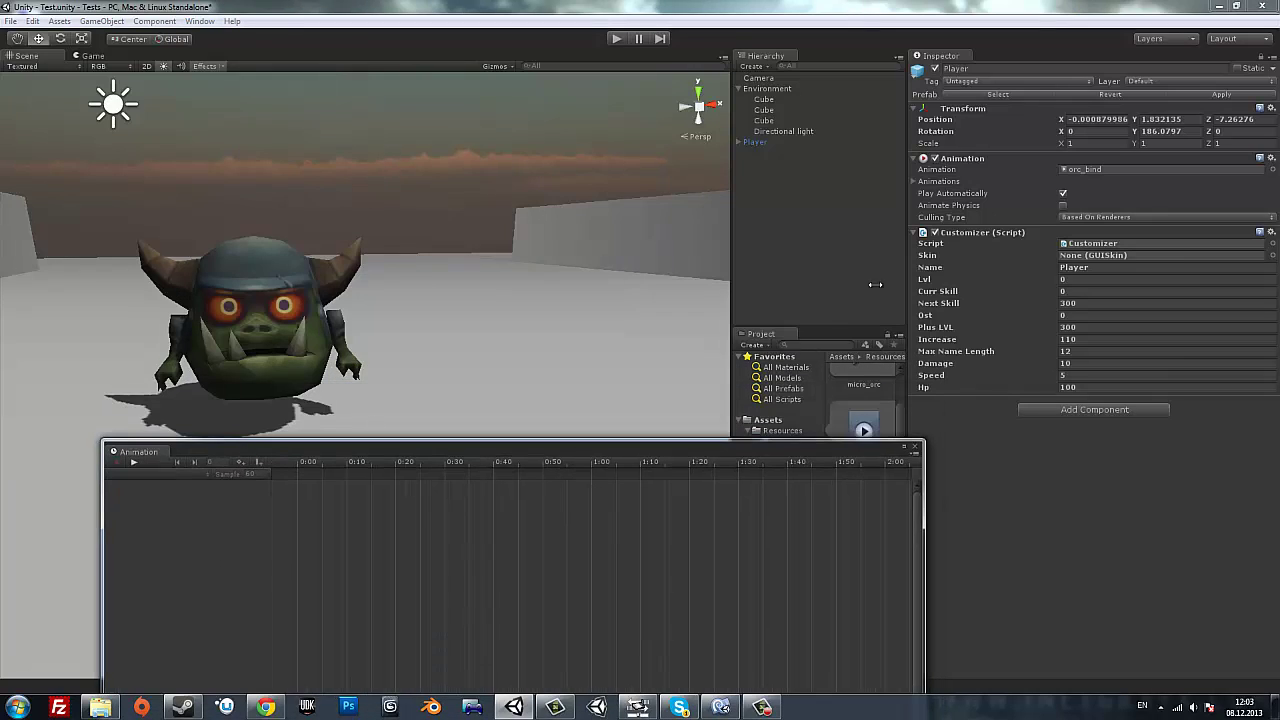
left_click(957, 181)
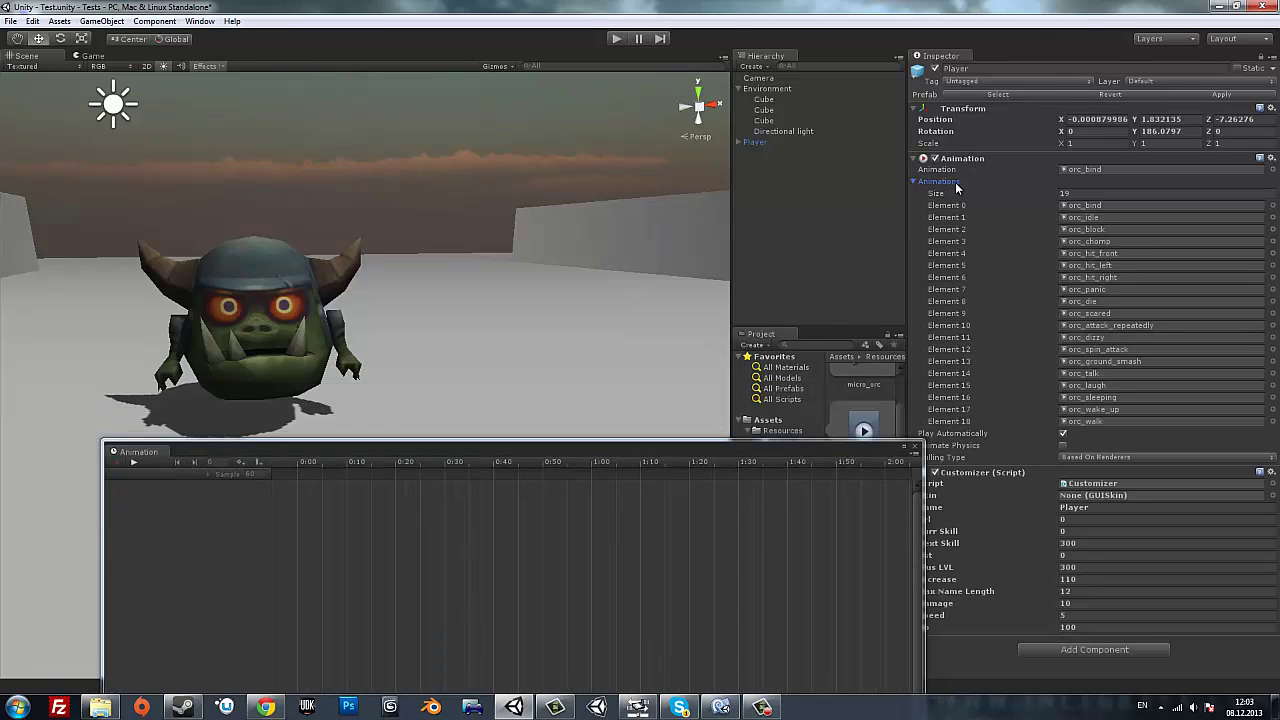
left_click(135, 458)
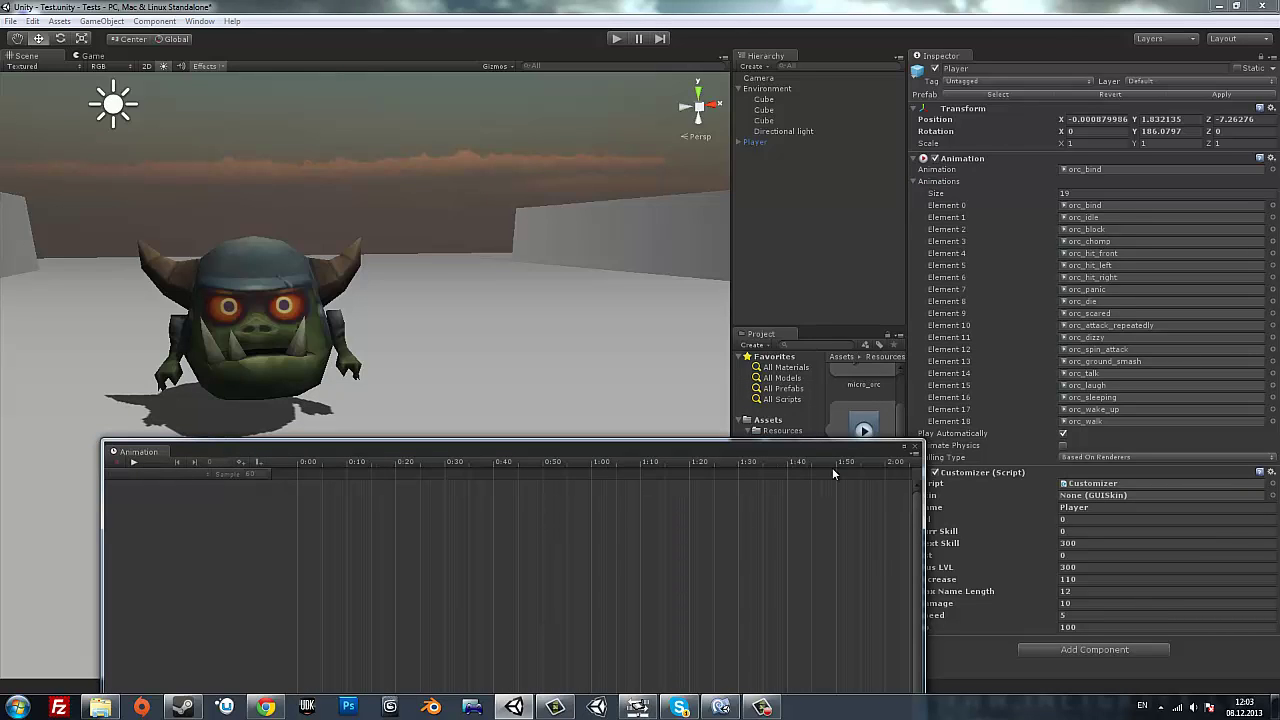
left_click(914, 451)
Reopen the Animation window for the Player, toggle record mode, then close it.
left_click(762, 142)
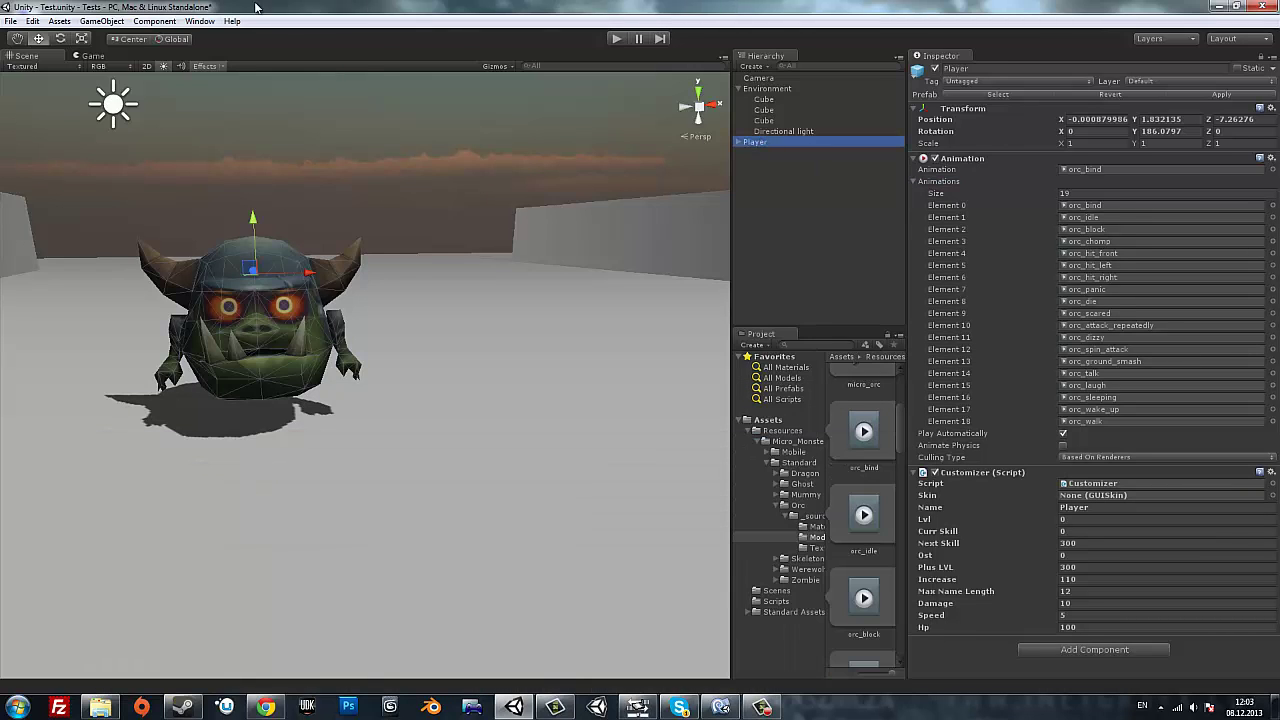
left_click(199, 21)
left_click(262, 164)
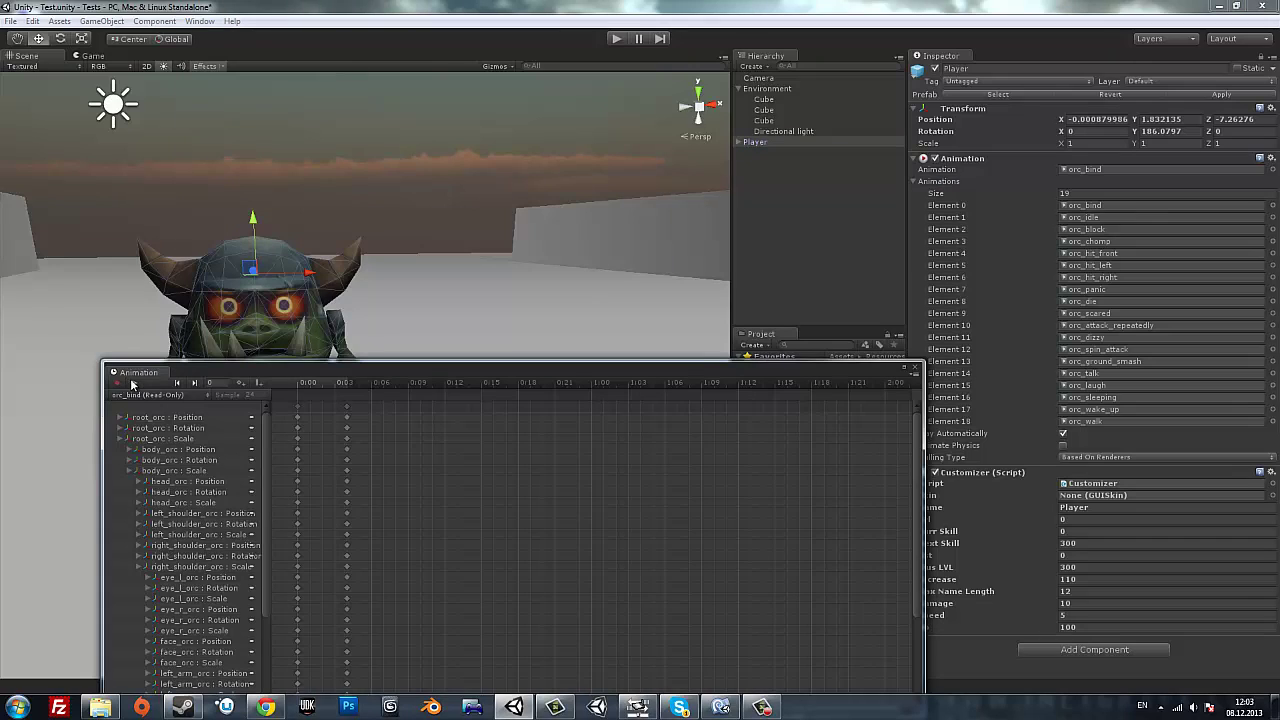
left_click(132, 385)
mouse_move(294, 368)
left_mouse_down()
mouse_move(300, 484)
mouse_move(522, 326)
left_mouse_up()
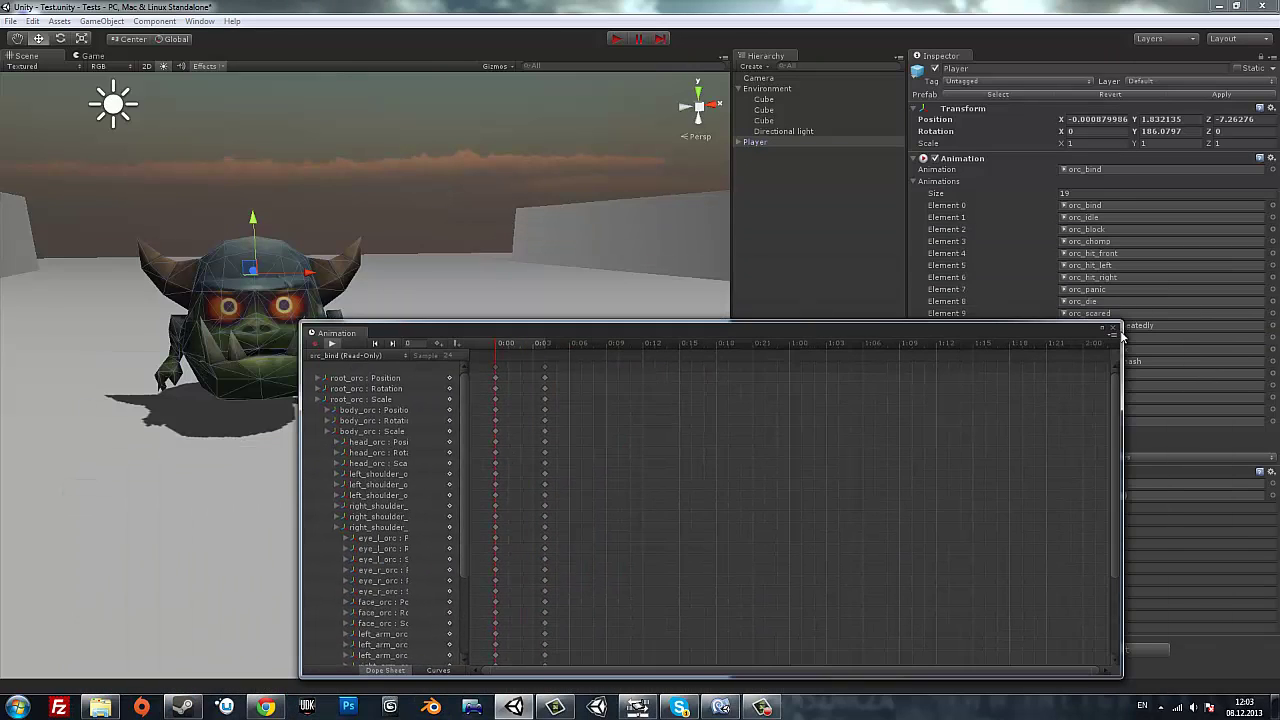
left_click(1114, 328)
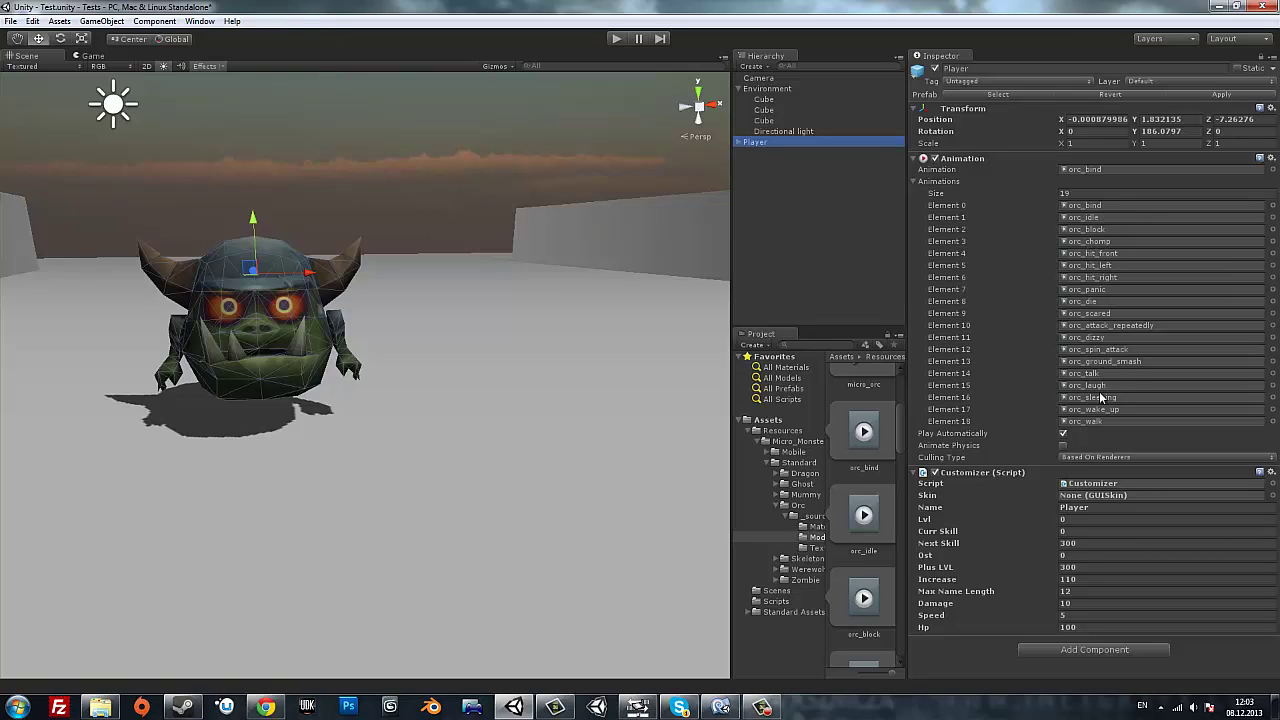
Declare the AnimationClip fields as idle, walk and attack, then let Unity recompile the script.
left_click(730, 708)
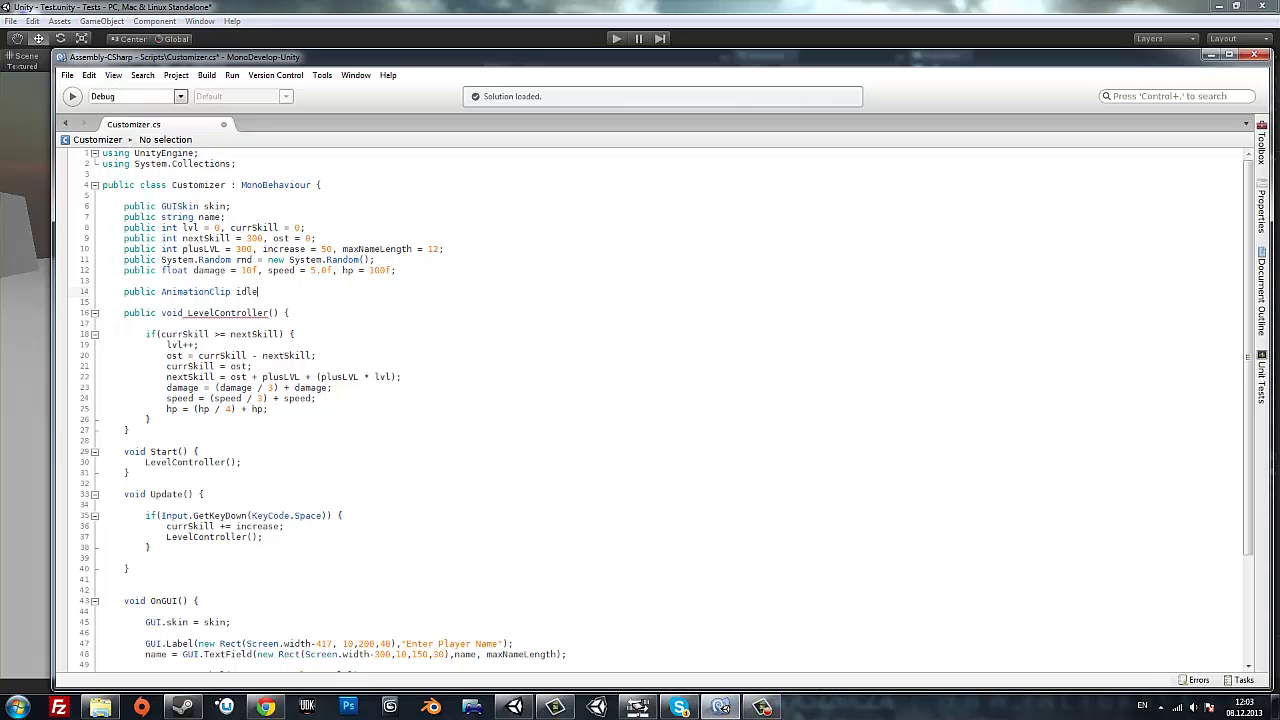
type(", walk, attack;")
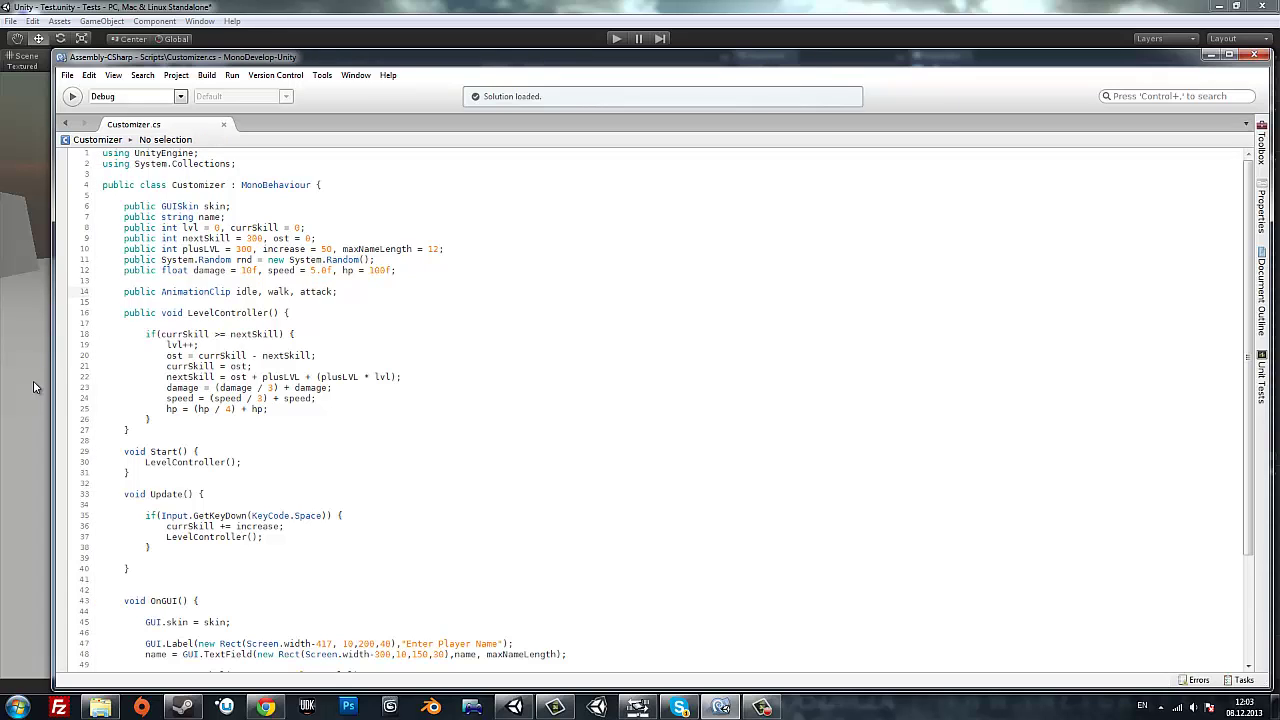
left_click(33, 380)
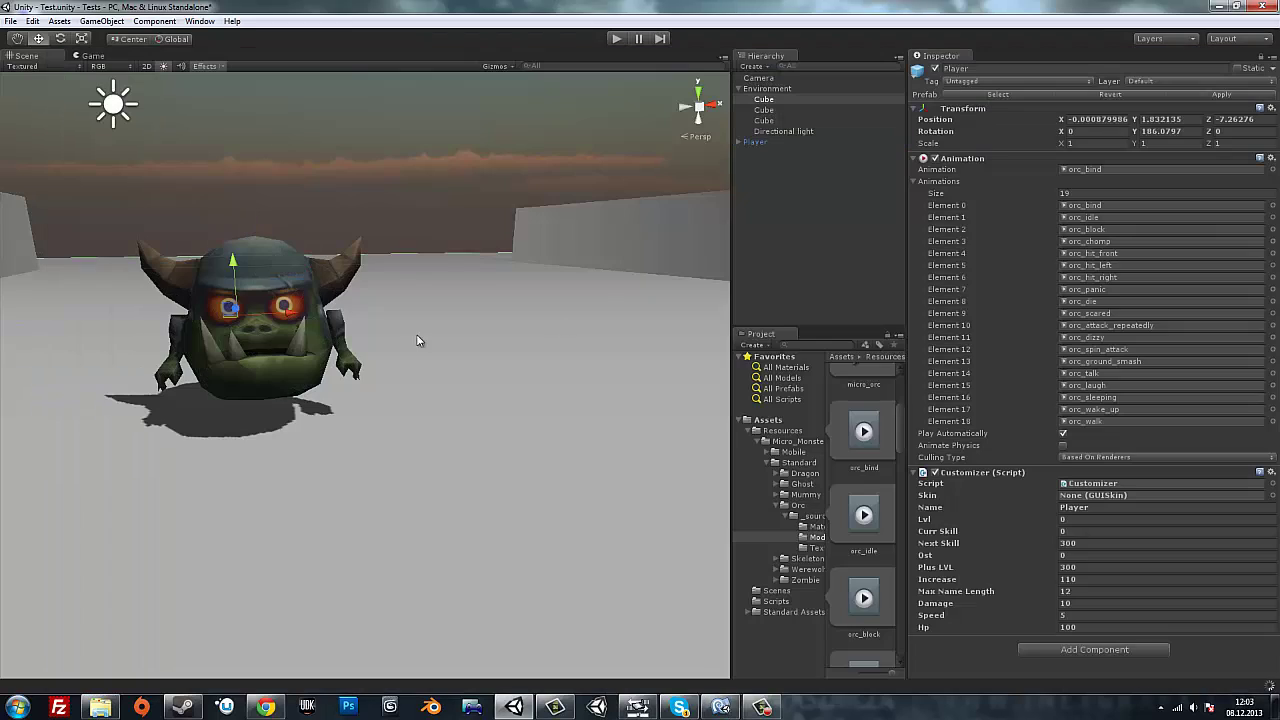
scroll(1088, 561, "down", 1)
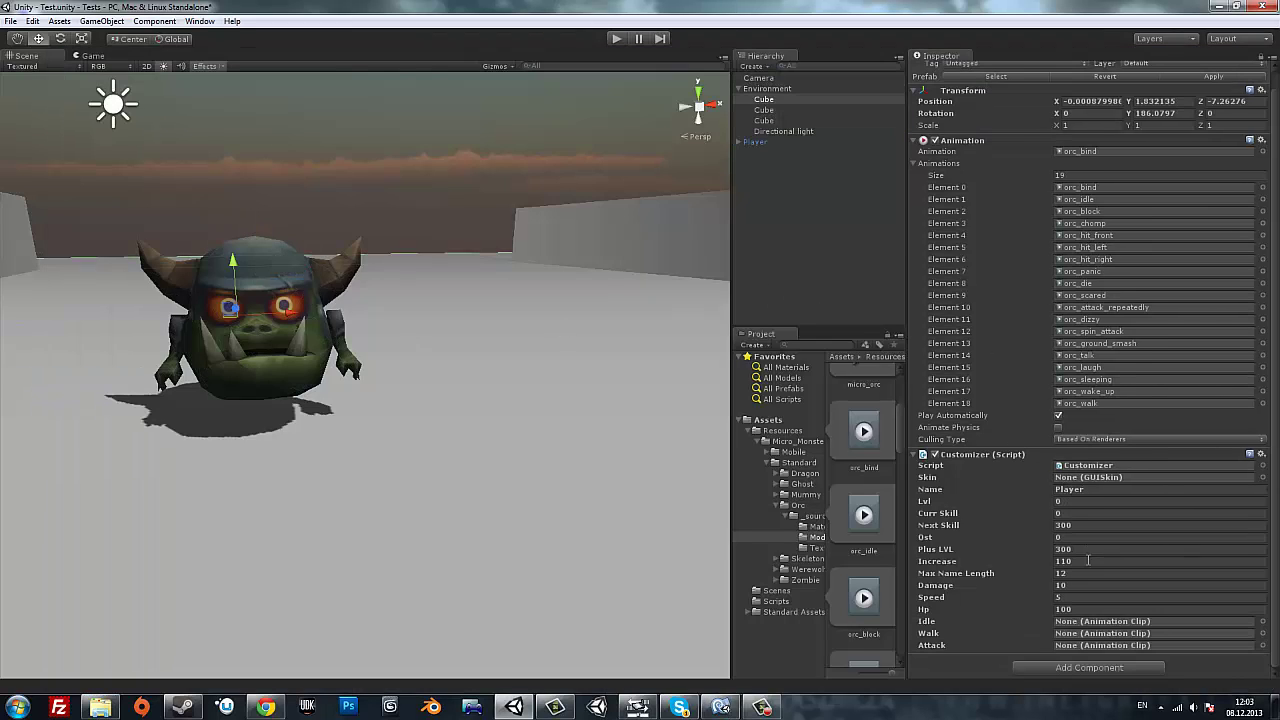
Assign orc_idle, orc_walk and orc_attack_repeatedly to the Idle, Walk and Attack slots.
left_click(1089, 197)
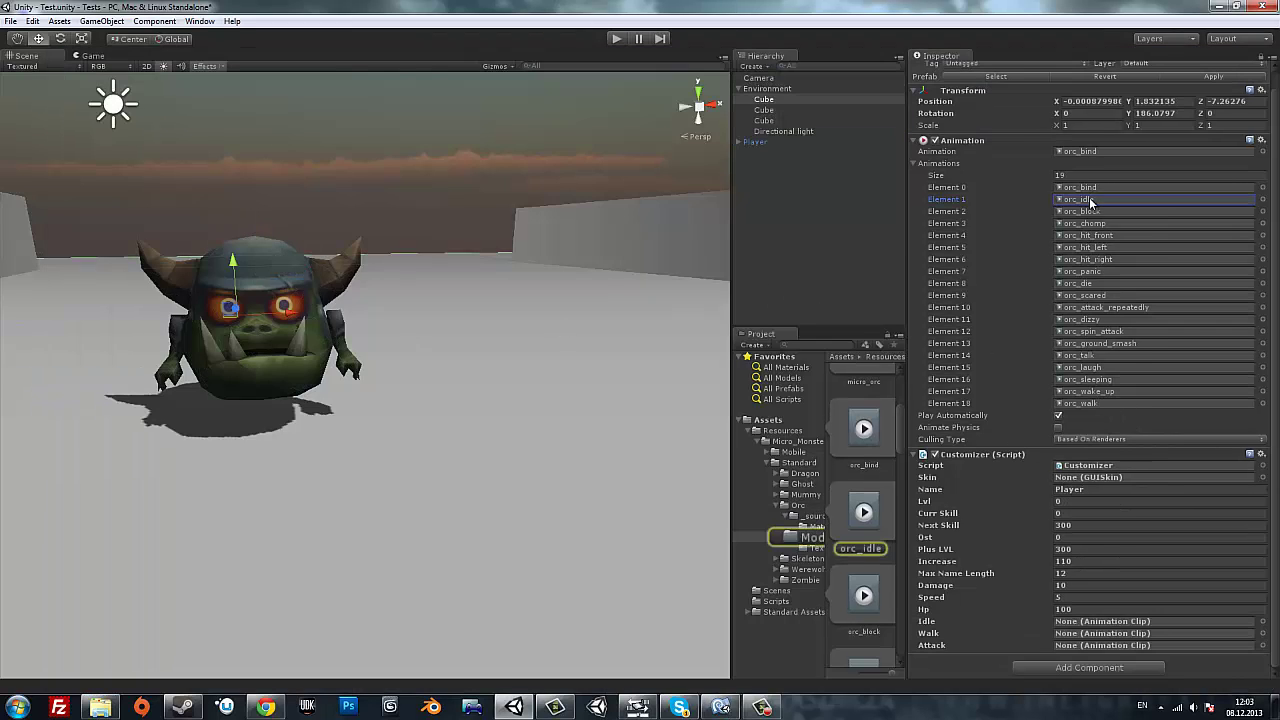
left_click_drag(876, 528, 1094, 623)
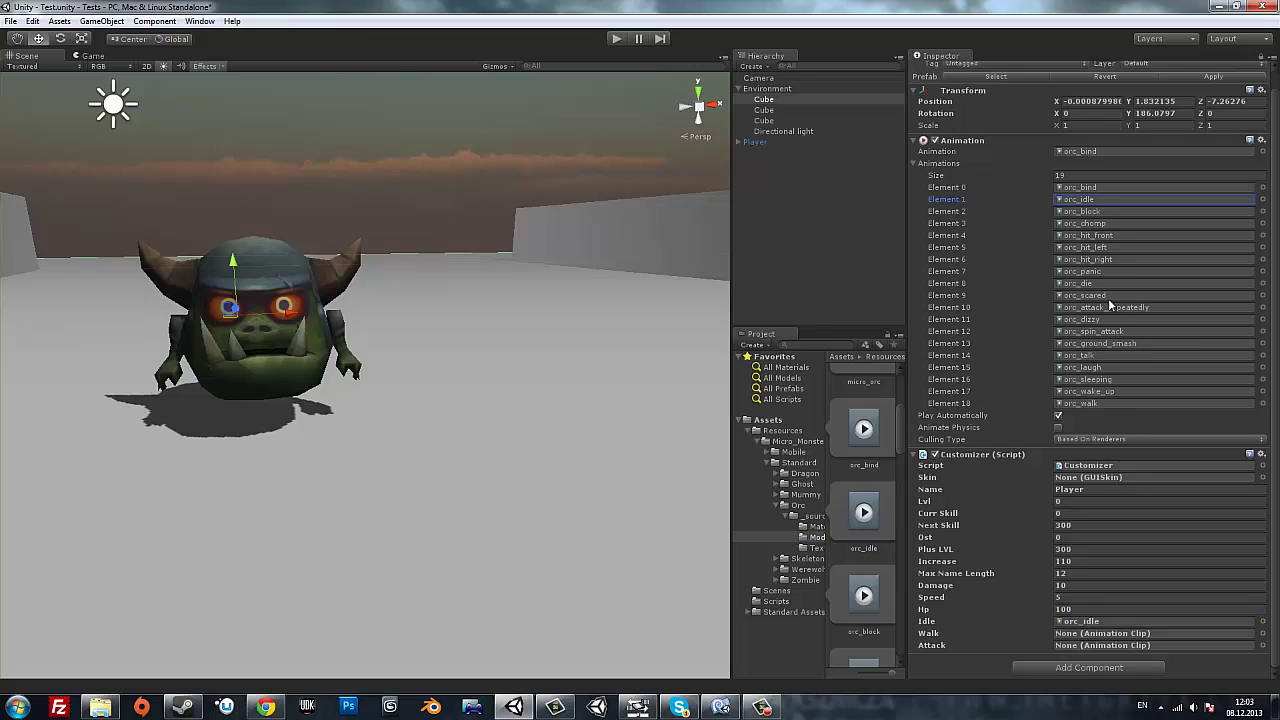
left_click(1091, 402)
left_click_drag(864, 512, 1121, 635)
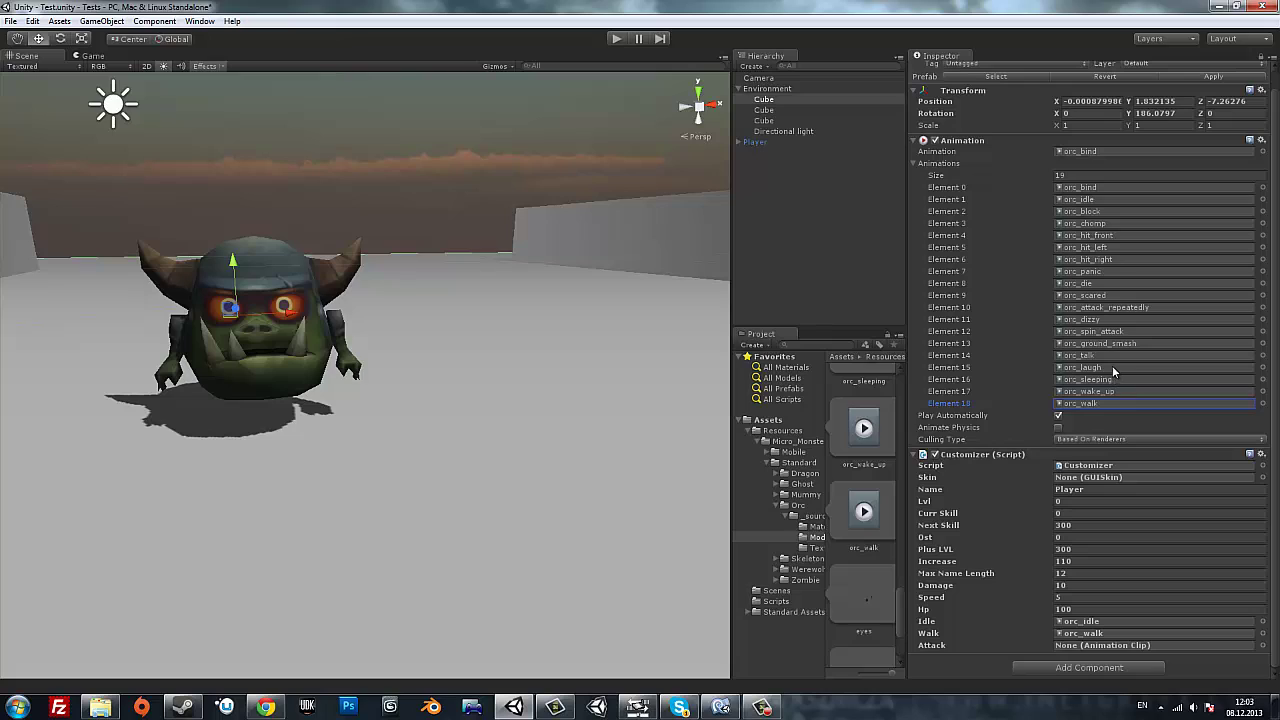
left_click(1100, 307)
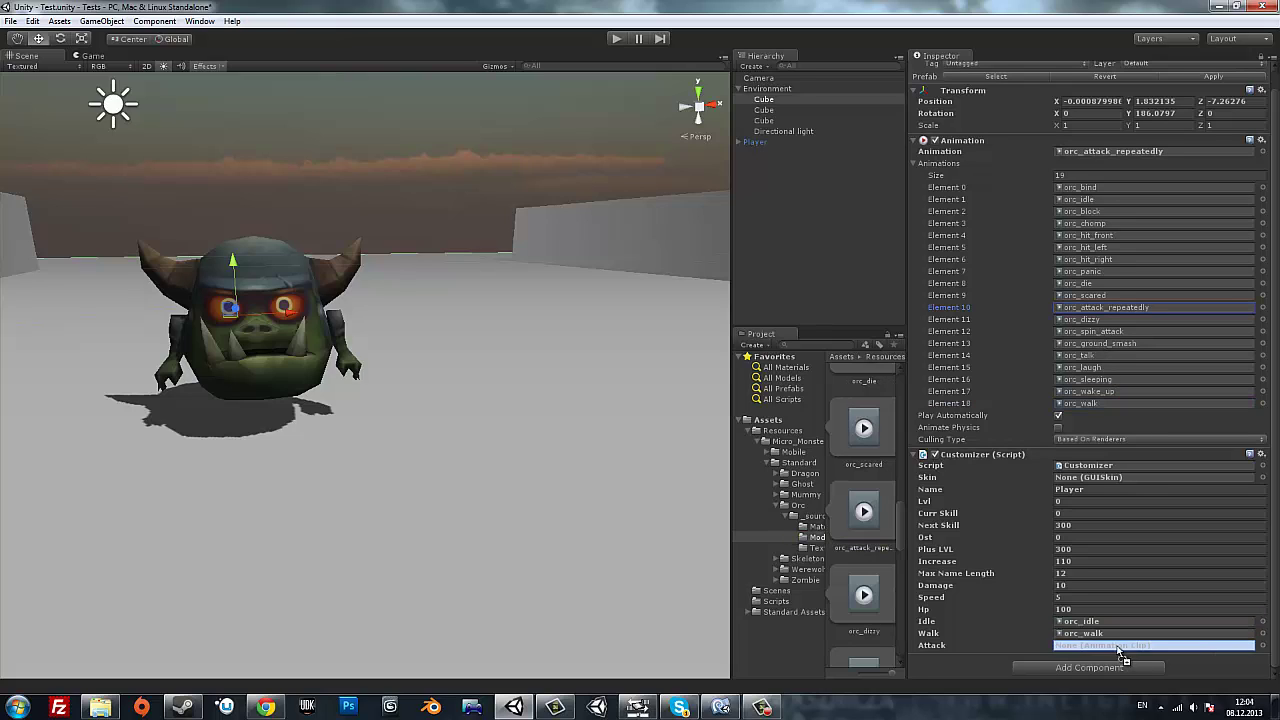
left_click_drag(864, 512, 1120, 645)
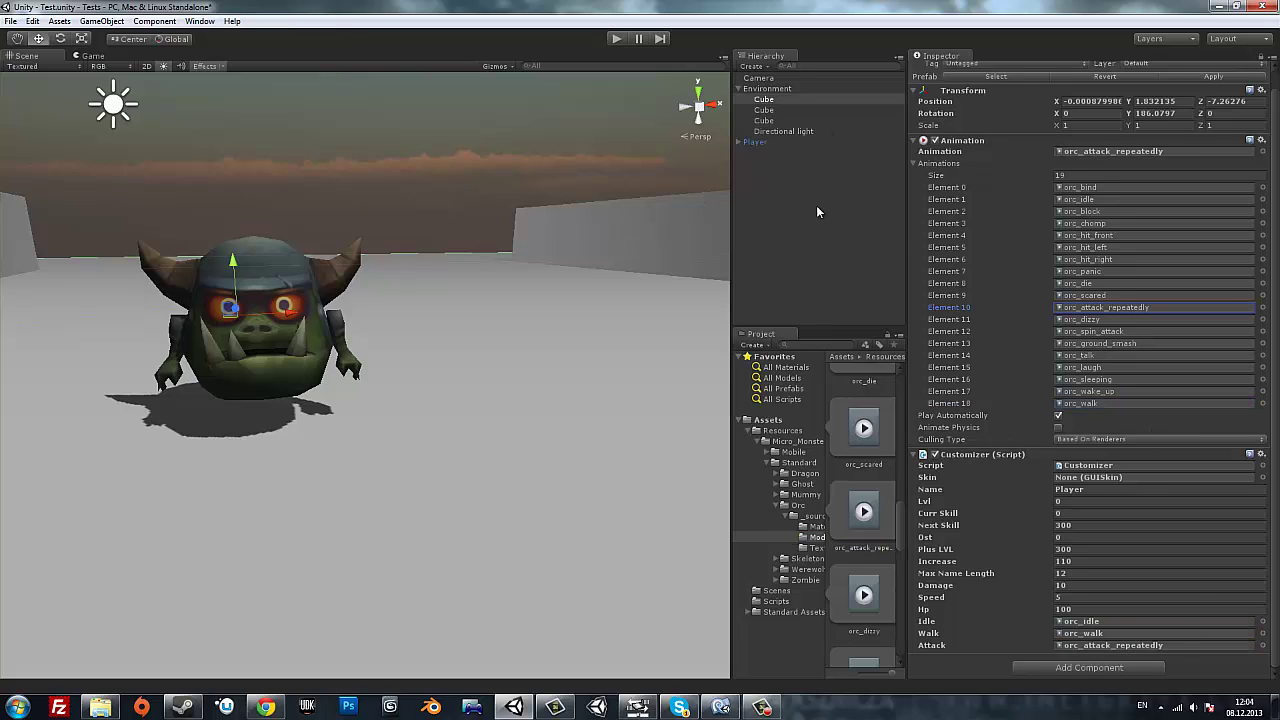
double_click(1090, 465)
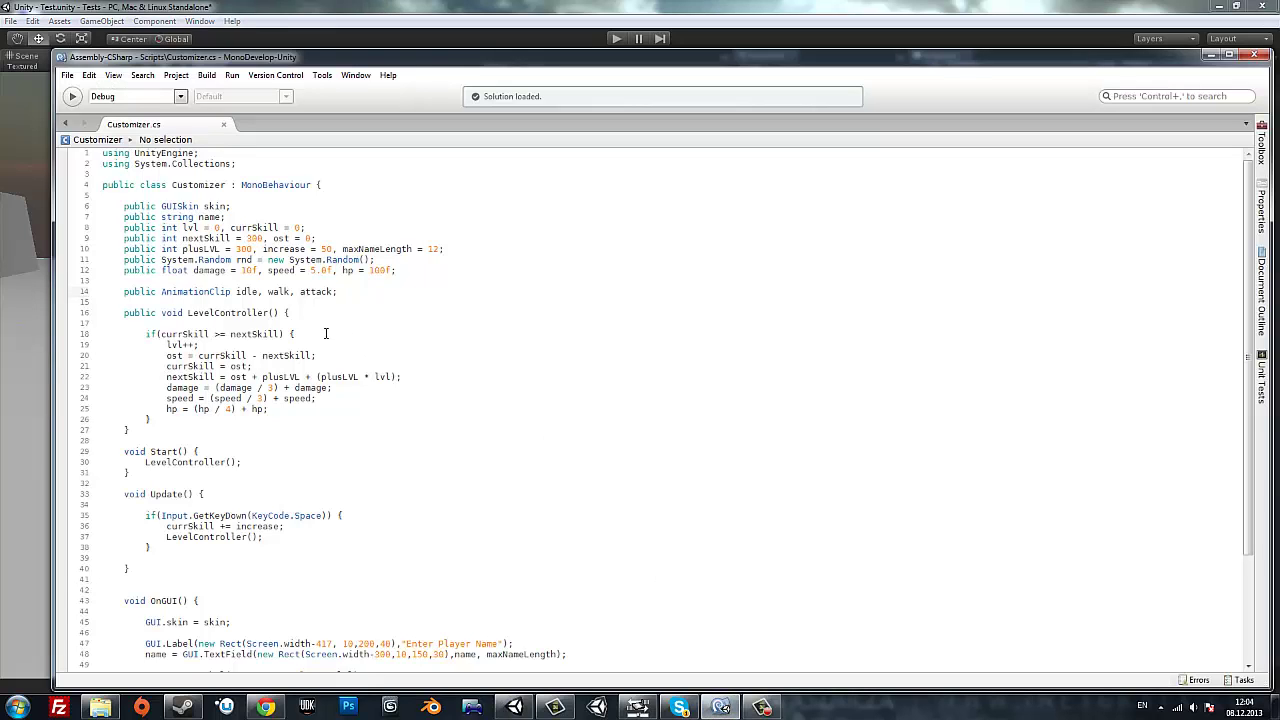
Delete the blank line 13 above the AnimationClip idle, walk, attack declaration.
scroll(316, 326, "down", 4)
scroll(100, 246, "up", 4)
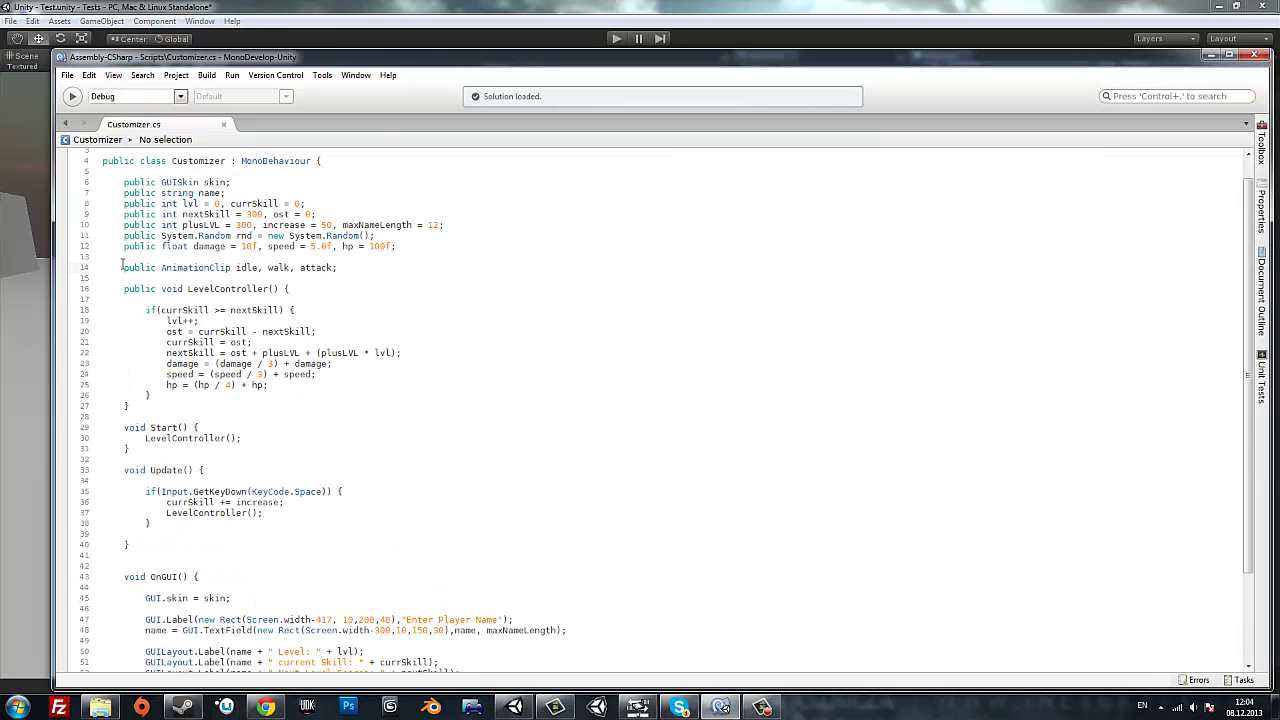
left_click_drag(122, 266, 97, 257)
key("BackSpace")
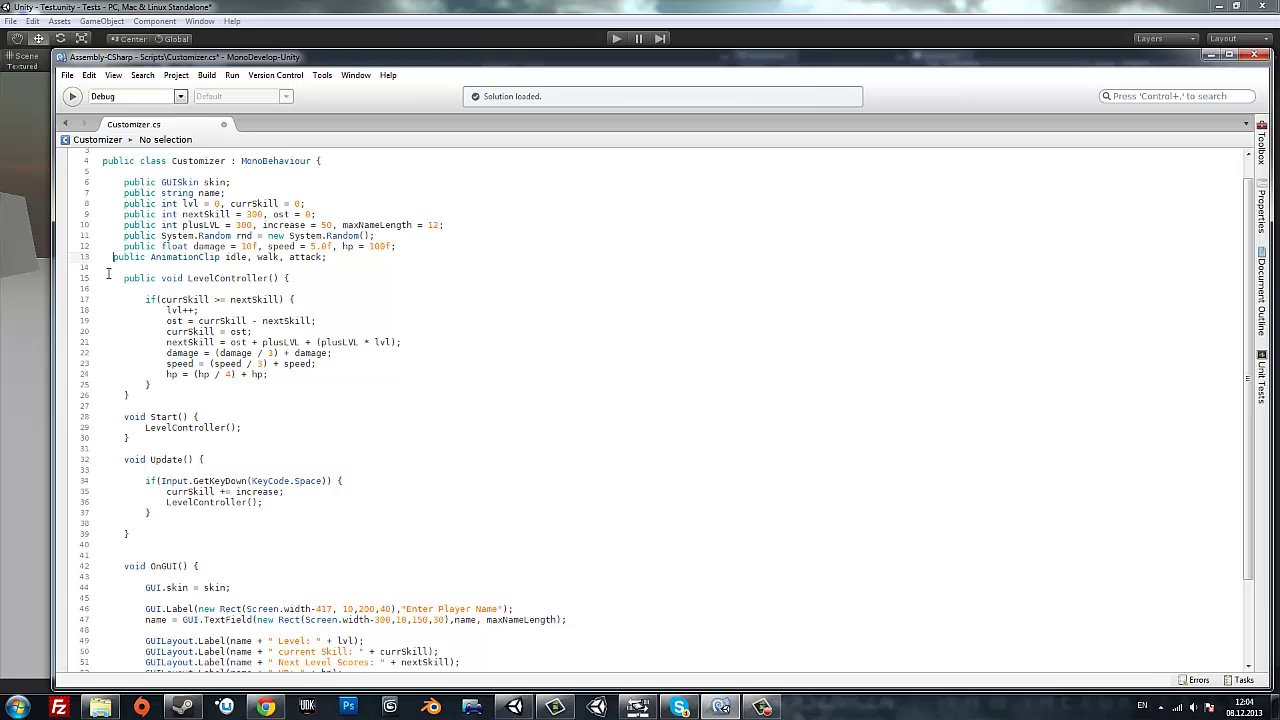
Back in Unity, widen the Scene view and orbit it to a new angle.
left_click(3, 313)
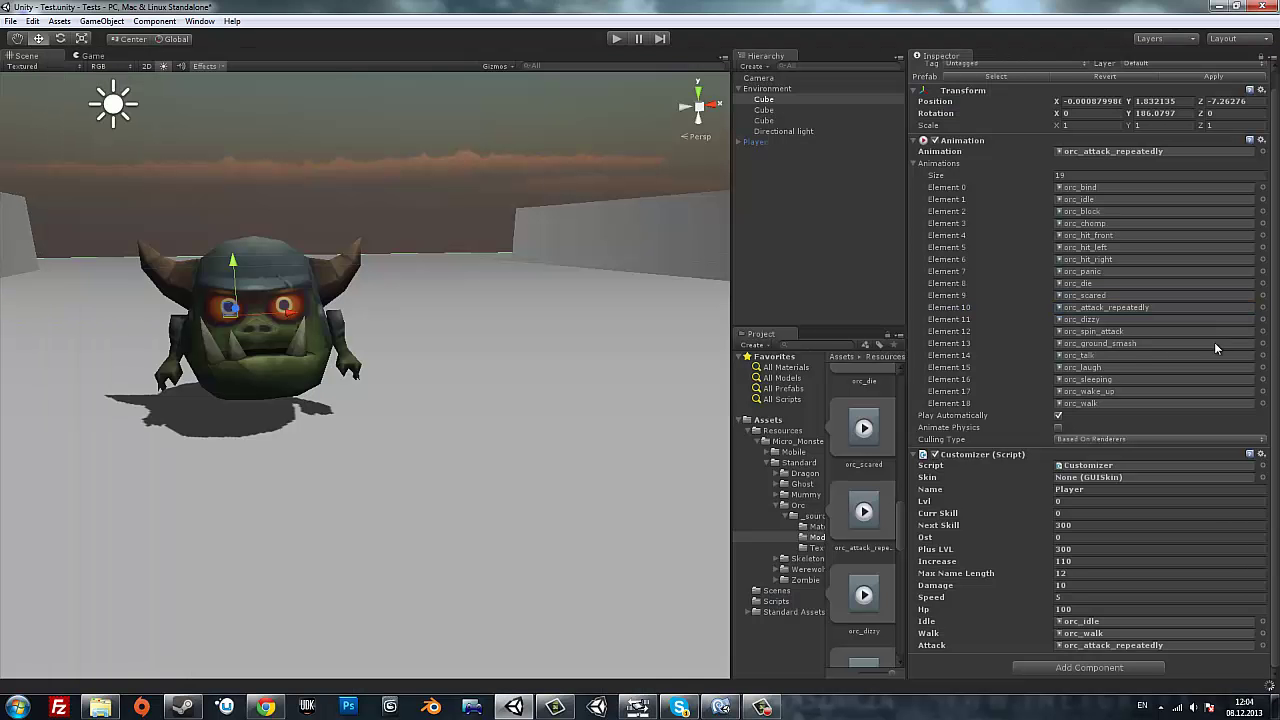
left_click_drag(738, 292, 876, 270)
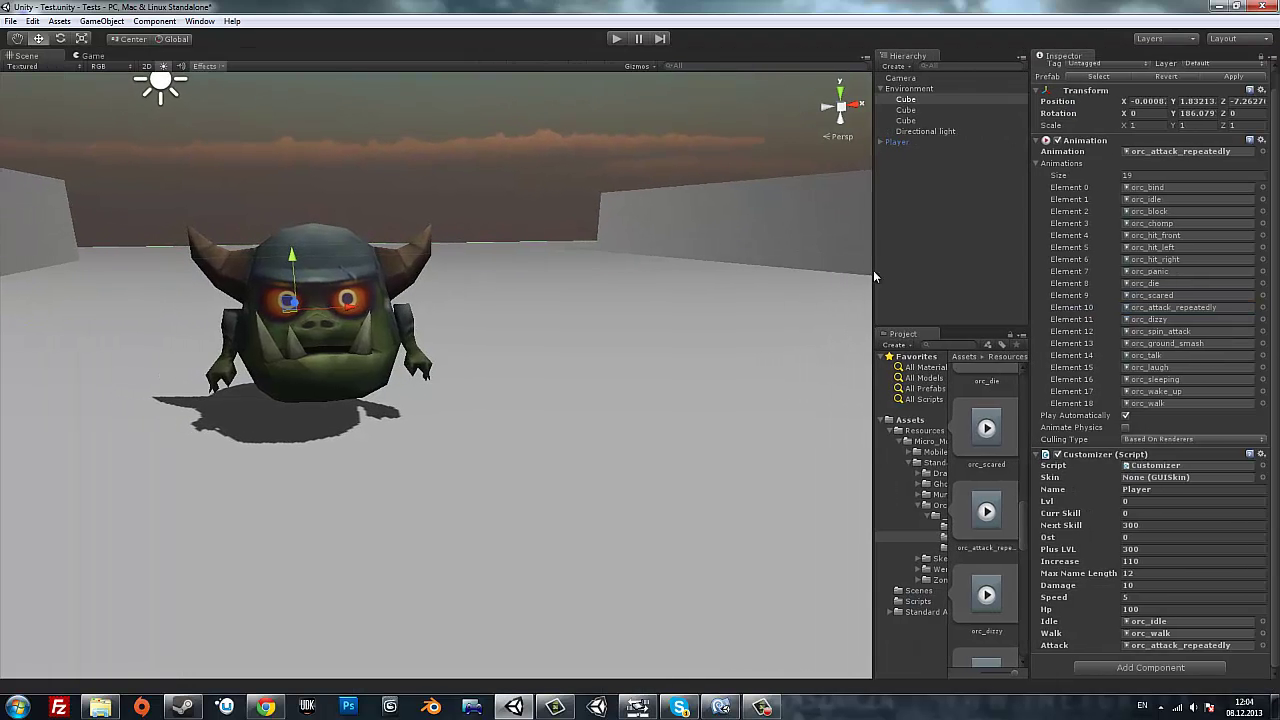
mouse_move(620, 360)
left_mouse_down("alt")
mouse_move(530, 378)
mouse_move(426, 330)
mouse_move(528, 347)
left_mouse_up("alt")
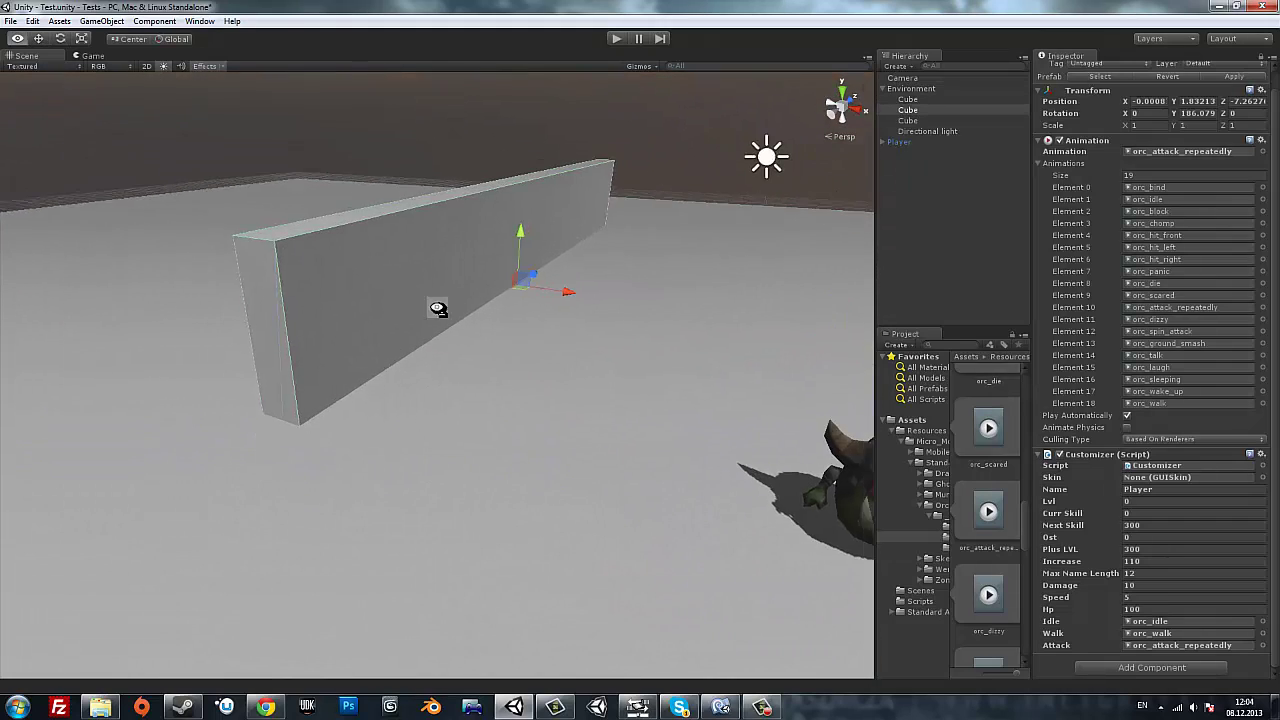
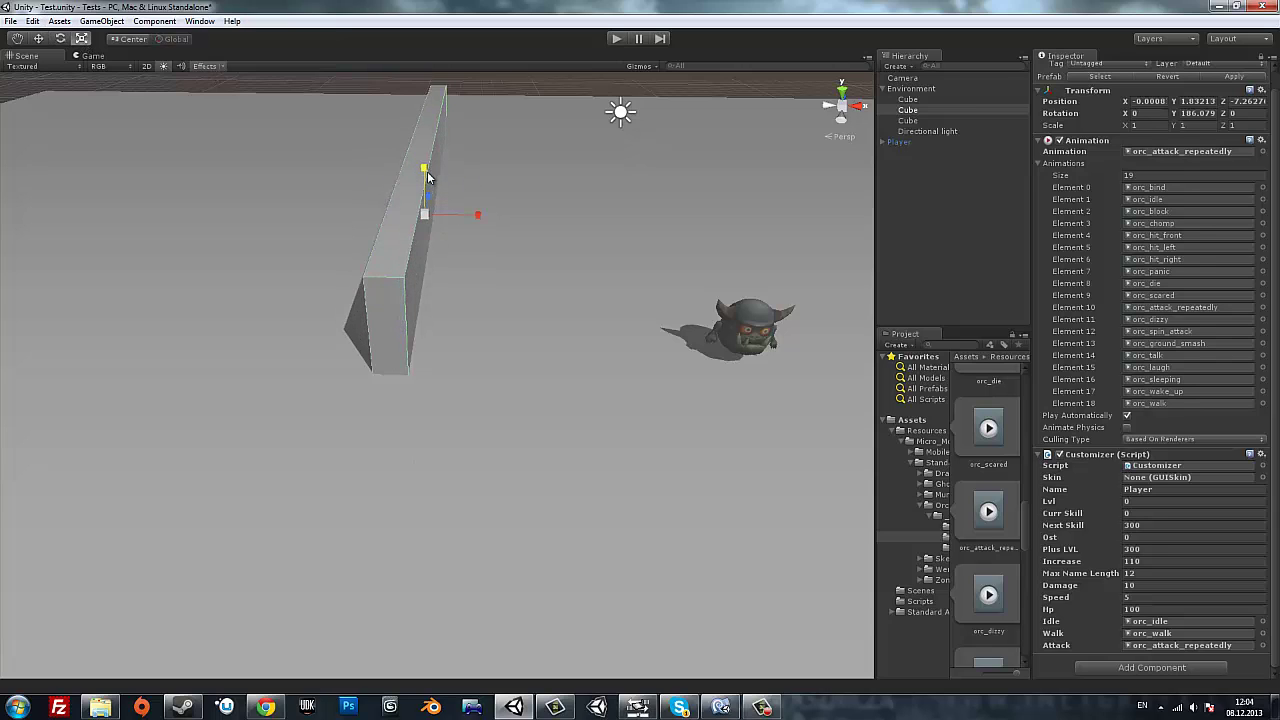
Duplicate a wall cube, slide the copy right, then delete it.
key("ctrl+d")
left_click(40, 38)
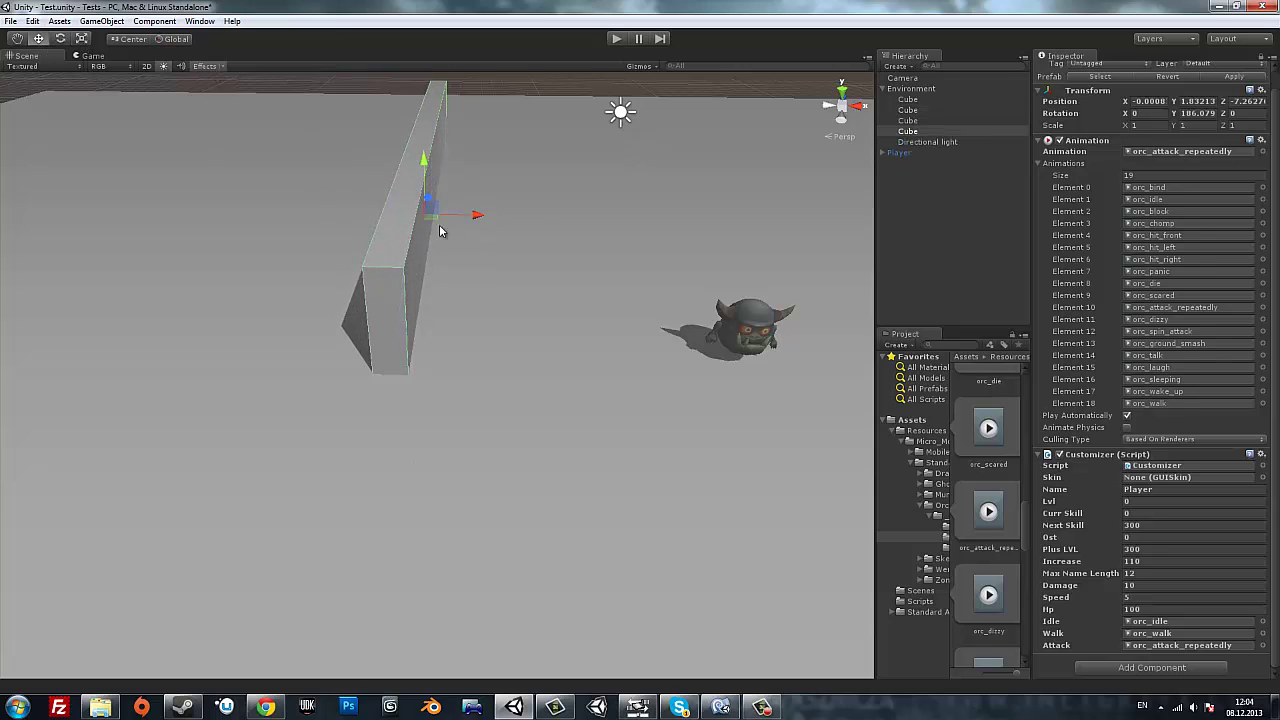
mouse_move(440, 214)
left_mouse_down()
mouse_move(690, 208)
mouse_move(557, 203)
mouse_move(637, 278)
mouse_move(726, 280)
left_mouse_up()
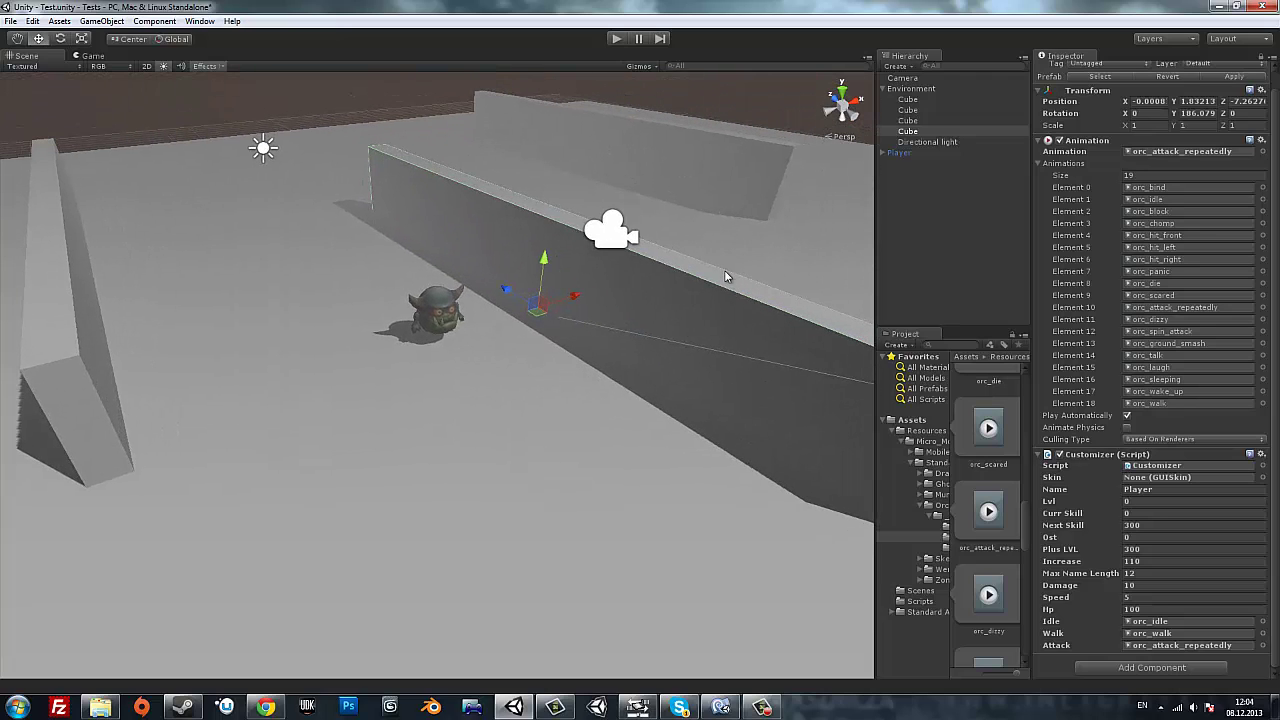
key("Delete")
Create a new Cylinder from GameObject > Create Other and frame it with the orc.
left_click(101, 21)
mouse_move(174, 53)
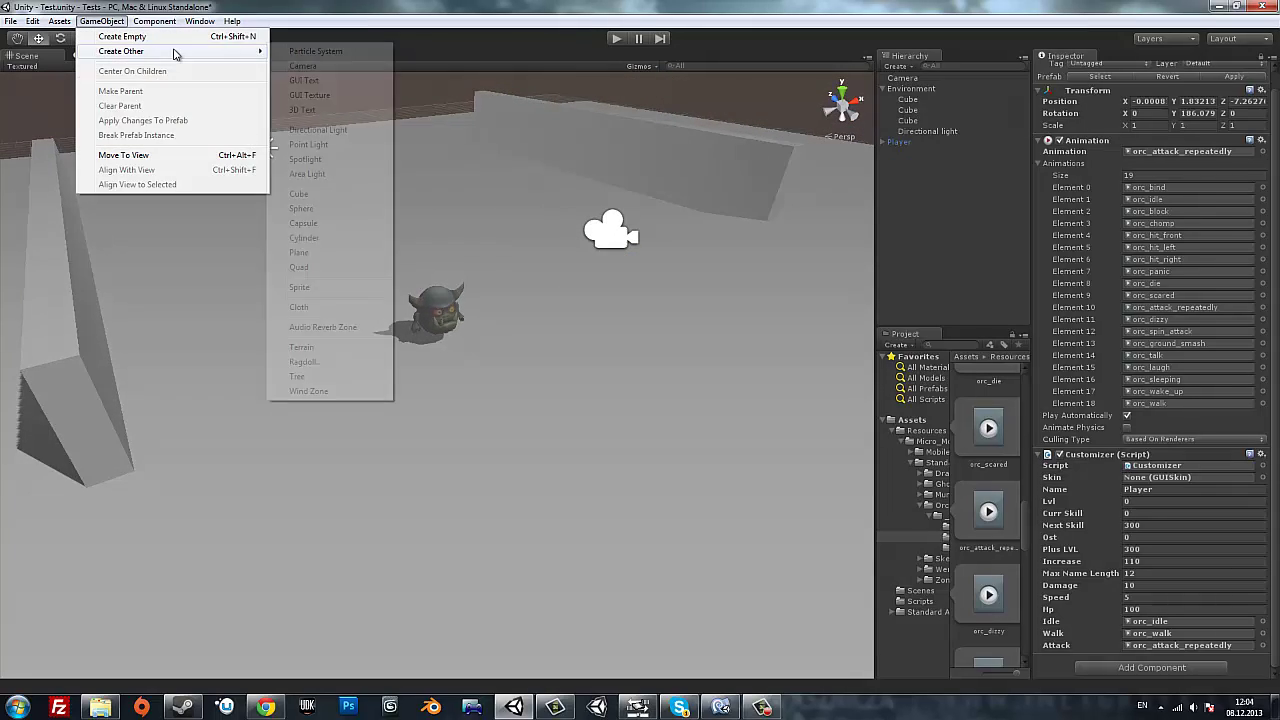
left_click(312, 240)
key("f")
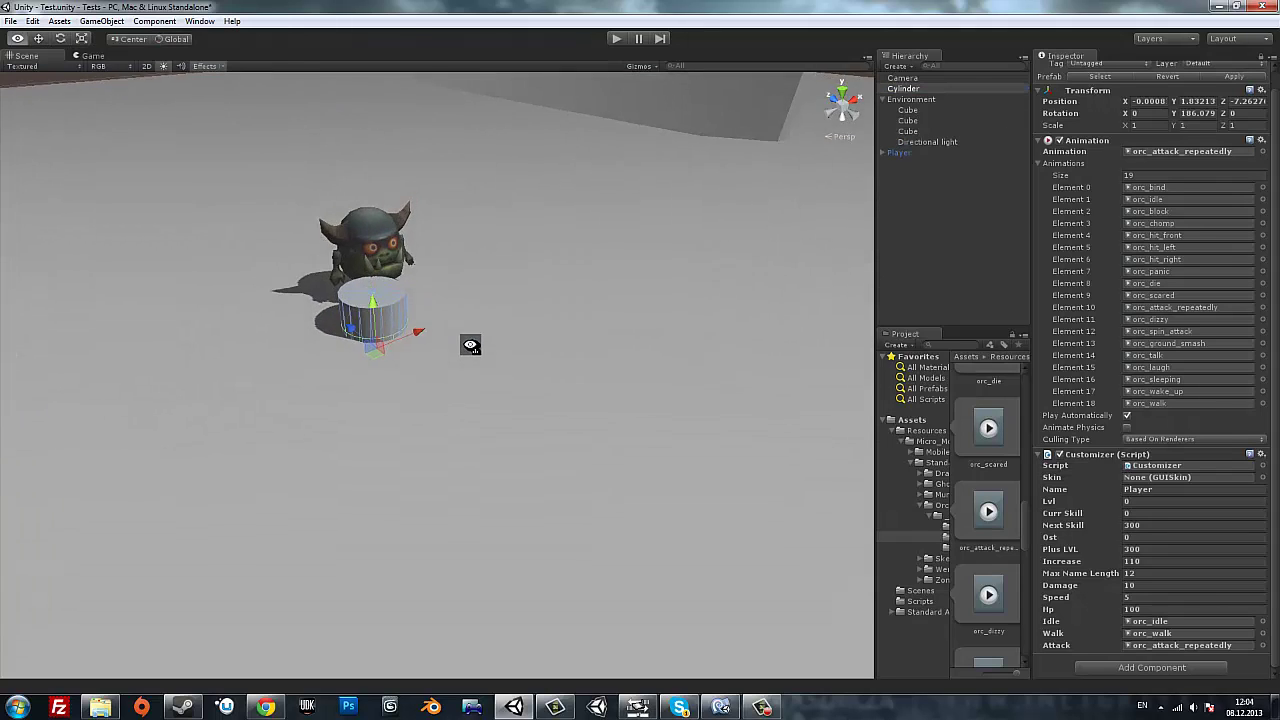
left_click(908, 89)
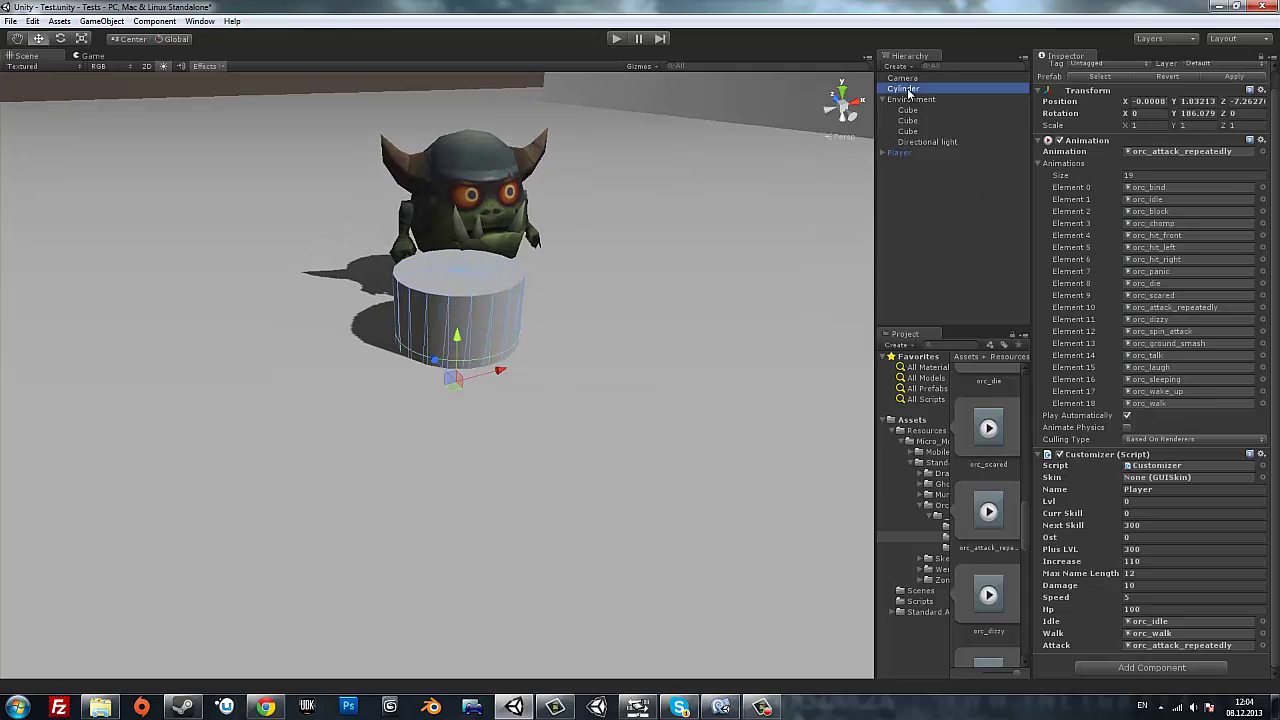
scroll(1188, 343, "up", 1)
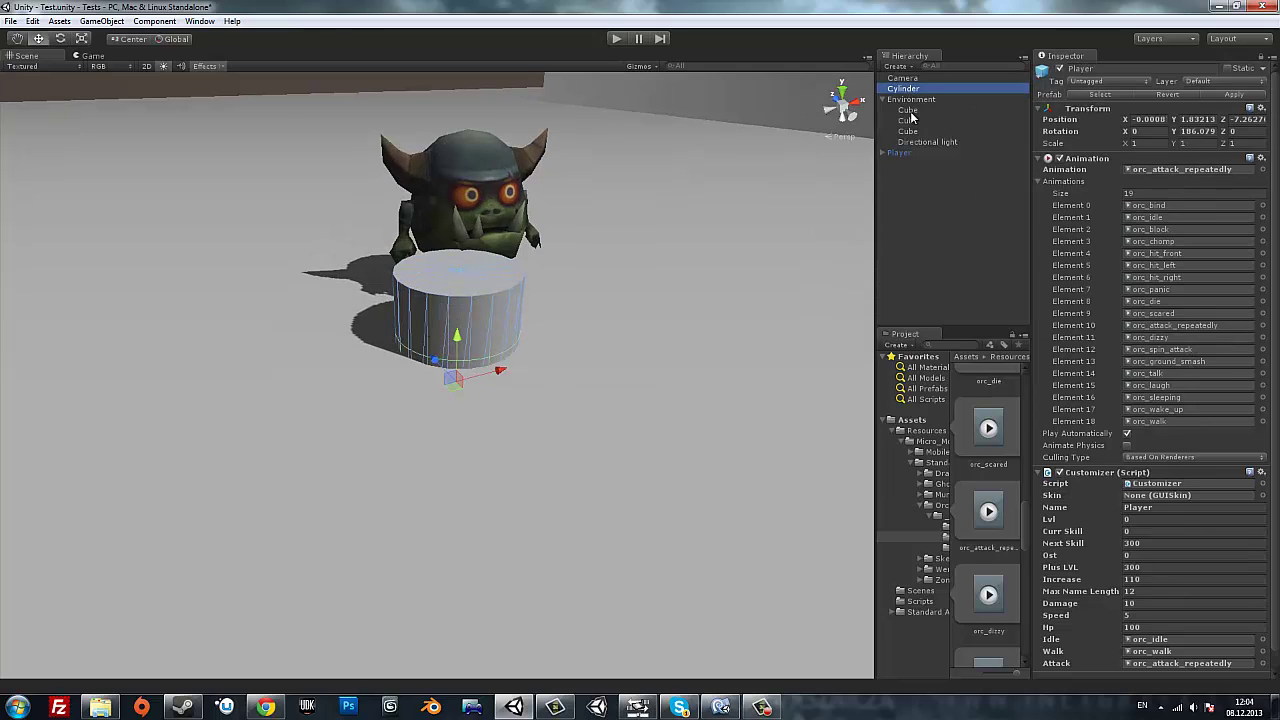
left_click(911, 119)
left_click(906, 89)
left_click(903, 78)
left_click(905, 90)
double_click(905, 89)
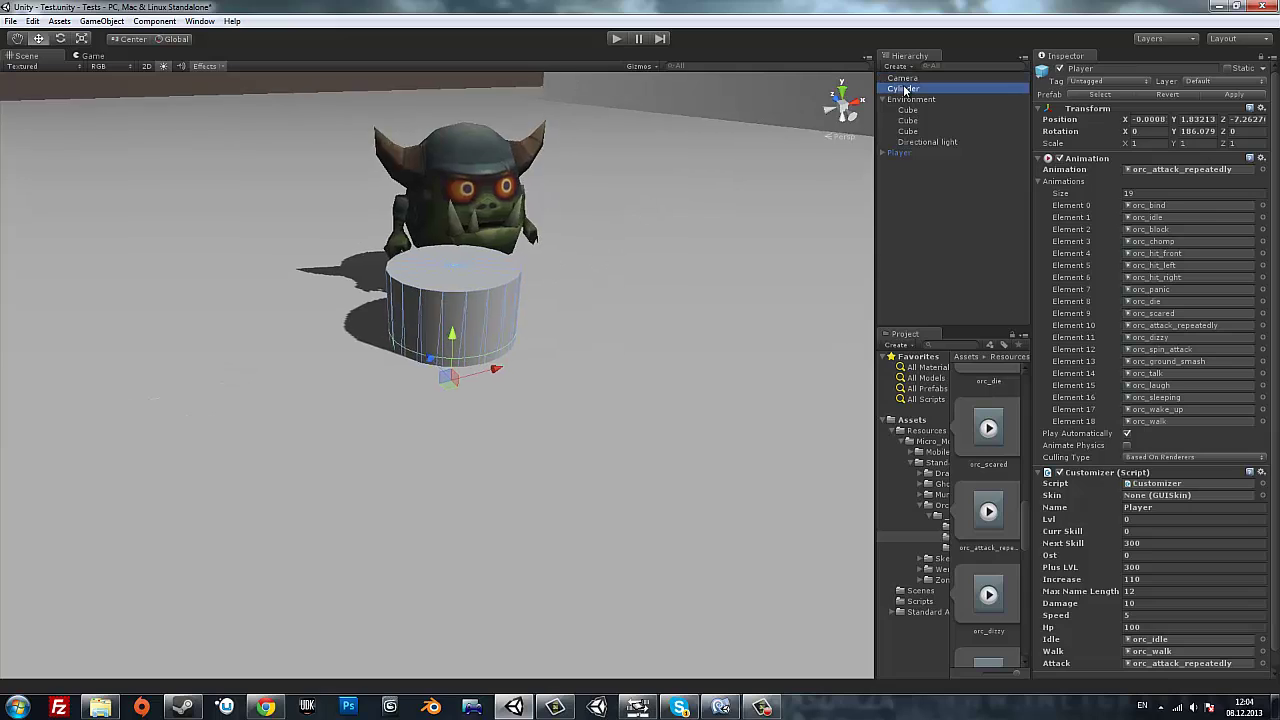
Squash the cylinder into a thin disc and raise it in front of the orc.
left_click(82, 38)
left_click_drag(438, 322, 436, 374)
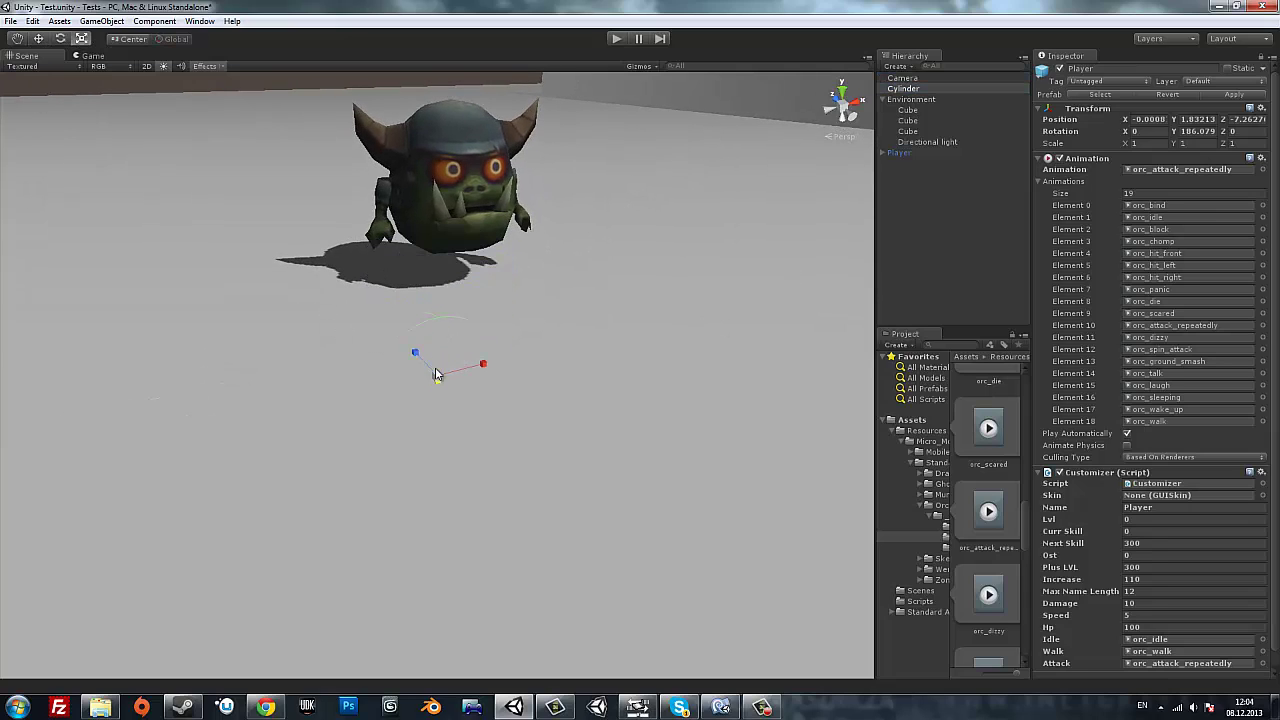
key("w")
left_click_drag(424, 327, 425, 212)
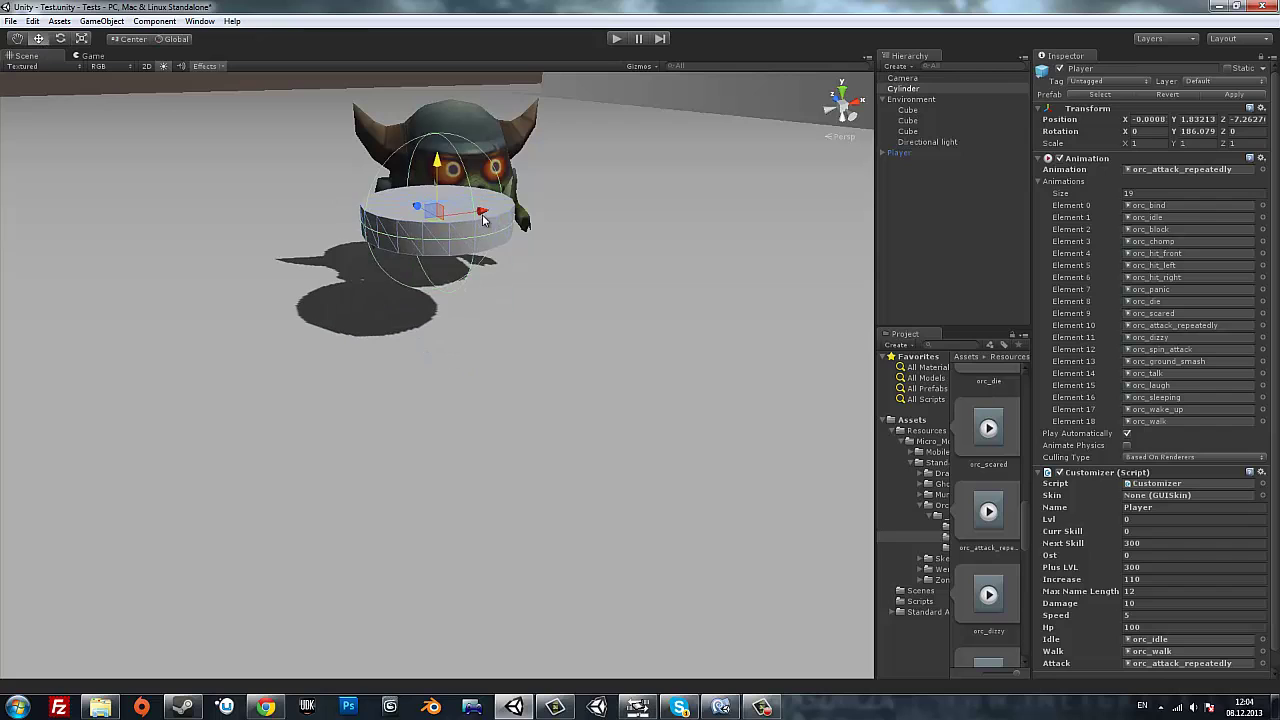
Switch the editor to the Wide layout and frame the Cylinder and orc.
left_click(1222, 38)
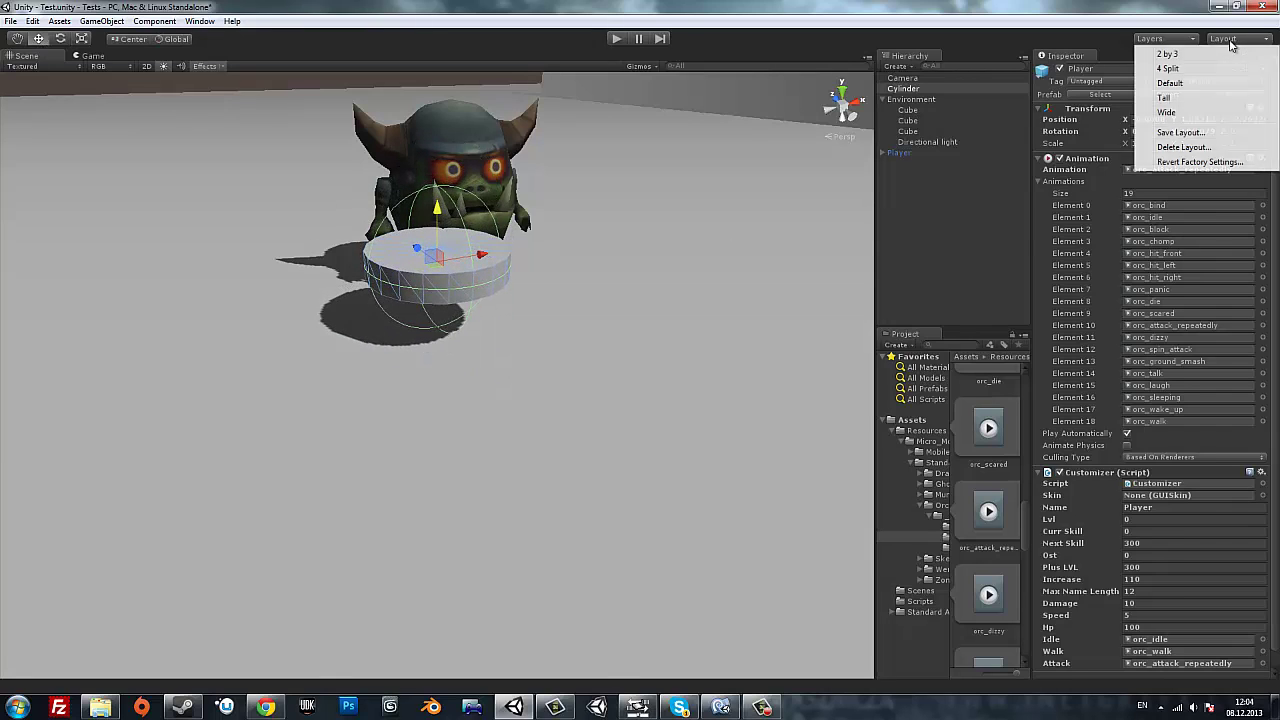
left_click(1196, 112)
right_click_drag(545, 352, 578, 360)
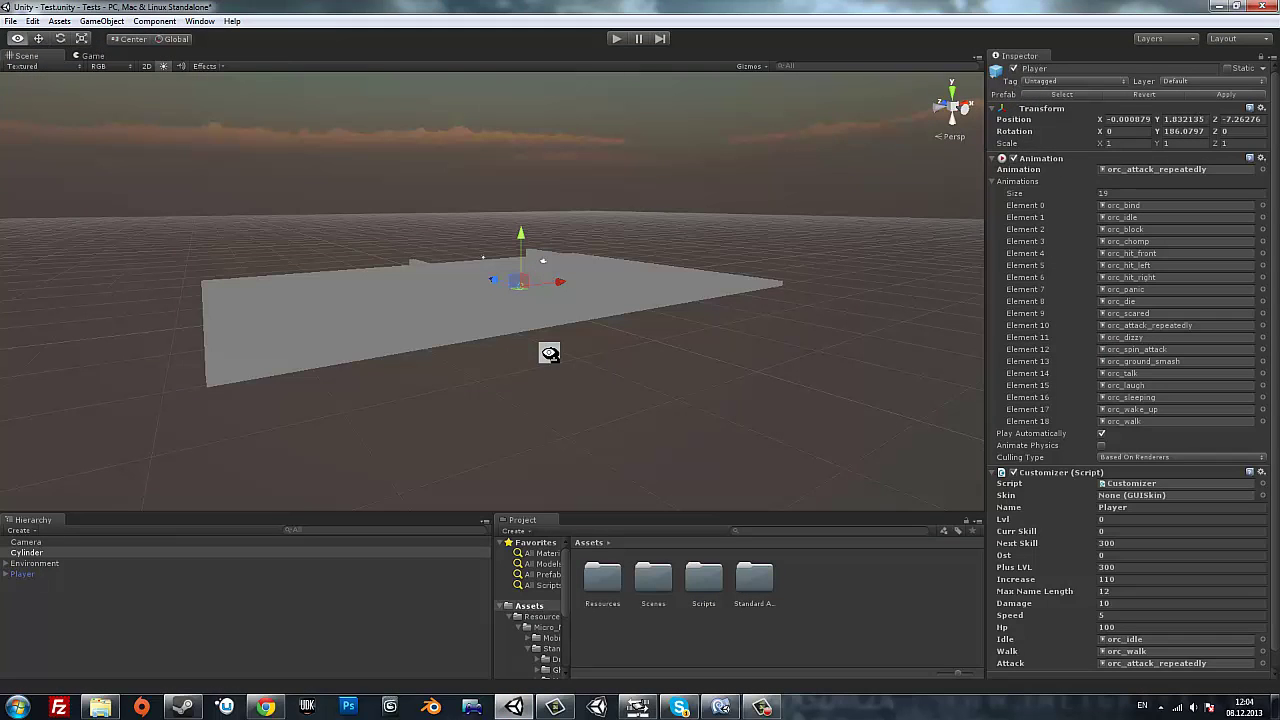
key("w")
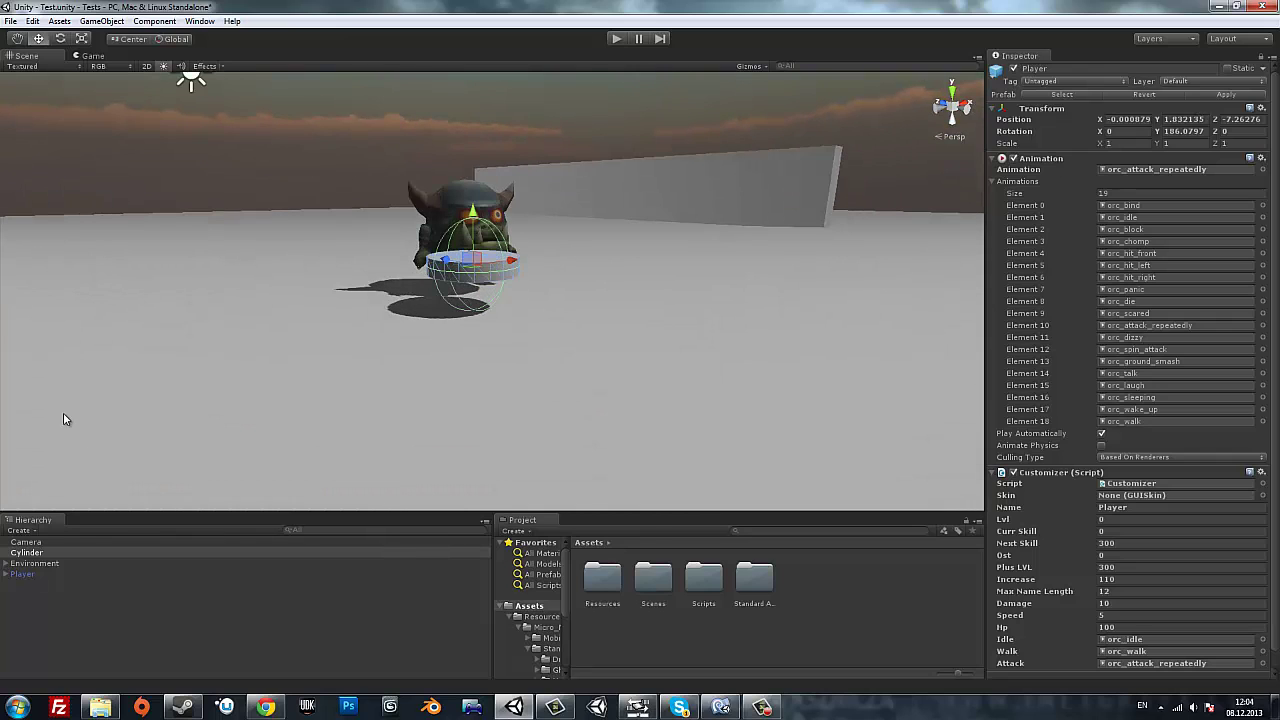
left_click(30, 553)
double_click(40, 556)
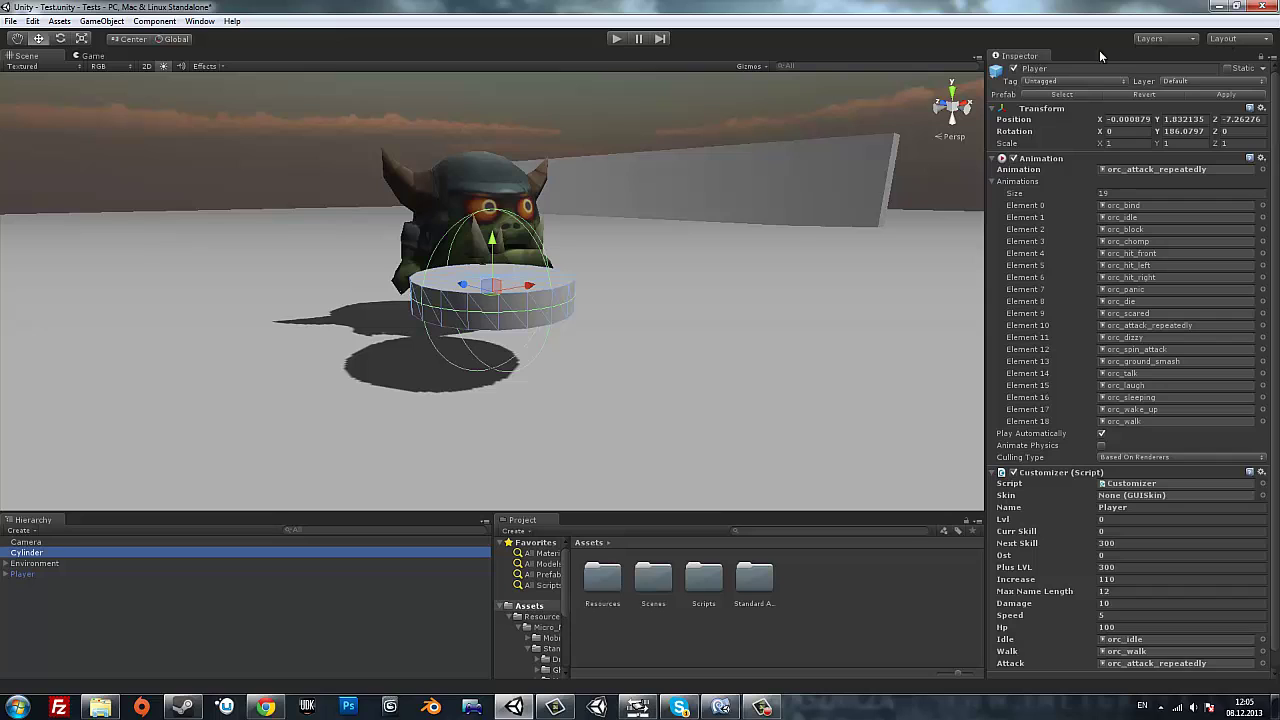
Close the Inspector, reopen it docked right of the scene, and widen the Project panel.
right_click(1026, 56)
left_click(1066, 135)
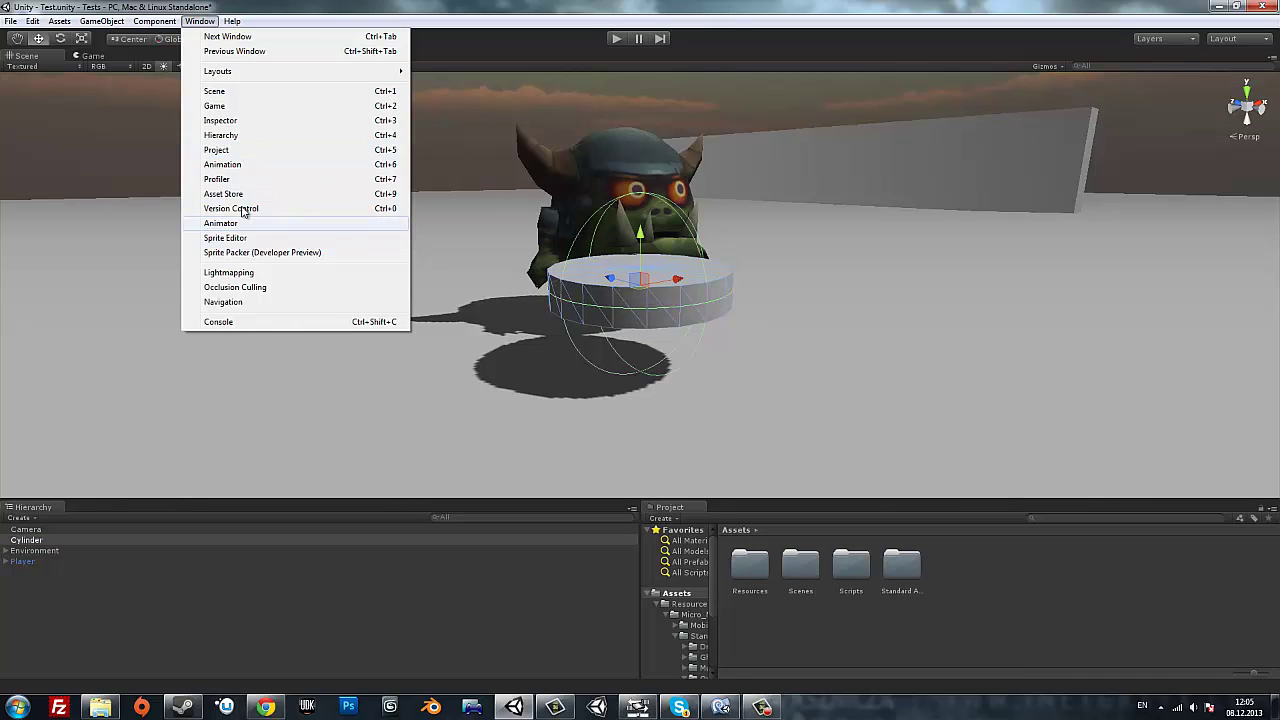
left_click(248, 121)
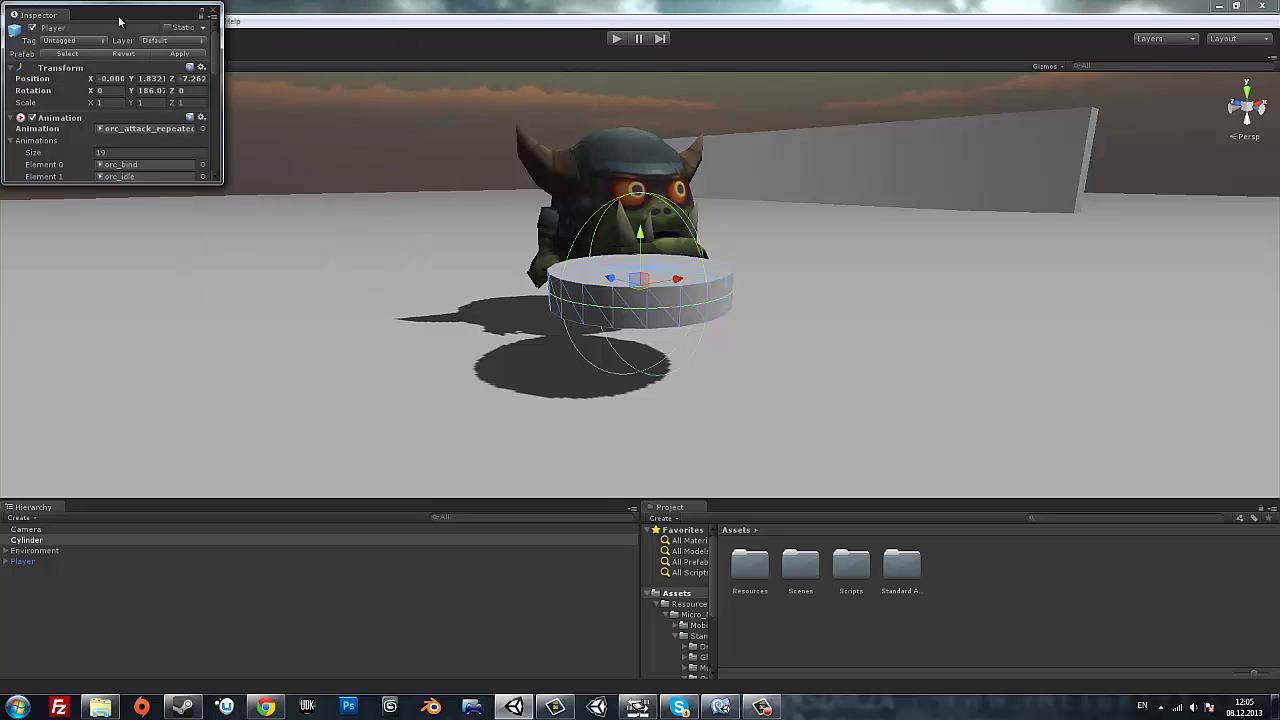
left_click_drag(117, 14, 1140, 160)
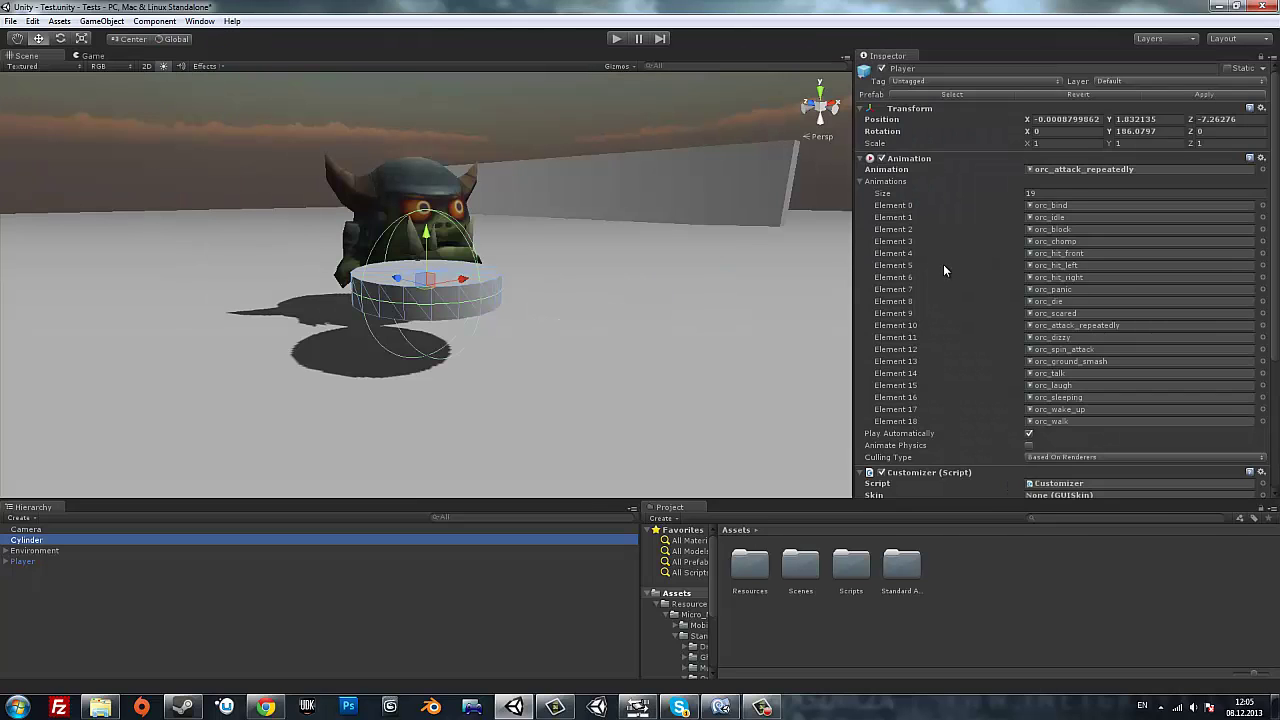
scroll(943, 264, "down", 5)
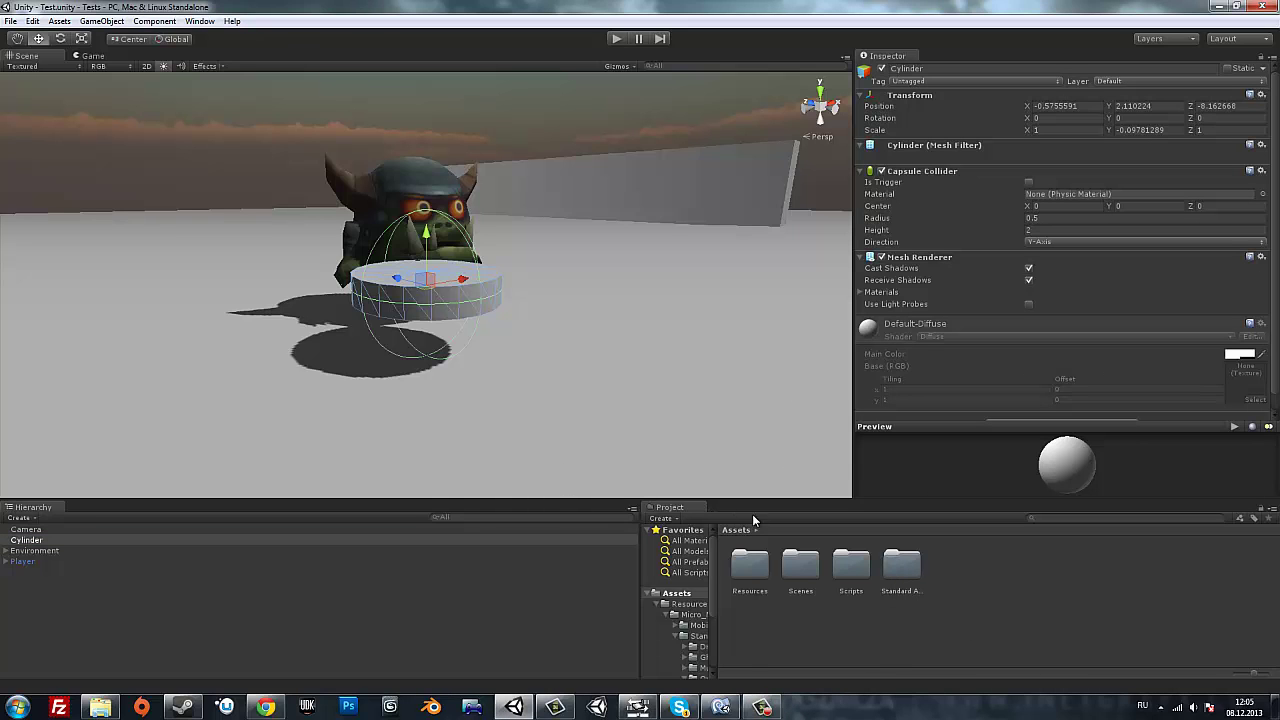
left_click_drag(713, 556, 900, 556)
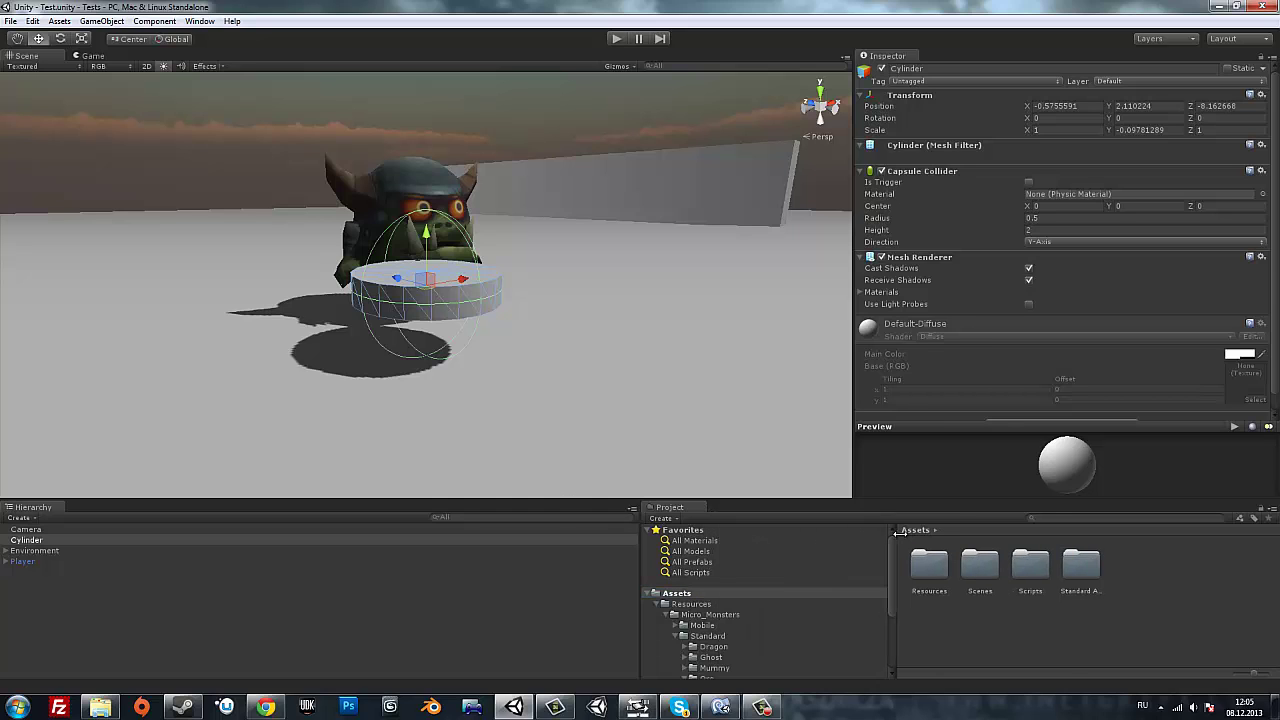
left_click_drag(648, 541, 873, 541)
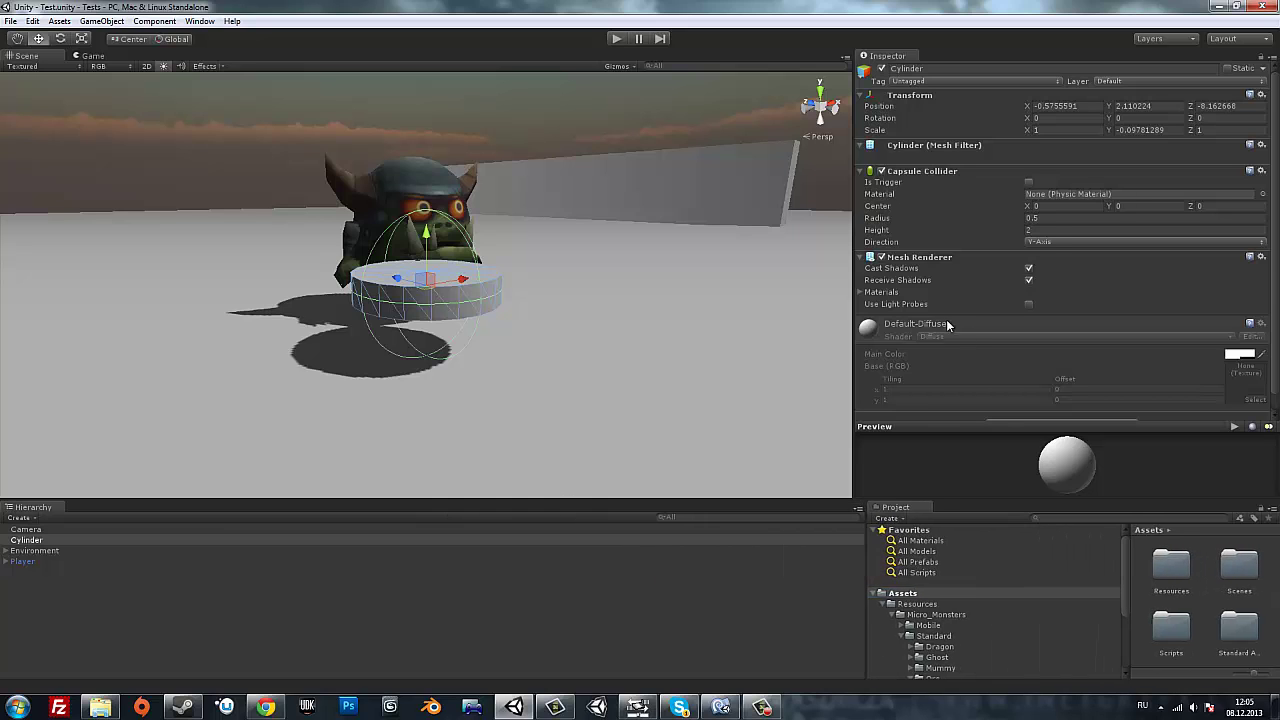
scroll(935, 318, "down", 1)
Remove the Capsule Collider component from the Cylinder.
right_click(905, 157)
left_click(933, 183)
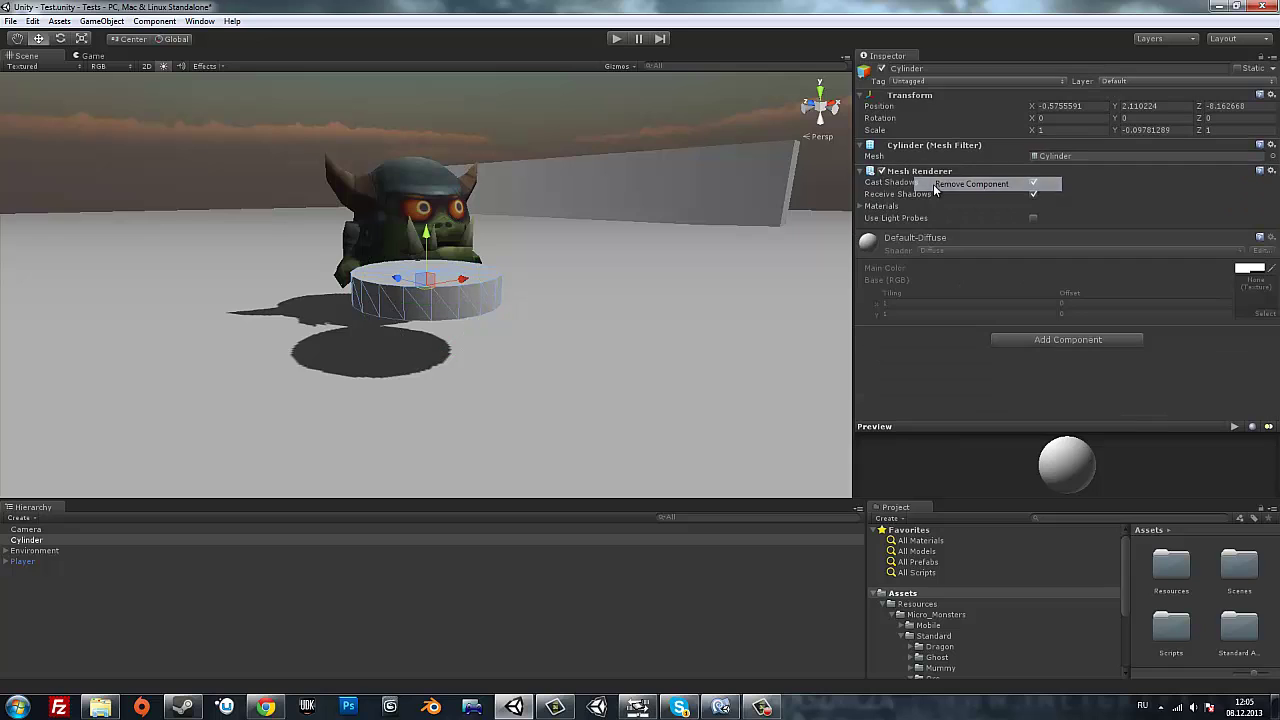
scroll(434, 282, "up", 3)
left_click_drag(434, 282, 457, 420, "alt")
scroll(457, 420, "down", 5)
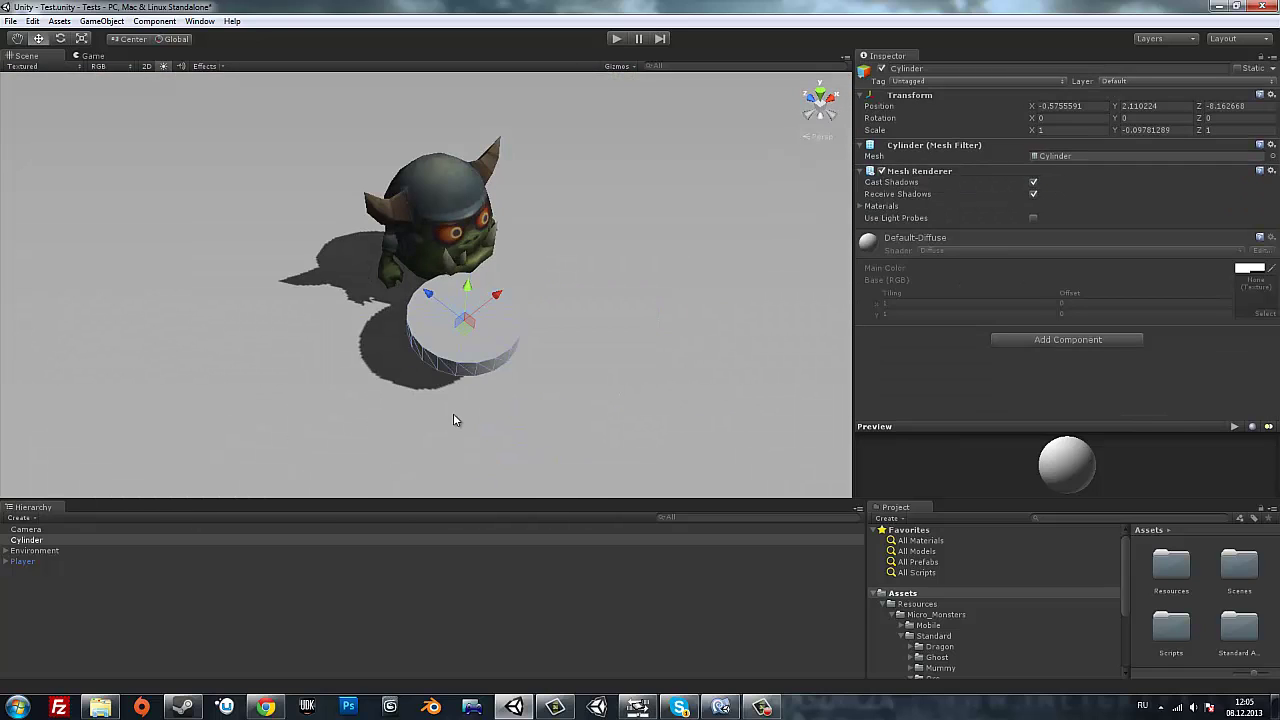
Widen the cylinder to 1.816 scale around the orc and parent it under Player.
key("e")
key("r")
mouse_move(469, 318)
left_mouse_down()
mouse_move(467, 302)
mouse_move(372, 242)
mouse_move(483, 253)
left_mouse_up()
key("w")
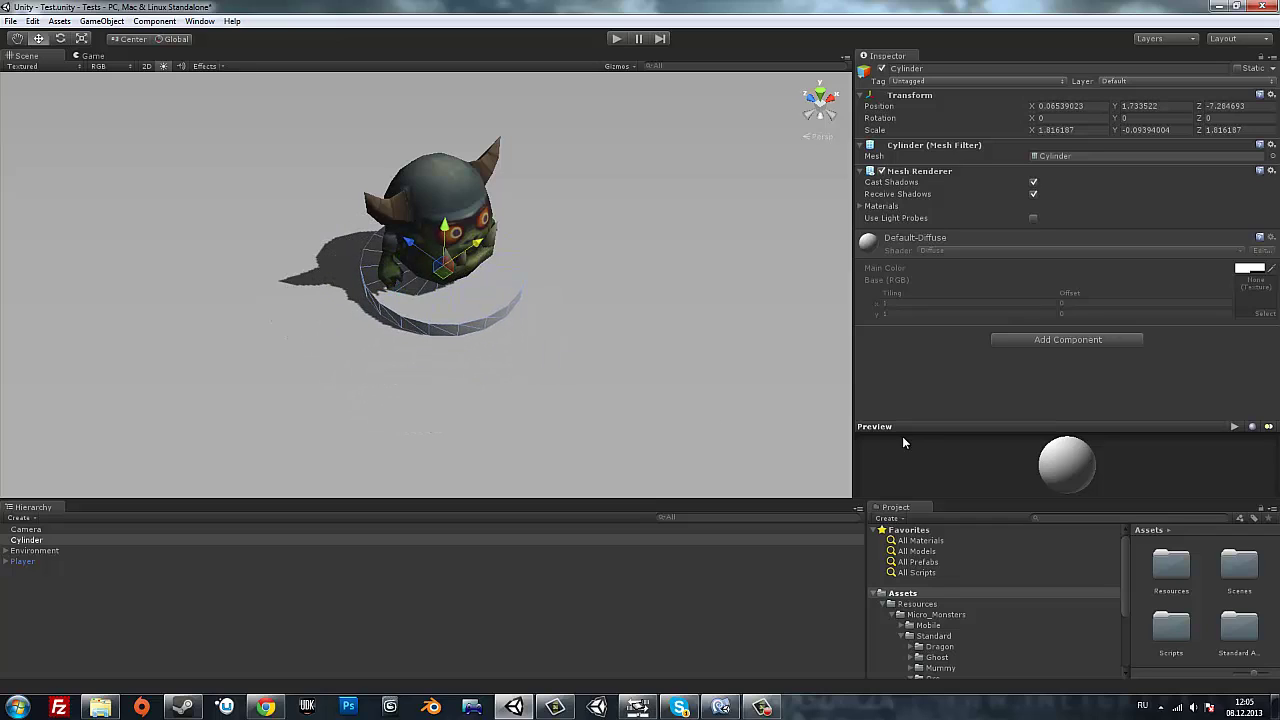
left_click_drag(28, 541, 27, 570)
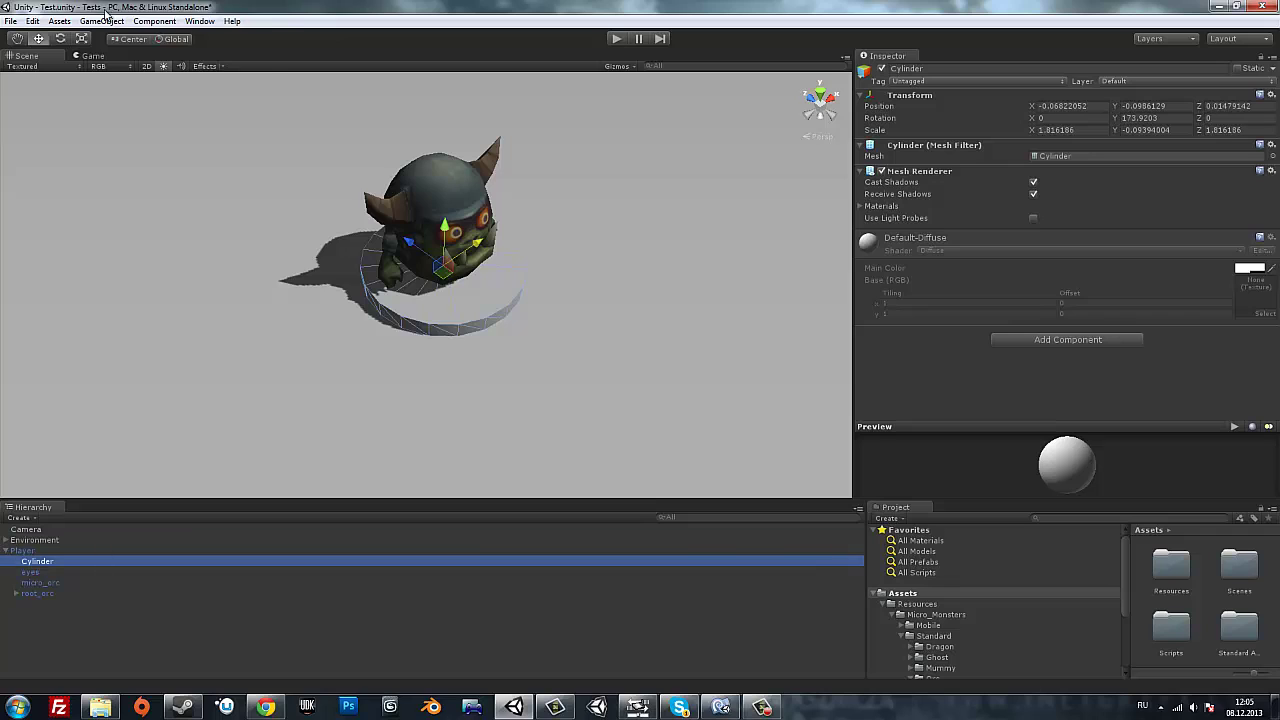
Create an empty object under Player with its position set to 0, 0, 0.
left_click(104, 24)
left_click(106, 36)
left_click_drag(44, 552, 40, 563)
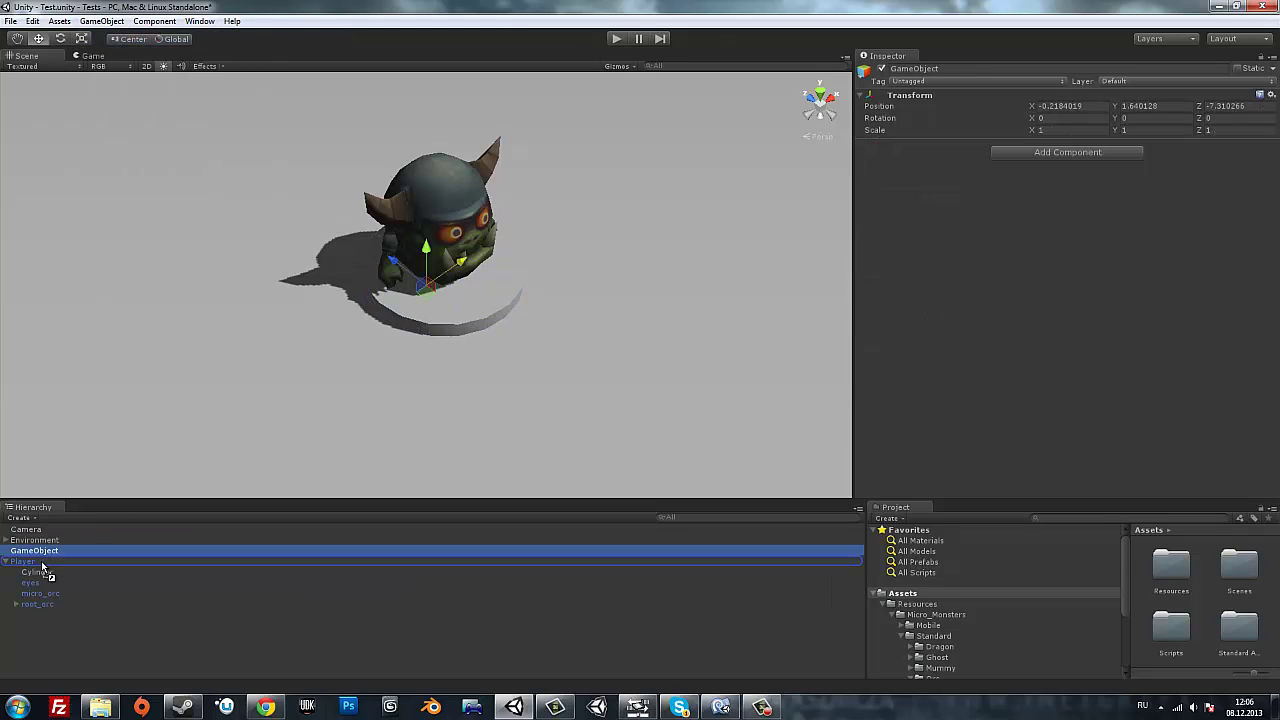
left_click(1069, 107)
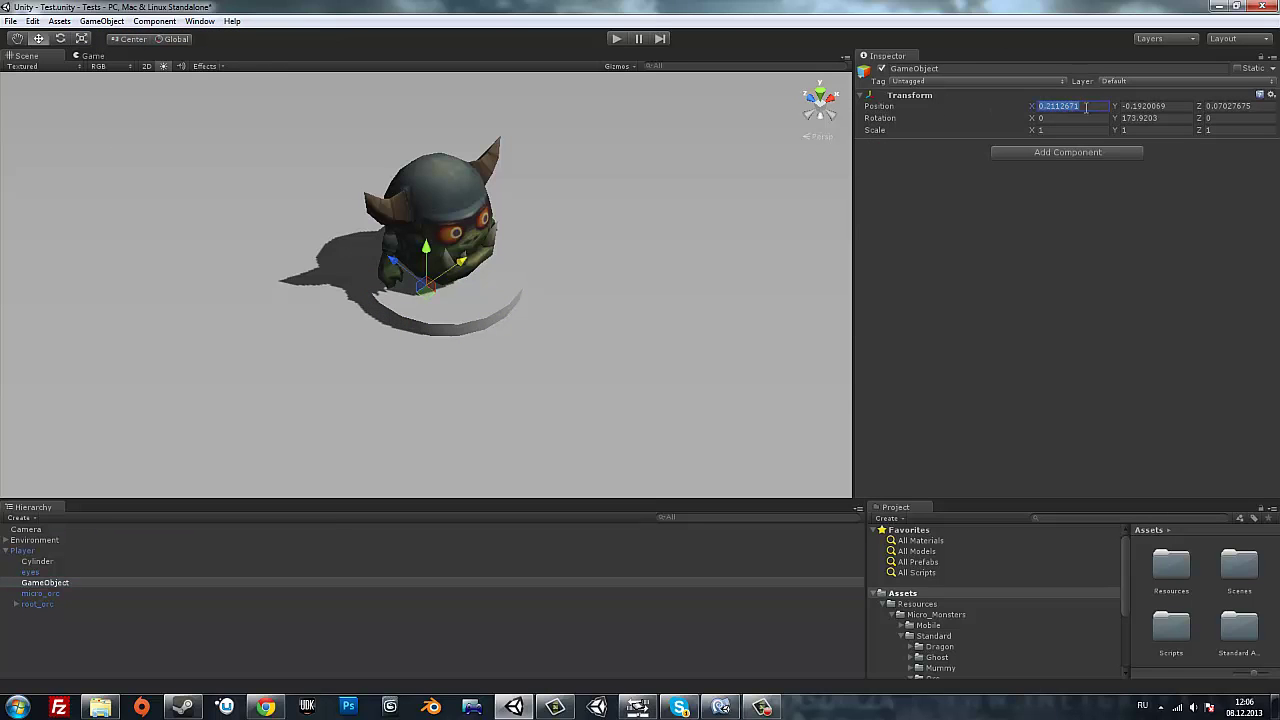
type("0")
key("Tab")
type("0")
key("Tab")
type("0")
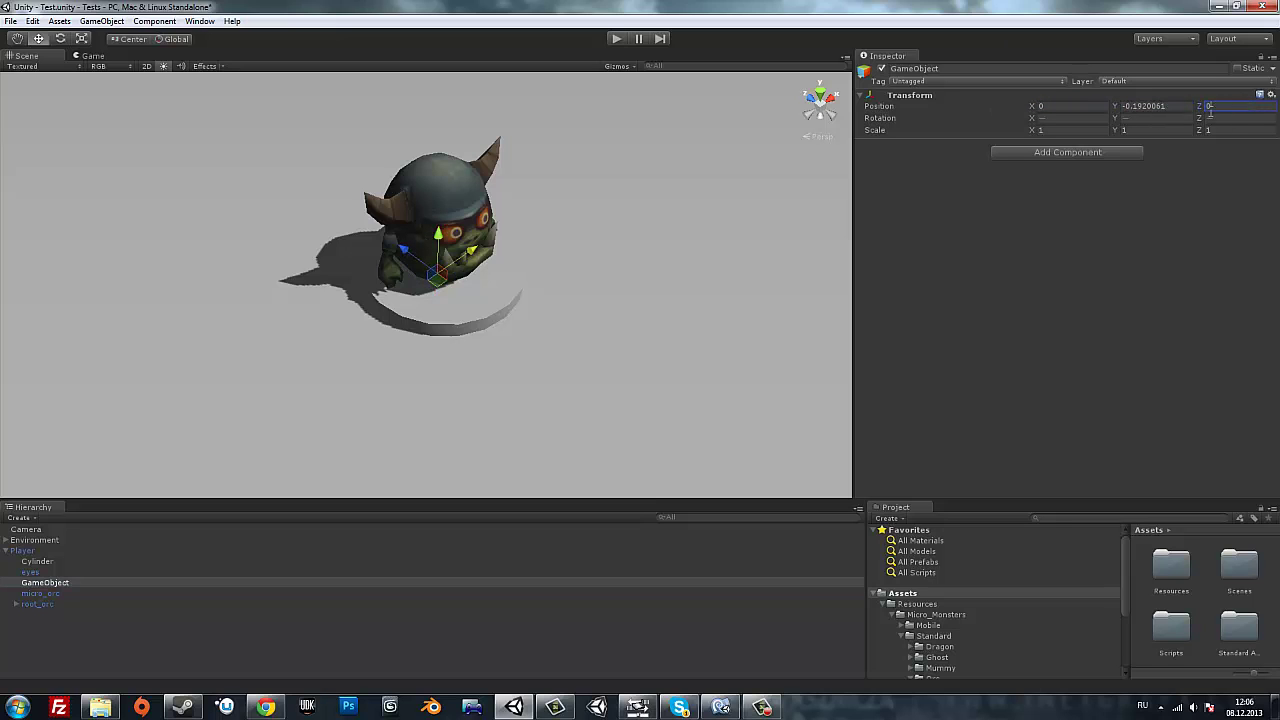
key("shift+Tab")
type("0")
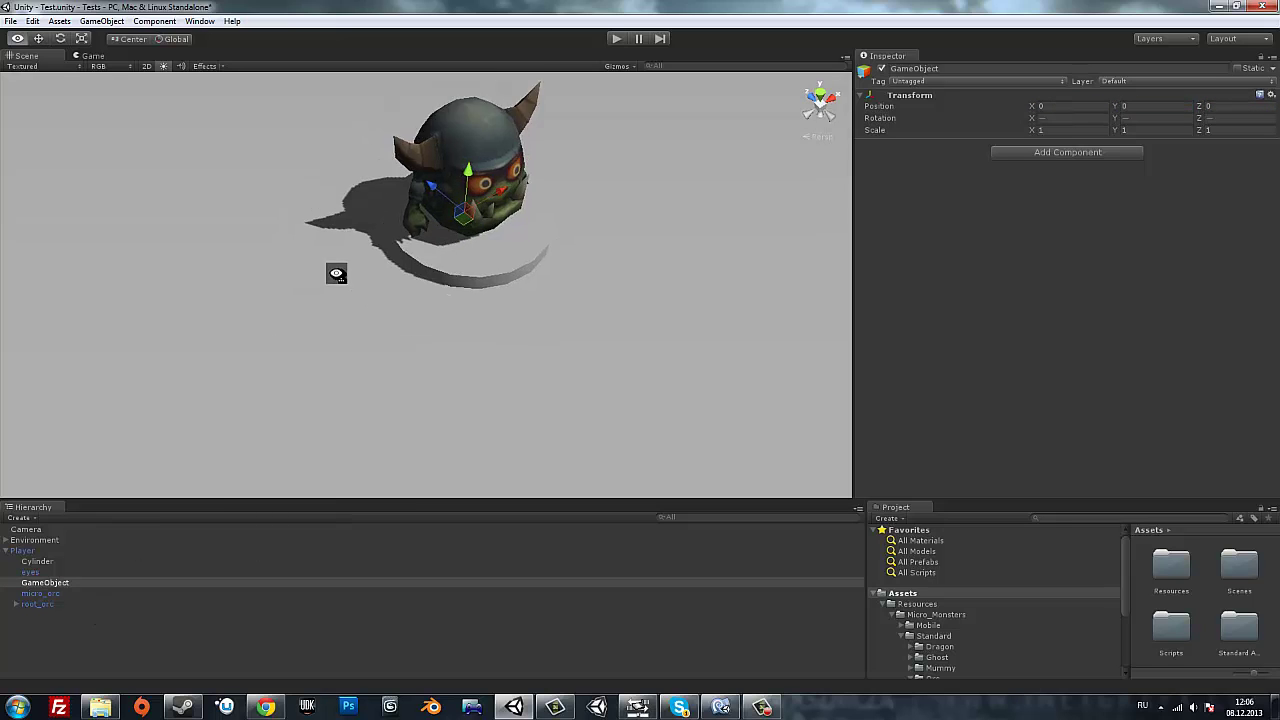
Rename the new empty object to Controllers.
scroll(335, 271, "up", 3)
scroll(386, 200, "up", 6)
left_click(59, 587)
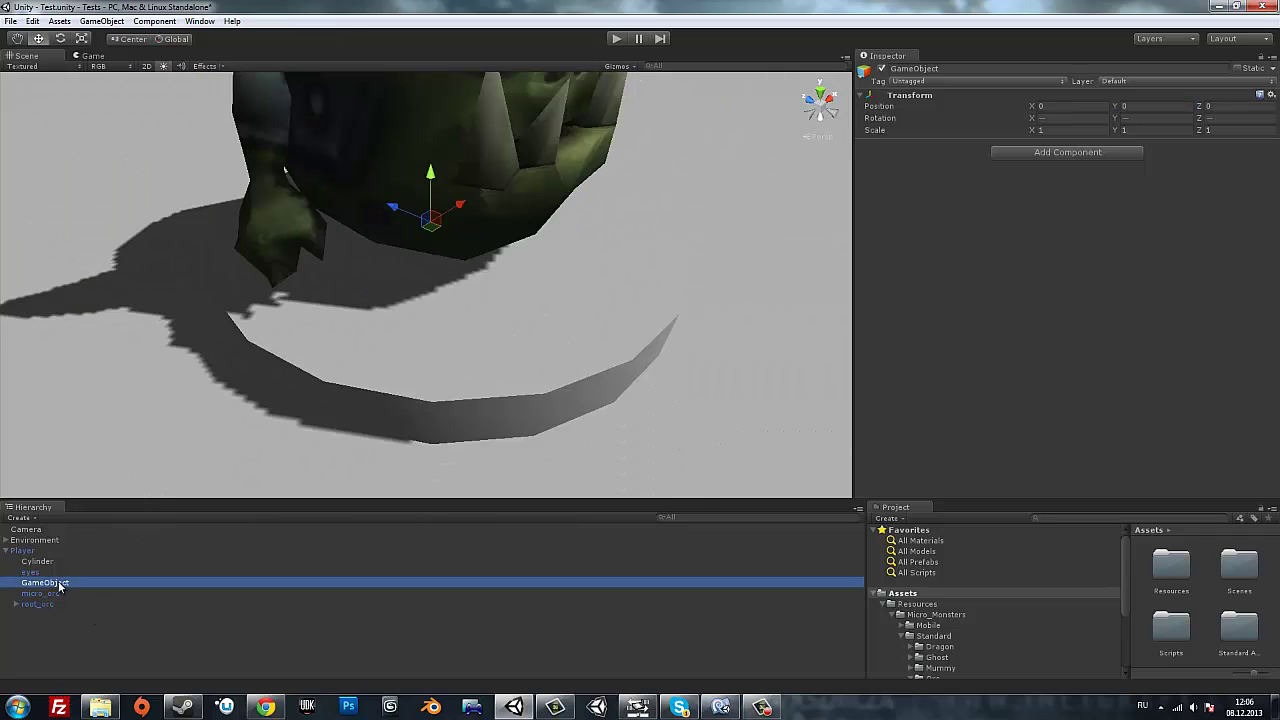
type("C")
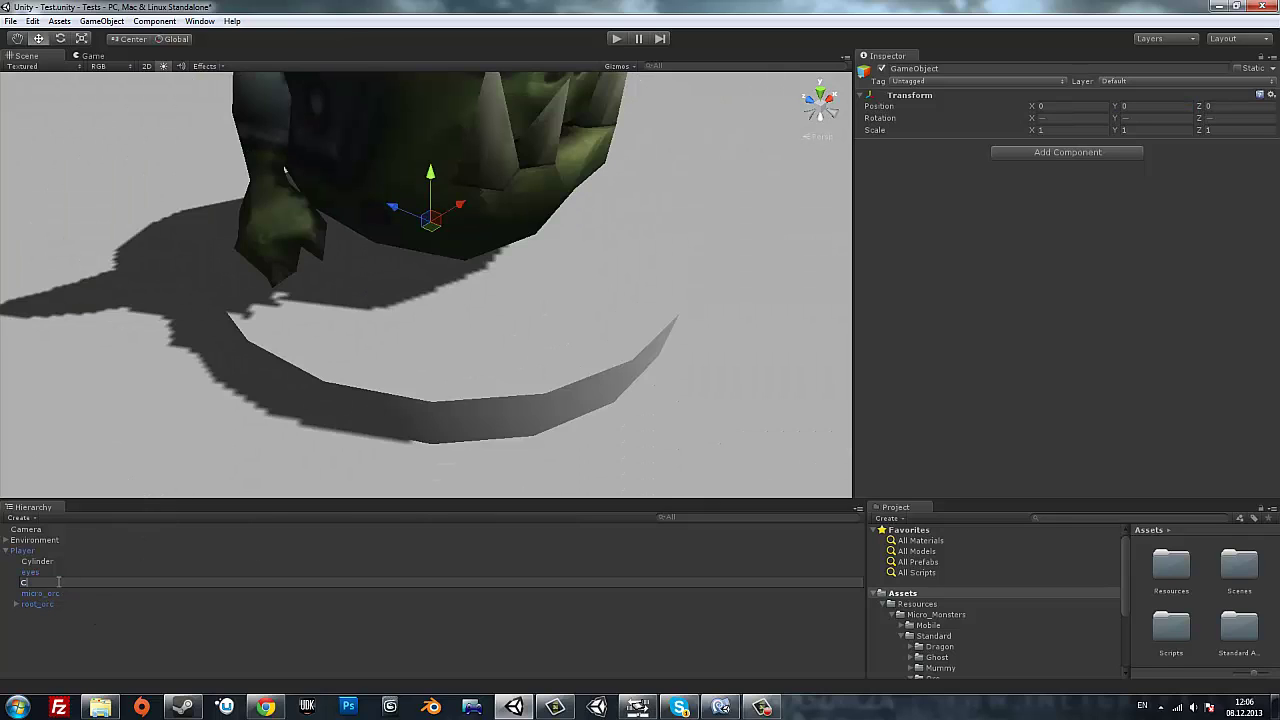
type("s")
key("Return")
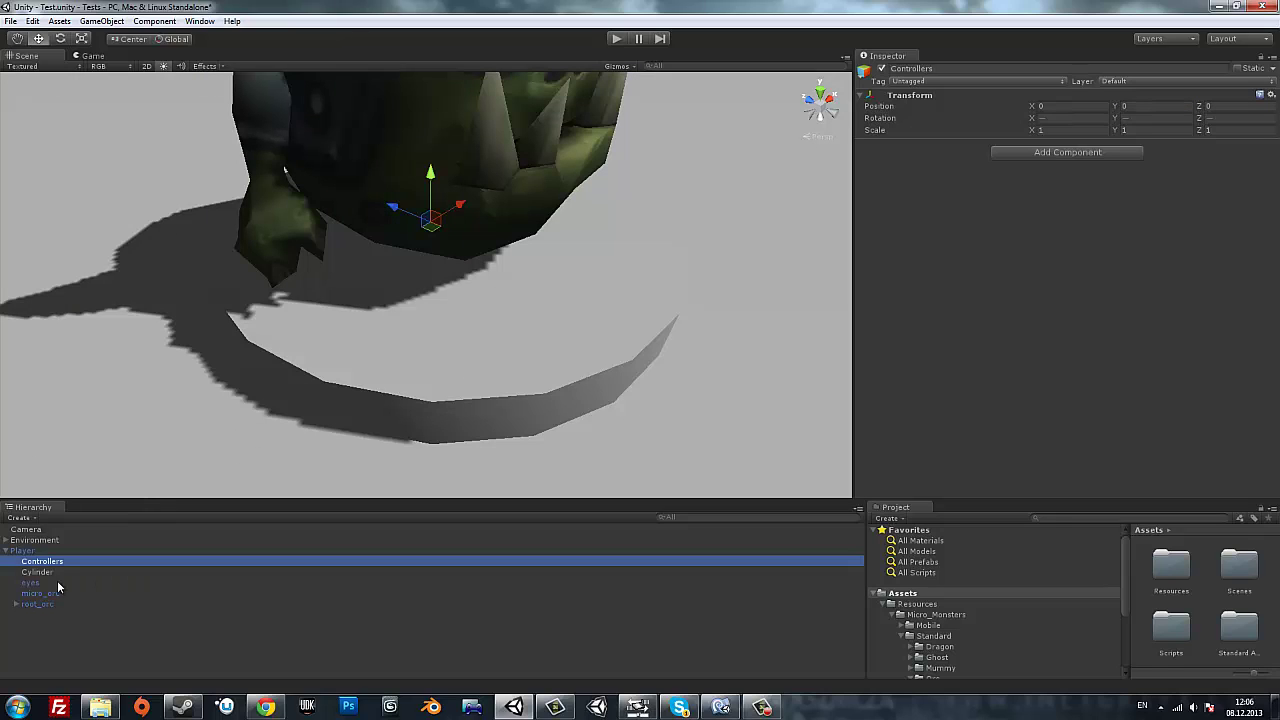
Move the Cylinder under Controllers and rename it Status.
left_click_drag(38, 572, 22, 561)
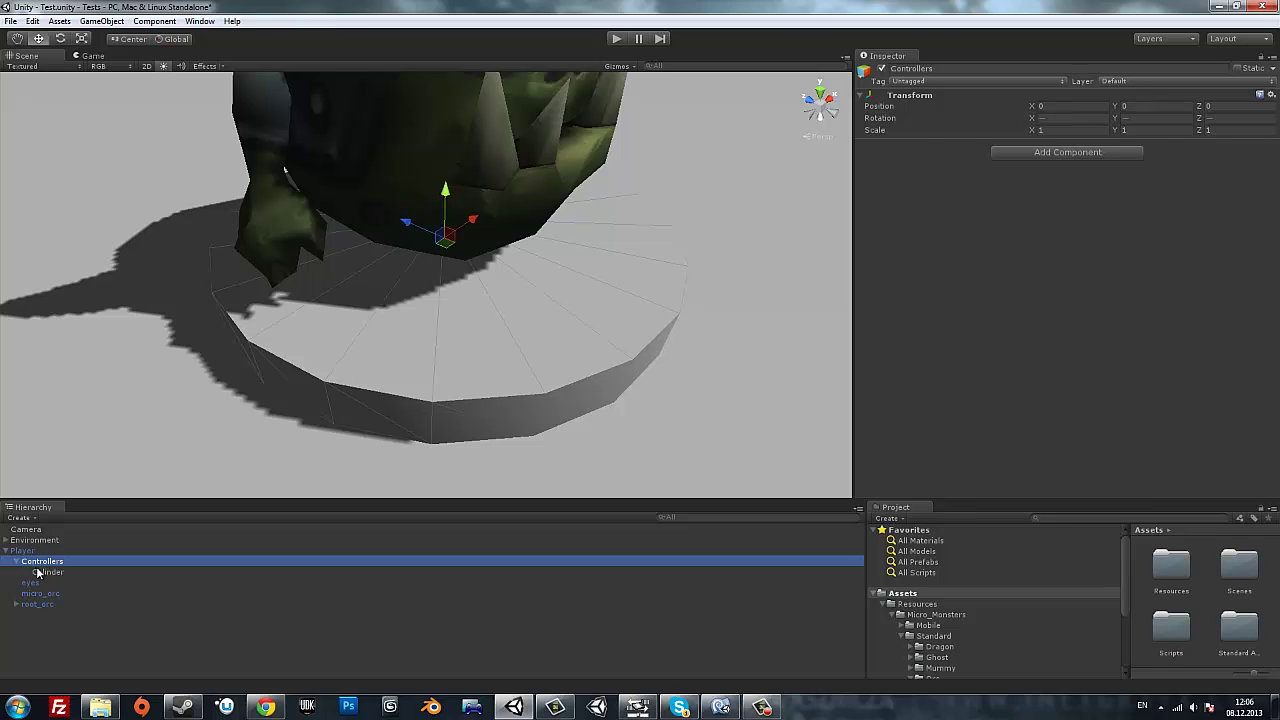
left_click(42, 573)
type("St")
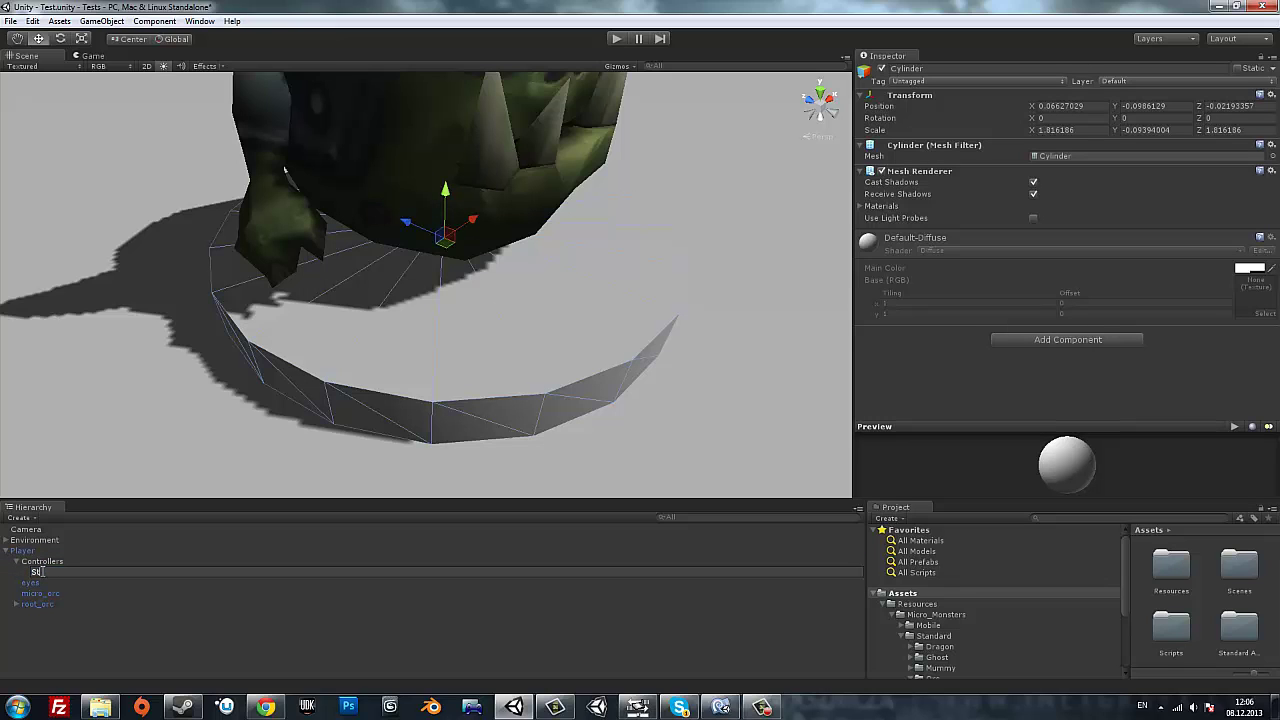
type("atus")
key("Return")
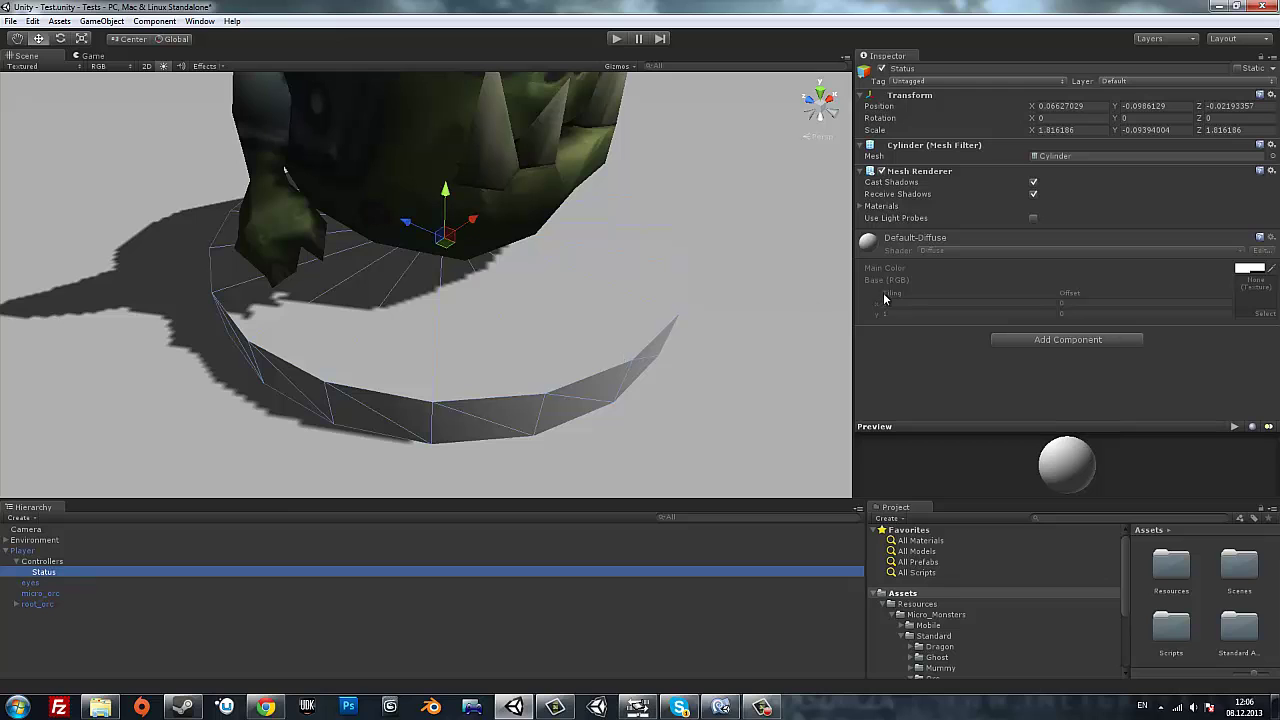
left_click(910, 678)
left_click_drag(915, 501, 915, 390)
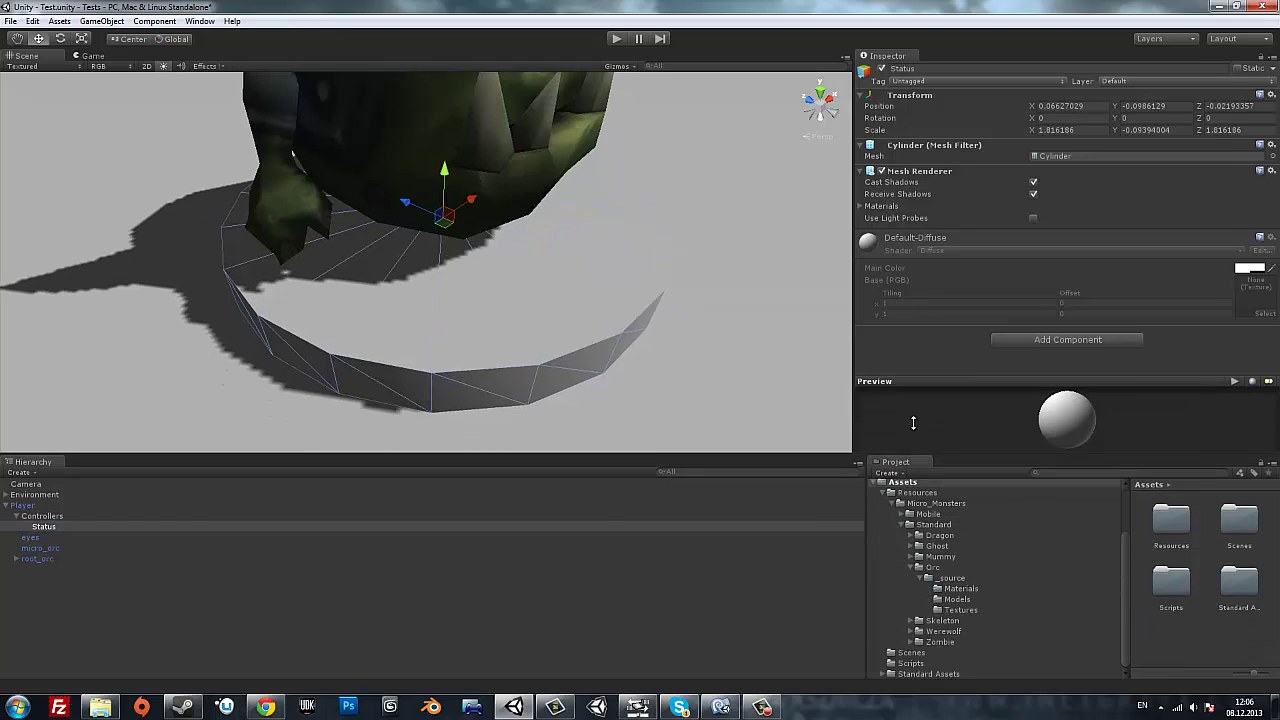
Create a folder named Audio in Assets.
left_click(890, 492)
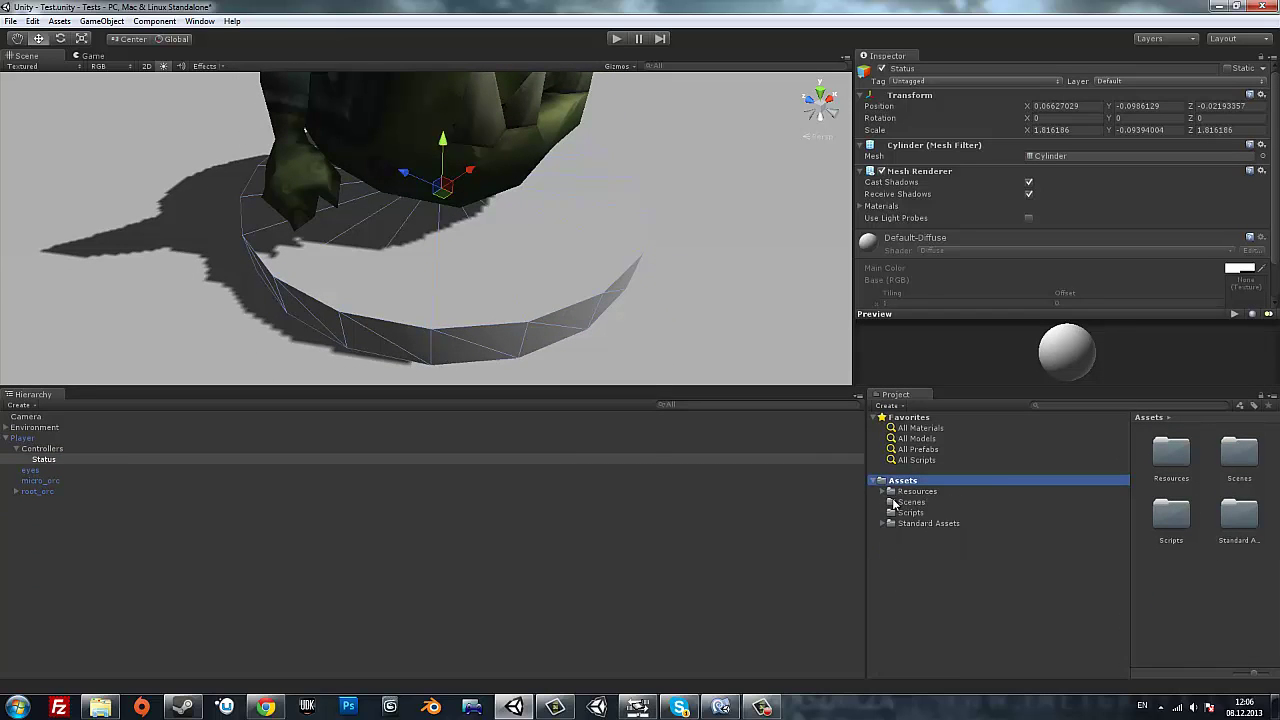
right_click(900, 484)
mouse_move(964, 487)
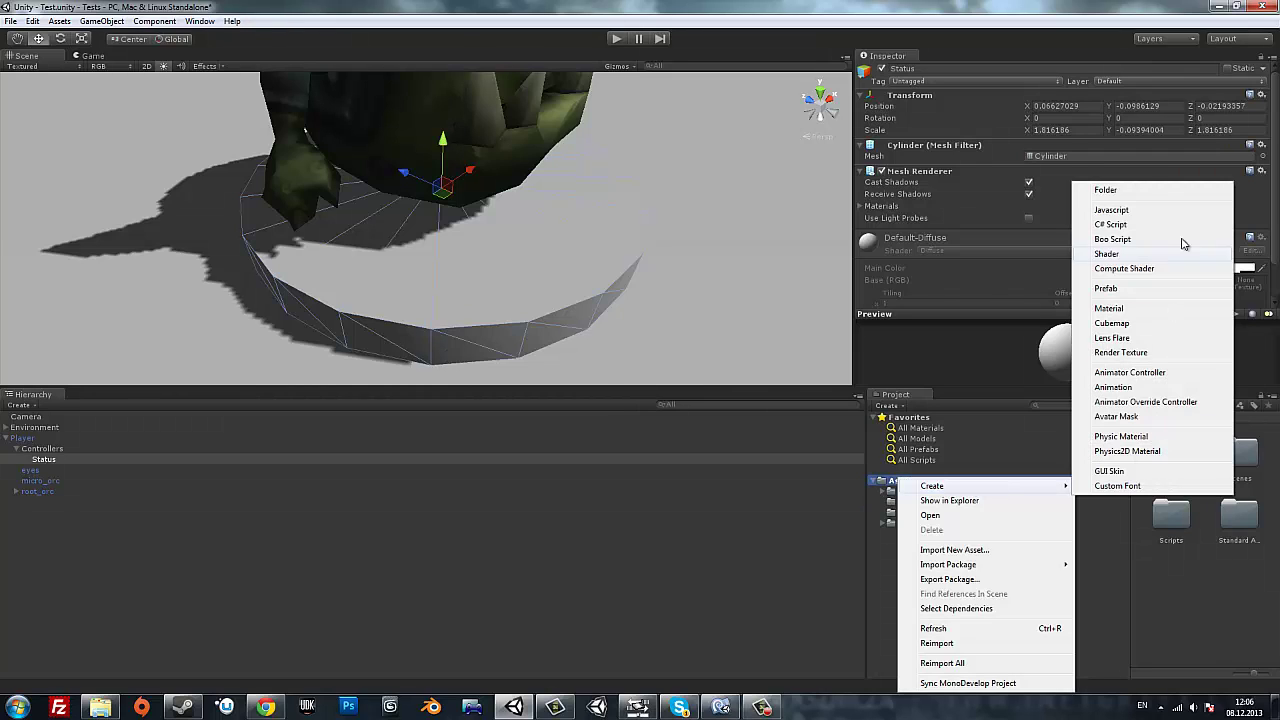
left_click(1127, 193)
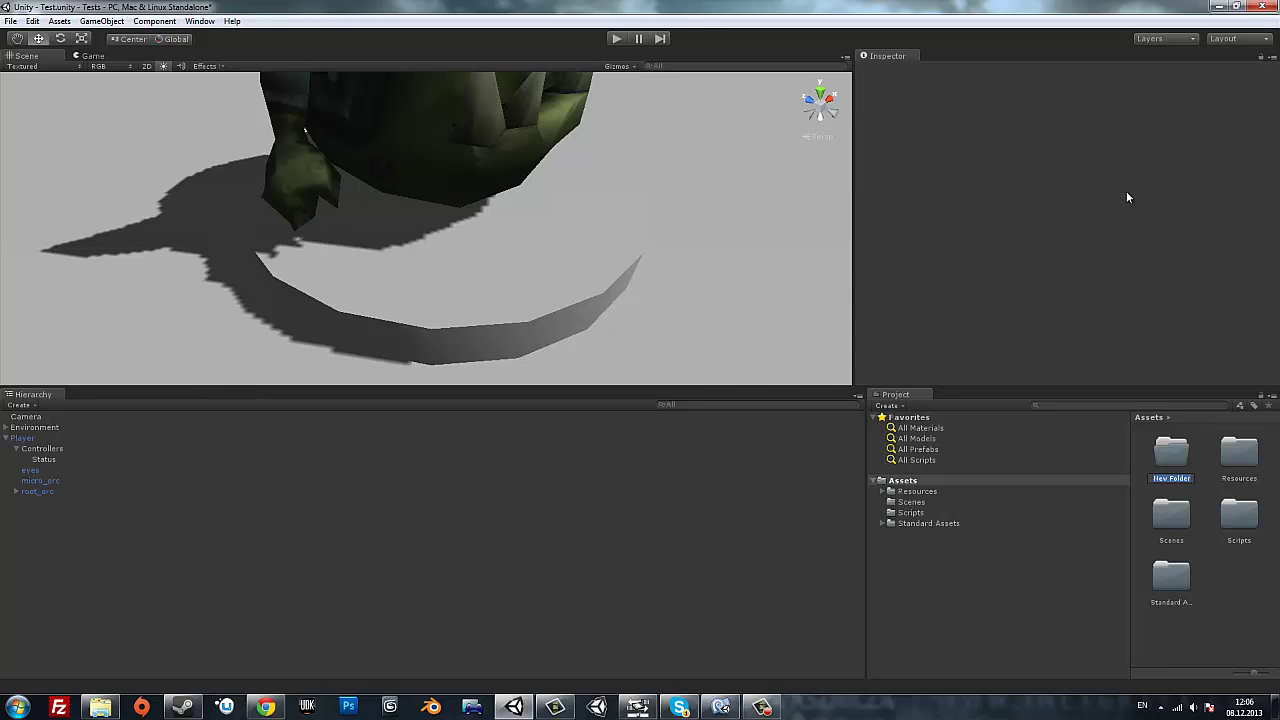
type("Audio")
key("Return")
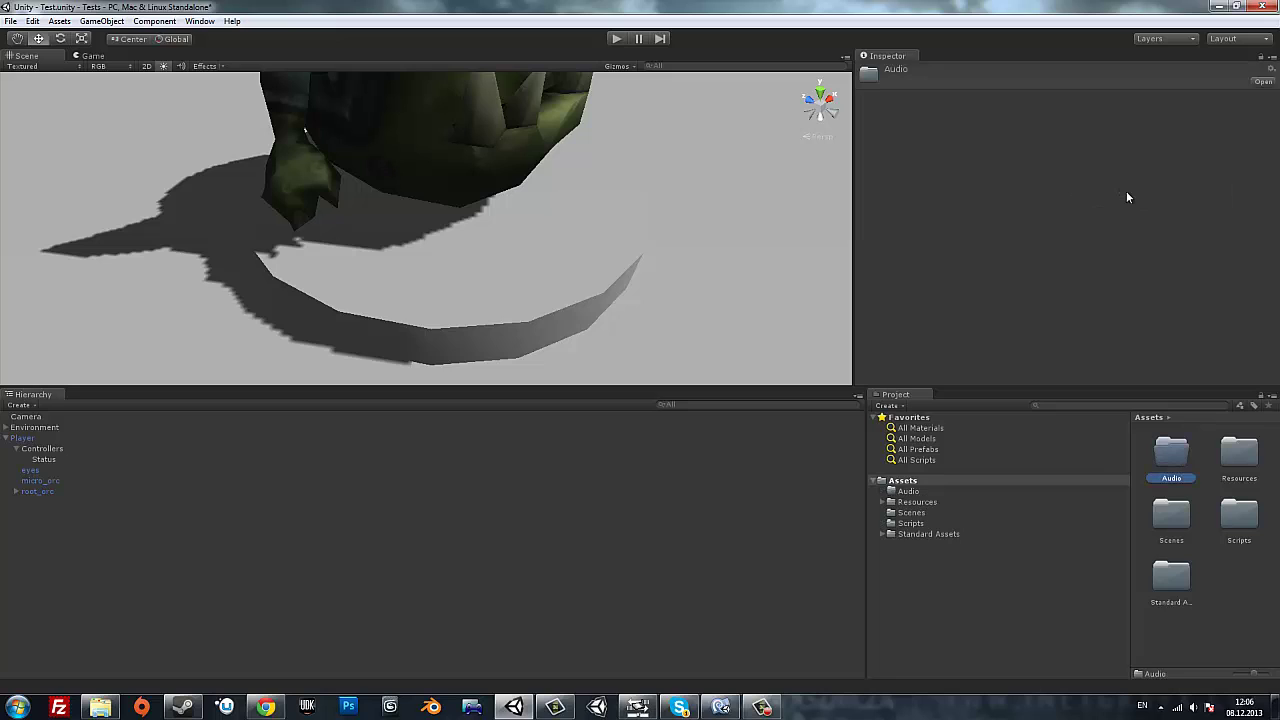
Create a second Assets folder named Materials.
left_click(1004, 563)
right_click(912, 486)
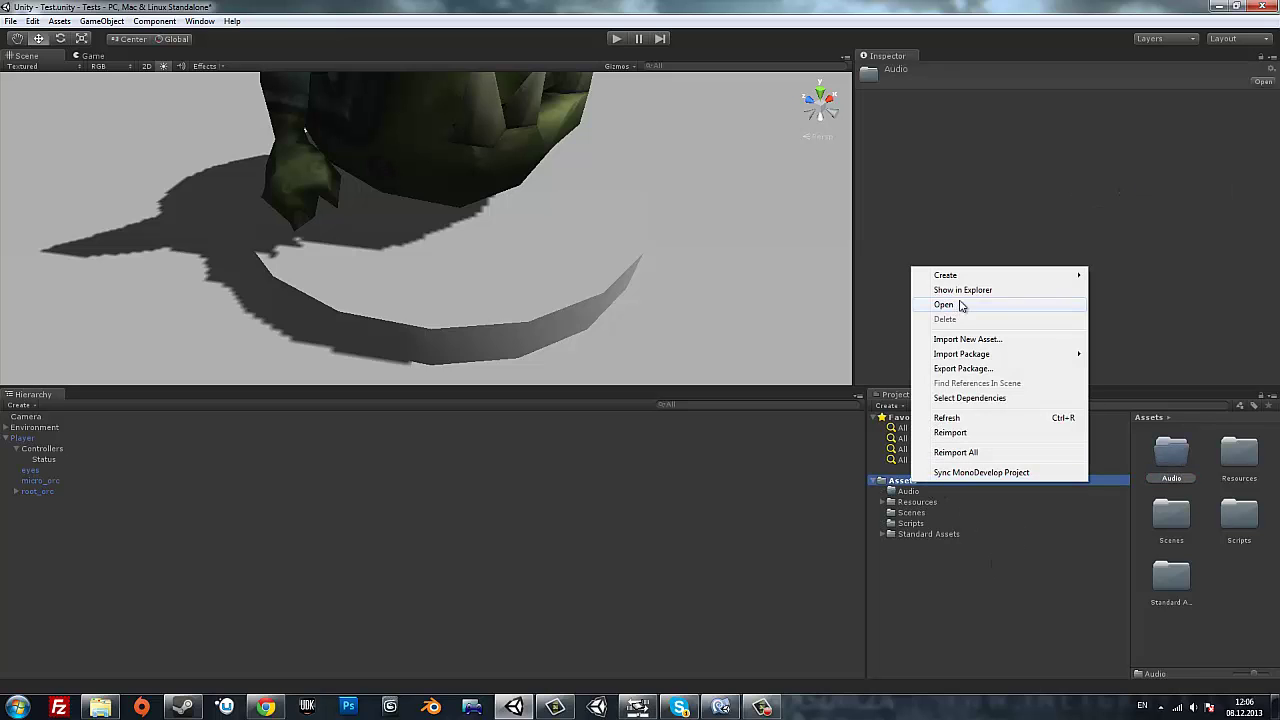
mouse_move(1005, 277)
left_click(1121, 275)
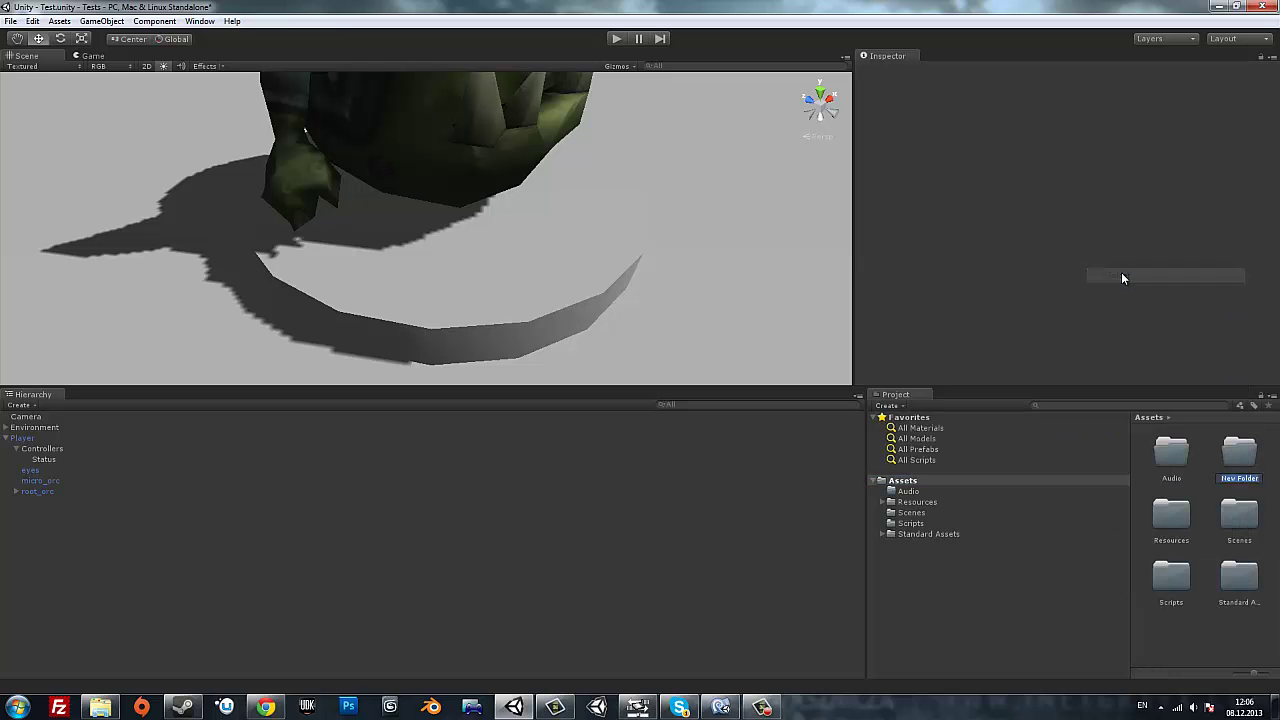
type("Mat")
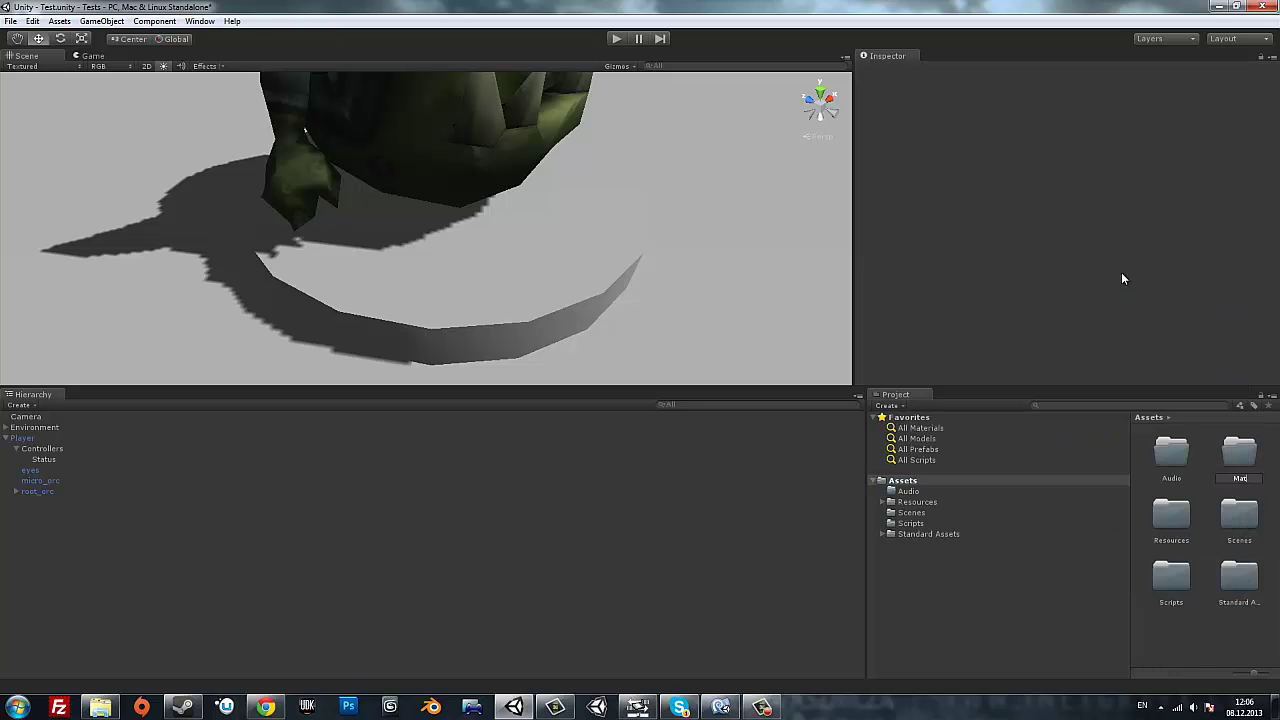
type("erials")
key("Return")
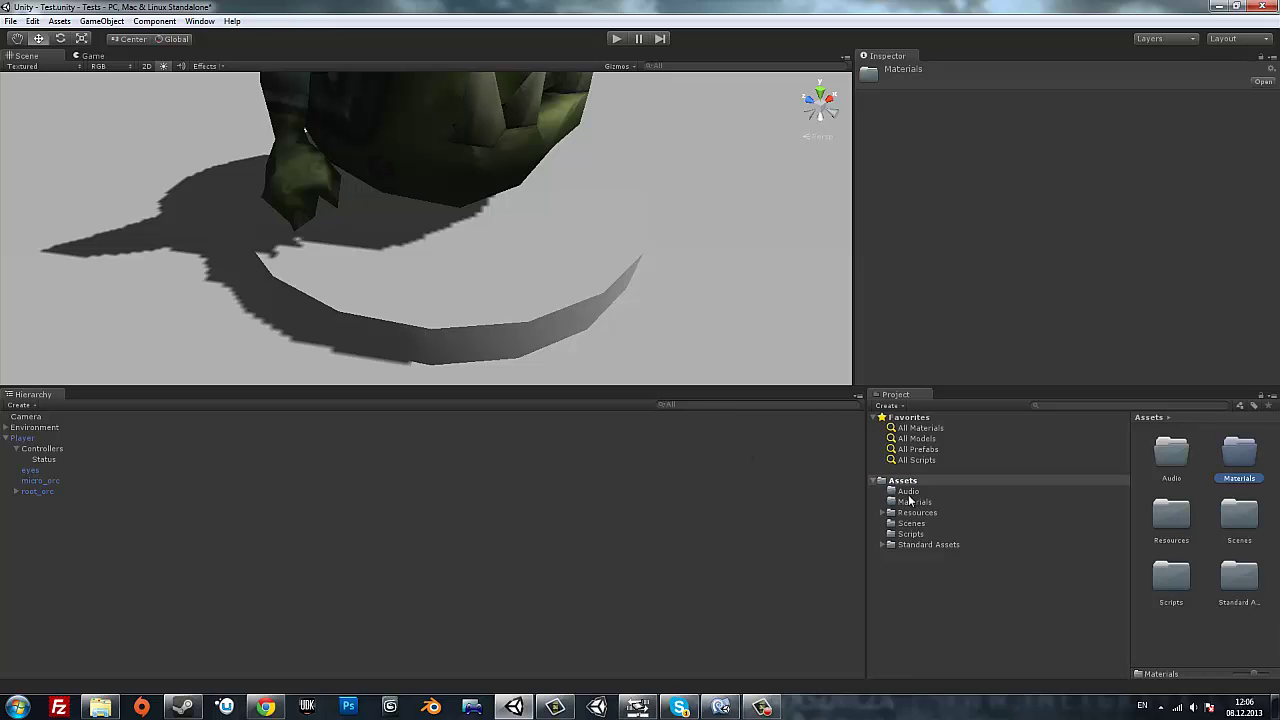
left_click(910, 501)
Create a new material named Status in the Materials folder.
right_click(1228, 552)
mouse_move(1121, 338)
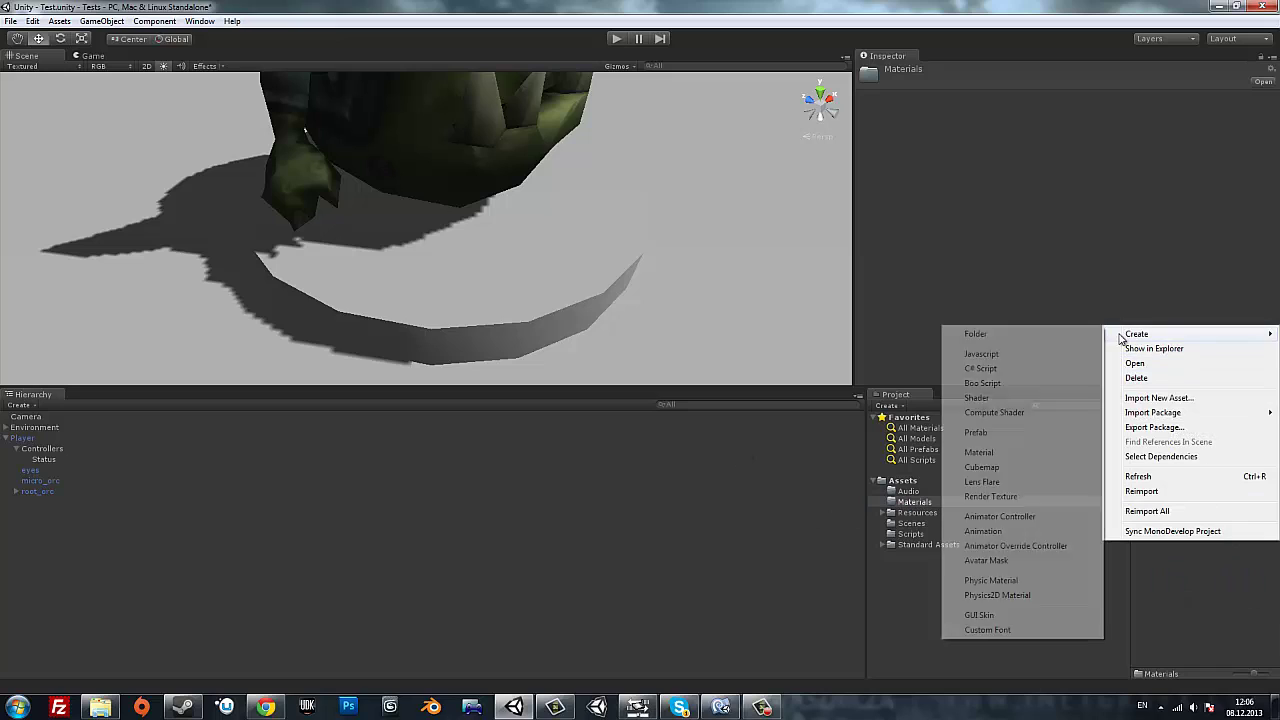
left_click(995, 452)
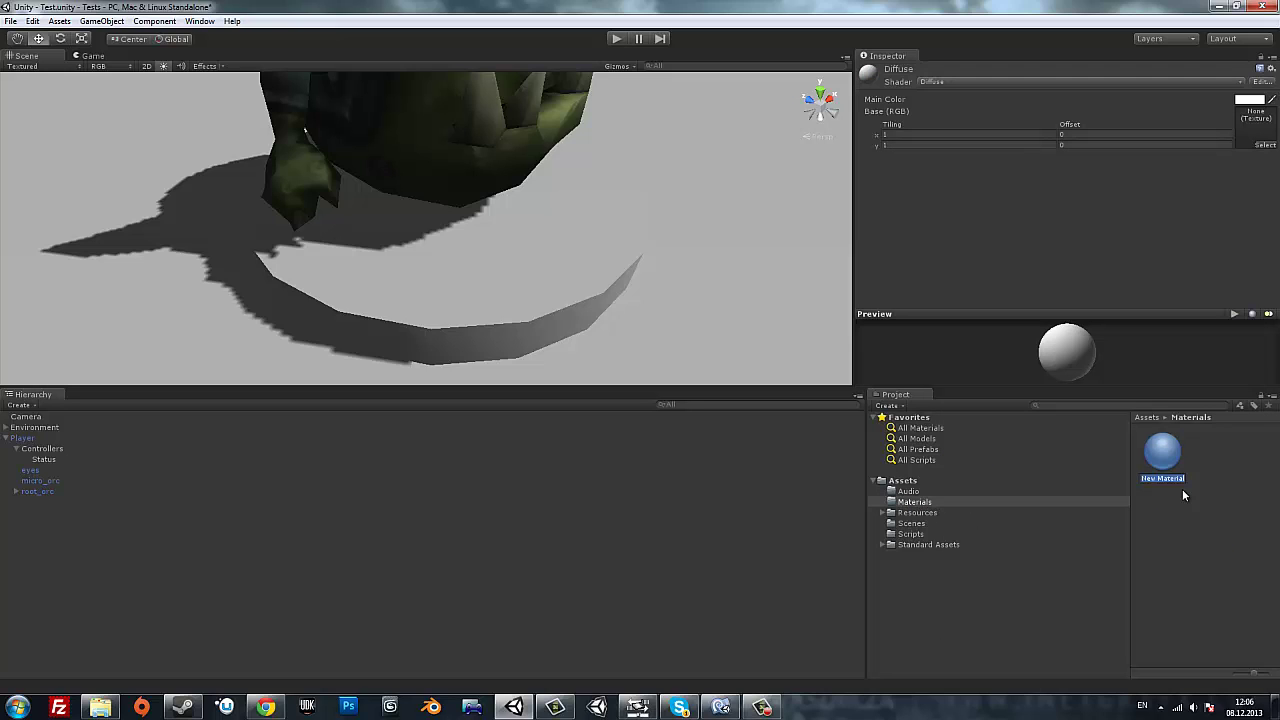
type("Status")
key("Return")
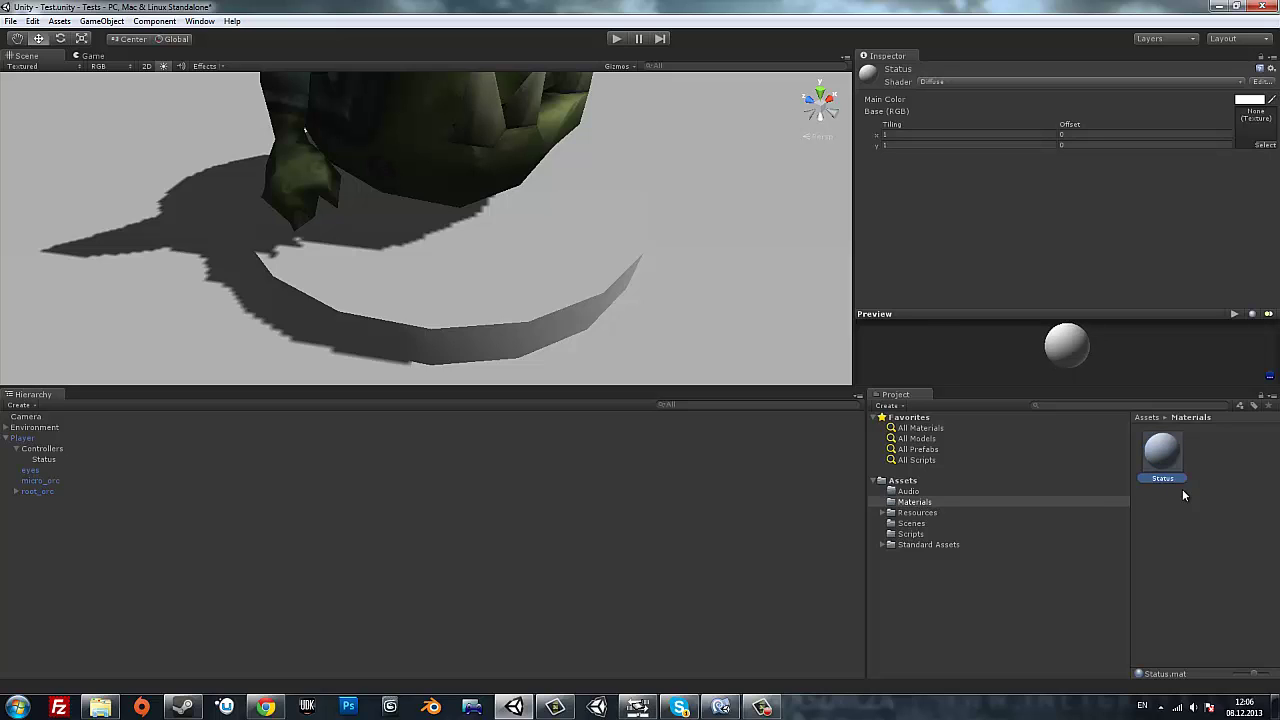
Assign the Status material to the Status ring's Mesh Renderer Element 0.
left_click(43, 460)
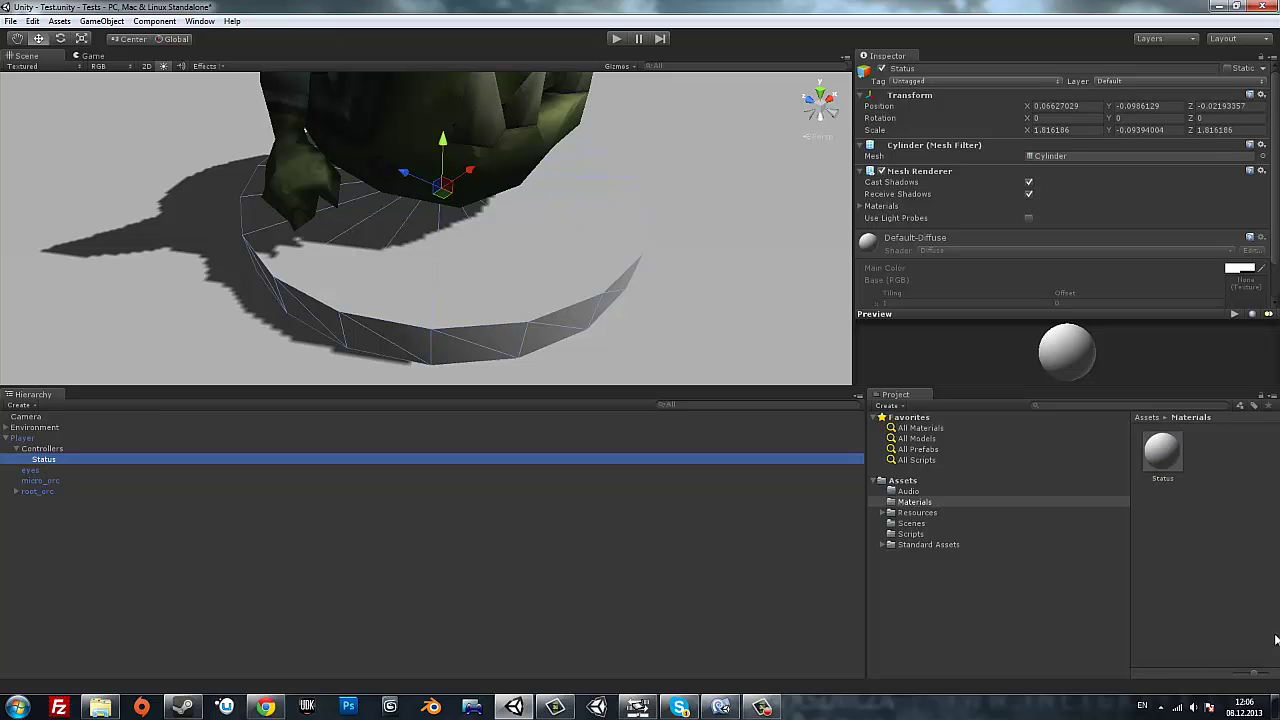
scroll(1111, 249, "down", 2)
left_click(1032, 182)
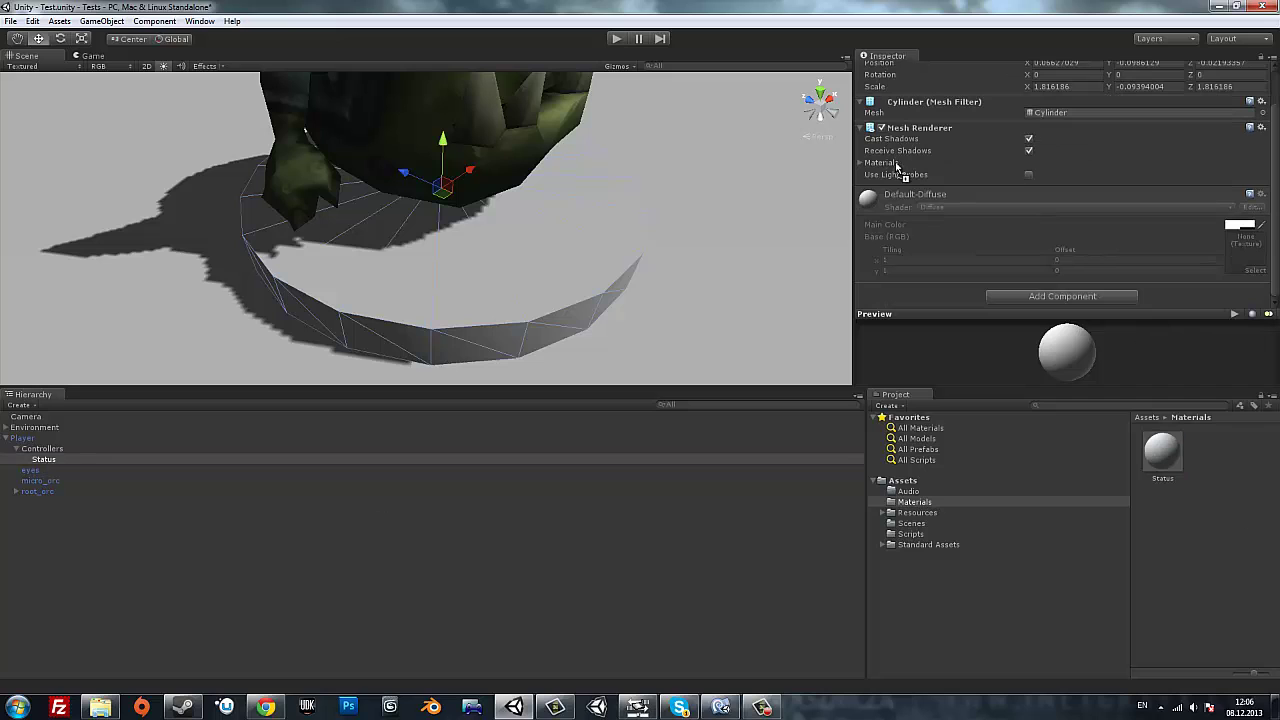
left_click_drag(898, 168, 1080, 194)
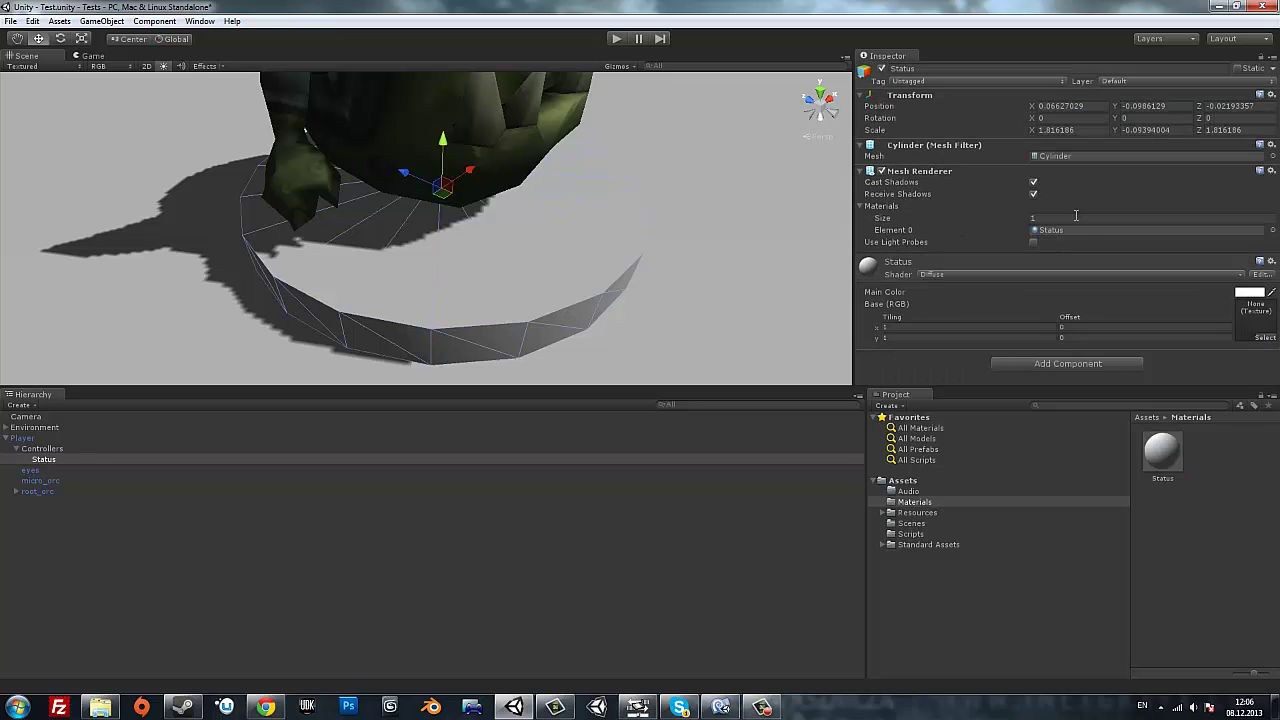
scroll(626, 280, "down", 5)
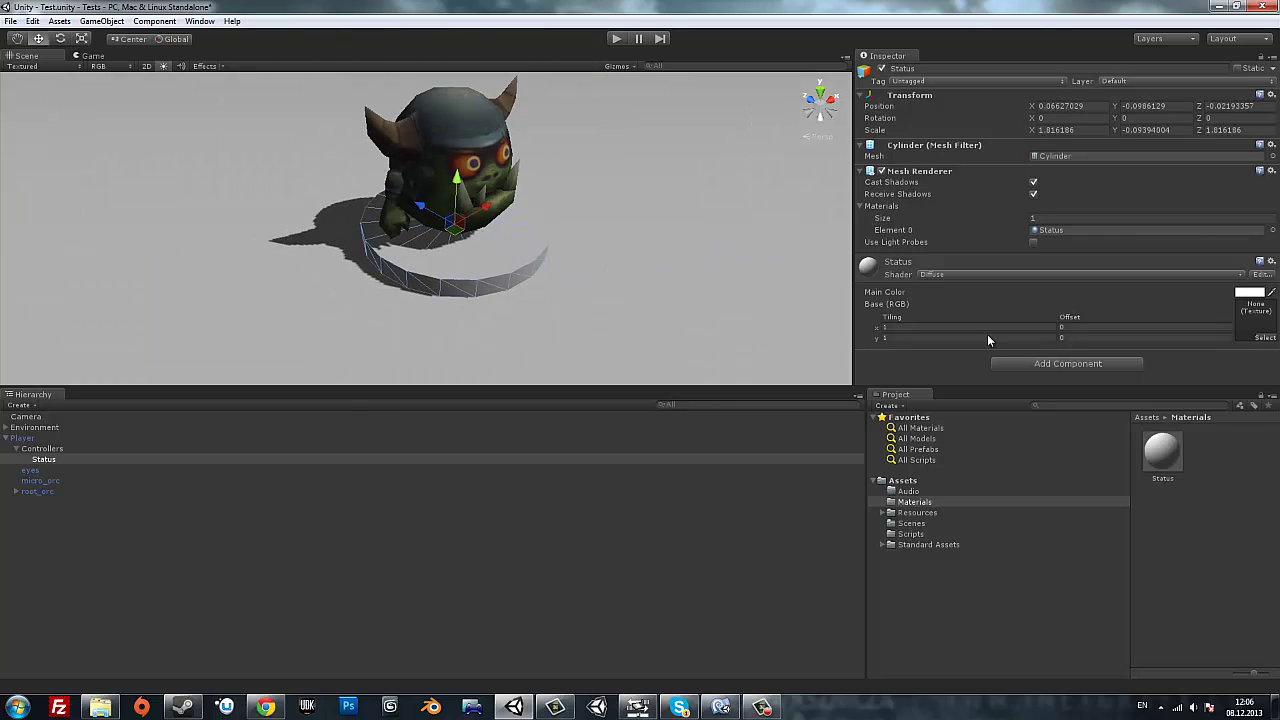
Set the Status material's shader to Particles/Additive.
left_click(1210, 277)
mouse_move(978, 563)
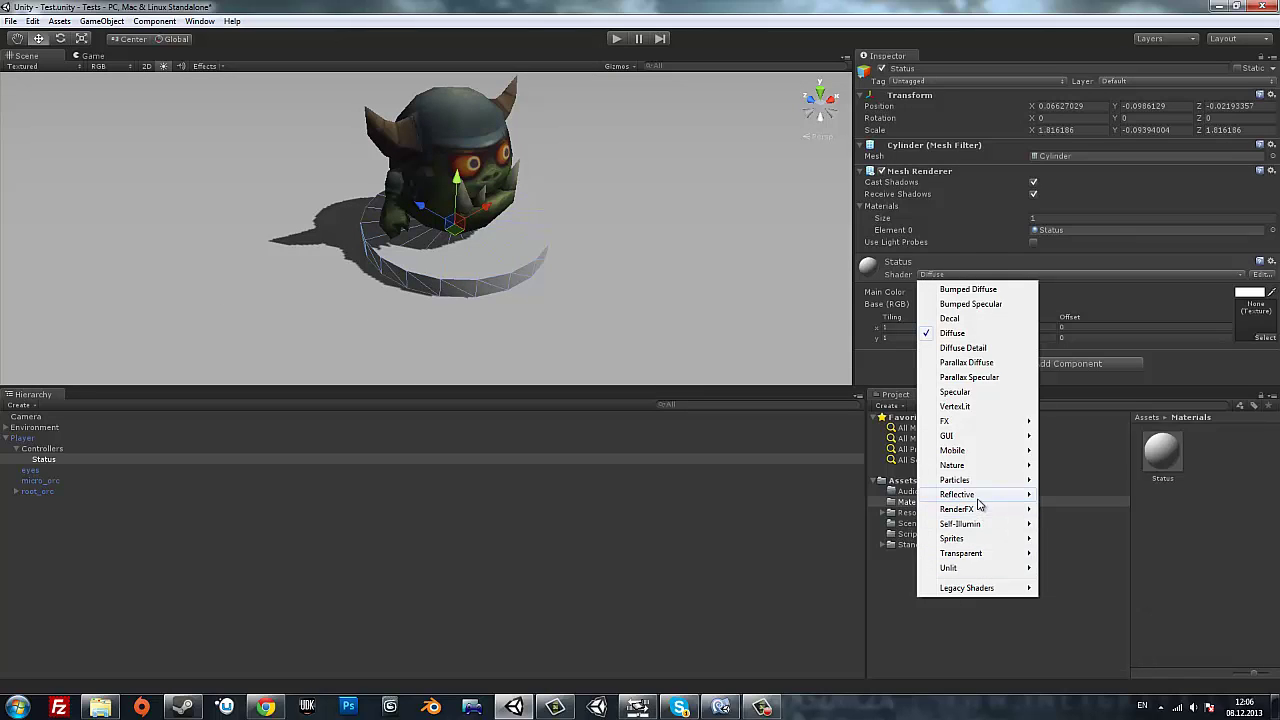
left_click(1070, 480)
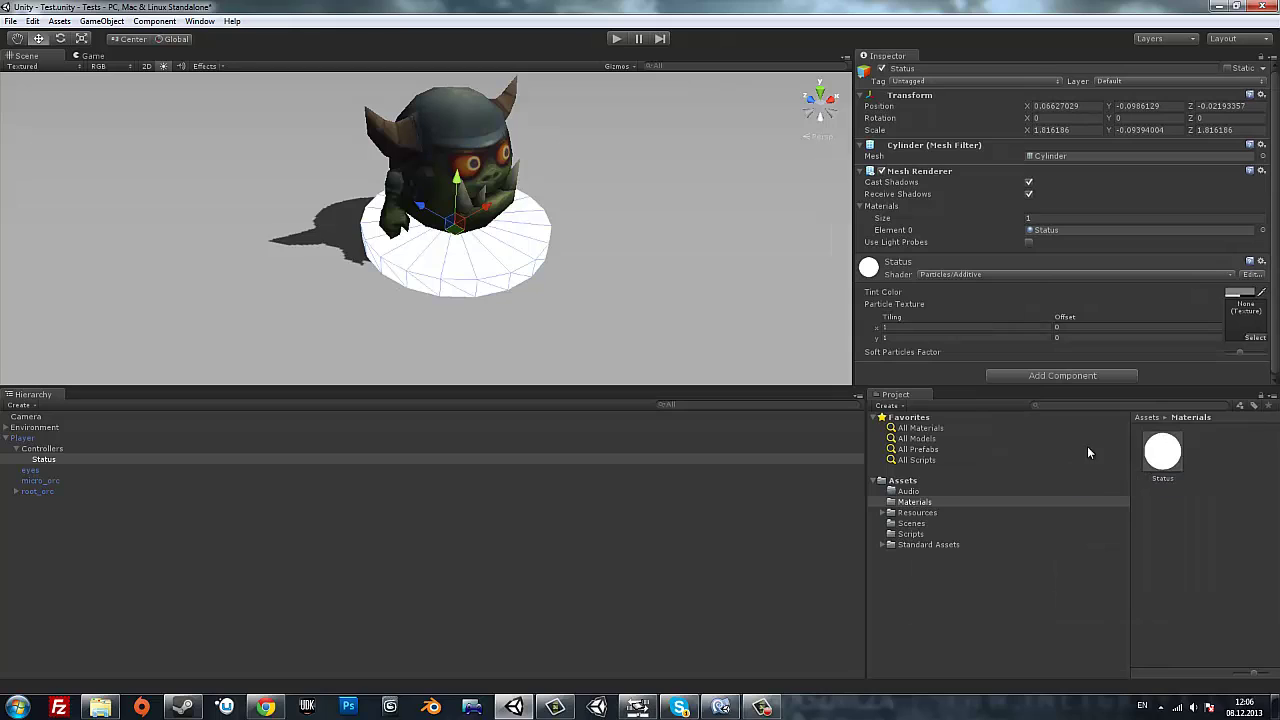
Give the tint a dark red with alpha near 13, then show the Game view.
left_click(1235, 293)
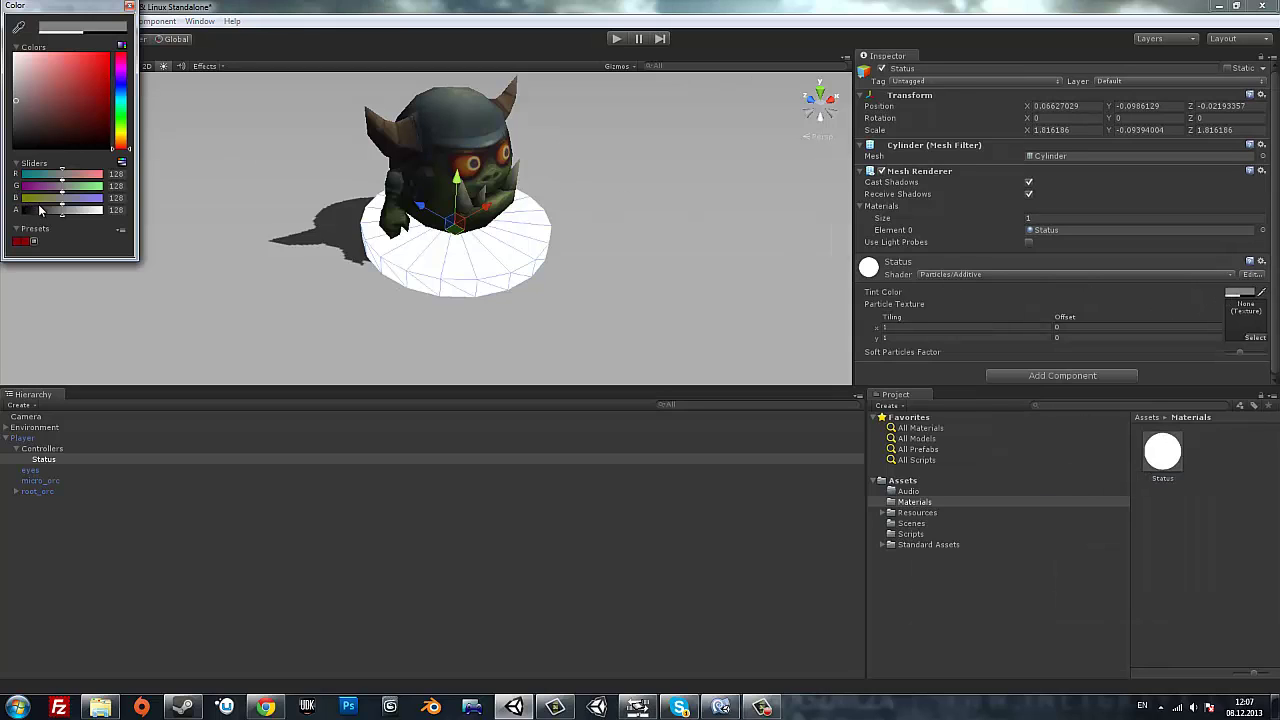
left_click(20, 241)
mouse_move(88, 210)
left_mouse_down()
mouse_move(98, 213)
mouse_move(37, 214)
left_mouse_up()
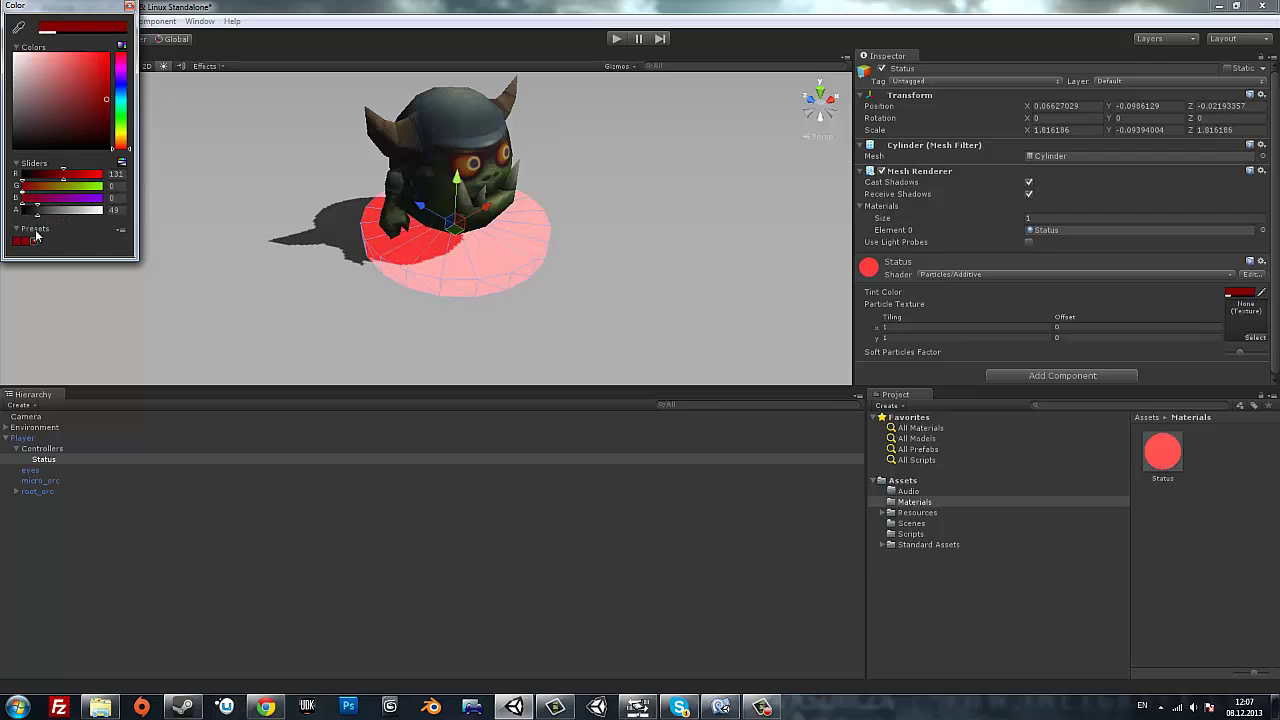
left_click(25, 243)
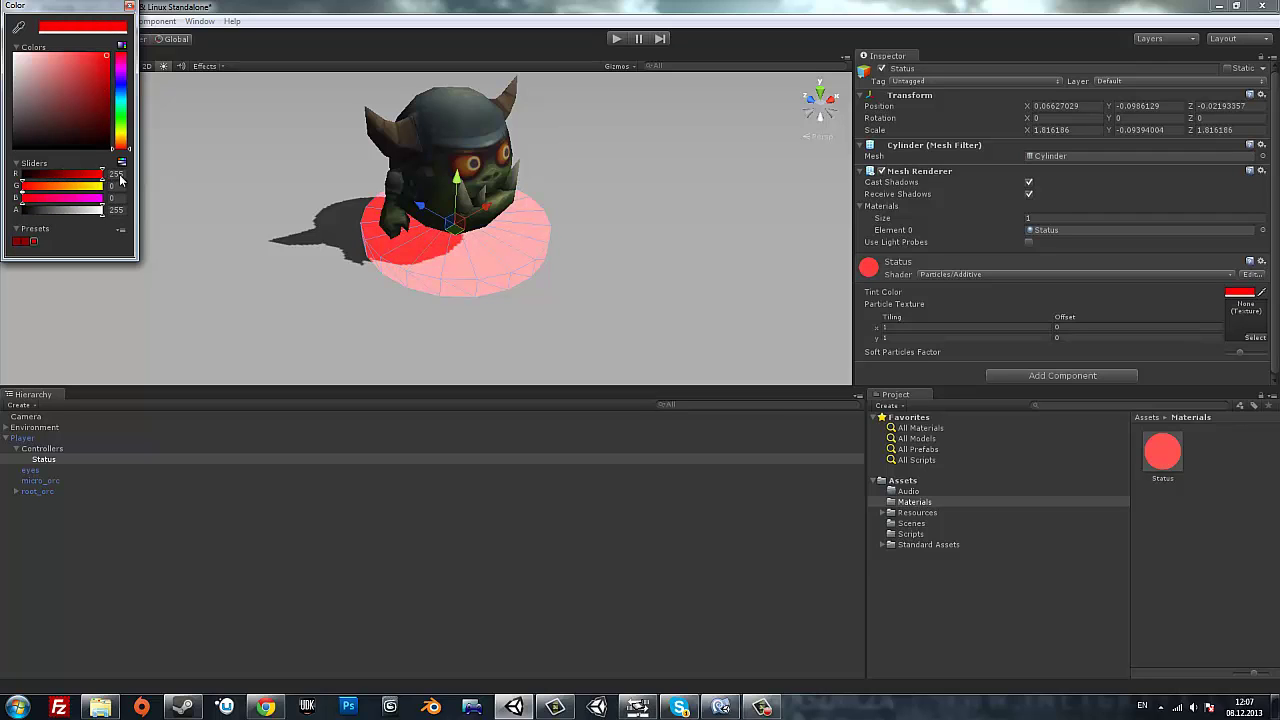
left_click_drag(104, 102, 106, 120)
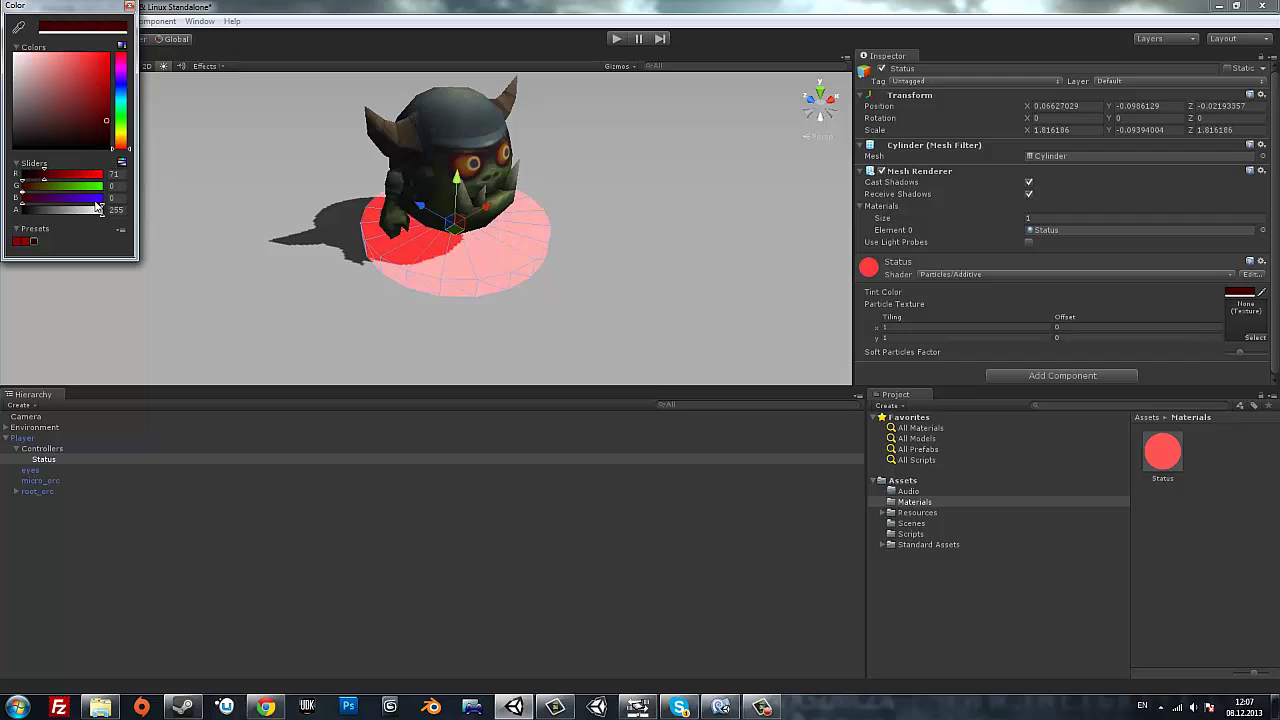
left_click_drag(98, 207, 27, 212)
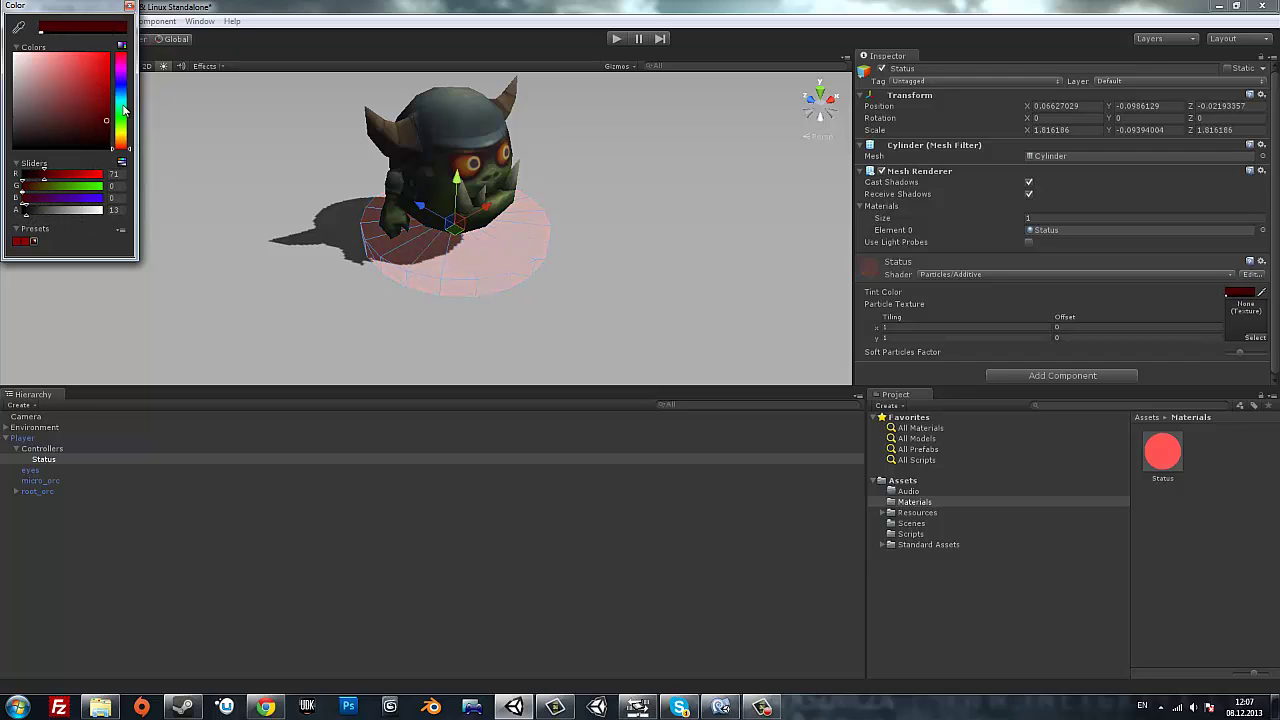
left_click(129, 6)
left_click(96, 58)
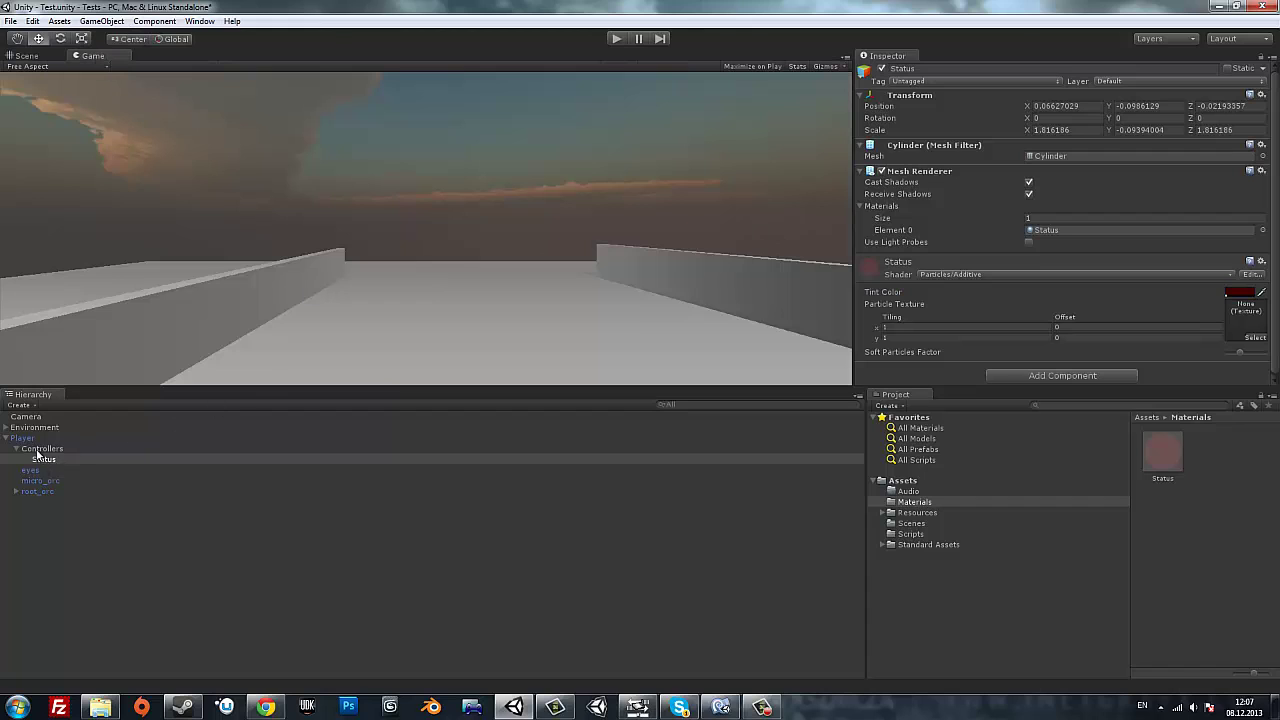
Set the camera to Position Y 4.02, Rotation Y 1.39 and Z 0, then open Scripts.
left_click(32, 418)
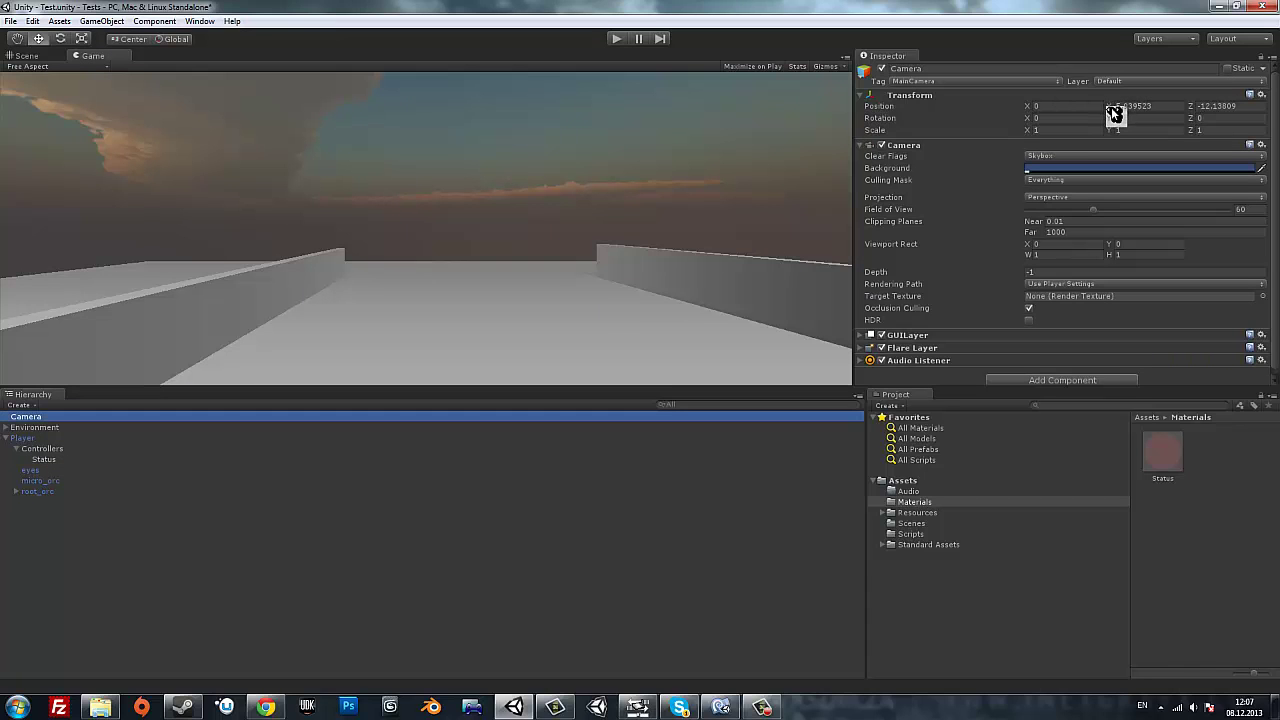
mouse_move(1113, 110)
left_mouse_down()
mouse_move(1050, 107)
mouse_move(1067, 116)
left_mouse_up()
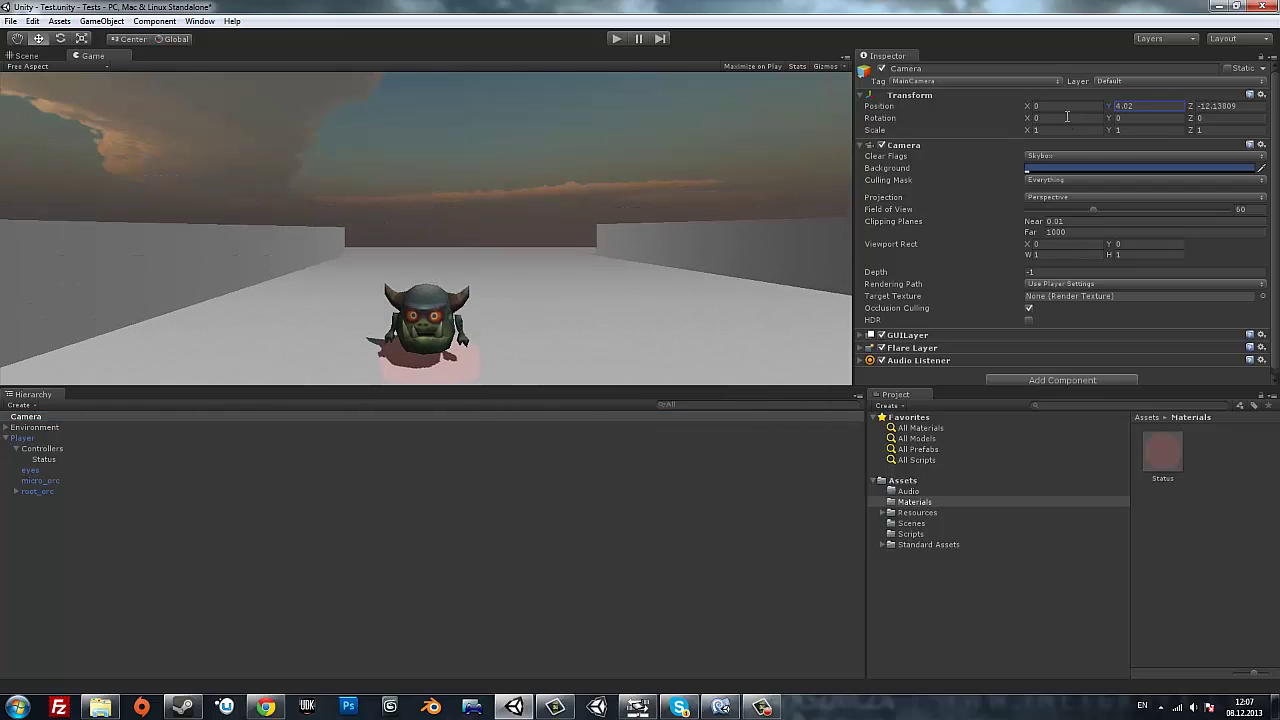
left_click_drag(1108, 118, 1179, 112)
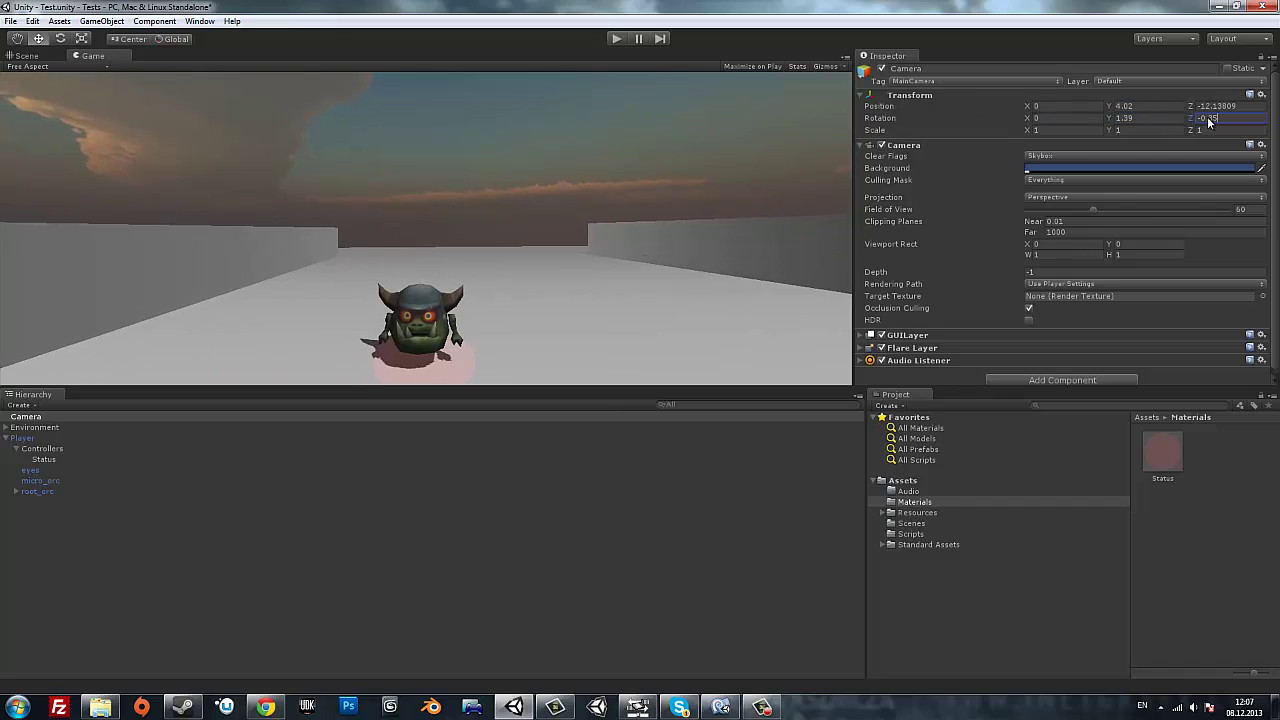
type("0")
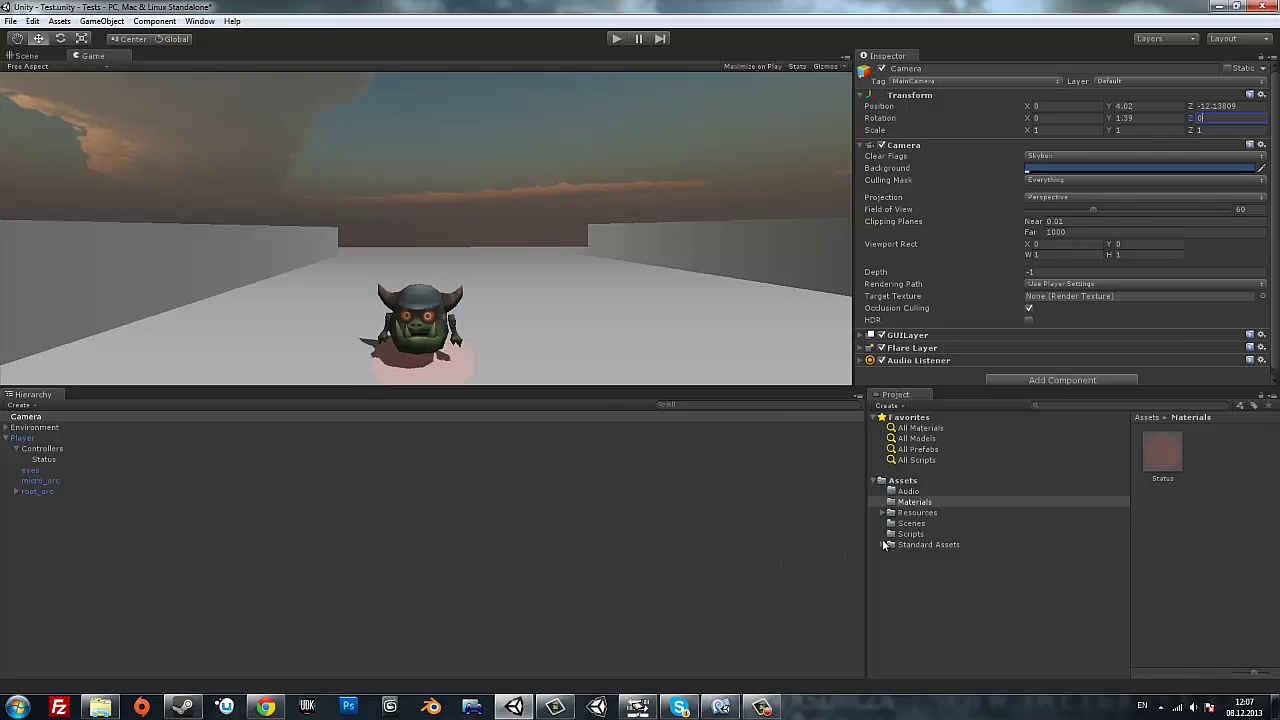
left_click(904, 533)
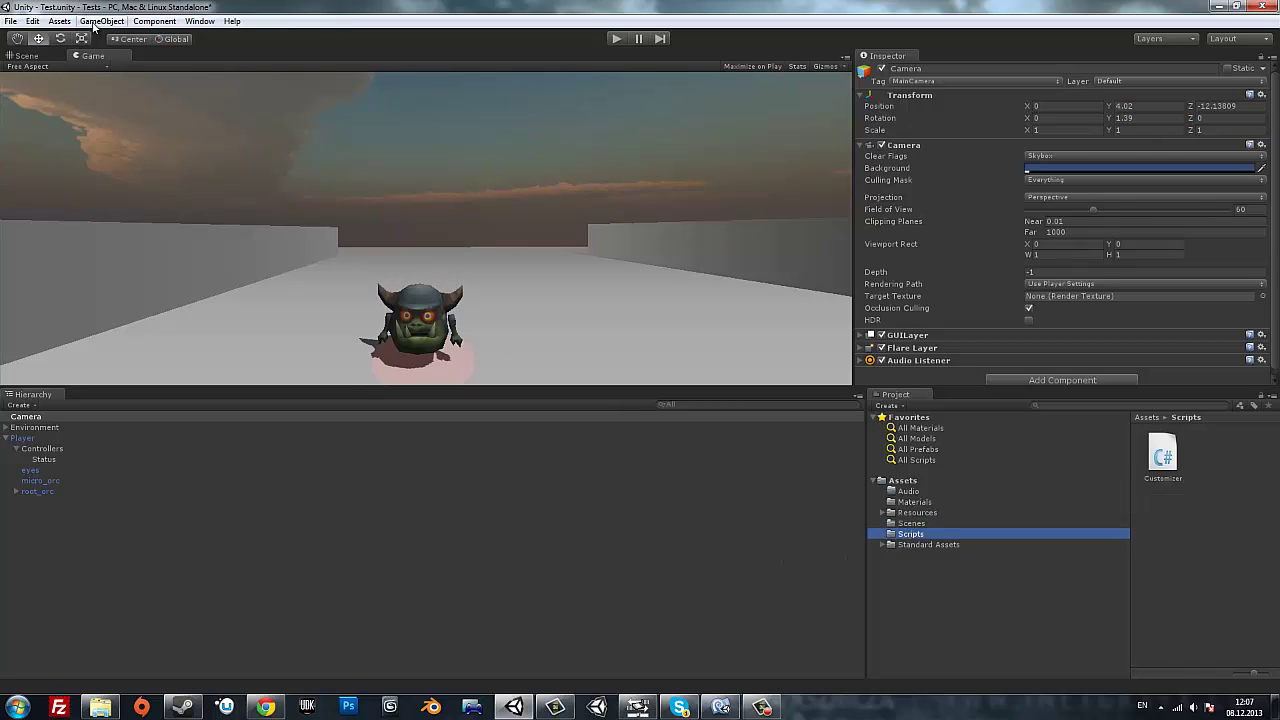
Import all files from the standard Scripts asset package.
left_click(59, 21)
mouse_move(145, 116)
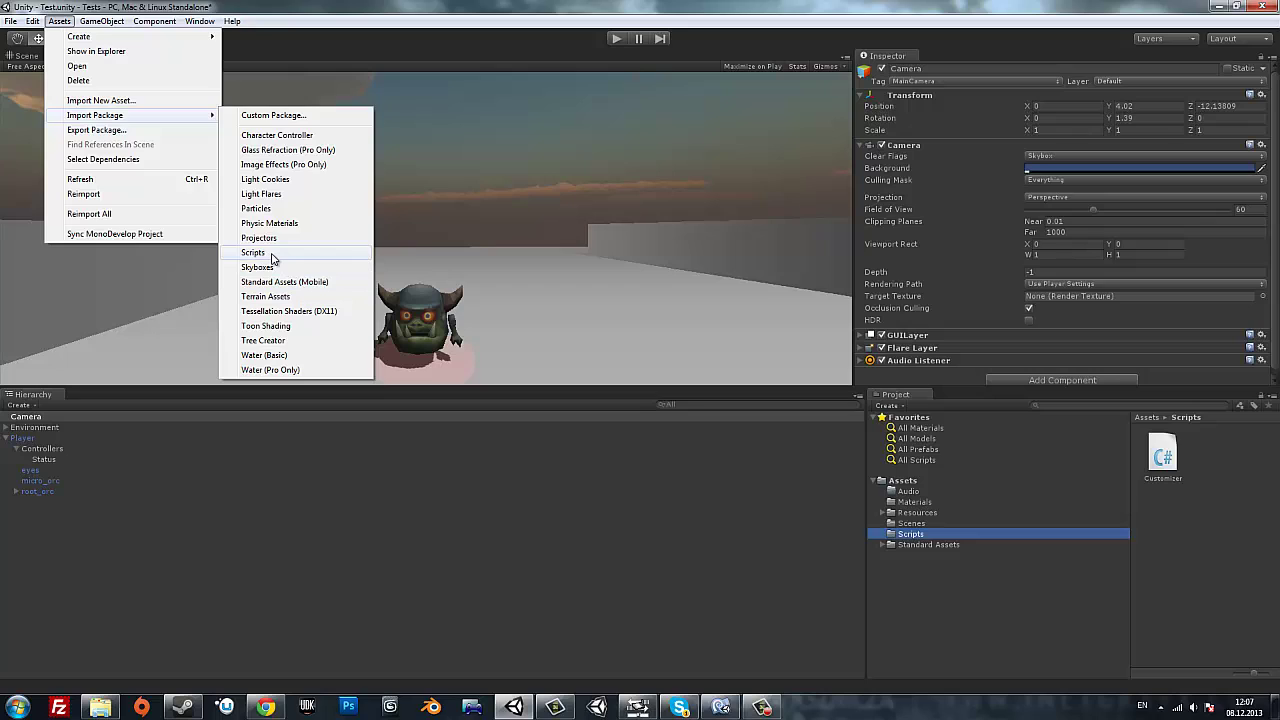
left_click(253, 253)
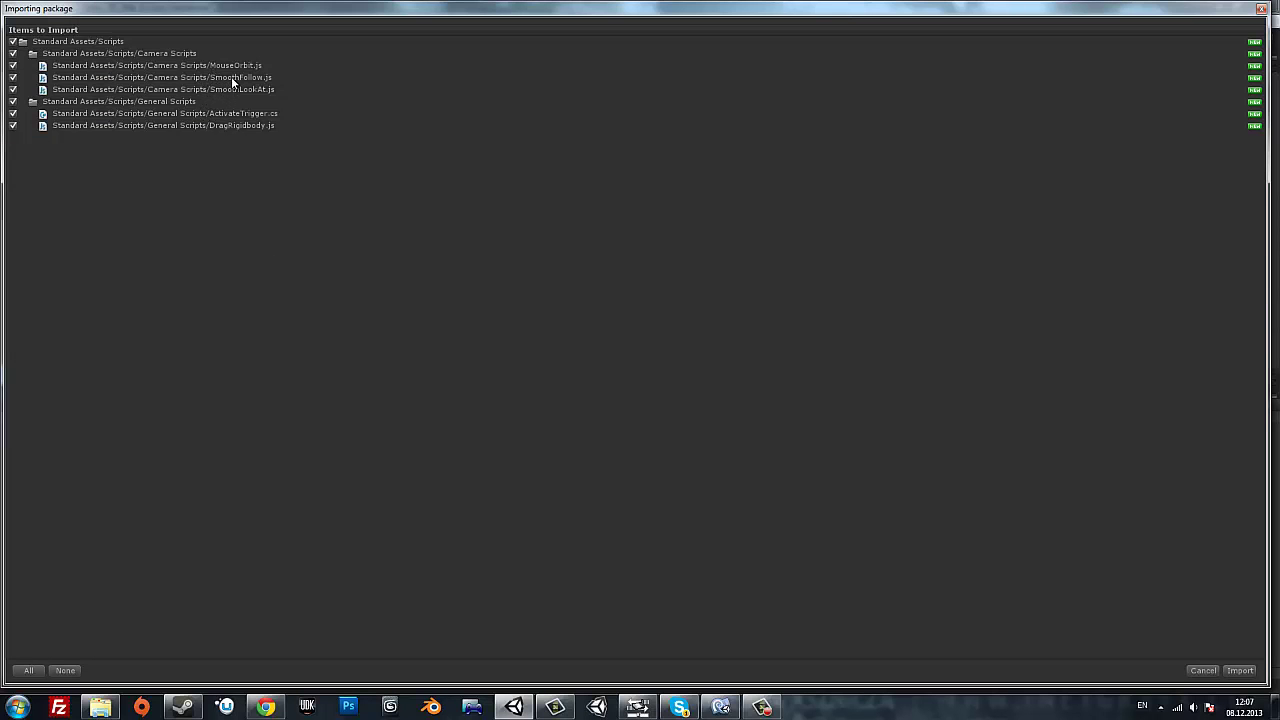
left_click(1240, 670)
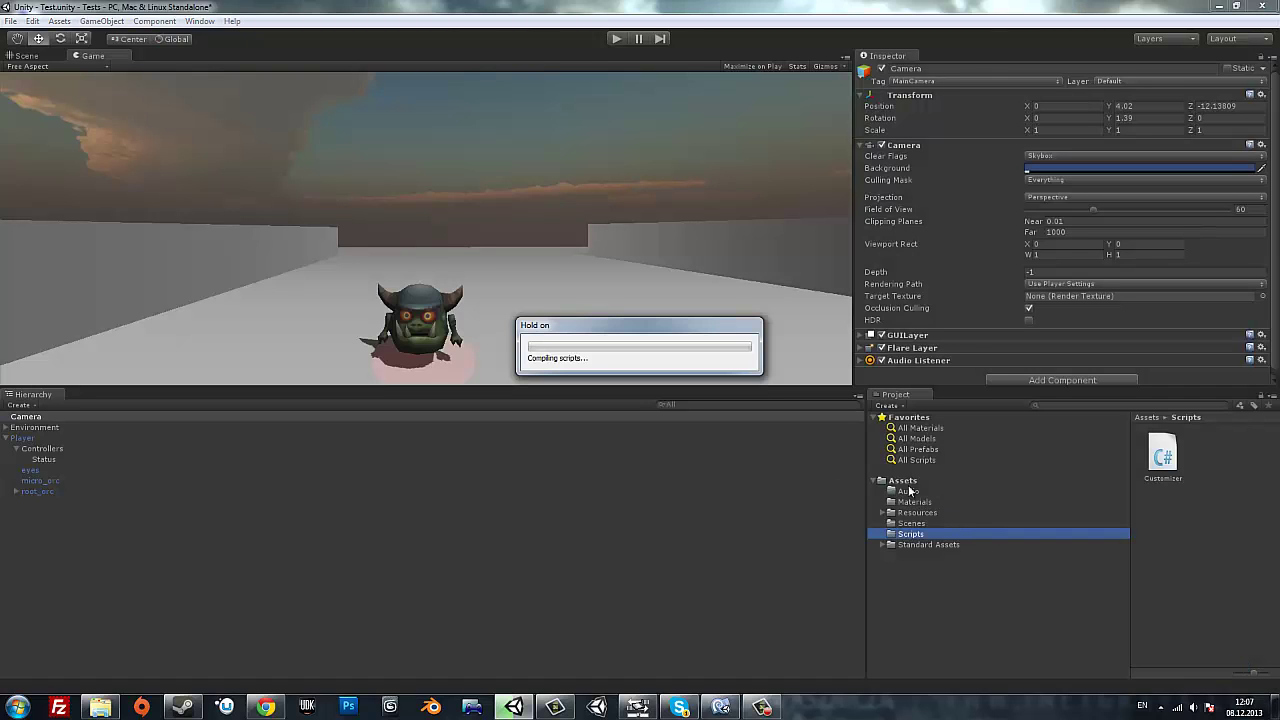
Move MouseOrbit from Standard Assets/Scripts/Camera Scripts into the project's Scripts folder.
left_click(882, 545)
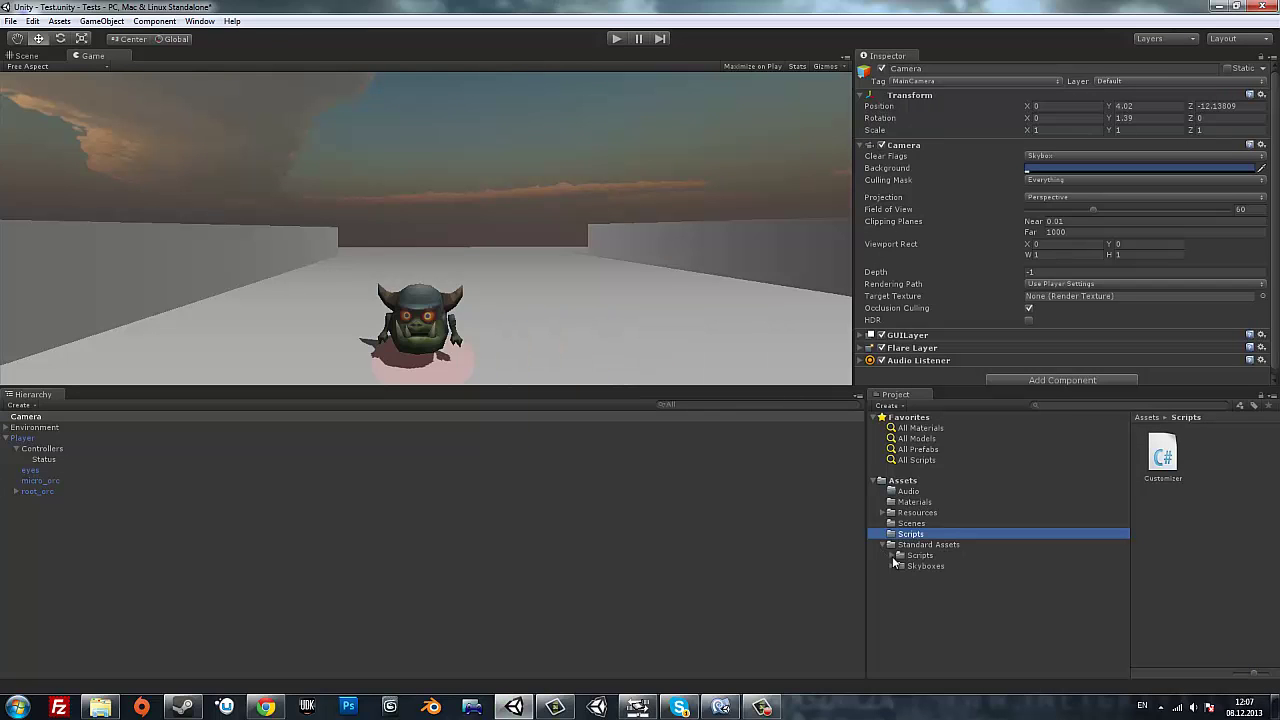
left_click(891, 555)
left_click(925, 567)
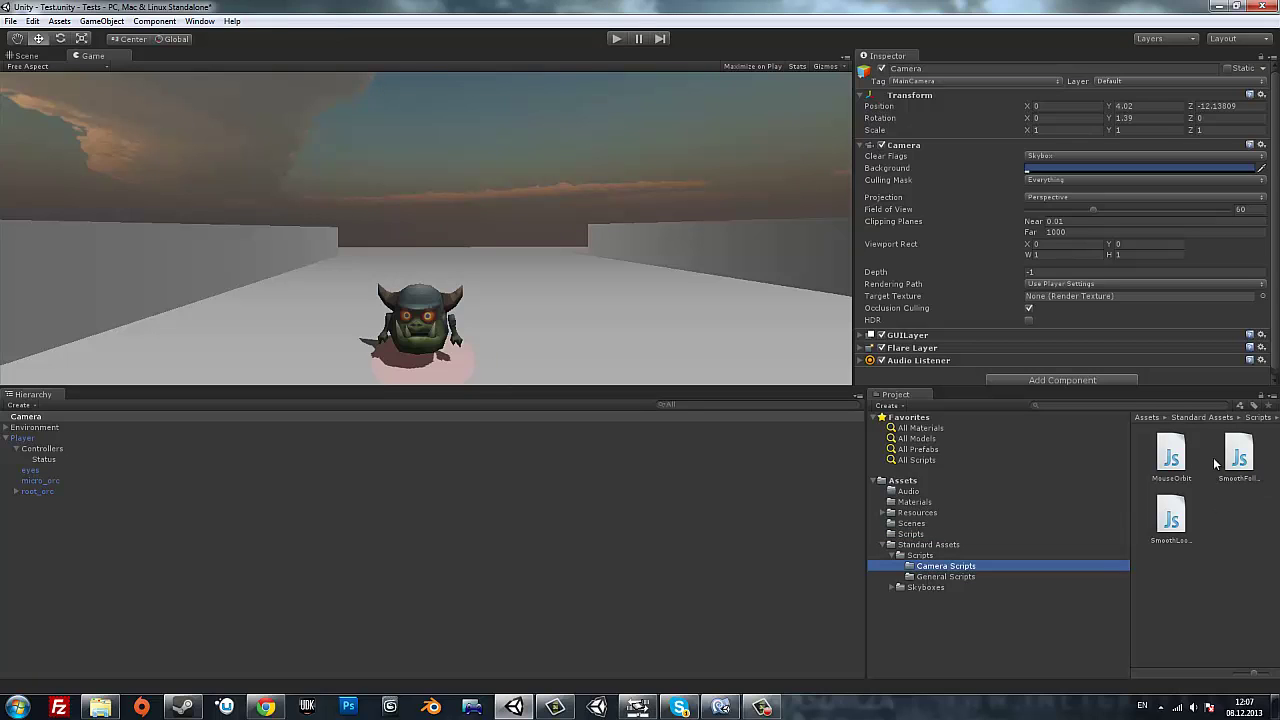
left_click_drag(1184, 462, 918, 537)
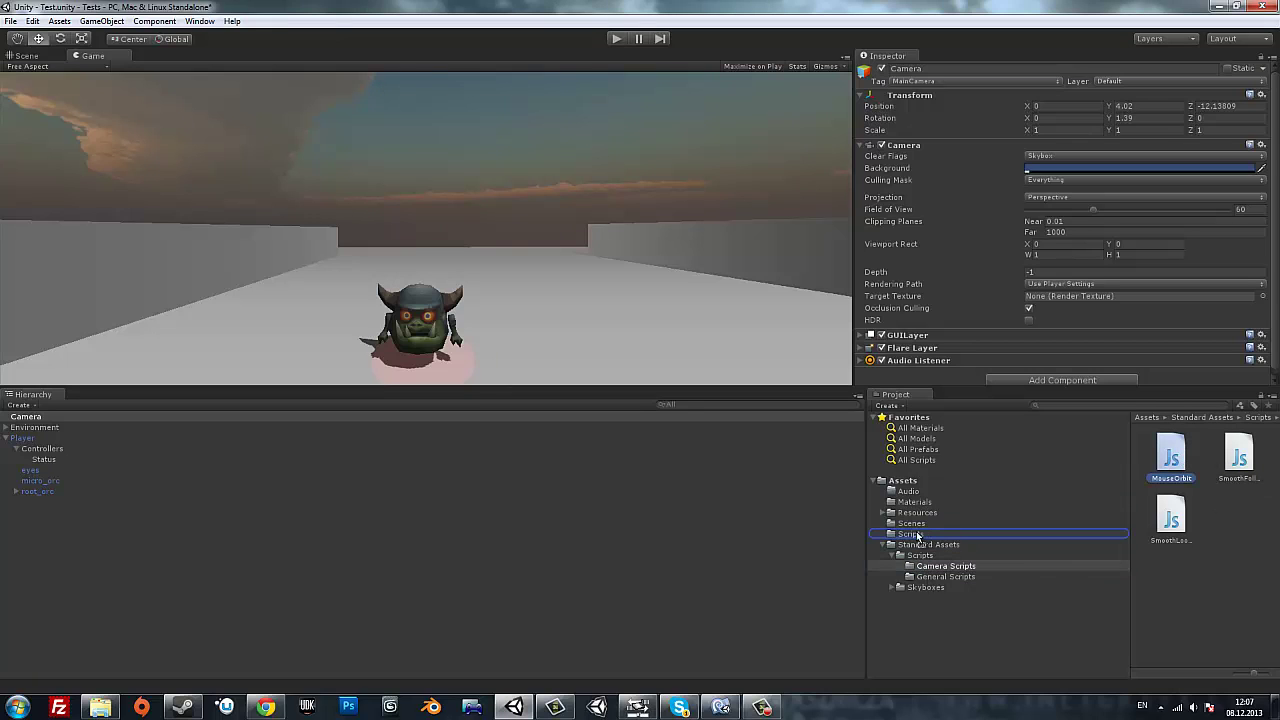
left_click_drag(918, 537, 918, 537)
left_click(883, 545)
left_click(910, 534)
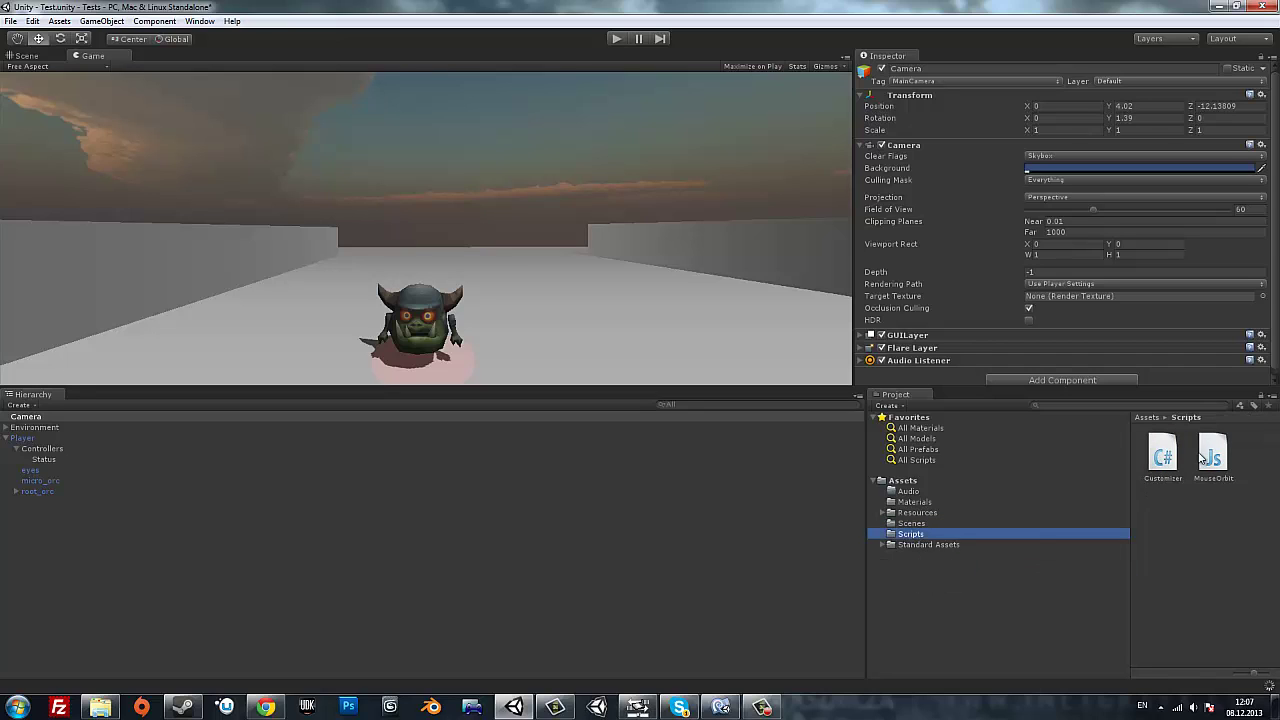
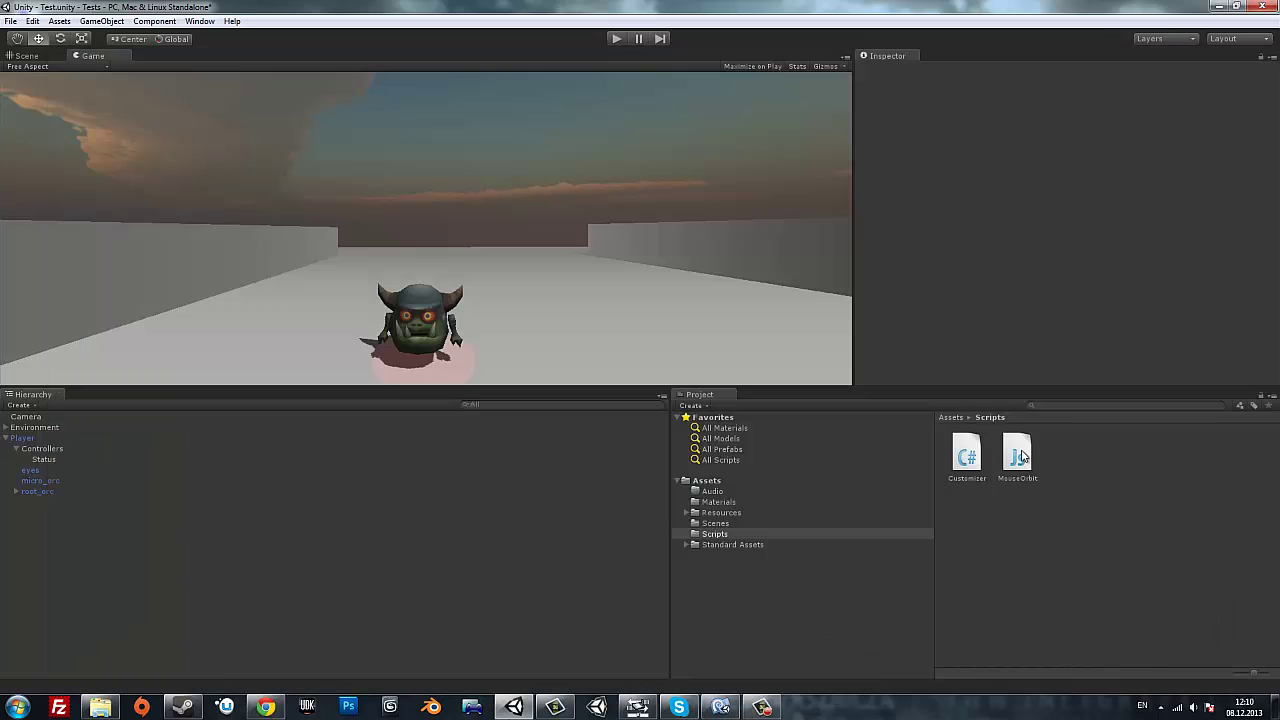
Open MouseOrbit.js from Unity in MonoDevelop and maximize the editor window.
double_click(1022, 456)
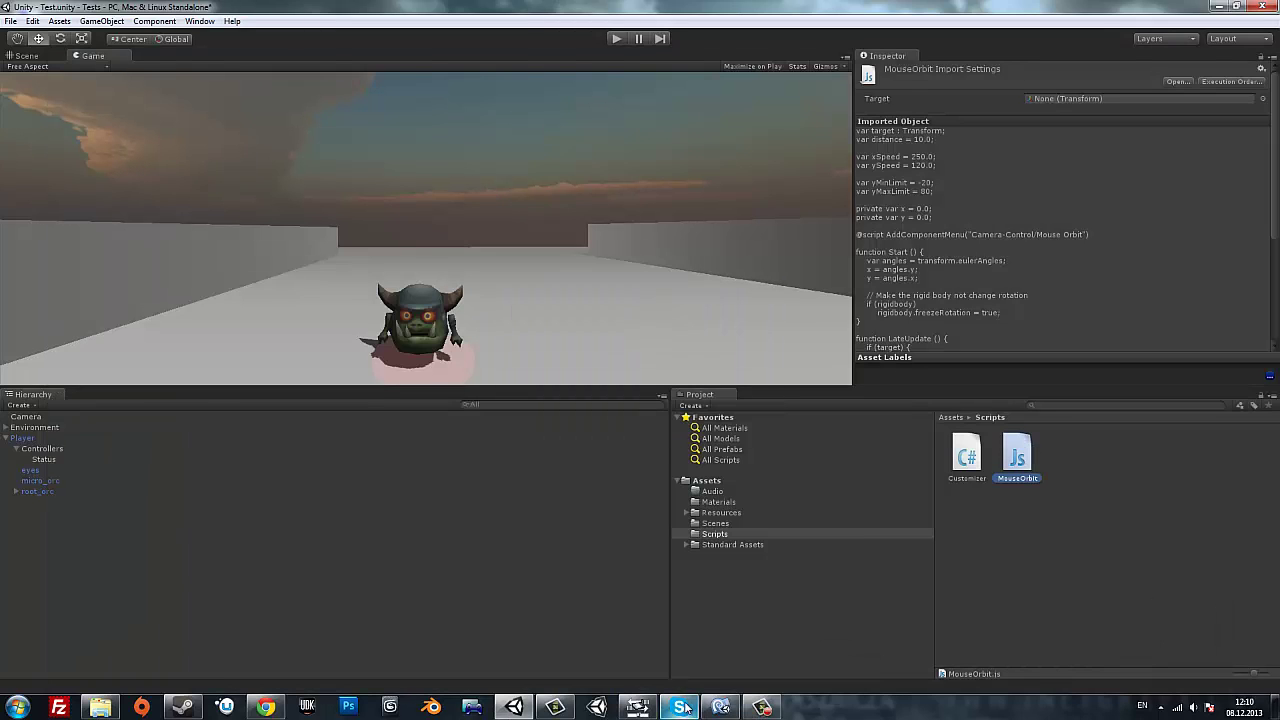
left_click(718, 707)
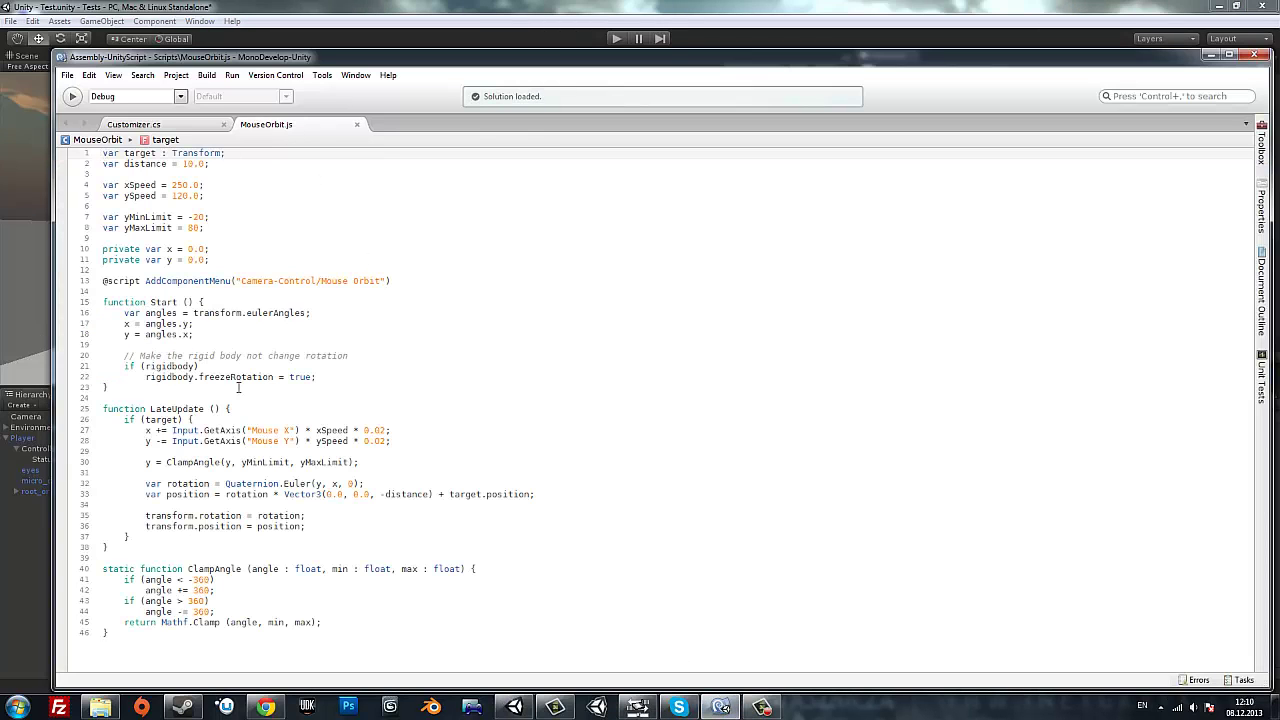
double_click(255, 58)
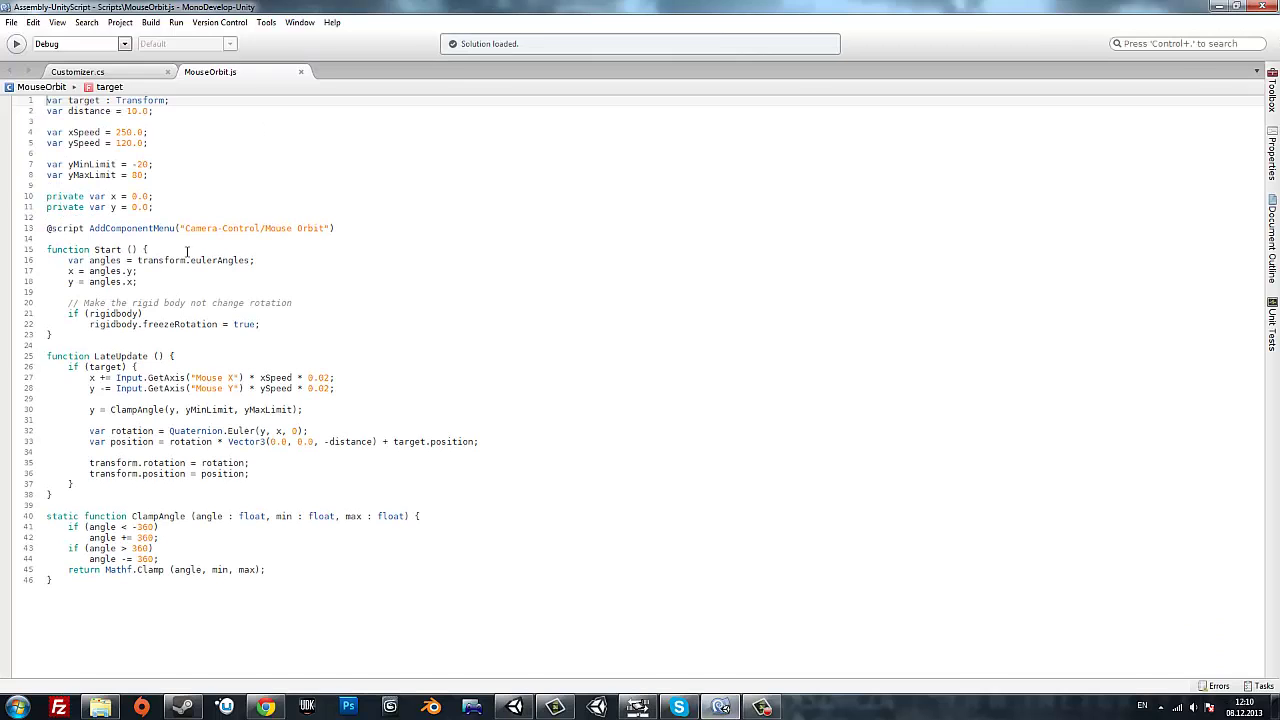
Add 'var minDustance : float = 10.0f;' and 'var maxDistance : float = 140.0f;' below yMaxLimit.
left_click(159, 178)
key("Return")
key("Return")
type("var")
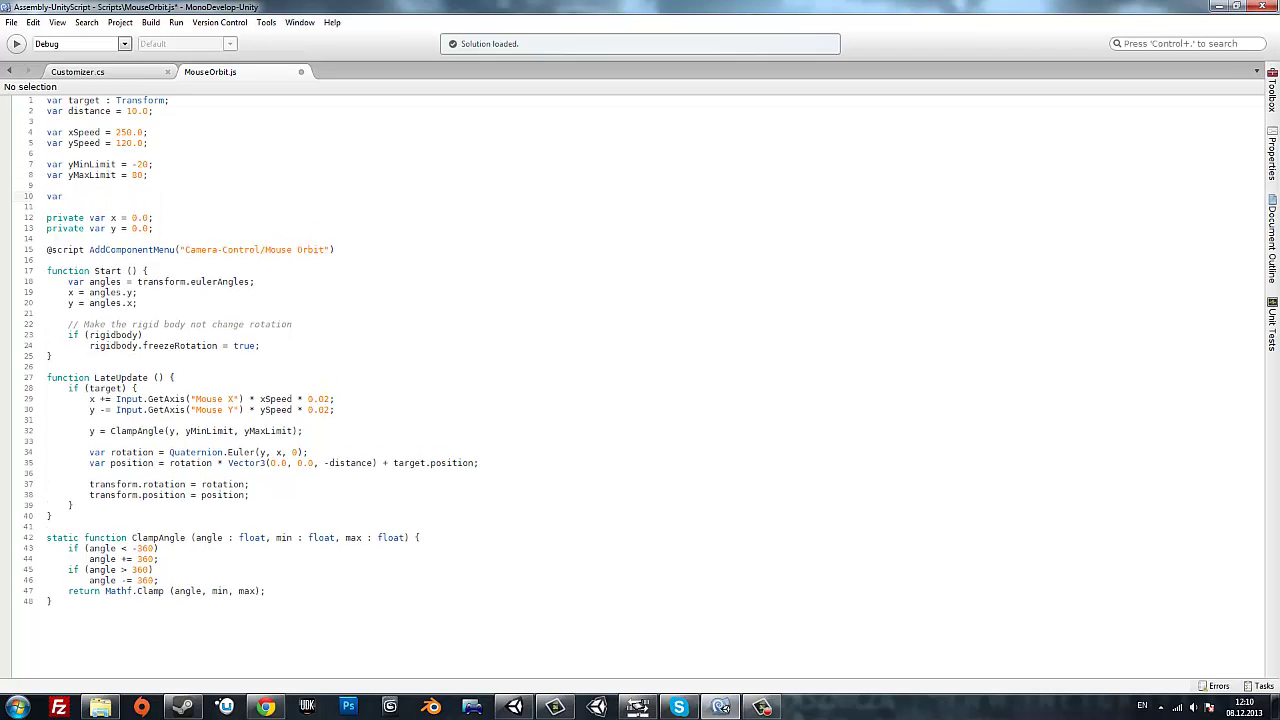
type("minDustanc")
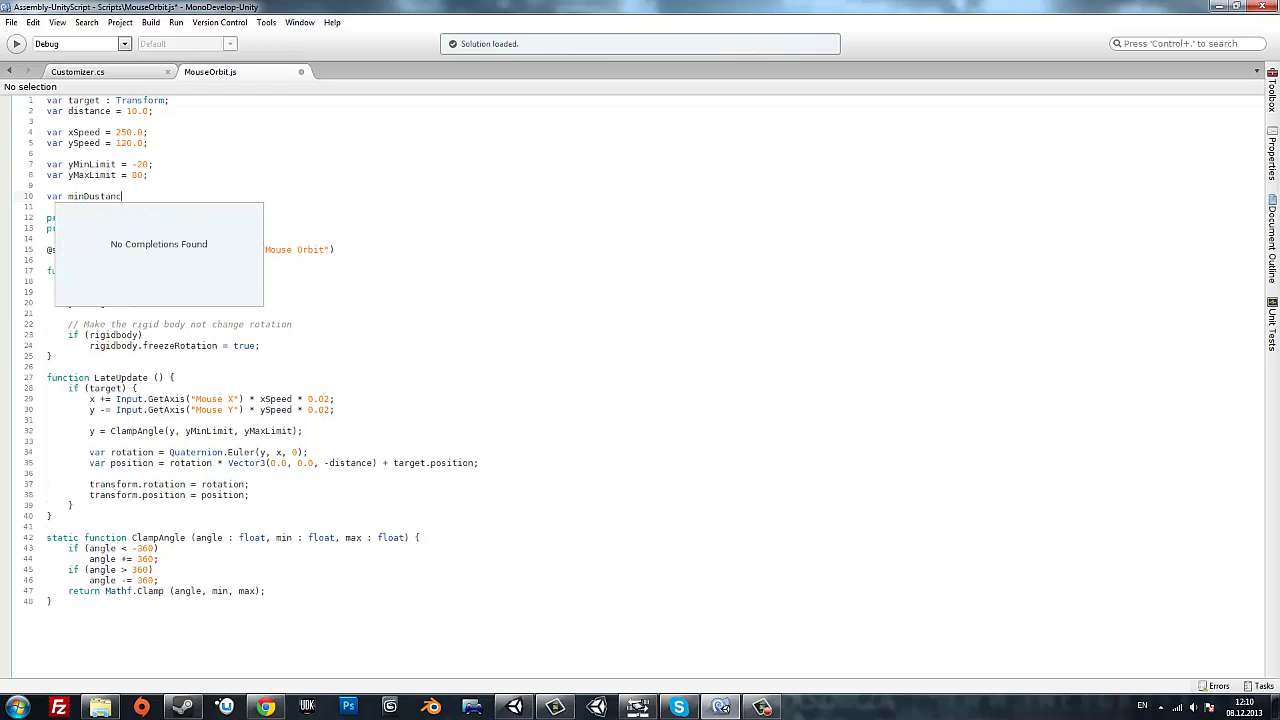
type("e ")
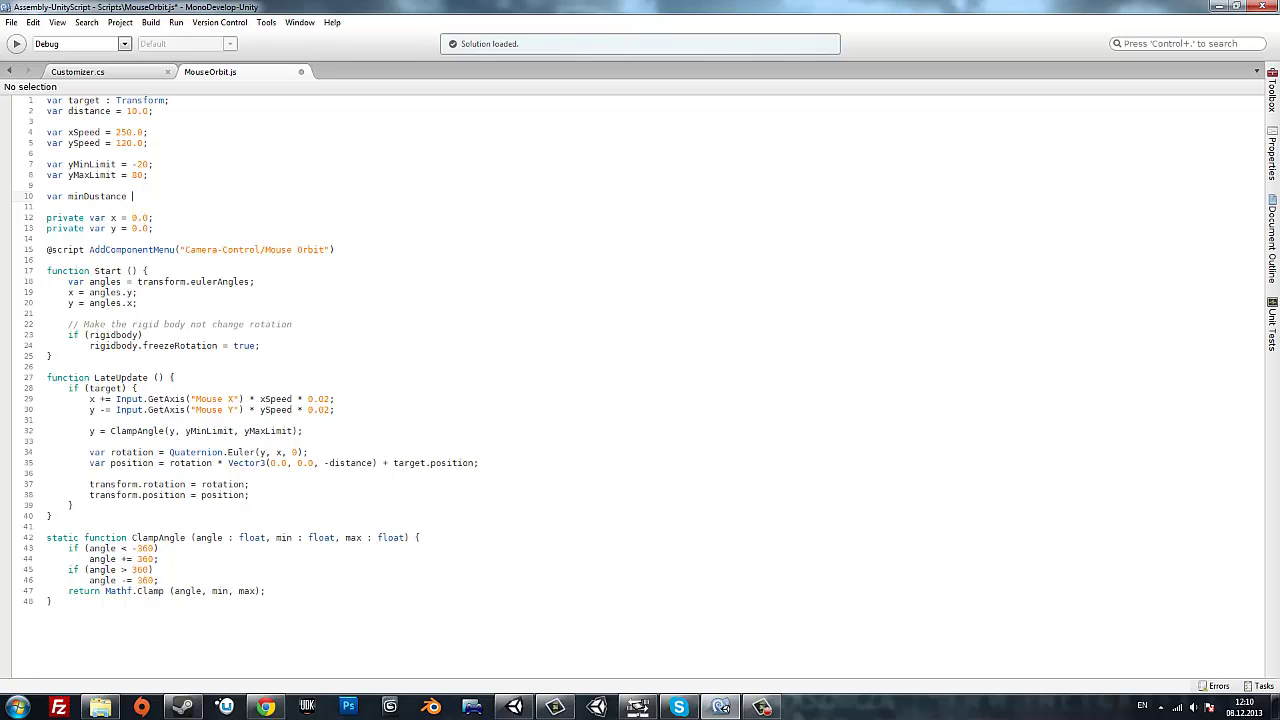
type(": float = ")
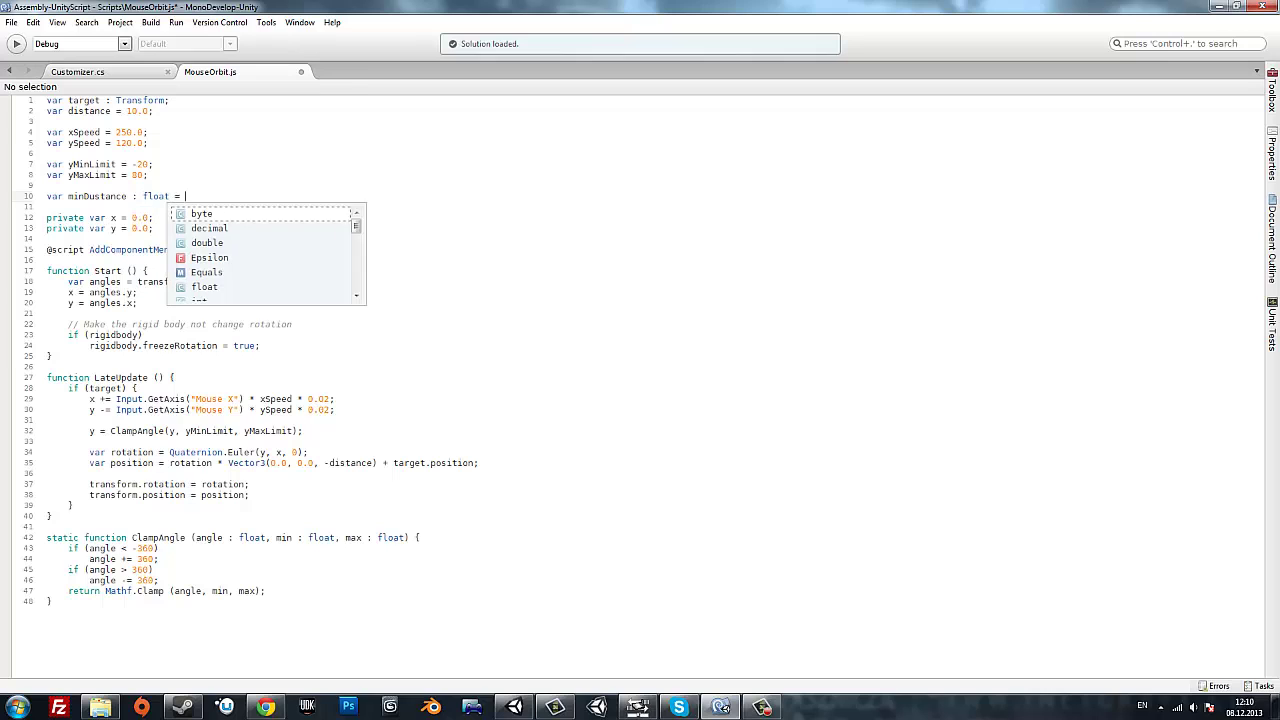
type("10.0f")
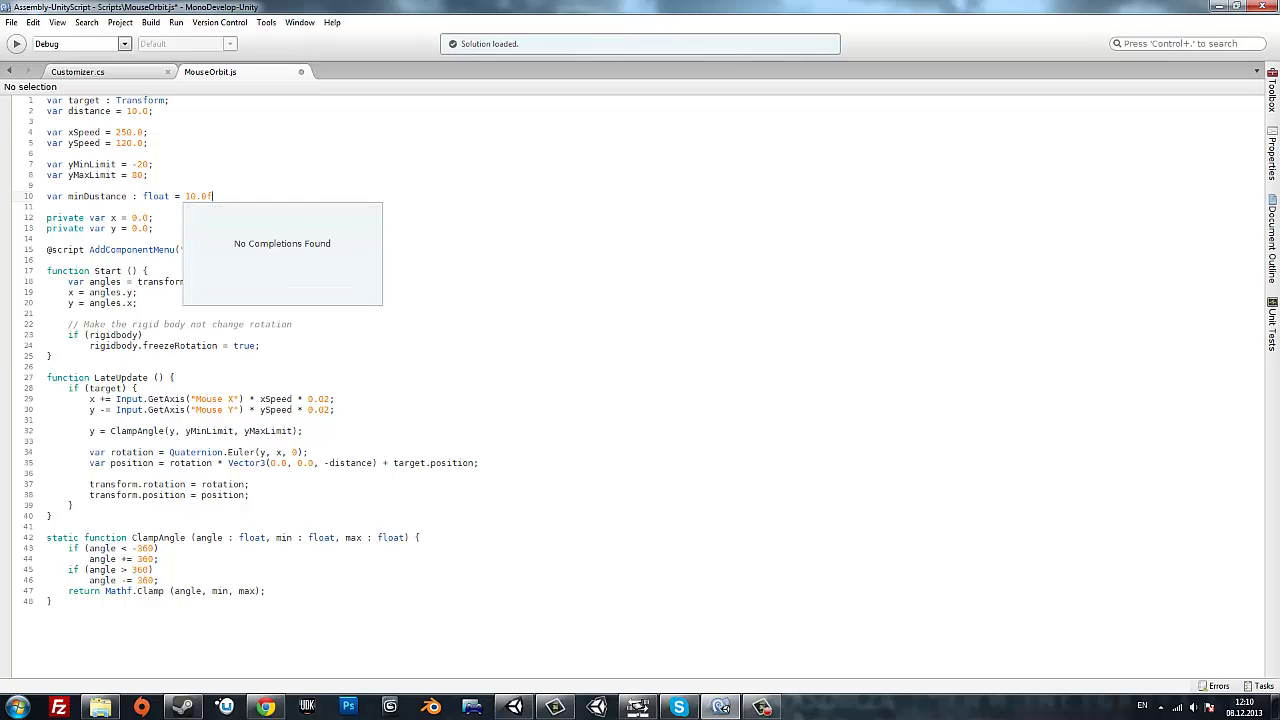
type(";")
key("Return")
type("var ma")
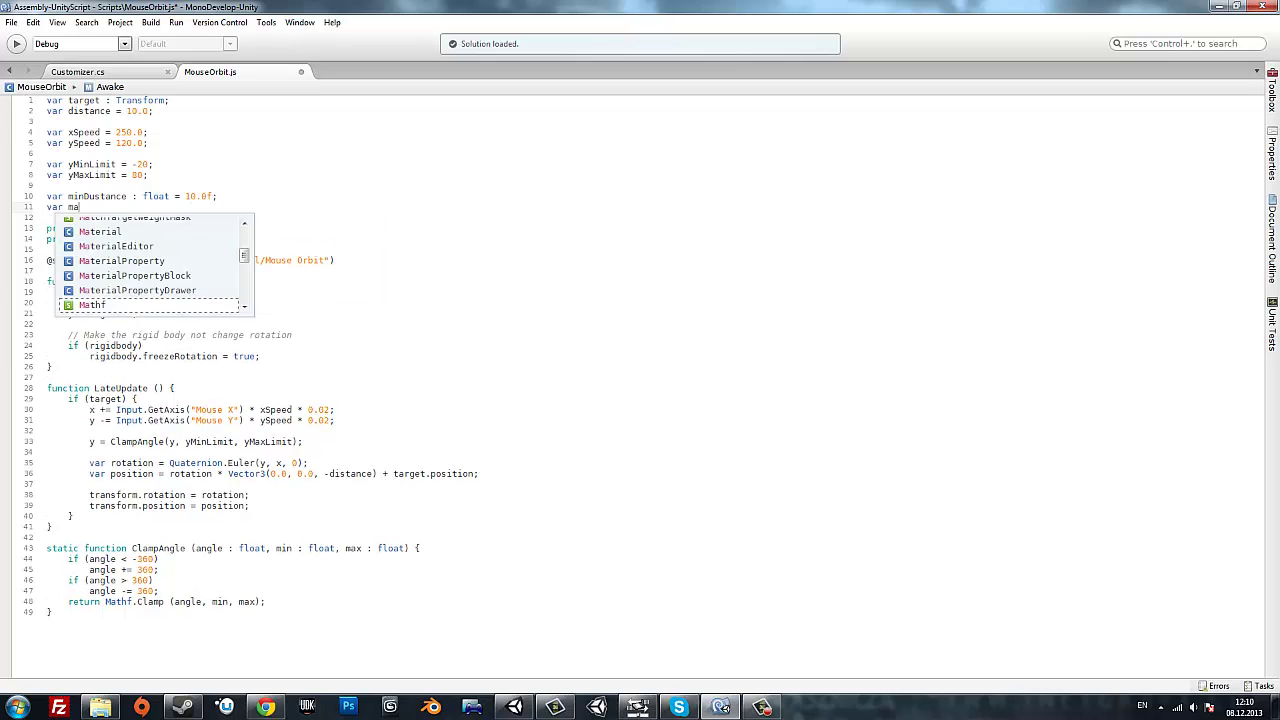
type("xDistance")
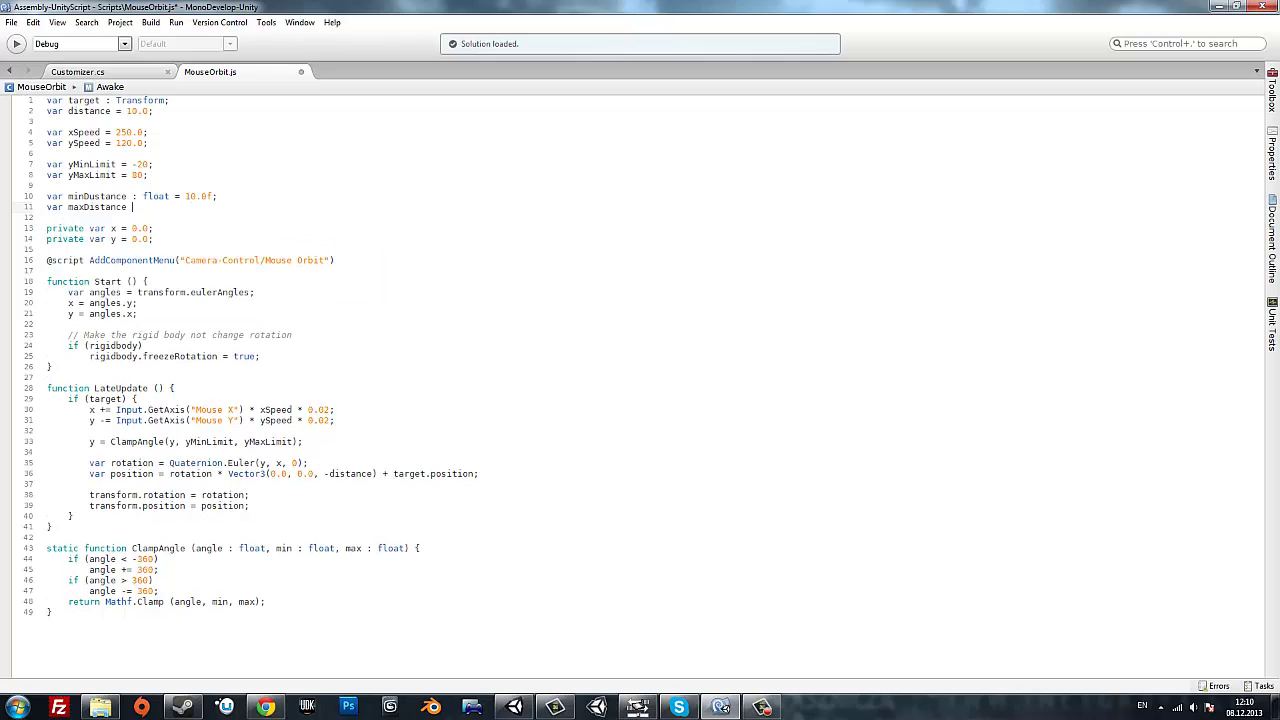
type(" : float = ")
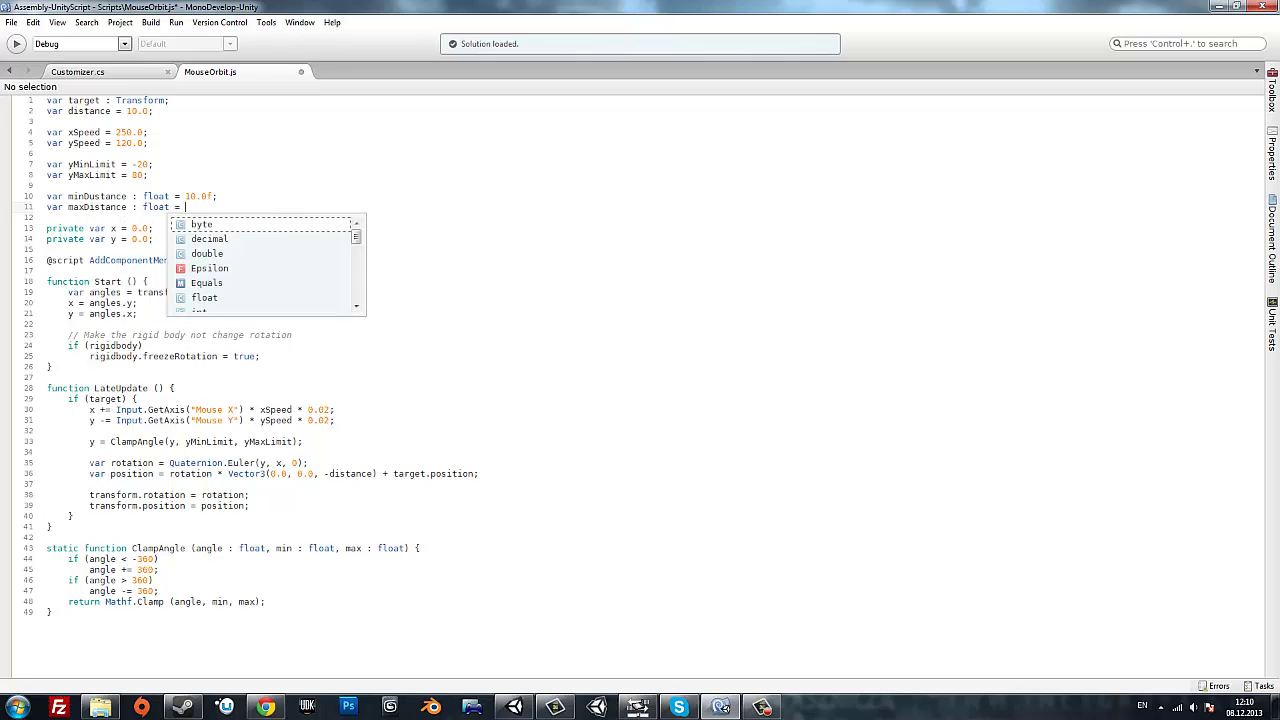
type("140")
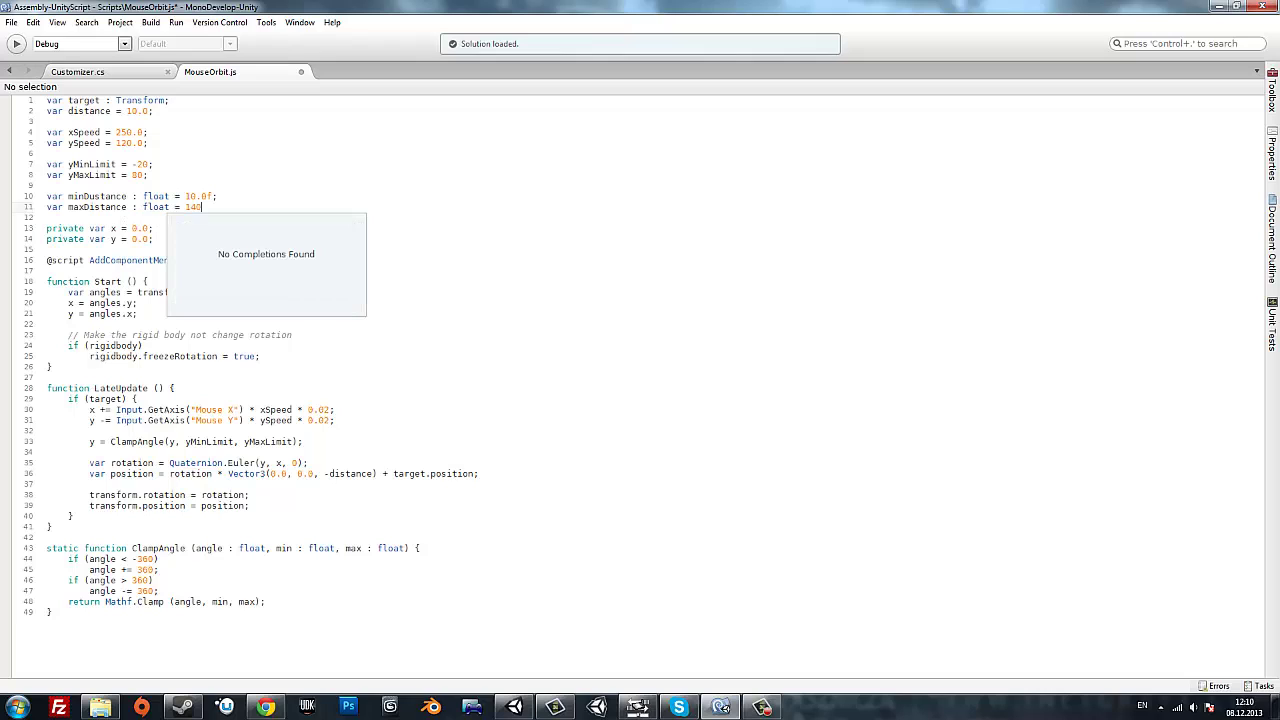
type(".0f;")
key("Left")
key("Left")
type(".0")
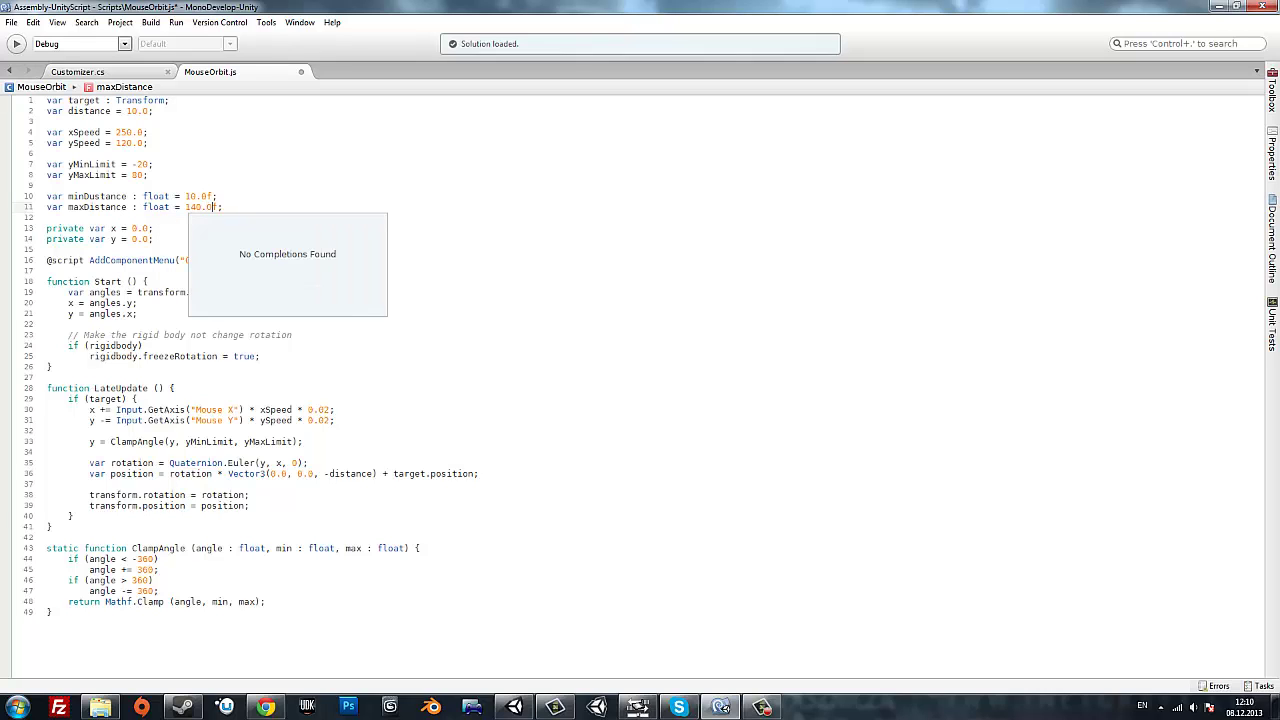
left_click(145, 409)
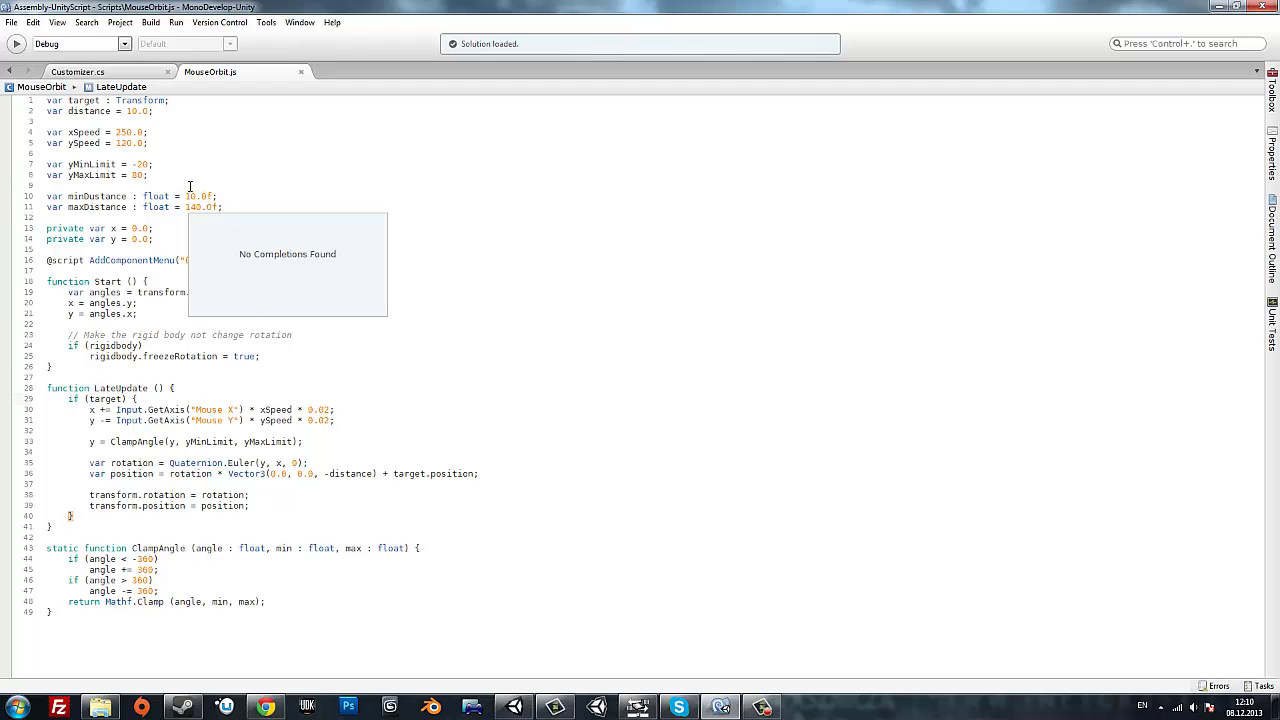
Inside the if (target) block, add an if/else on the scroll-wheel axis being greater than 0.
left_click(150, 398)
key("Return")
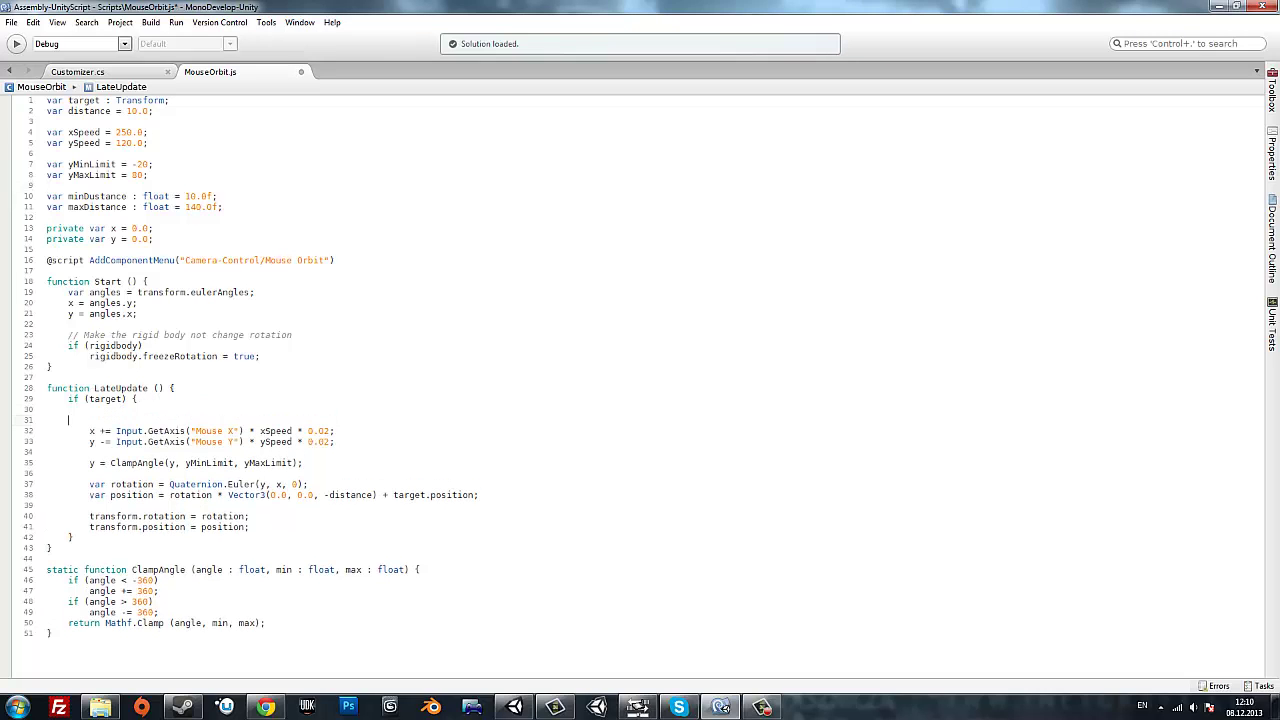
key("Return")
type("if")
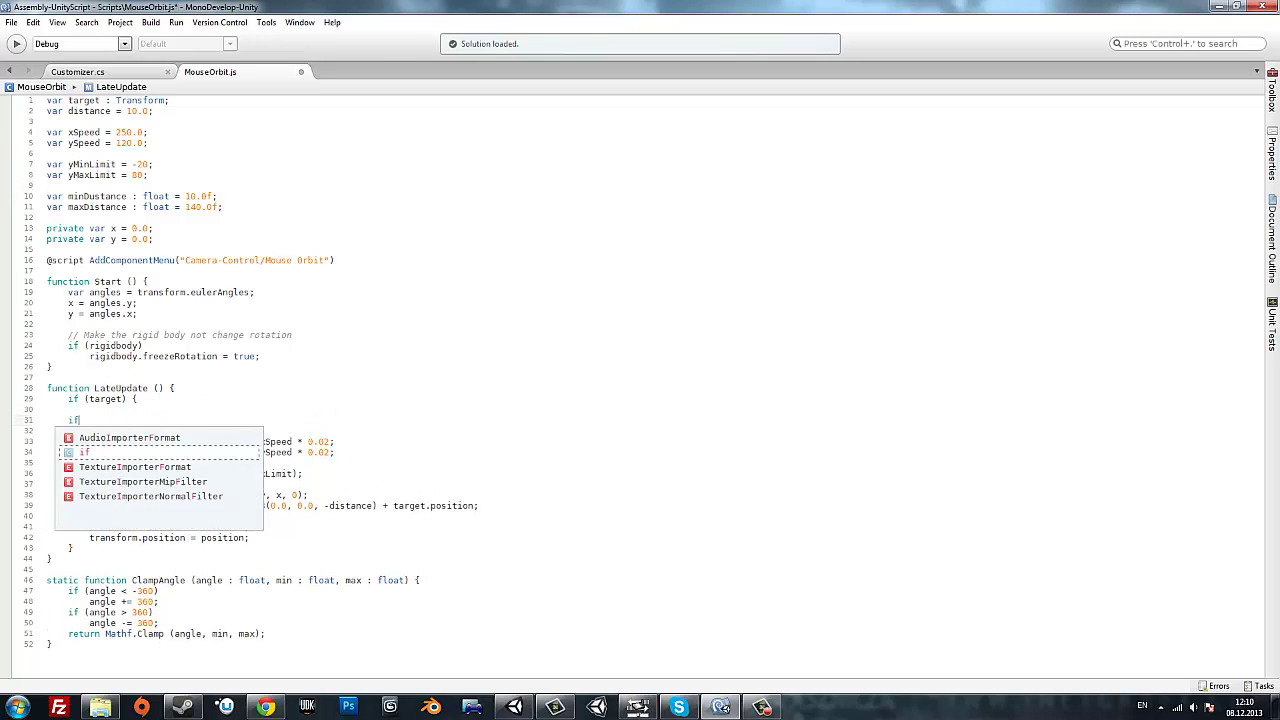
type("(Input")
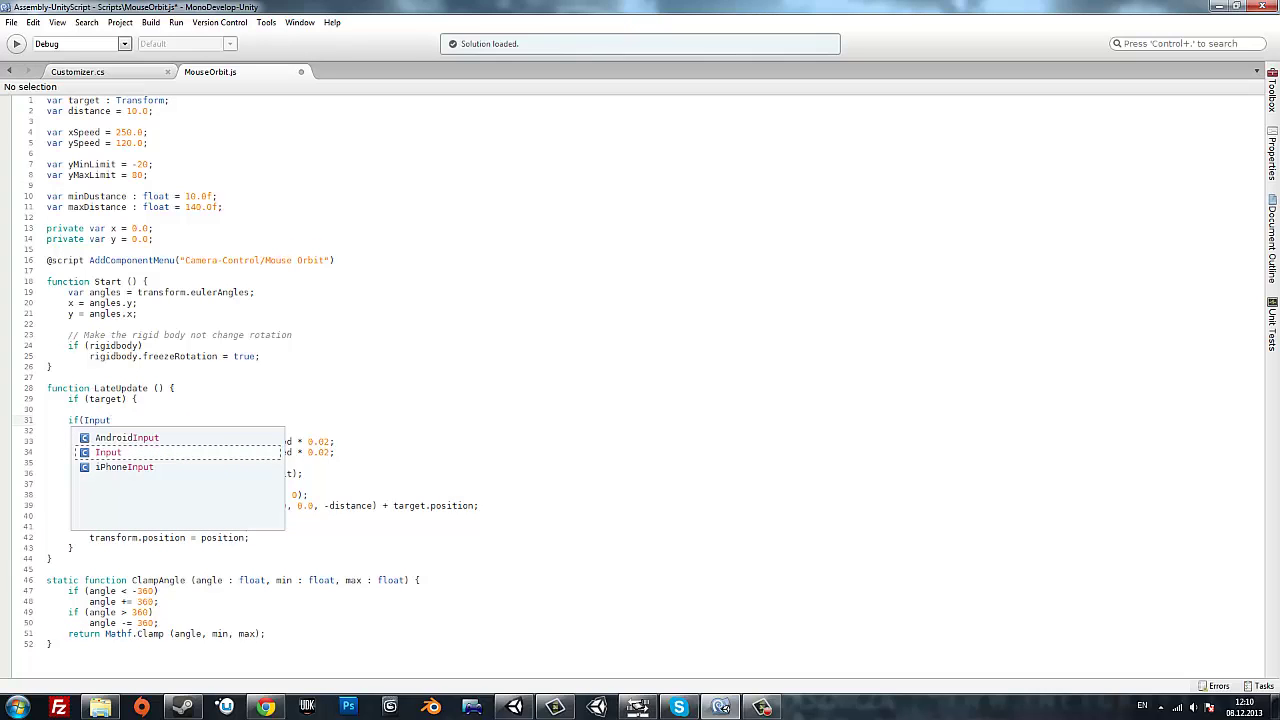
type(".")
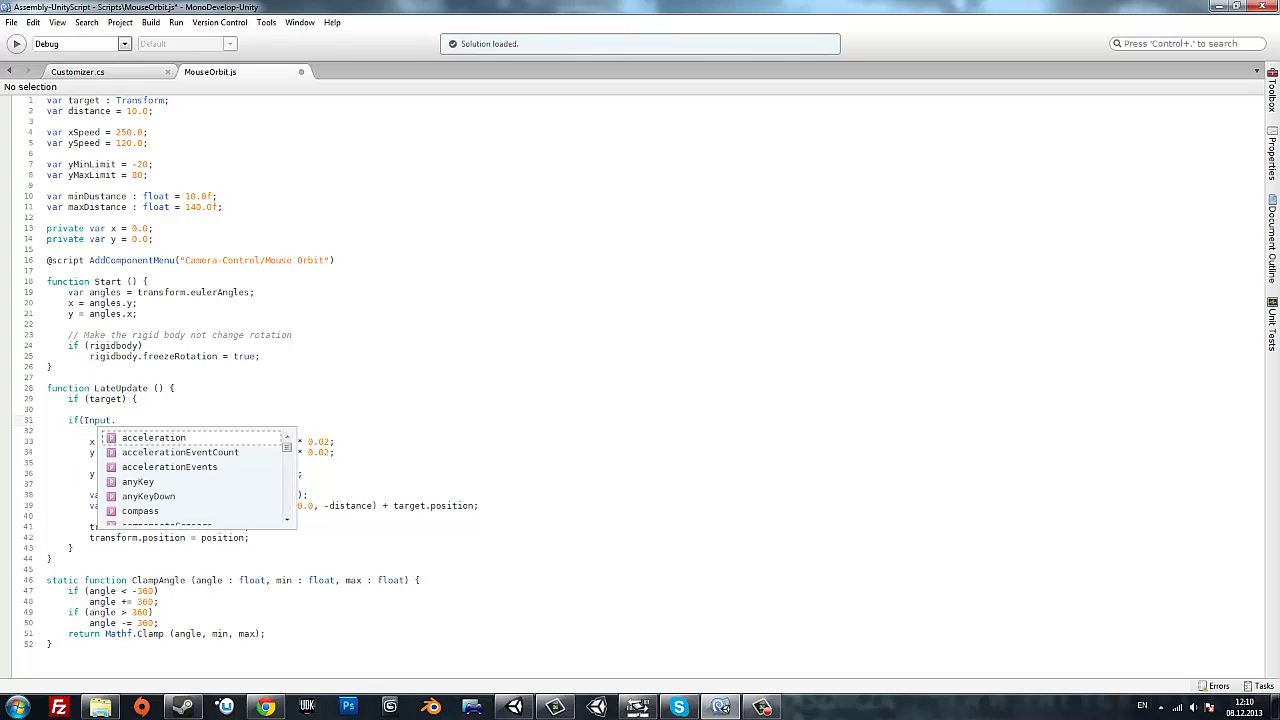
type("GetAxis(")
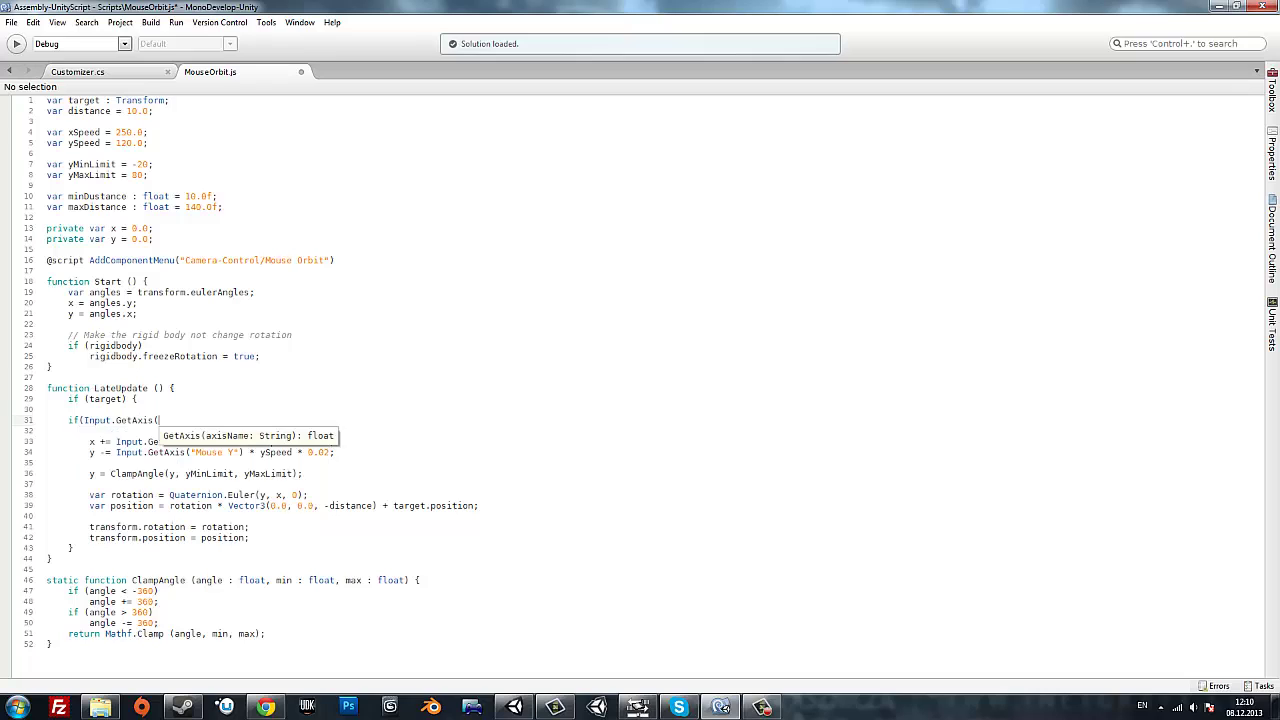
type("\"Mouse Scrol")
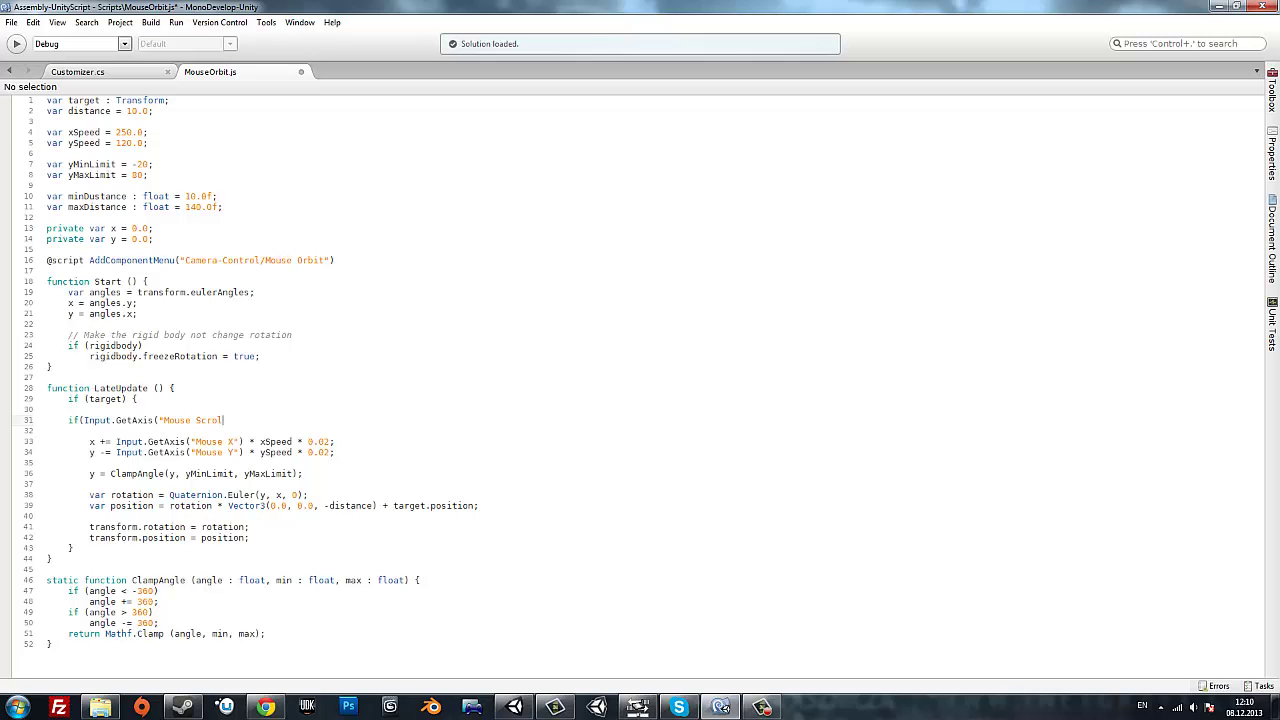
type("heel\"")
type(") >")
type(" 0) {")
key("Return")
key("Return")
type("}els")
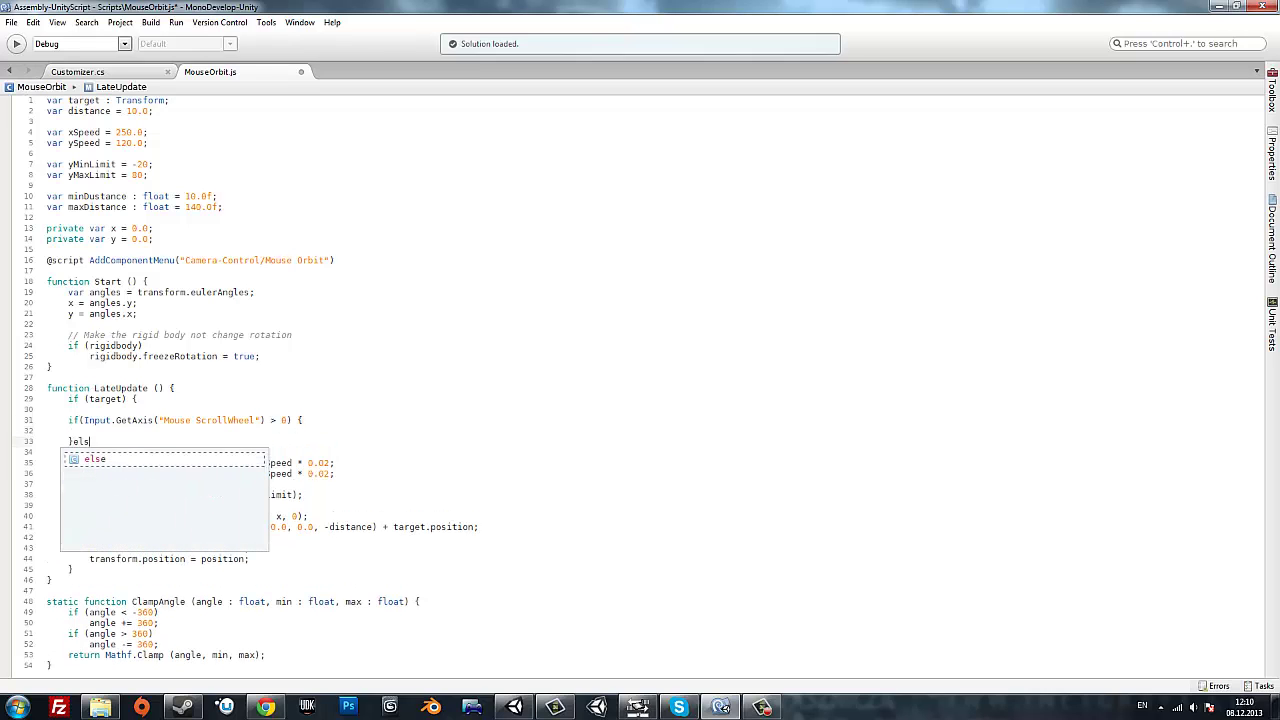
type("e{")
key("Return")
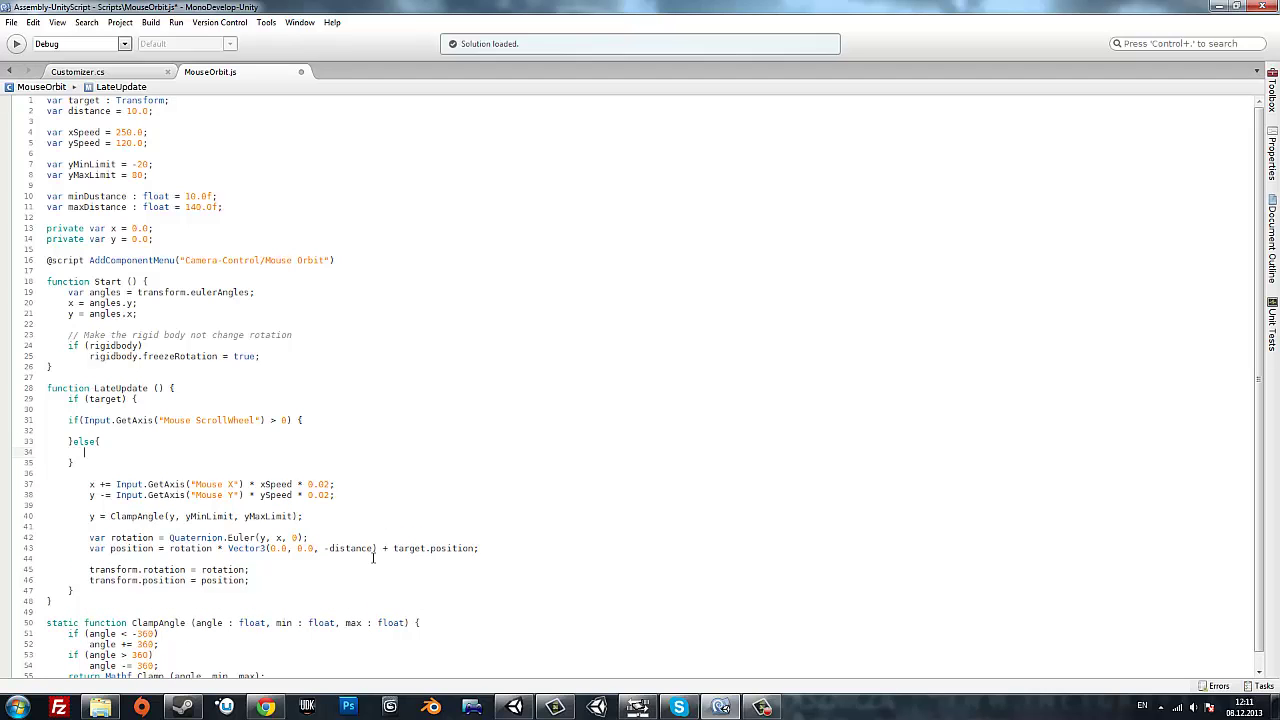
type("d")
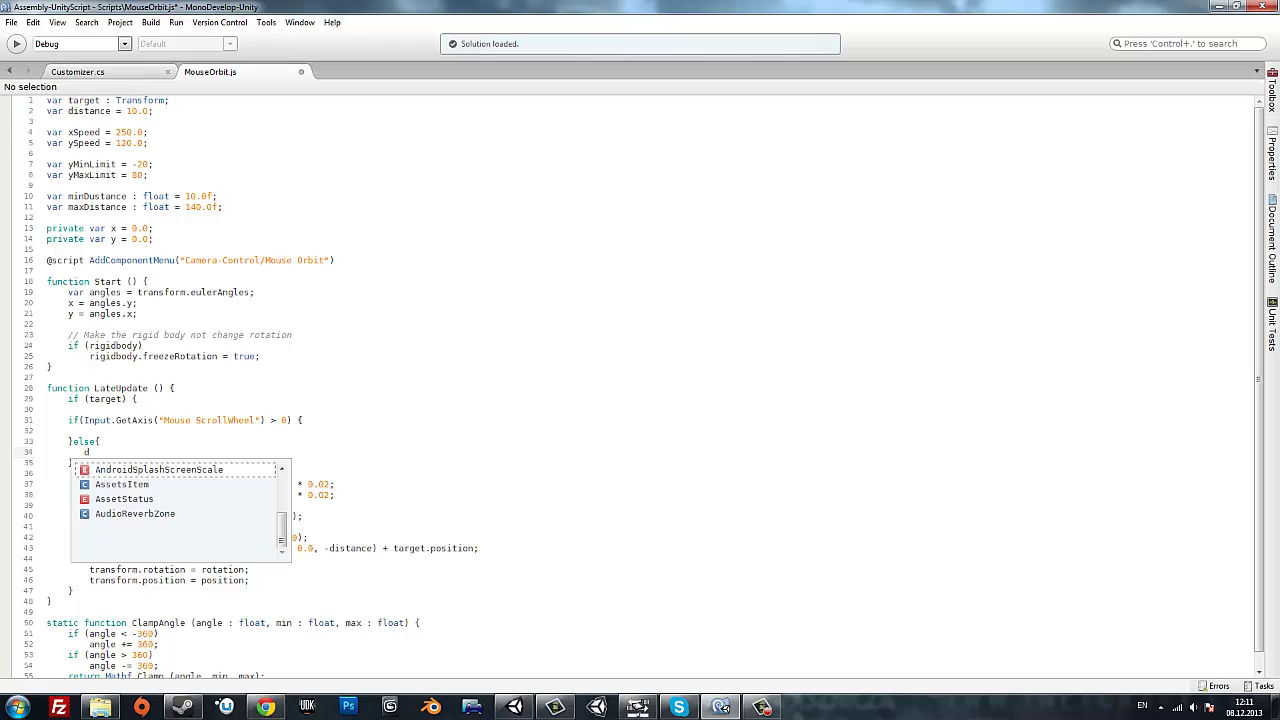
type("istance +=")
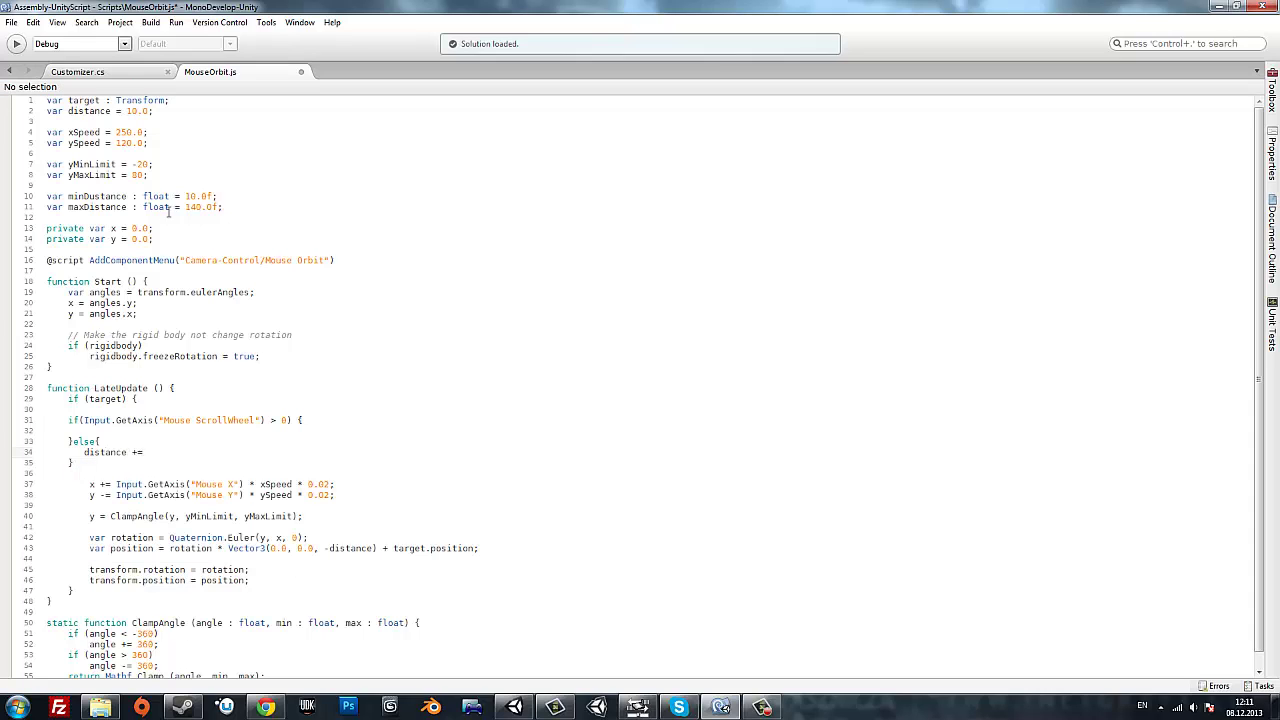
Declare 'var speed : float = 10.0f;' below the maxDistance declaration.
left_click(226, 207)
key("Return")
type("va")
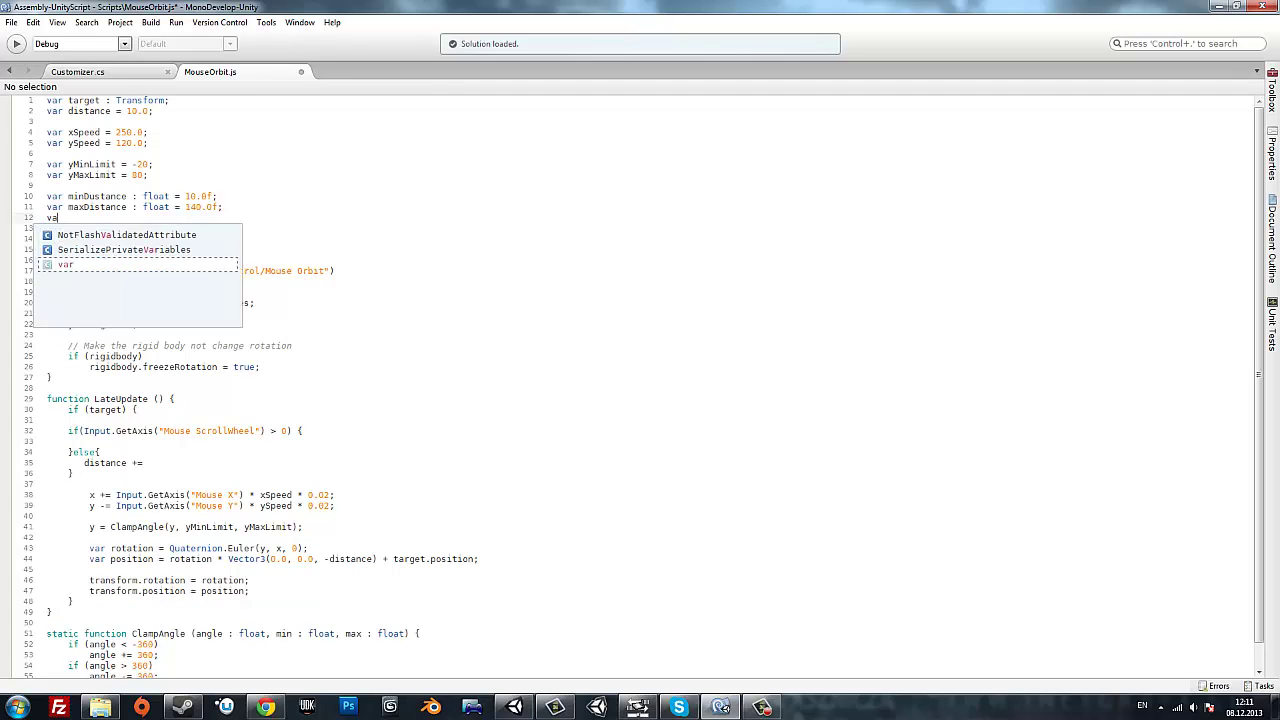
type("r speed : floa")
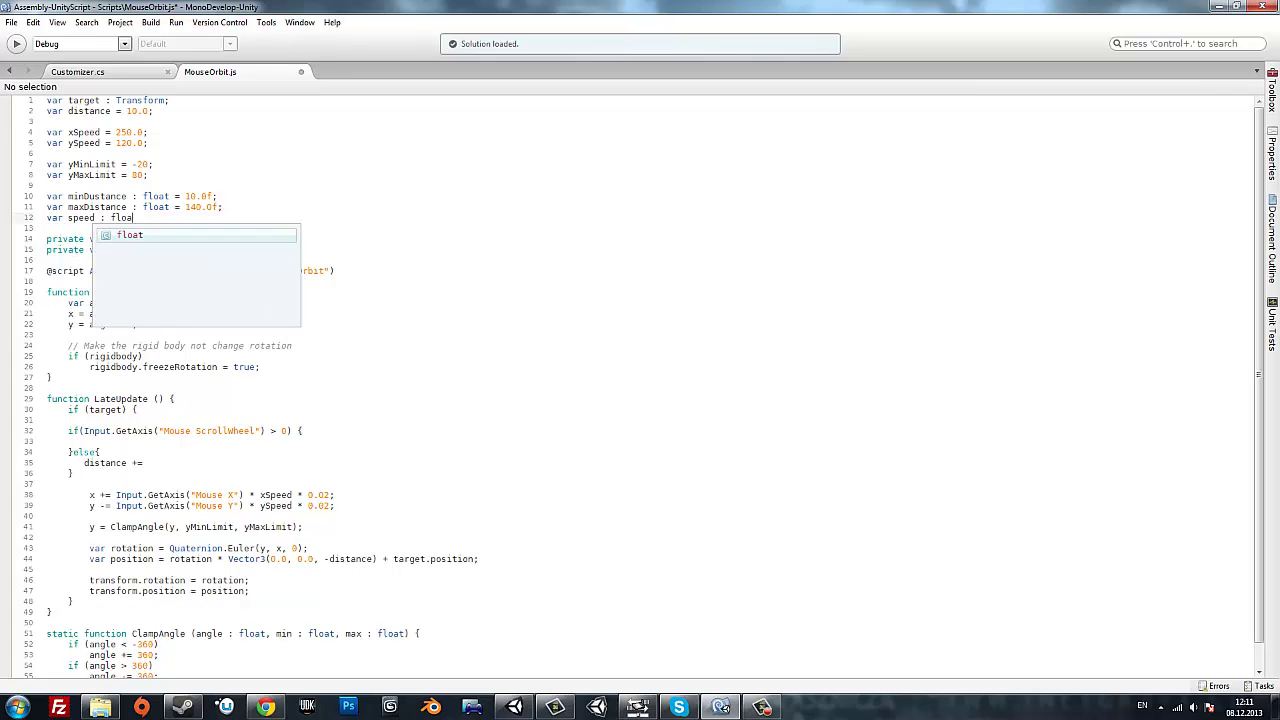
type("t = 5.0")
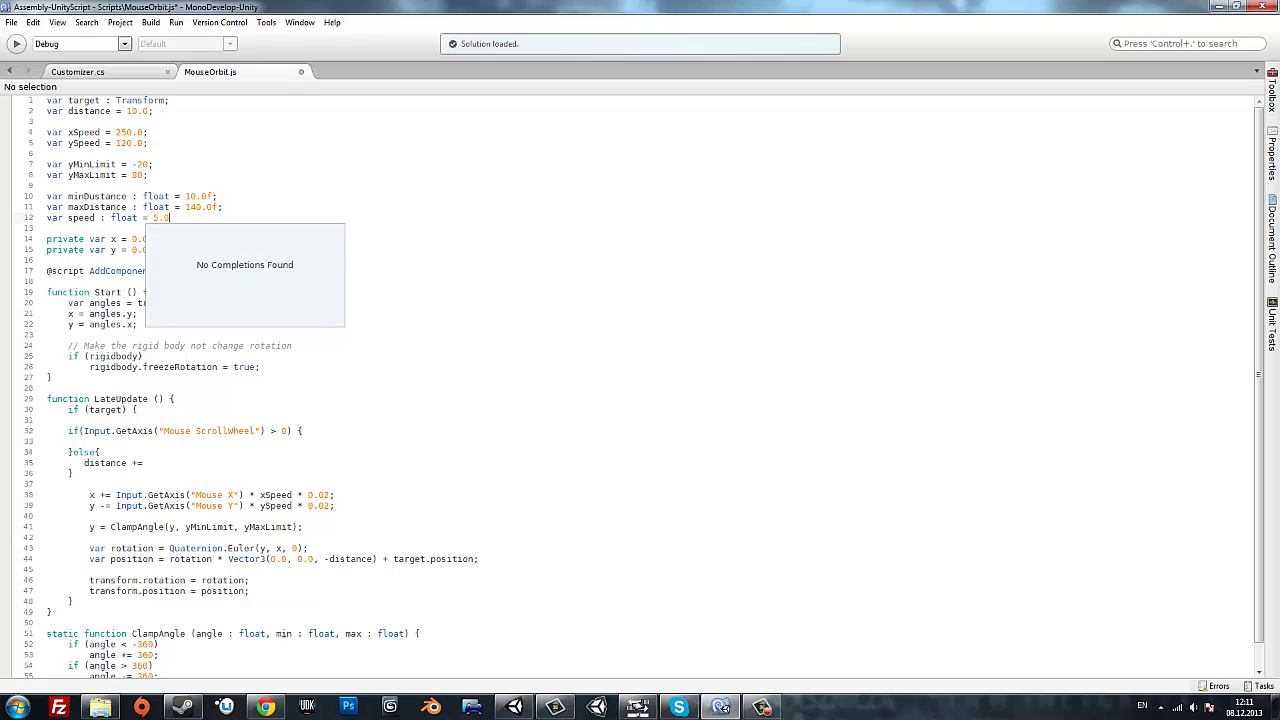
key("Escape")
type(".0f")
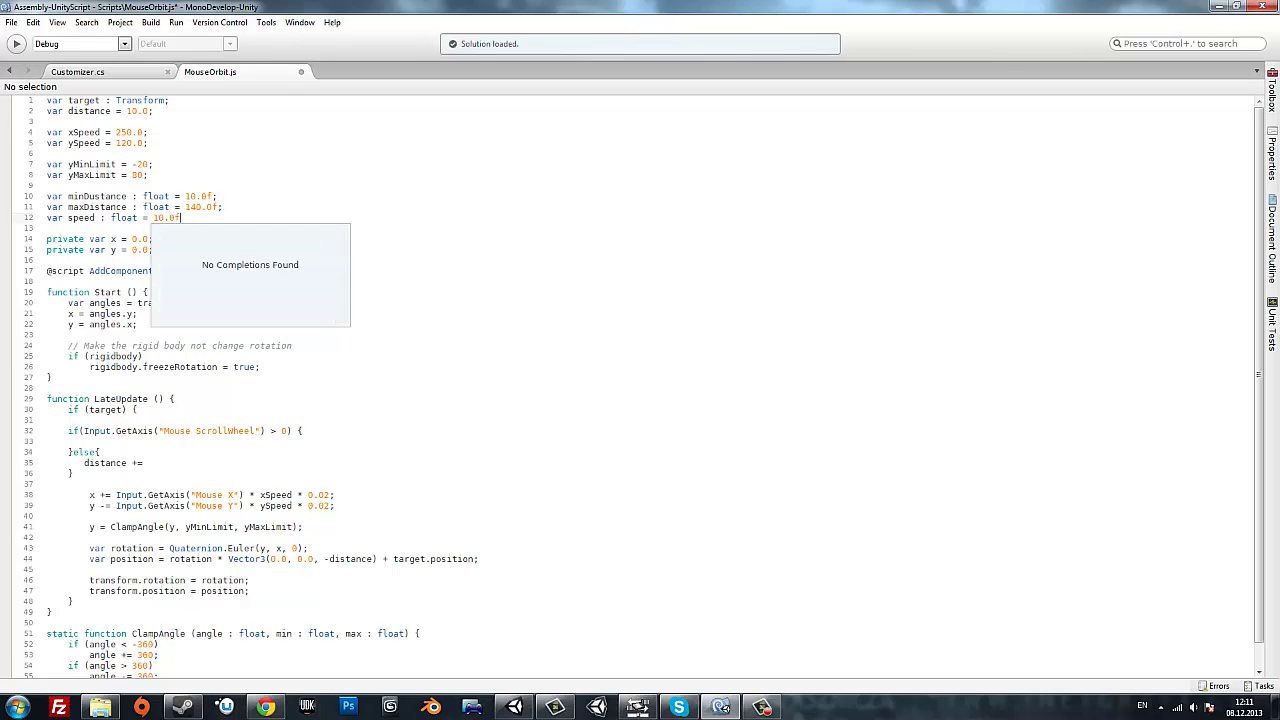
type(";")
Make the else branch subtract speed from distance and the scroll-up branch add speed to distance.
left_click(118, 453)
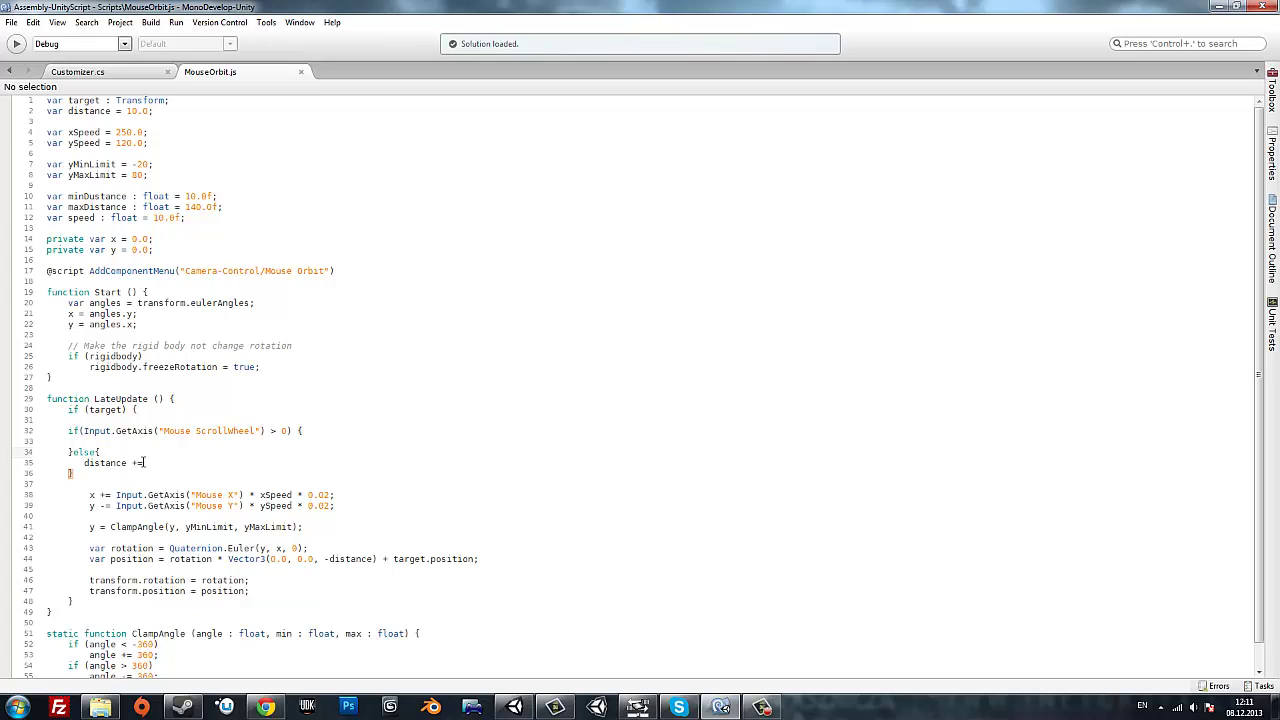
type(" speed;")
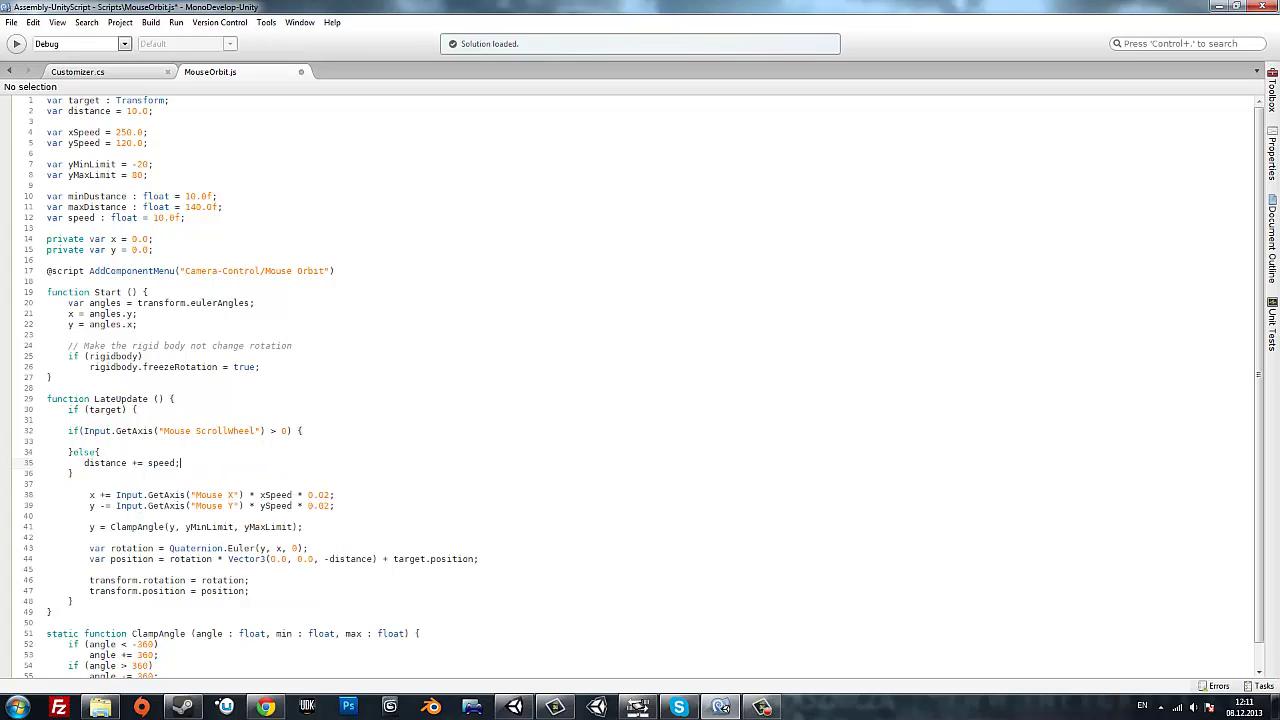
left_click(68, 441)
type("distance")
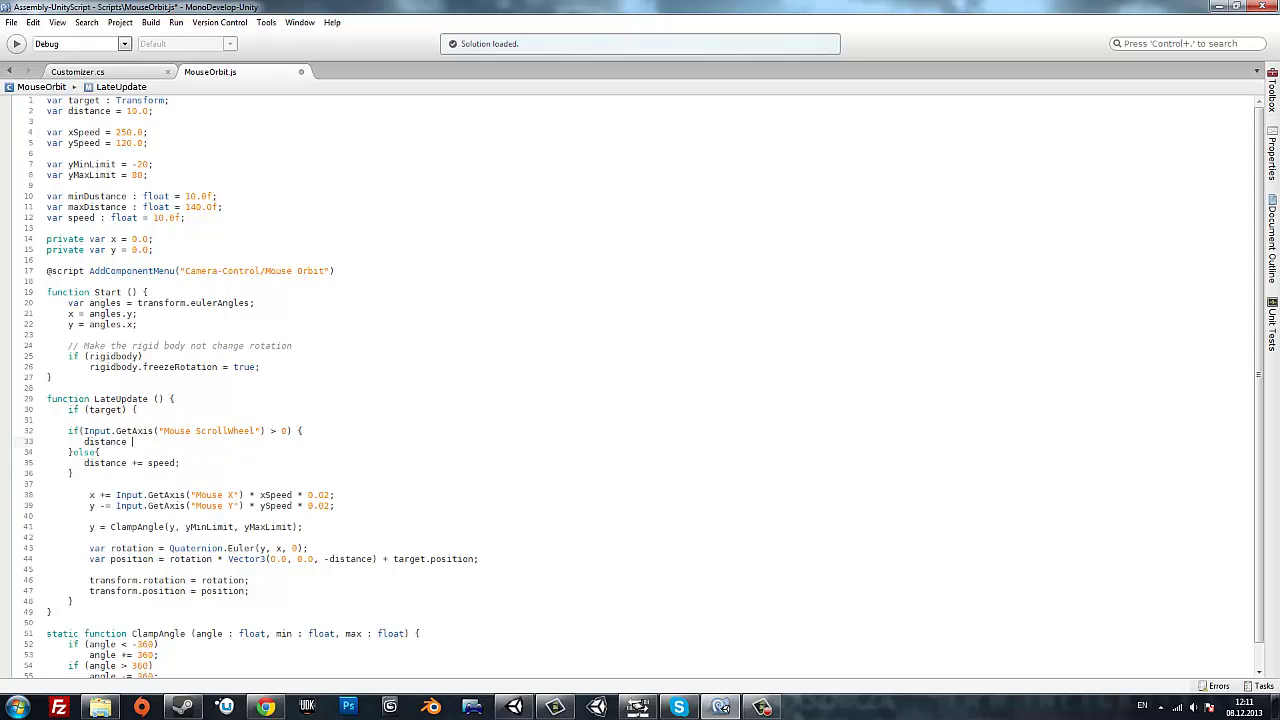
type(" += speed;")
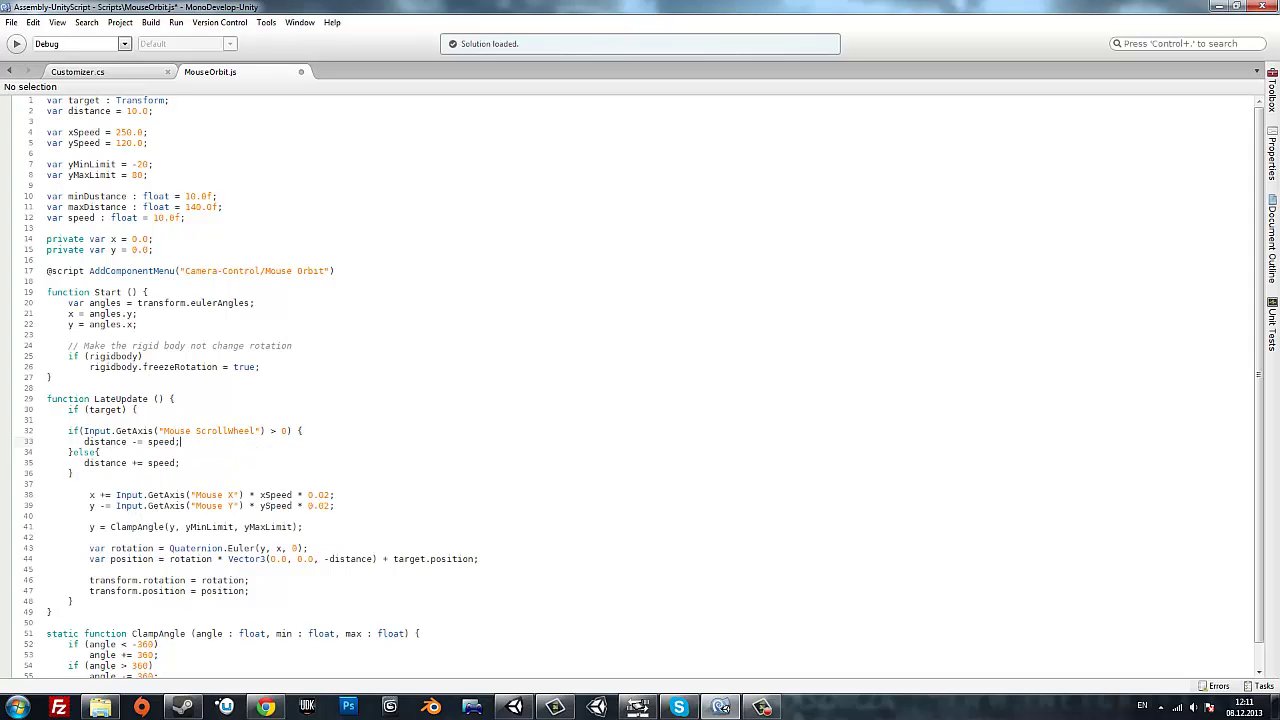
left_click(1217, 6)
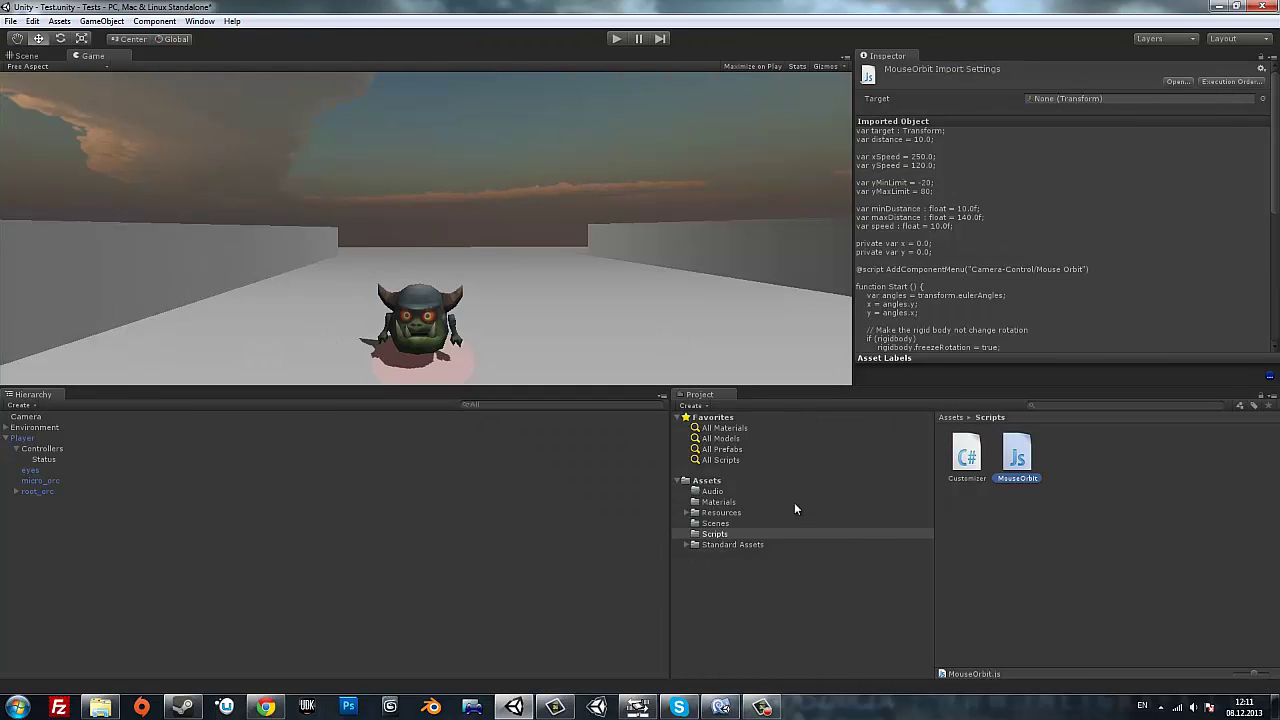
Attach MouseOrbit to the Camera and set Player as its Target.
mouse_move(1010, 458)
left_mouse_down()
mouse_move(18, 468)
mouse_move(23, 477)
mouse_move(26, 416)
left_mouse_up()
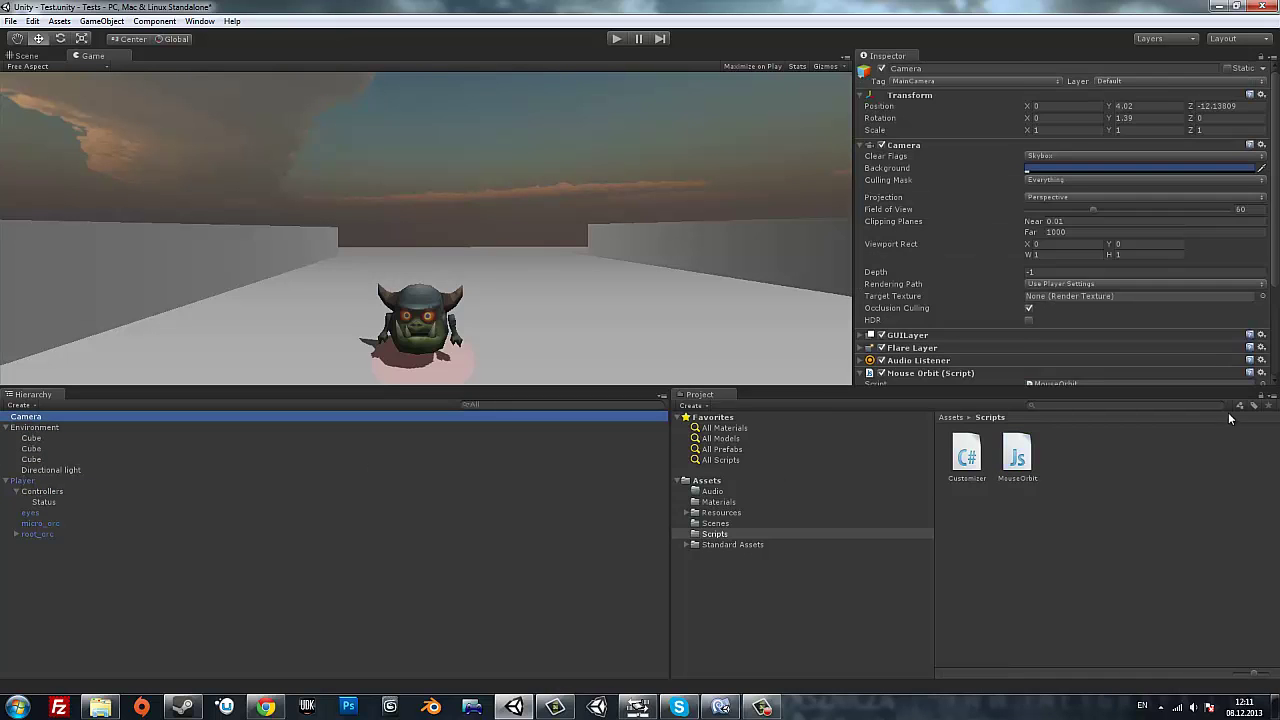
left_click_drag(1094, 389, 1094, 485)
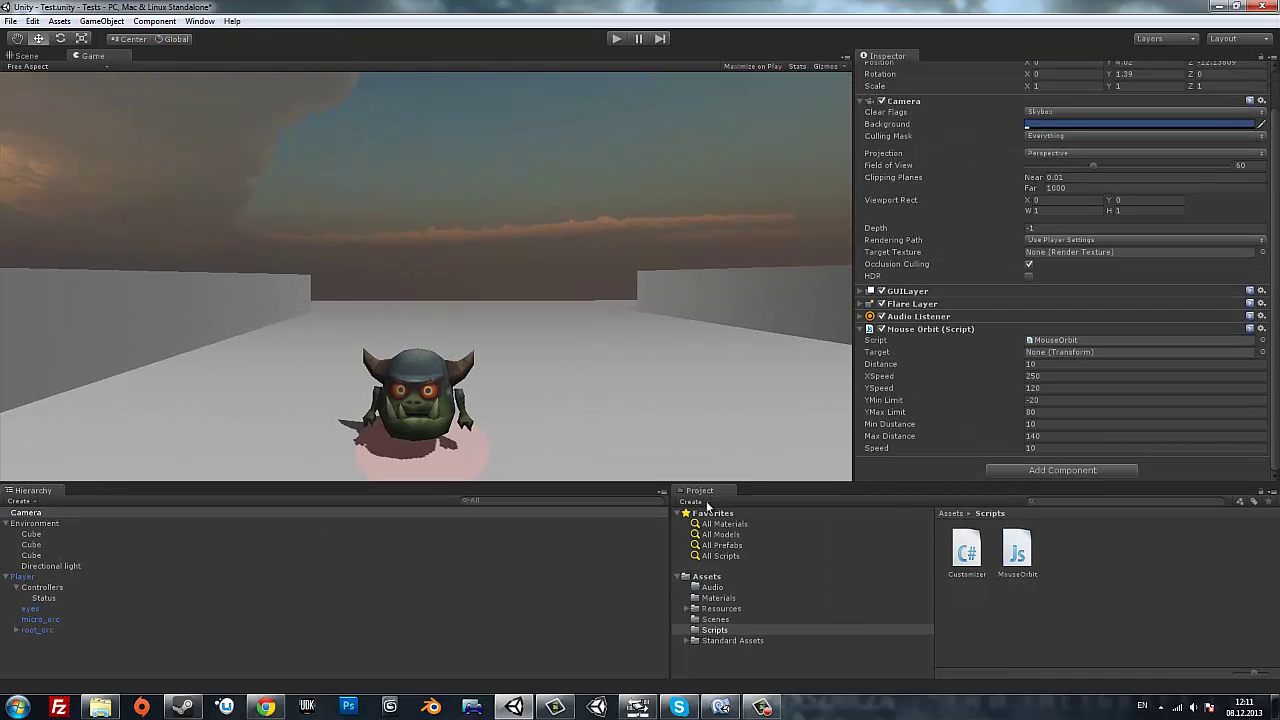
left_click_drag(22, 577, 1046, 354)
Play-test the scroll zoom, watching distance overshoot past 3000, then stop play mode.
left_click(617, 39)
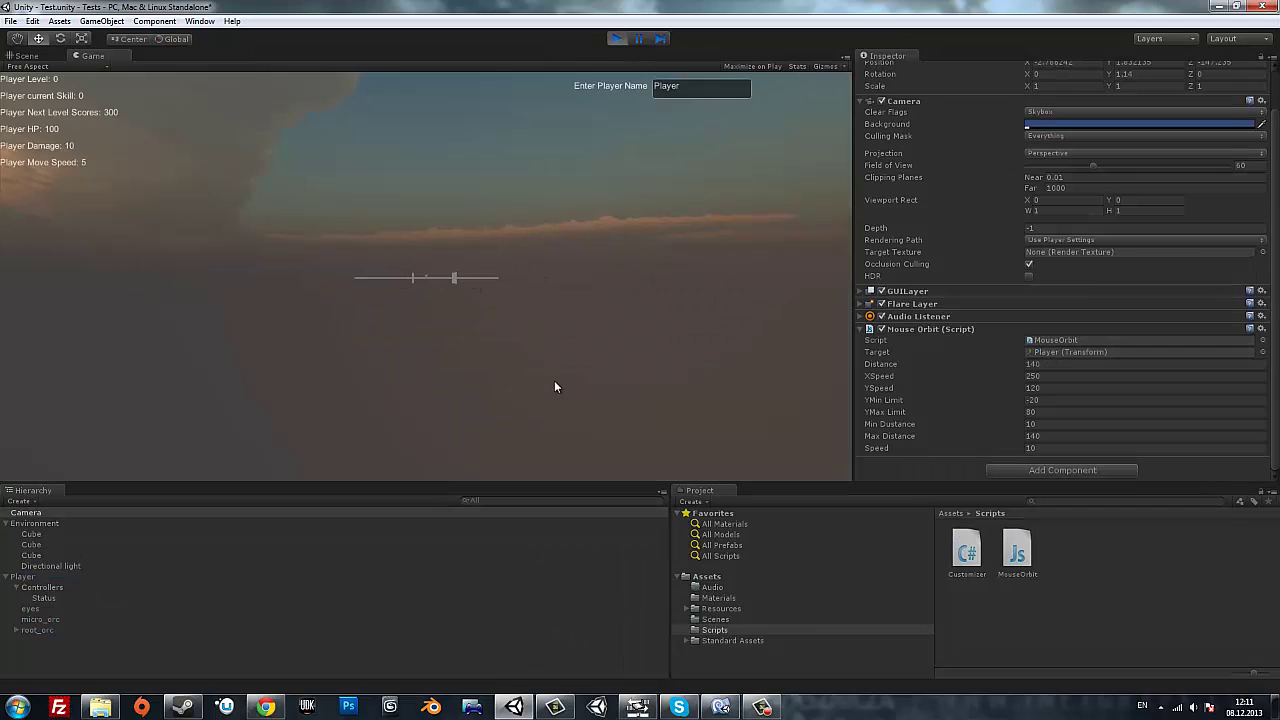
scroll(508, 366, "down", 3)
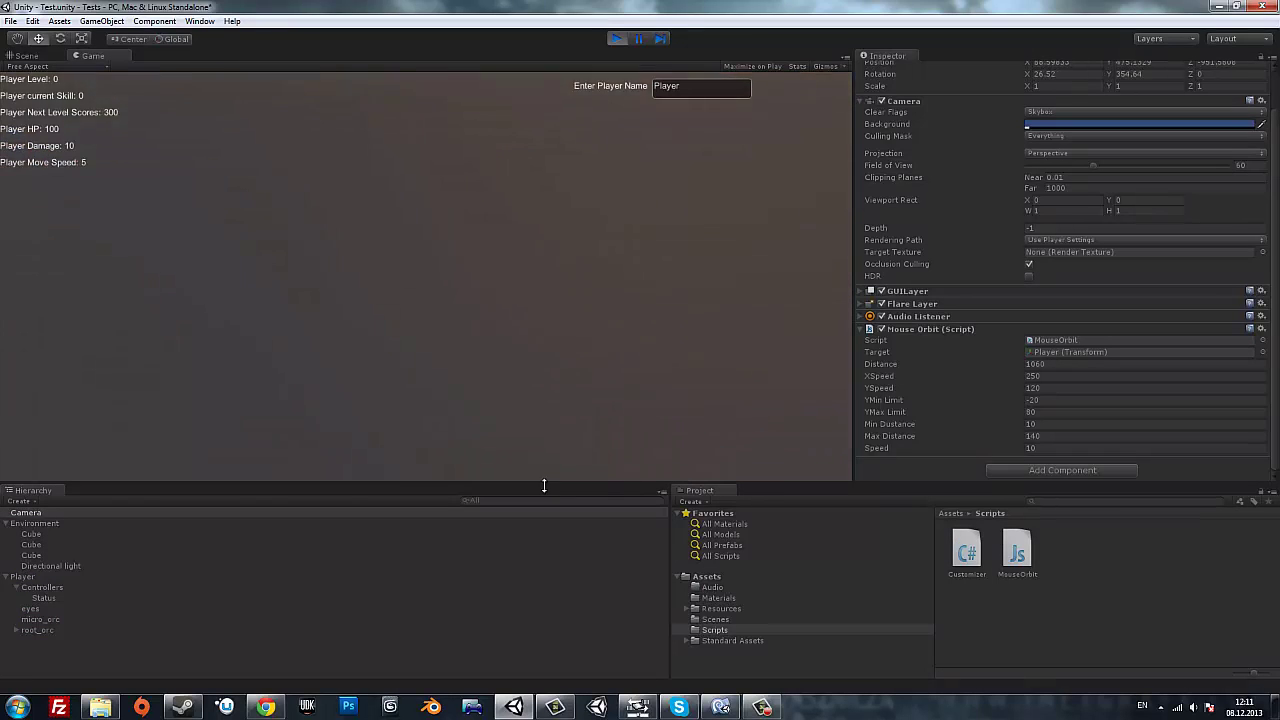
scroll(579, 360, "down", 3)
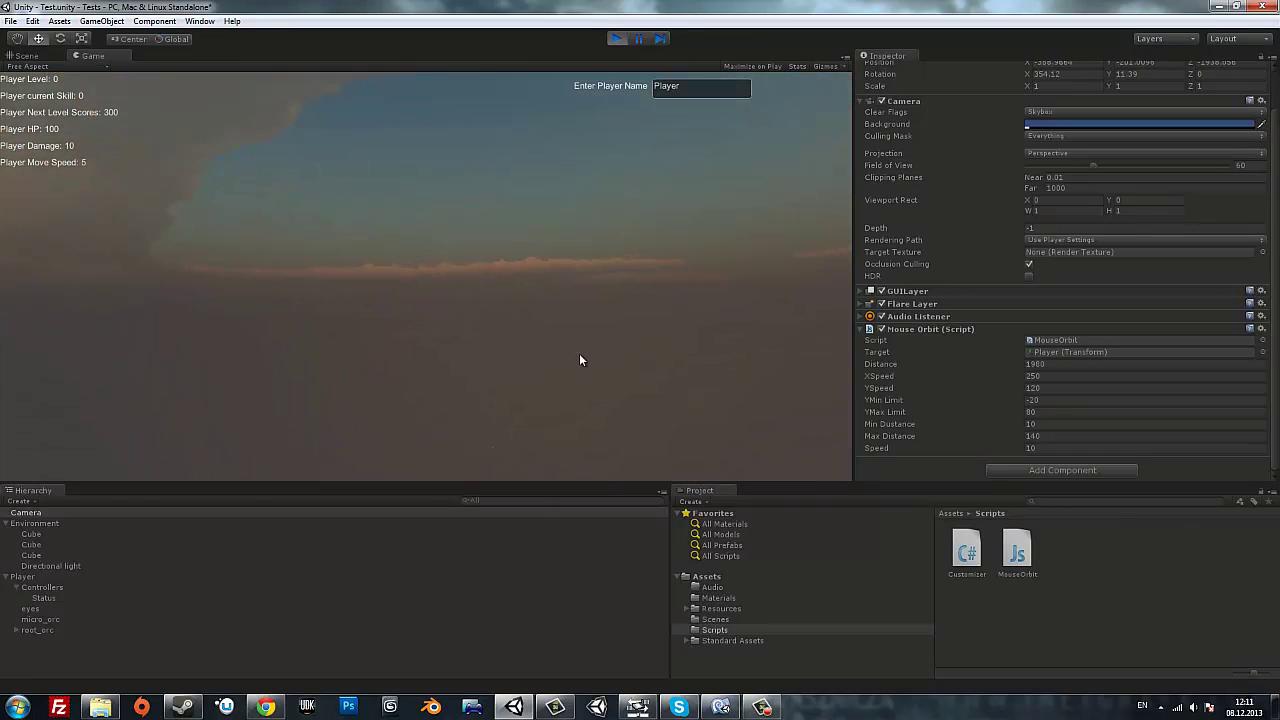
scroll(579, 360, "down", 3)
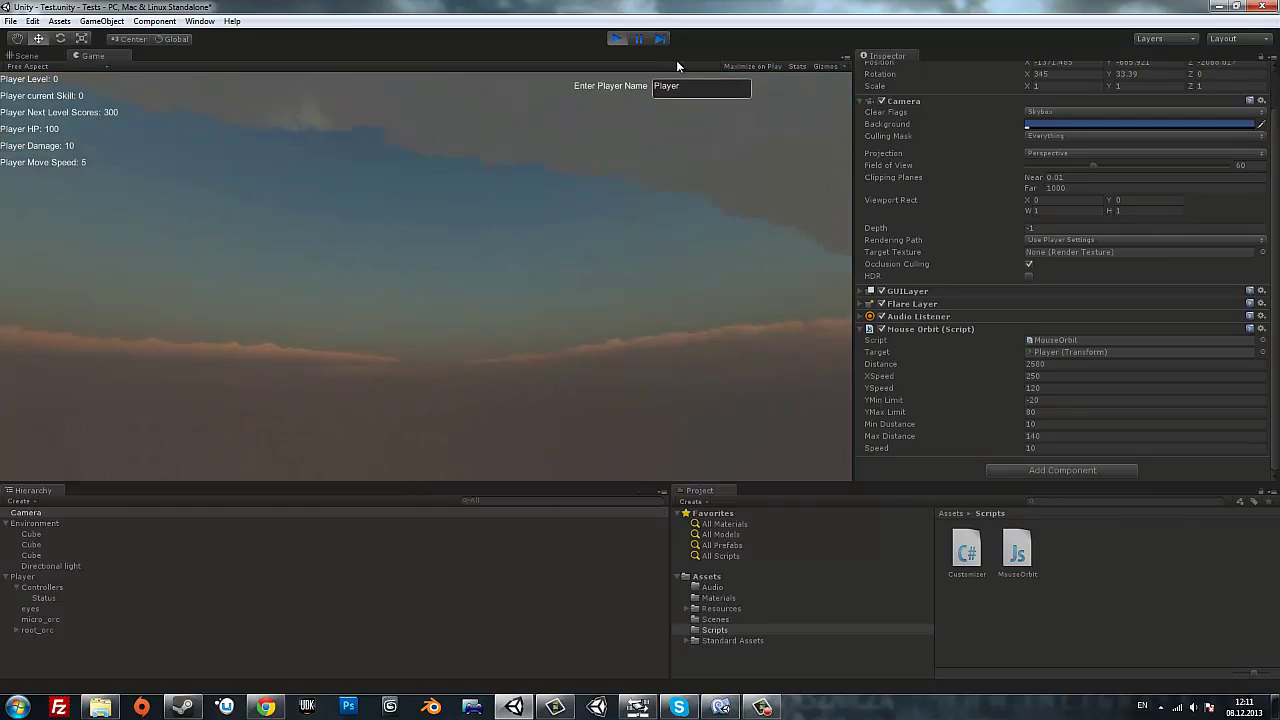
left_click(613, 38)
left_click(720, 706)
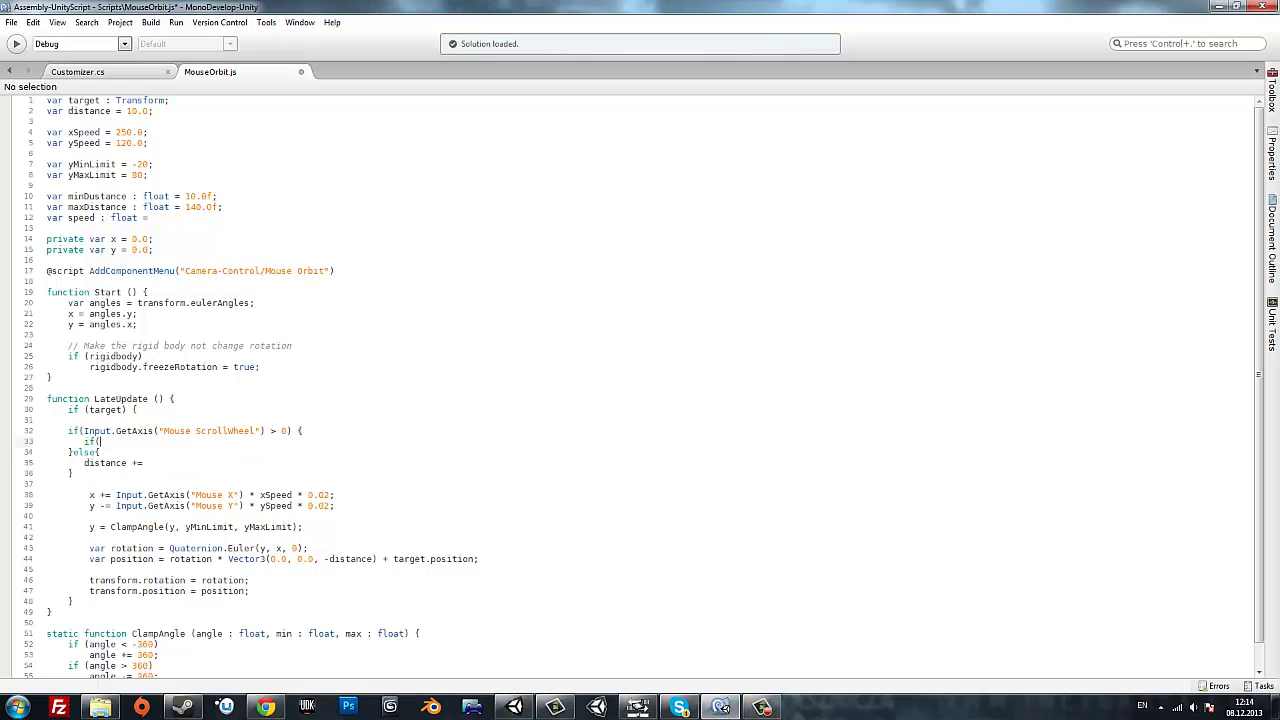
Wrap the scroll-up 'distance += speed;' in 'if (distance < maxDistance)'.
type("distanc")
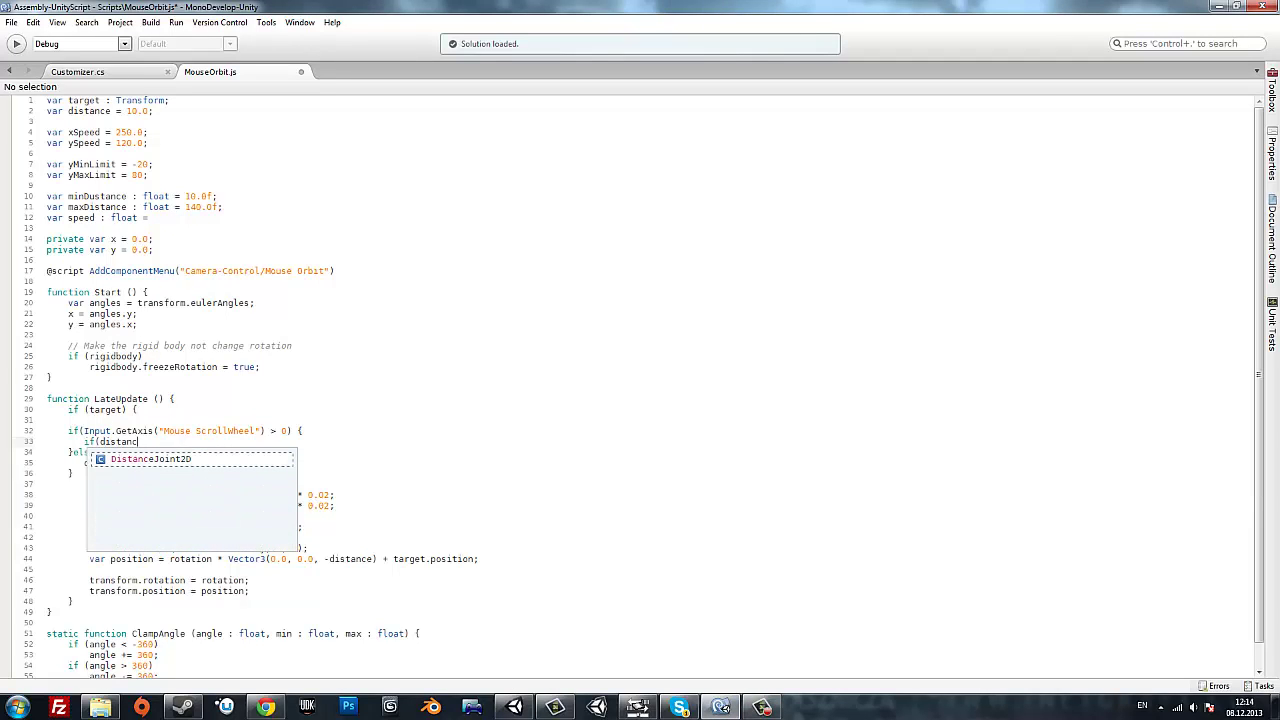
type("e > ")
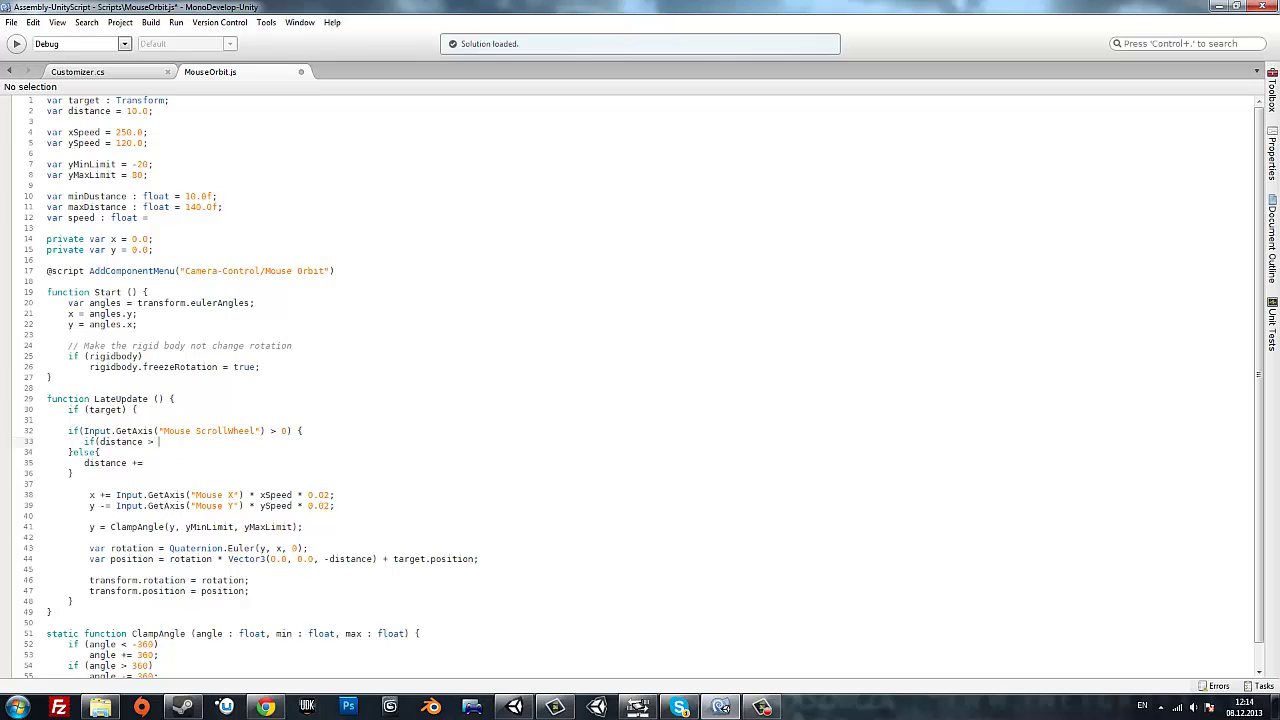
type(" < maxD")
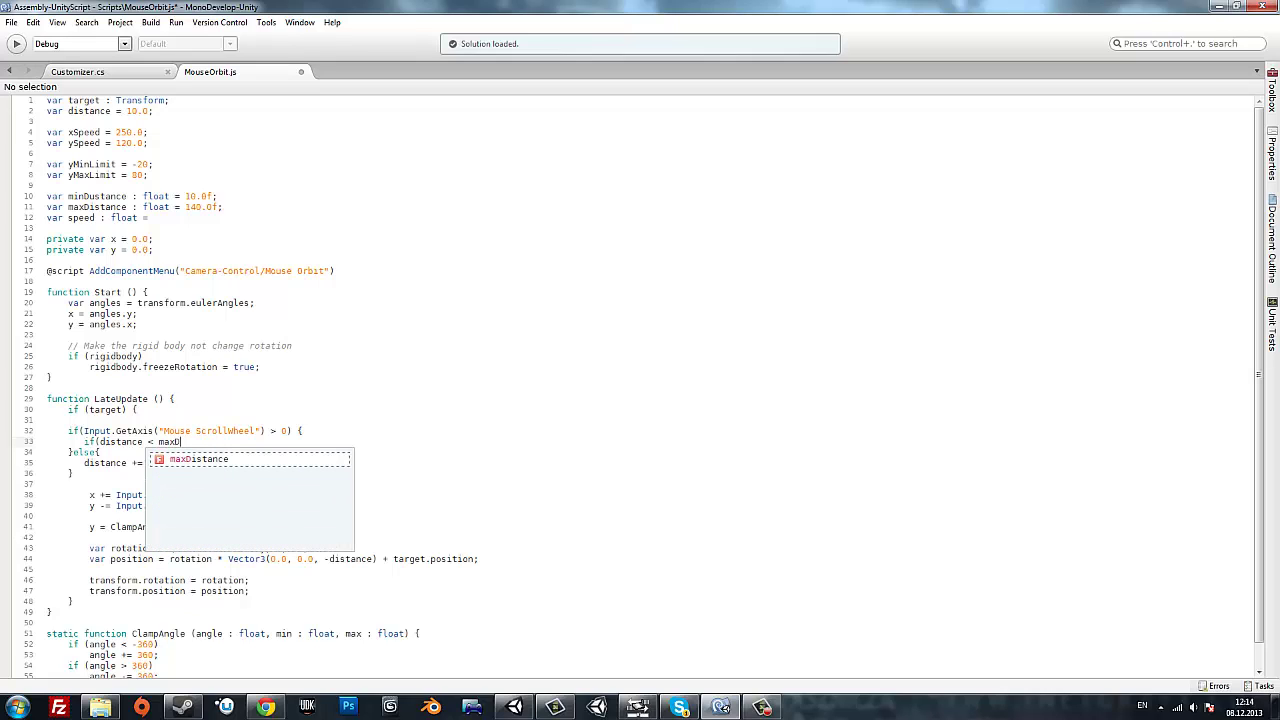
type("is")
key("Return")
type(") {")
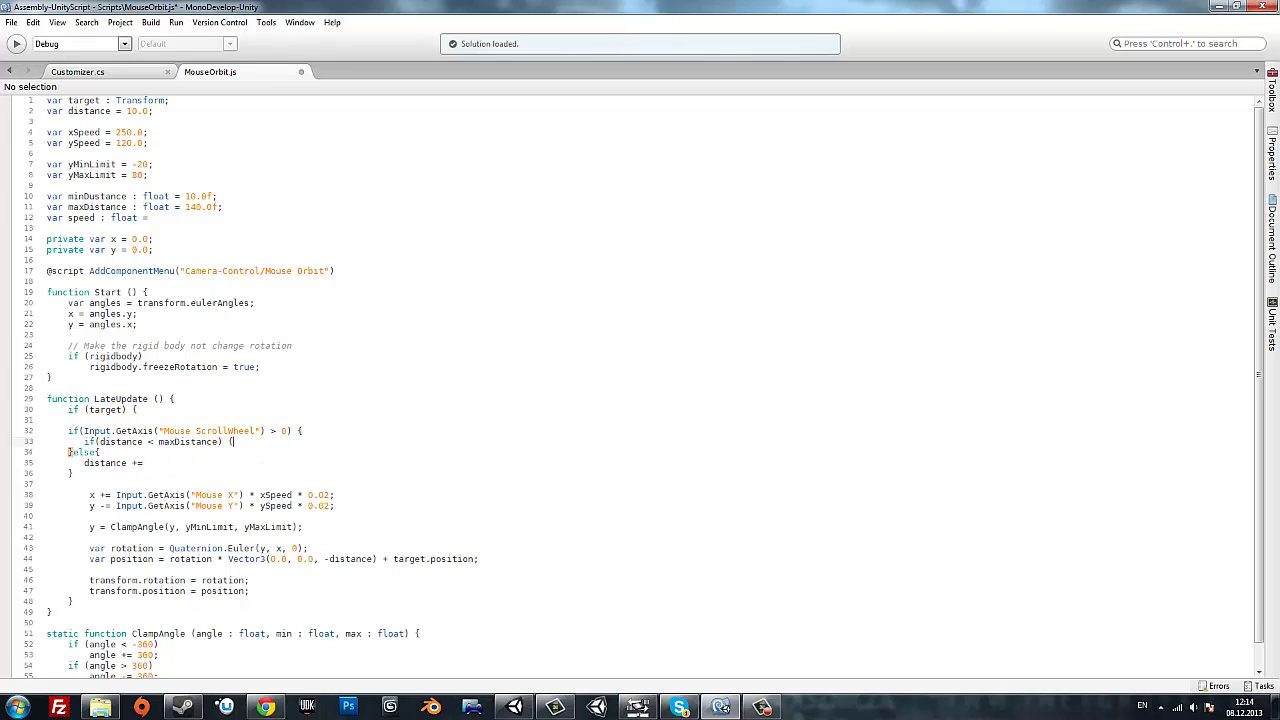
key("Return")
type("di")
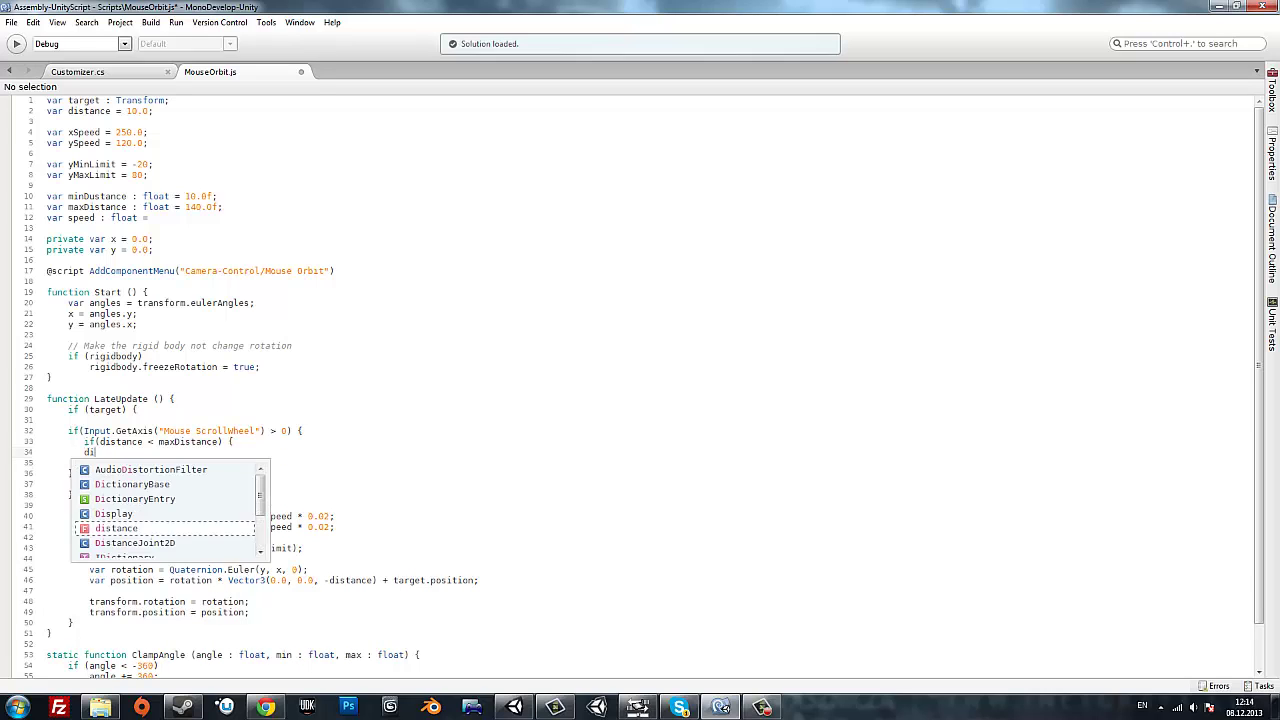
type("stance += ")
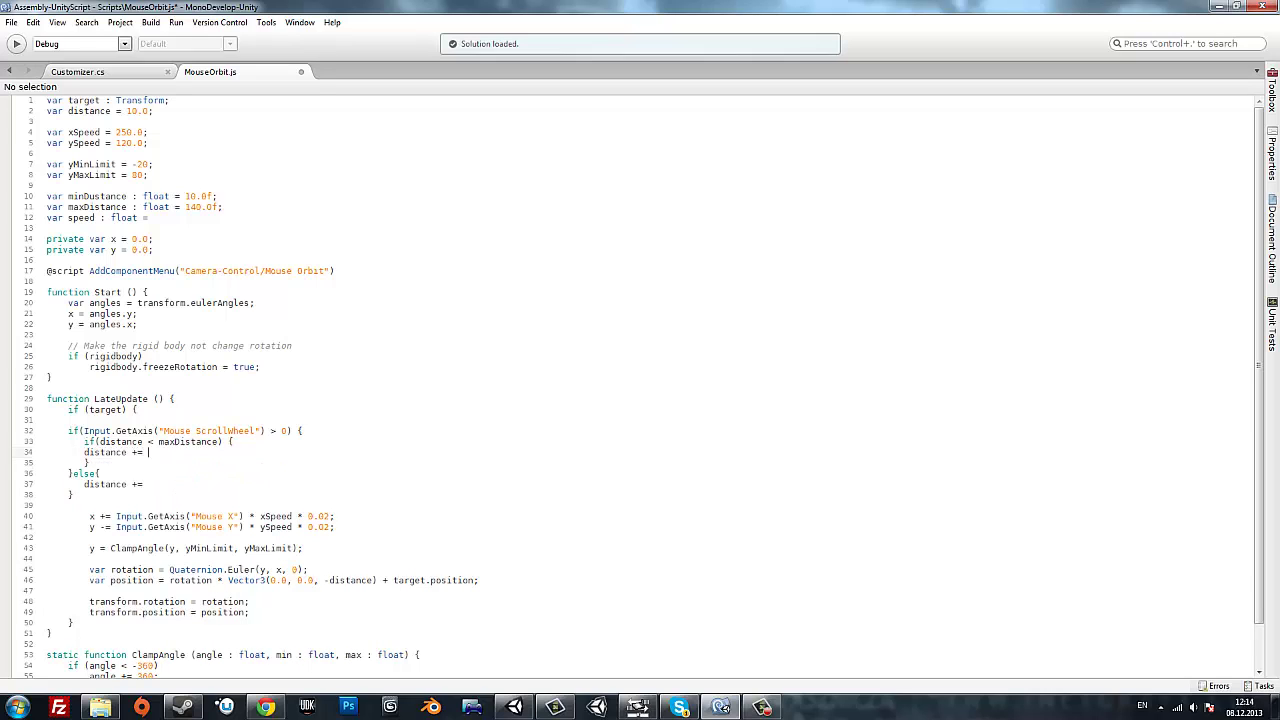
type("speed;")
key("Down")
key("Down")
Replace the else branch with a copy that subtracts speed only while distance > minDistance.
left_click_drag(70, 473, 37, 433)
key("ctrl+c")
left_click_drag(73, 494, 74, 476)
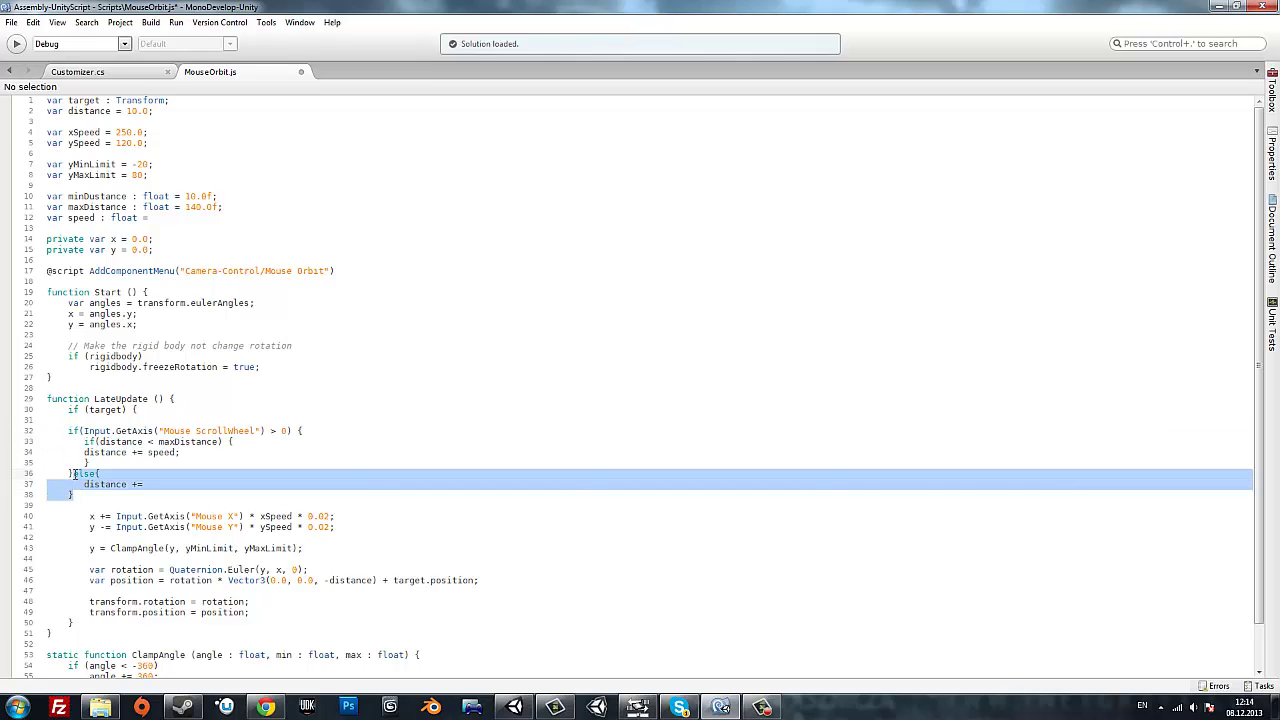
key("ctrl+v")
double_click(295, 497)
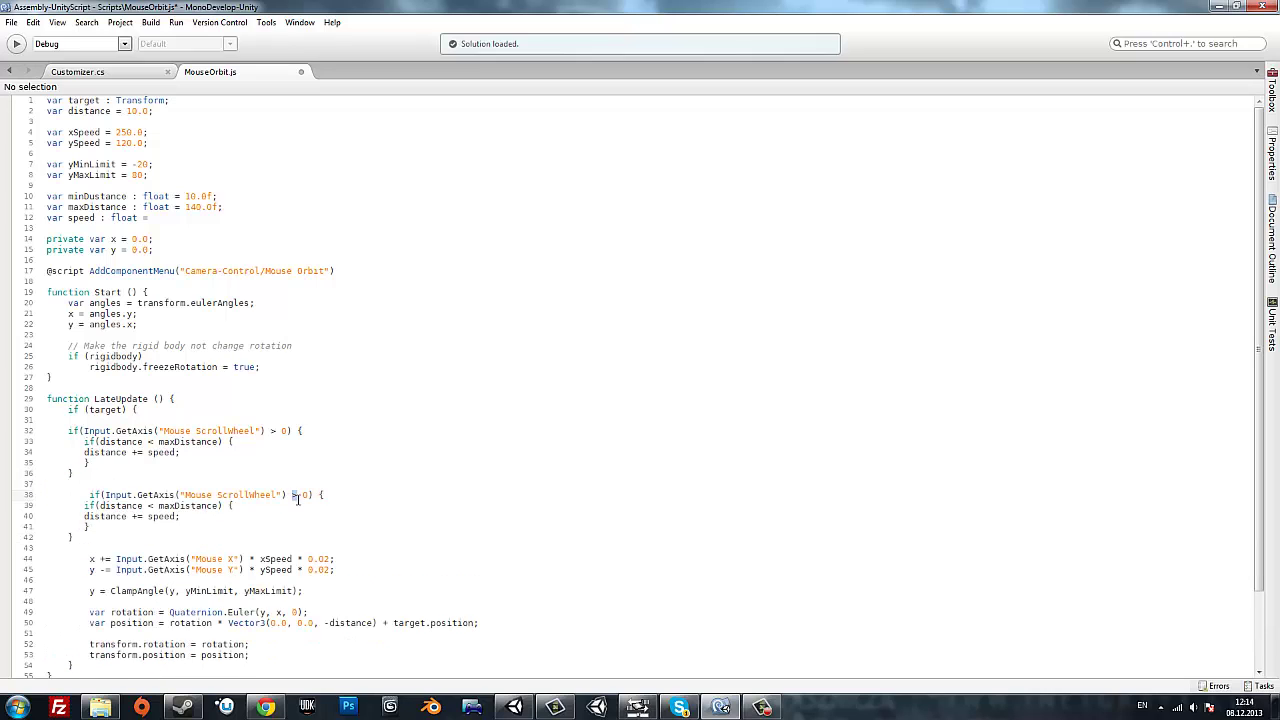
type("<")
double_click(139, 518)
type("-")
left_click_drag(149, 505, 222, 505)
type("> ")
type("m")
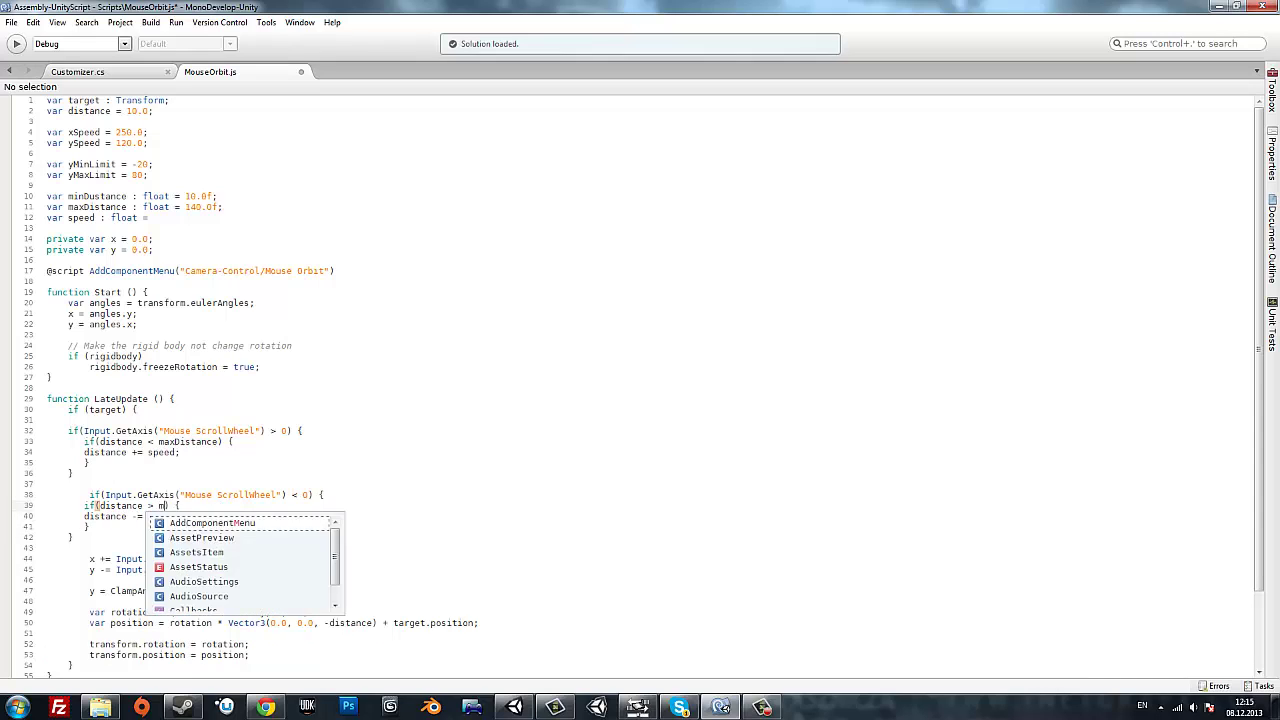
type("in")
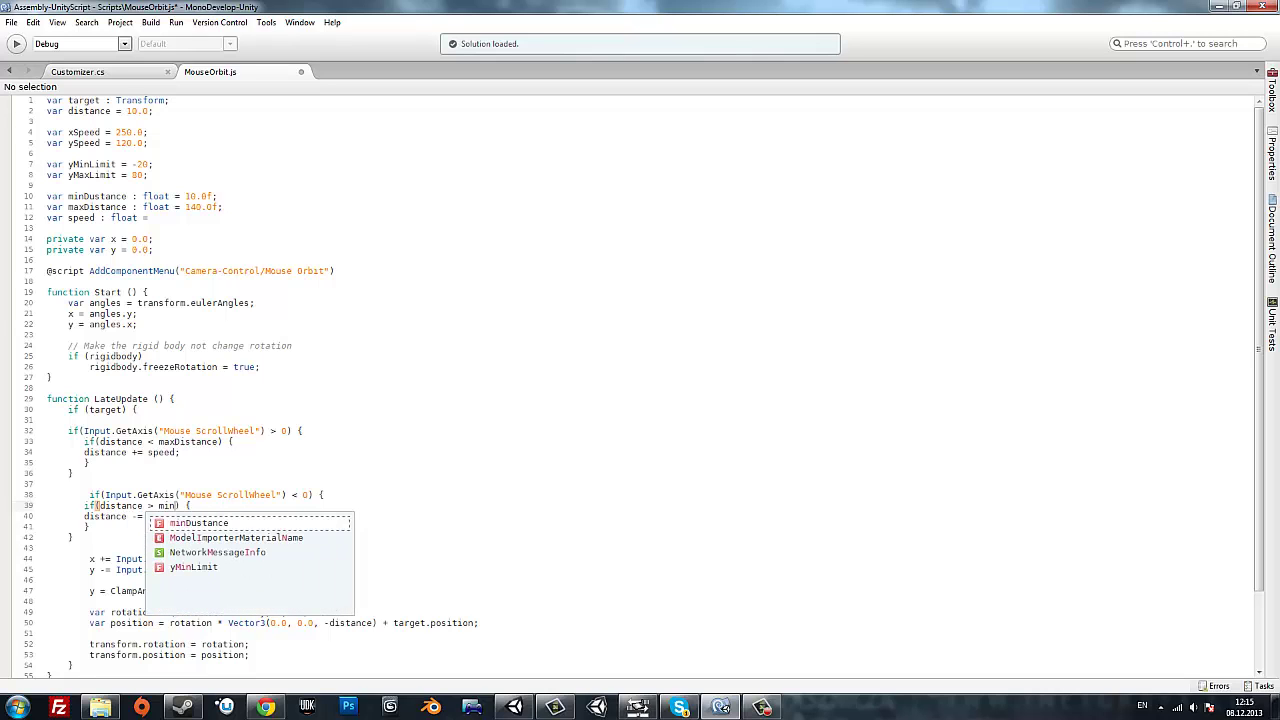
type("Distance")
key("Return")
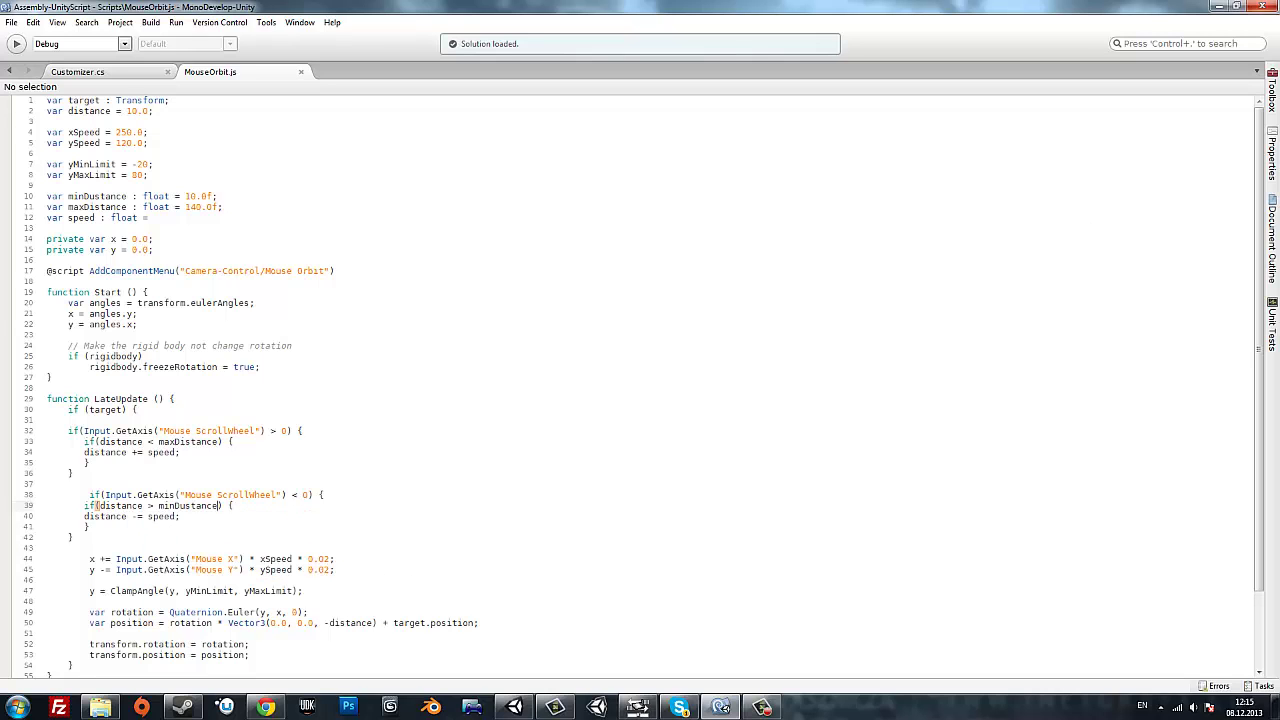
Check Unity's compile errors and give the speed declaration a default of 5.0f.
left_click(1218, 6)
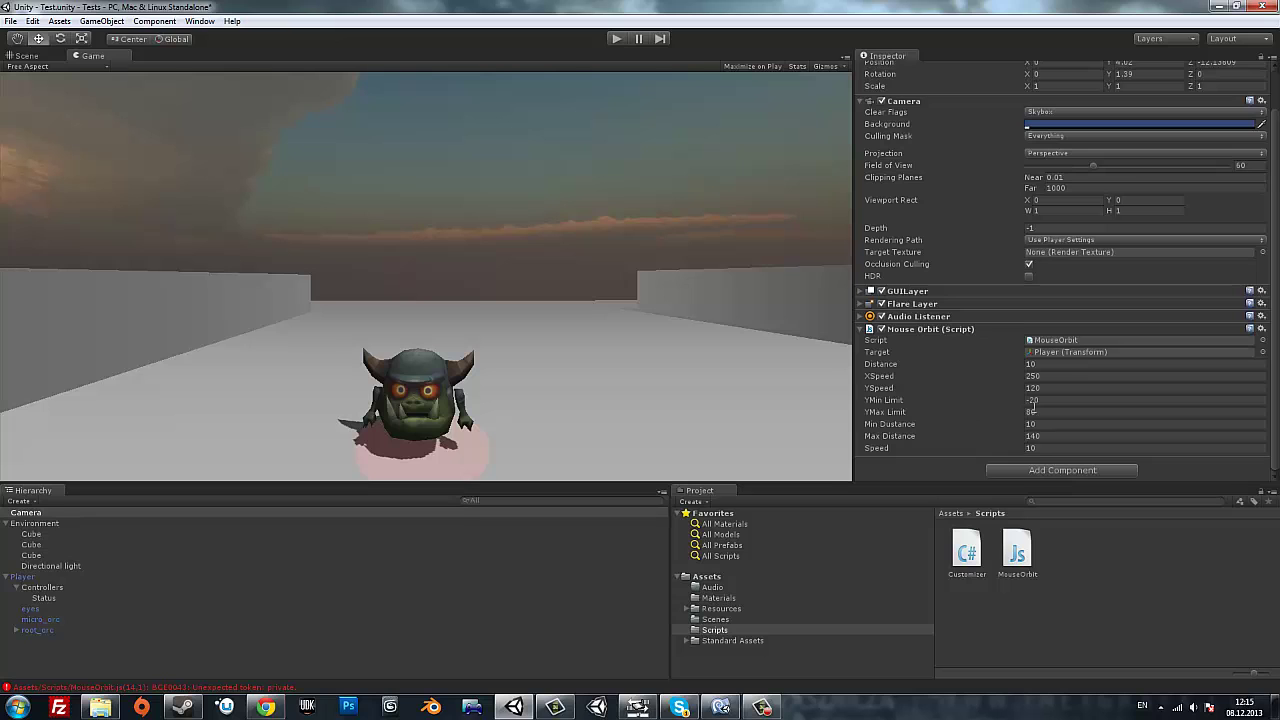
left_click(222, 687)
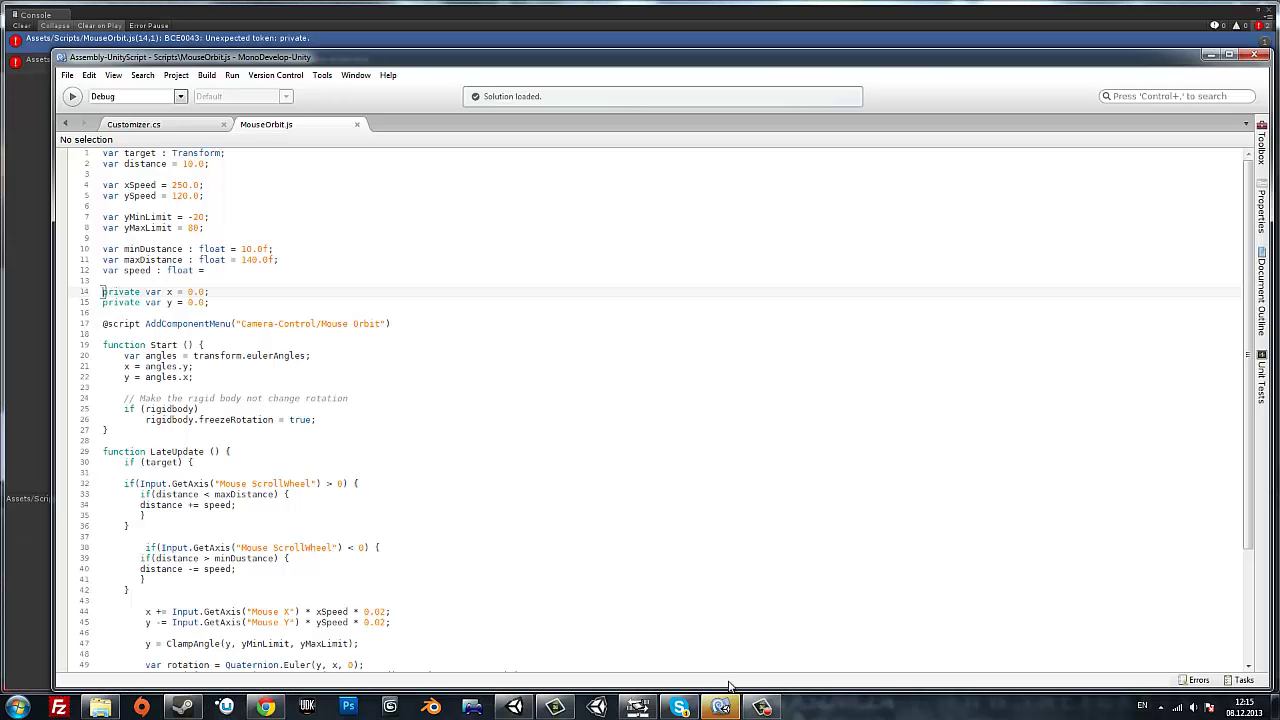
left_click(720, 707)
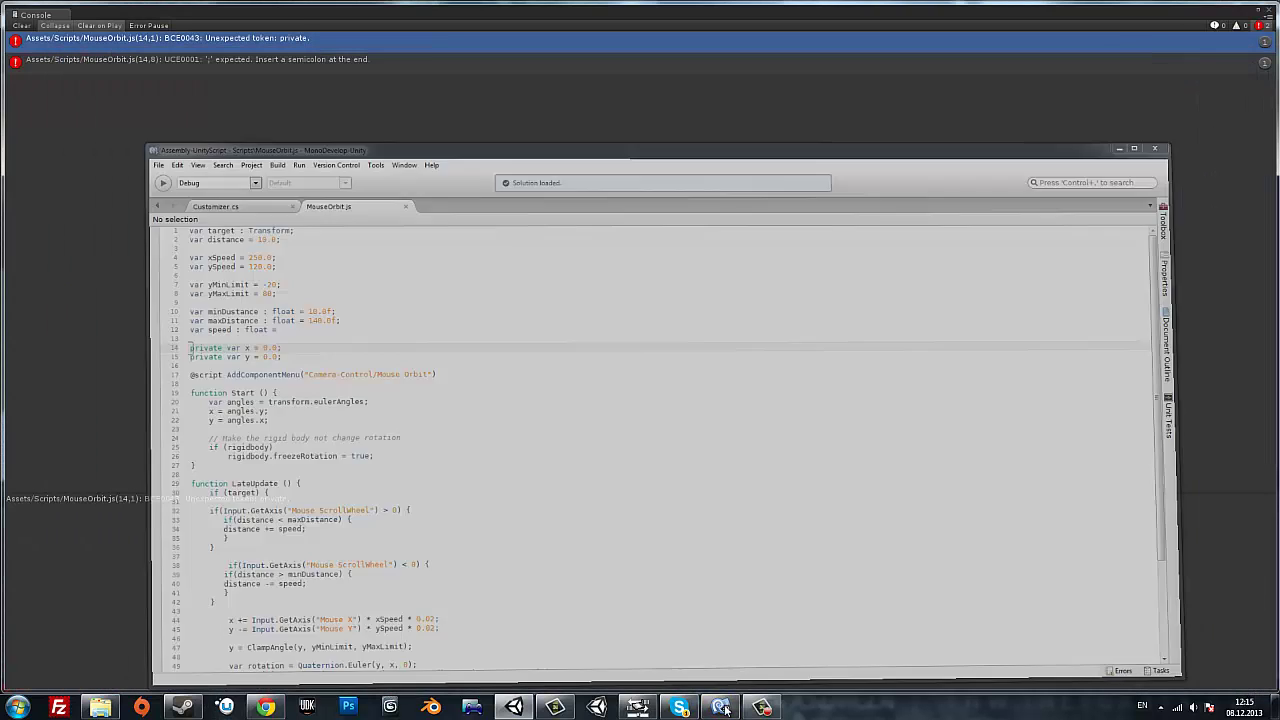
left_click(720, 707)
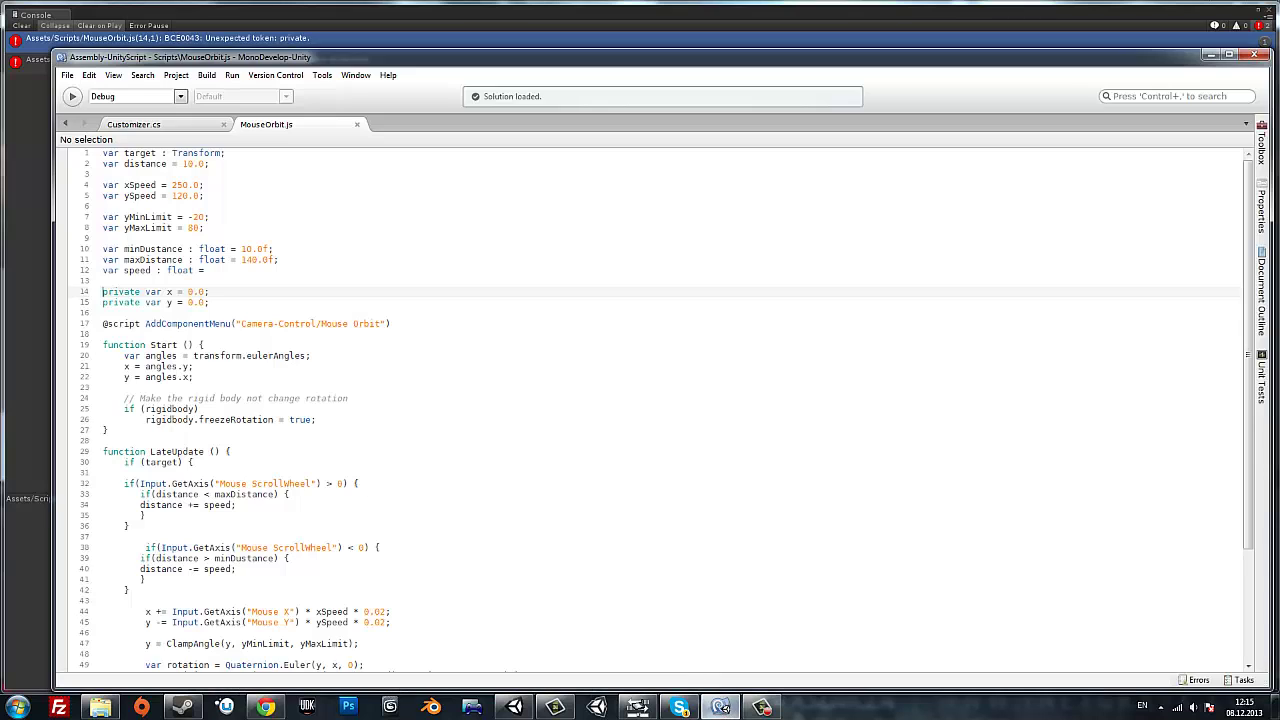
left_click(209, 270)
type("5.0")
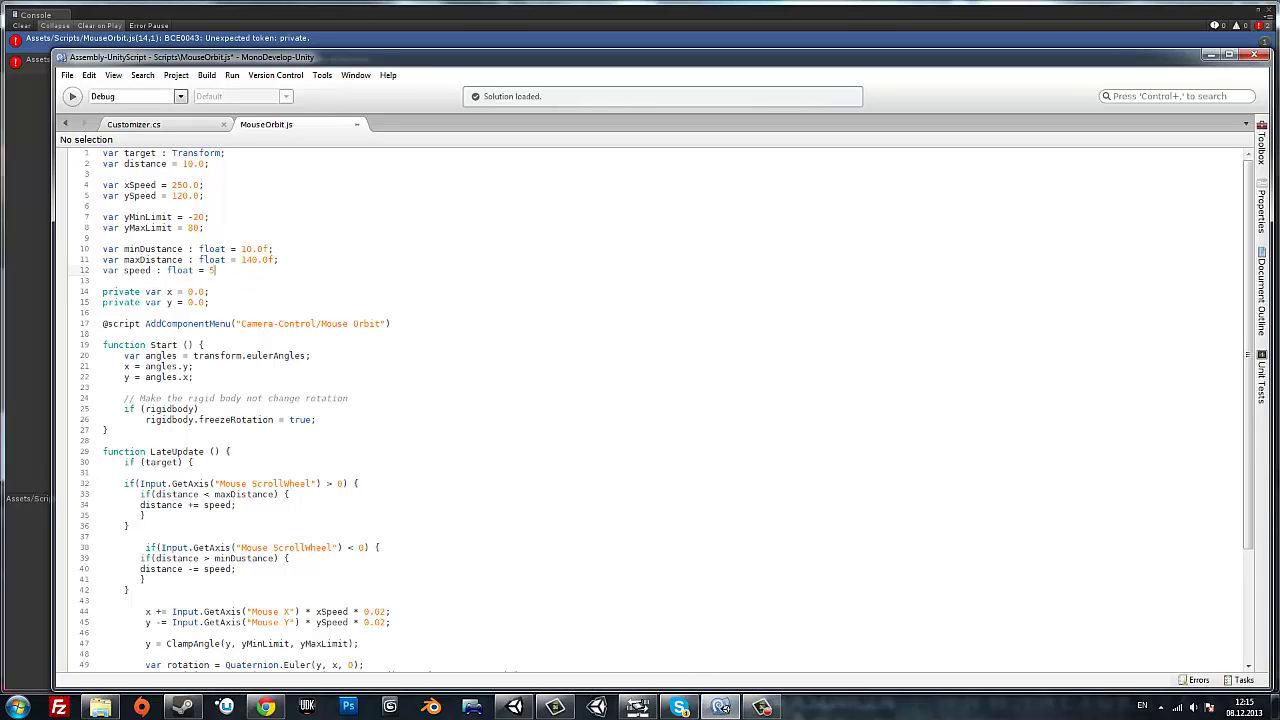
type("f")
Add the missing semicolon after the speed declaration and save MouseOrbit.js.
left_click(20, 330)
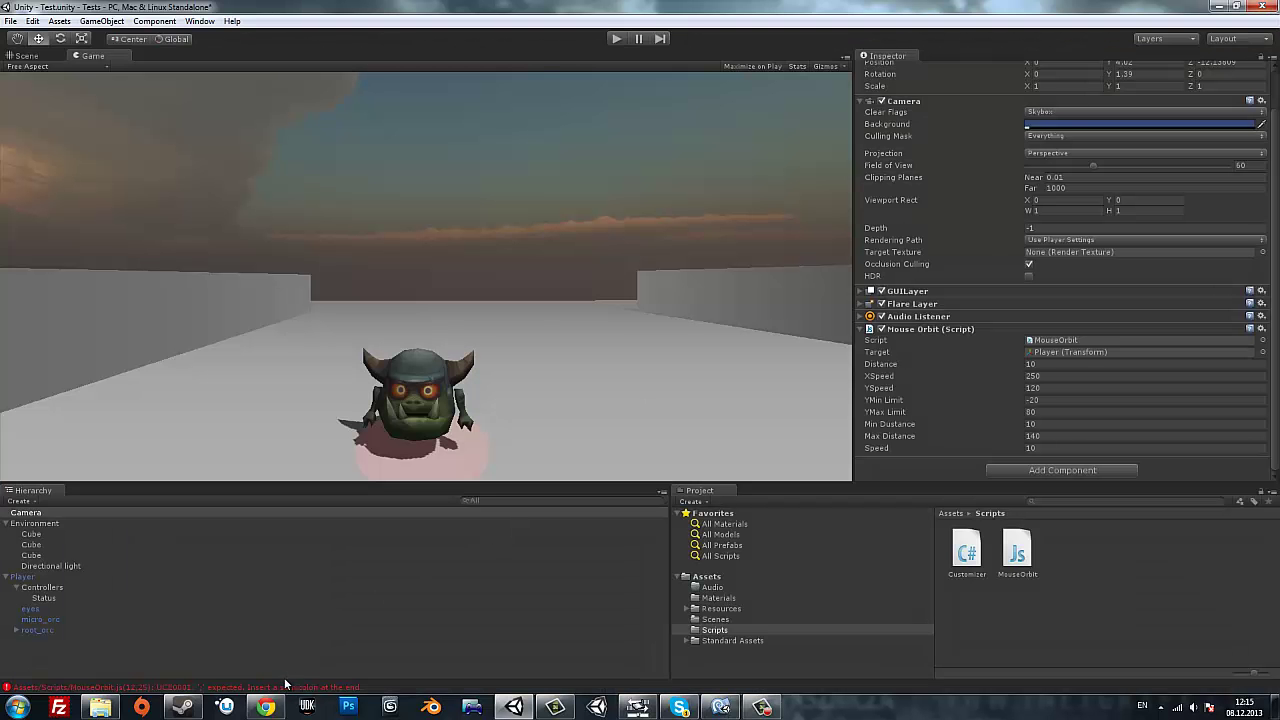
double_click(286, 686)
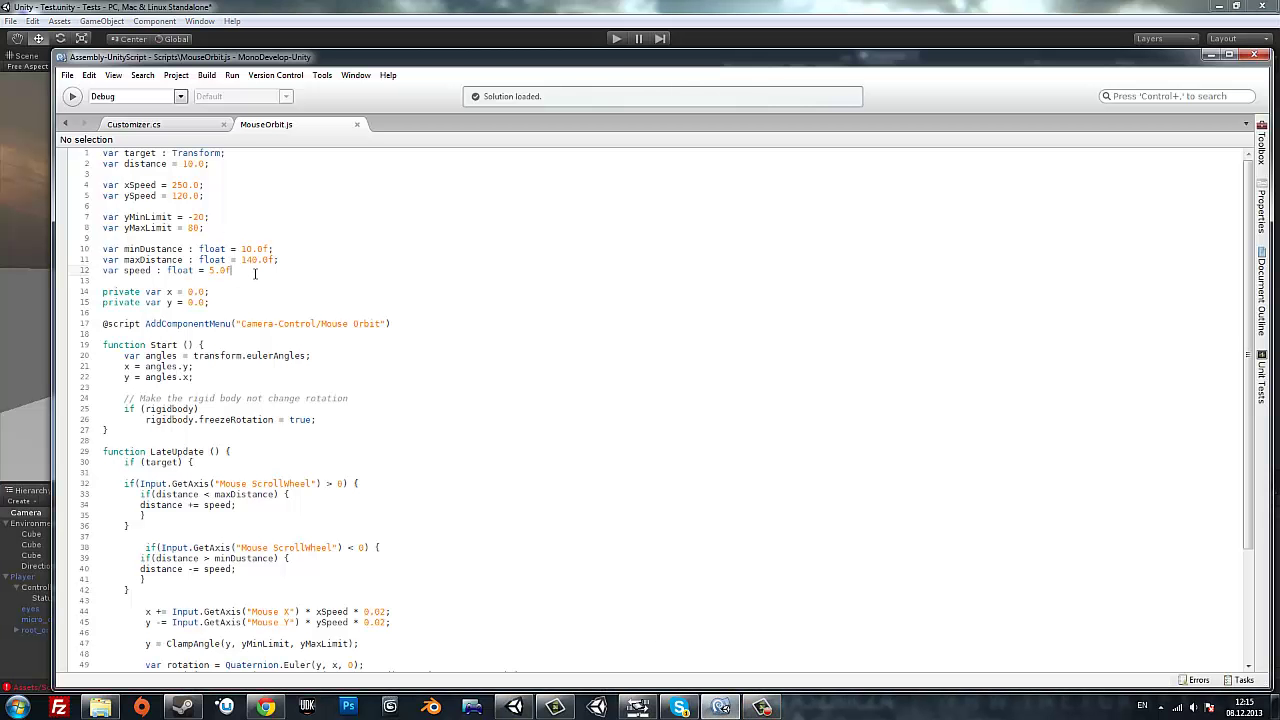
type(";")
key("ctrl+s")
key("alt+Tab")
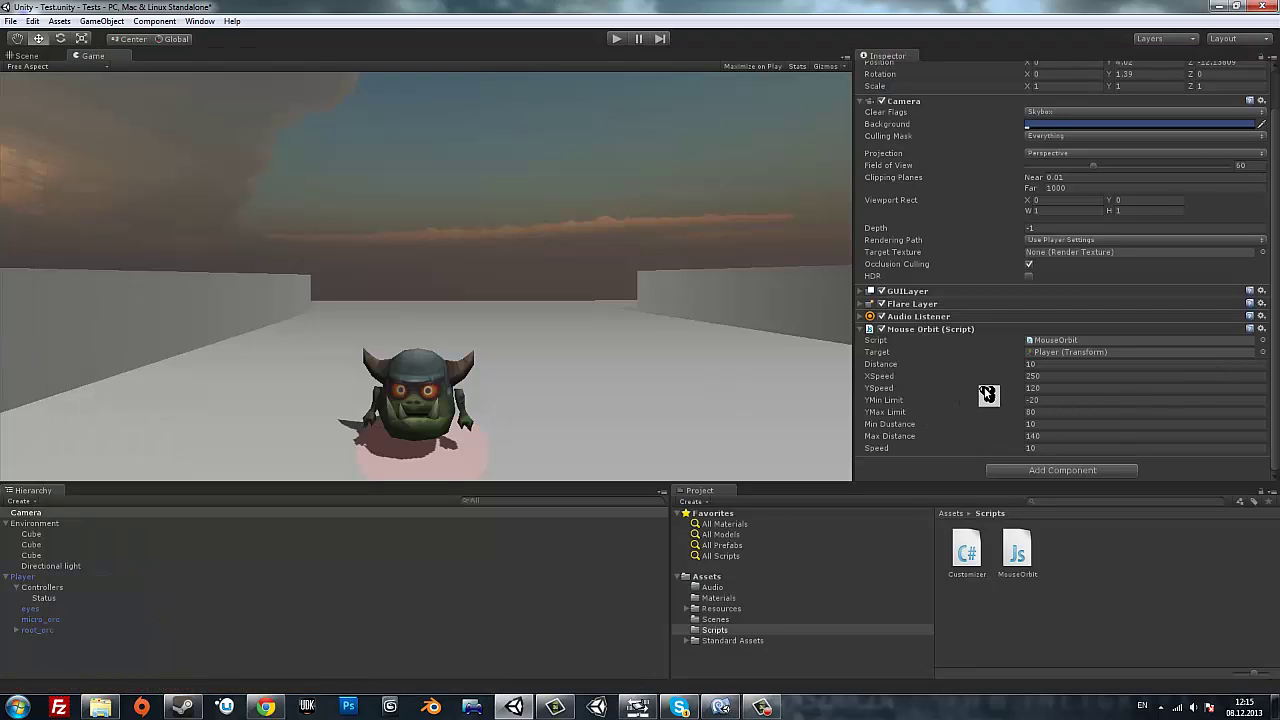
Set Mouse Orbit Speed to 3 and play-test zooming in and out with the scroll wheel.
left_click(1036, 448)
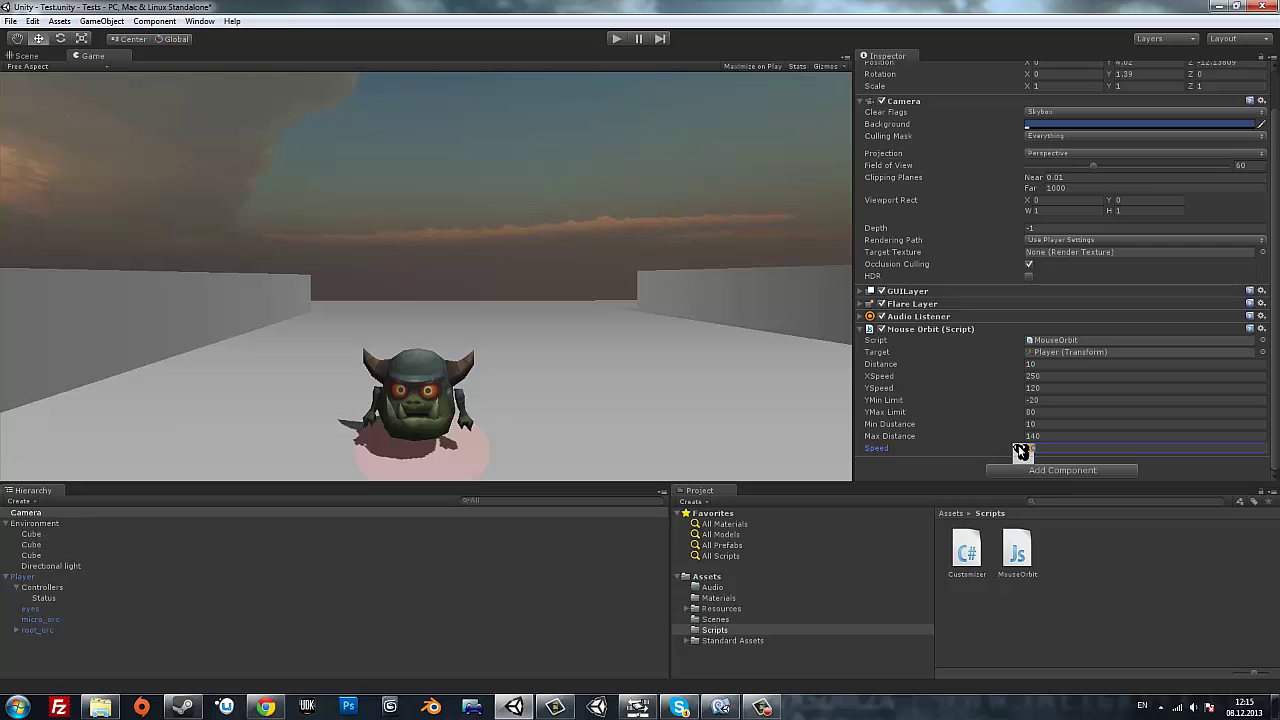
type("3")
key("ctrl+p")
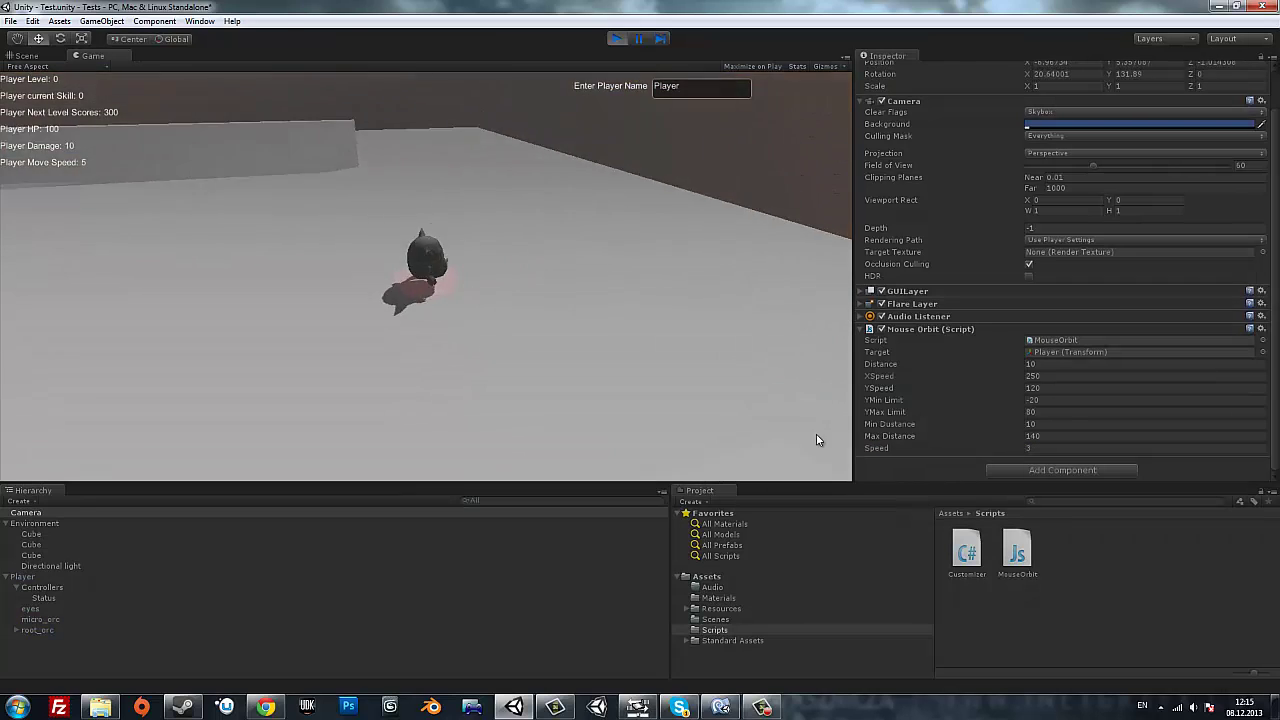
scroll(560, 360, "down", 5)
scroll(494, 336, "down", 5)
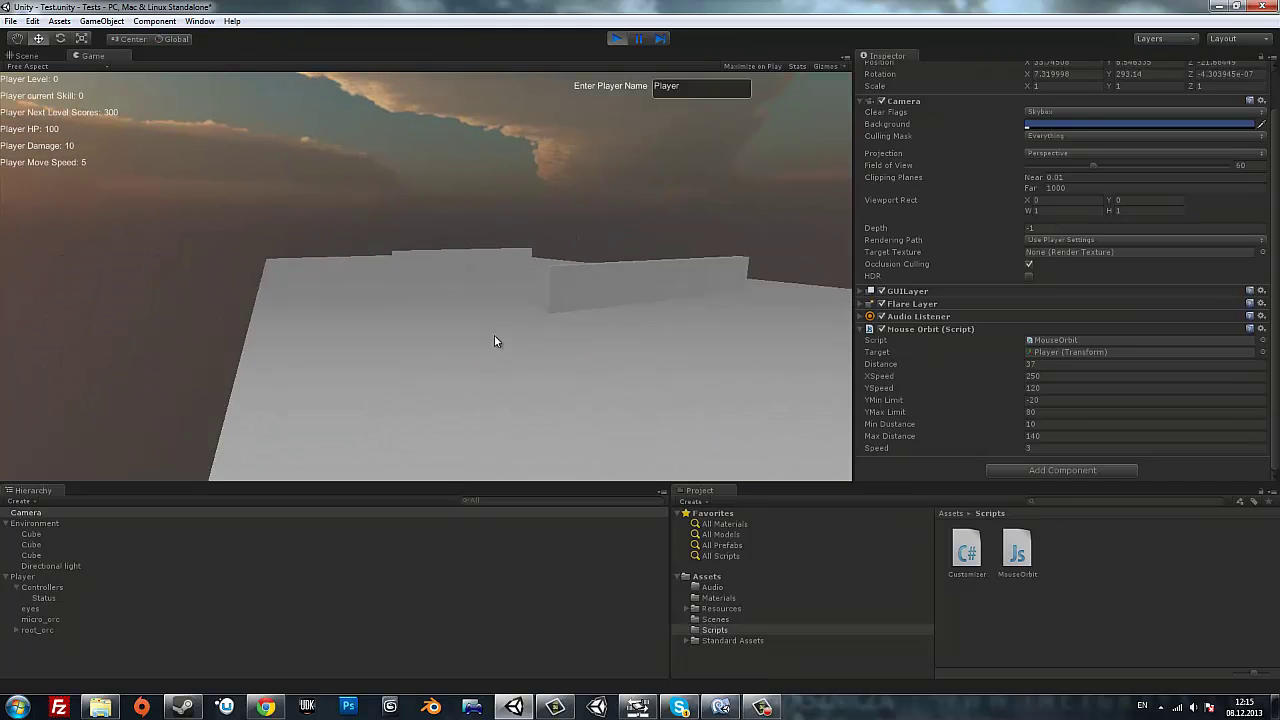
scroll(494, 336, "up", 5)
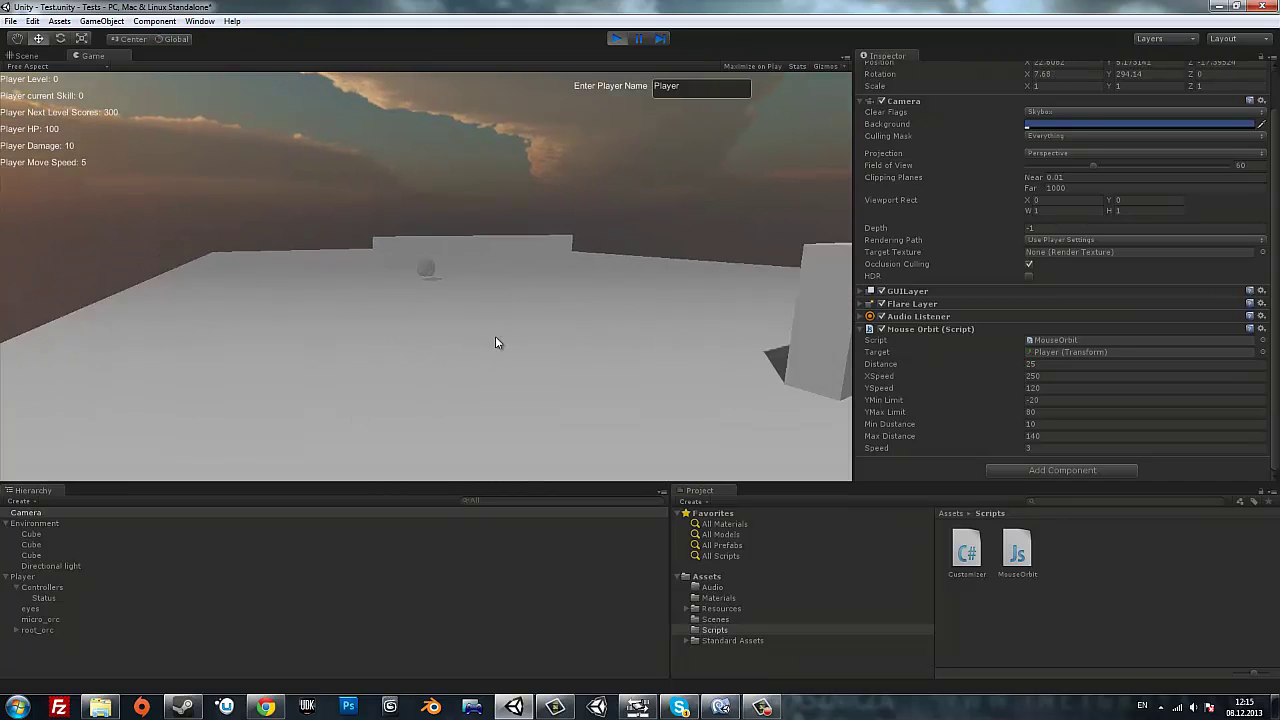
scroll(495, 343, "up", 2)
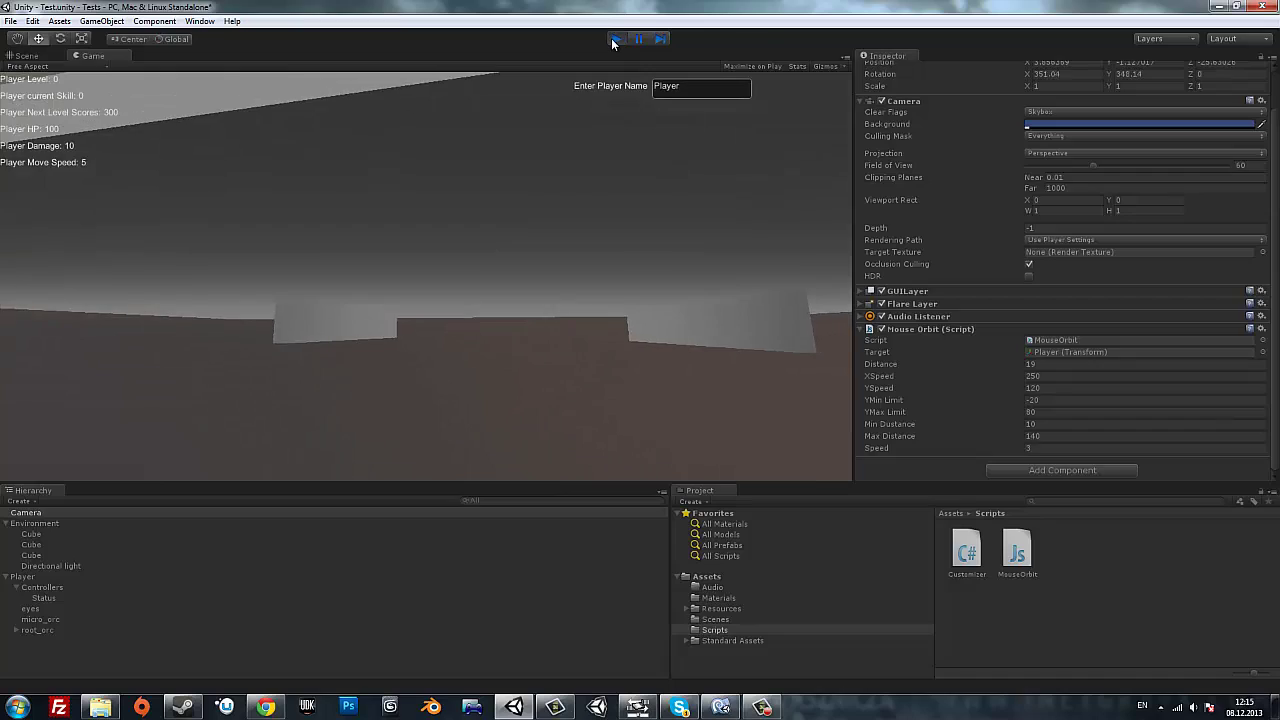
left_click(616, 38)
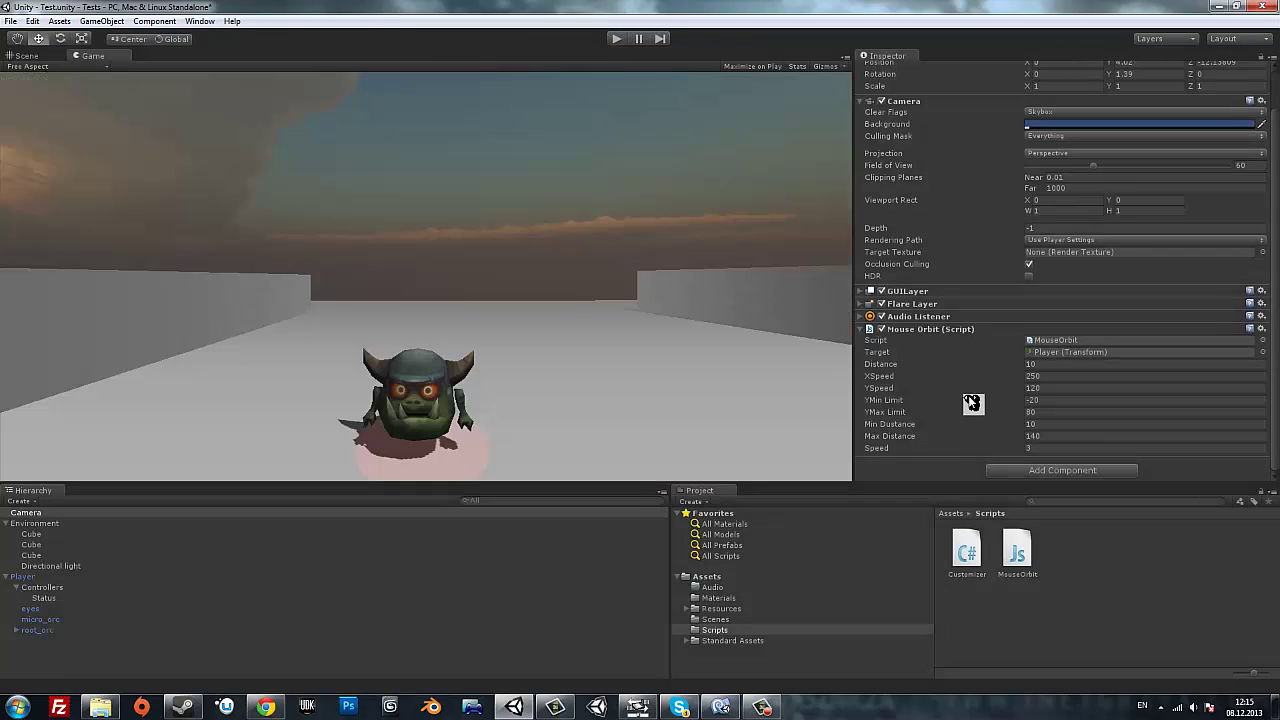
Set Mouse Orbit YMin Limit to 0 in the Inspector.
left_click(1040, 400)
type("0")
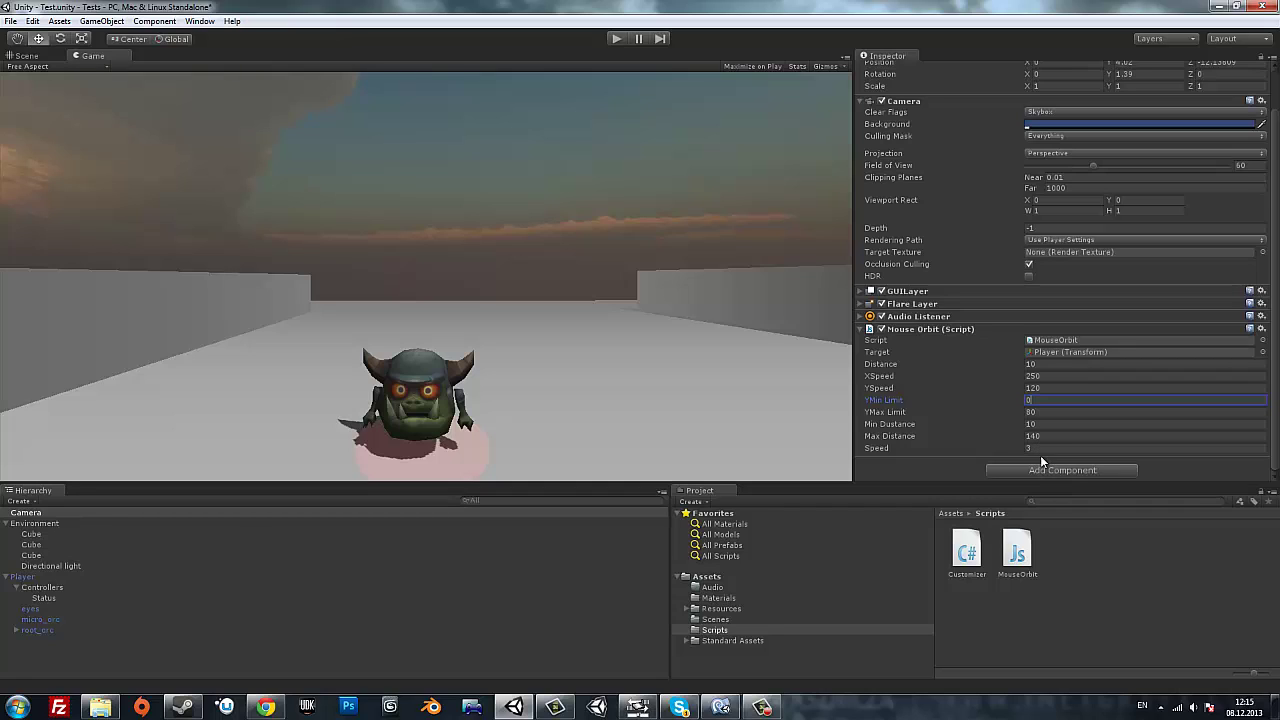
left_click(1043, 450)
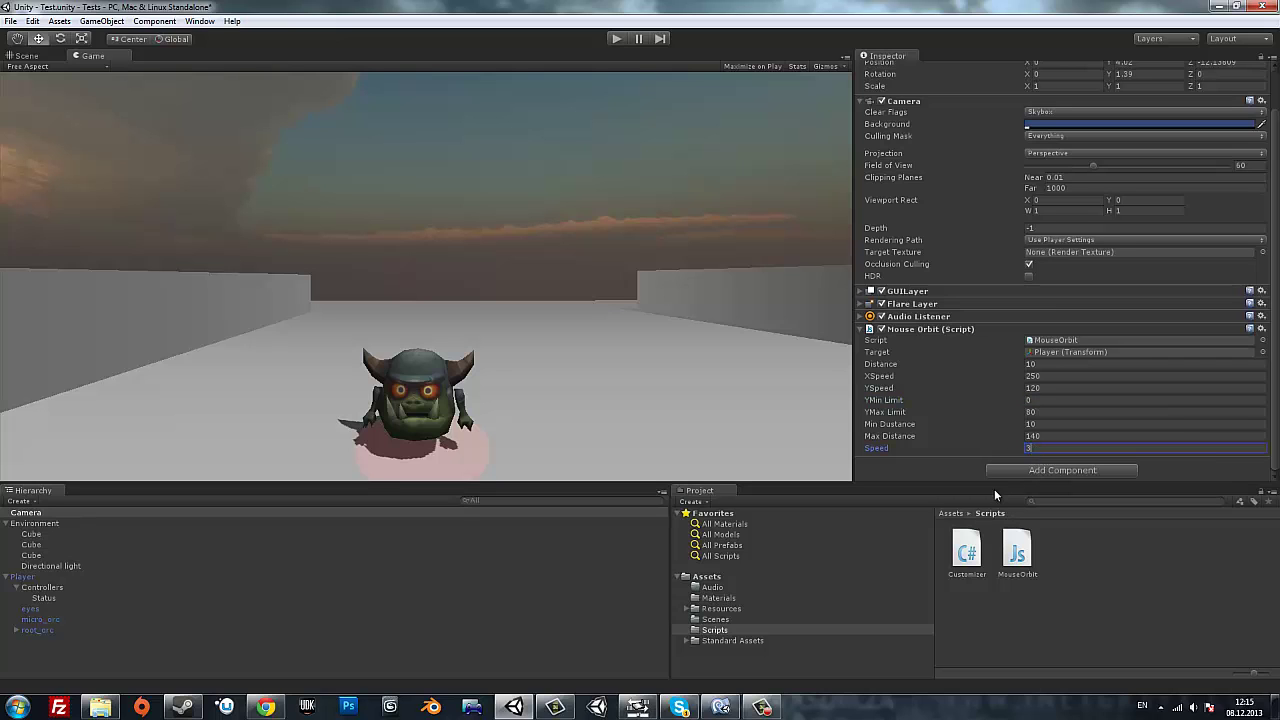
left_click(720, 707)
scroll(327, 440, "down", 2)
Swap the scroll checks so < 0 increases distance and > 0 decreases it, then save.
scroll(327, 440, "down", 2)
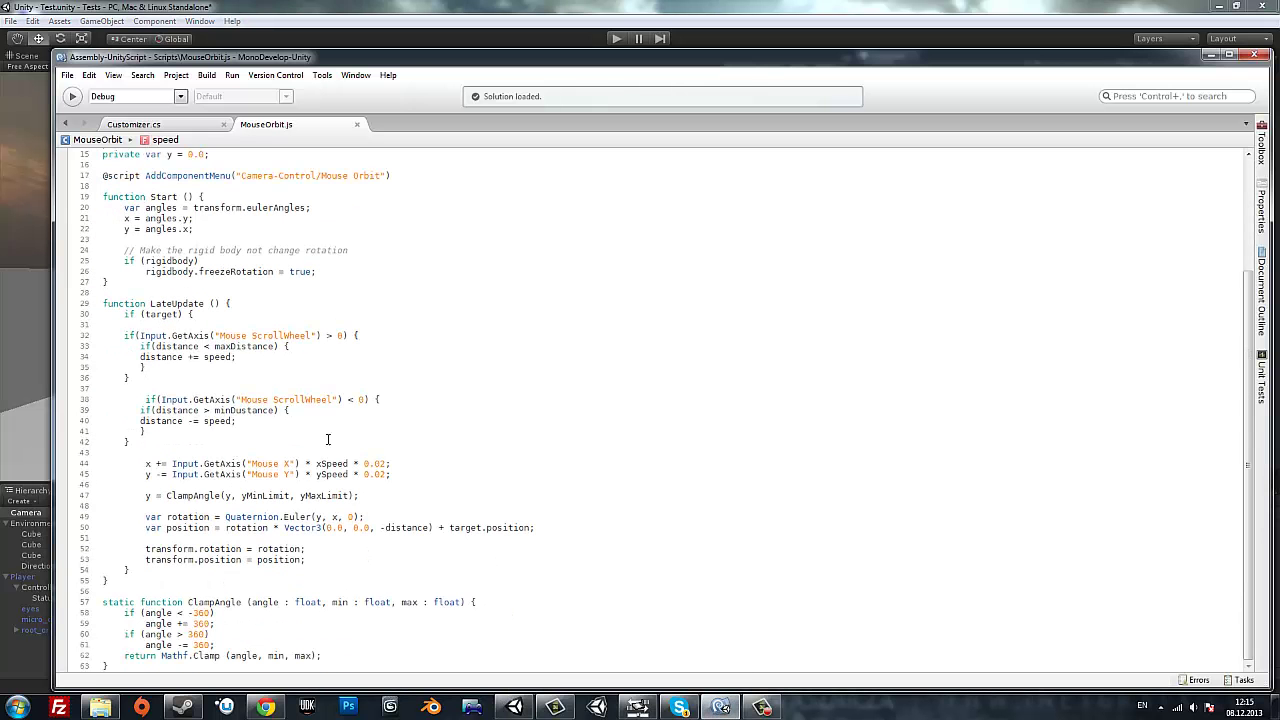
double_click(351, 400)
type(">")
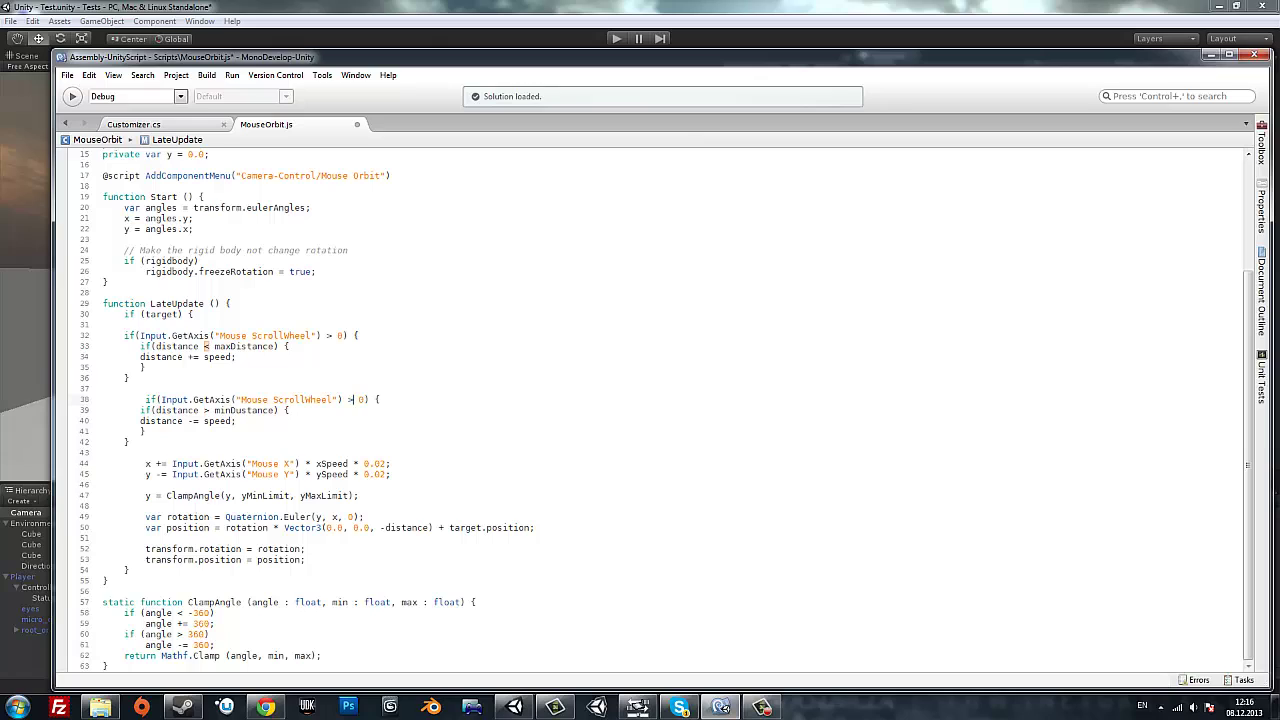
double_click(329, 336)
type("<")
key("ctrl+s")
Set Min Distance to 5 in the Inspector and enter play mode to test zooming toward the orc.
left_click(3, 399)
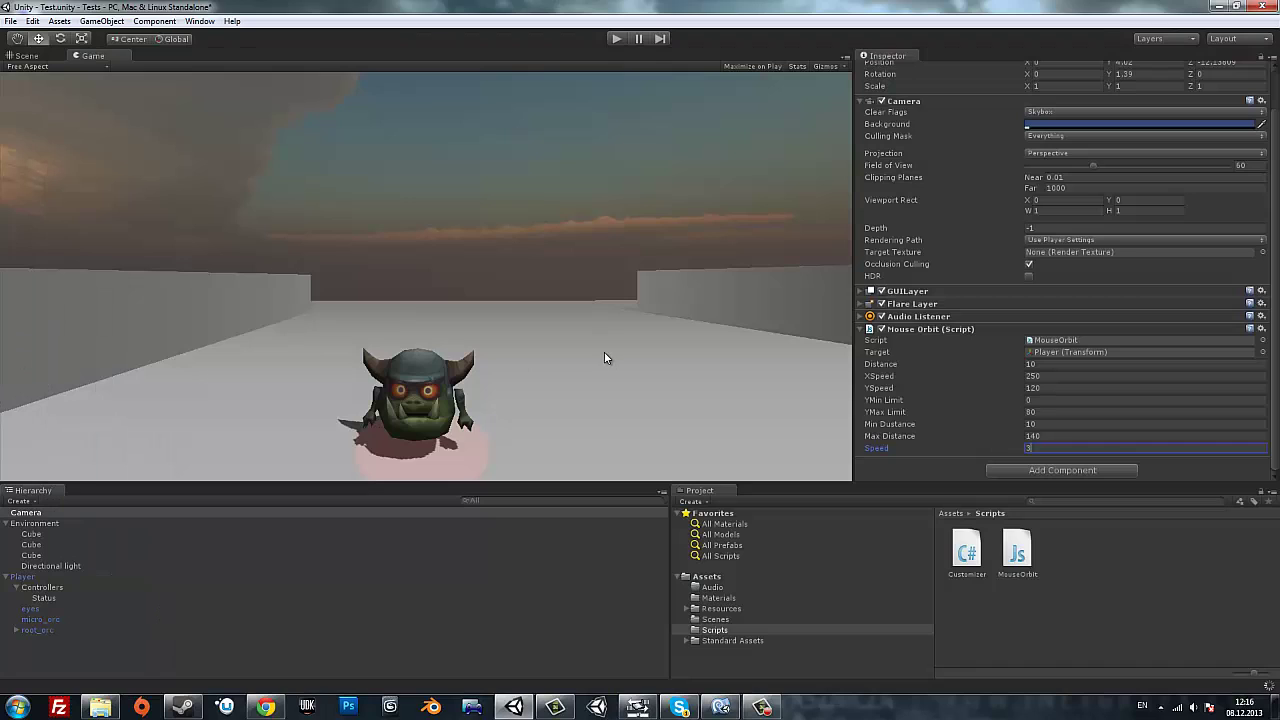
left_click(1016, 430)
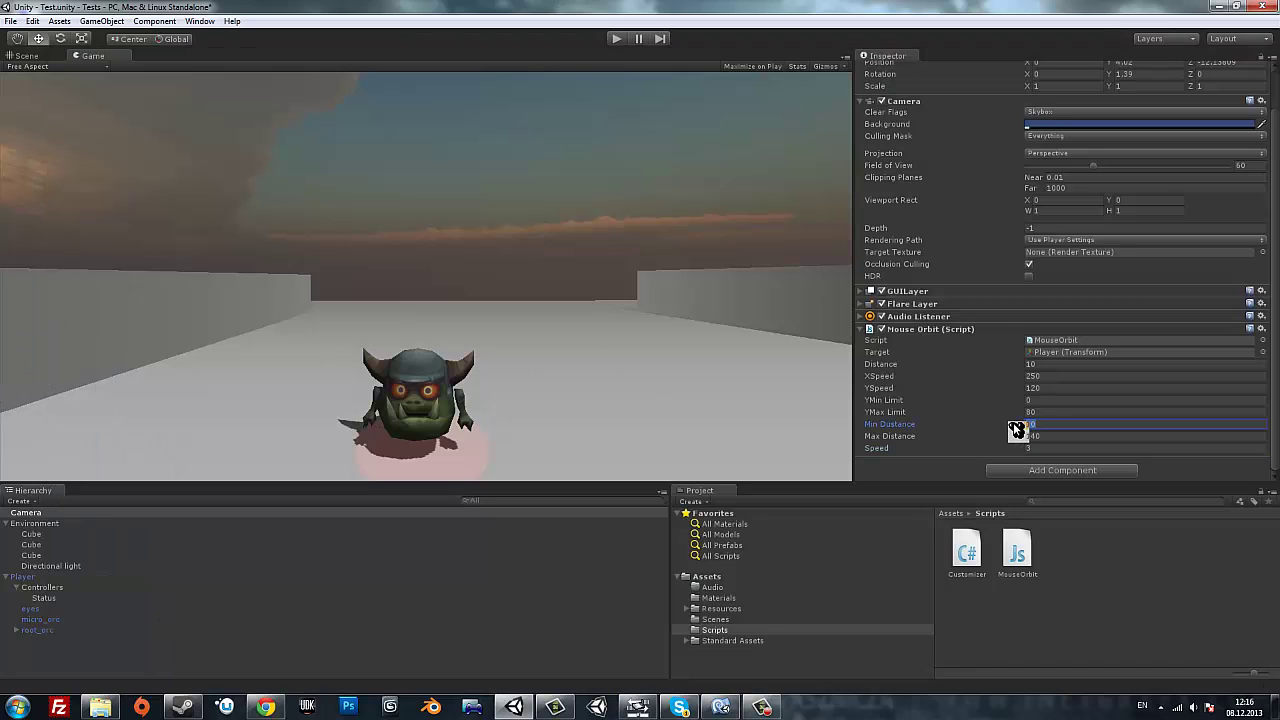
type("5")
left_click(1035, 436)
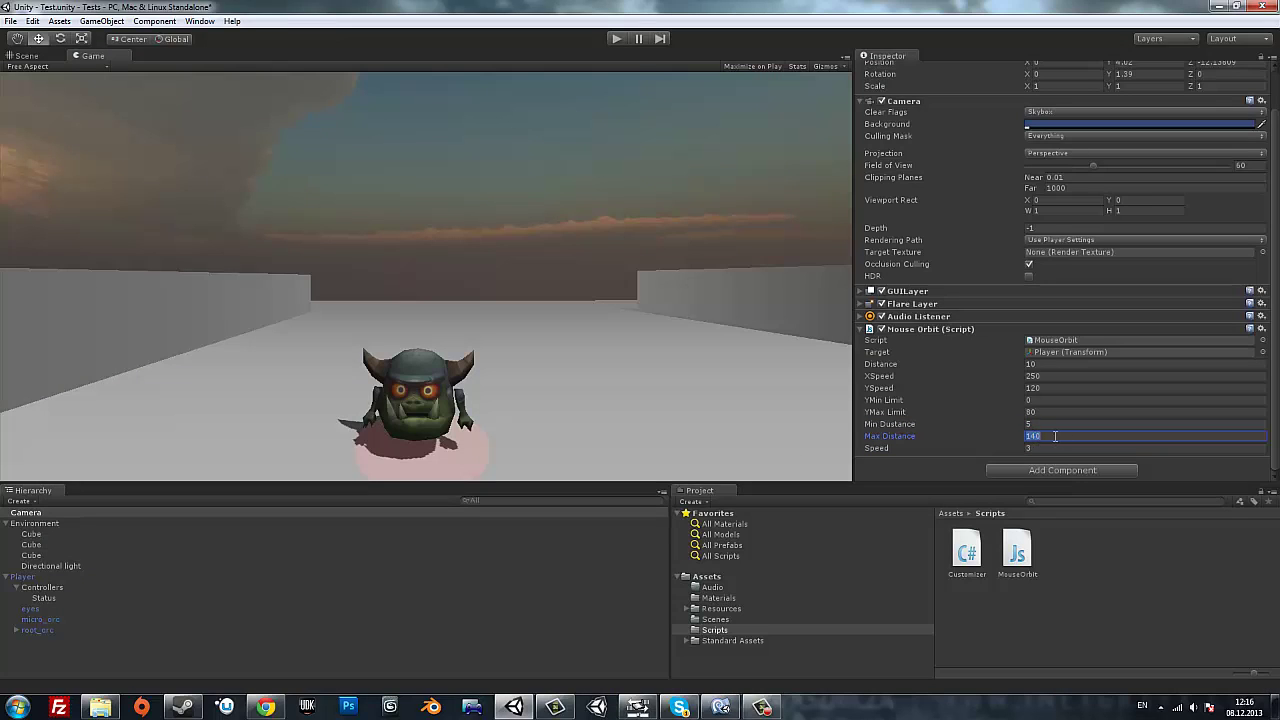
left_click(616, 38)
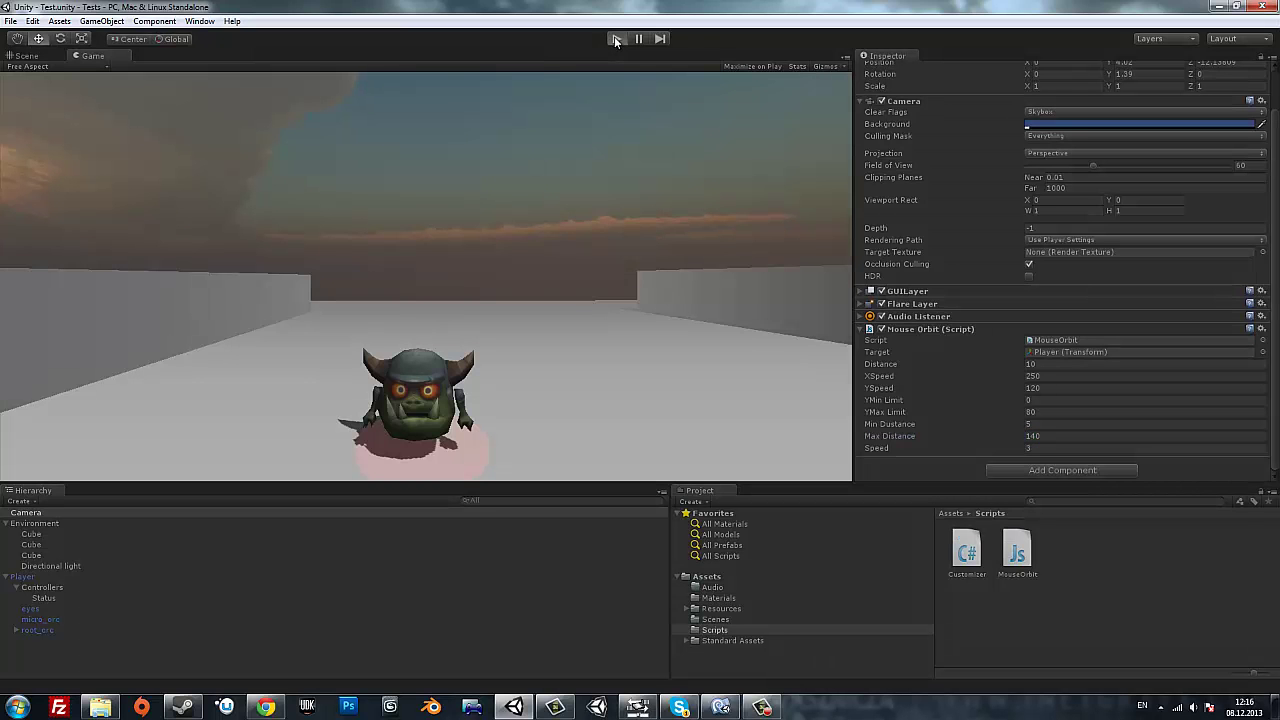
scroll(529, 300, "down", 5)
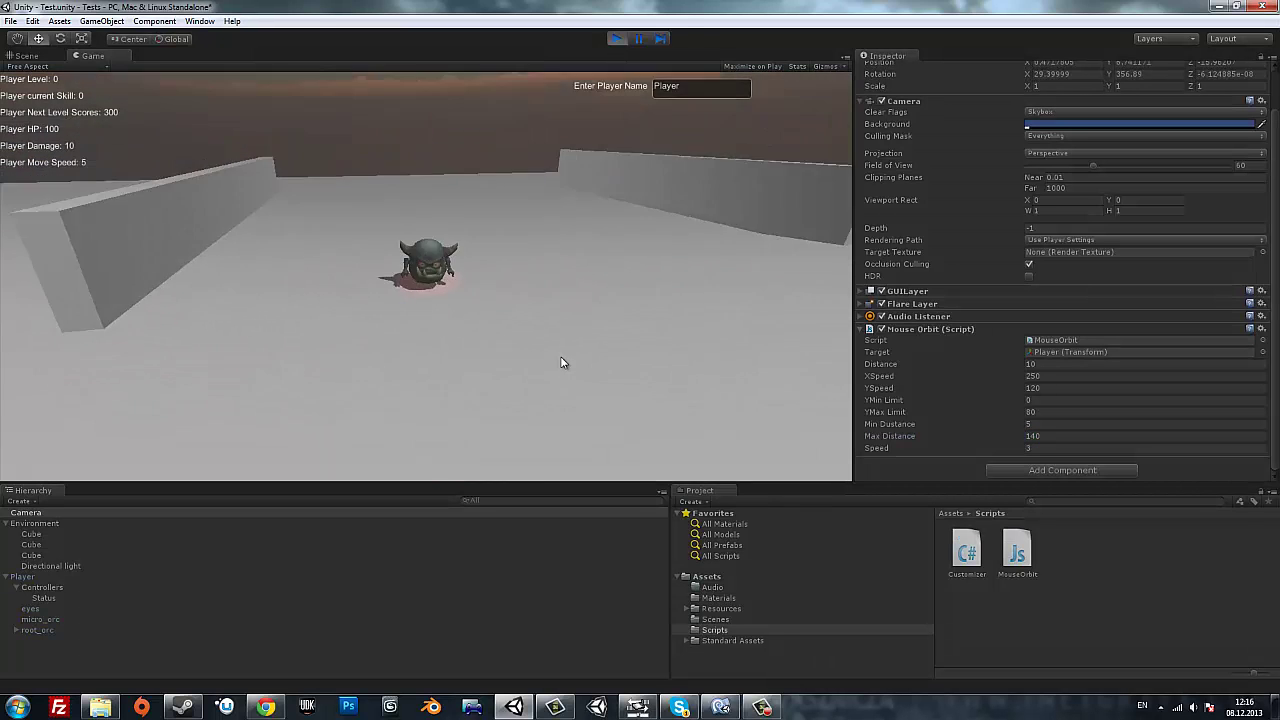
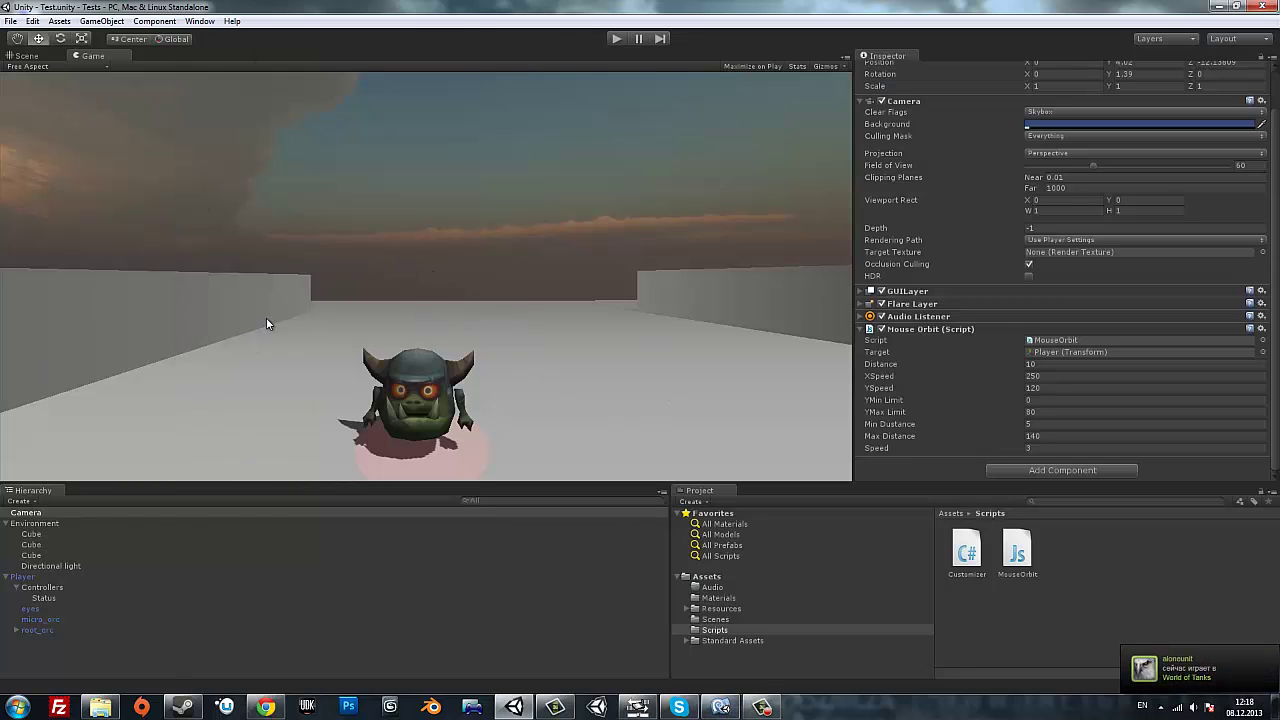
In the Scene view, untick the Status object's active checkbox to hide the pink ring under the orc.
left_click(25, 55)
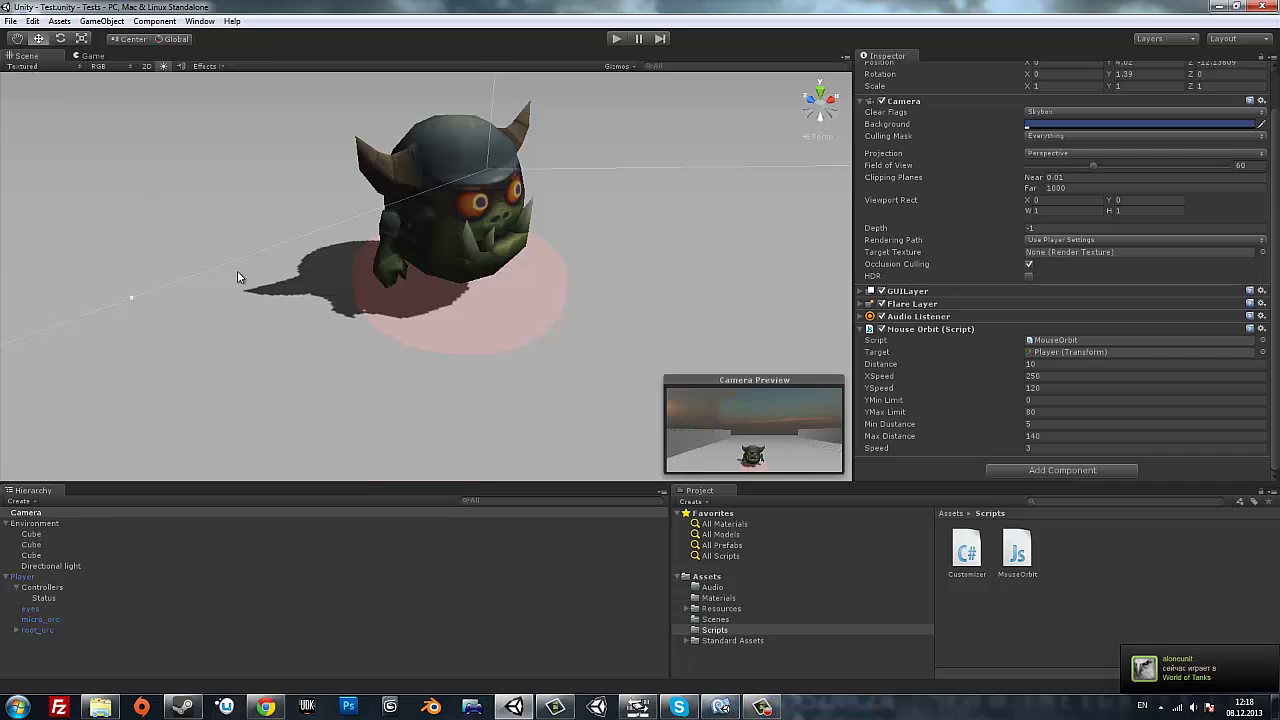
left_click(425, 315)
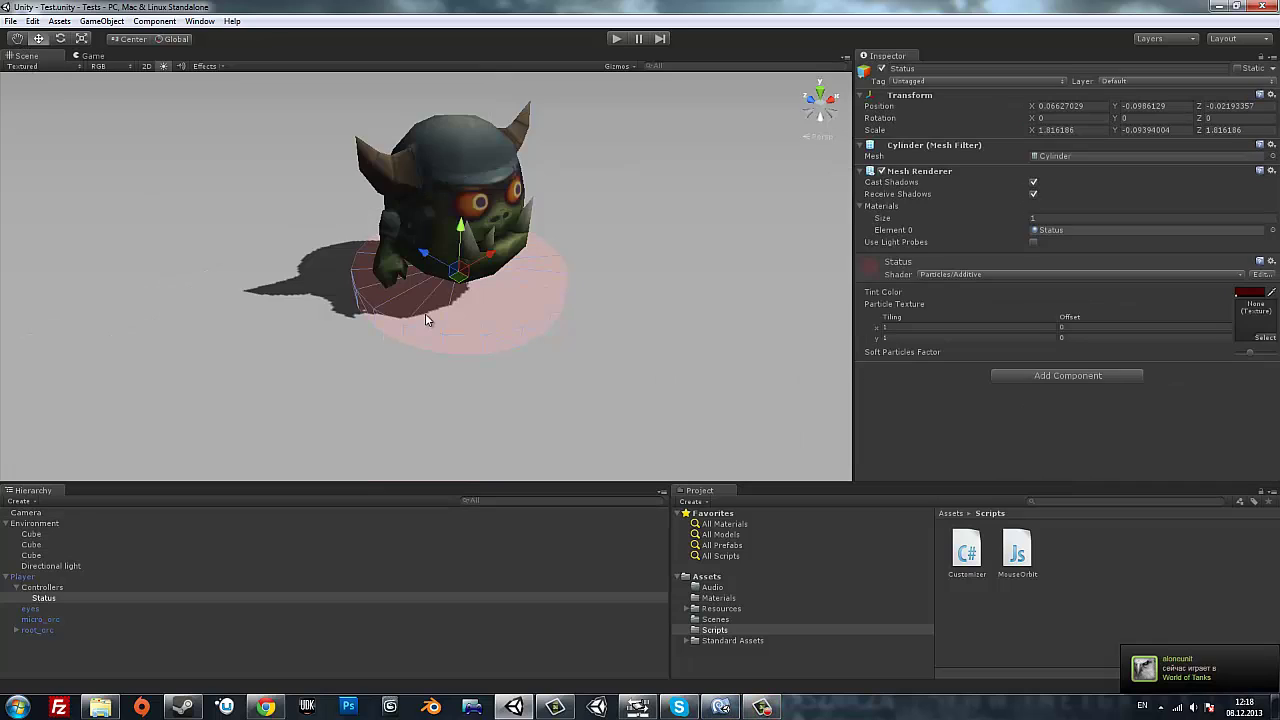
left_click(881, 68)
left_click(721, 708)
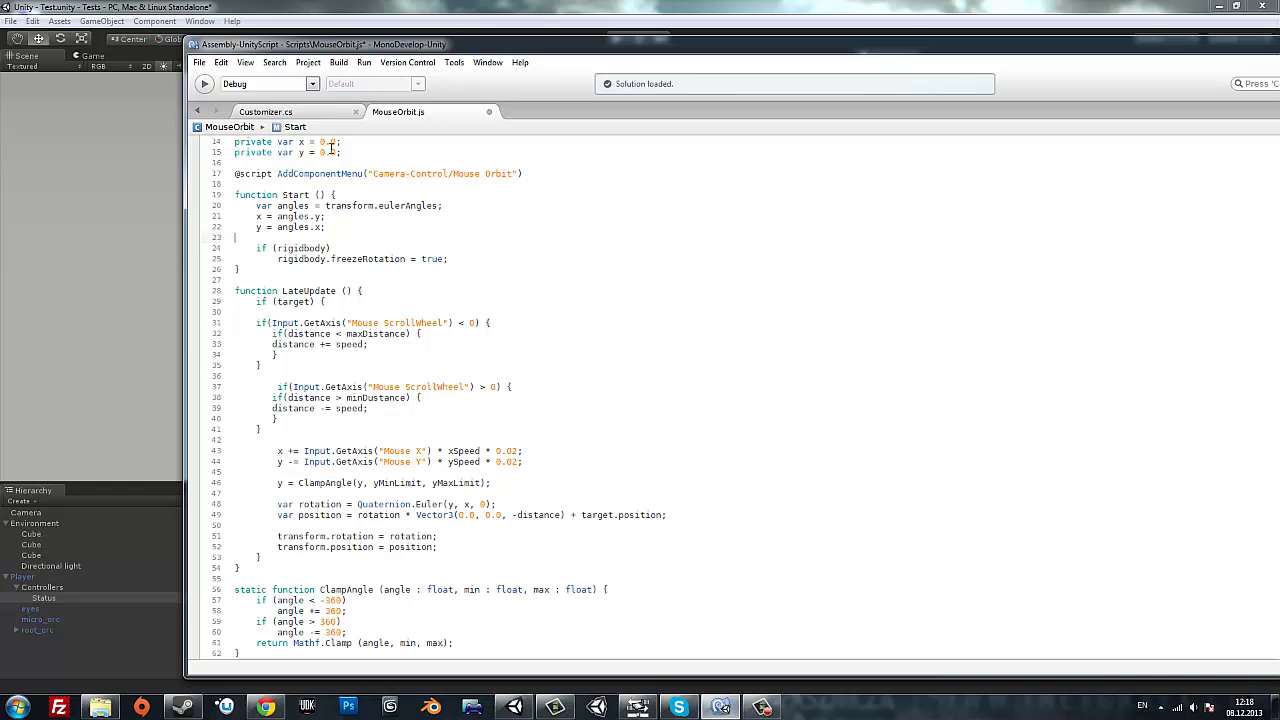
Add the field 'public bool selected;' on line 14 of Customizer.cs.
left_click(300, 112)
left_click(488, 275)
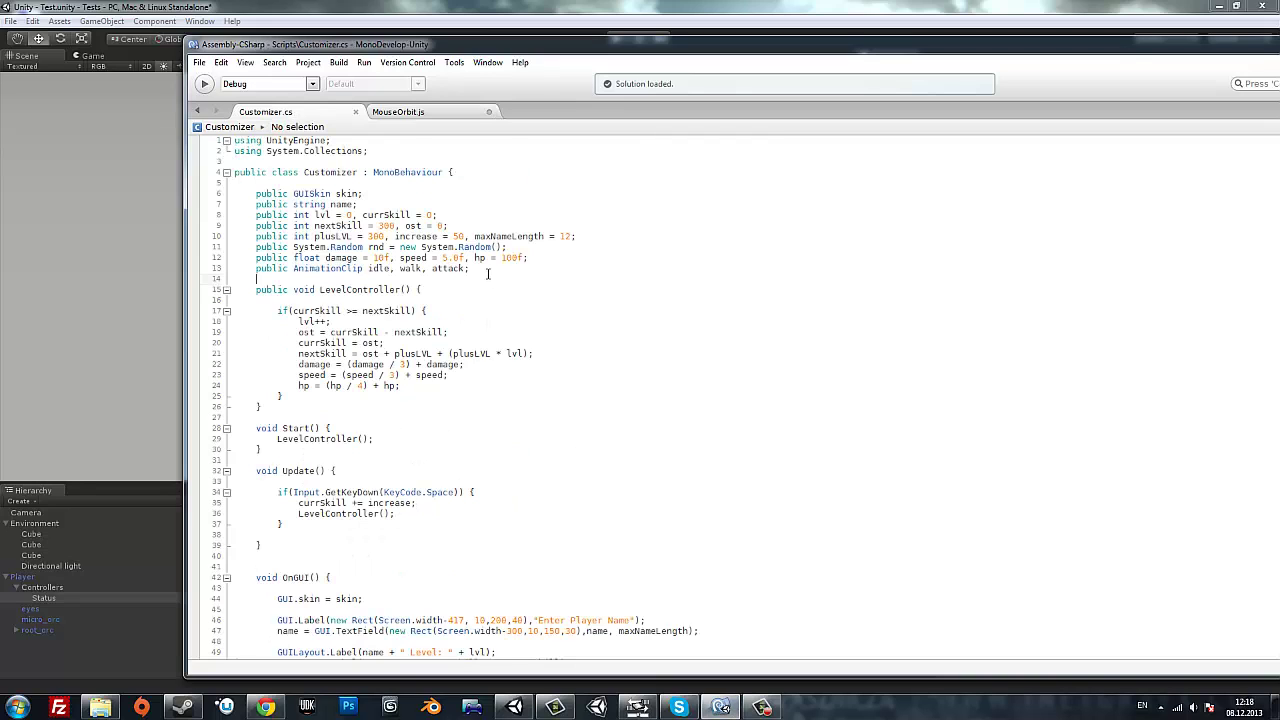
key("Return")
key("Up")
type("p")
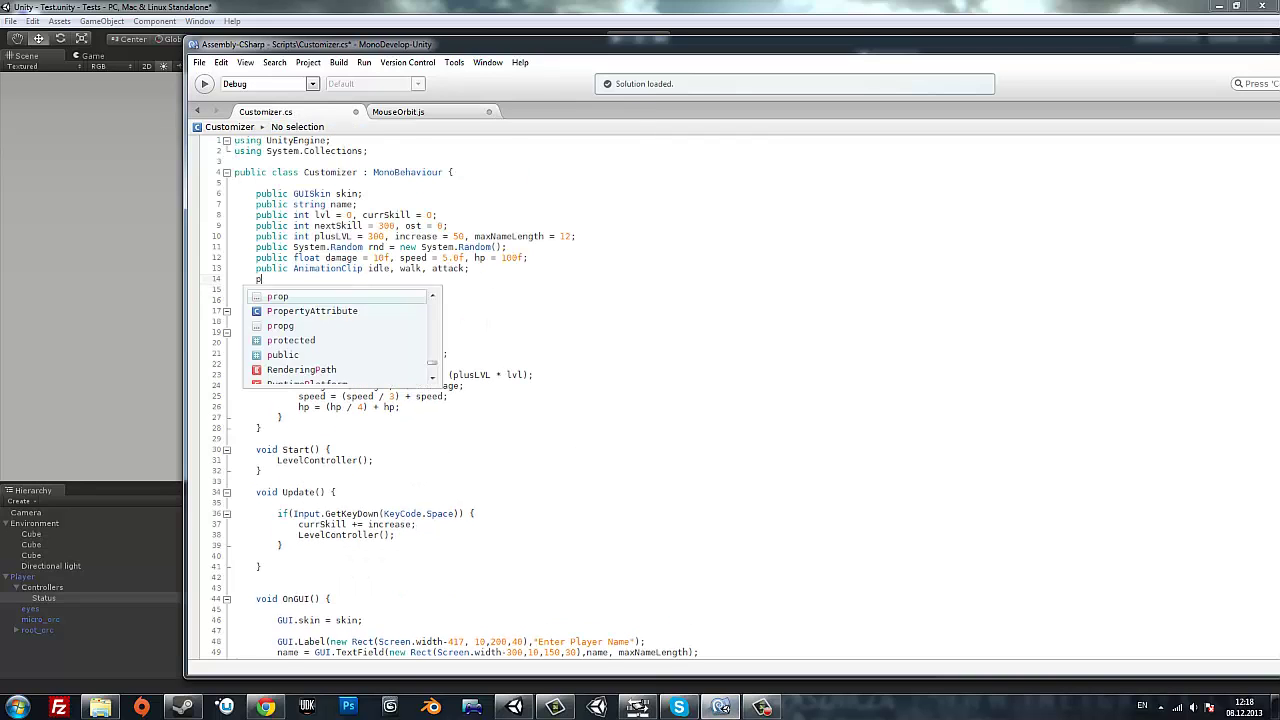
type("ublic bo")
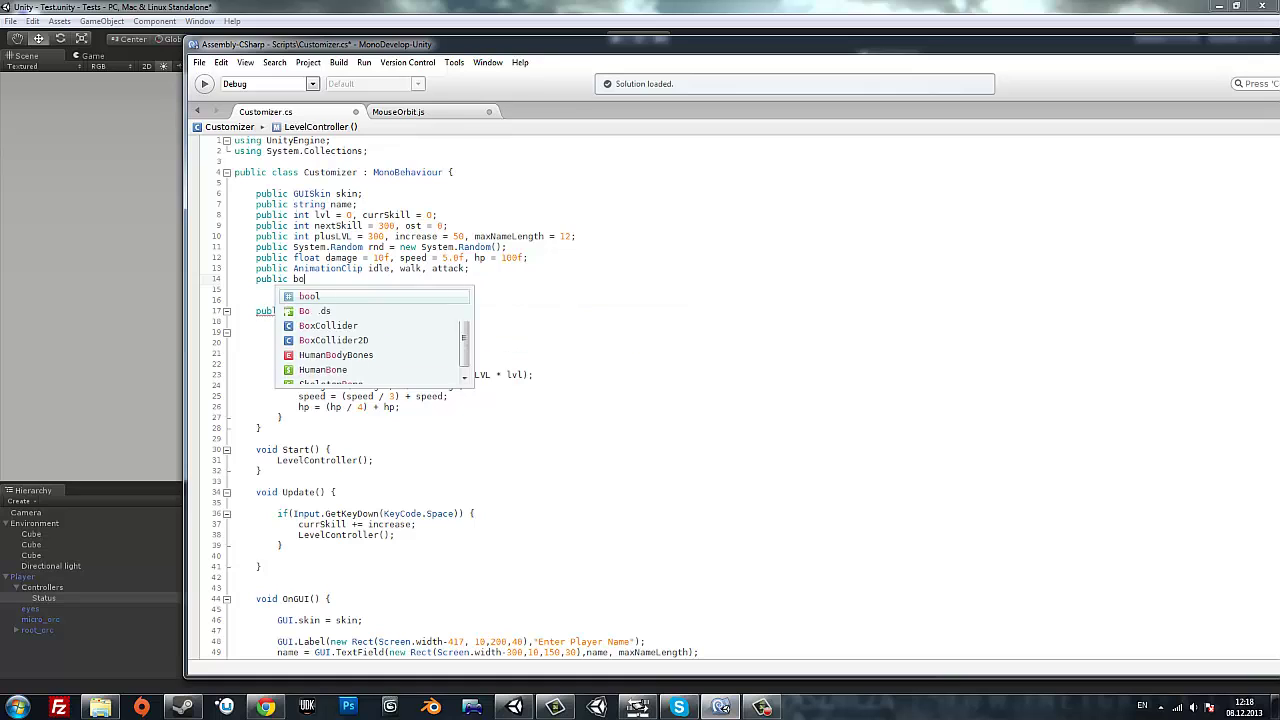
type("ol selec")
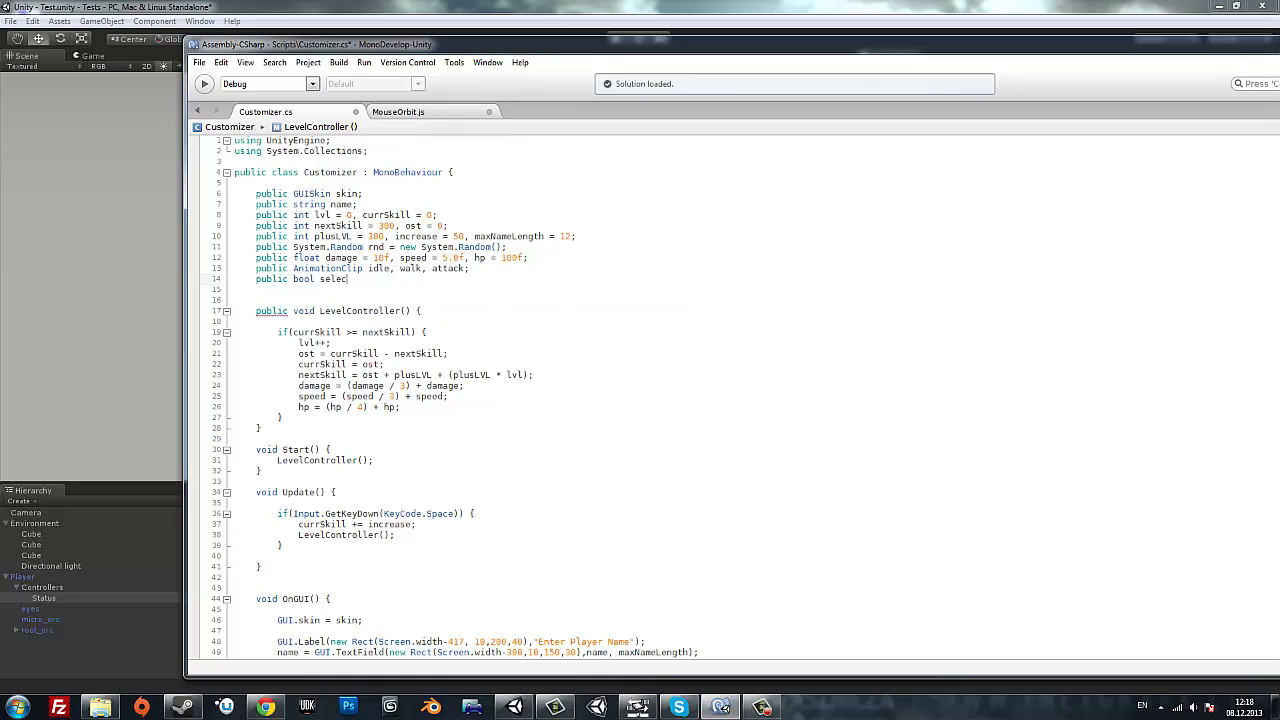
type("ted;")
Change MouseOrbit.js line 29 to 'if (target && Input.GetMouseButton(1))' so orbiting needs the right button.
left_click(398, 114)
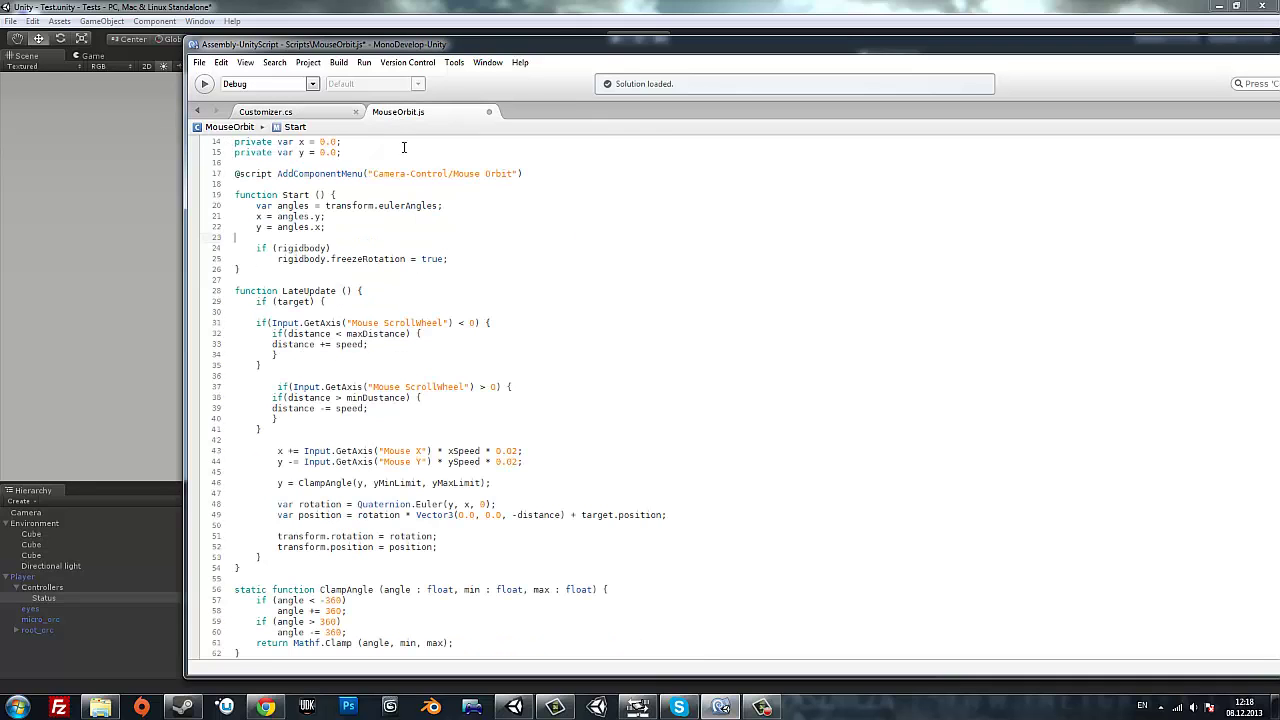
left_click(326, 301)
left_click(312, 301)
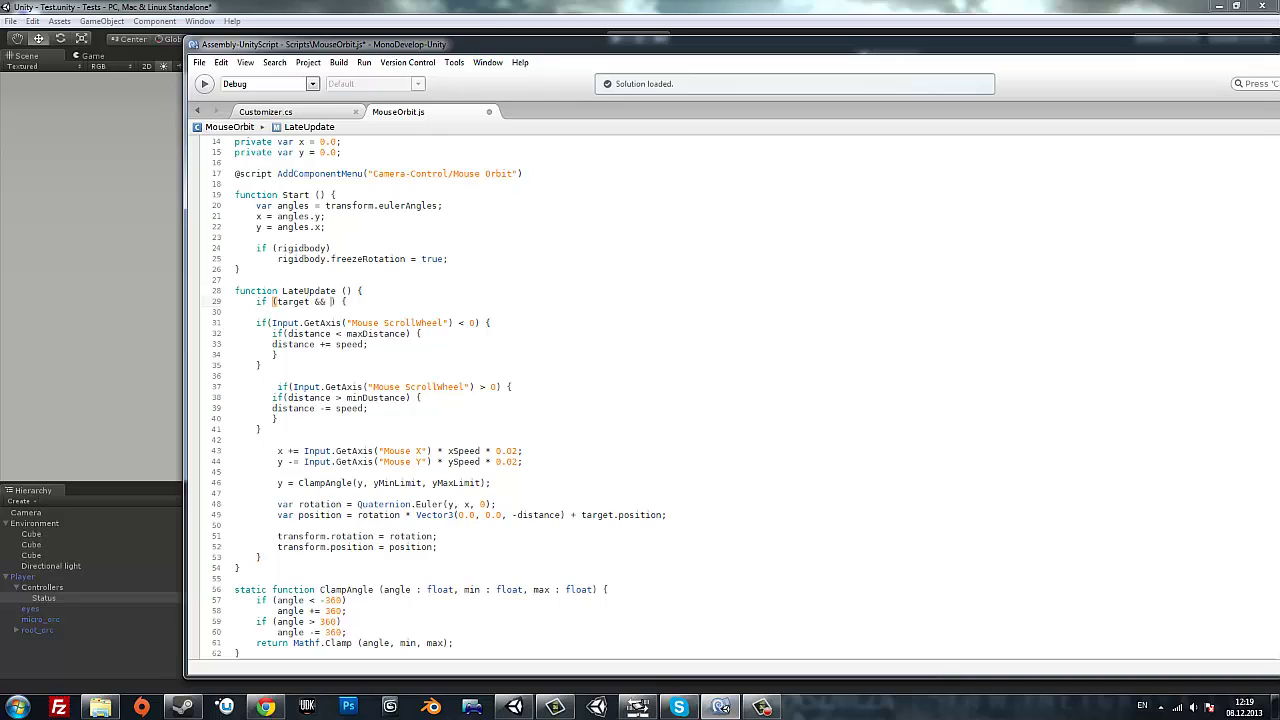
type("Input.Get")
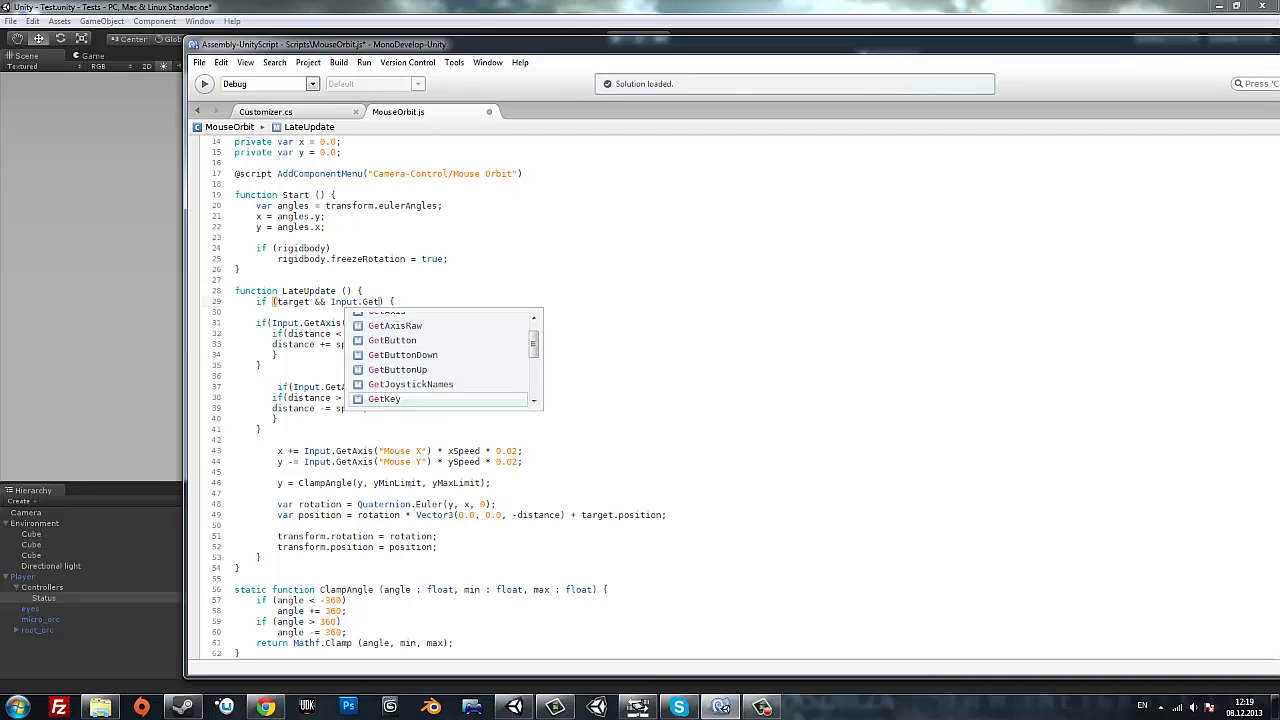
key("Up")
key("Up")
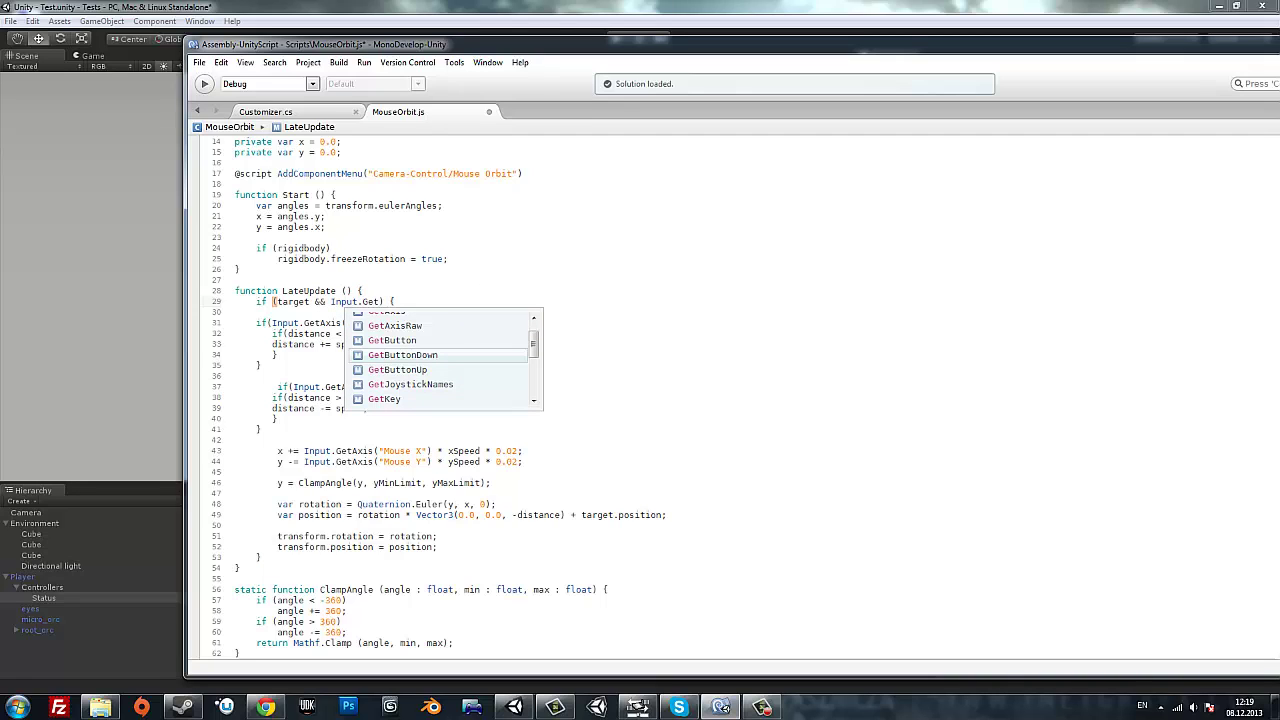
type("Mo")
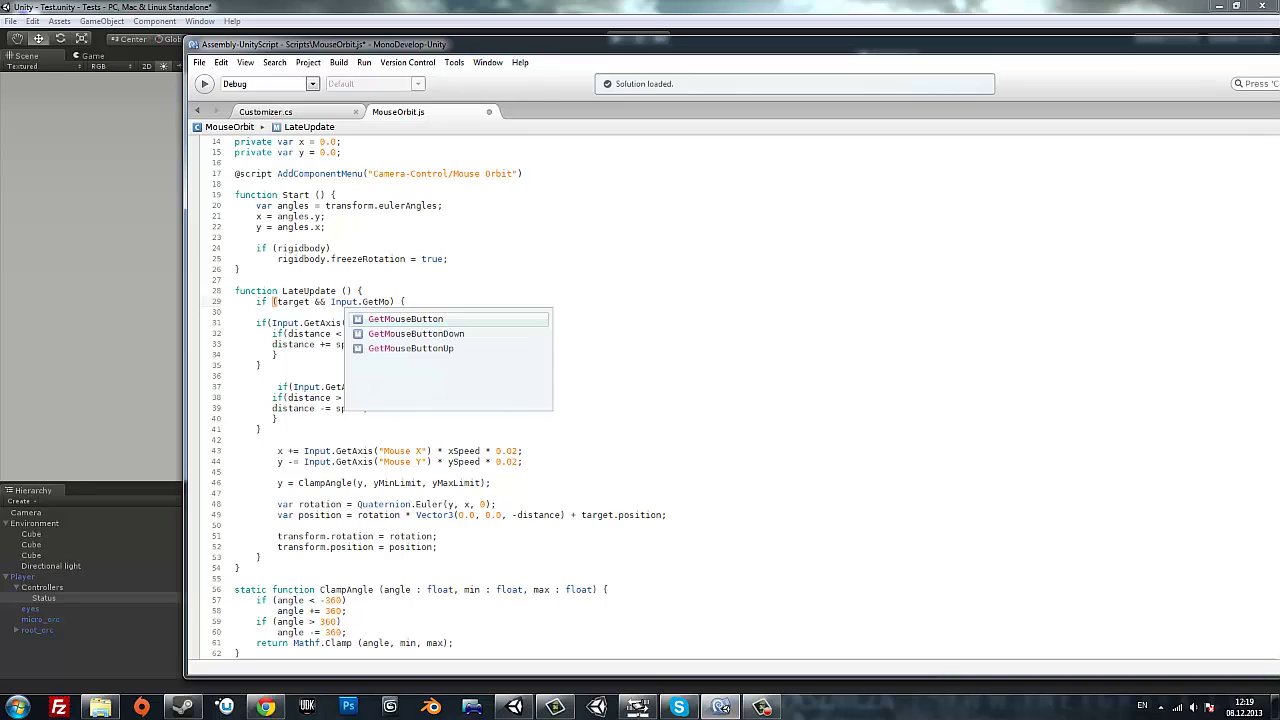
key("Return")
type("(1")
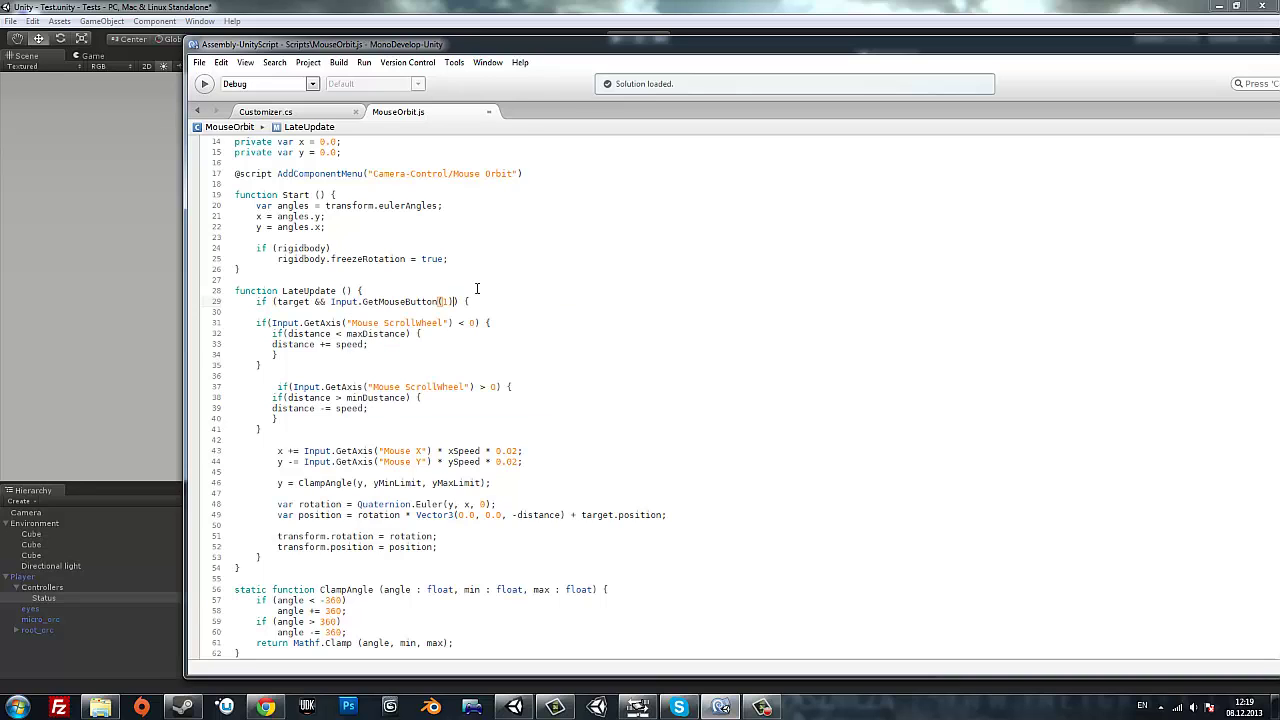
left_click(21, 259)
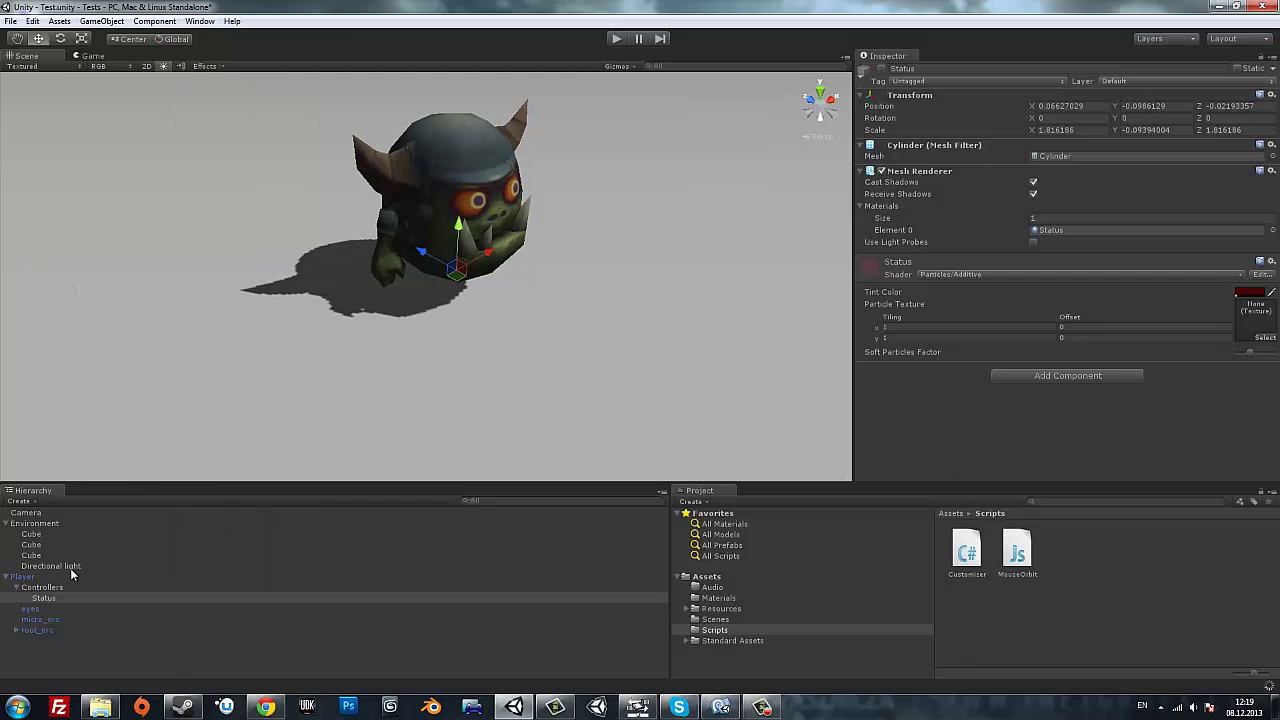
Select Player and check the new Selected field on its Customizer component.
left_click(24, 577)
scroll(1154, 414, "down", 5)
scroll(1151, 397, "down", 5)
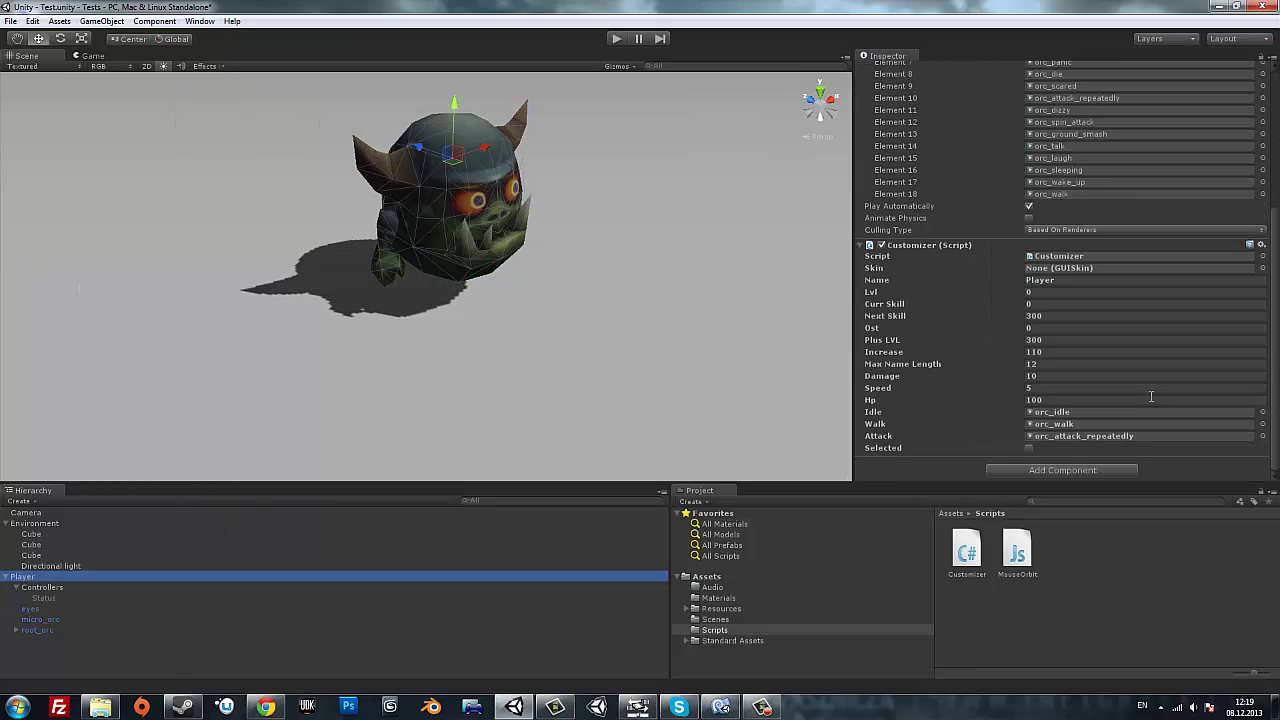
left_click(1032, 450)
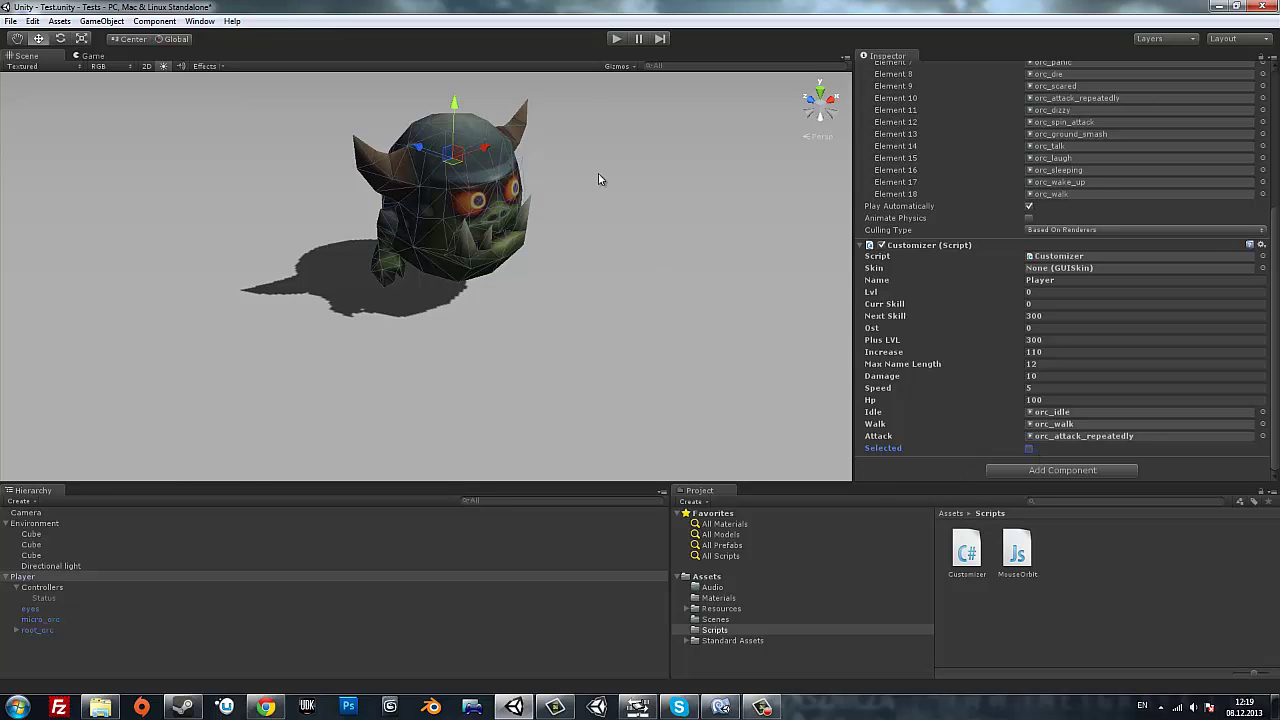
Play the game and right-drag to orbit the camera around the orc.
left_click(616, 38)
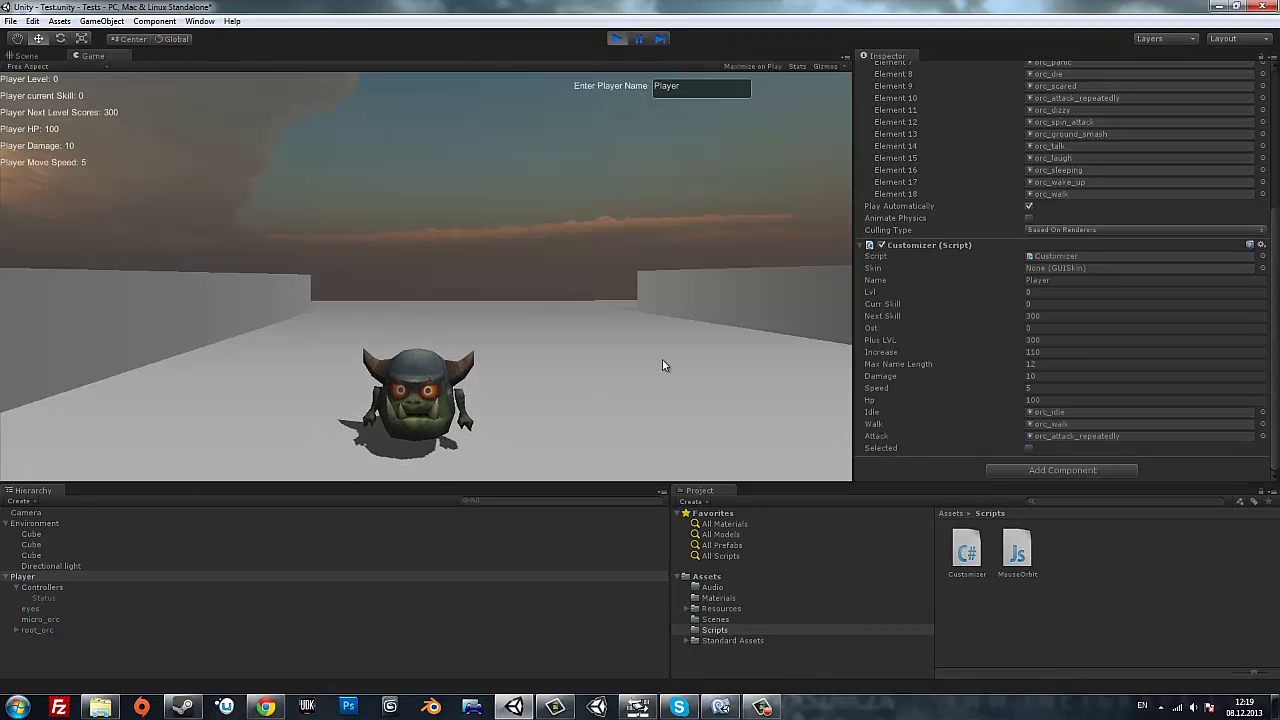
left_click_drag(662, 365, 308, 426)
left_click_drag(281, 343, 660, 354)
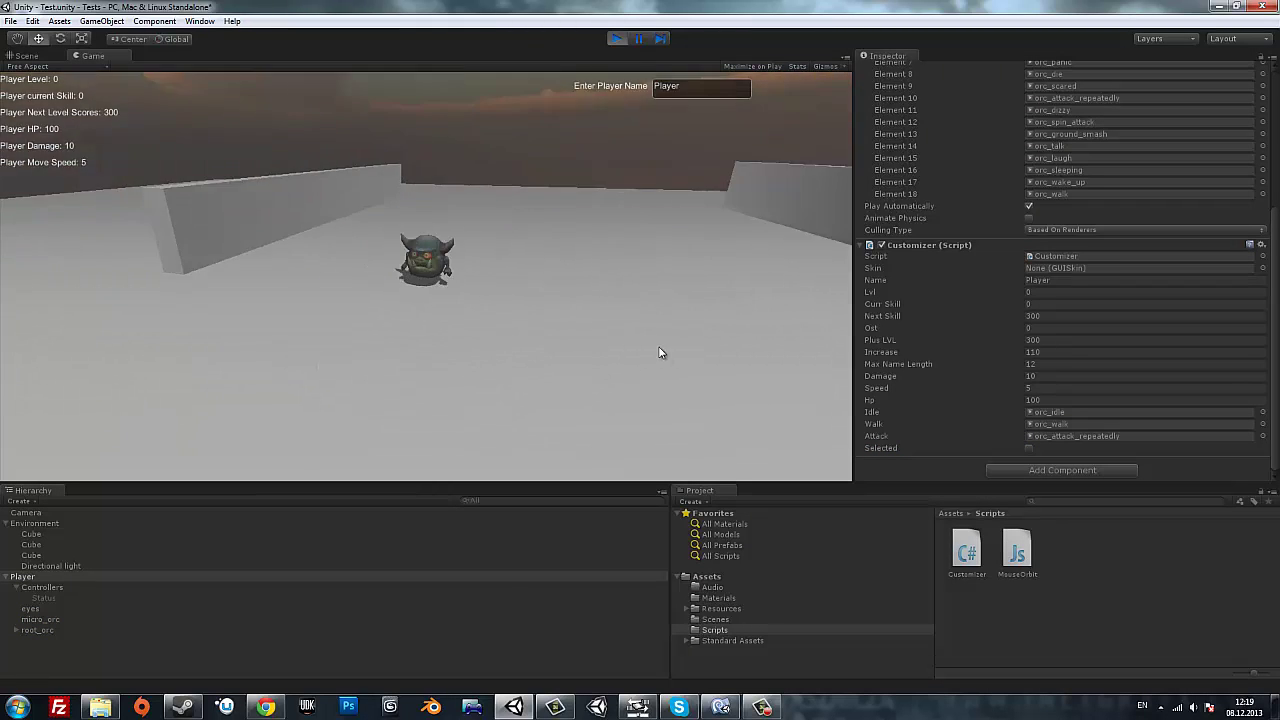
mouse_move(604, 261)
left_mouse_down()
mouse_move(271, 134)
mouse_move(613, 224)
mouse_move(502, 277)
left_mouse_up()
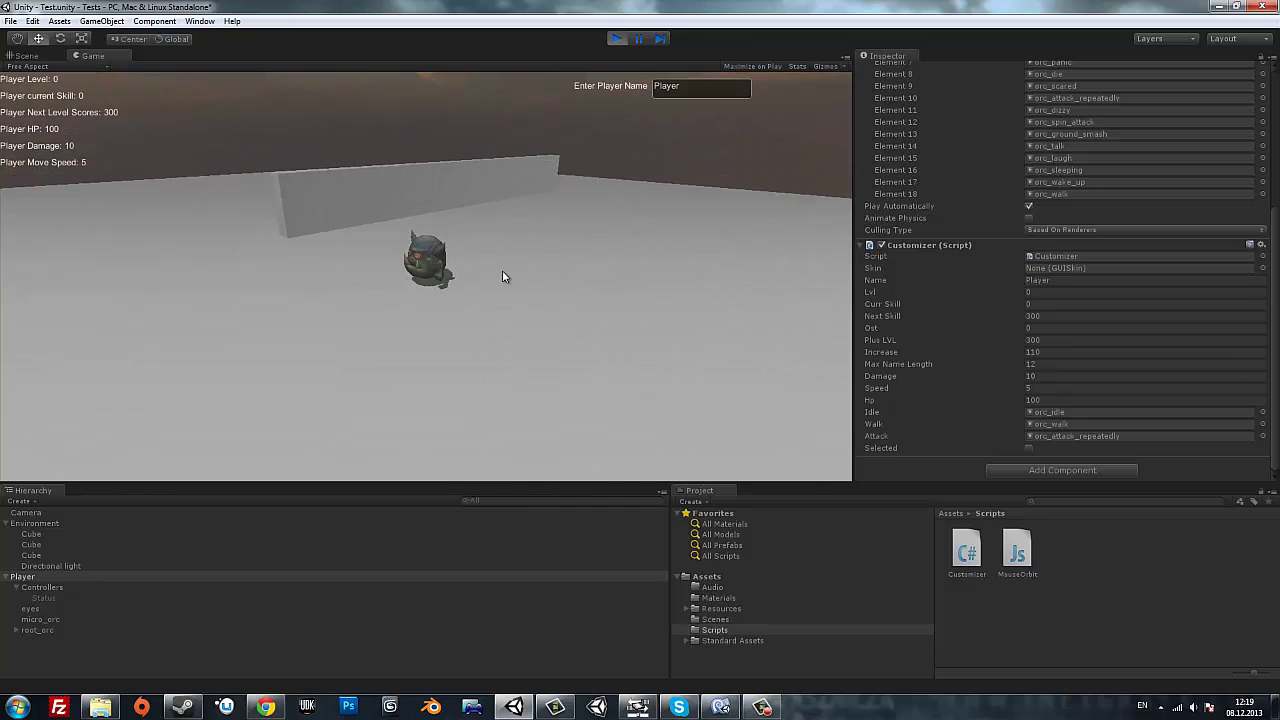
Glance at Customizer.cs, then stop the running game in Unity.
left_click(720, 707)
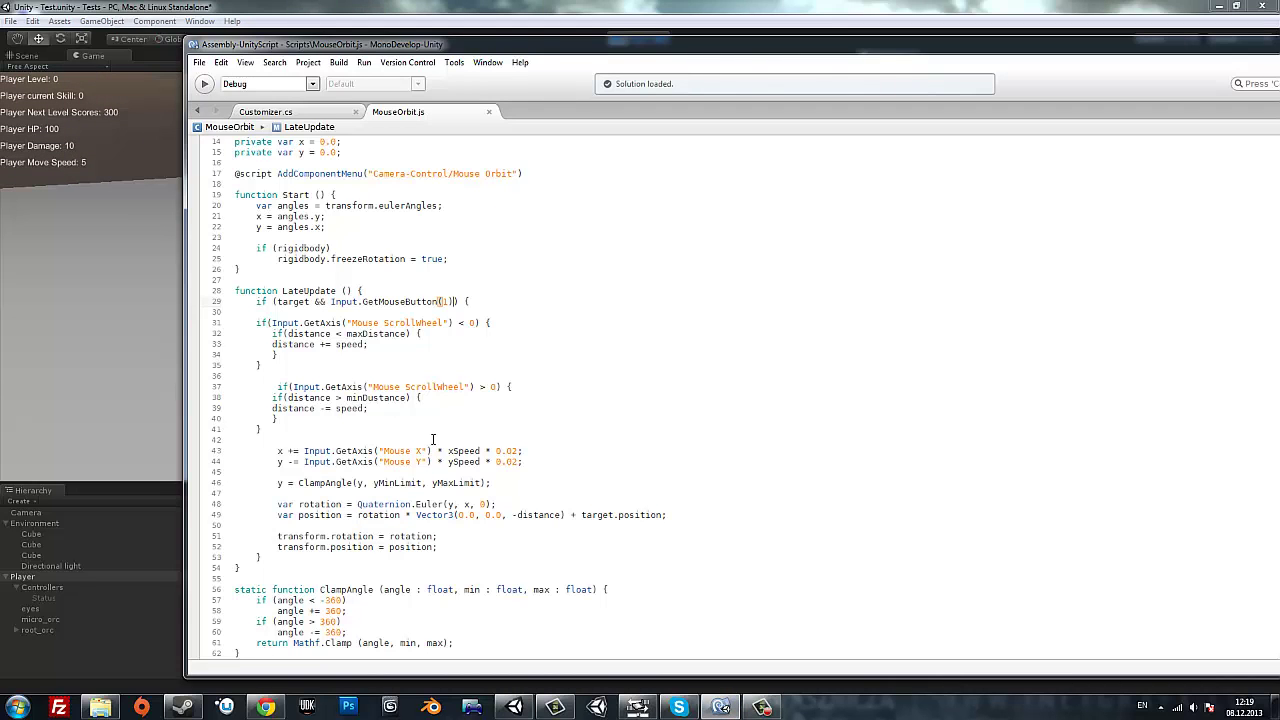
left_click(296, 113)
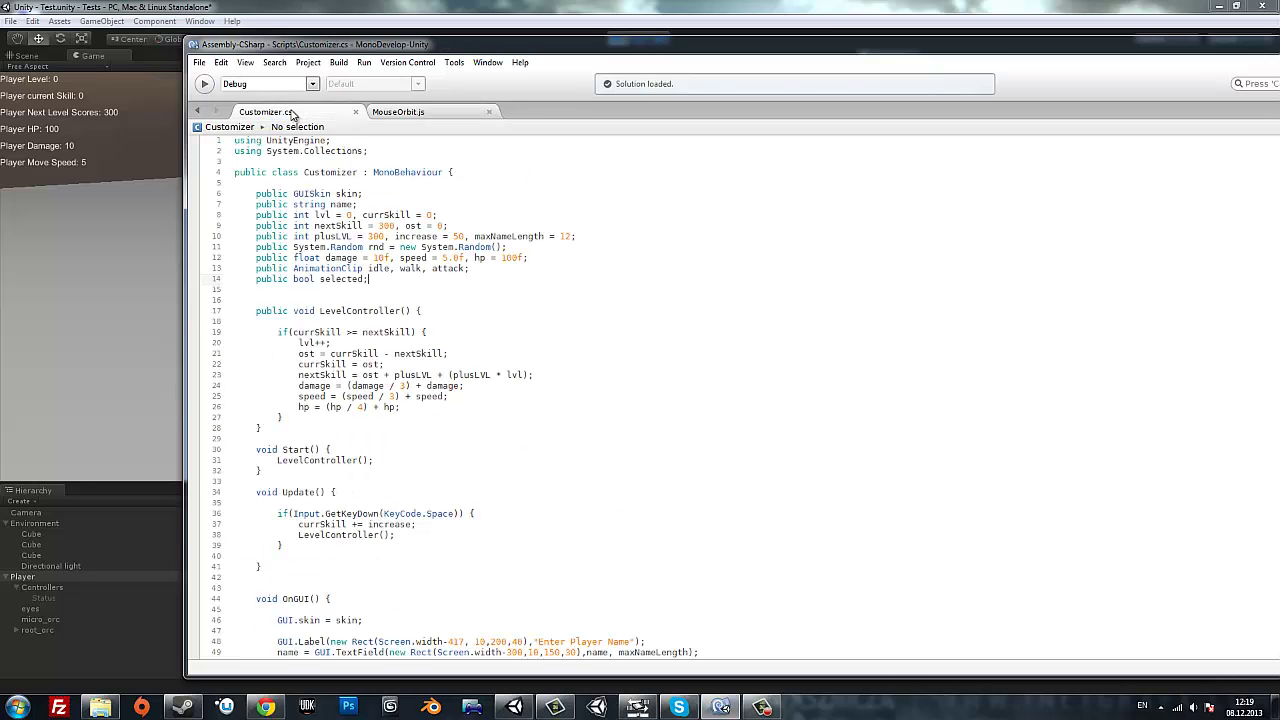
left_click(66, 246)
left_click(616, 38)
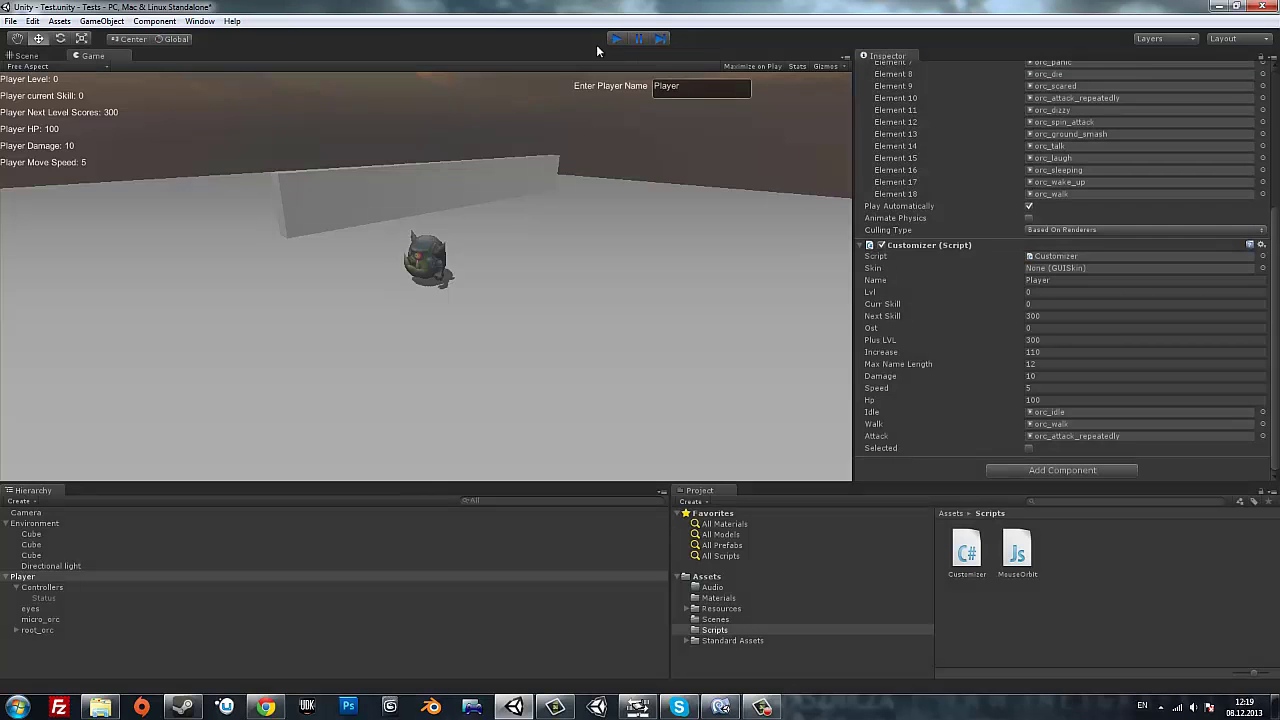
Select Player, delete an accidentally created cube, and reselect the orc.
left_click(30, 578)
left_click(101, 21)
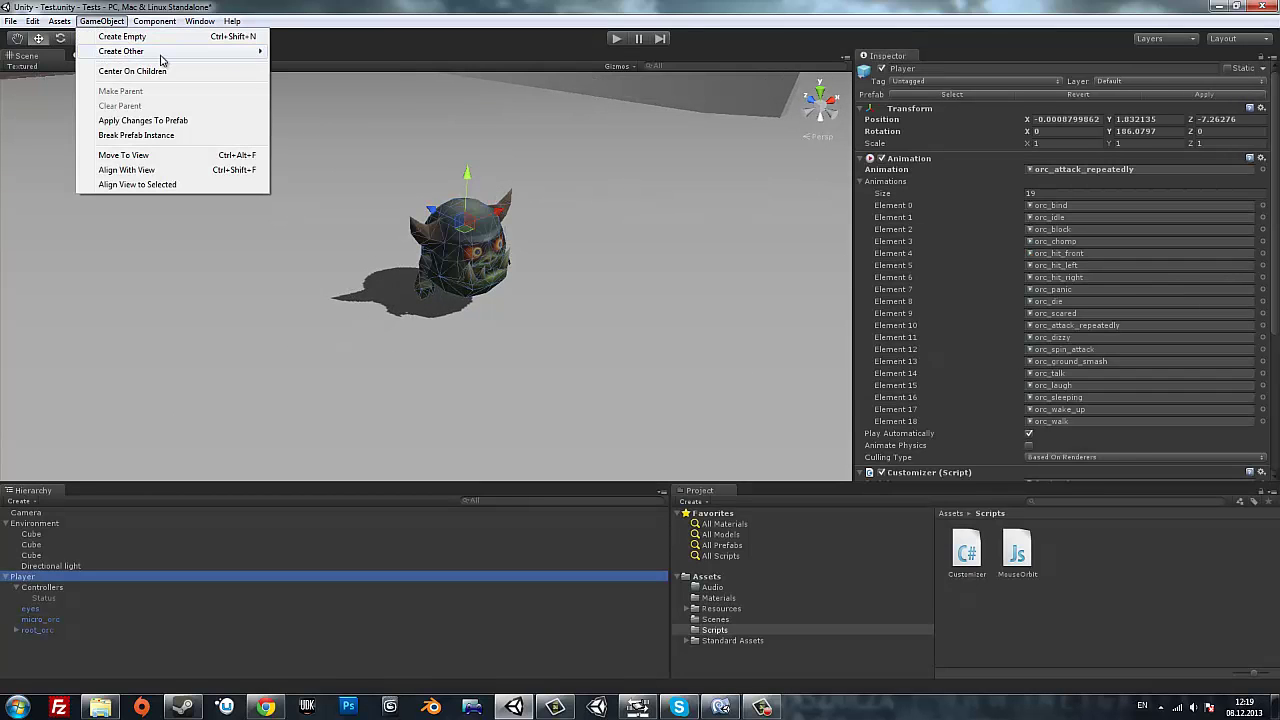
mouse_move(160, 51)
left_click(299, 194)
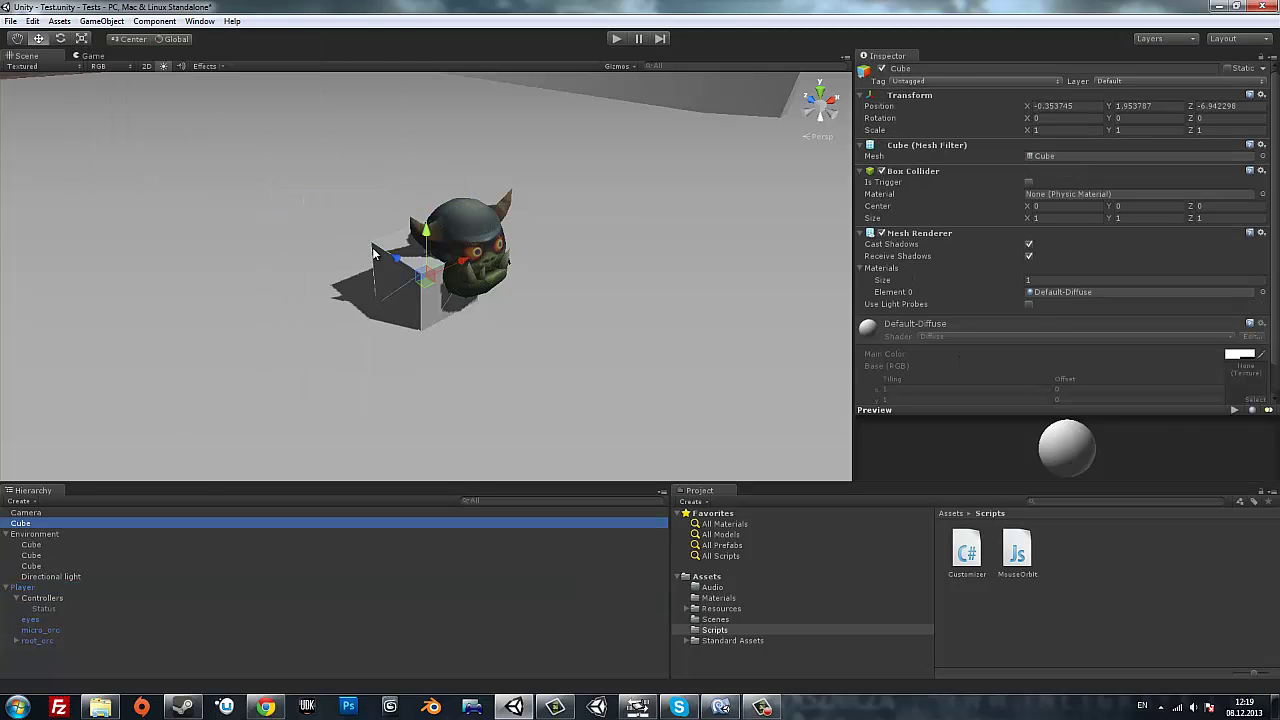
key("Delete")
left_click(436, 261)
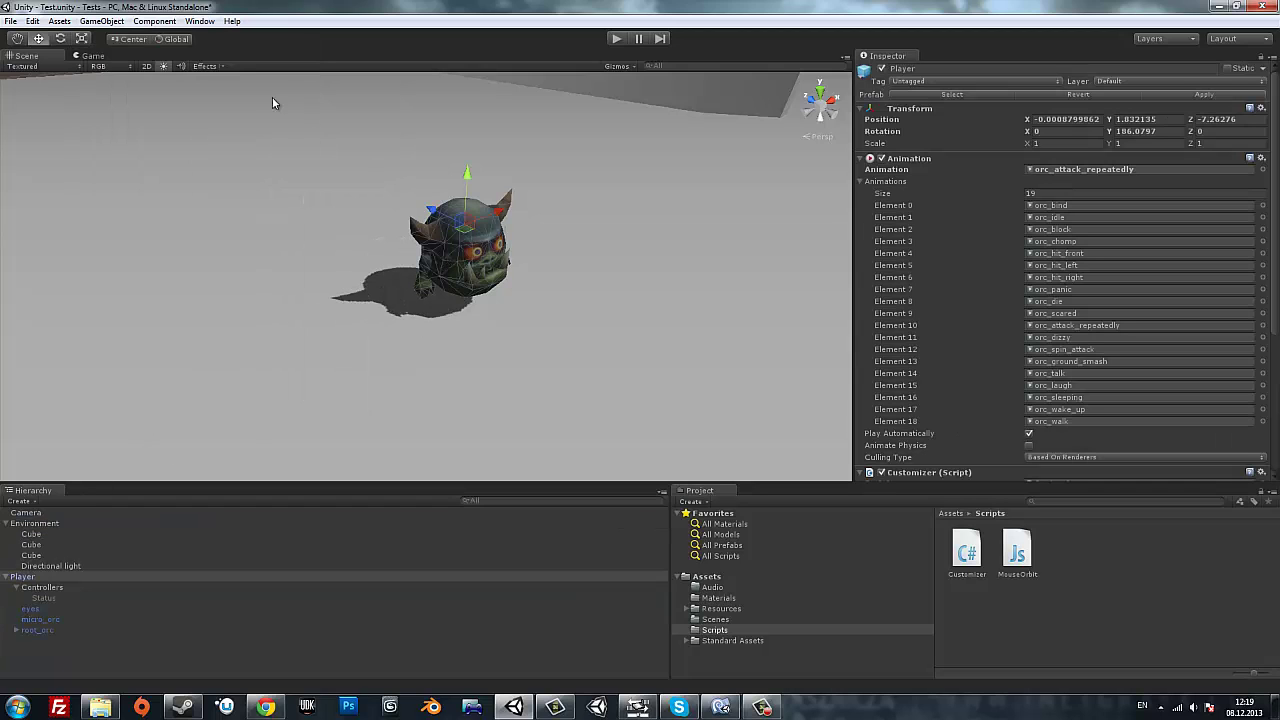
Add a Box Collider to Player with Center Y 0.51 and size 1.27 × 1.18 × 1.12.
left_click(141, 21)
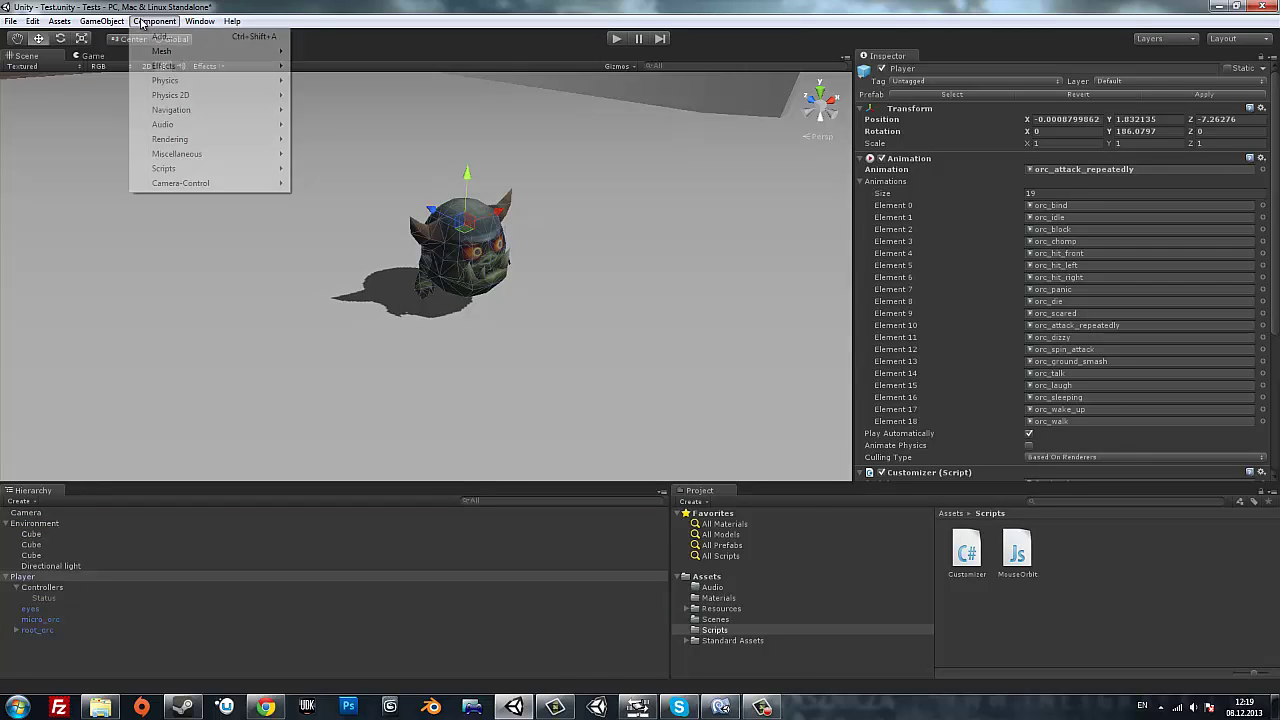
mouse_move(194, 80)
left_click(330, 115)
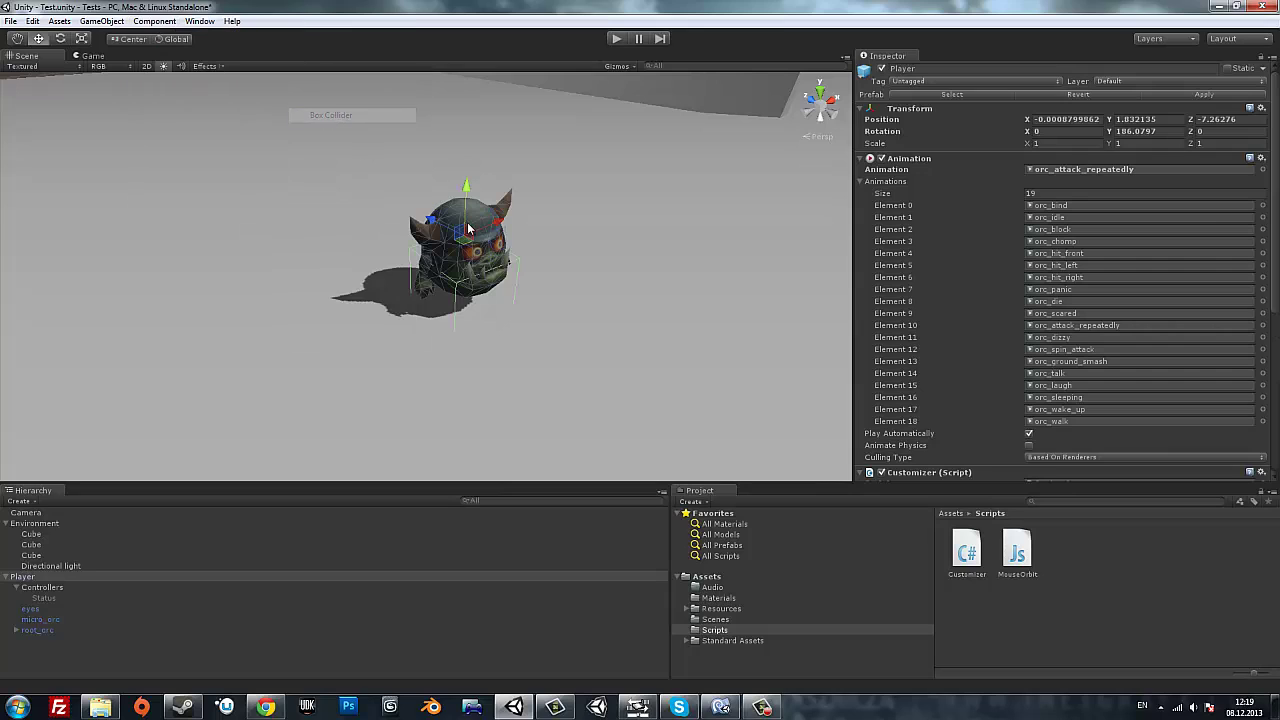
scroll(1124, 266, "down", 5)
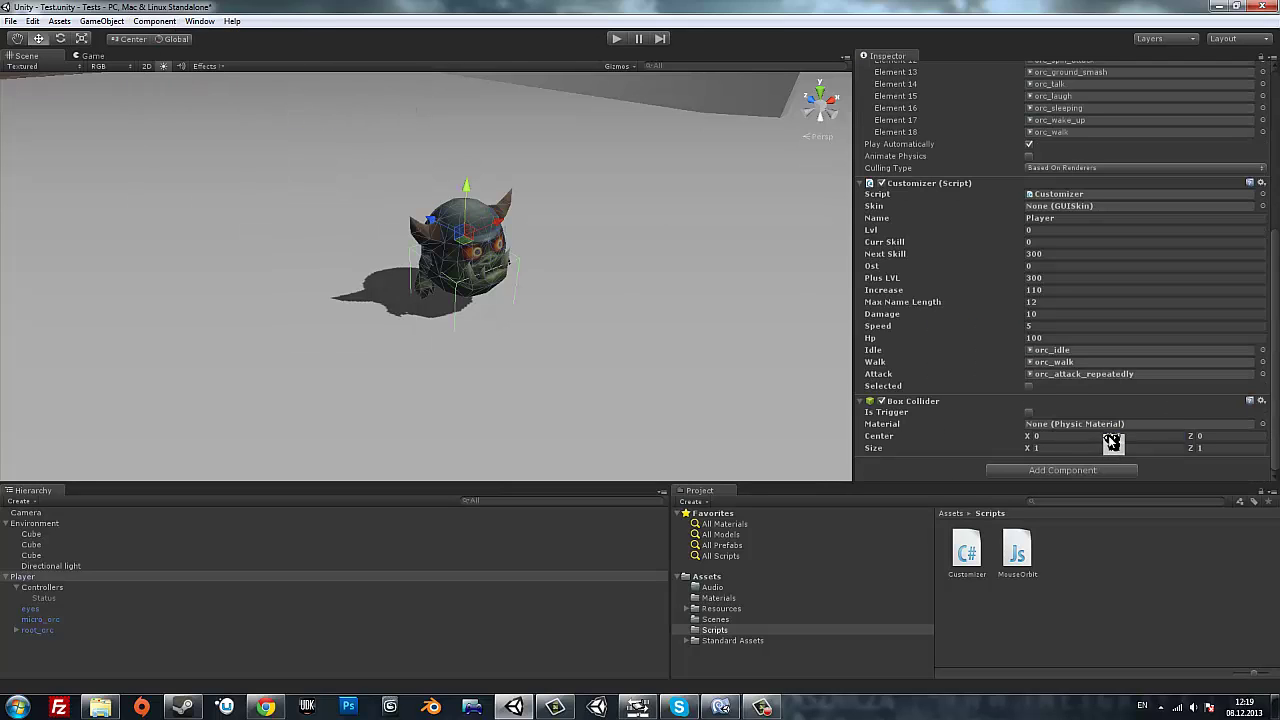
left_click(1117, 448)
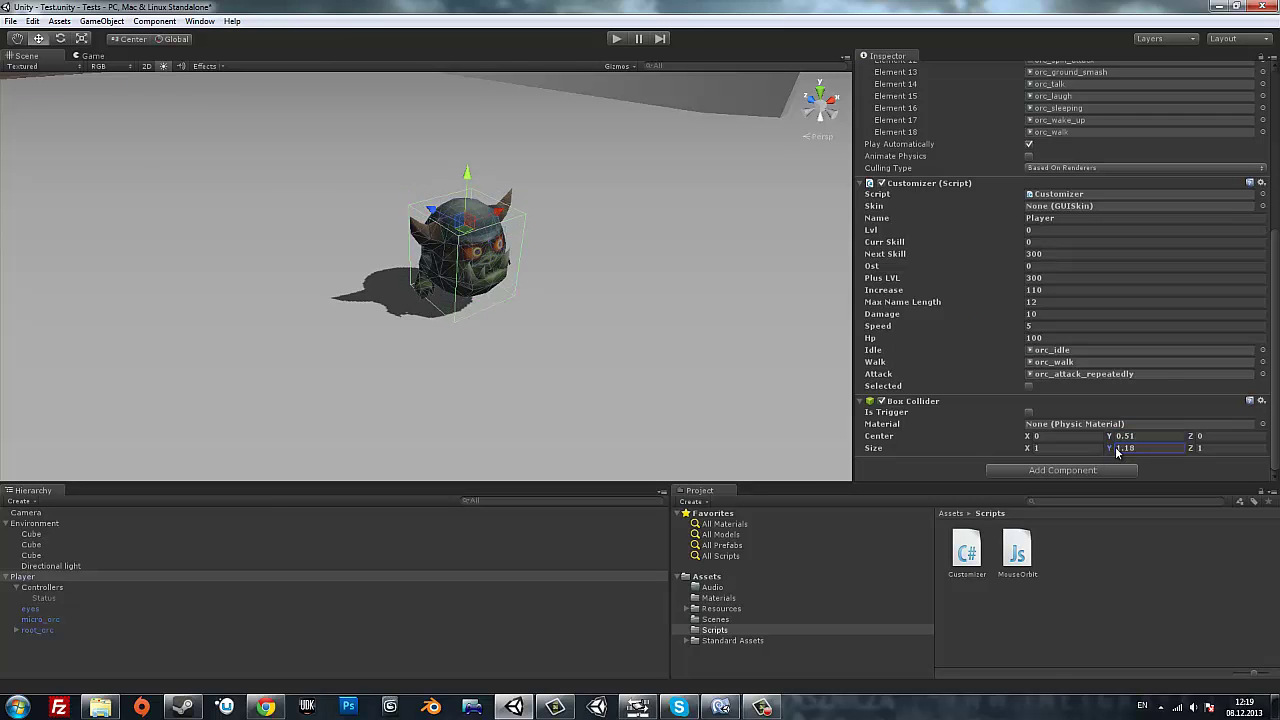
left_click(1197, 448)
type("1.12")
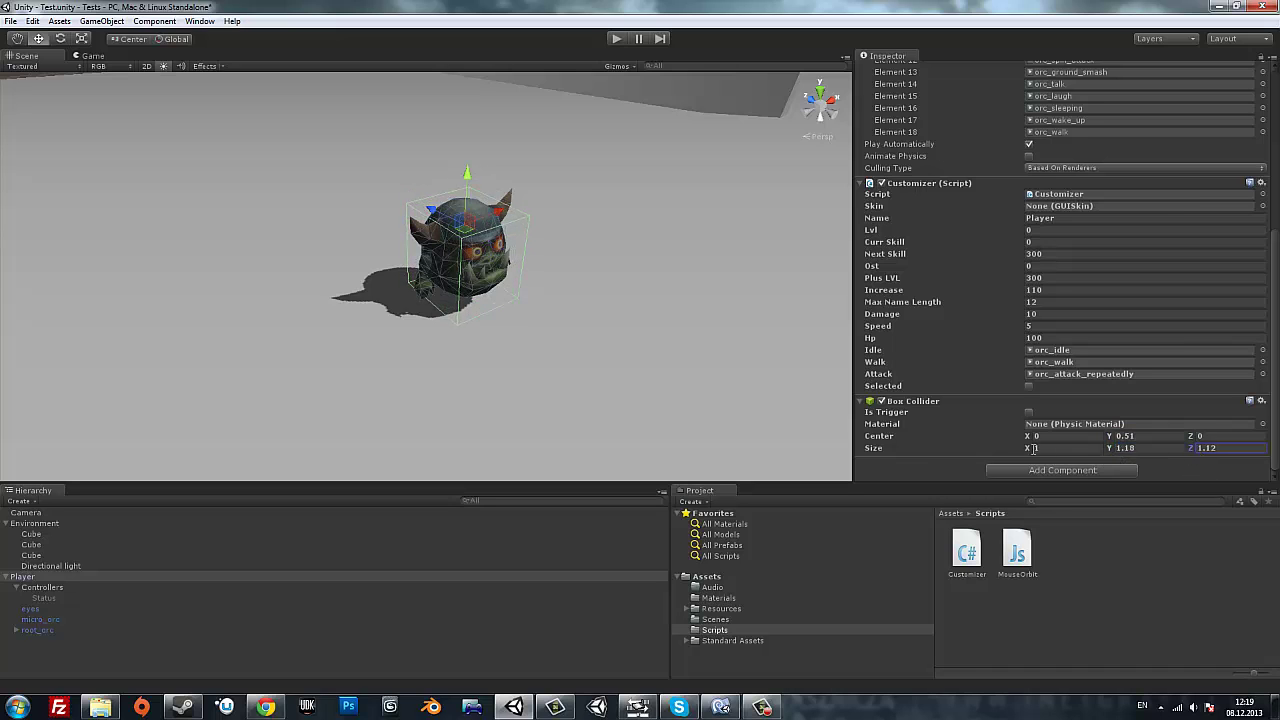
left_click(1035, 448)
type("1.27")
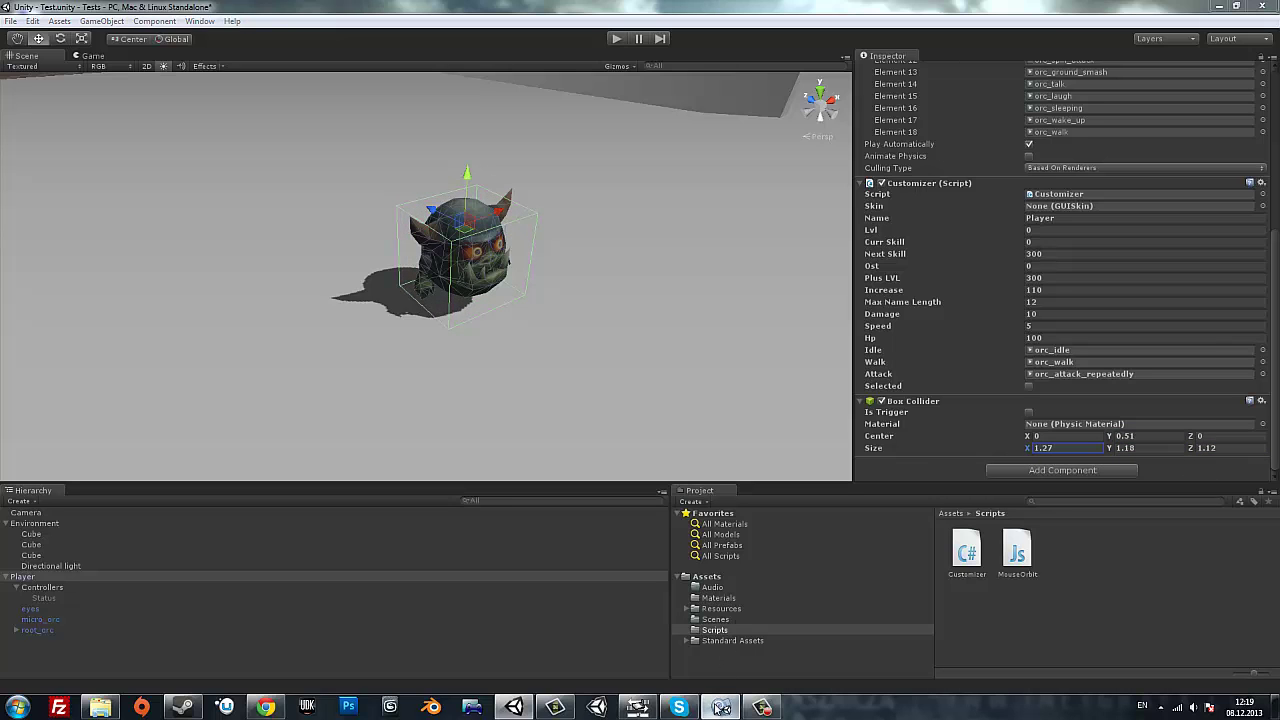
left_click(720, 707)
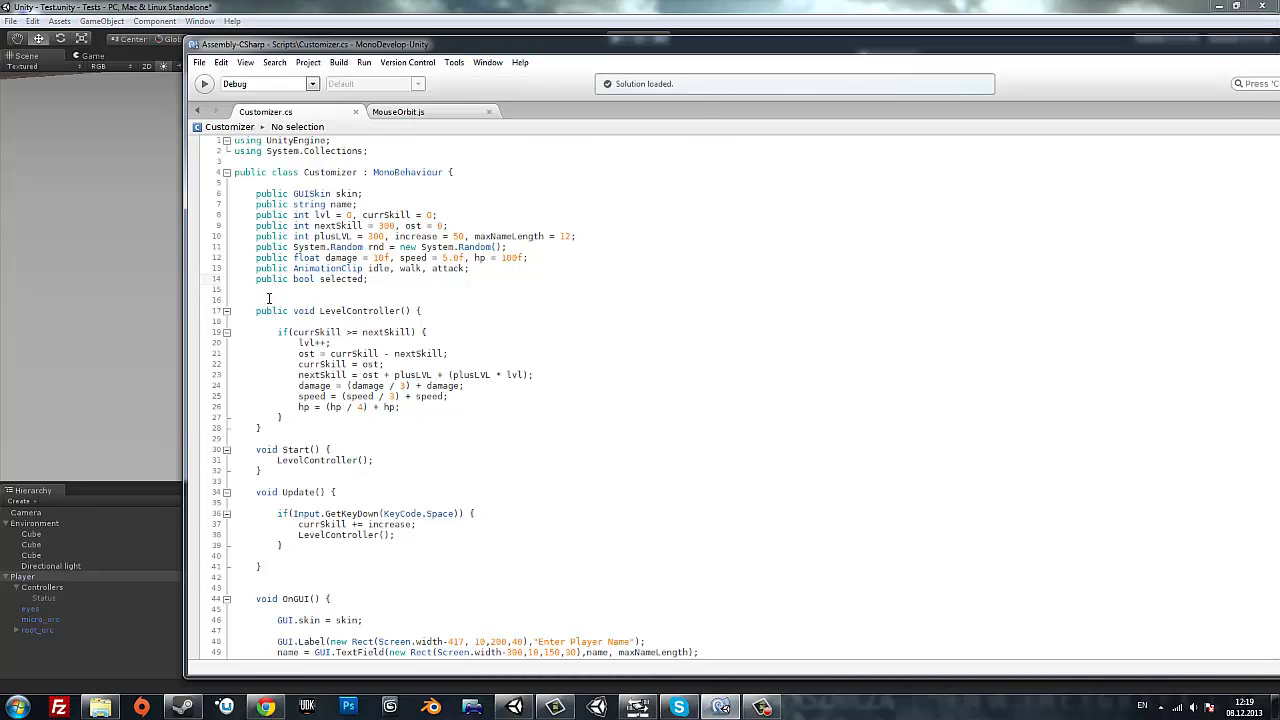
Declare a new method 'public void OnMouseEnter() {' below the field declarations.
left_click(268, 298)
key("Return")
key("Return")
key("Up")
key("Up")
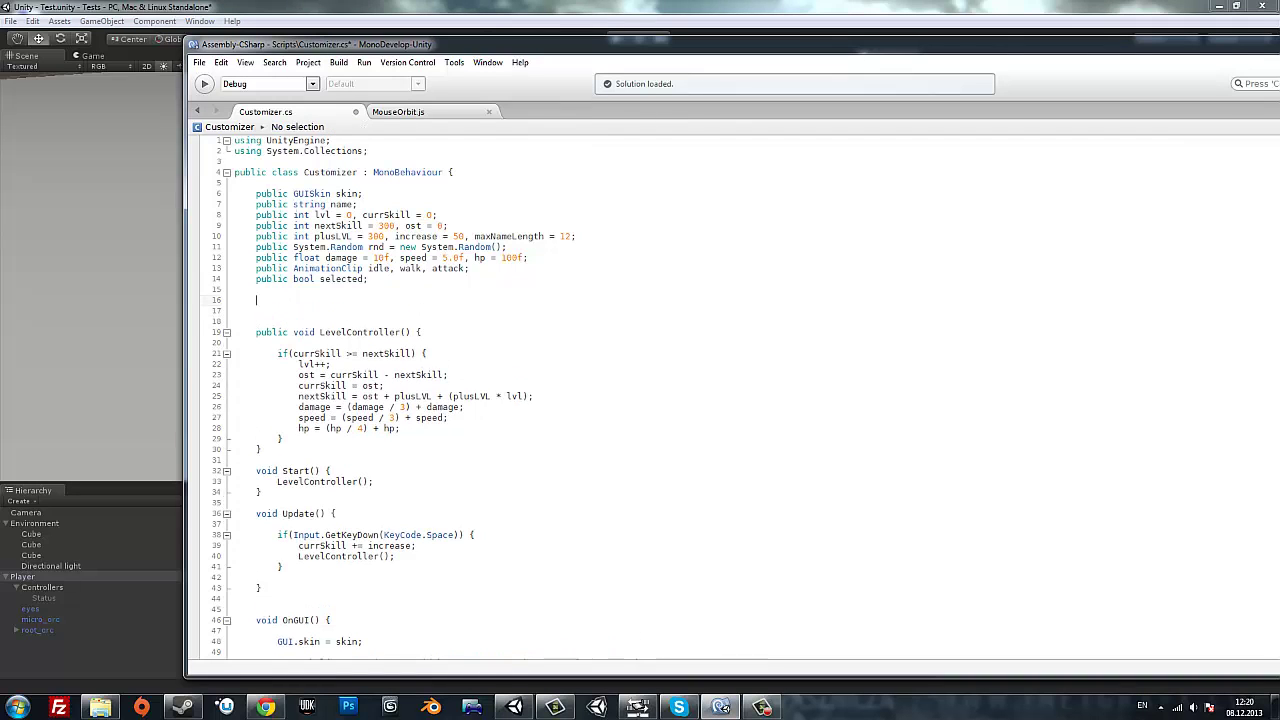
type("public ")
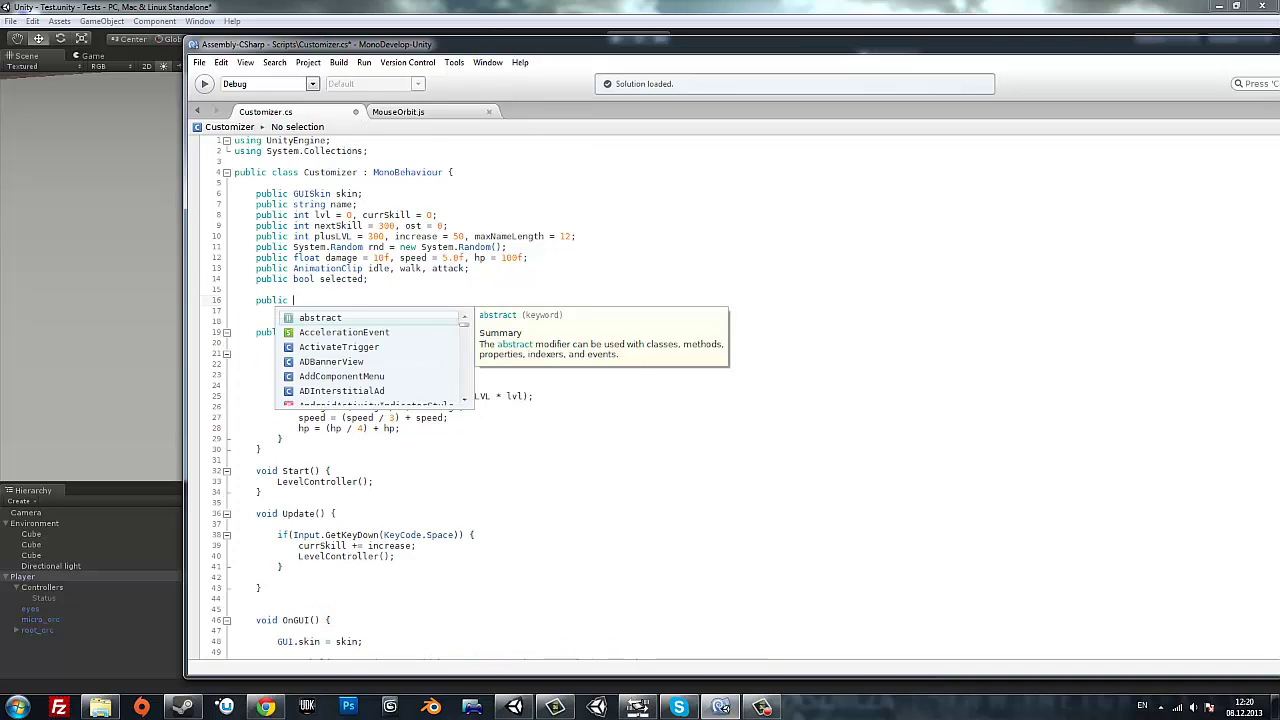
type("OnMouse")
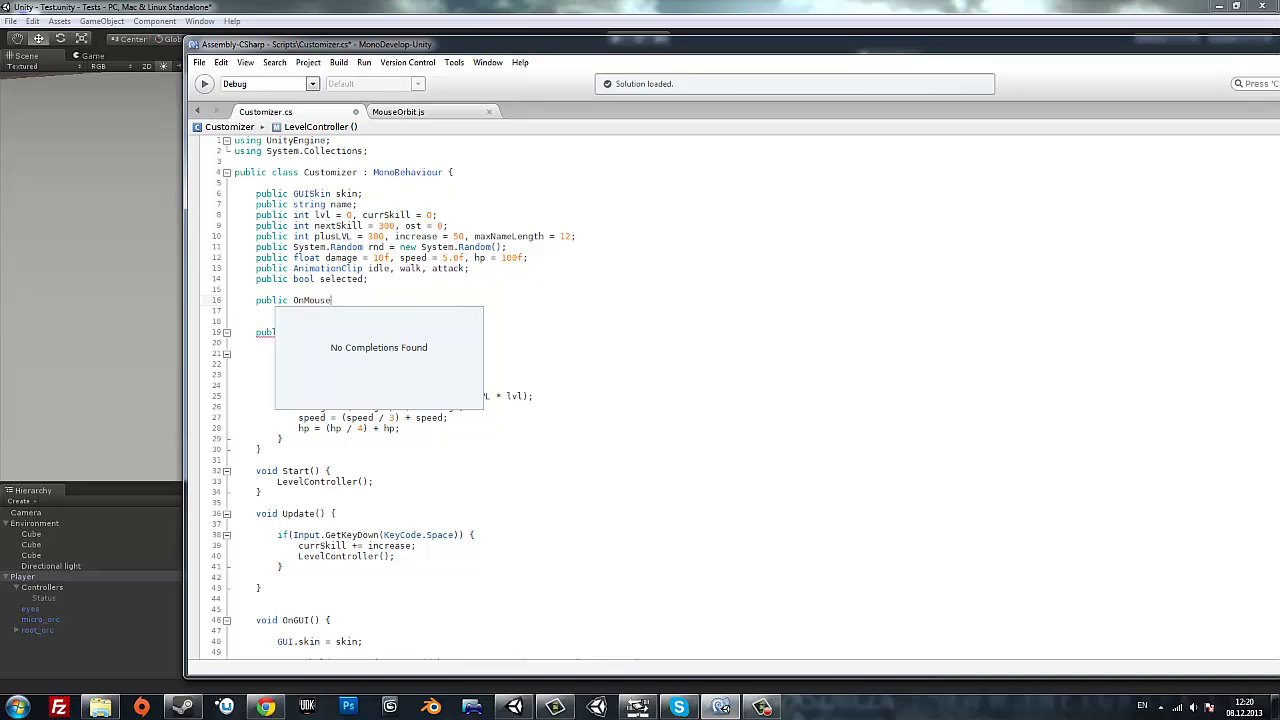
type("Enter")
type("() {")
key("Return")
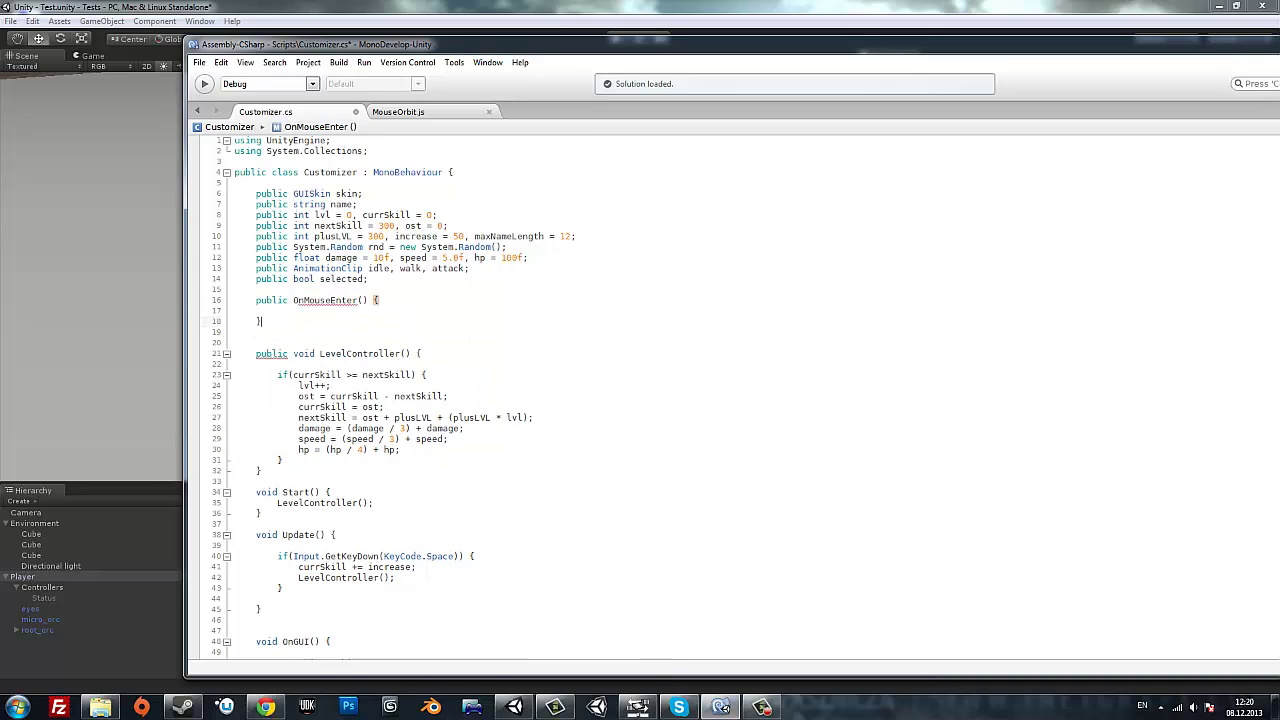
key("Return")
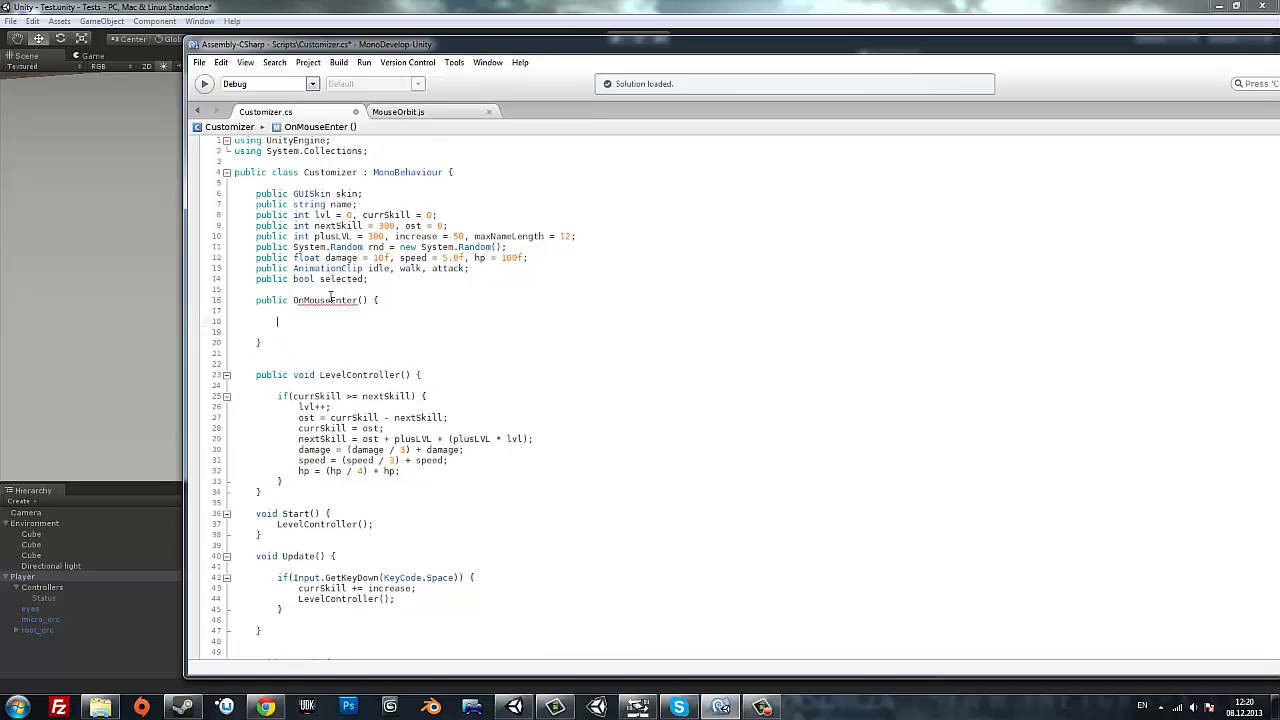
left_click(293, 300)
type("vpod")
key("BackSpace")
type("id")
key("Down")
key("Down")
Inside it, add 'if (Input.GetMouseButtonDown(0))' with 'selected = true;' in its body.
type("if(")
type("Input.GHe")
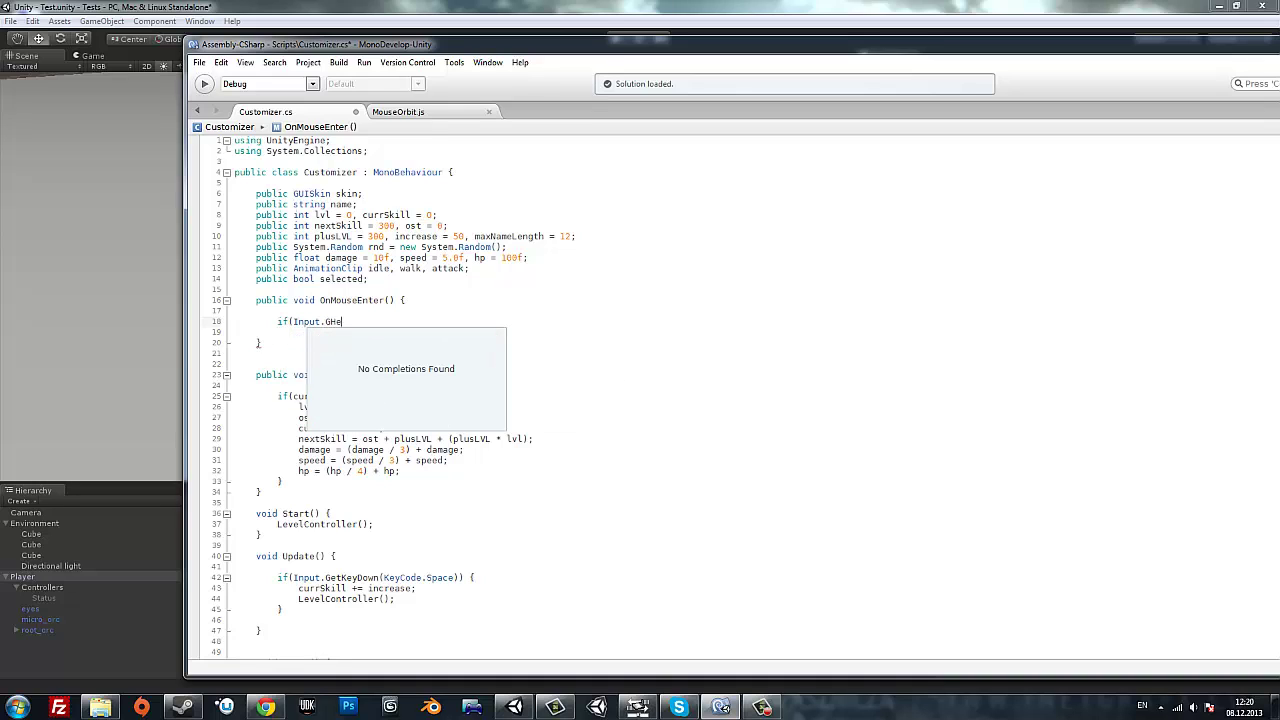
key("BackSpace")
key("BackSpace")
type("et")
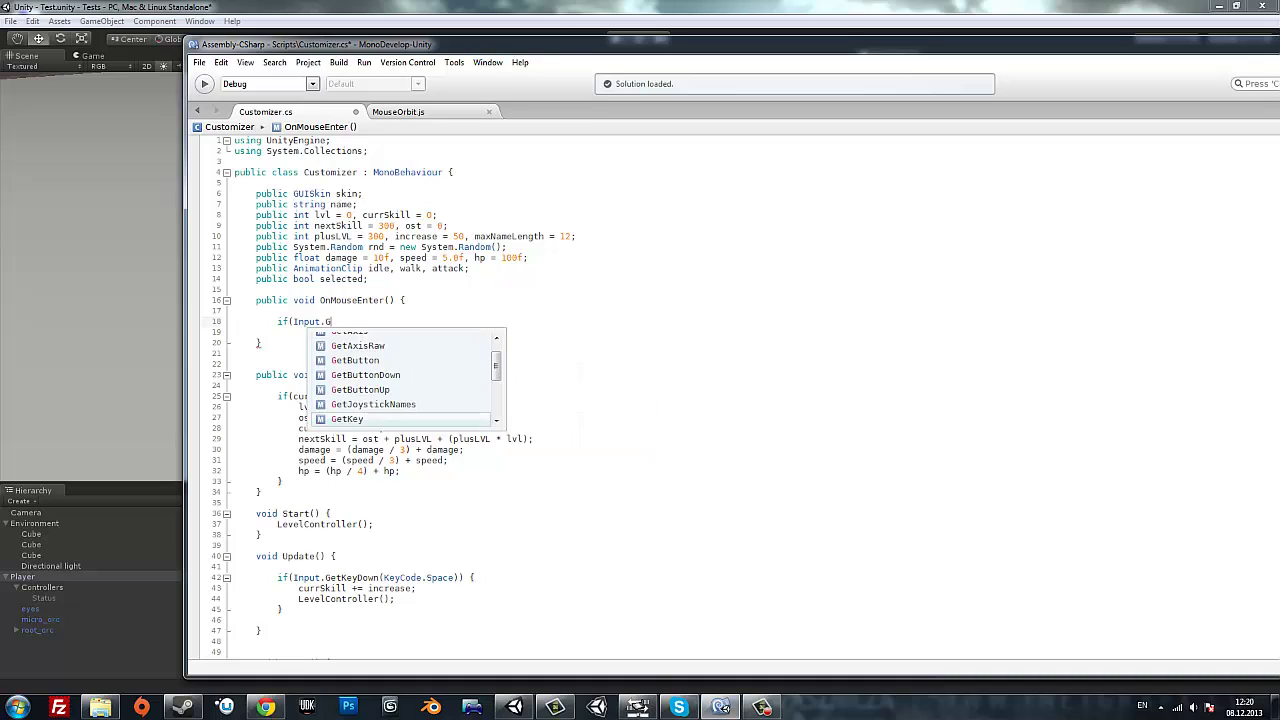
type("Mo")
key("Return")
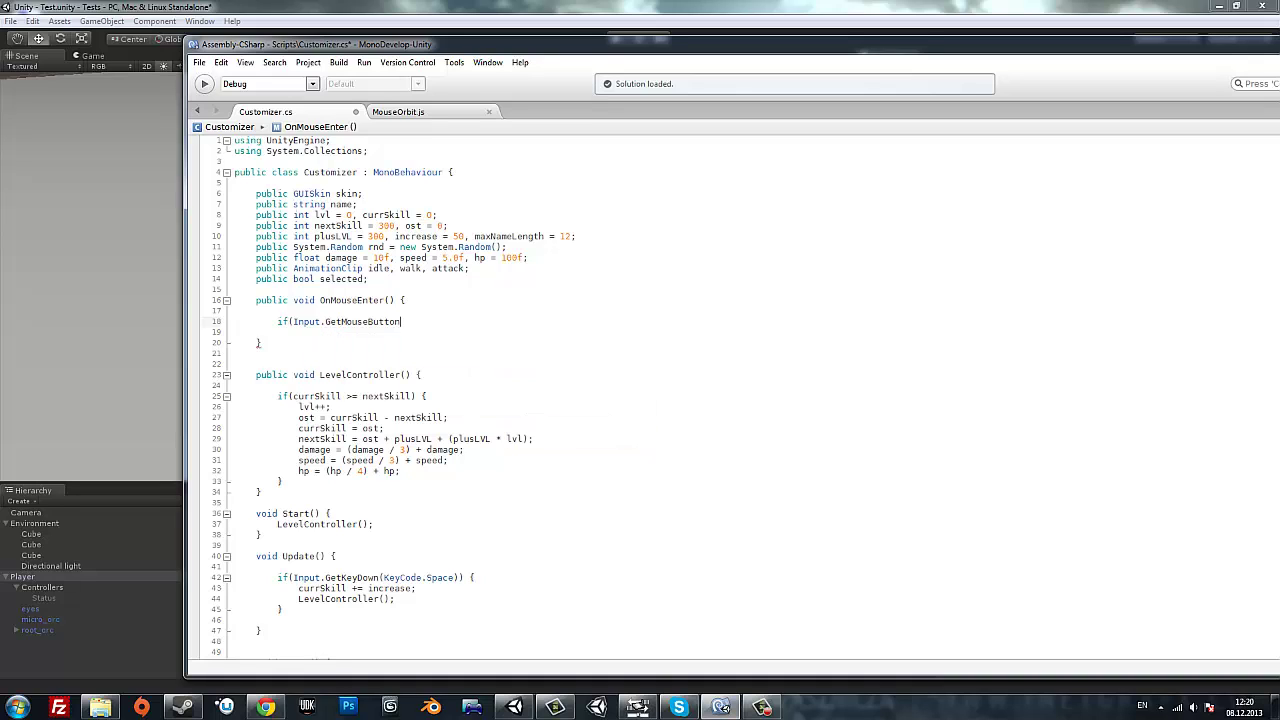
type("Dow")
type("()")
type("0) {")
key("Return")
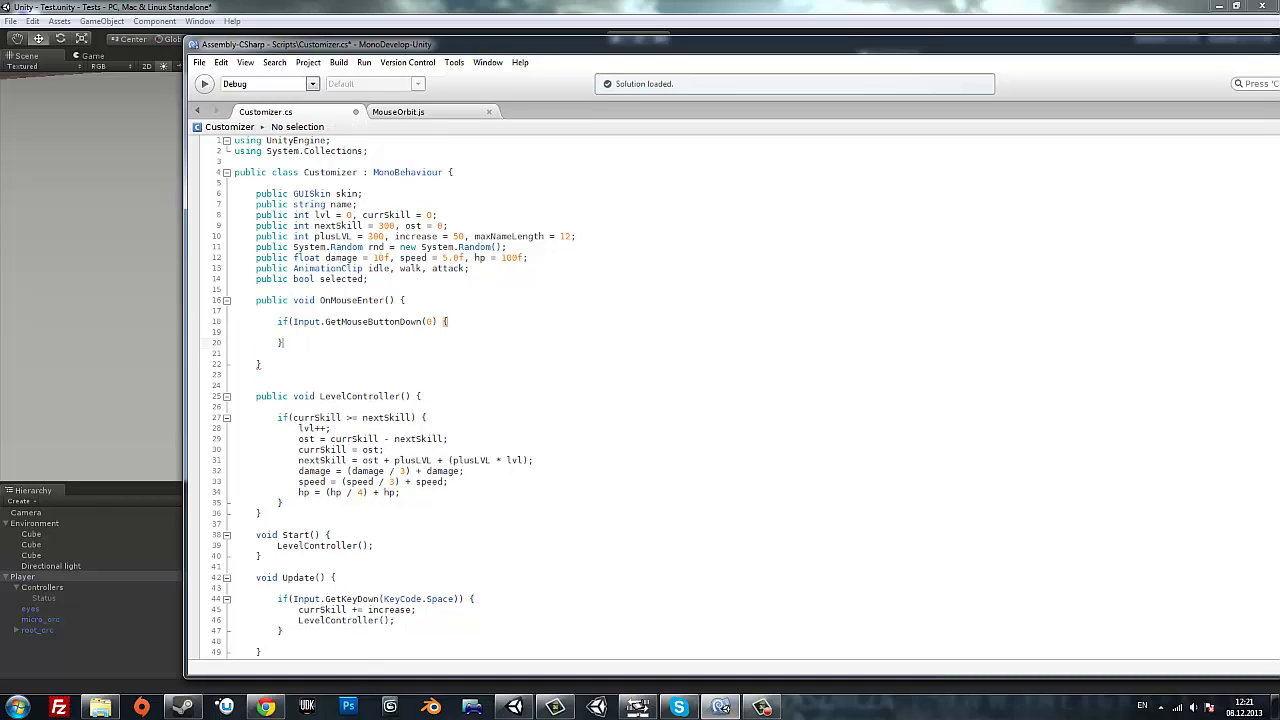
left_click(298, 332)
mouse_move(311, 331)
type("selected")
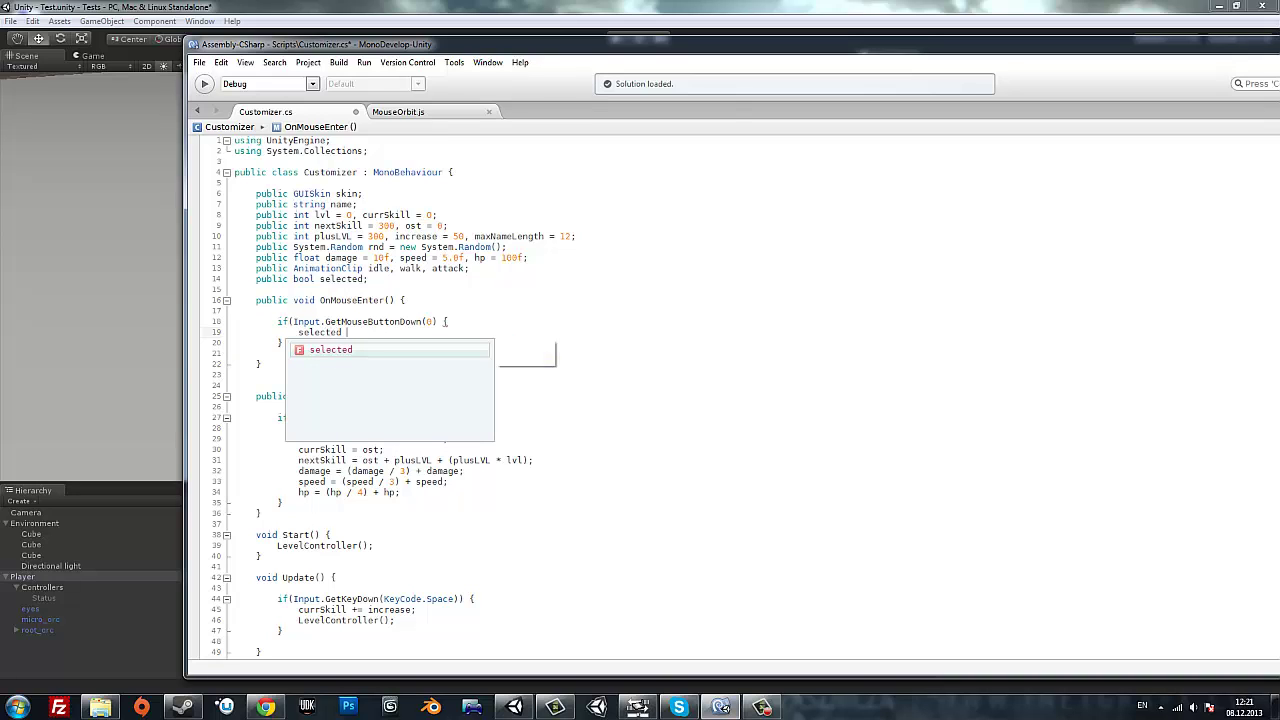
type(" = true;")
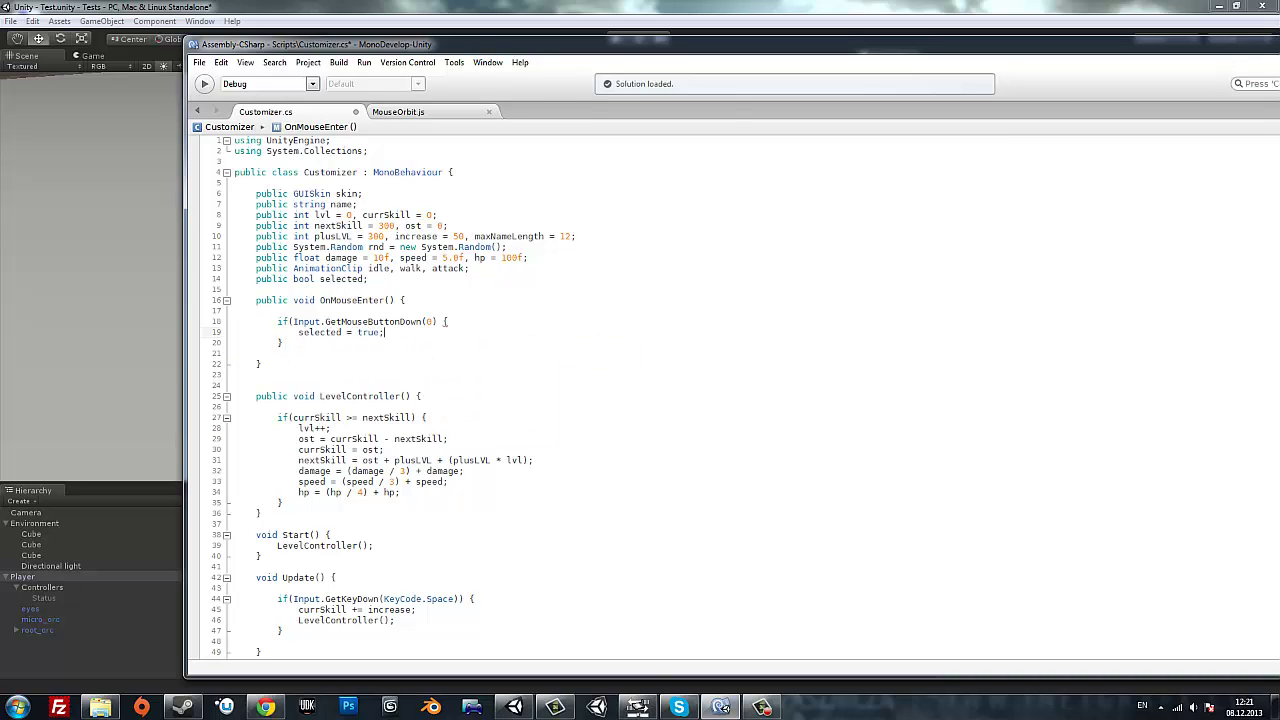
Start a second 'public void OnMouse' handler and rename the first method to OnMouseDown.
left_click(292, 362)
key("Return")
key("Return")
type("pub")
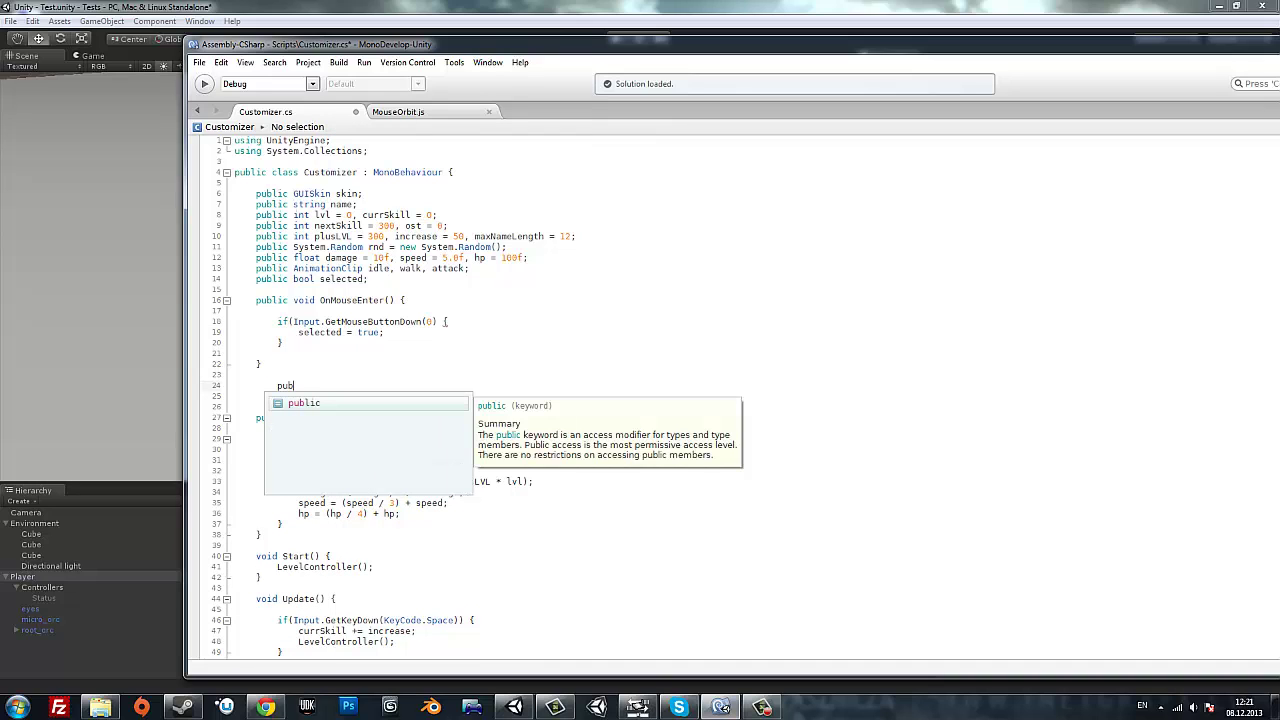
key("Return")
type("void O")
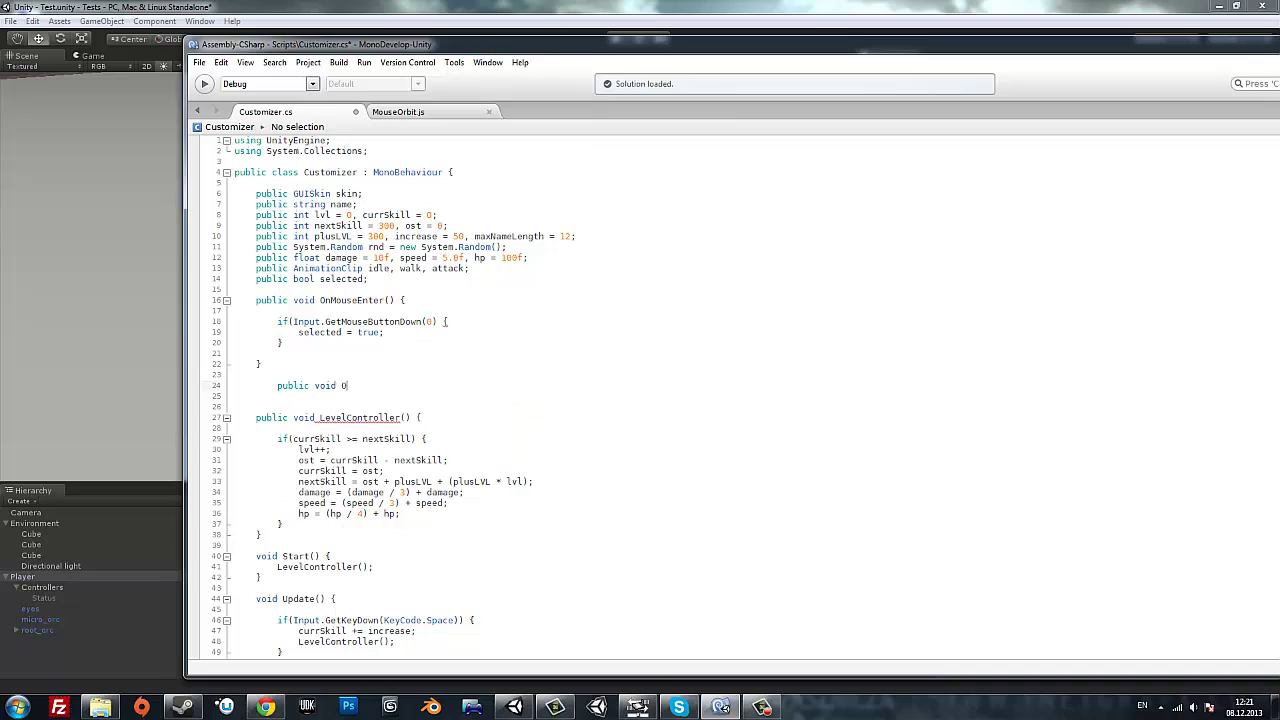
type("nMous")
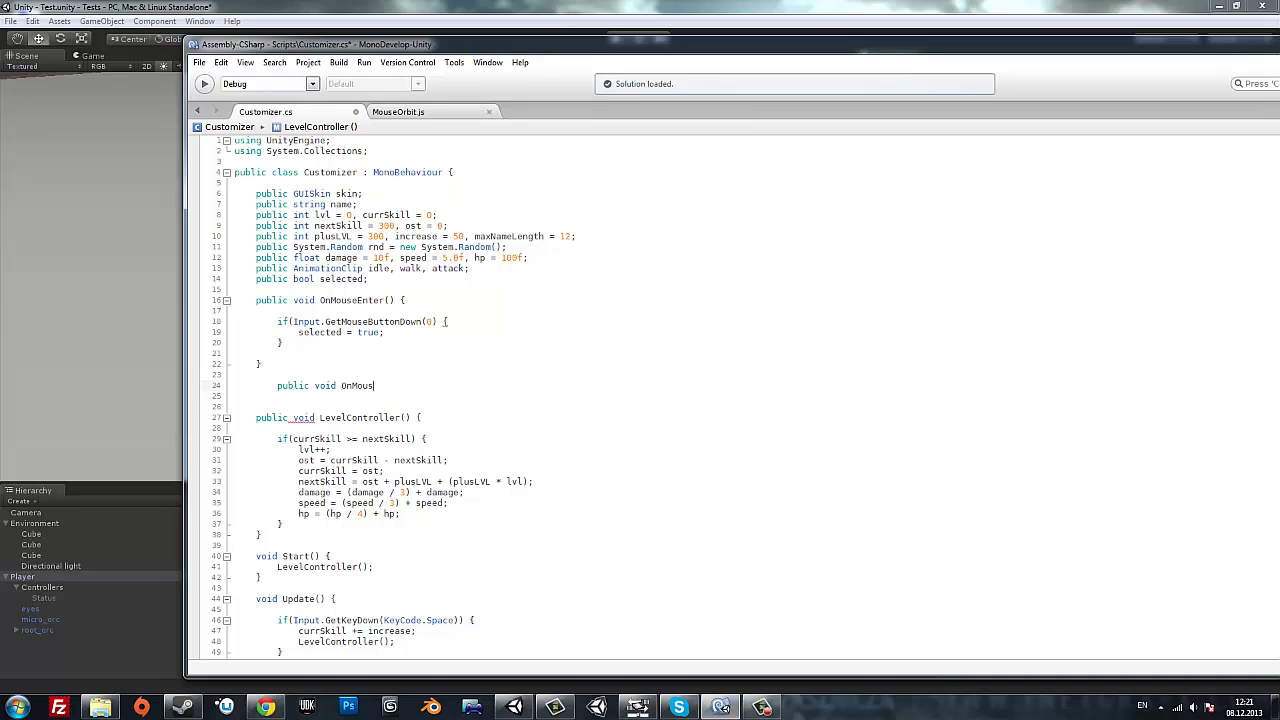
type("e")
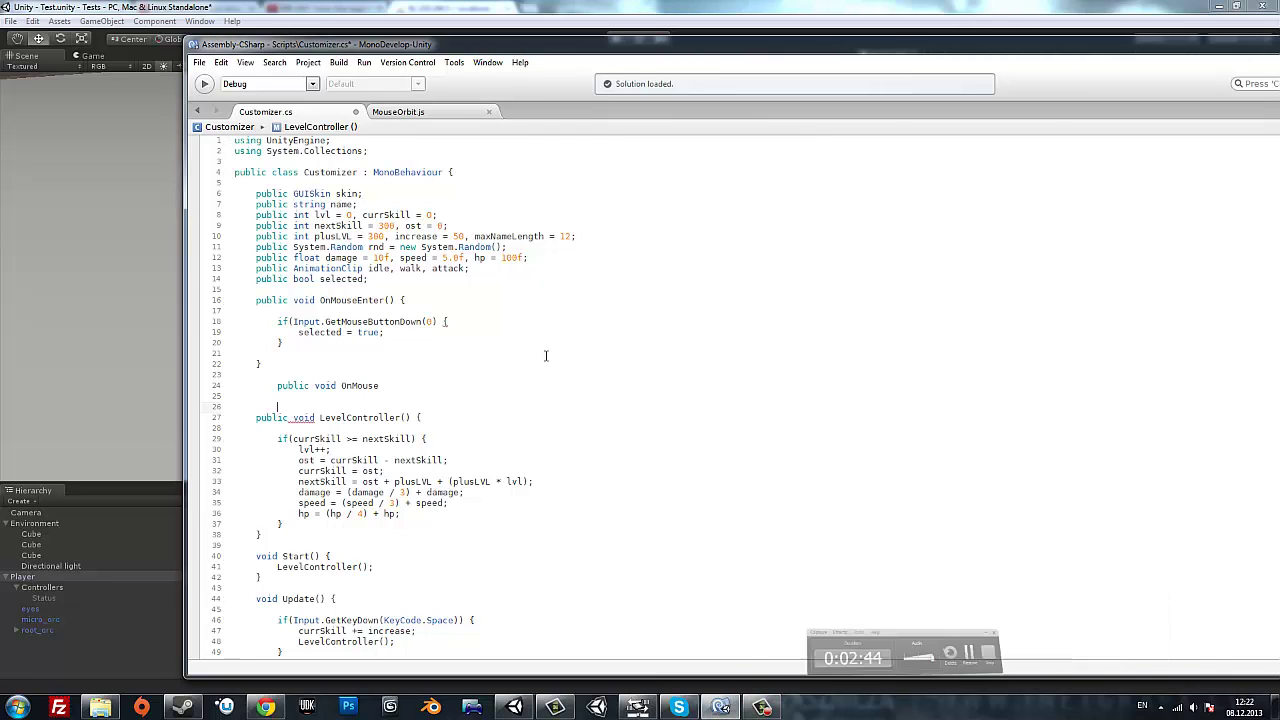
key("Down")
key("Down")
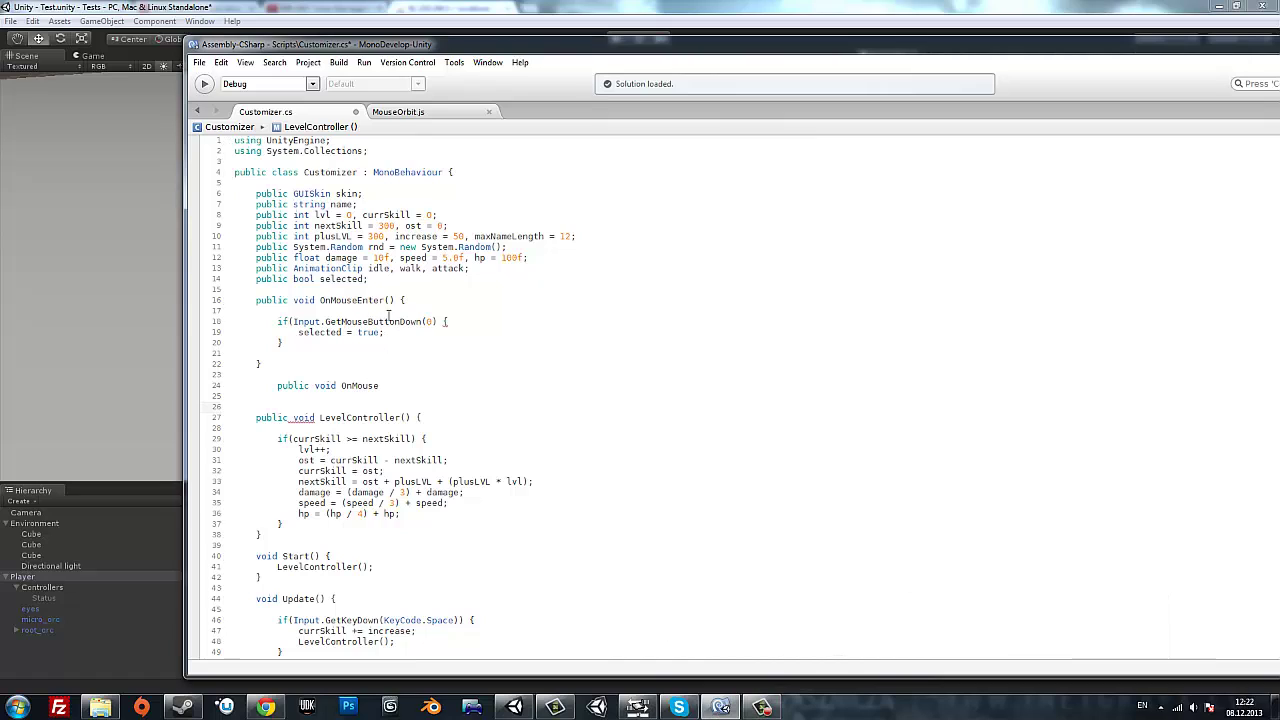
left_click_drag(358, 300, 385, 300)
type("D")
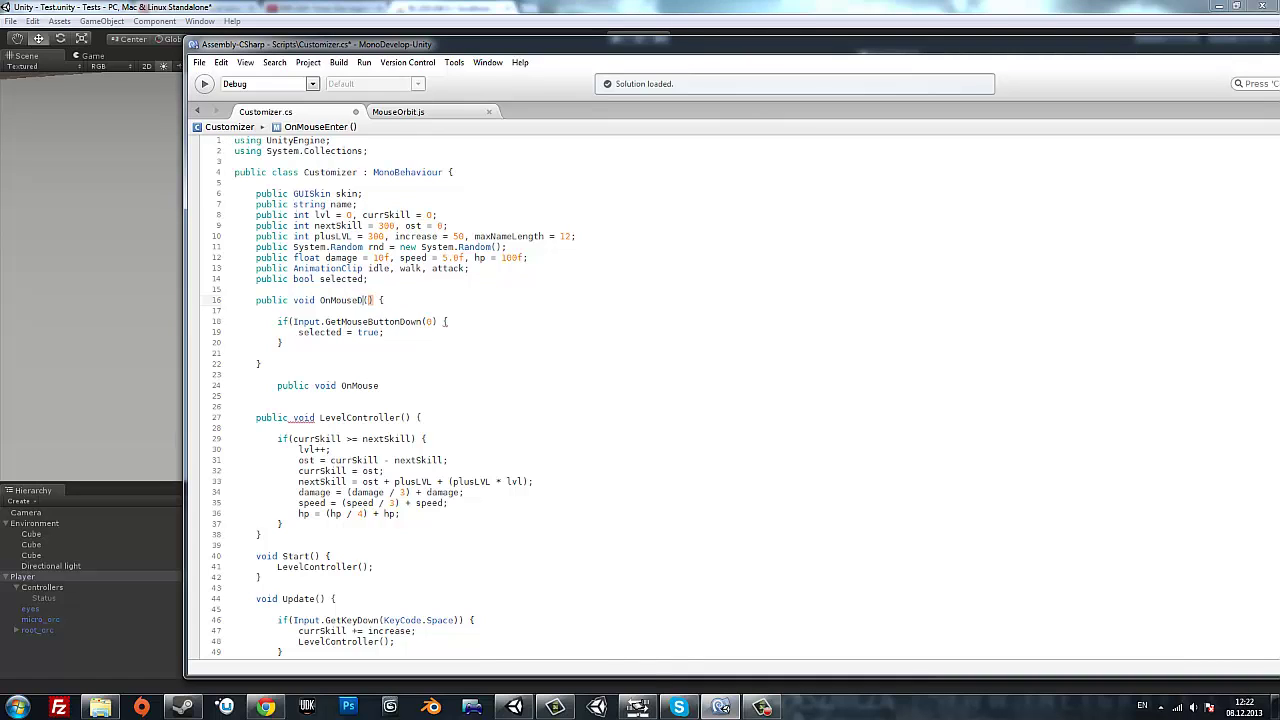
type("own")
Remove the if wrapper from OnMouseDown so it sets selected = true directly.
left_click(299, 342)
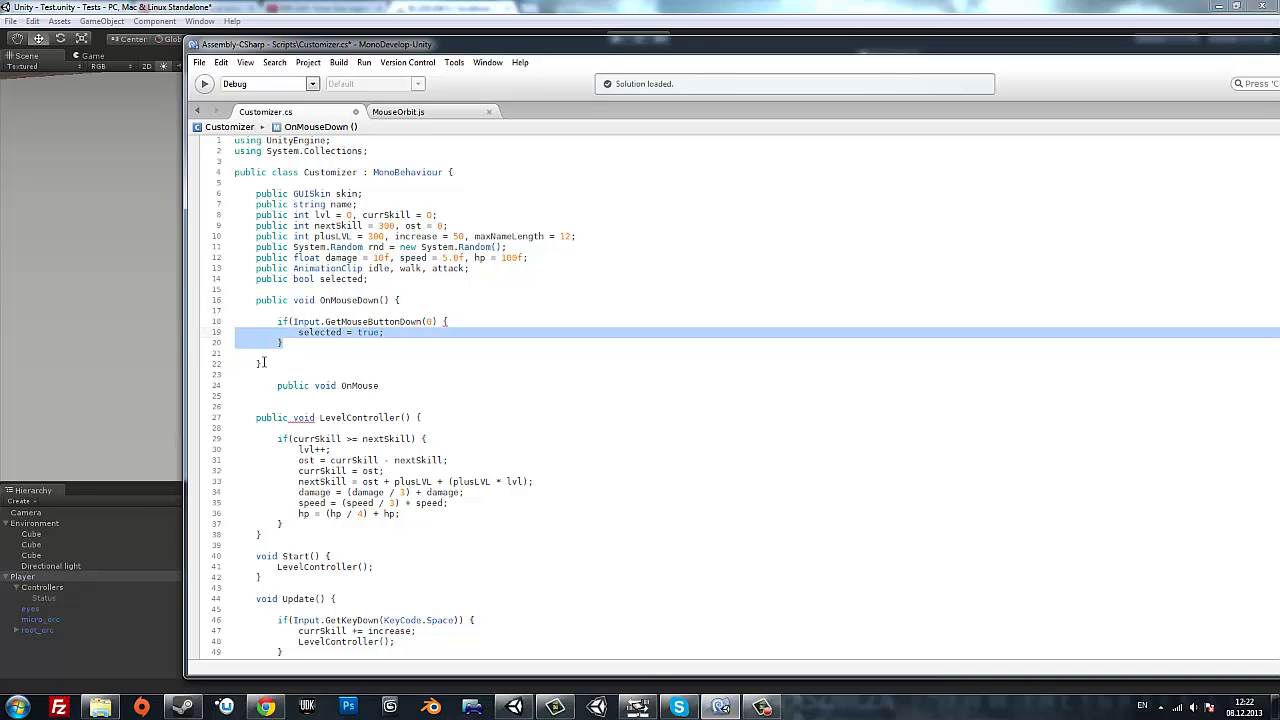
left_click(239, 344)
key("Delete")
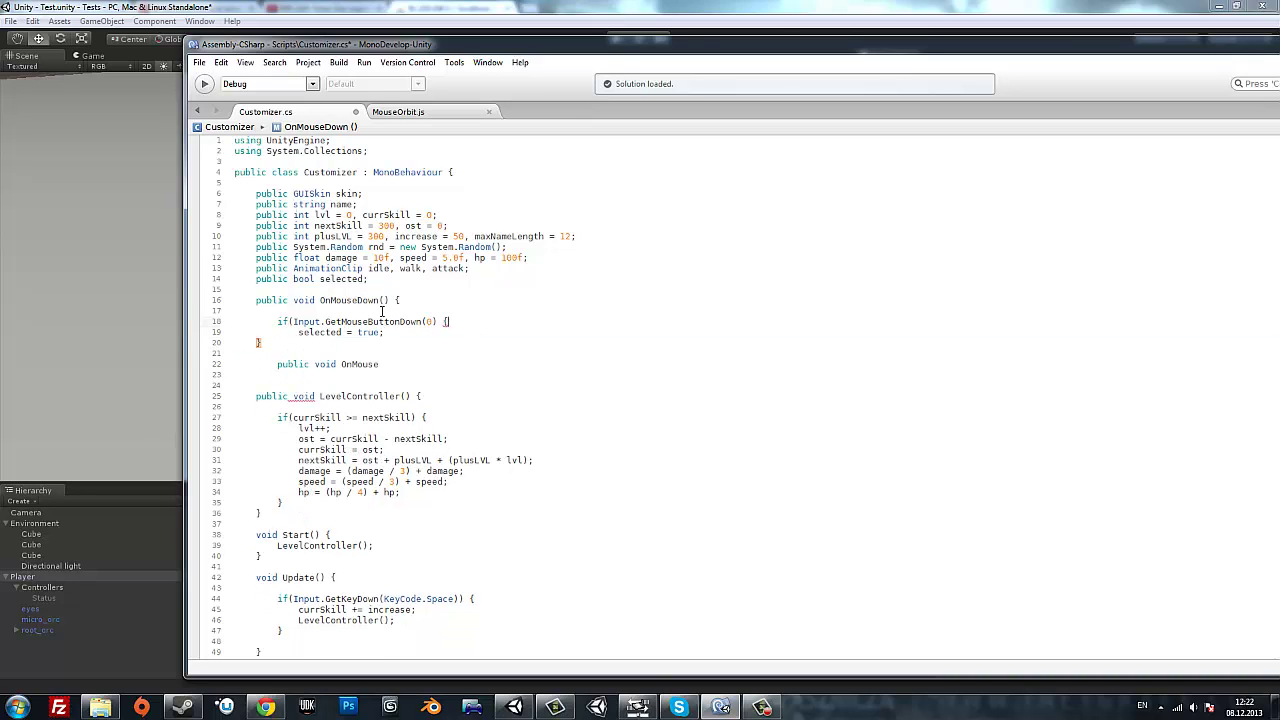
left_click(200, 320)
key("Delete")
key("BackSpace")
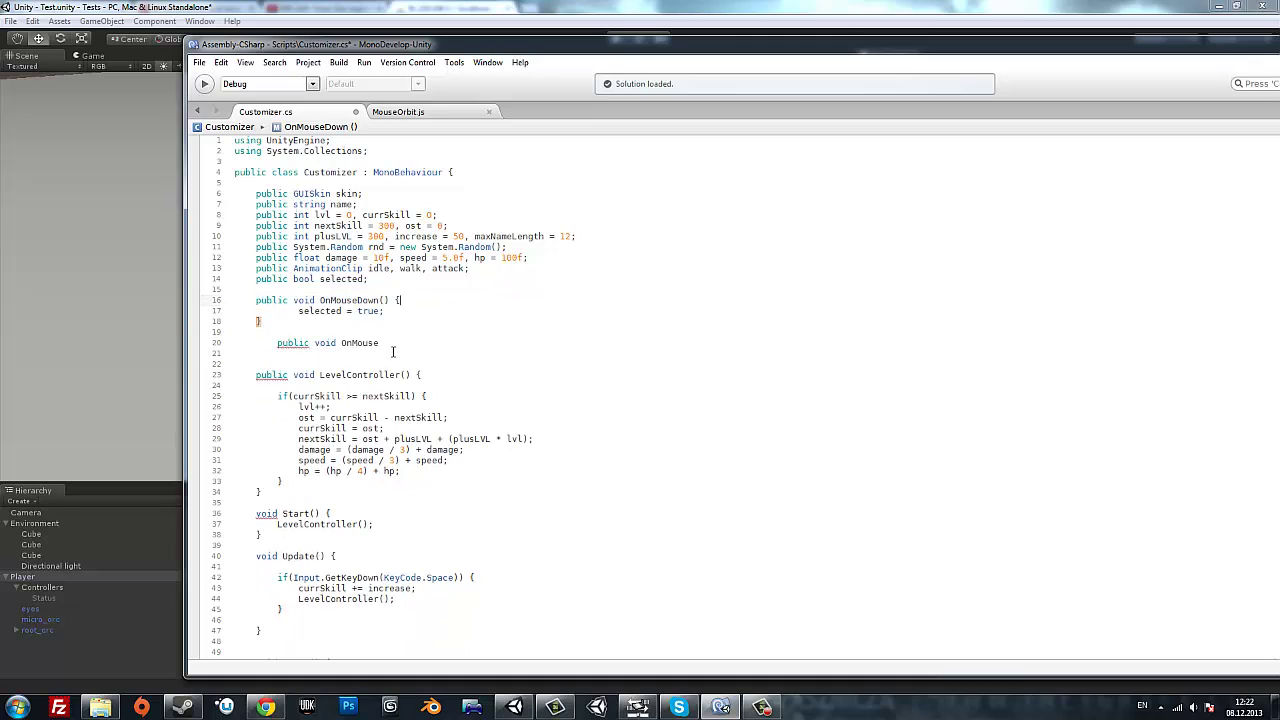
left_click_drag(278, 343, 266, 343)
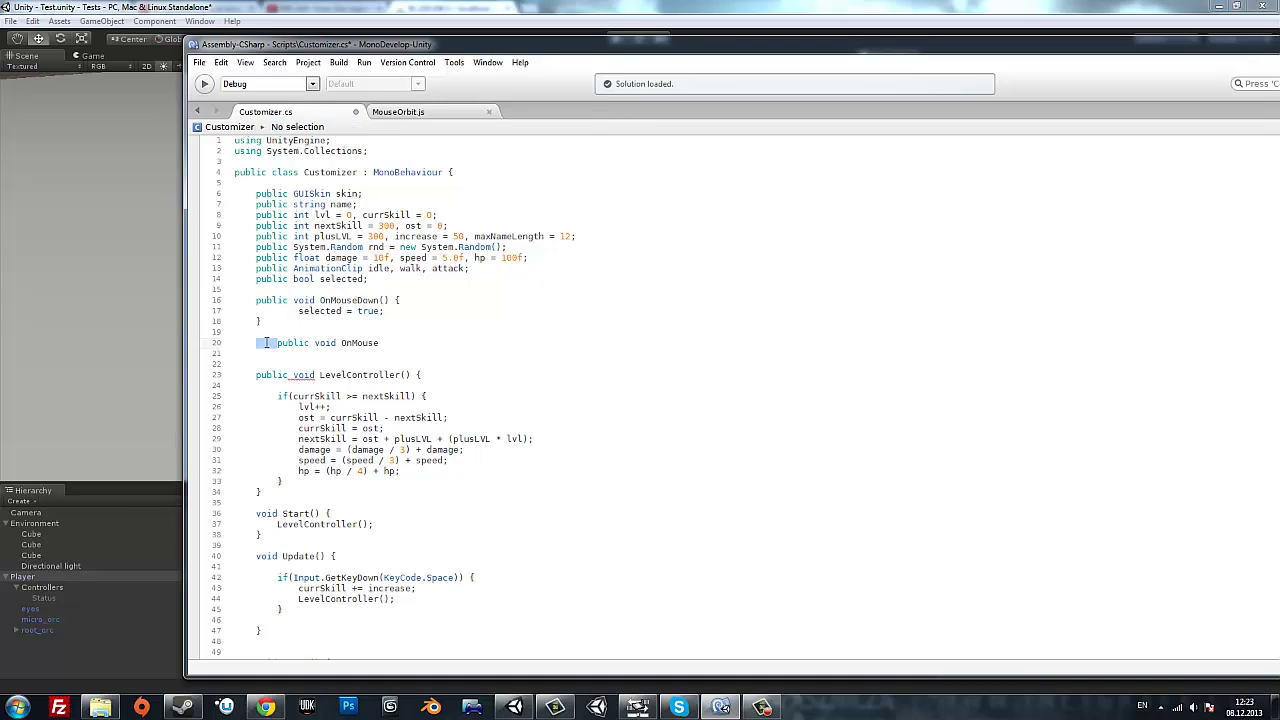
key("BackSpace")
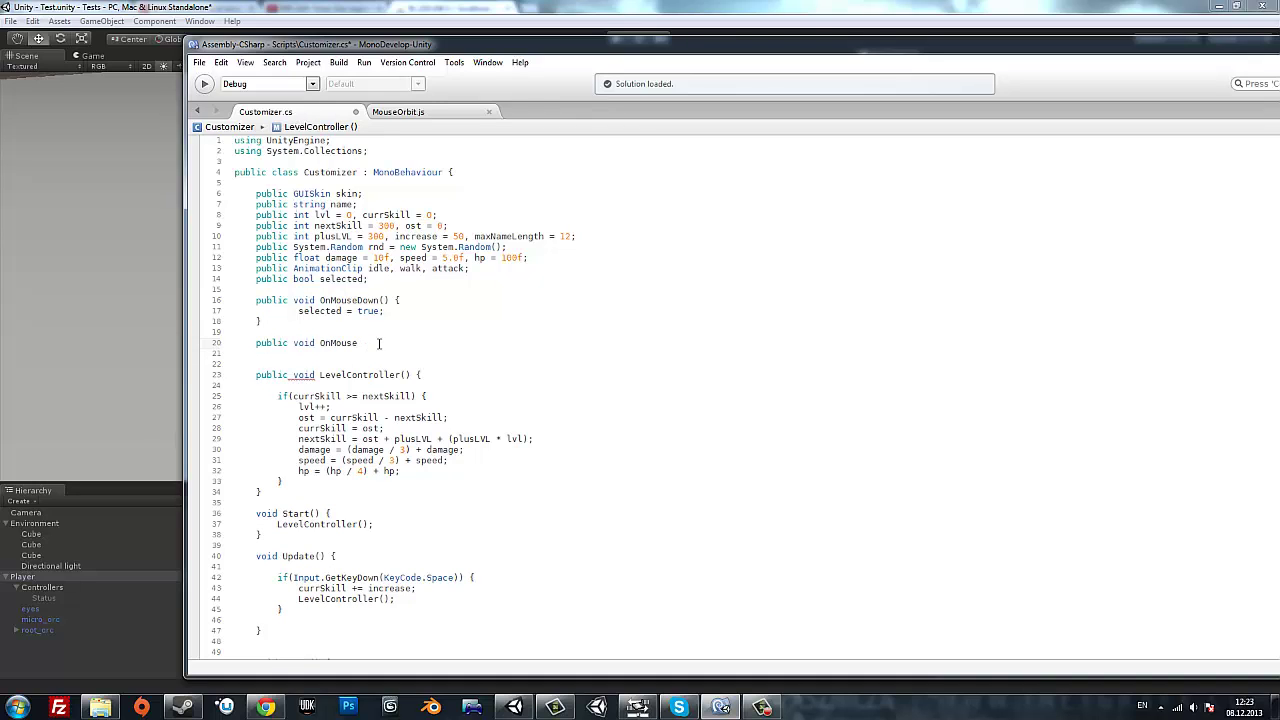
Write the second handler as OnMouseExit, setting selected = false when Input.GetMouseButtonDown(0) is true.
type("Up() {")
key("Return")
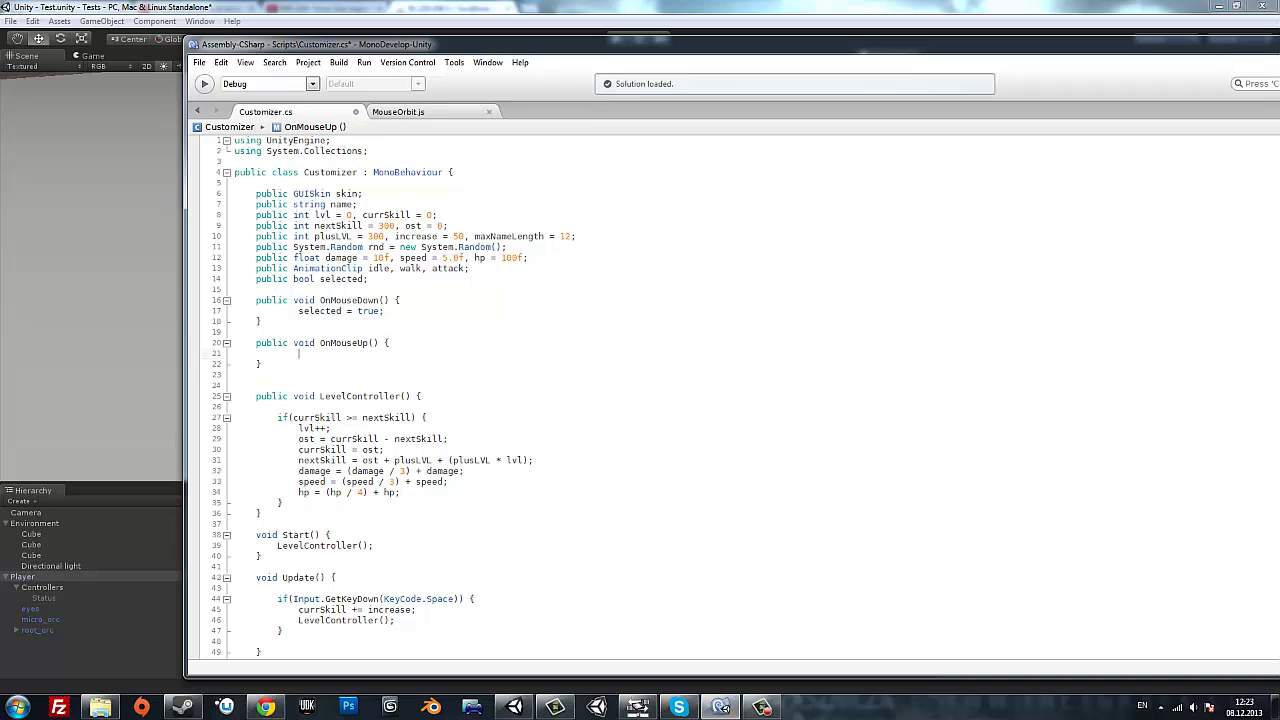
type("if")
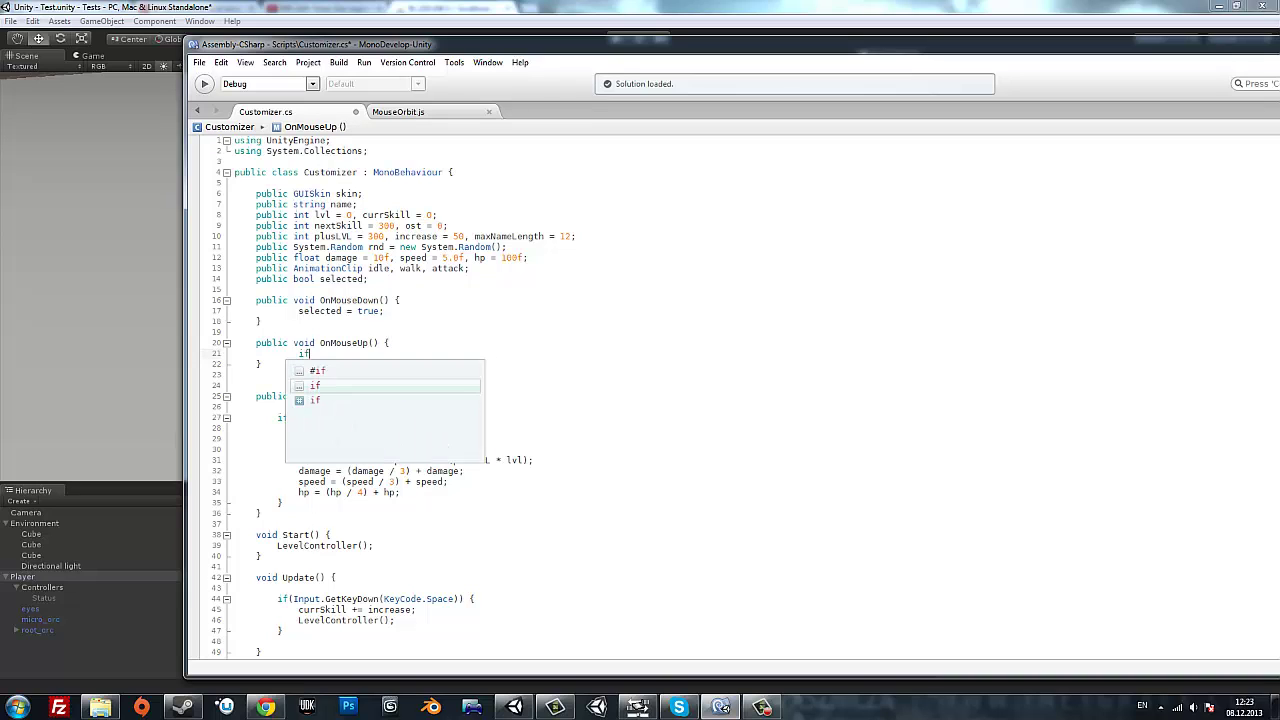
type("(Input")
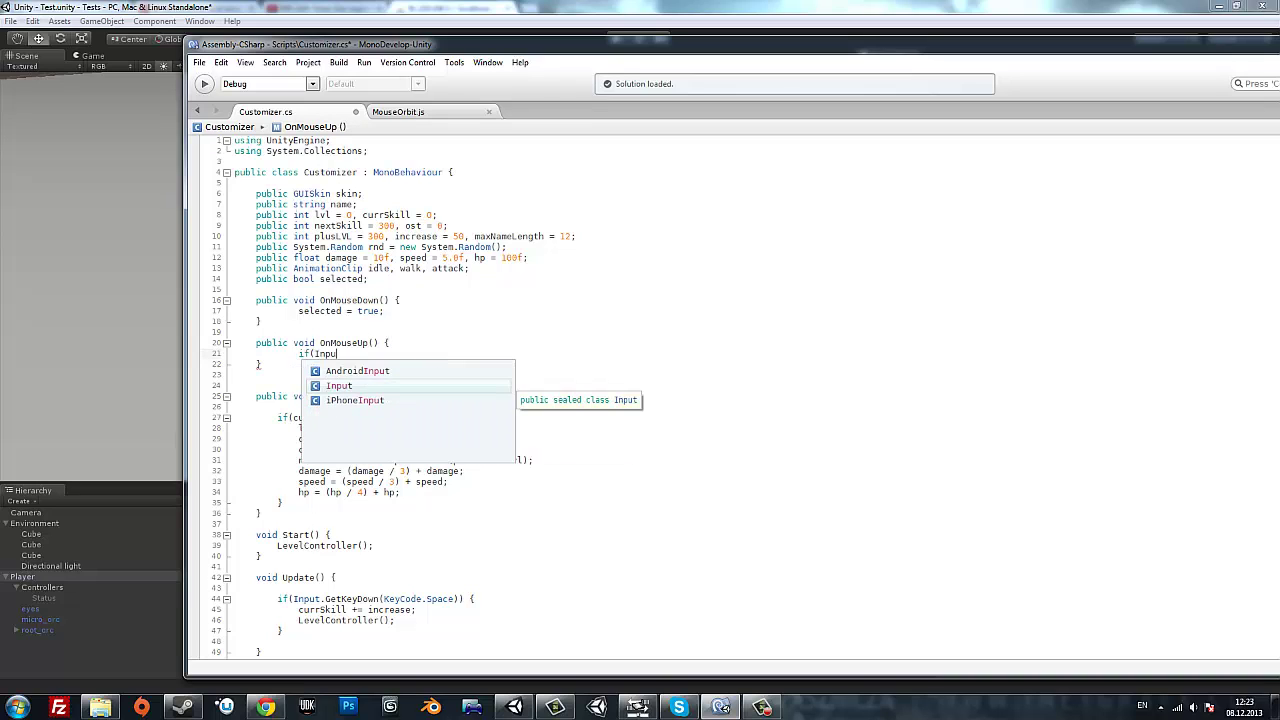
type(".Get")
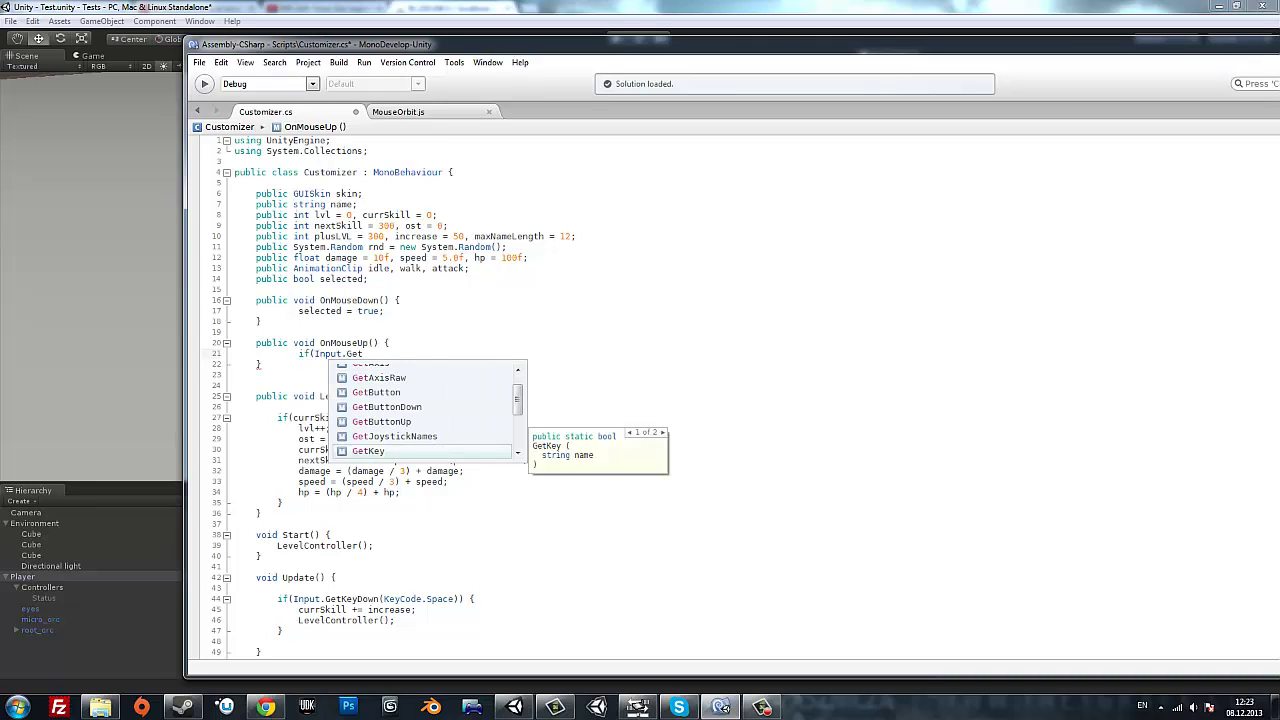
type("Mou")
key("Down")
key("Return")
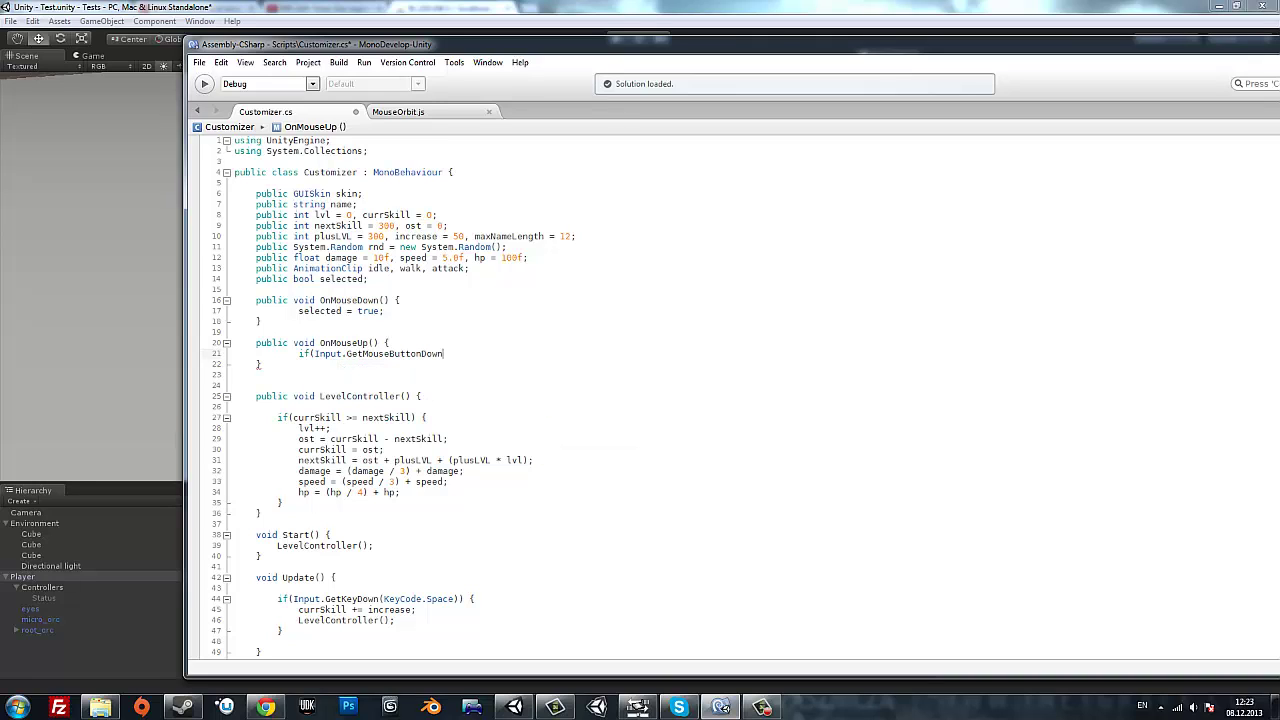
type("(0)")
type(") {")
key("Return")
type("s")
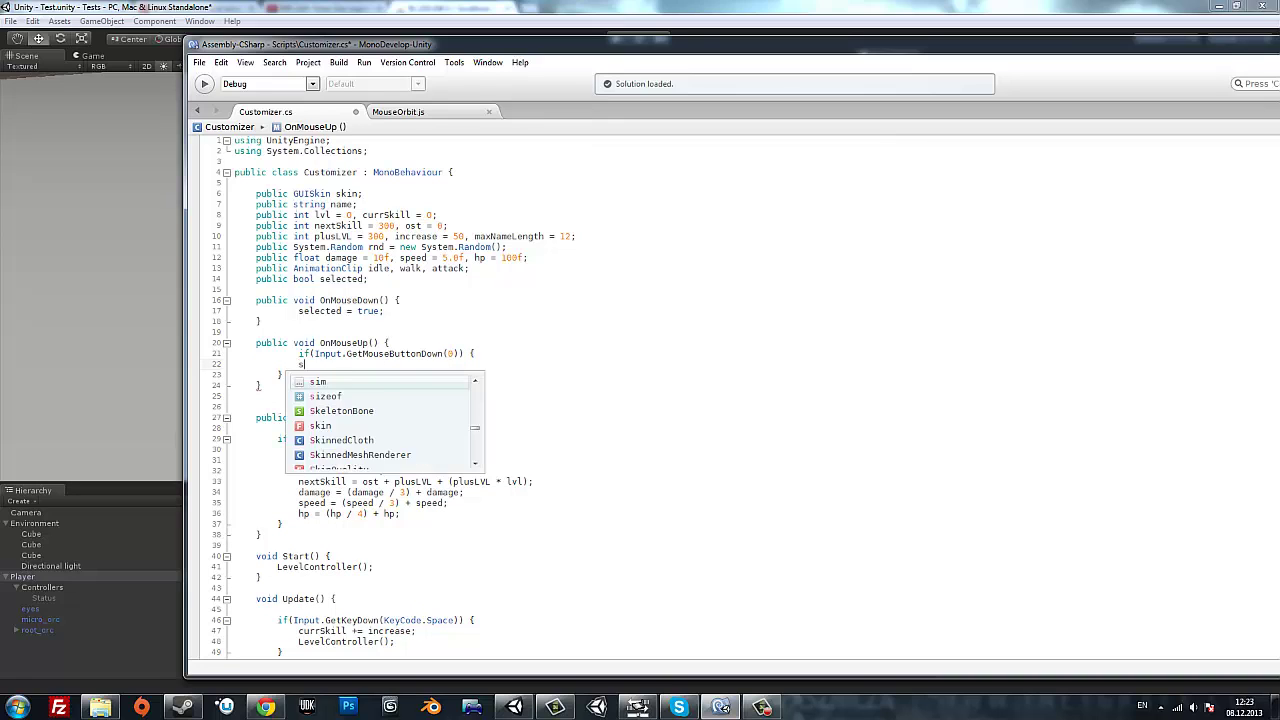
type("elec")
key("Return")
type("fal")
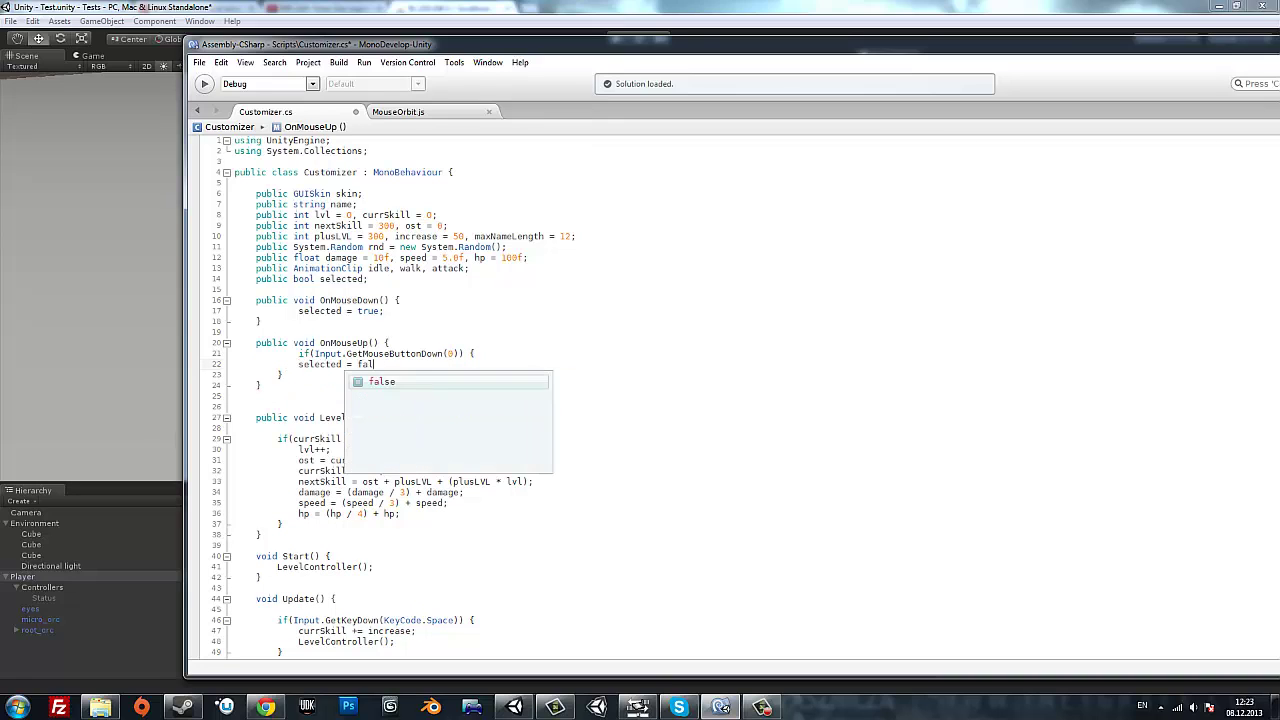
type("se;")
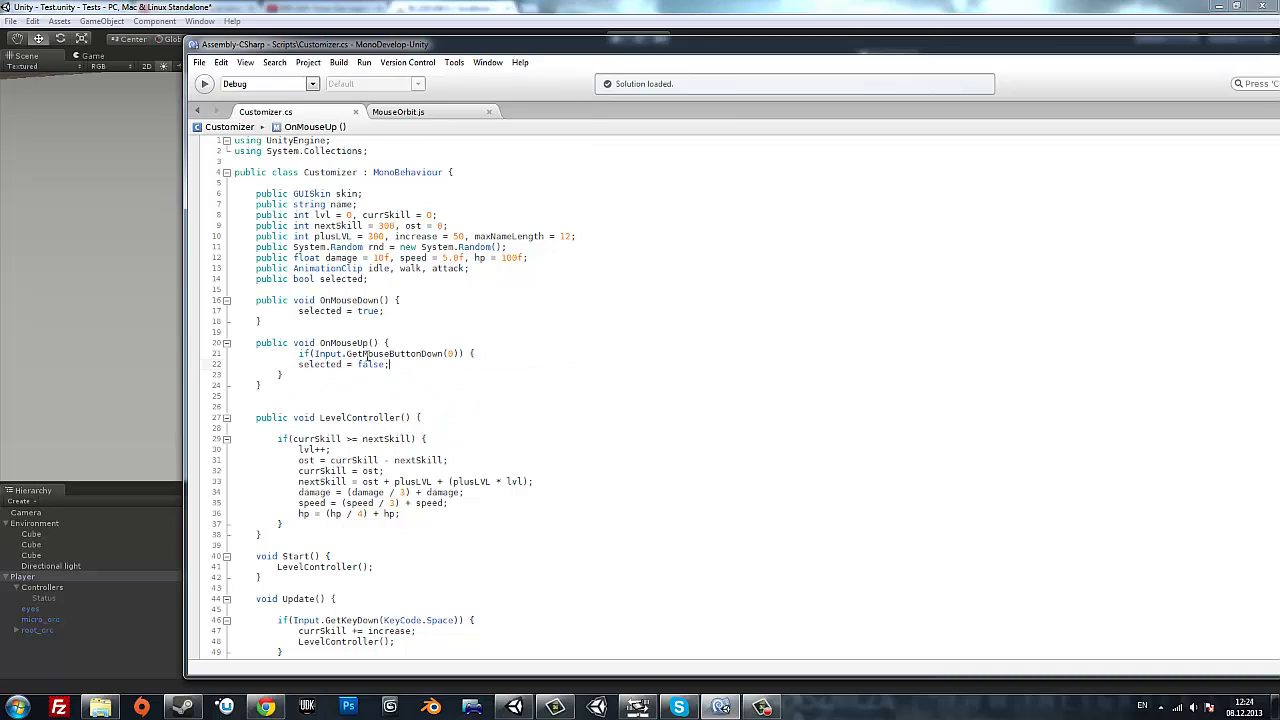
left_click(366, 343)
key("BackSpace")
key("BackSpace")
type("E")
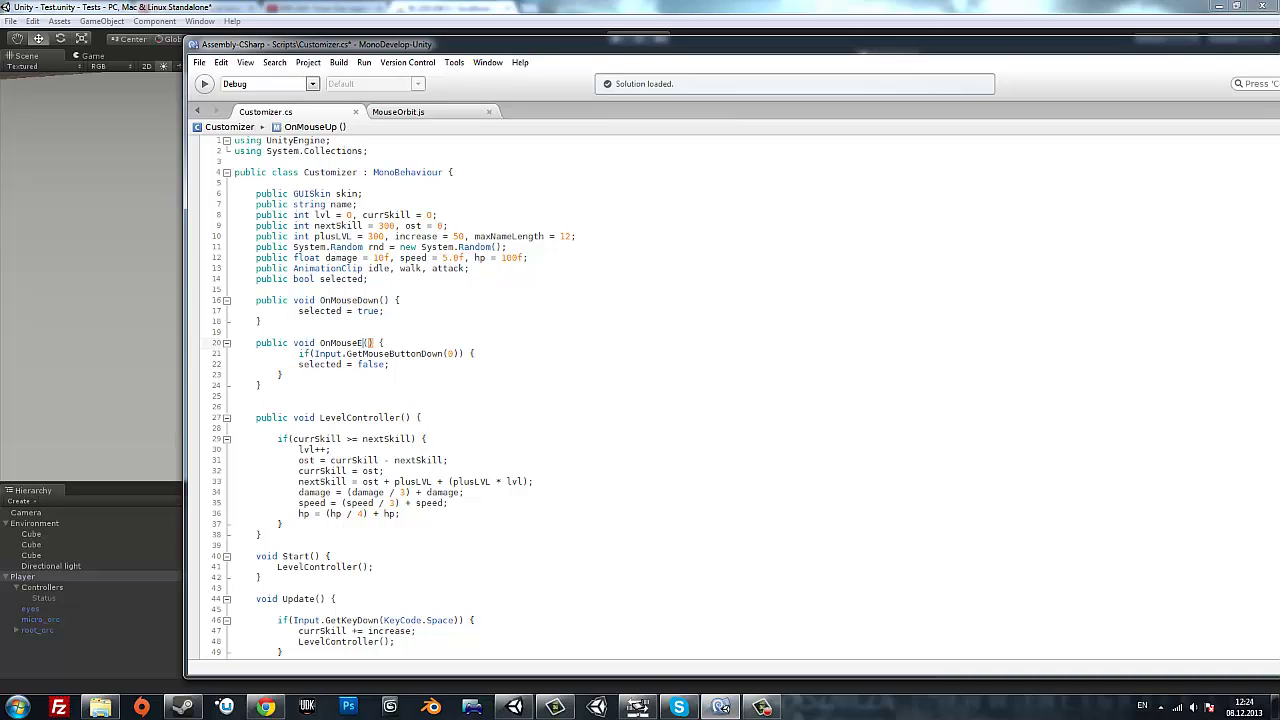
type("xit")
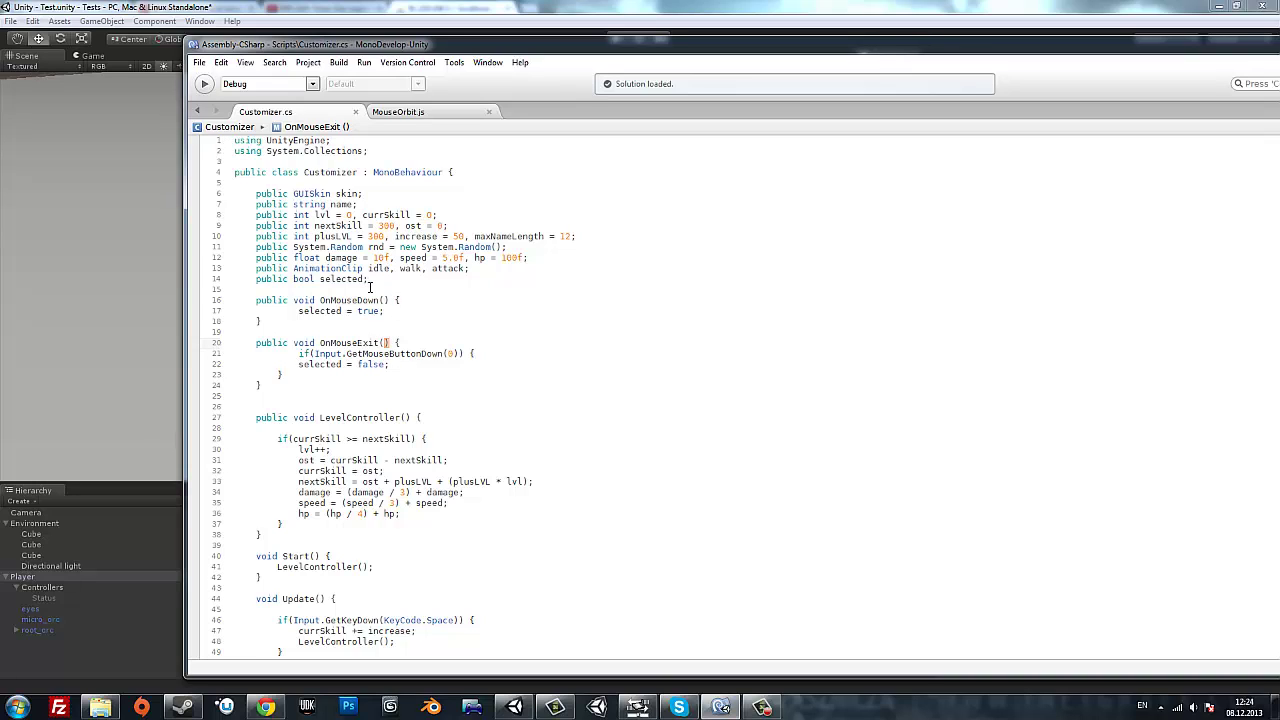
Declare 'public Renderer status;' after the animation clip fields.
left_click(481, 268)
key("Return")
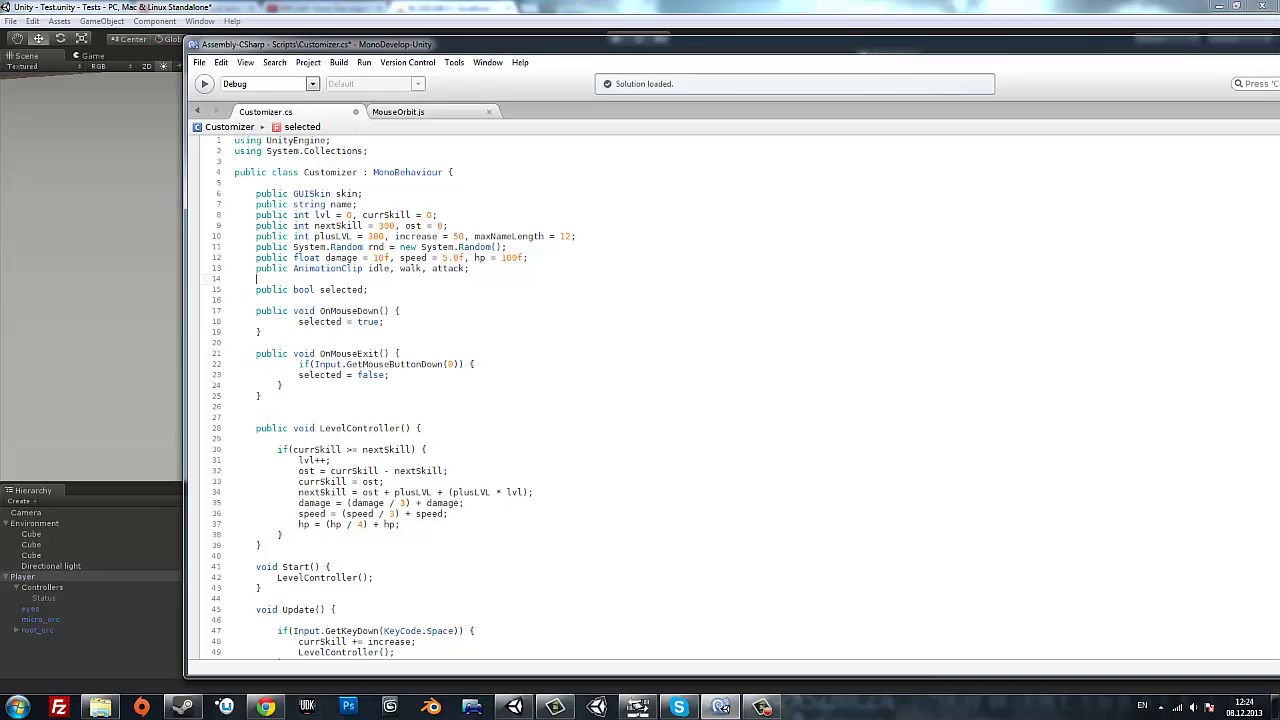
type("public Ren")
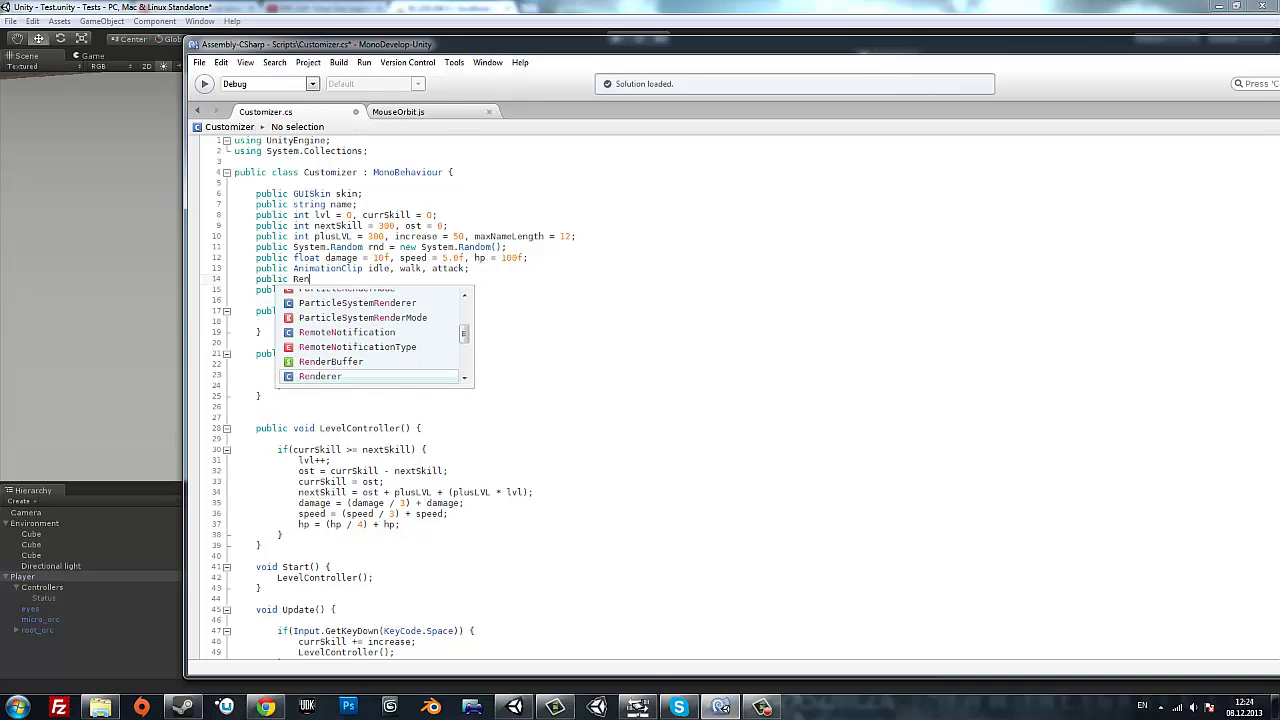
type("der")
key("space")
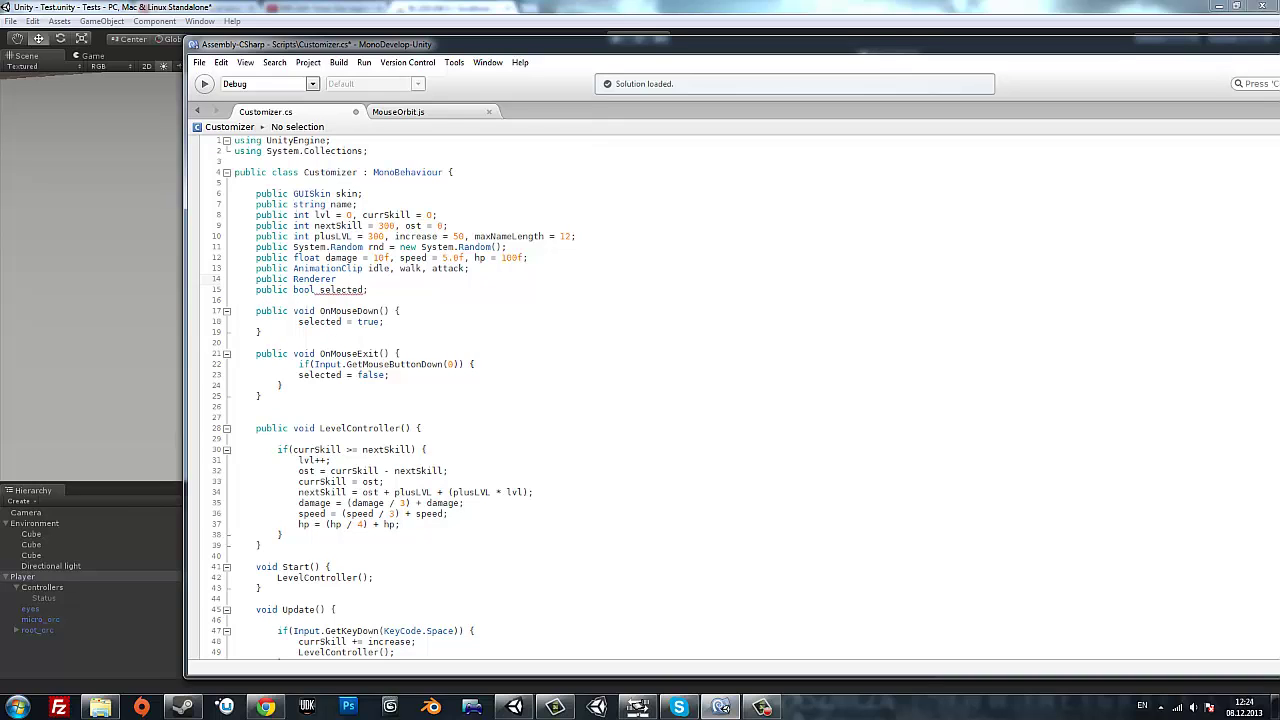
type("atus")
type(";")
Add 'status.material.color = Color.red;' after selected = true in OnMouseDown.
left_click(393, 322)
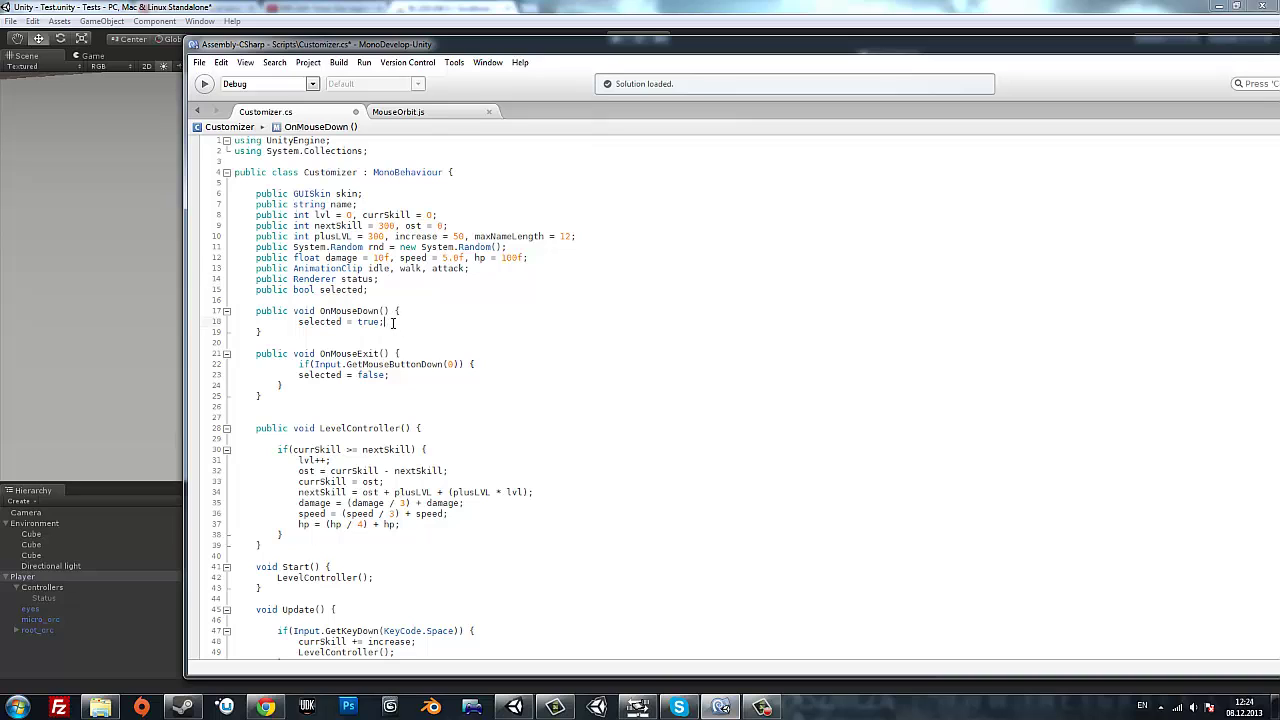
key("Return")
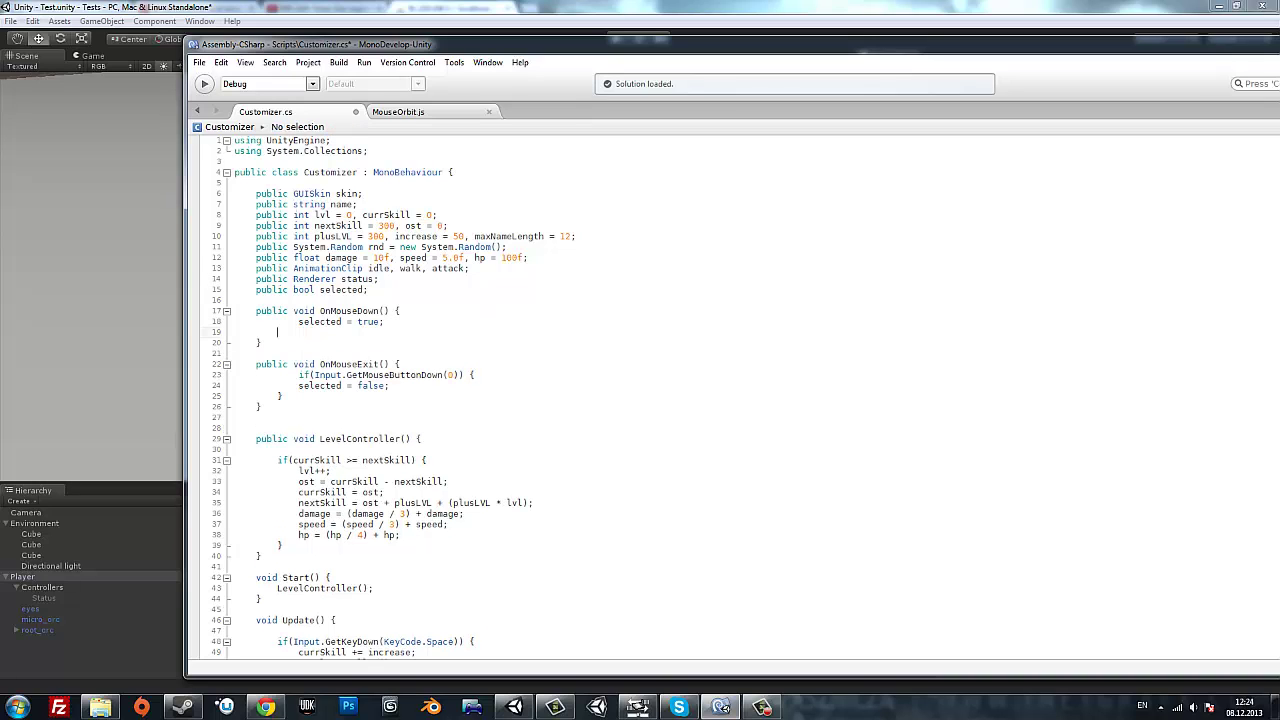
type("stat")
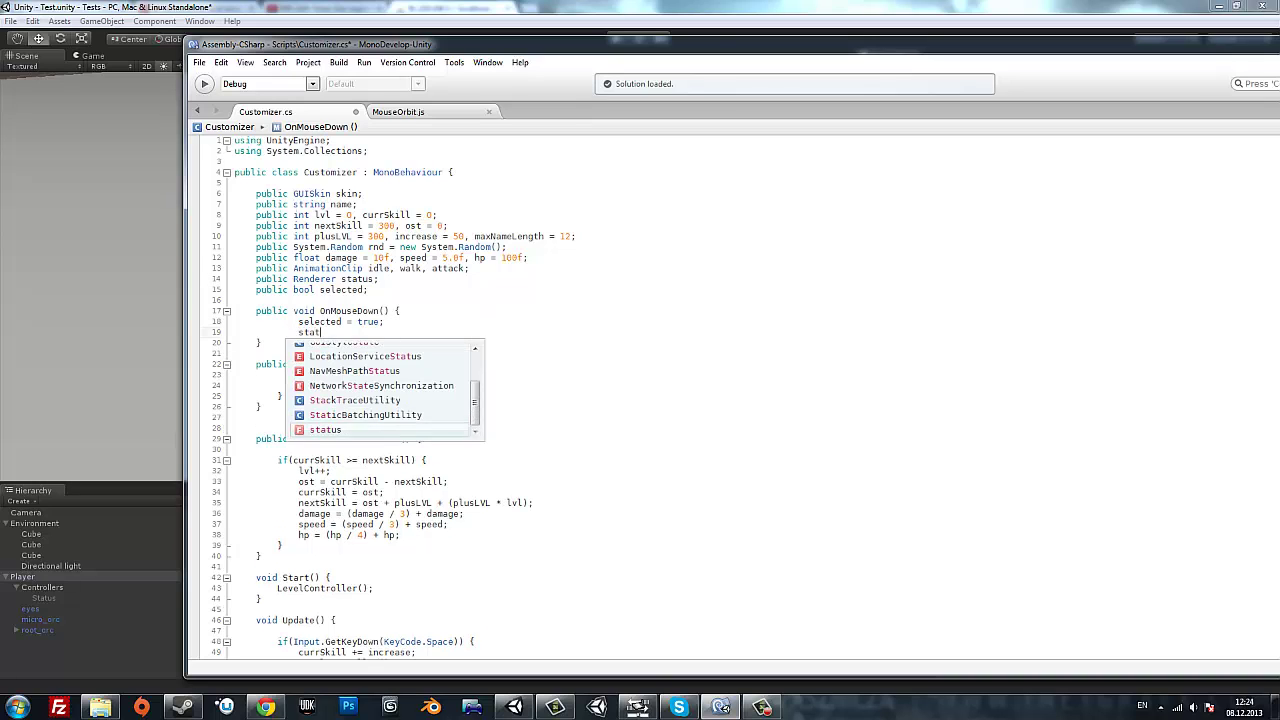
type("us.material")
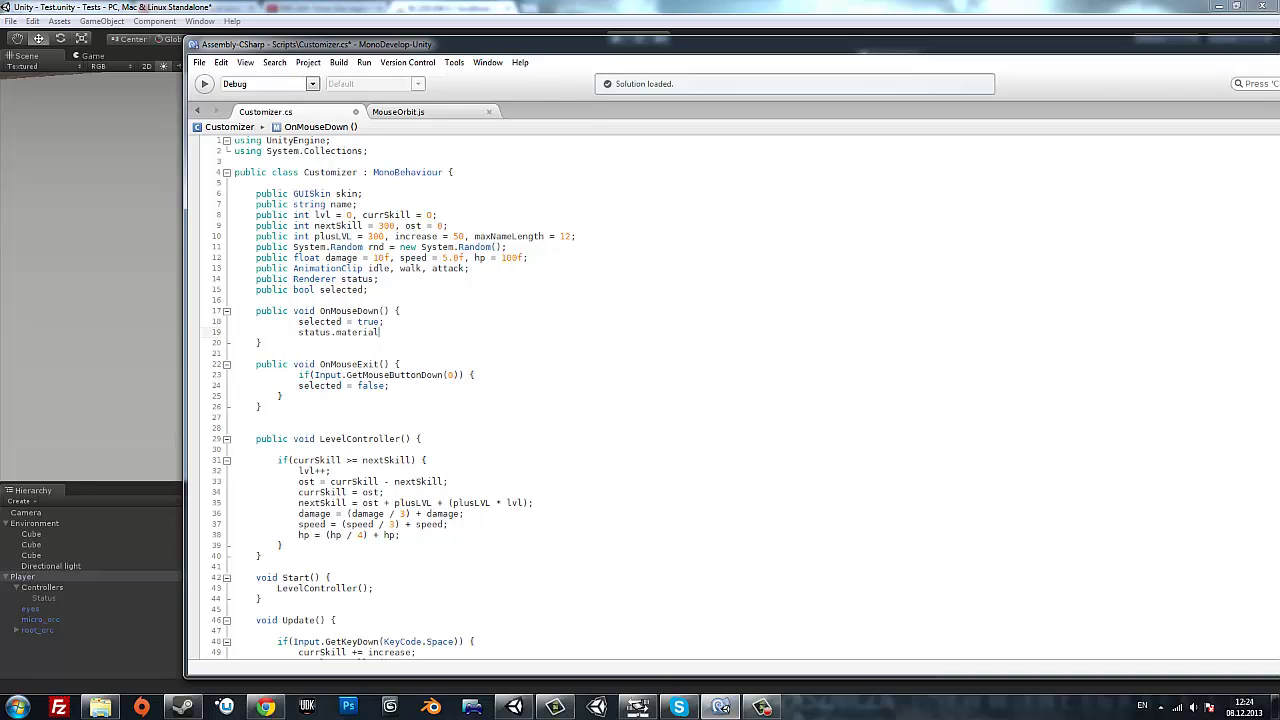
type(".color = ")
type("Color")
type(".")
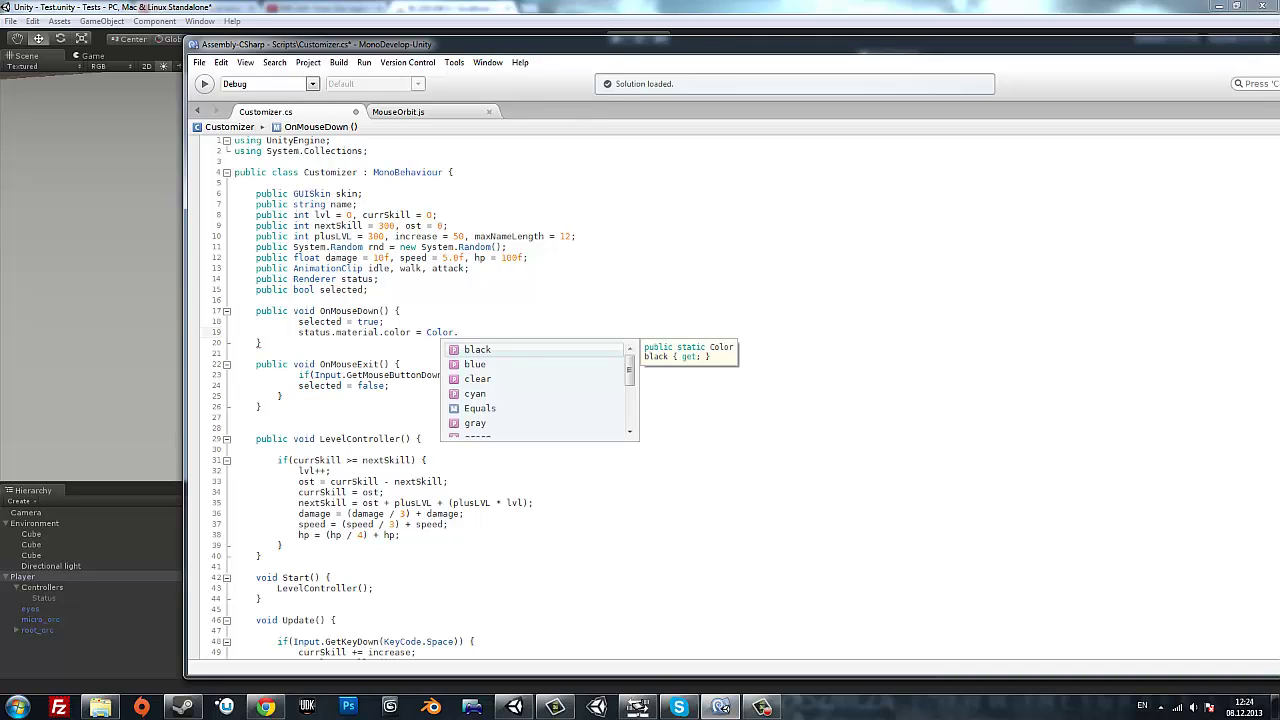
type("red;")
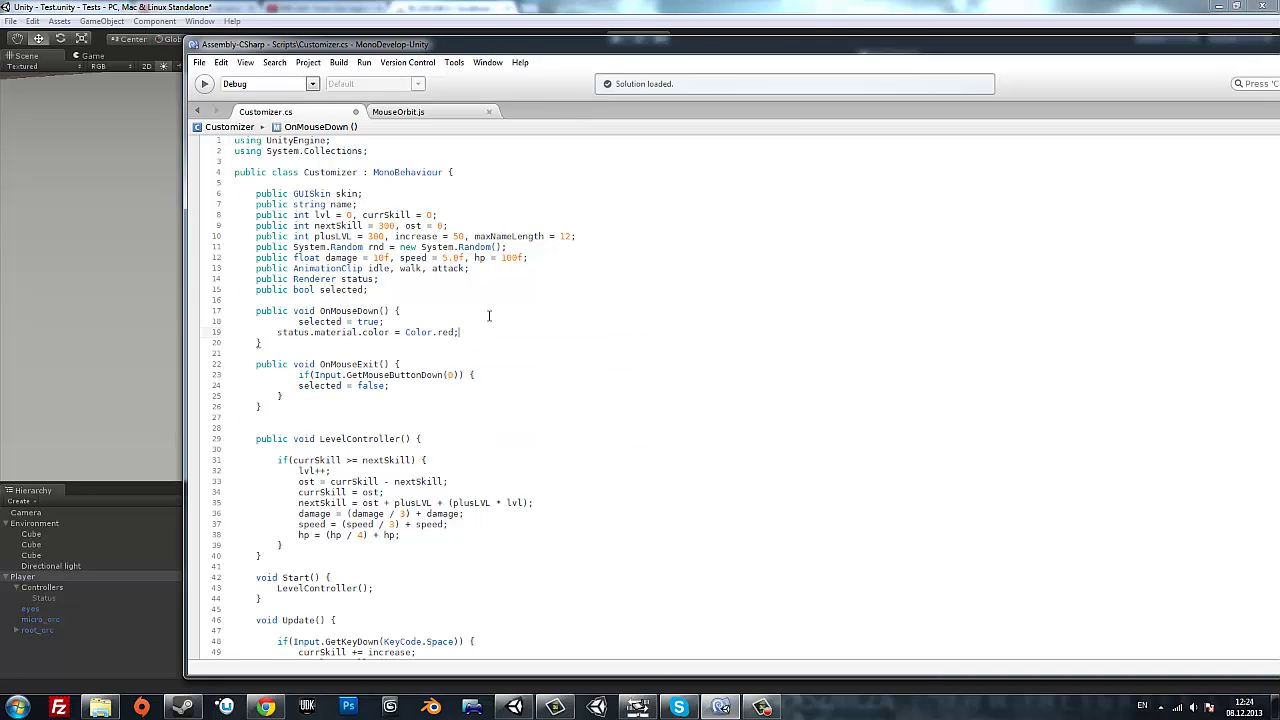
Insert 'status.gameObject.SetActive(true);' before the colour assignment in OnMouseDown.
left_click(419, 362)
left_click(387, 320)
key("Return")
type("stat")
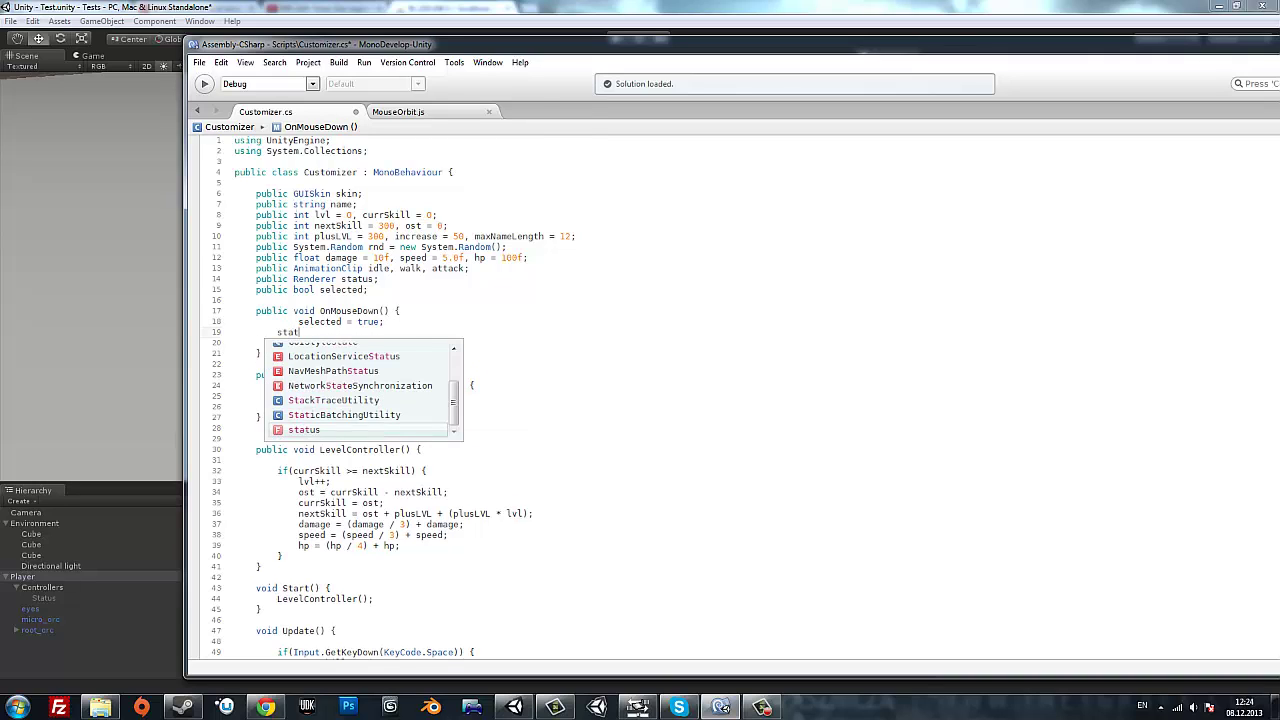
type("us.e")
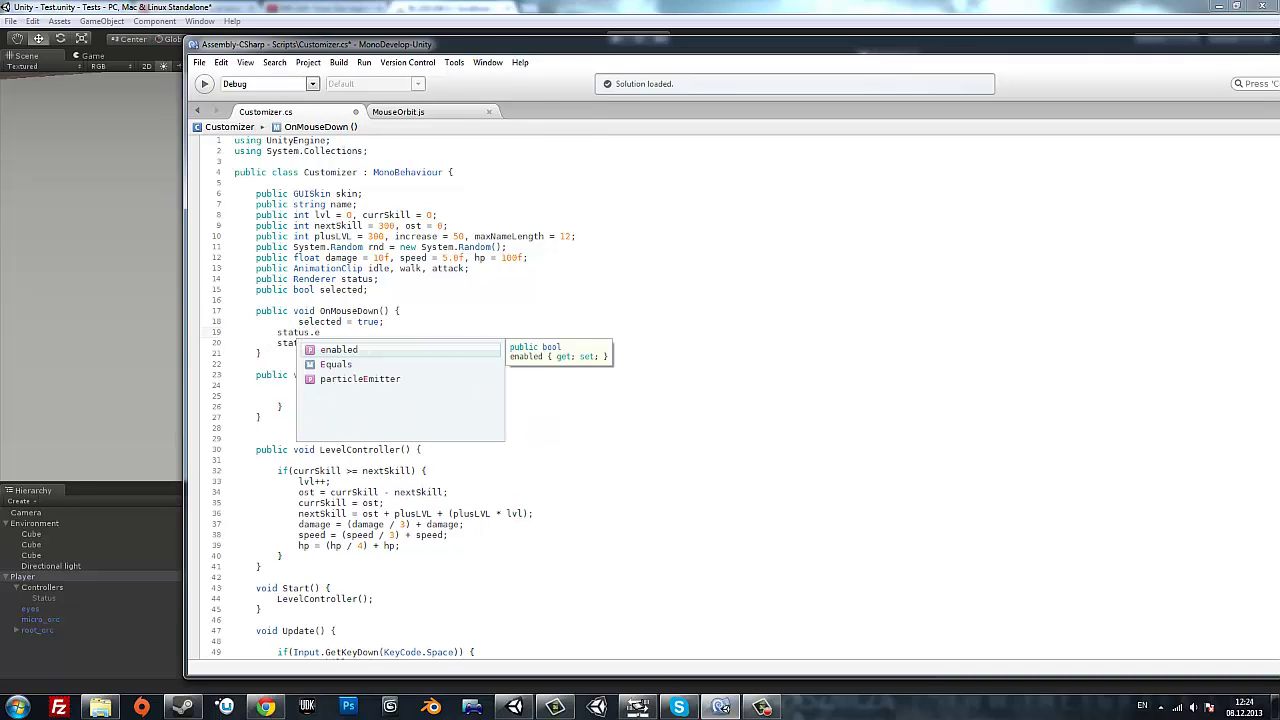
key("Return")
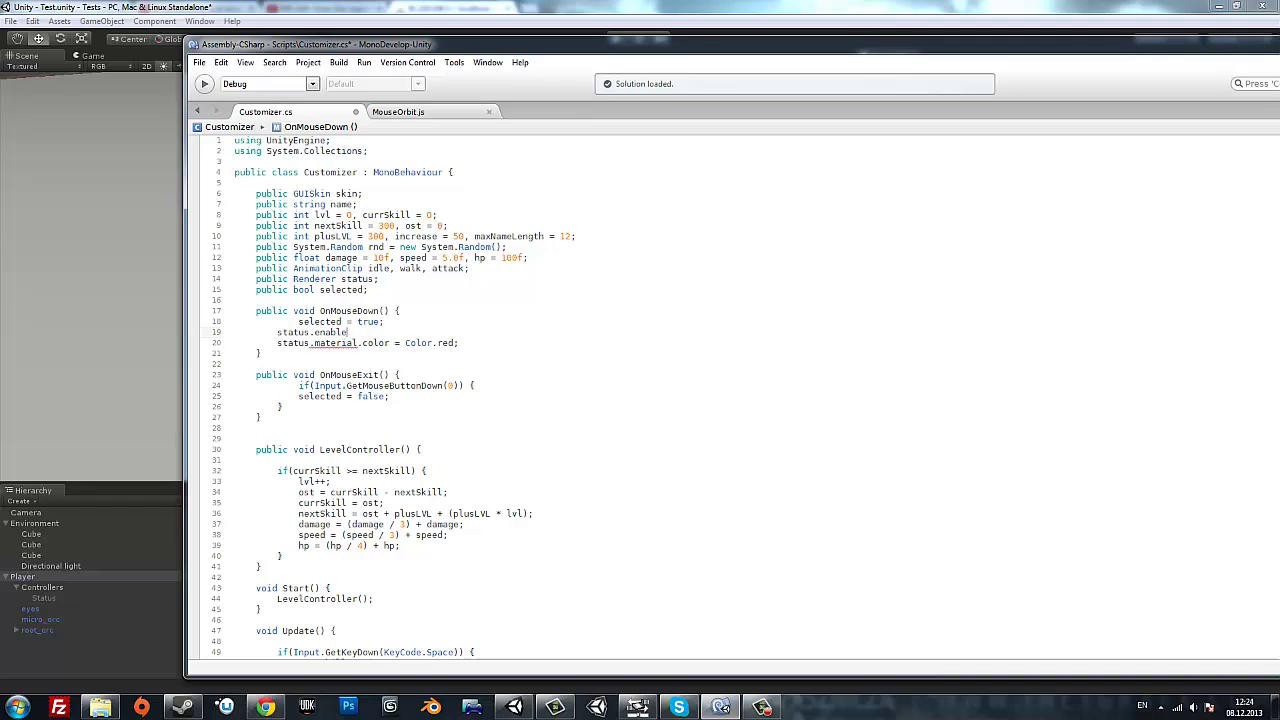
key("BackSpace")
key("BackSpace")
key("BackSpace")
type("g")
key("Return")
key("BackSpace")
key("BackSpace")
key("BackSpace")
type("t.Se")
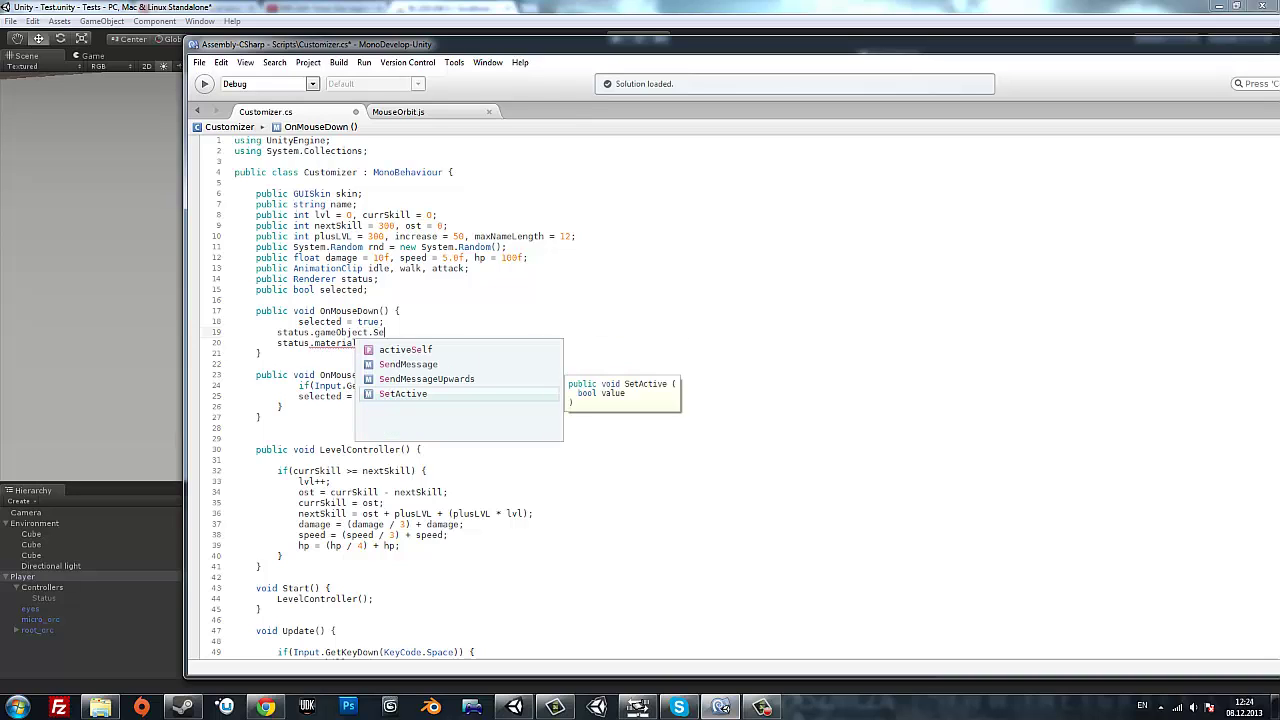
key("Return")
type("(true")
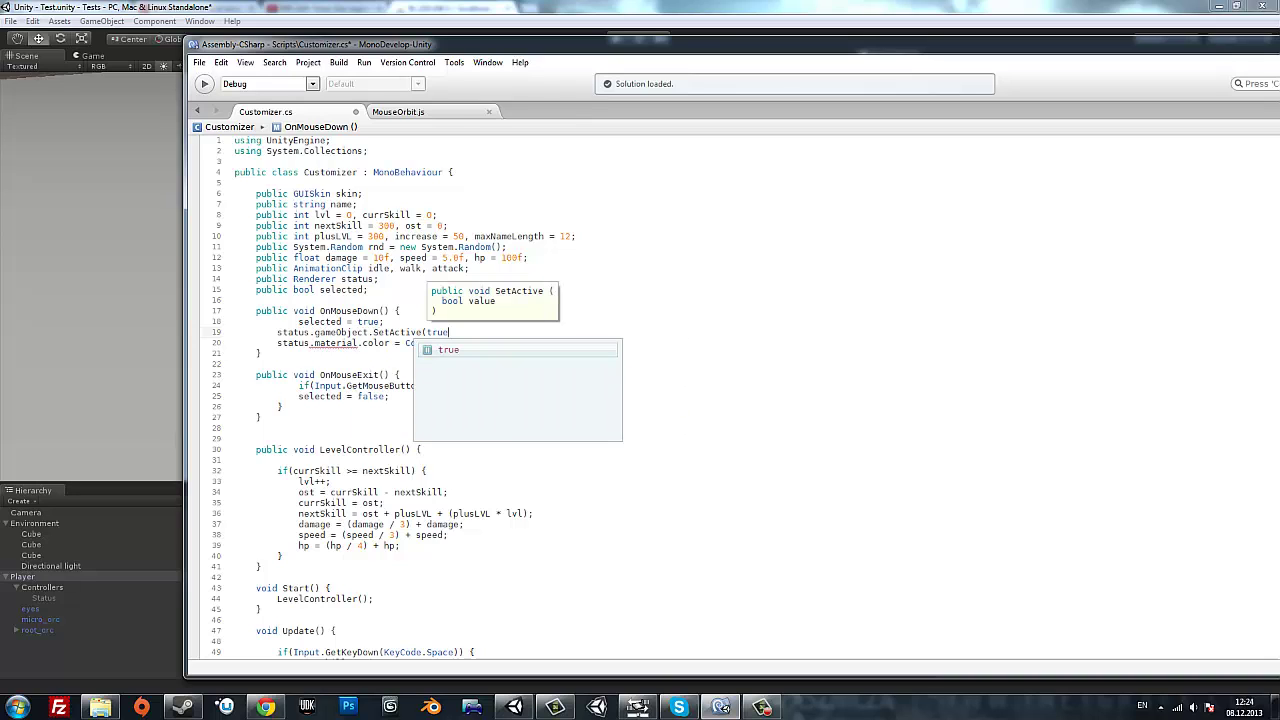
type(");")
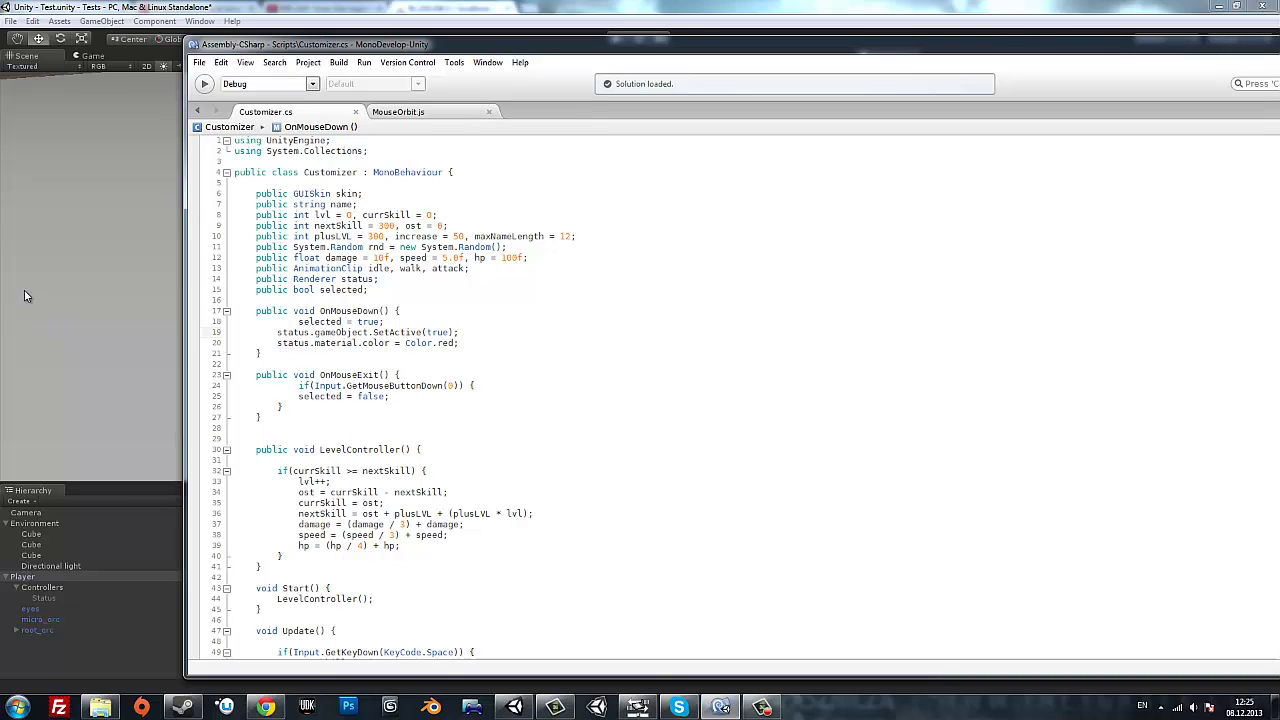
left_click(22, 290)
After the unassigned-reference error, drag Status into the Player's Customizer Status field.
left_click(615, 38)
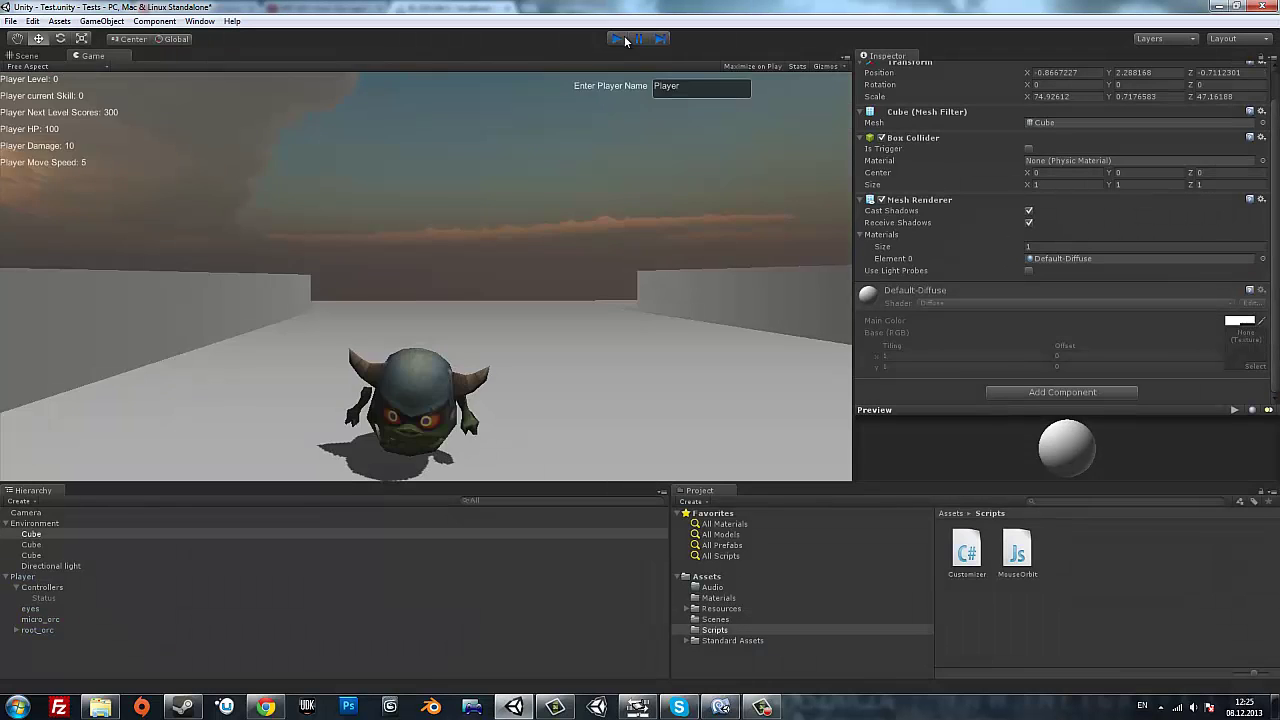
left_click(622, 39)
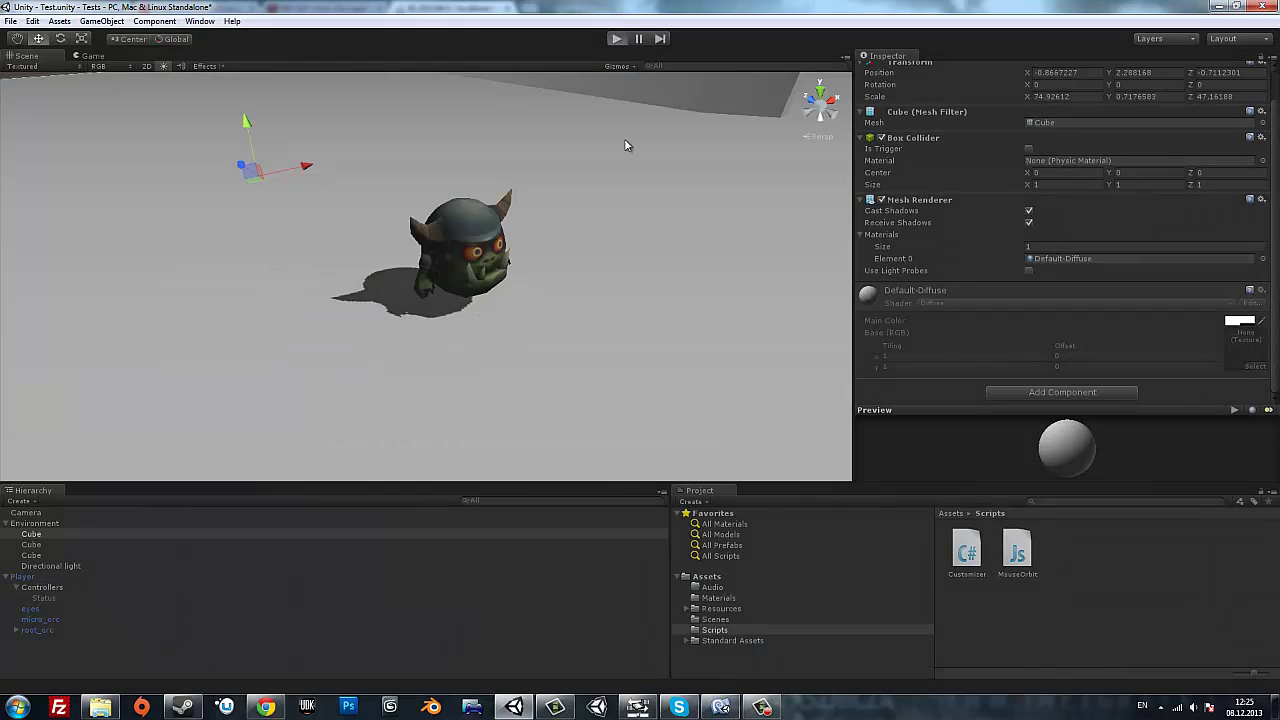
key("ctrl+p")
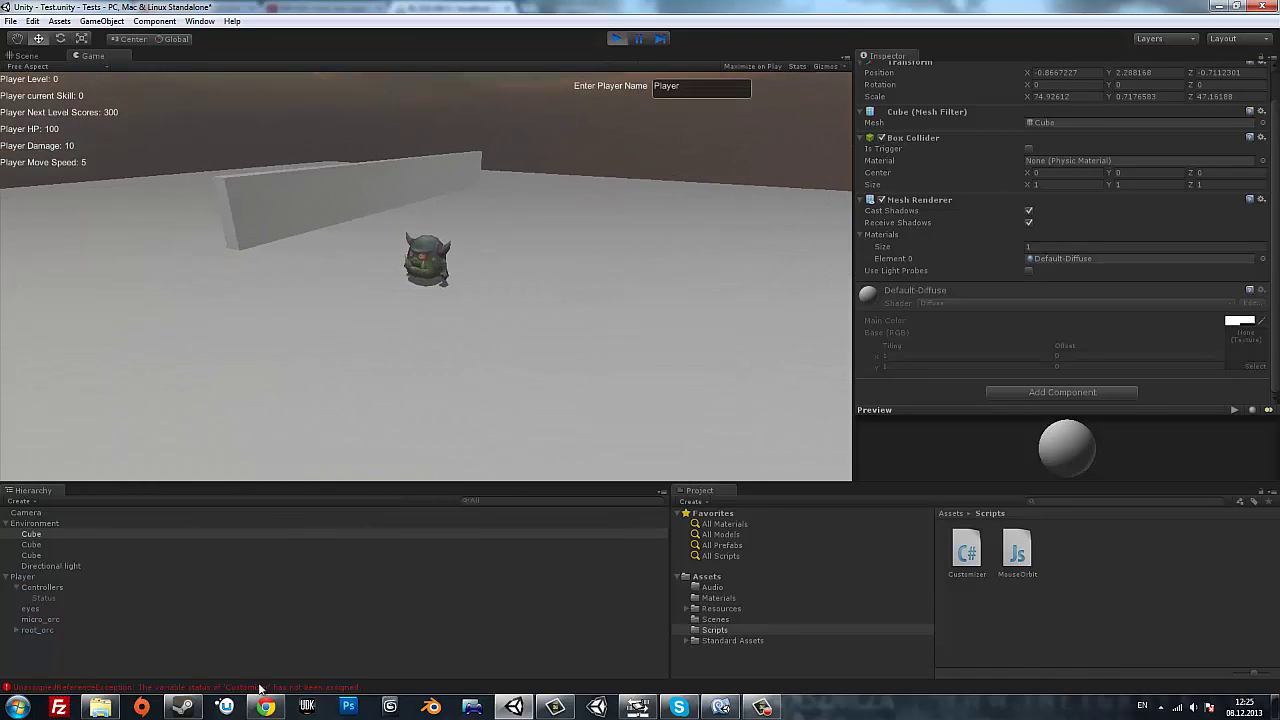
left_click(625, 39)
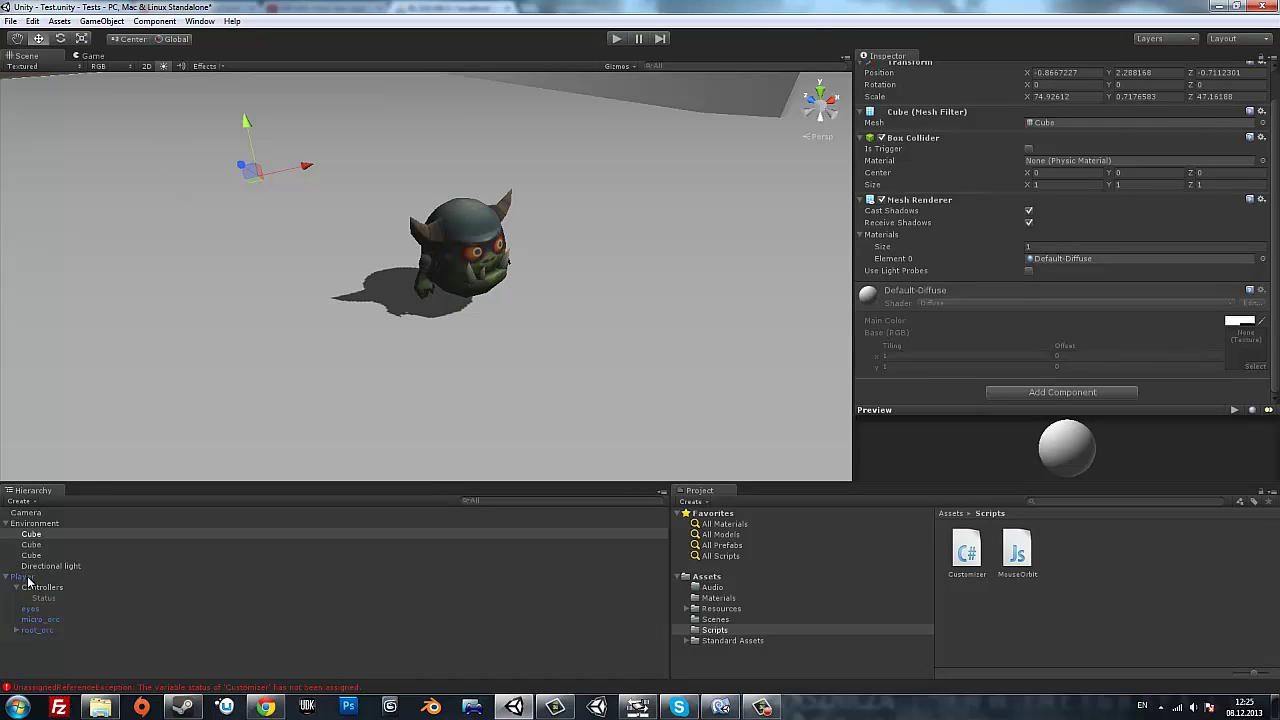
left_click(28, 577)
mouse_move(45, 597)
left_mouse_down()
mouse_move(1020, 476)
mouse_move(1064, 388)
left_mouse_up()
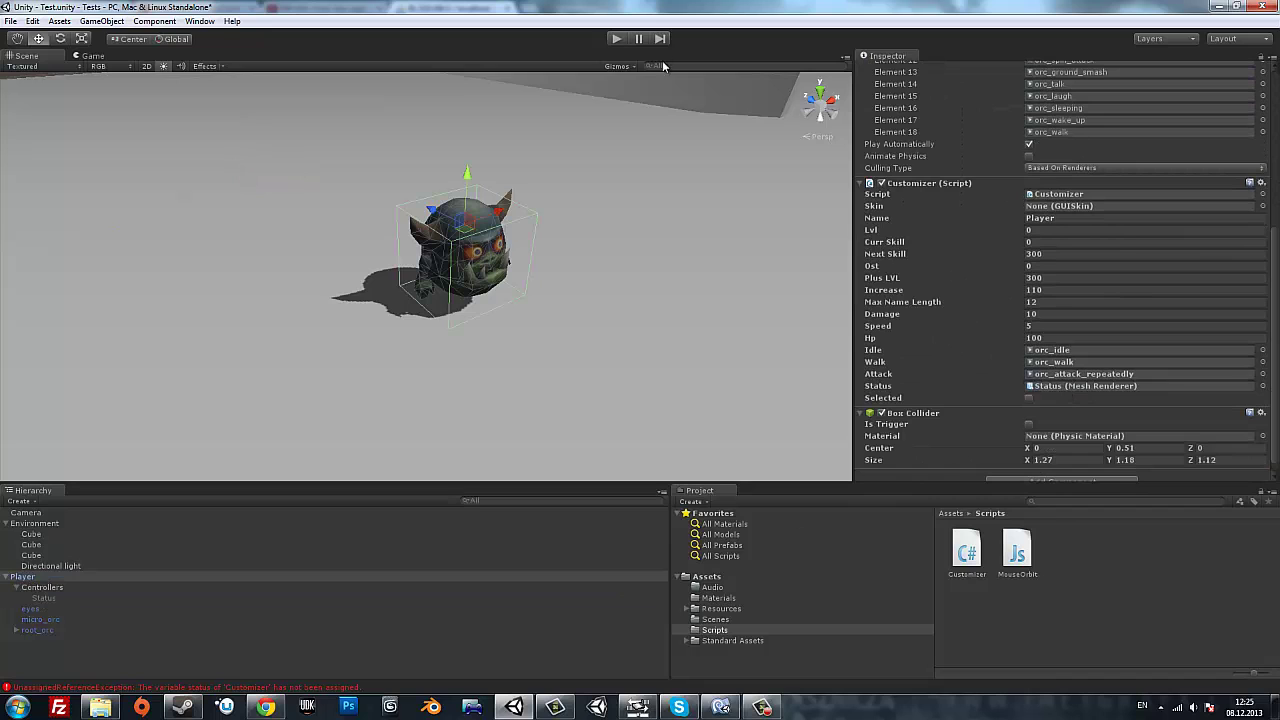
Play the game, orbit around the orc to test the red ring, then stop.
left_click(616, 39)
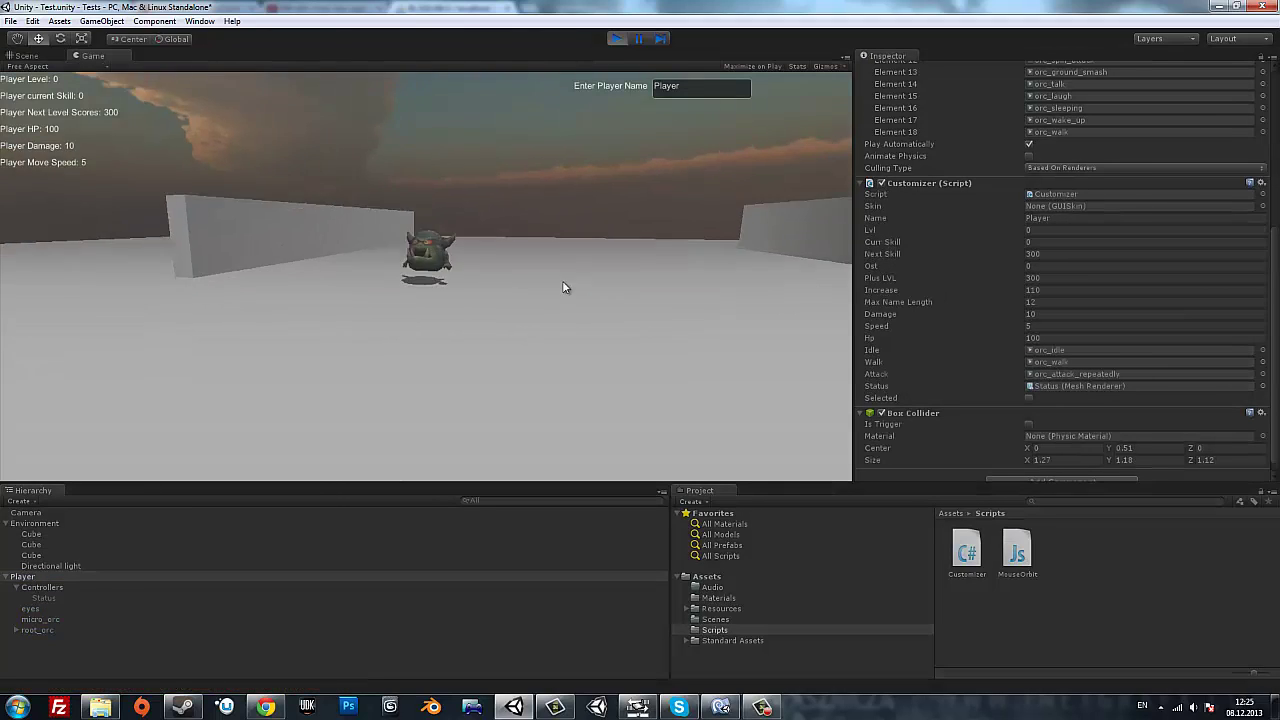
left_click_drag(579, 237, 467, 324)
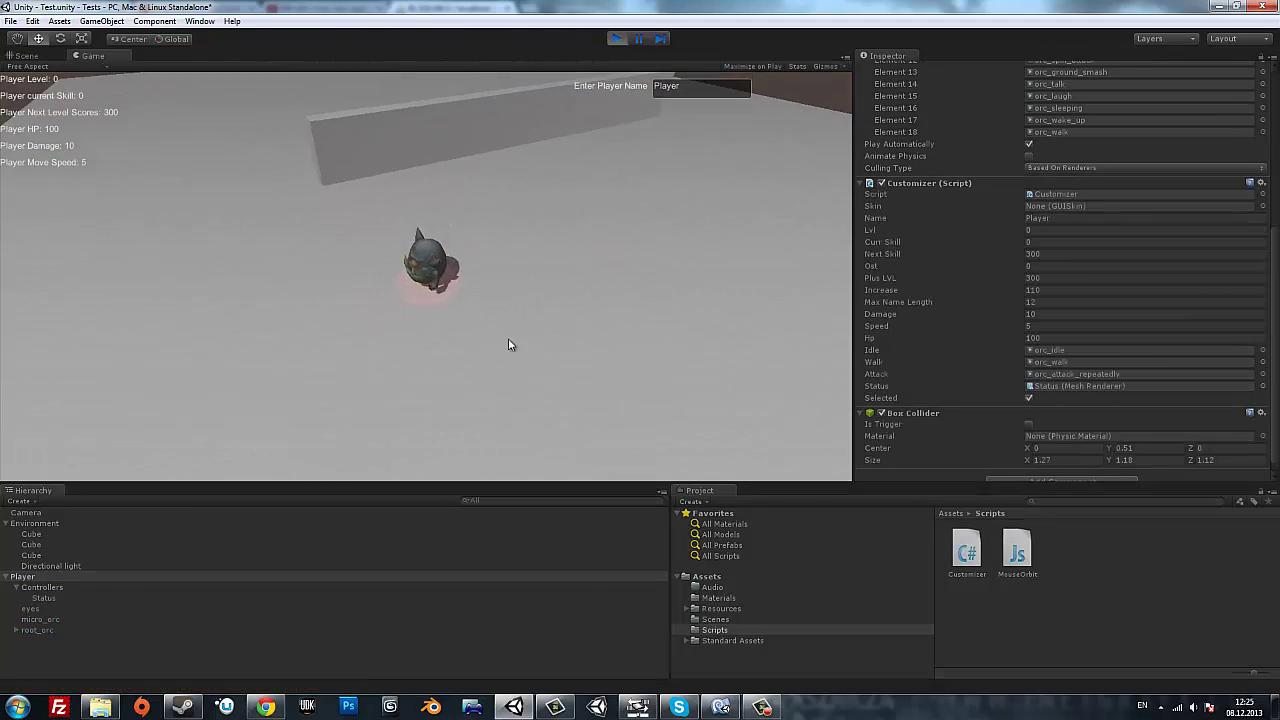
left_click(614, 39)
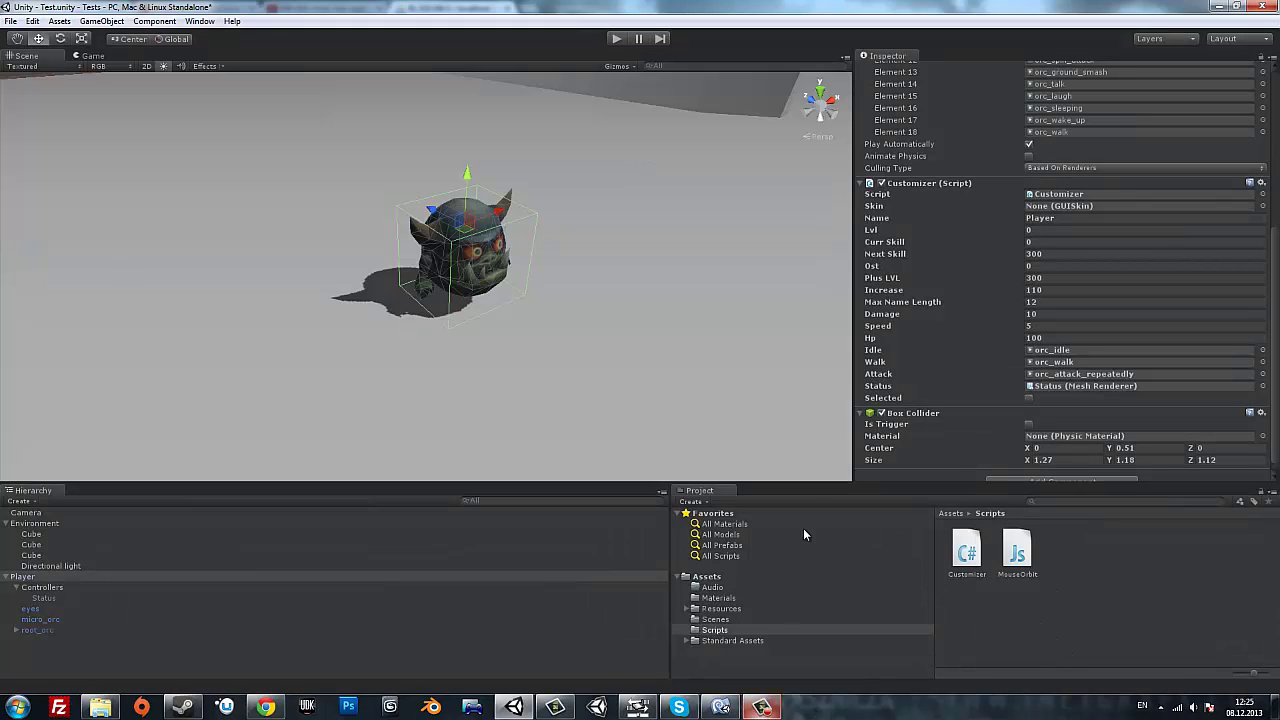
Set the Status ring's material tint to fully opaque white (255, 255, 255, 255).
left_click(46, 599)
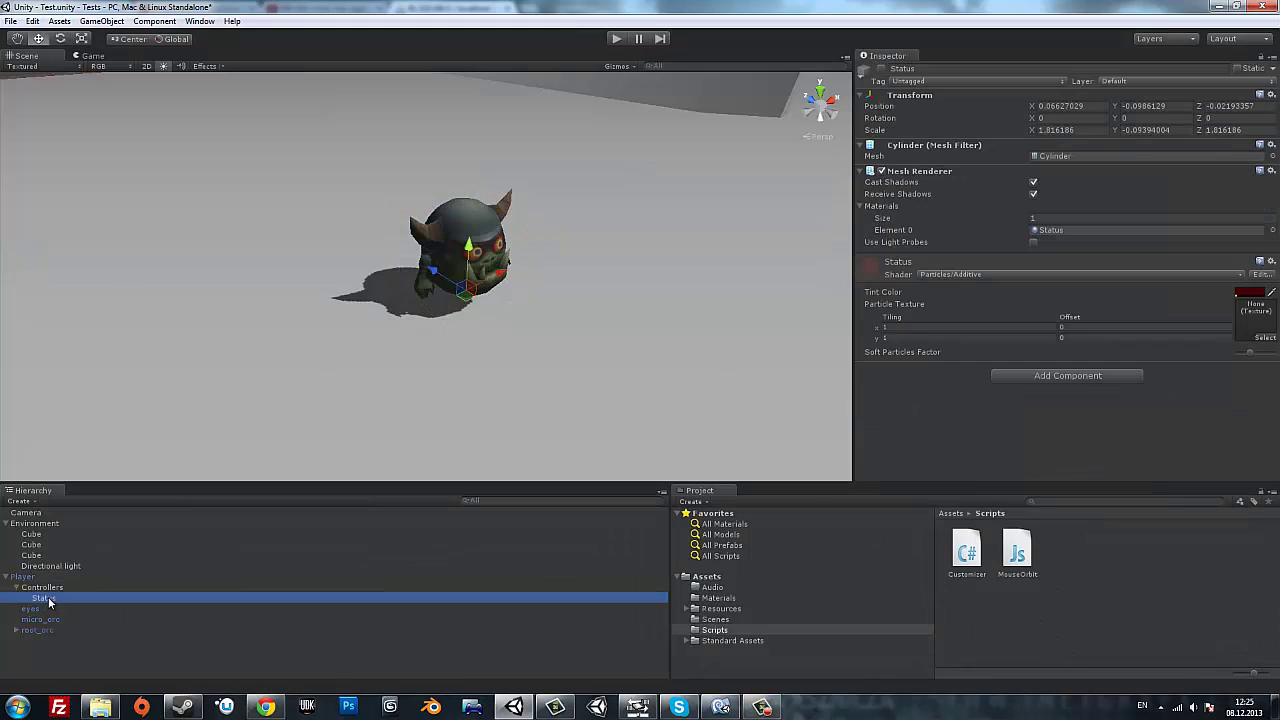
left_click(1255, 295)
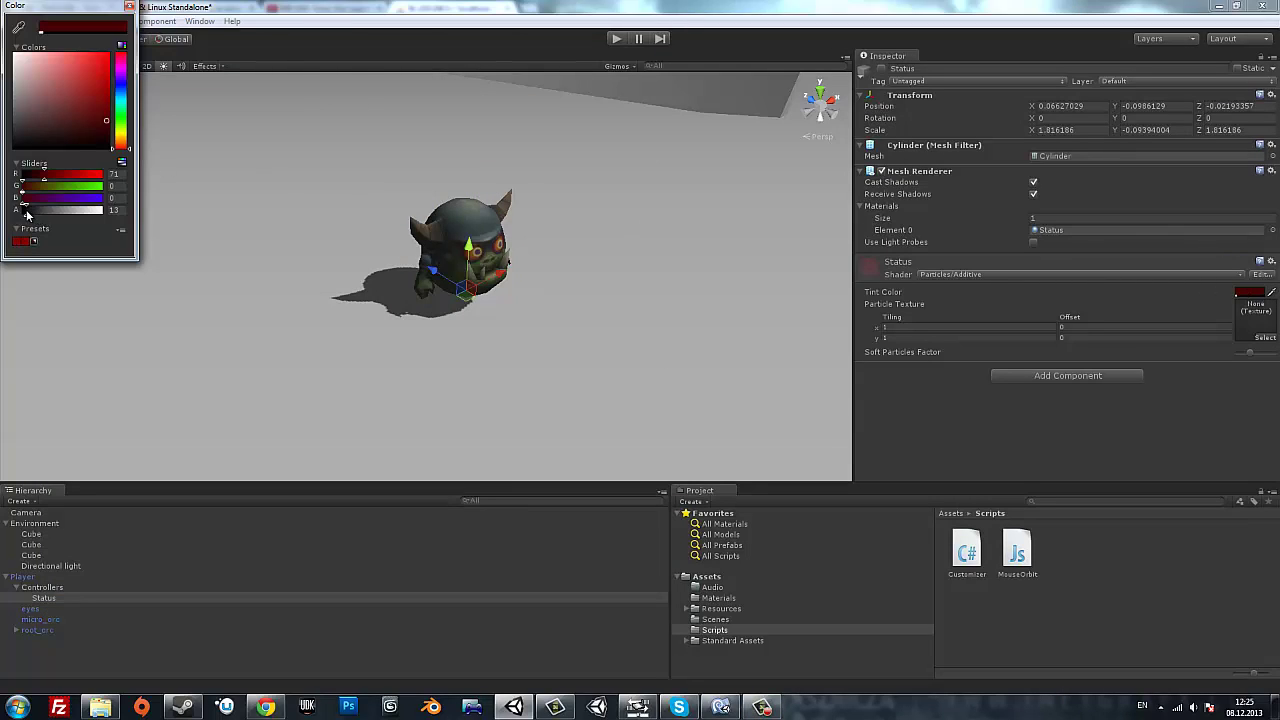
left_click_drag(26, 212, 19, 214)
left_click(522, 253)
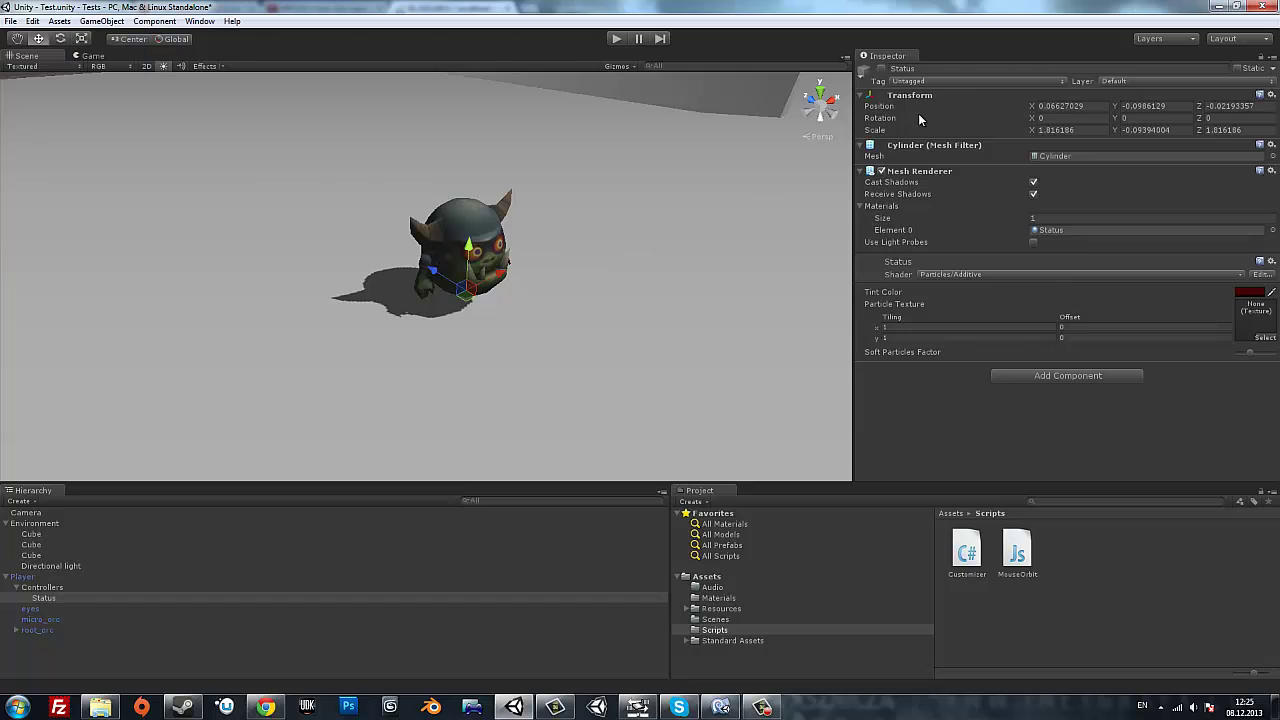
left_click_drag(598, 220, 630, 222, "alt")
left_click(1242, 295)
left_click_drag(53, 209, 127, 215)
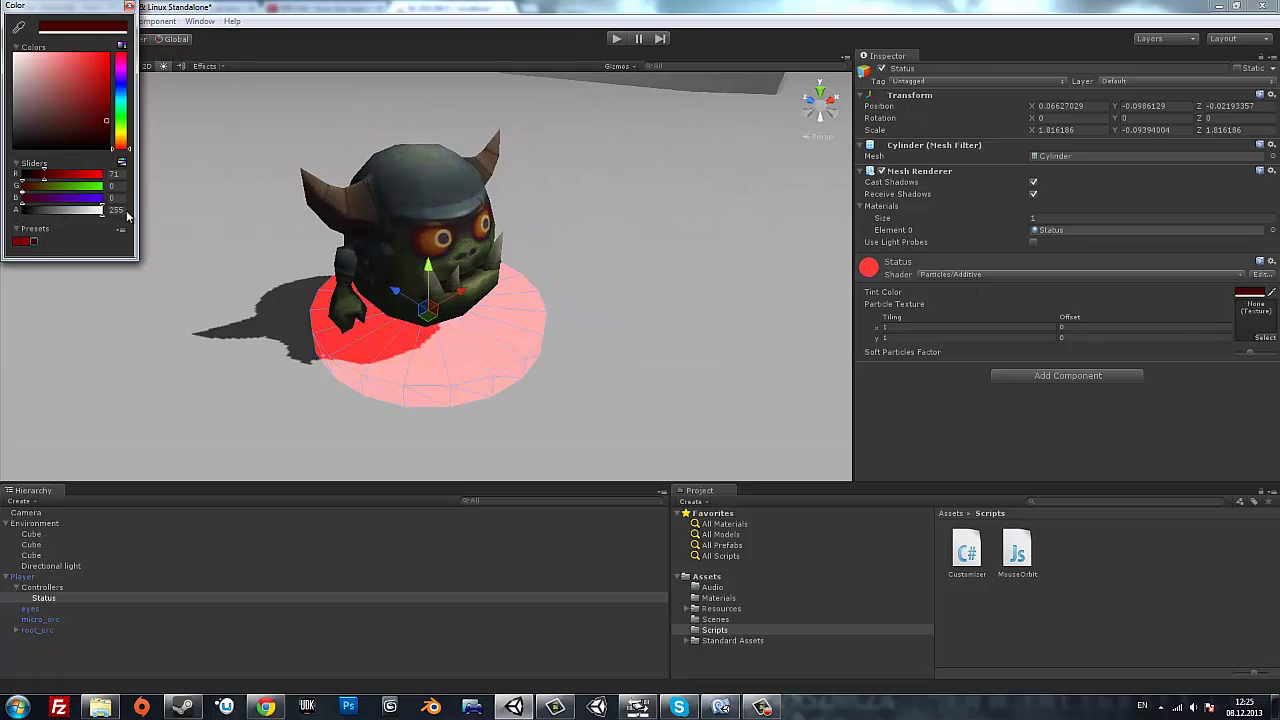
left_click_drag(122, 128, 122, 148)
mouse_move(88, 200)
left_mouse_down()
mouse_move(120, 198)
mouse_move(130, 178)
left_mouse_up()
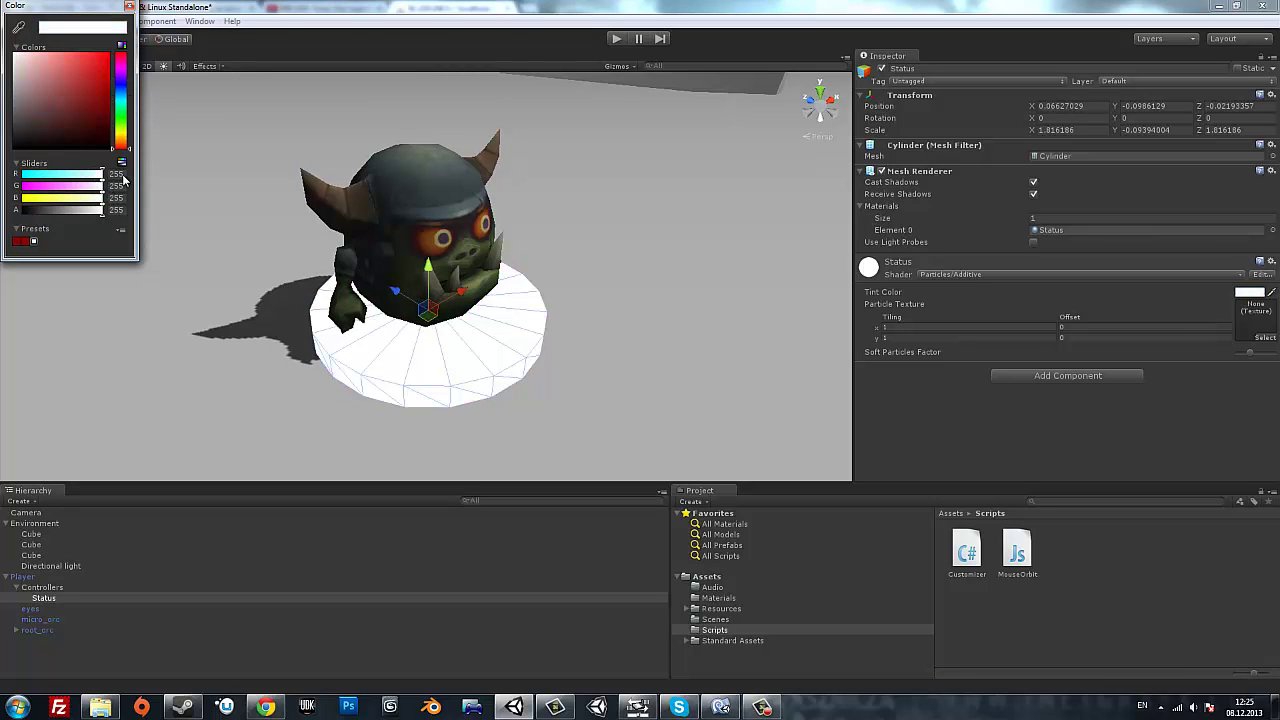
left_click(130, 7)
Check the ring in the Game view, then deactivate the Status object again.
left_click(100, 57)
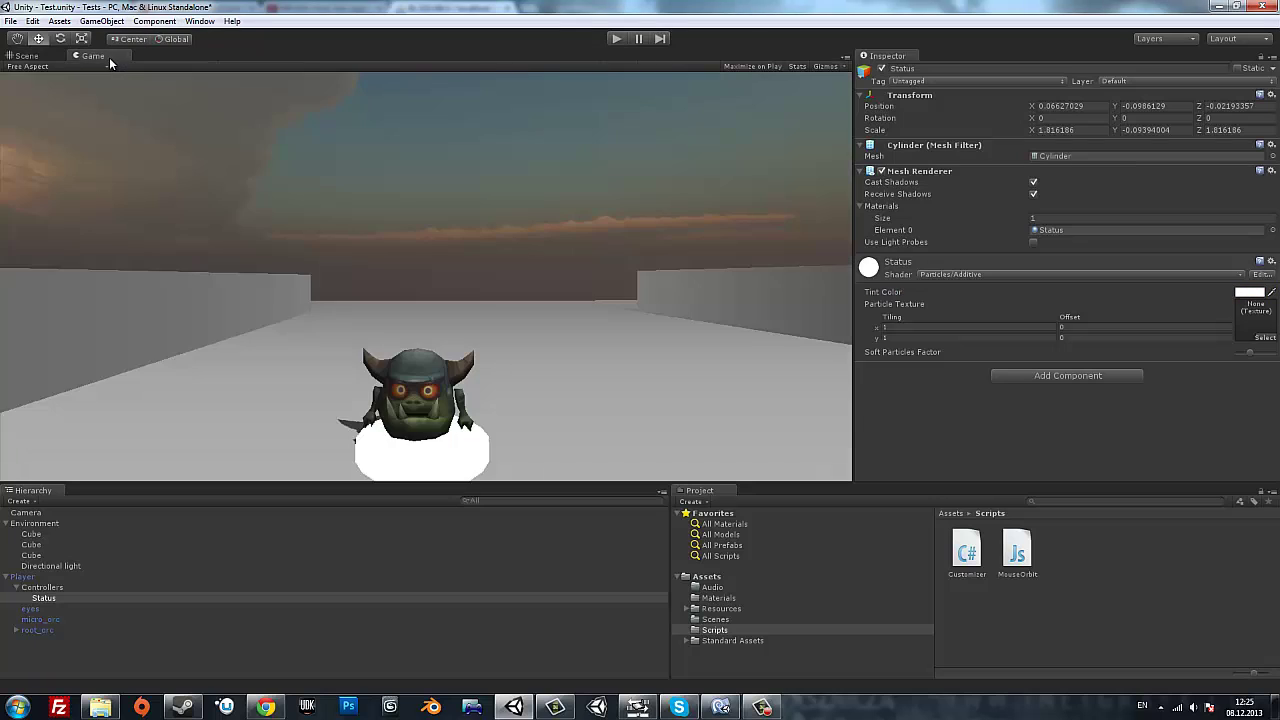
left_click(54, 57)
left_click(881, 68)
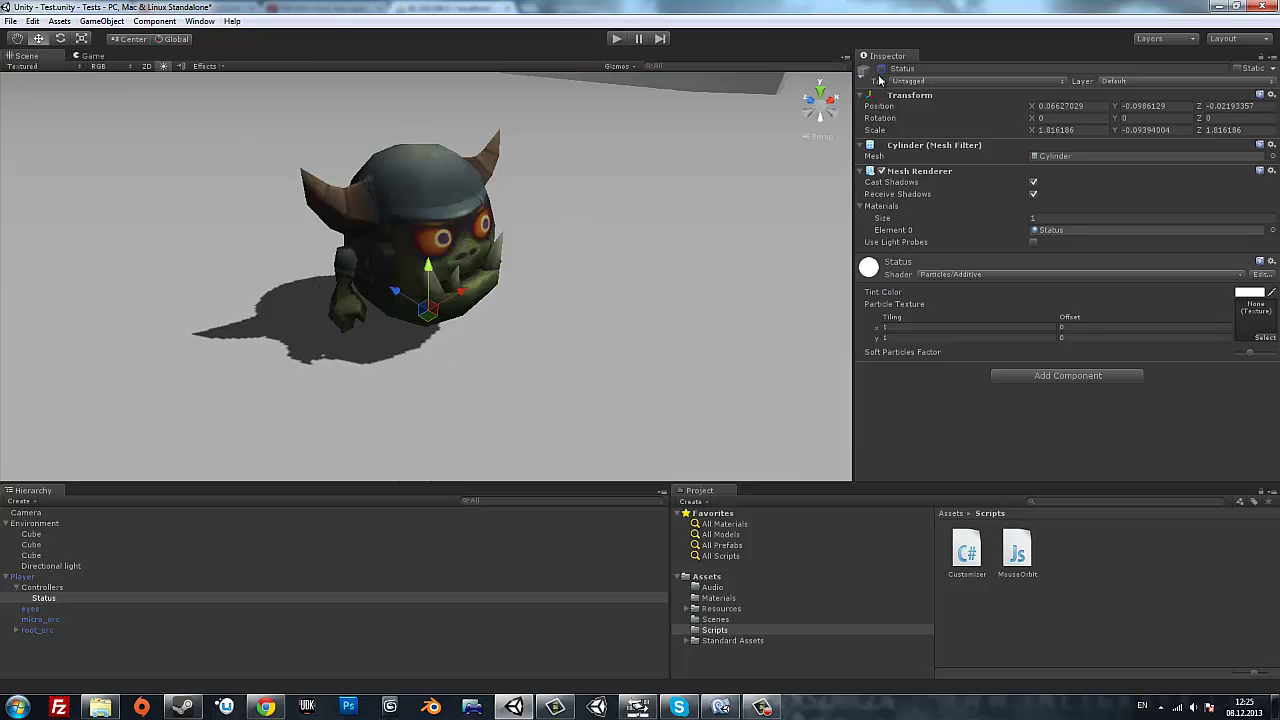
mouse_move(720, 707)
left_click(716, 672)
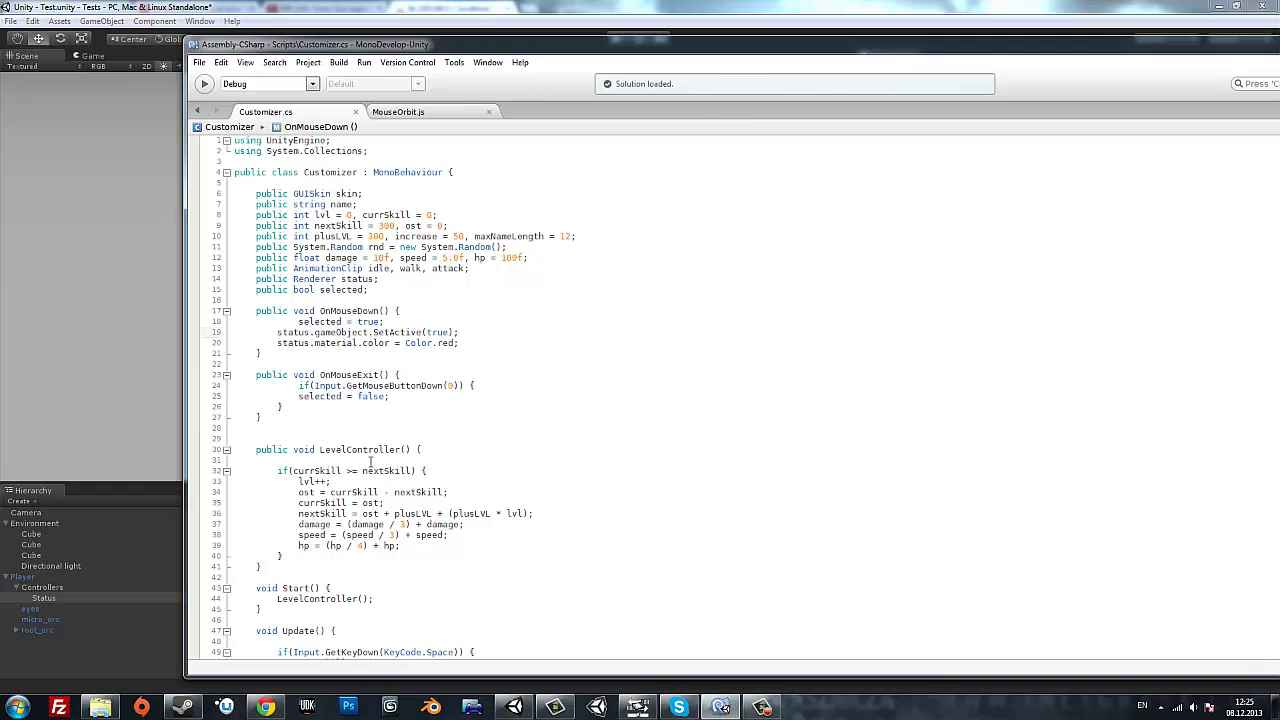
scroll(372, 460, "down", 3)
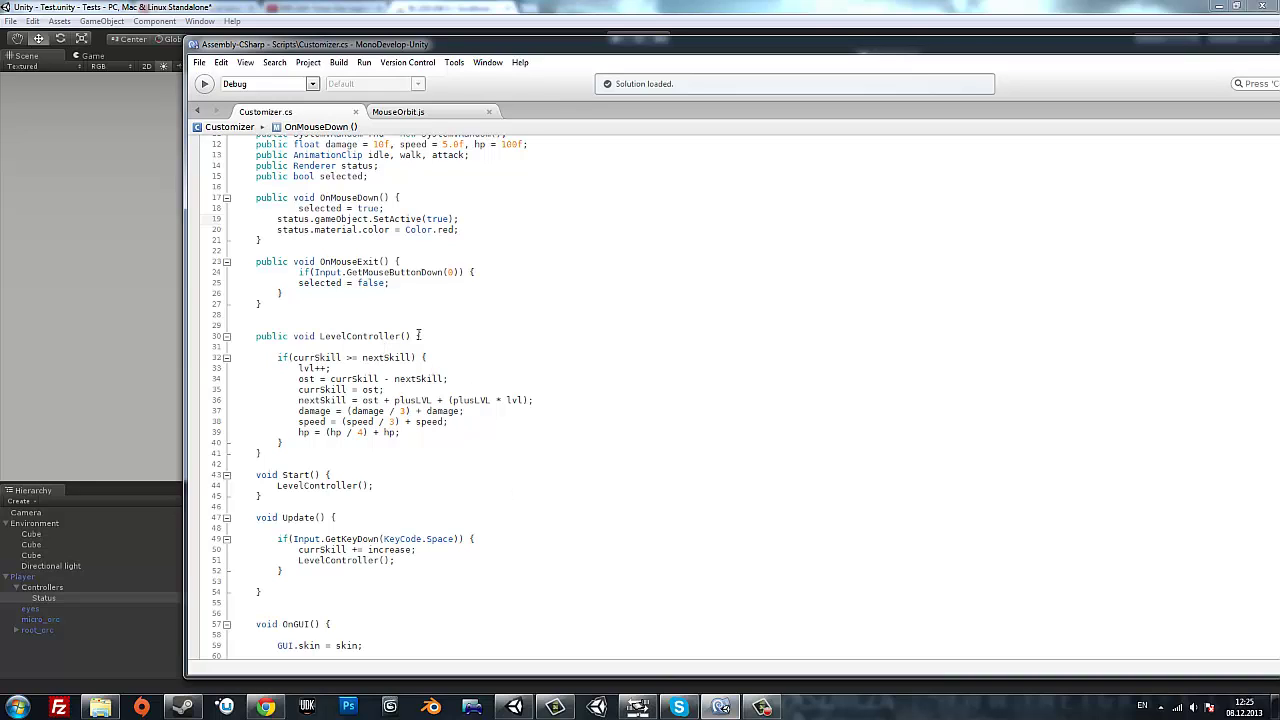
left_click(273, 307)
Add an OnMouseEnter method with the copied status lines, changing their colour to green.
key("Return")
key("Return")
type("public o")
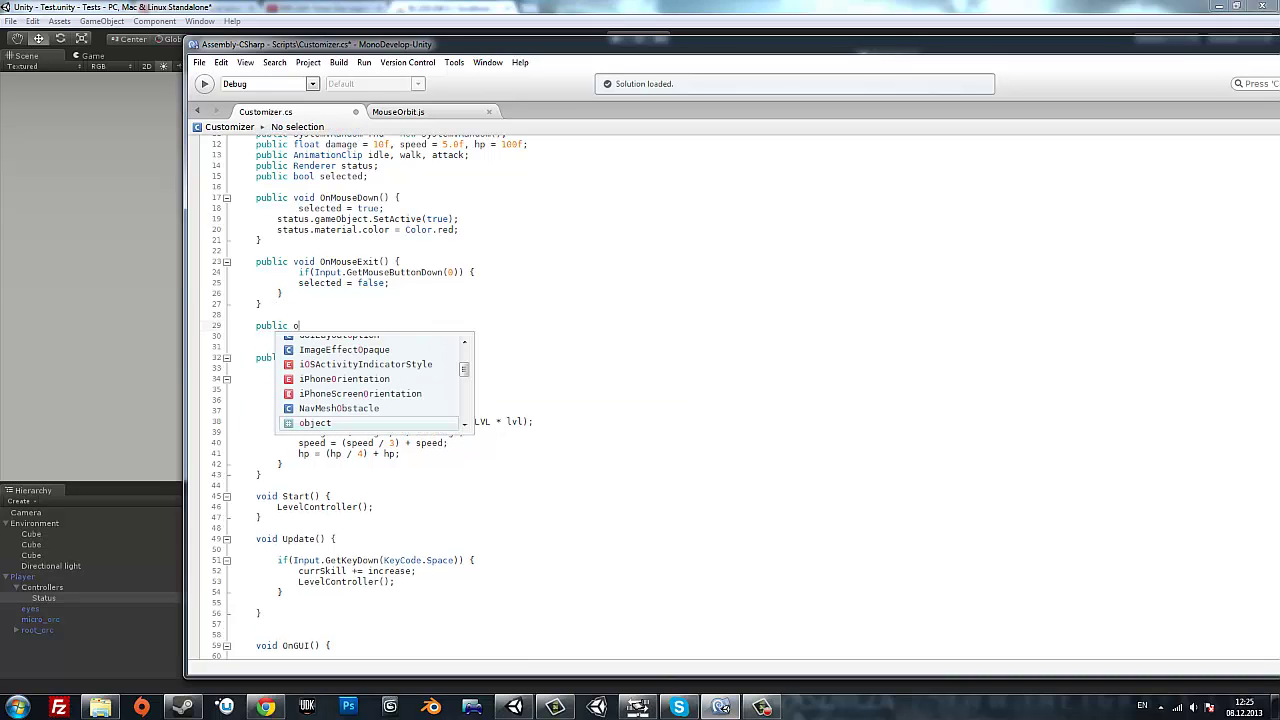
key("BackSpace")
type("voi")
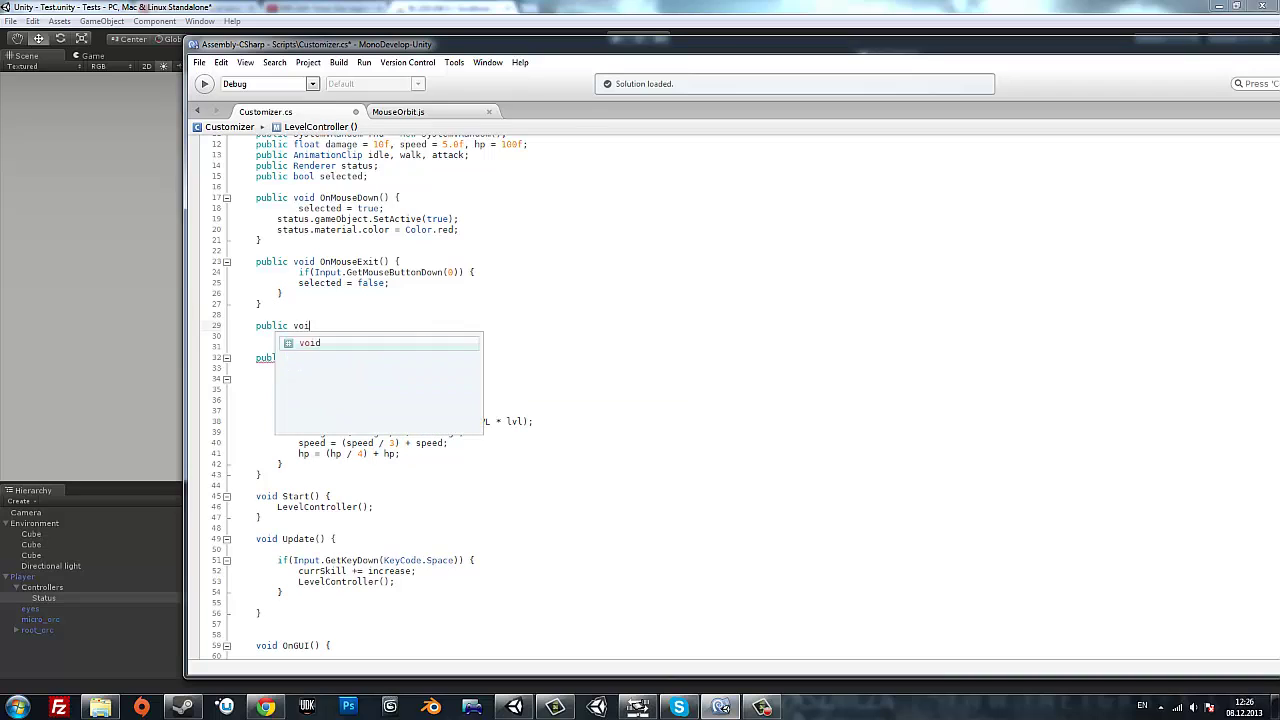
type("d OnMouseEnter(")
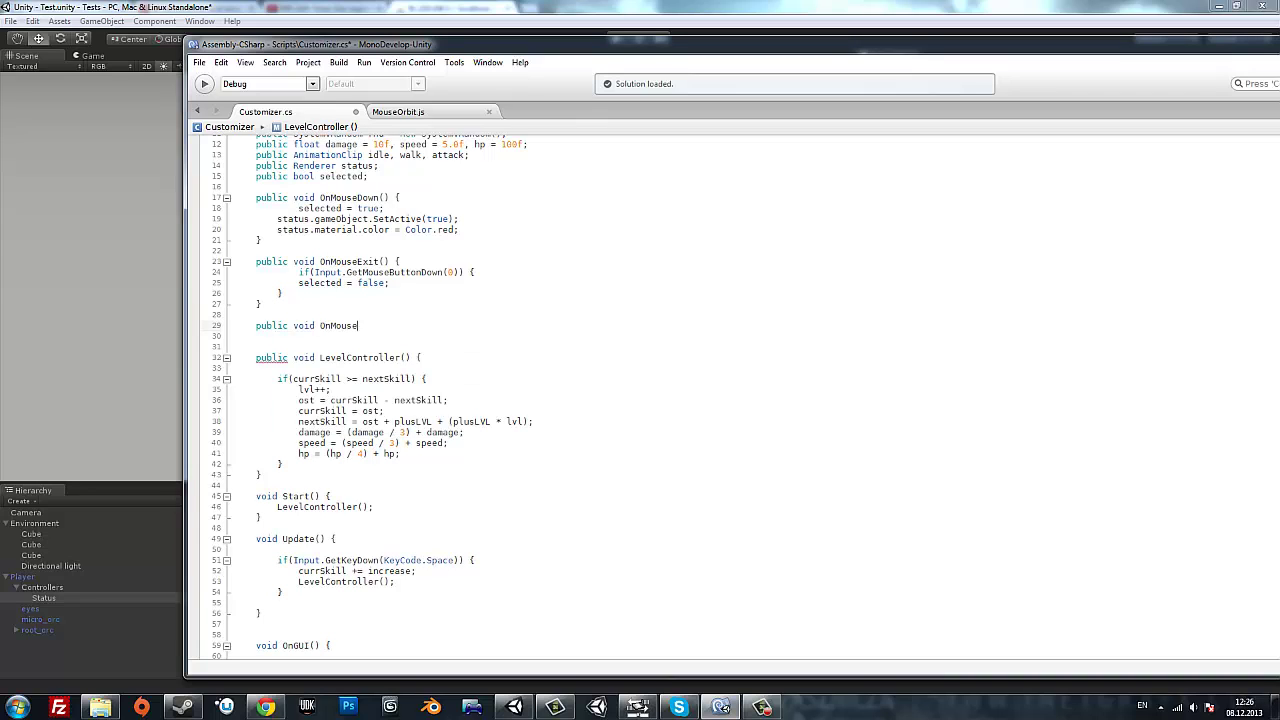
type(") {")
key("Return")
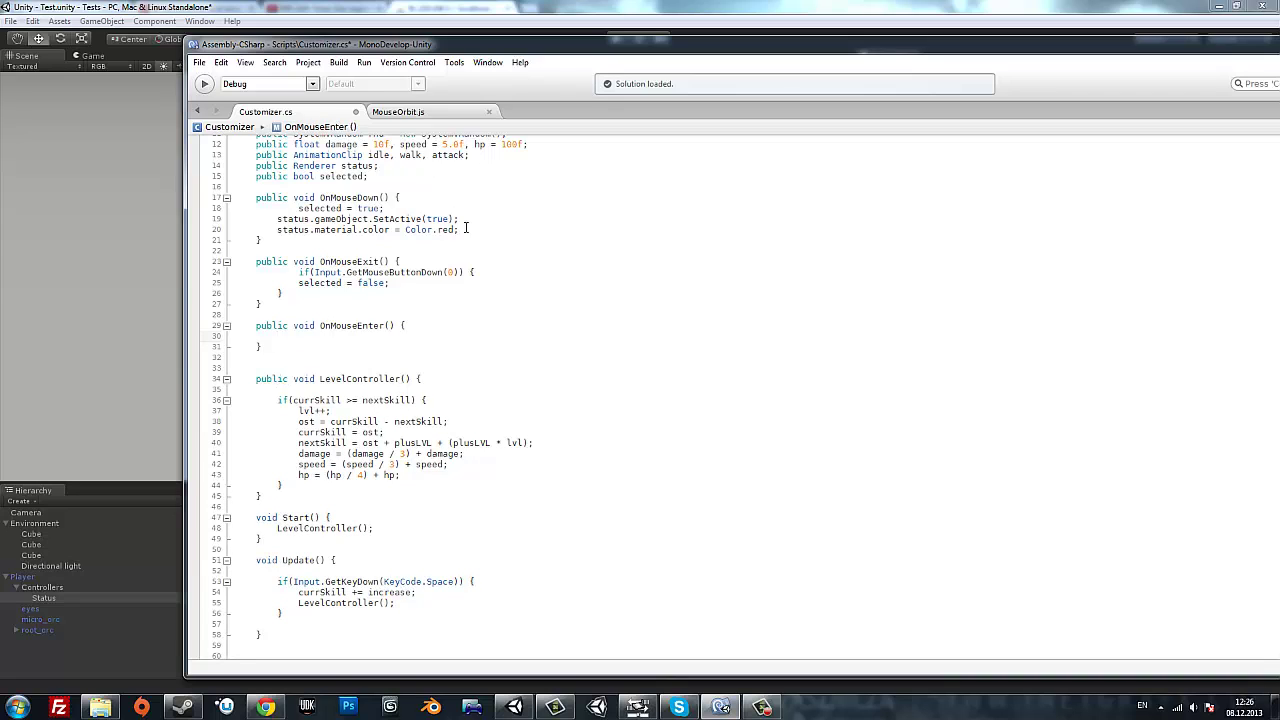
left_click_drag(465, 228, 250, 244)
left_click(299, 338)
key("ctrl+v")
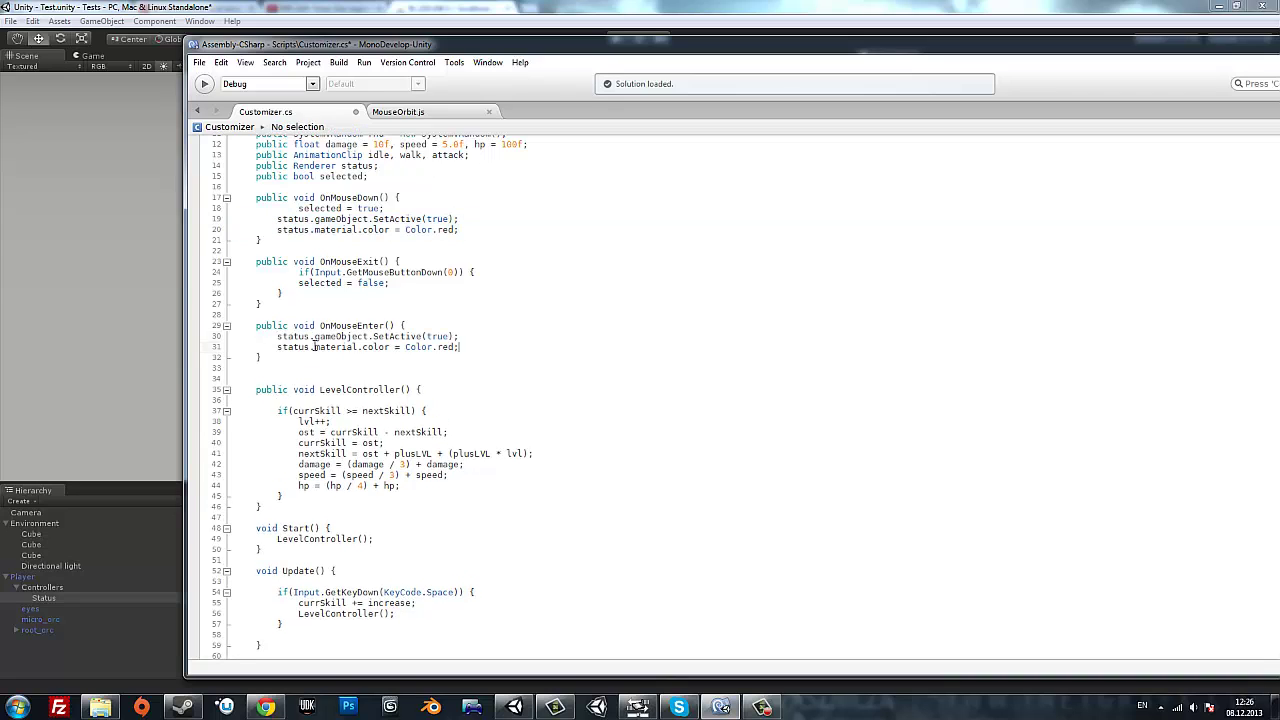
left_click_drag(437, 347, 452, 347)
type("gree")
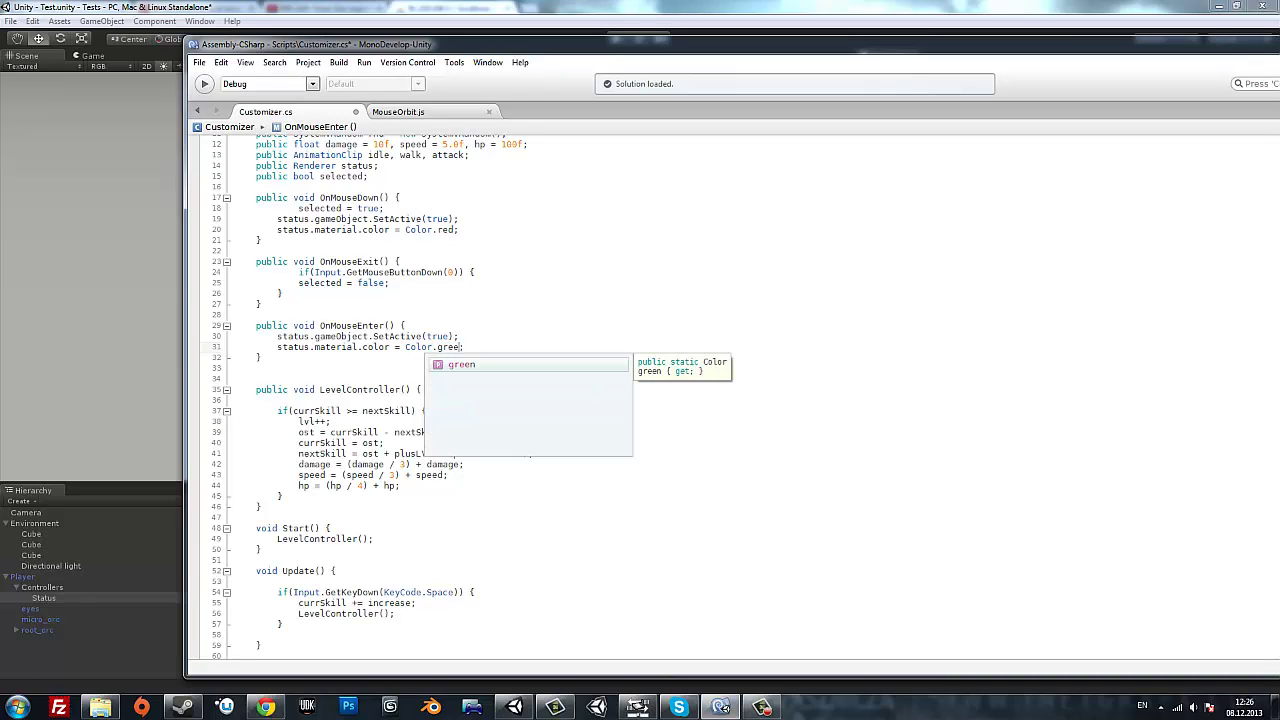
key("Return")
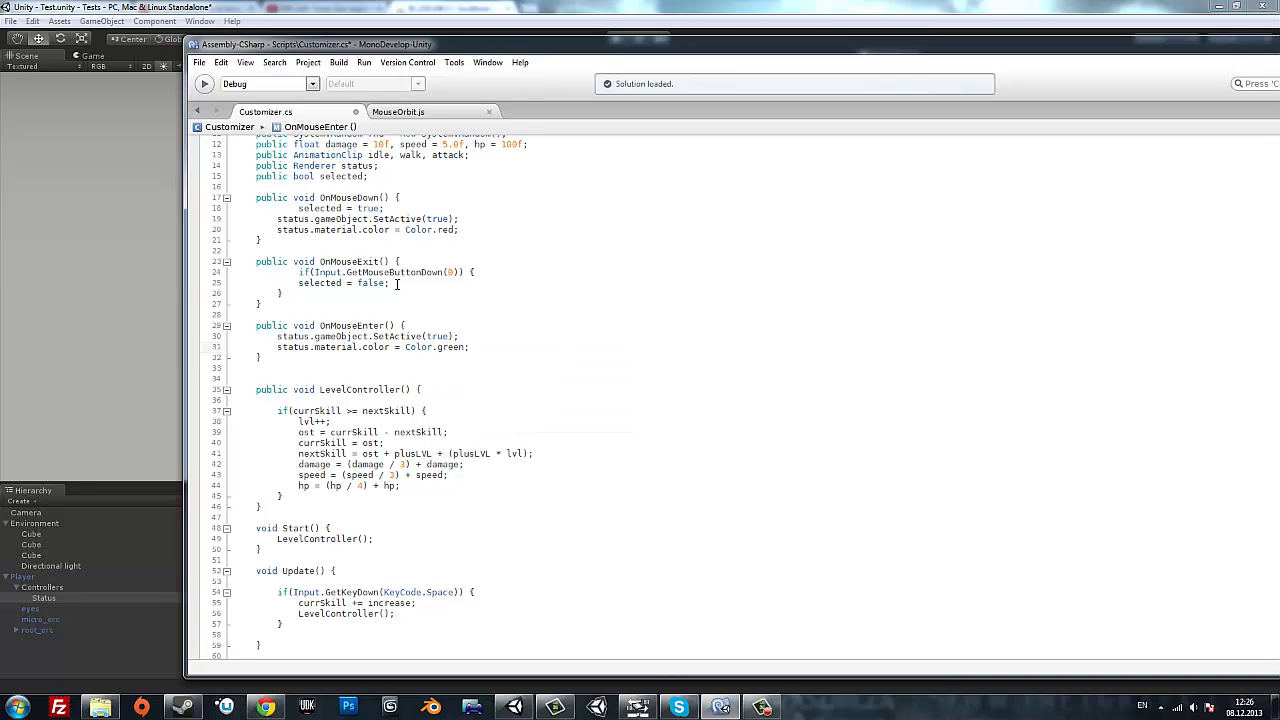
Paste the status lines into OnMouseExit and change their colour to yellow.
left_click(426, 260)
key("Return")
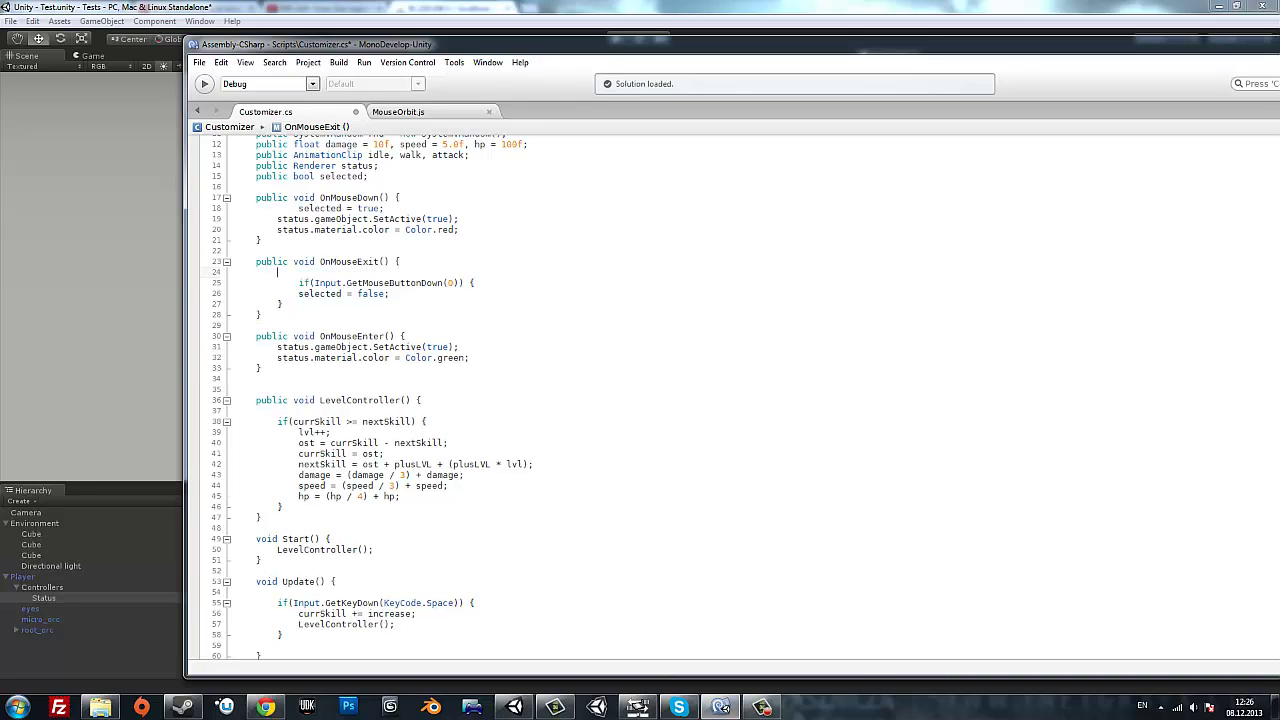
type("status.gameObject.SetActive(true); \t\tstatus.material.color = Color.red;")
left_click_drag(438, 284, 459, 288)
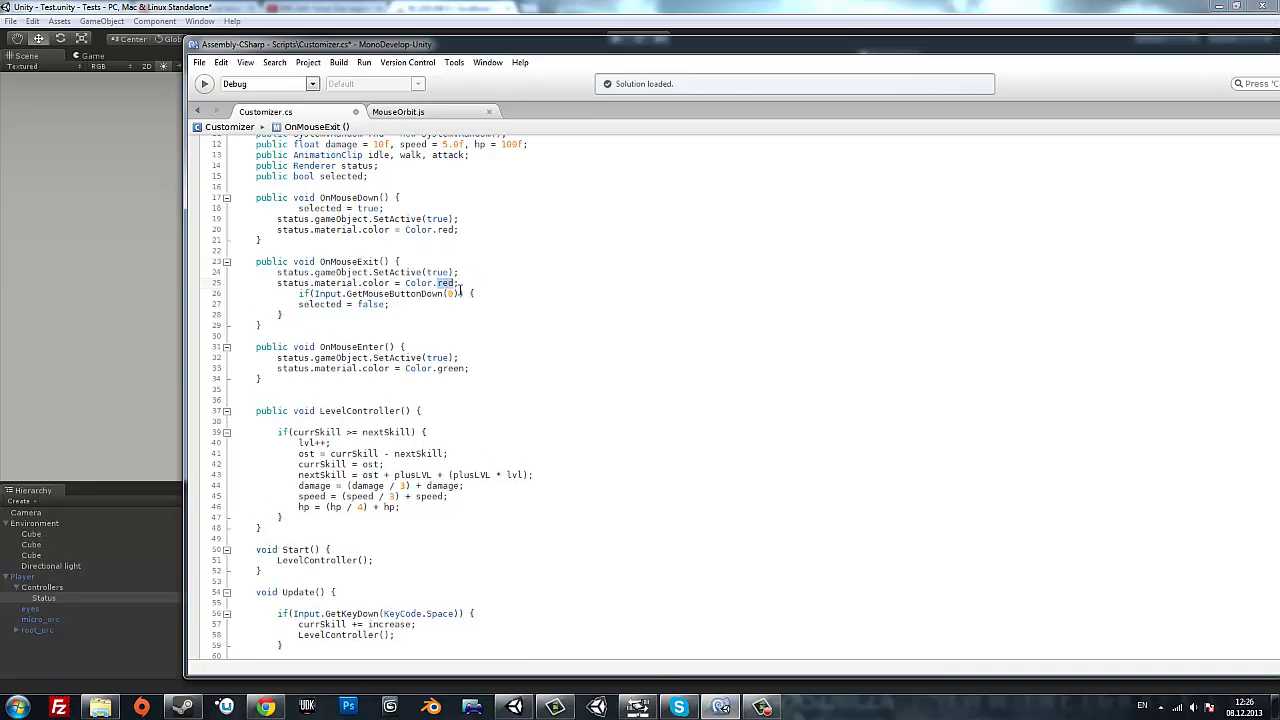
type("yellow")
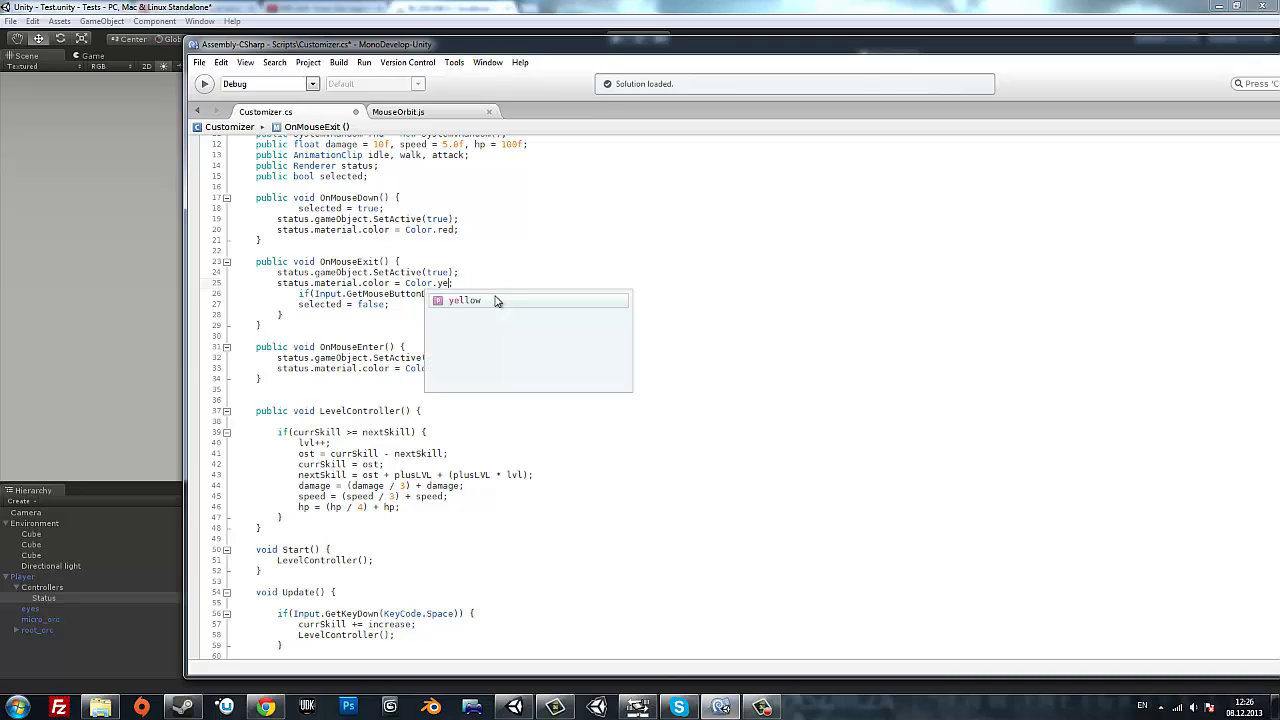
left_click(462, 263)
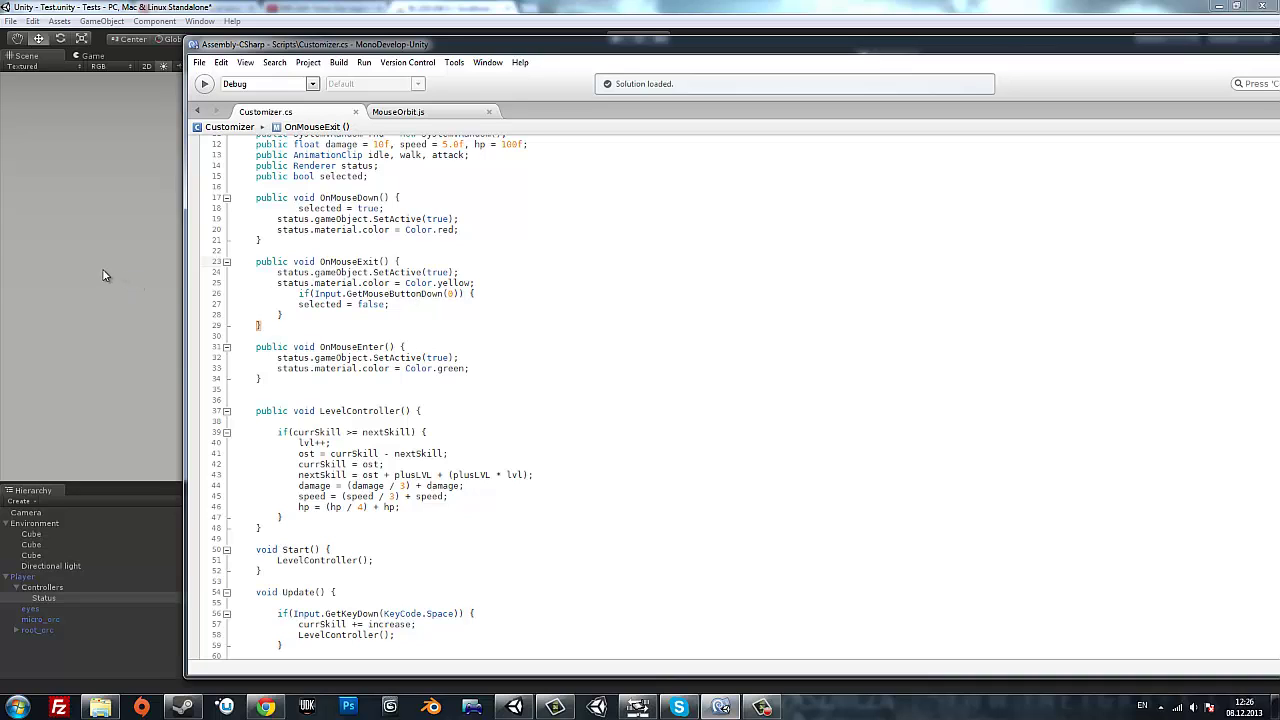
Paste the status lines into Start with a yellow colour, then save Customizer.cs.
scroll(355, 455, "down", 4)
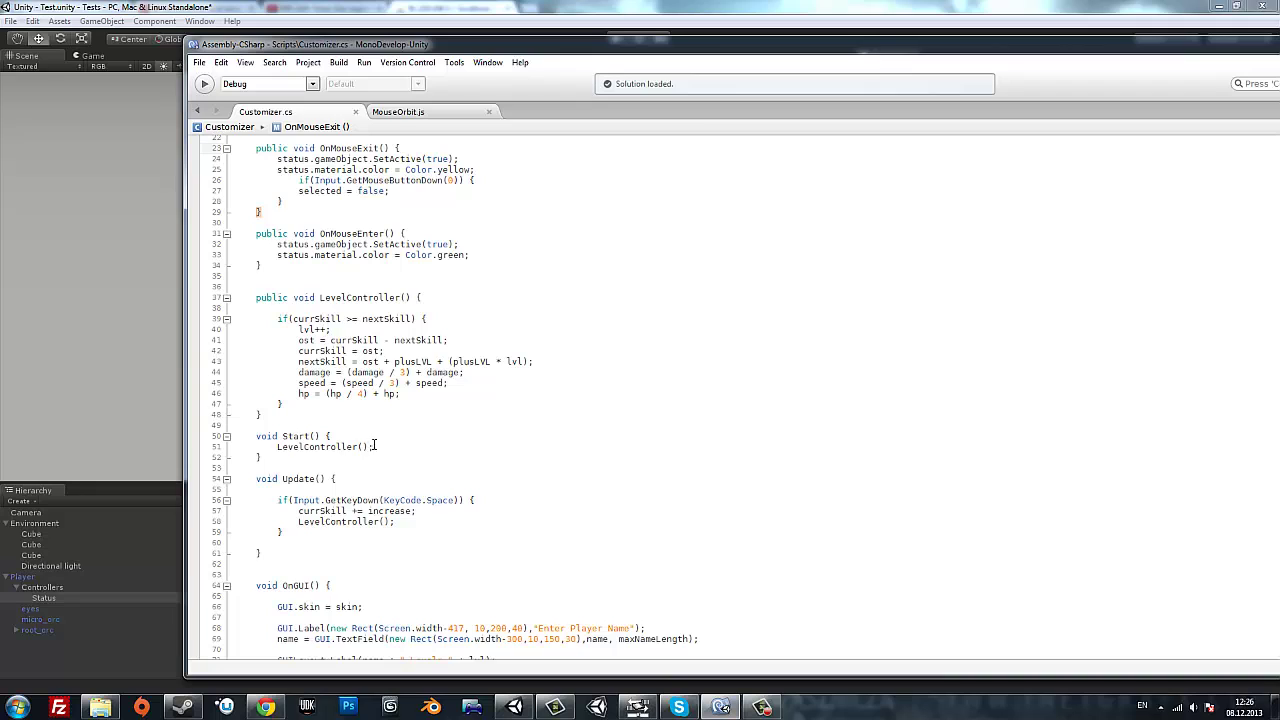
left_click(373, 446)
type("status.gameObject.SetActive(true); status.material.color = Color.red;")
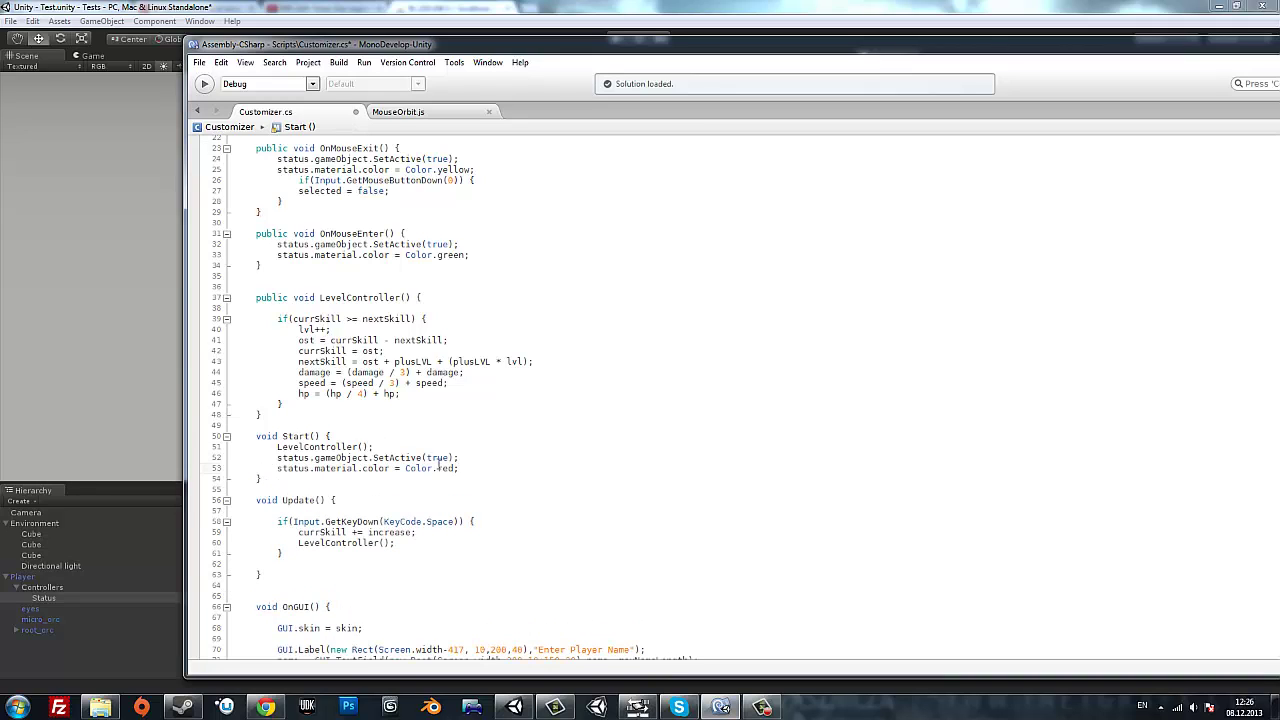
double_click(441, 468)
type("yell")
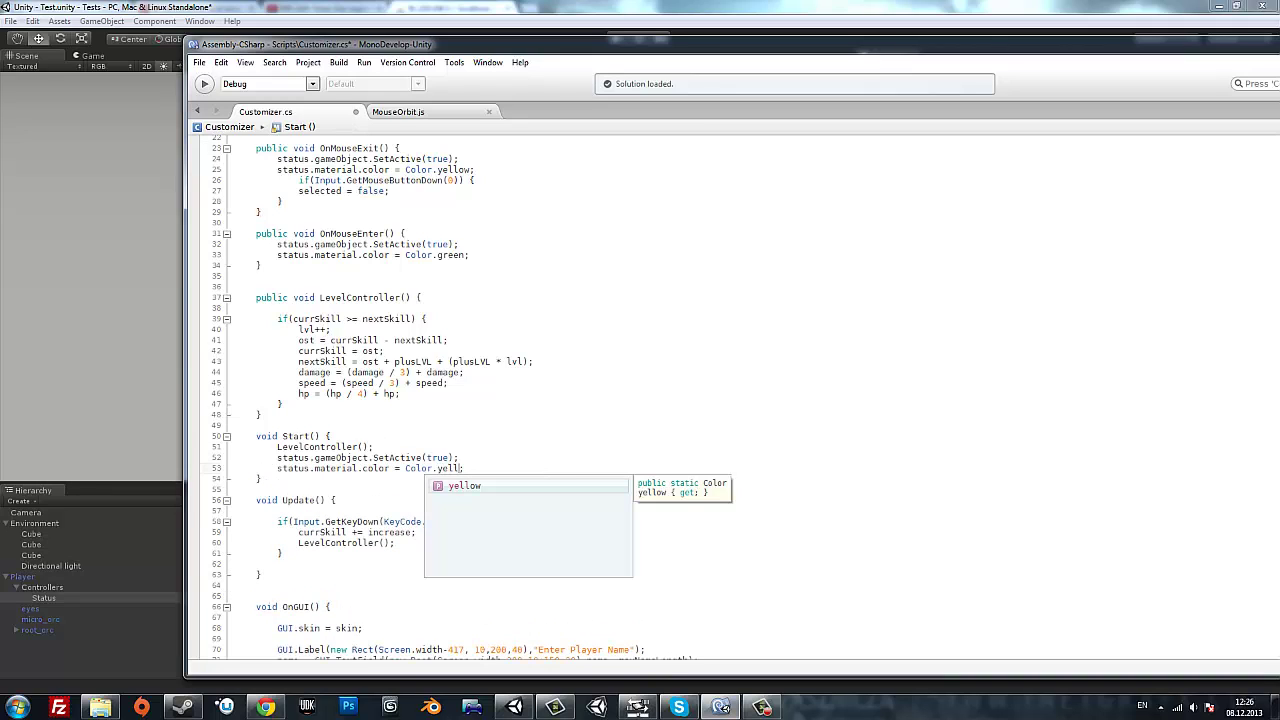
type("ow")
key("ctrl+s")
key("alt+Tab")
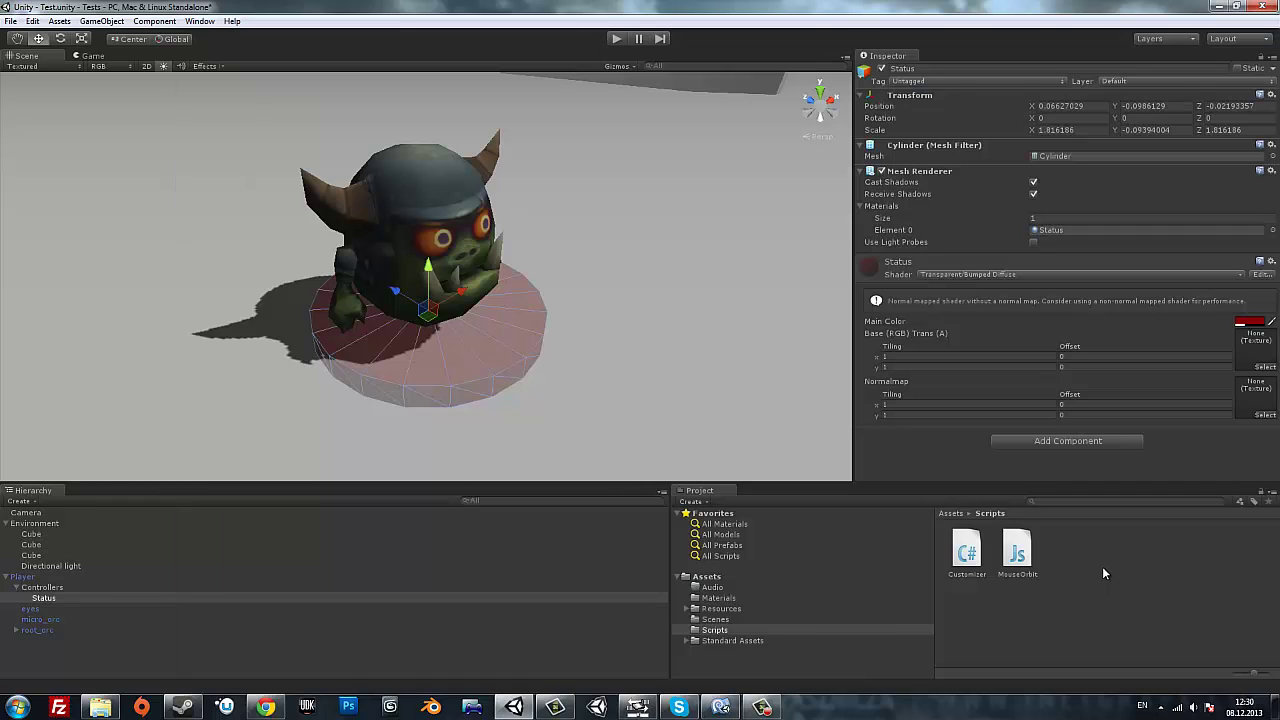
Keep the Status material on the Transparent/Bumped Diffuse shader.
left_click(999, 279)
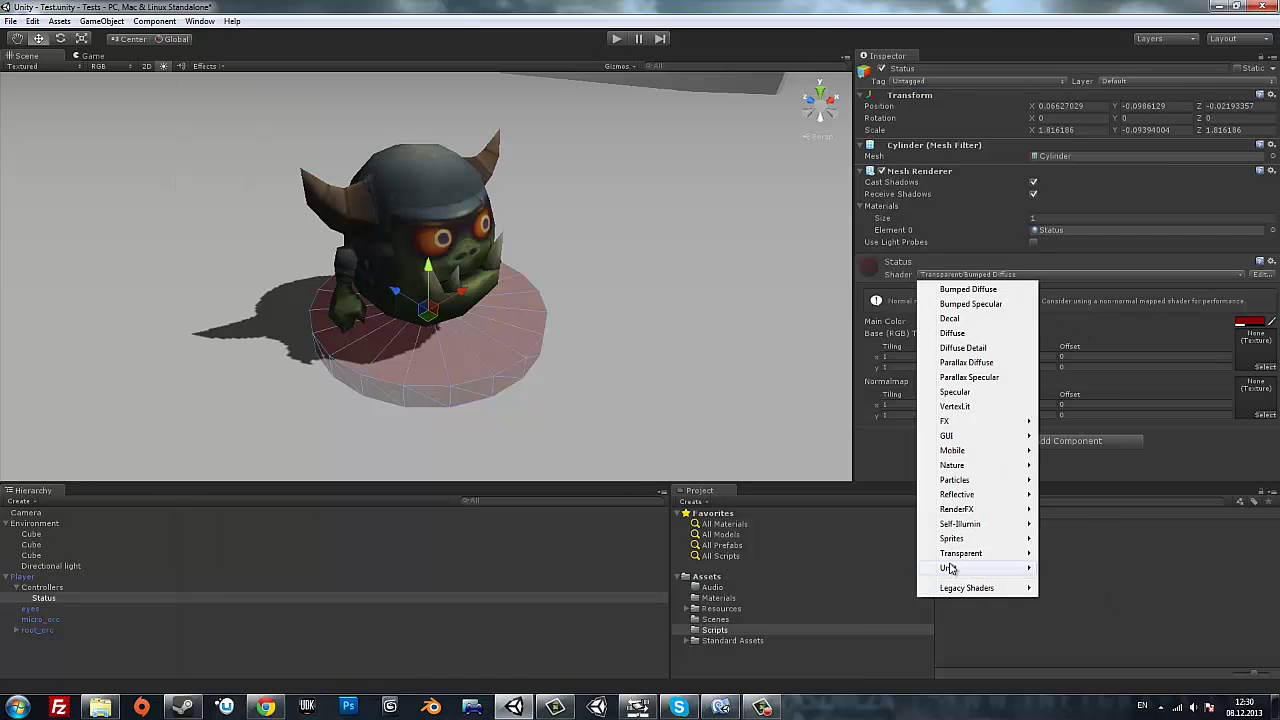
mouse_move(957, 556)
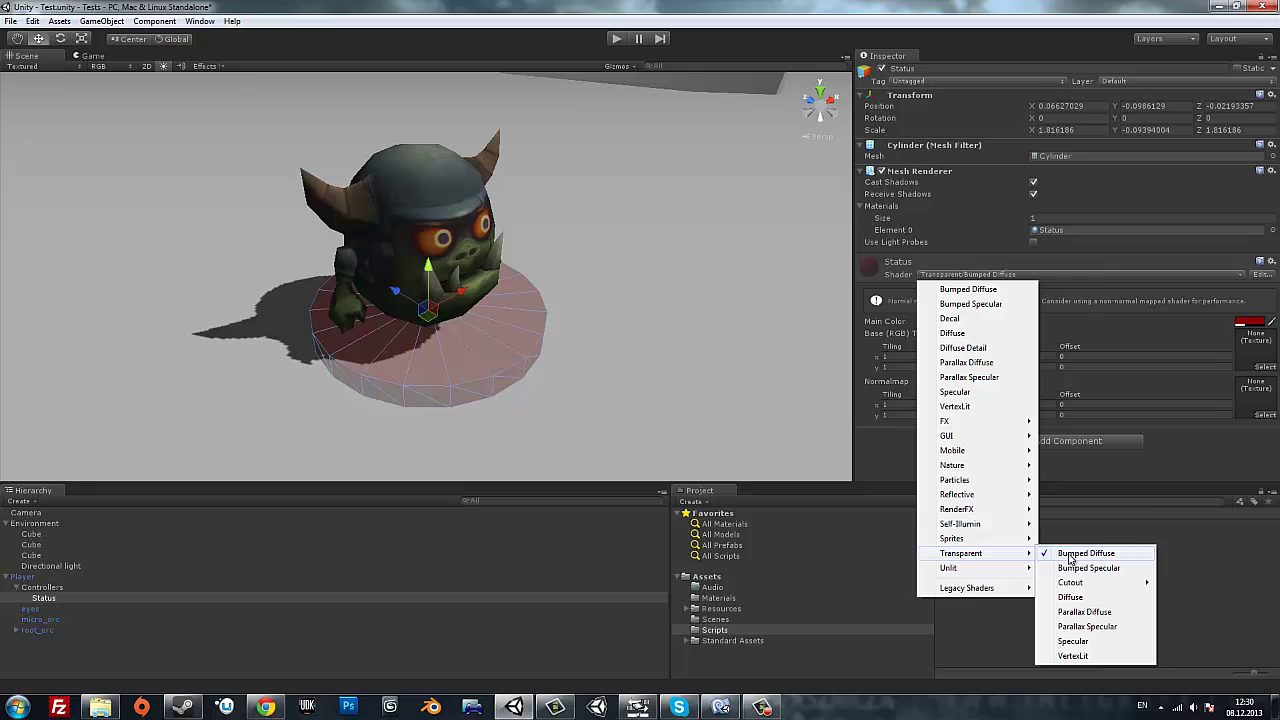
left_click(1066, 554)
Adjust the Status material's Main Color alpha to make the ring translucent.
left_click(1250, 322)
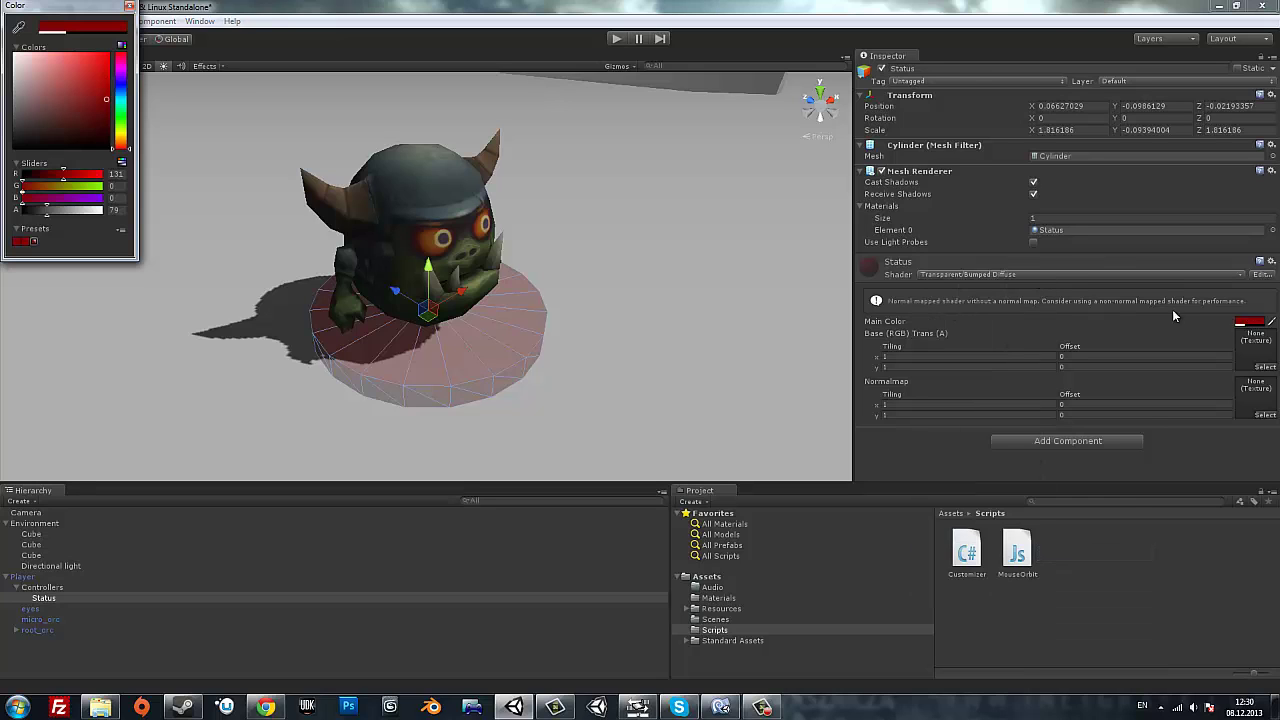
left_click_drag(46, 211, 50, 212)
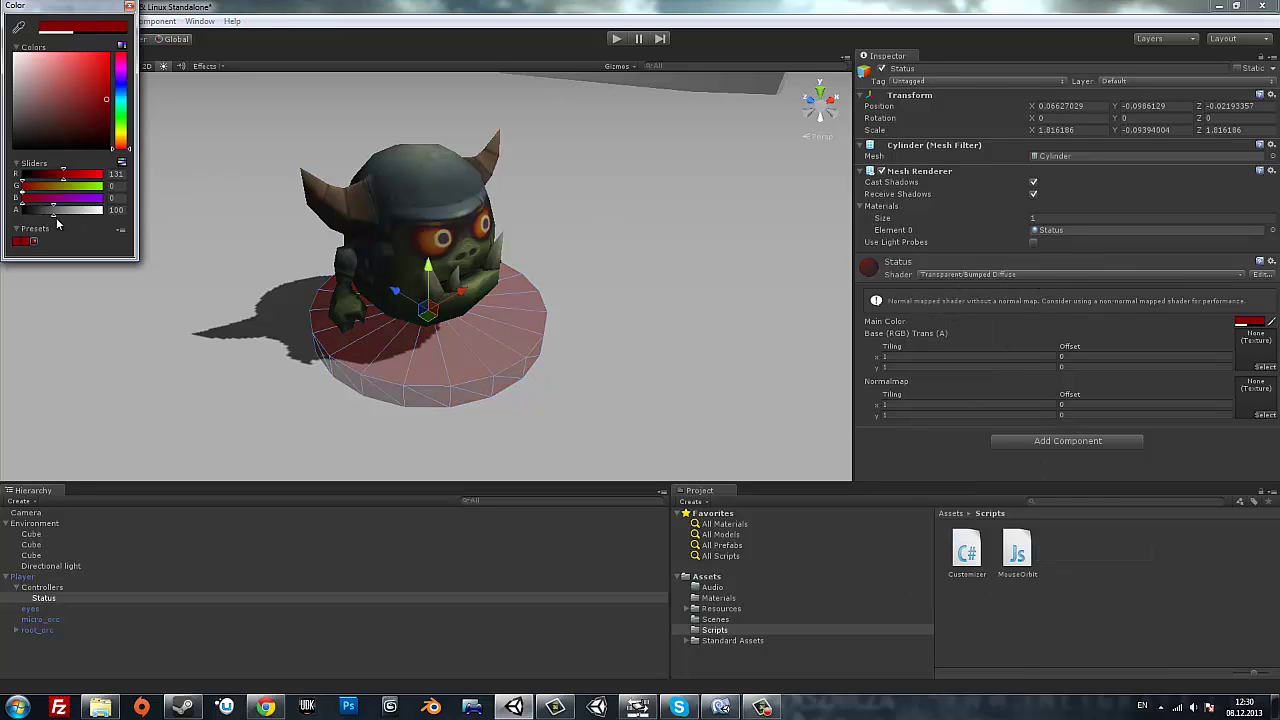
left_click_drag(569, 340, 566, 383, "alt")
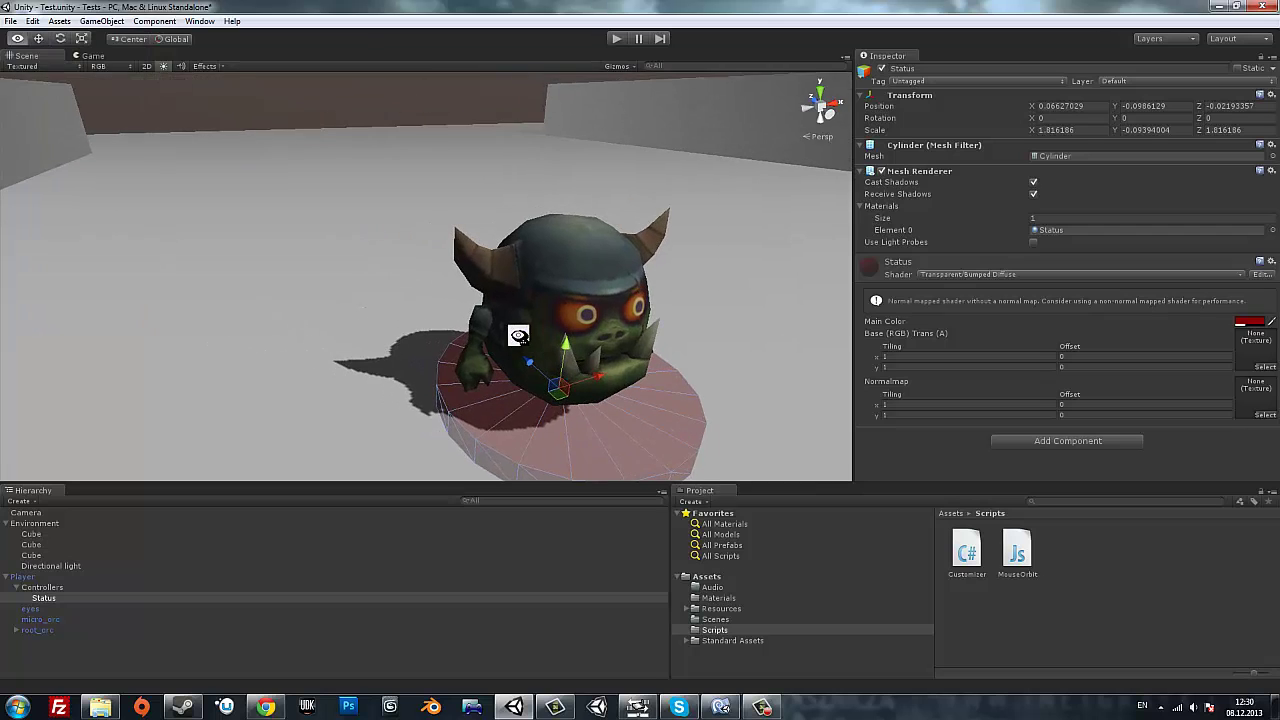
left_click(720, 707)
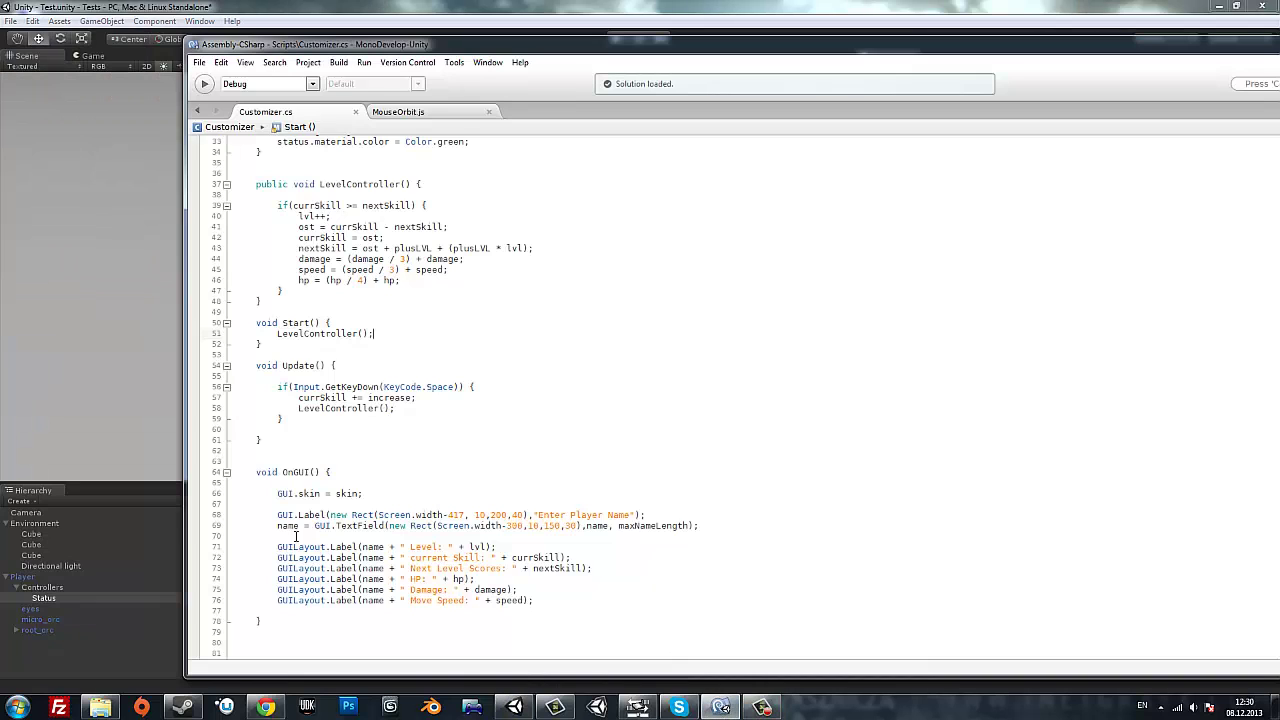
Paste the status lines, including SetActive(true), into Start.
scroll(292, 520, "up", 5)
scroll(292, 512, "up", 2)
scroll(292, 512, "up", 4)
scroll(377, 370, "down", 8)
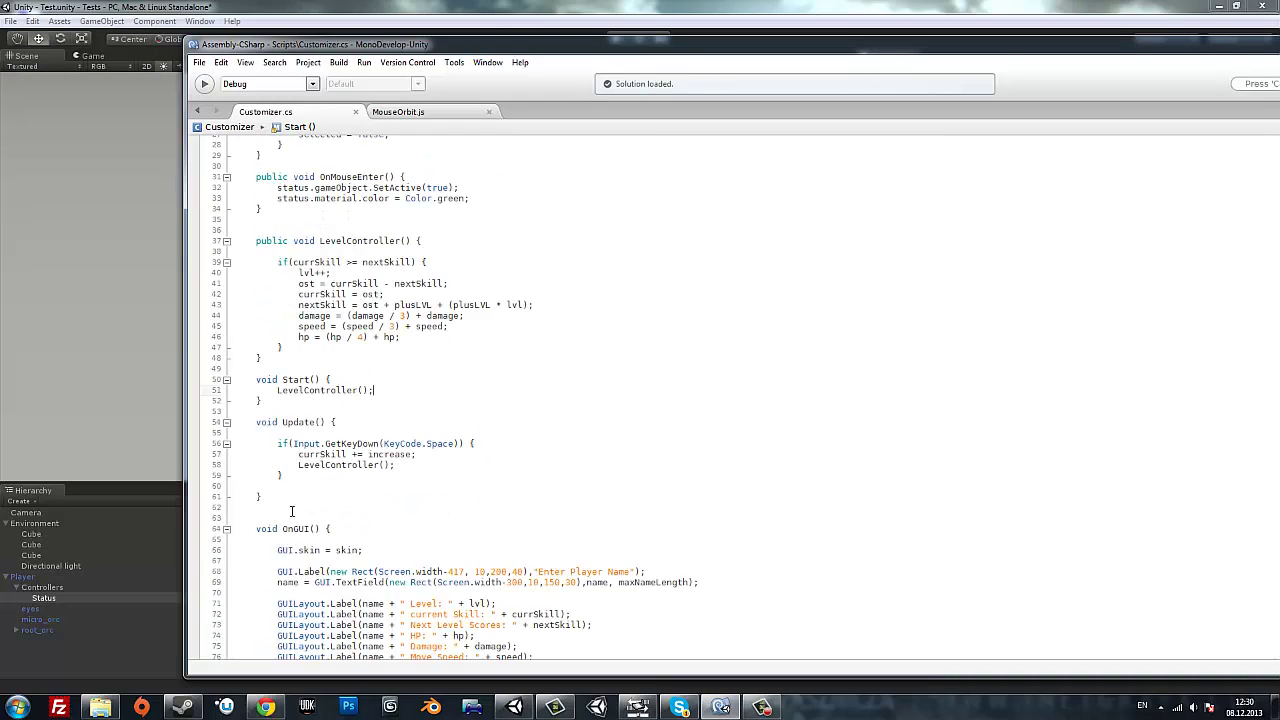
left_click(375, 390)
key("Return")
type("status.gameObject.SetActive(true); \t\tstatus.material.color = new Color(125,125,125,255);")
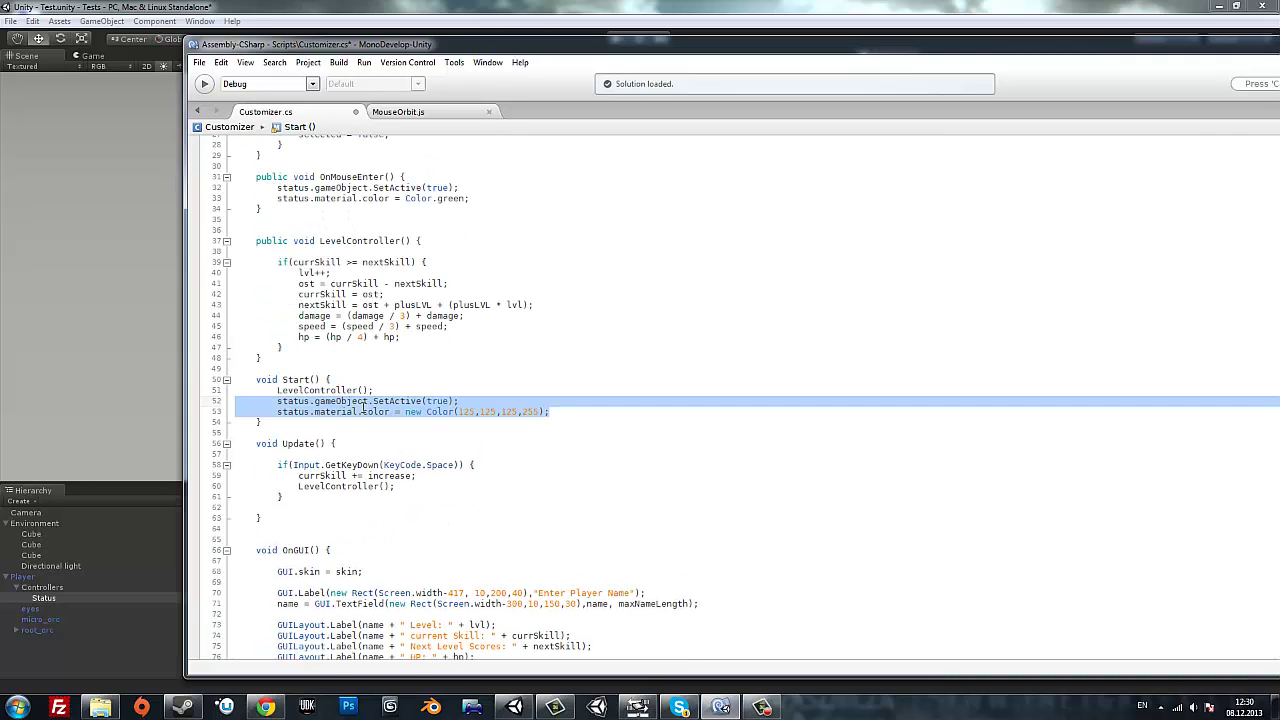
left_click(340, 413)
Replace the custom new Color(125,125,125,255) on line 53 with Color.yellow.
scroll(336, 415, "up", 5)
scroll(336, 413, "up", 4)
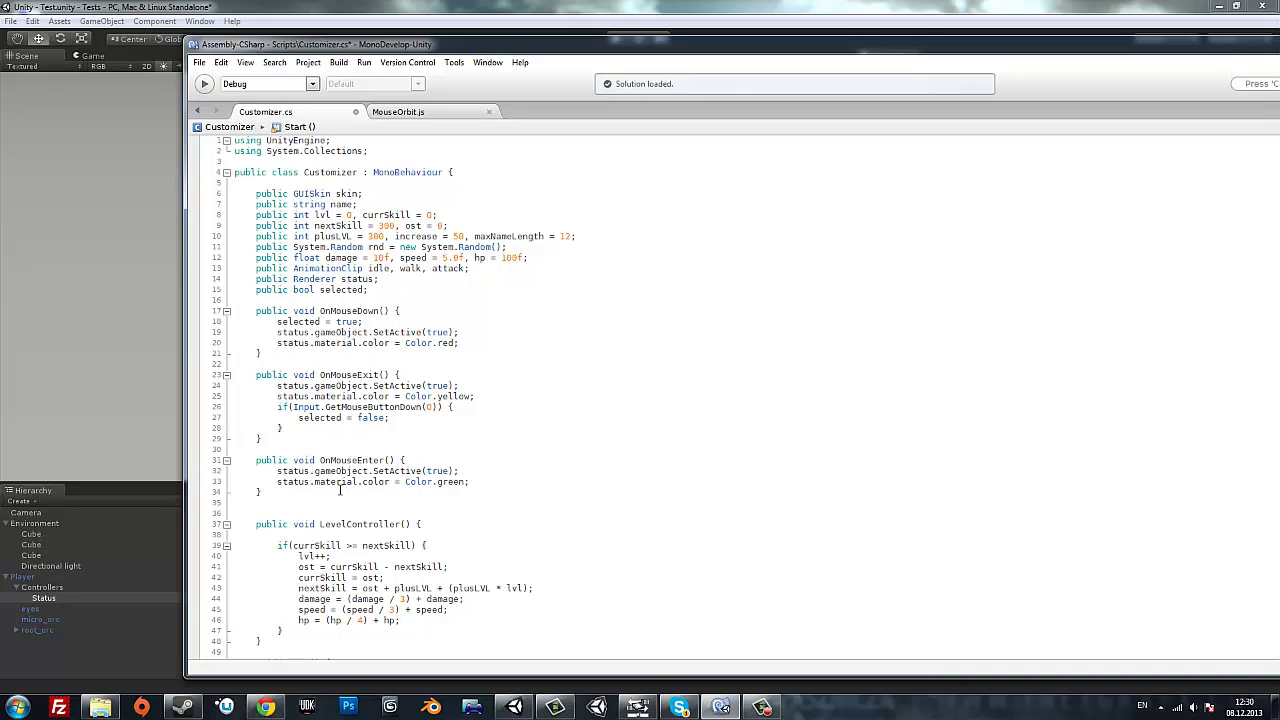
scroll(261, 518, "down", 6)
scroll(268, 517, "down", 1)
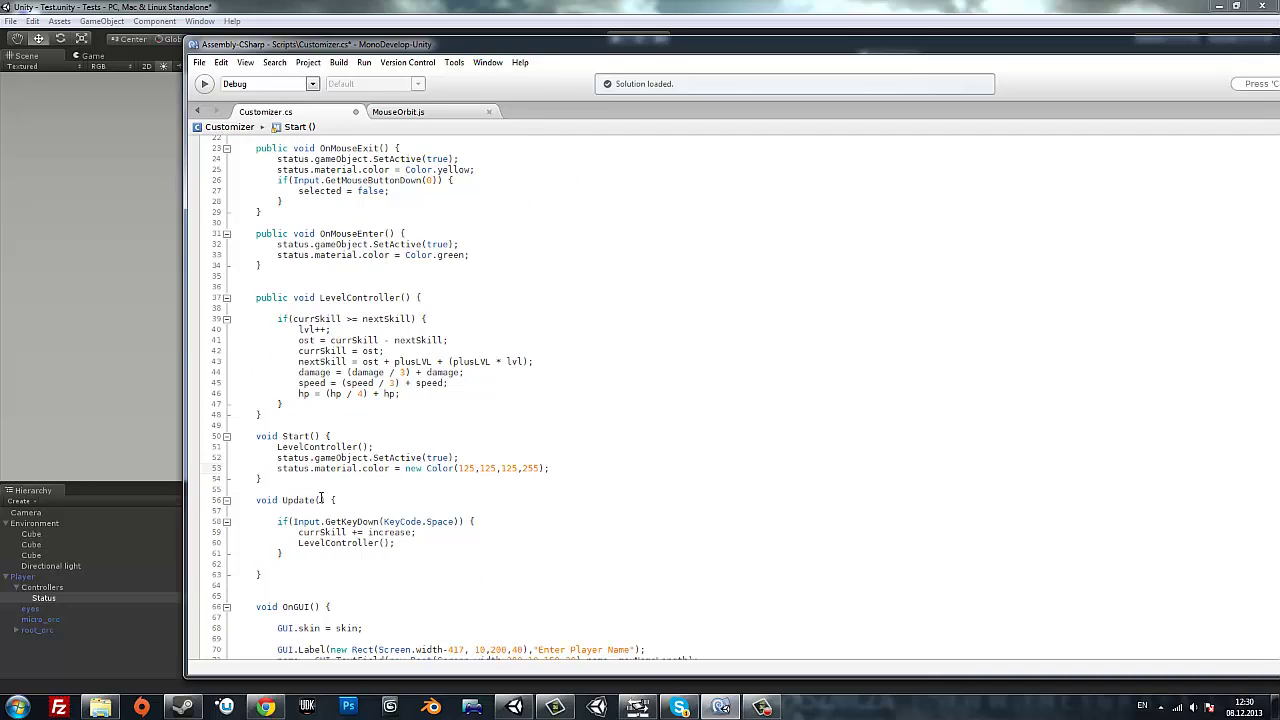
left_click_drag(557, 475, 405, 468)
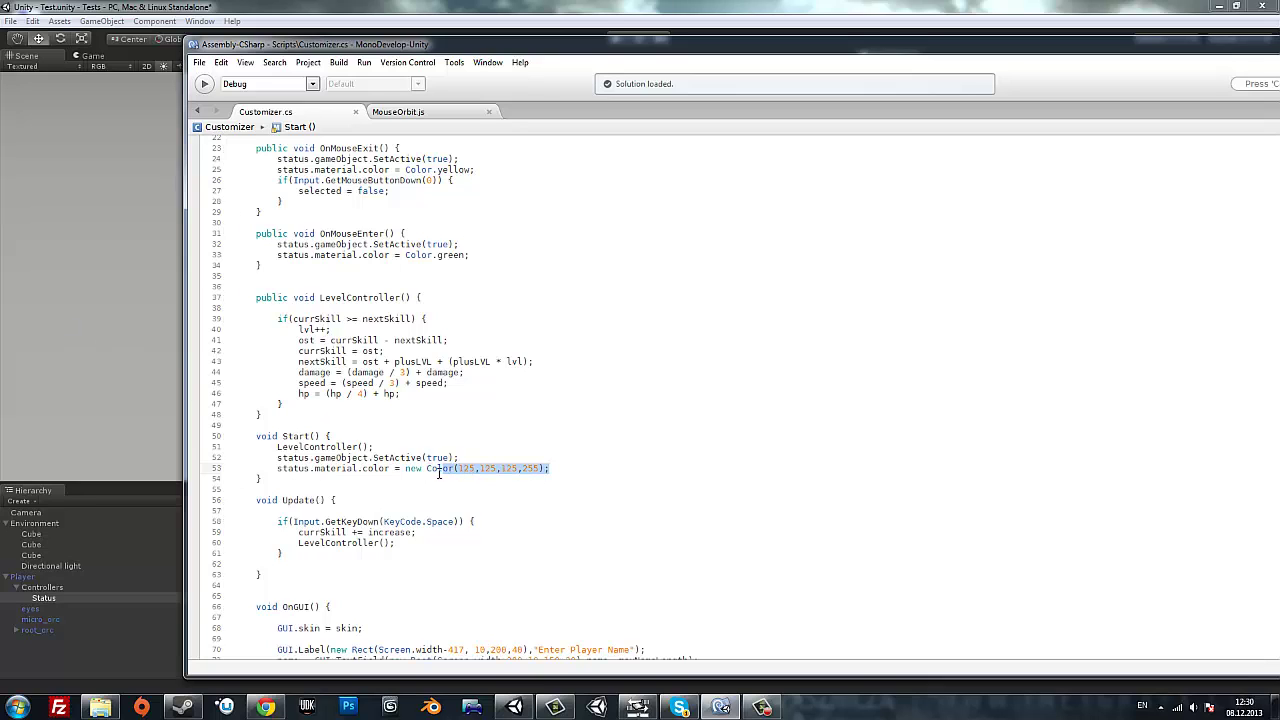
type("Col")
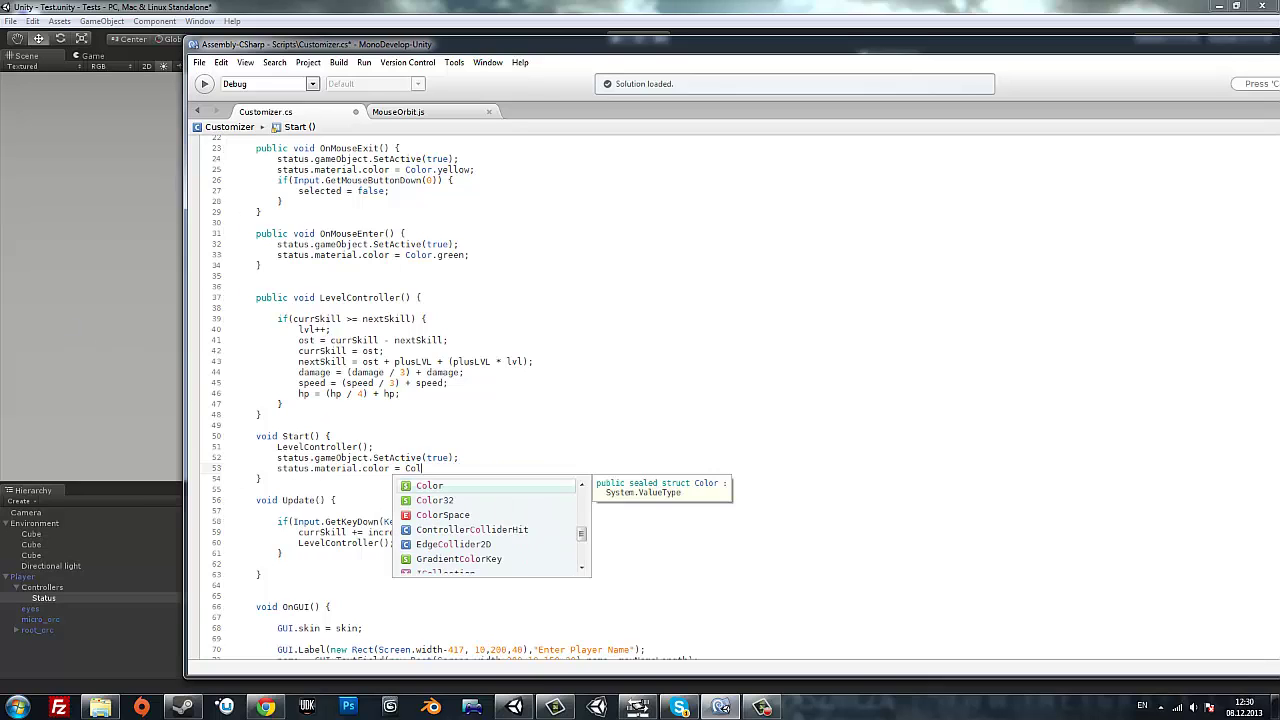
type("or.yellow")
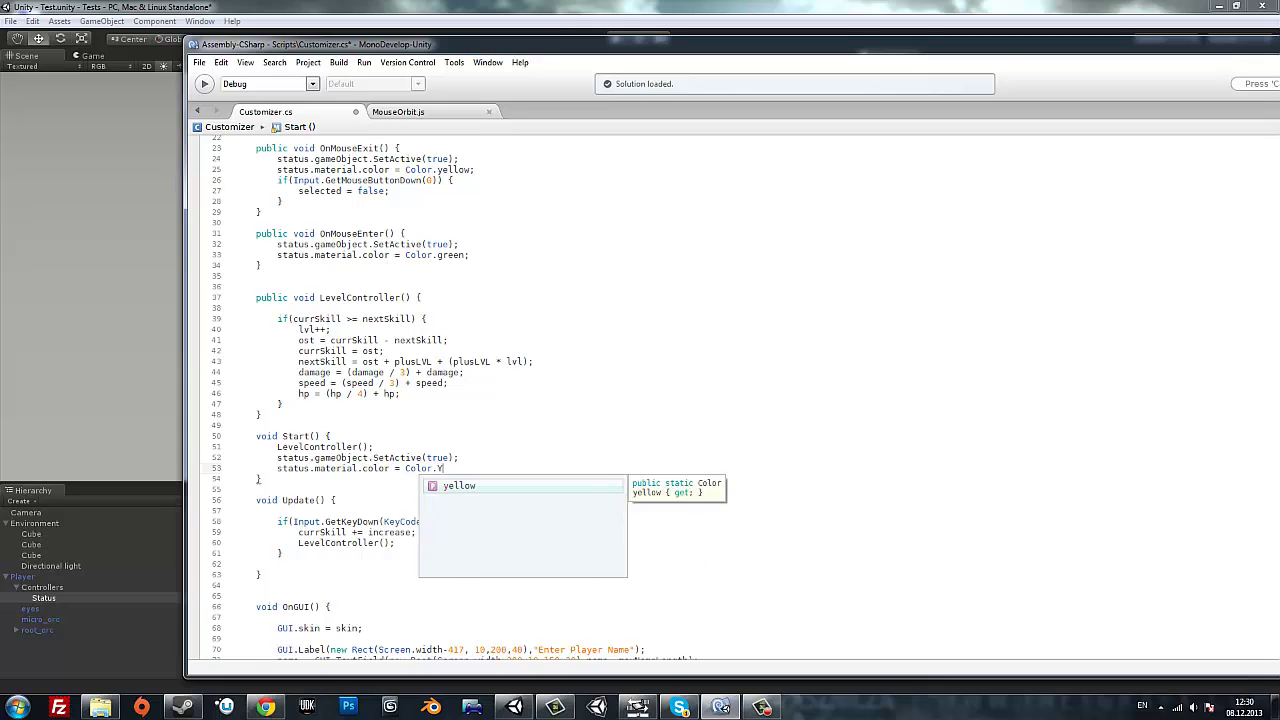
type(";")
Run the scene and hover over and click the orc's ring to check yellow, green and red.
left_click(87, 403)
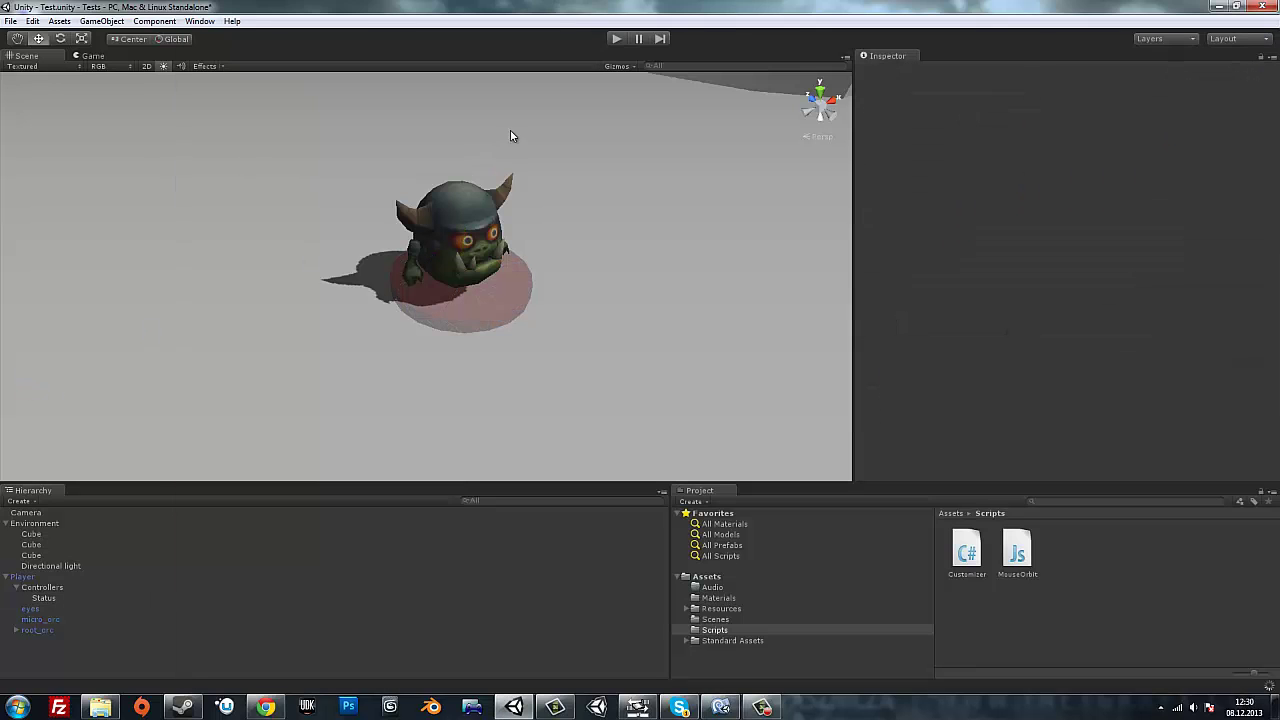
left_click(617, 39)
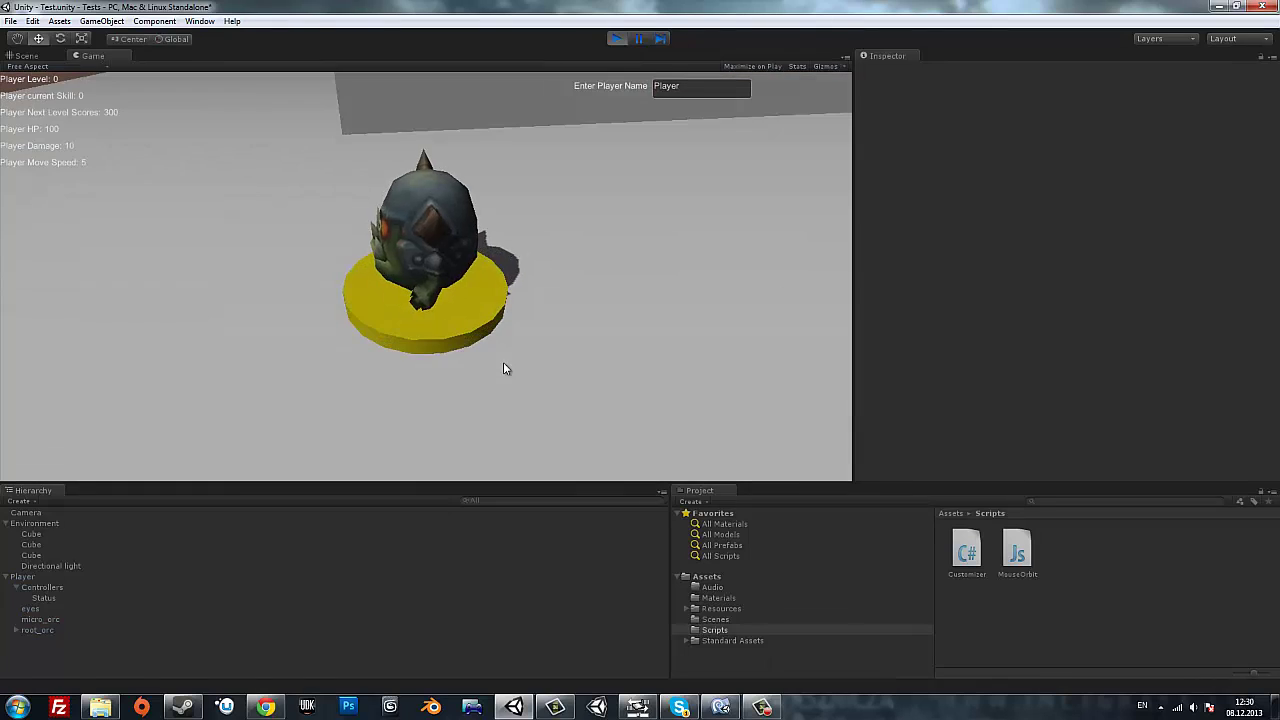
scroll(506, 366, "down", 3)
scroll(537, 337, "up", 5)
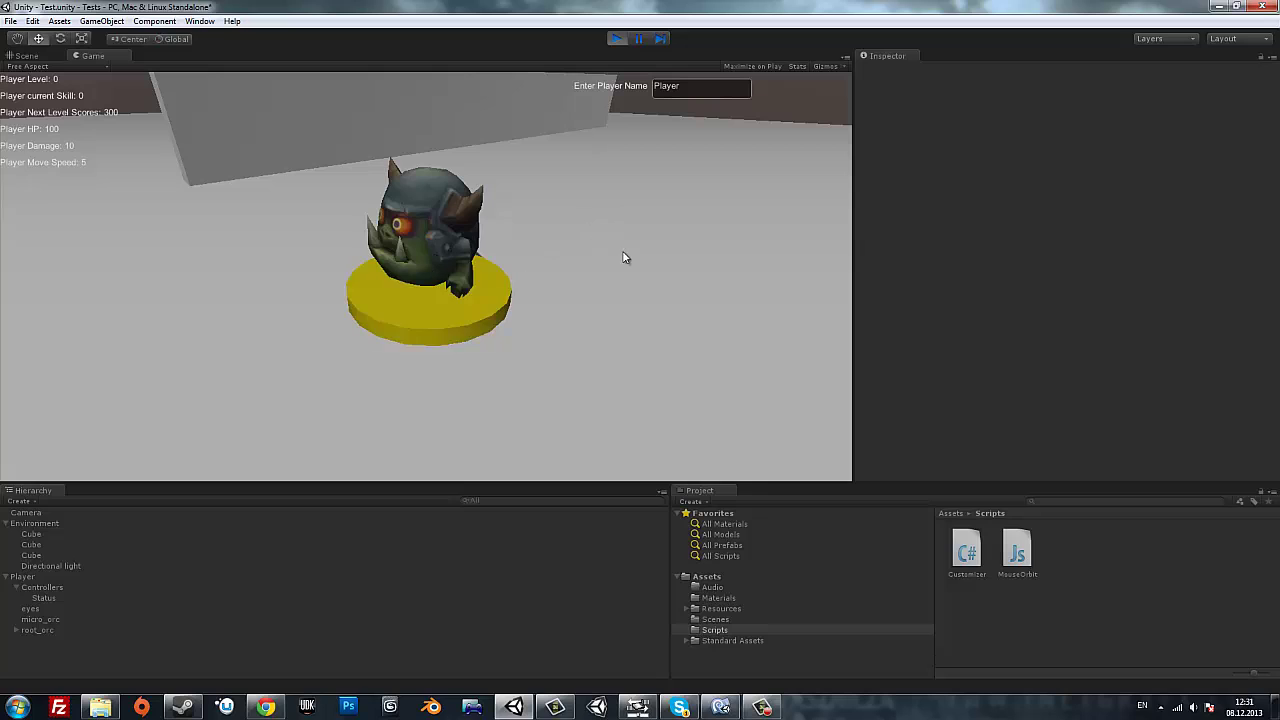
left_click(412, 291)
left_click(432, 252)
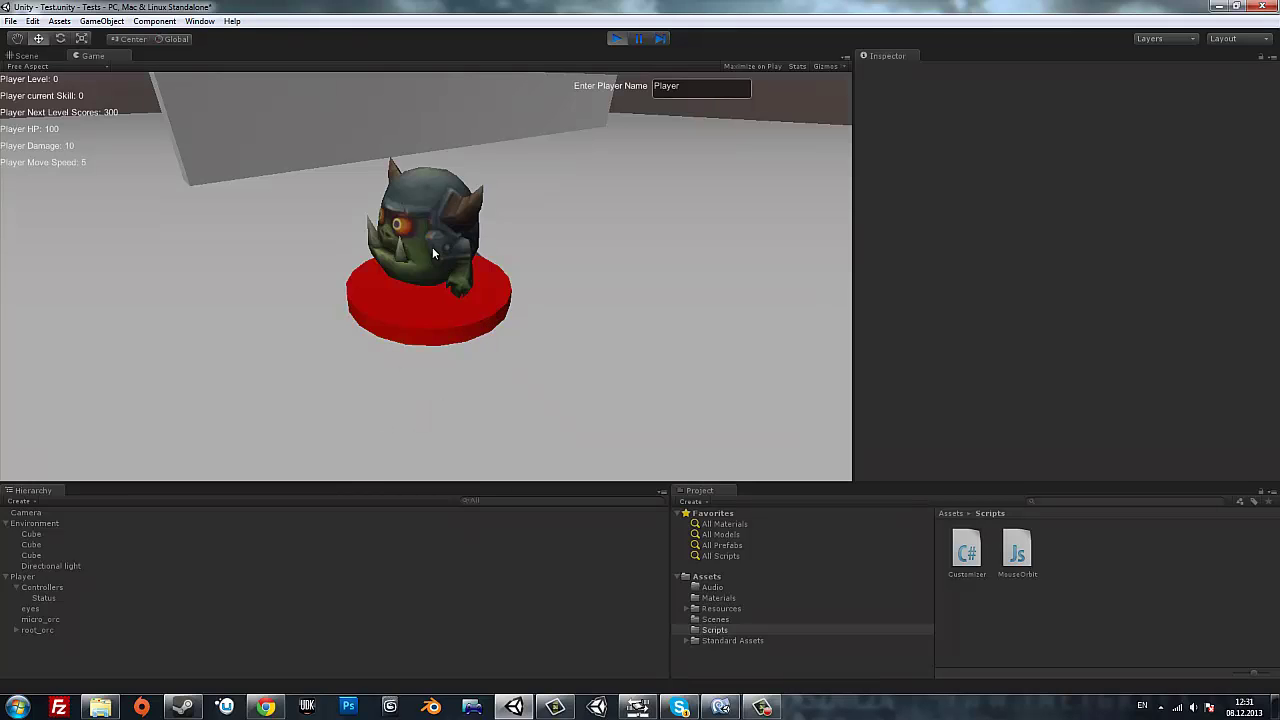
left_click(613, 39)
left_click(720, 707)
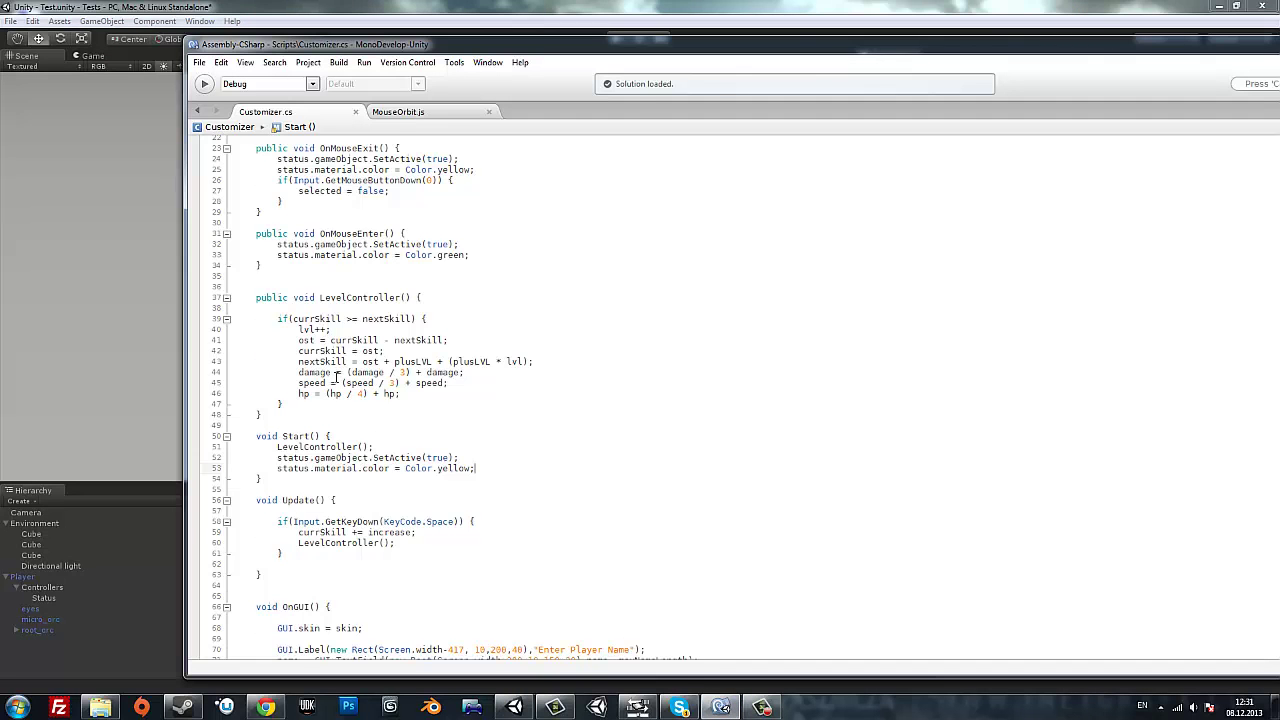
Wrap OnMouseExit's status lines in an if(!selected) { … } block.
scroll(336, 377, "up", 2)
scroll(380, 289, "up", 2)
left_click(399, 262)
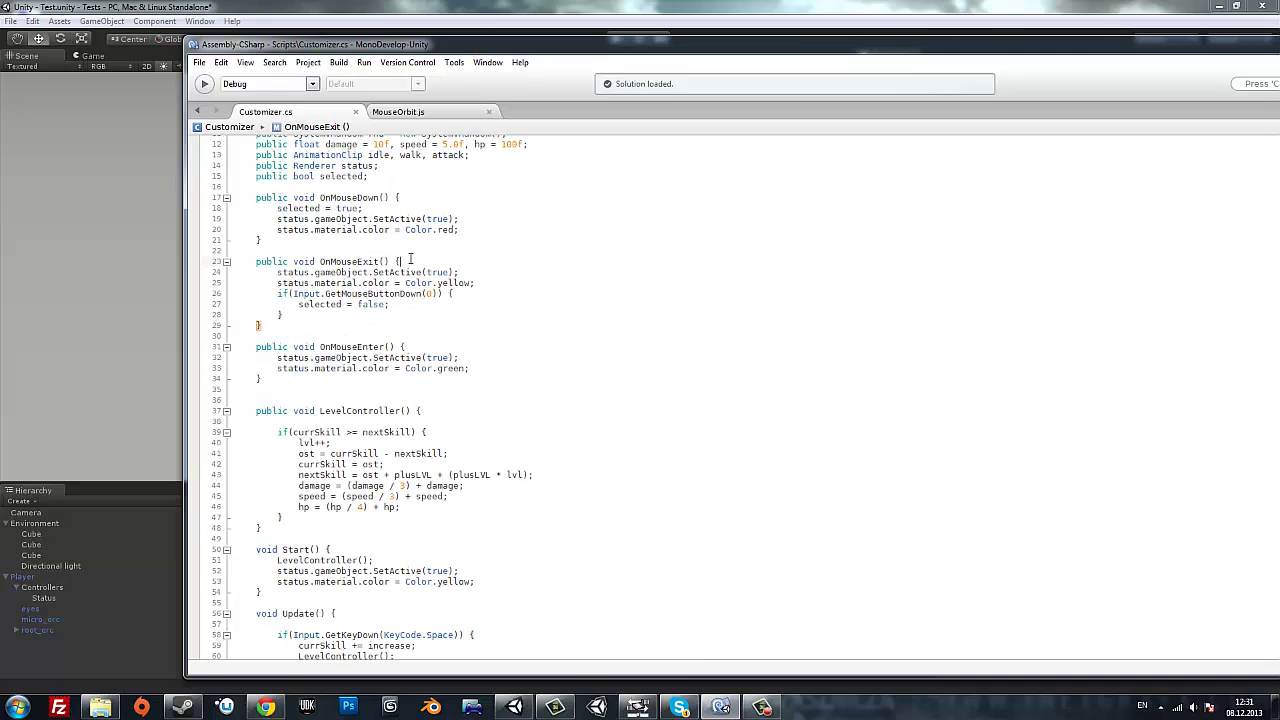
key("Return")
type("if(selected")
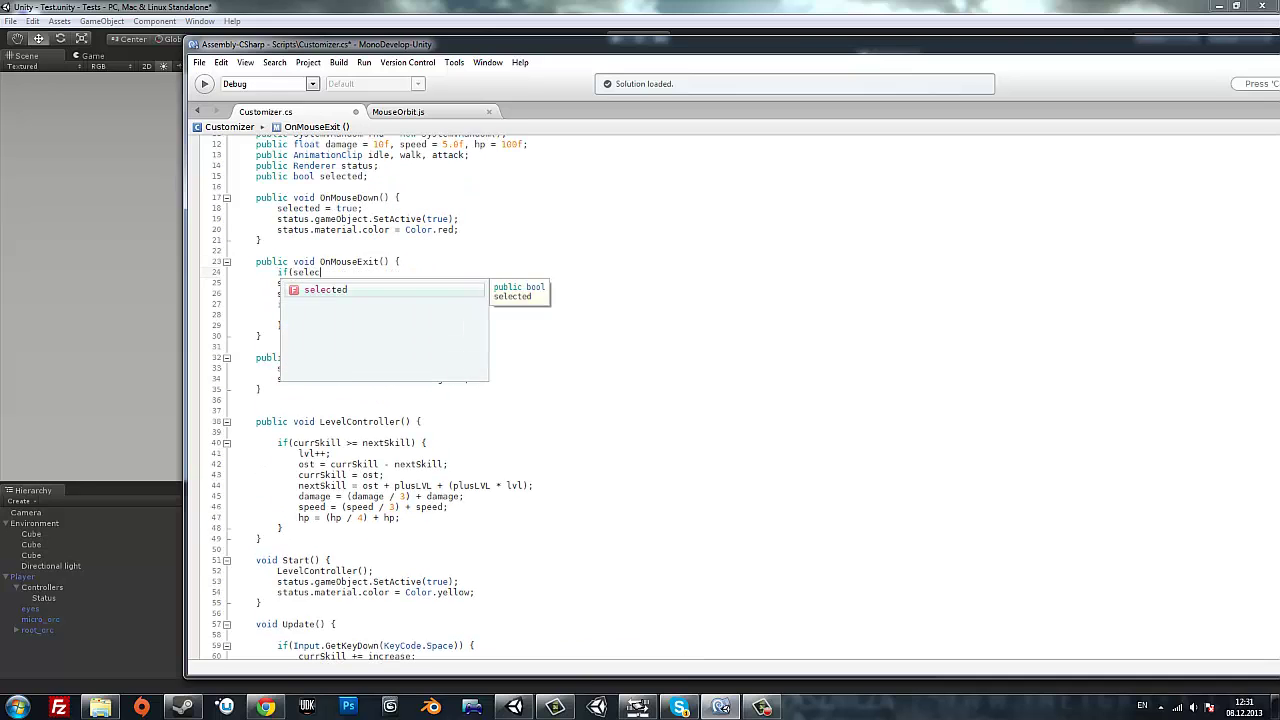
key("Escape")
left_click(293, 272)
type("!")
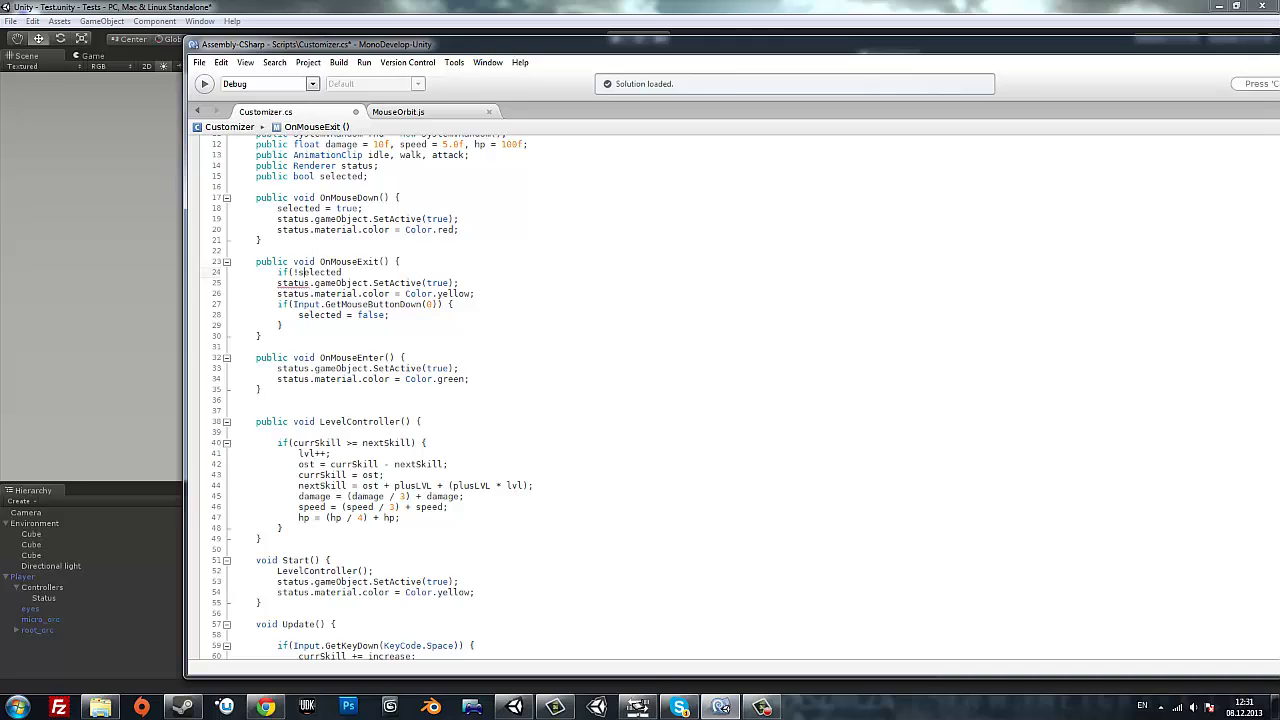
left_click(342, 272)
type(") {")
left_click(461, 283)
left_click(462, 290)
key("Return")
type("}")
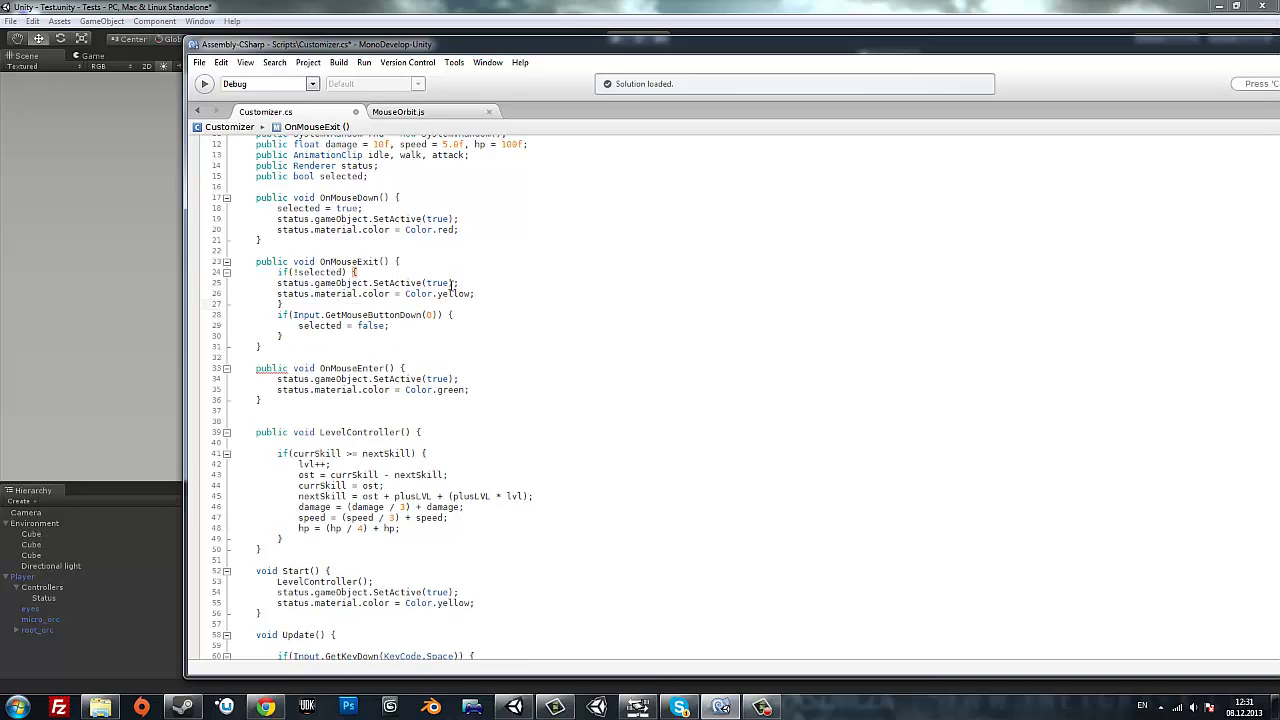
Start a new line after the yellow assignment setting status.material.color to new Color(.
left_click(494, 296)
key("Return")
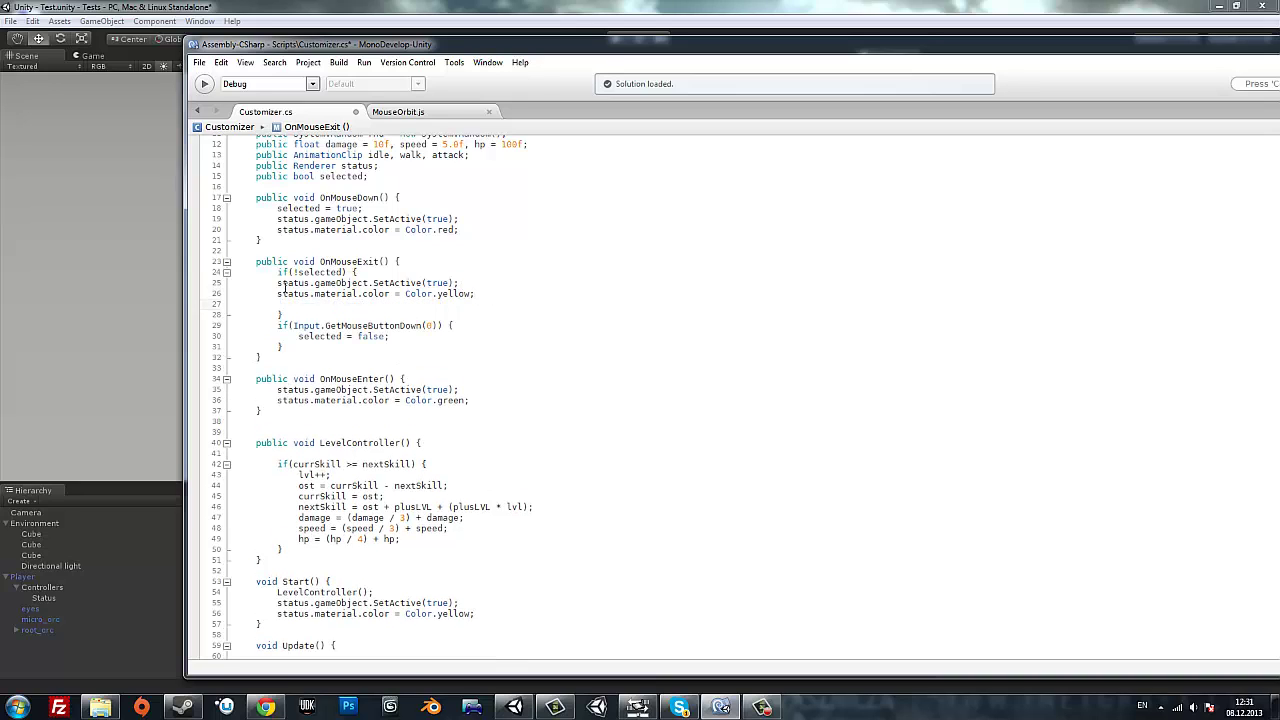
left_click_drag(277, 293, 390, 293)
key("ctrl+c")
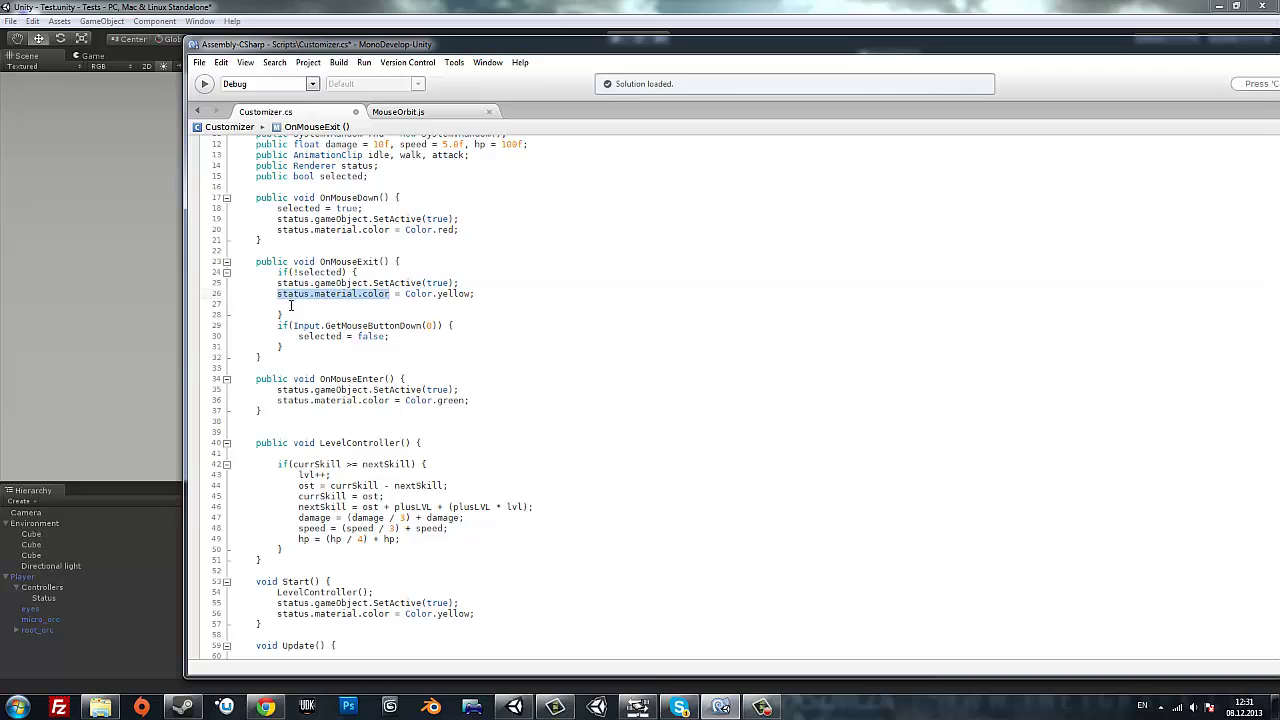
left_click(291, 306)
key("ctrl+v")
left_click_drag(296, 306, 283, 307)
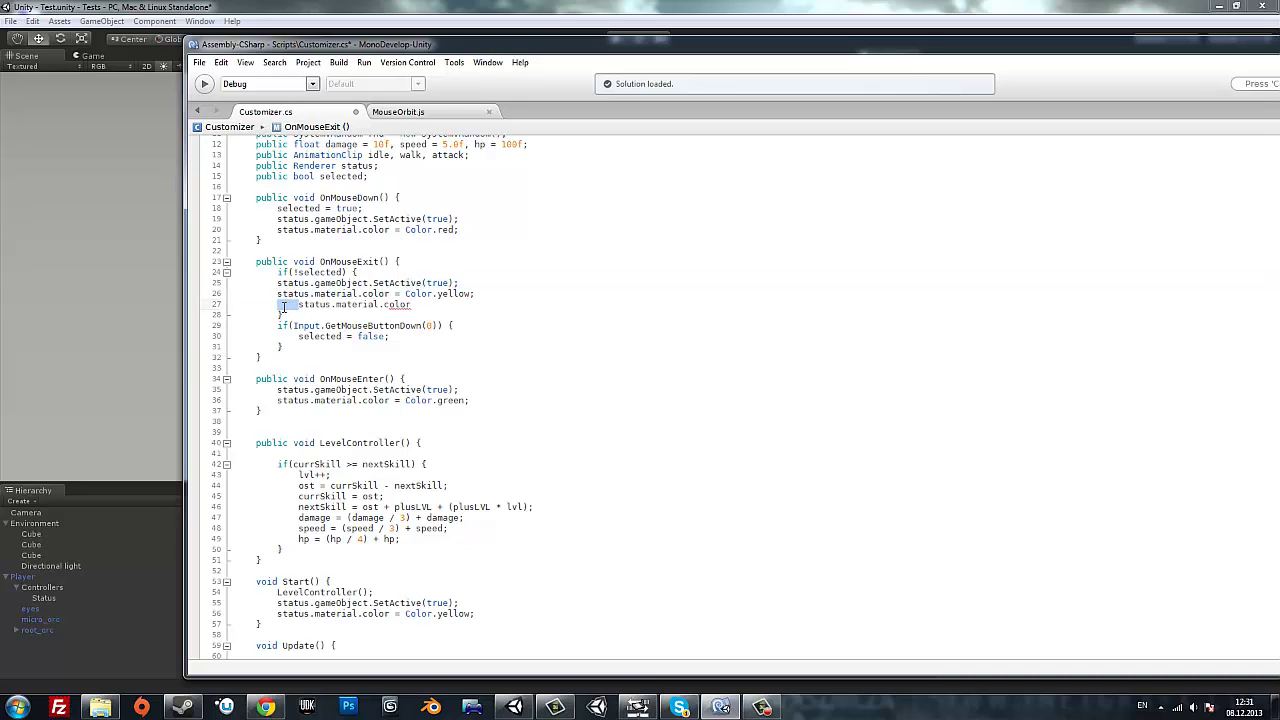
key("BackSpace")
type(".m")
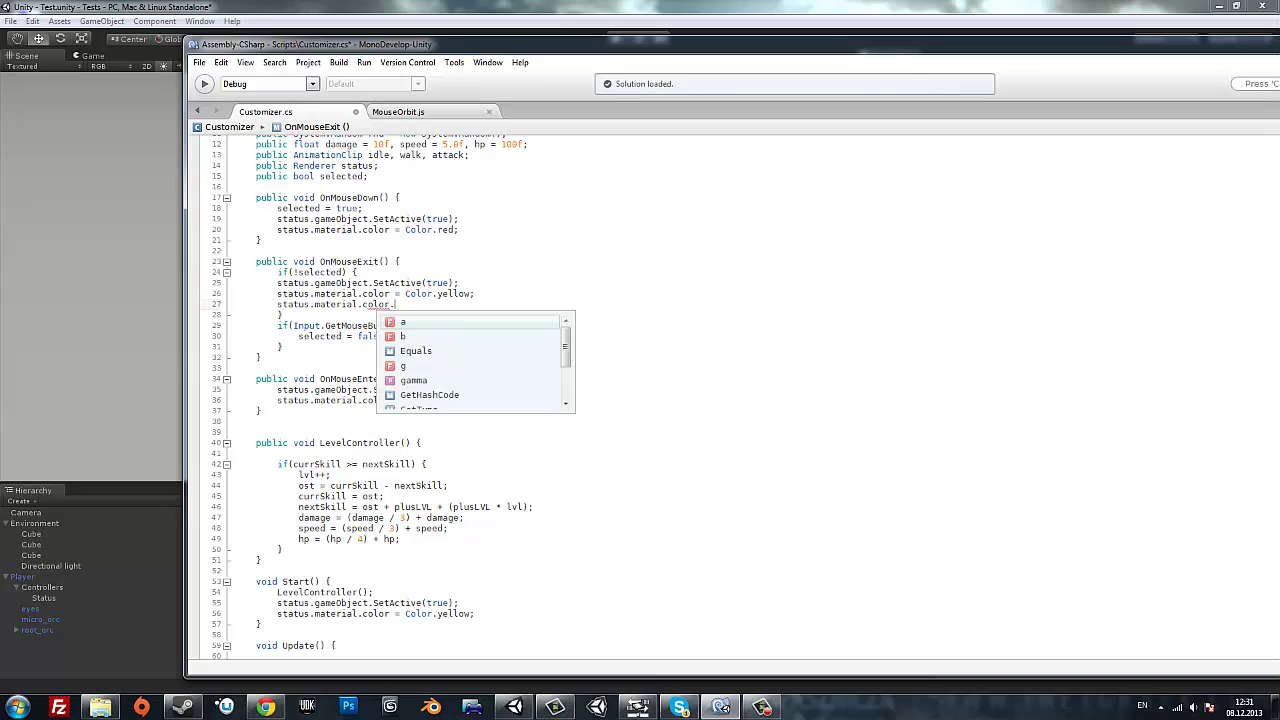
type("a")
key("BackSpace")
key("BackSpace")
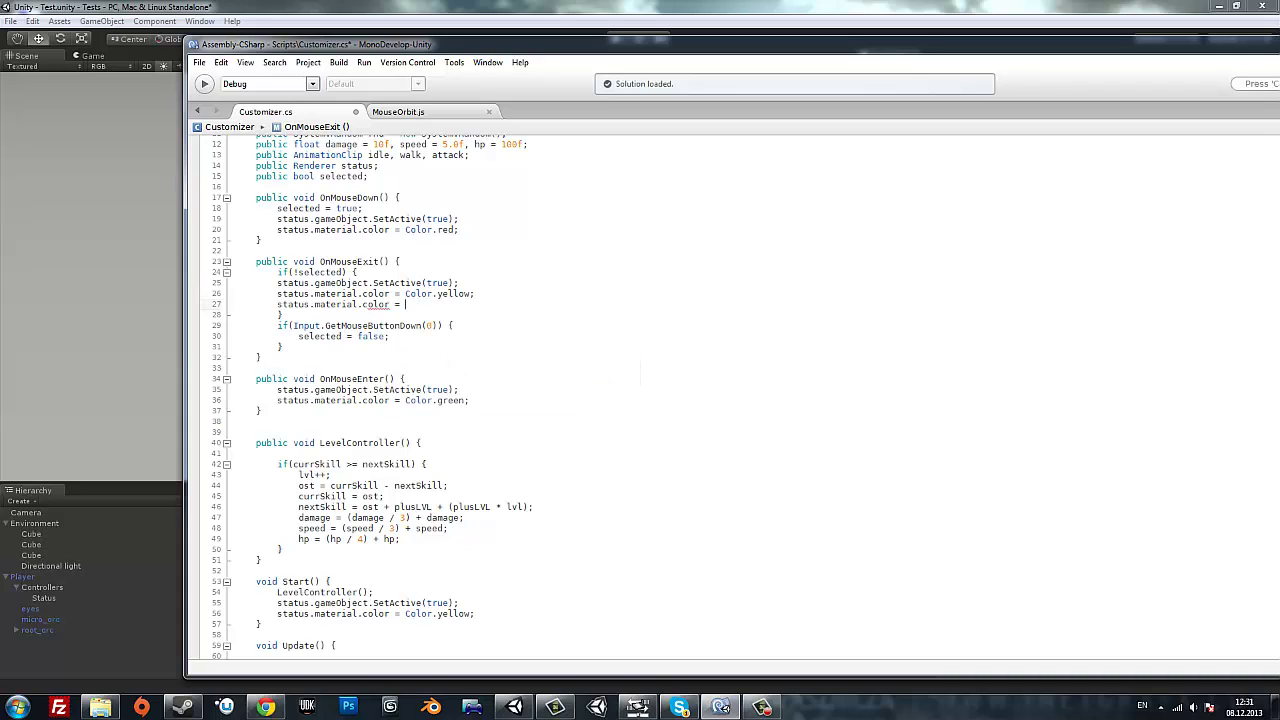
type("new ")
type("Color")
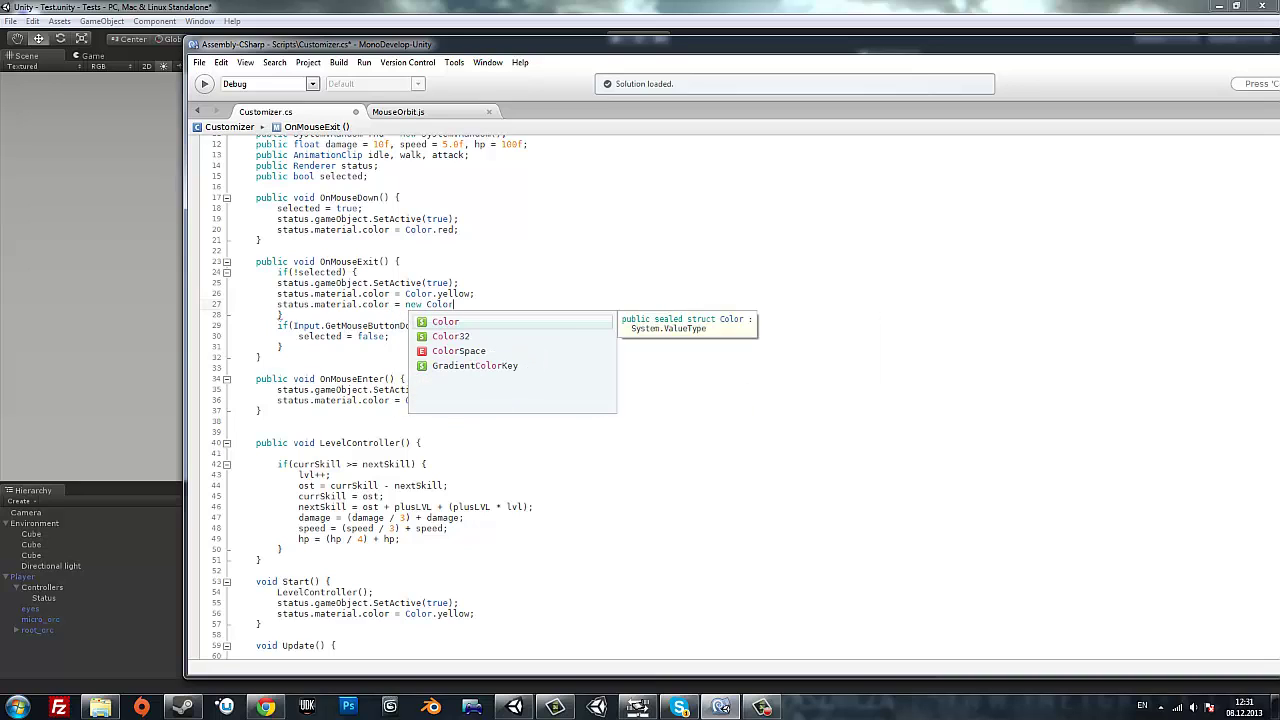
type("(")
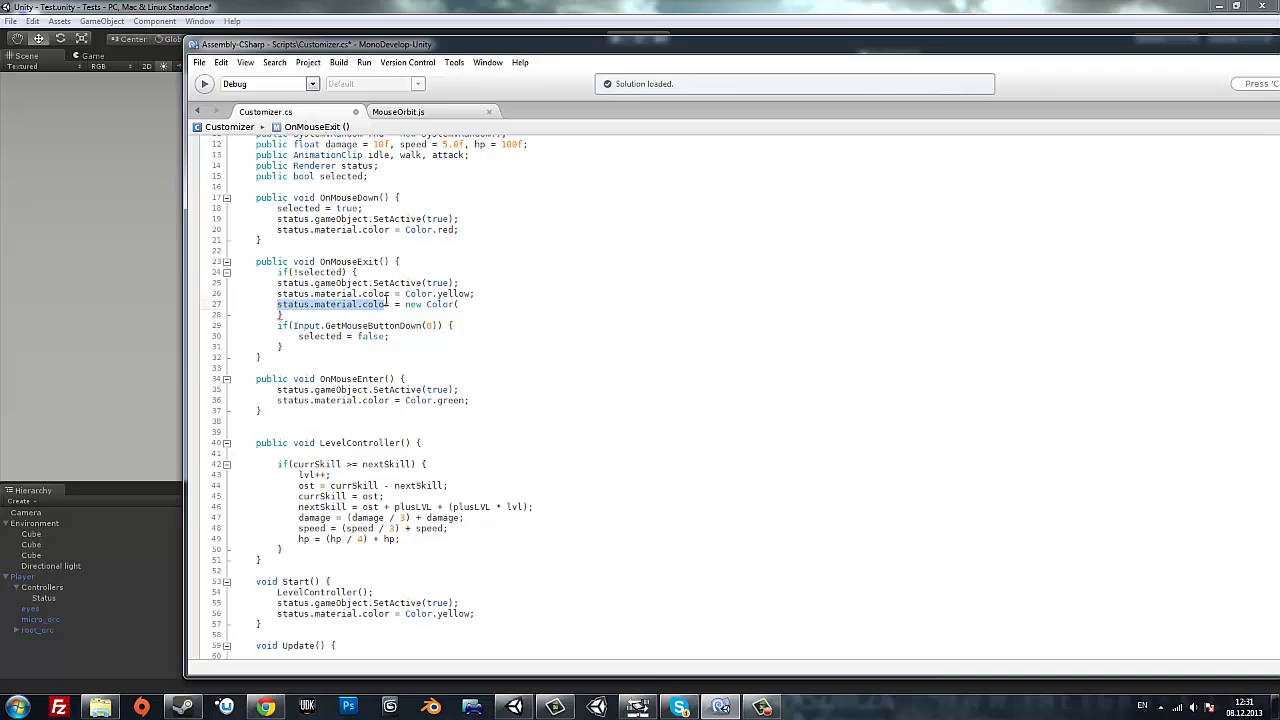
Fill in the colour's r, g, b with 0.3f alpha, then save Customizer.cs.
left_click_drag(277, 306, 392, 304)
left_click(465, 304)
key("ctrl+v")
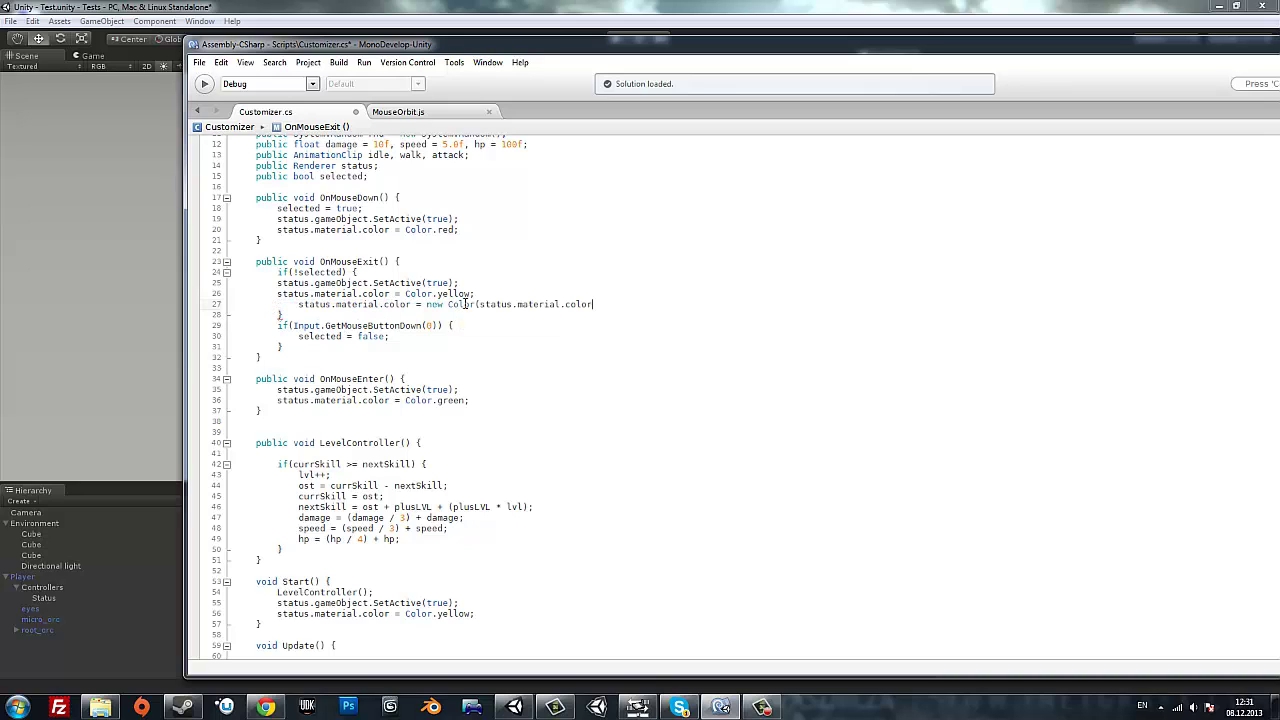
type(".")
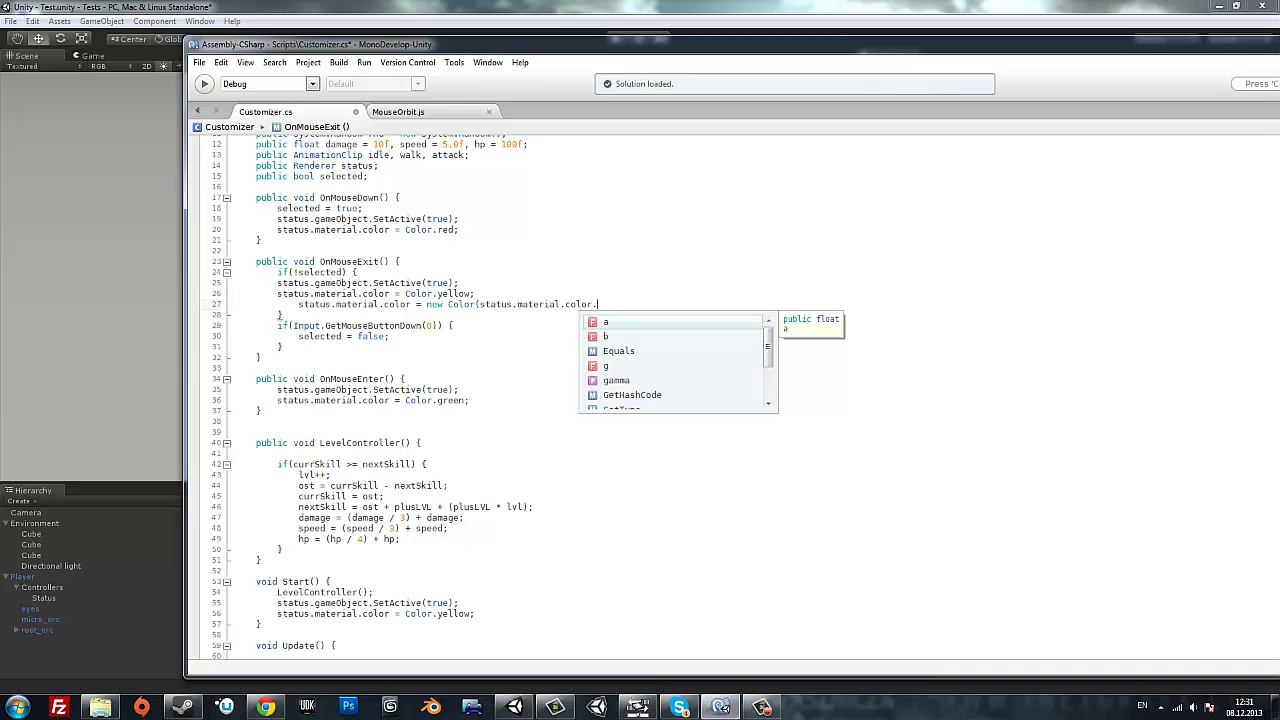
type("r,")
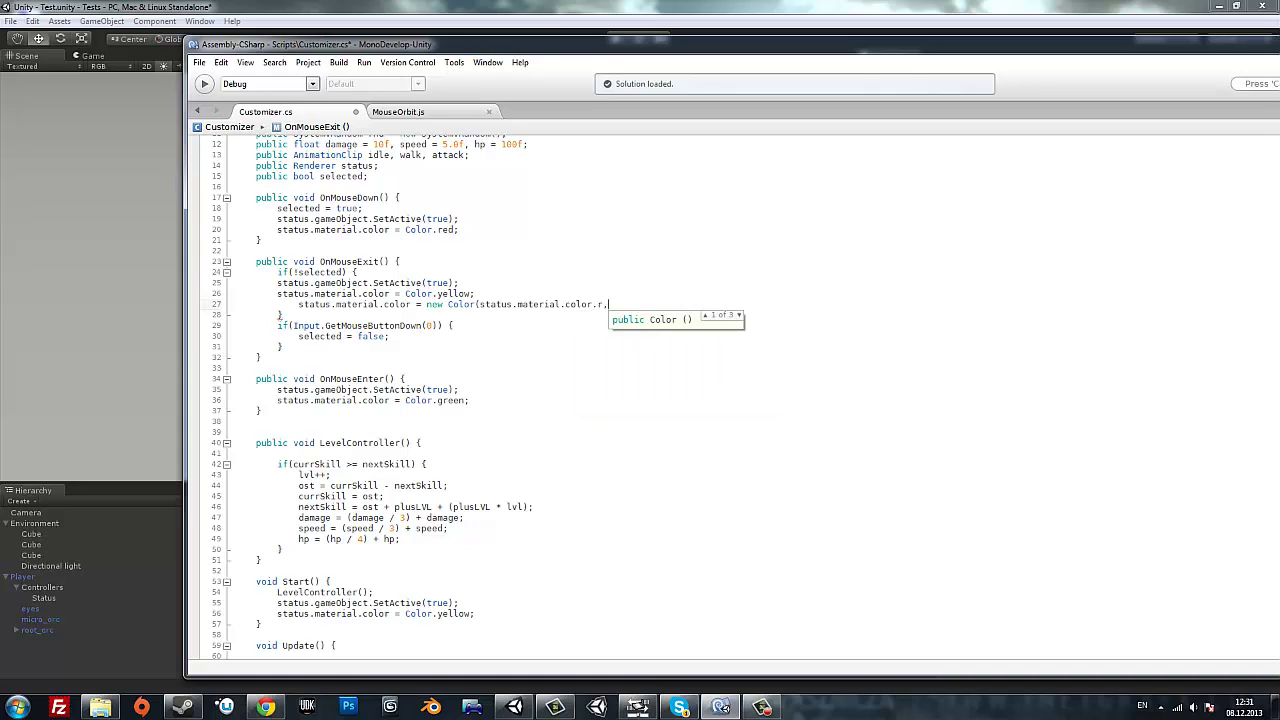
key("ctrl+v")
type(".")
type("g, ")
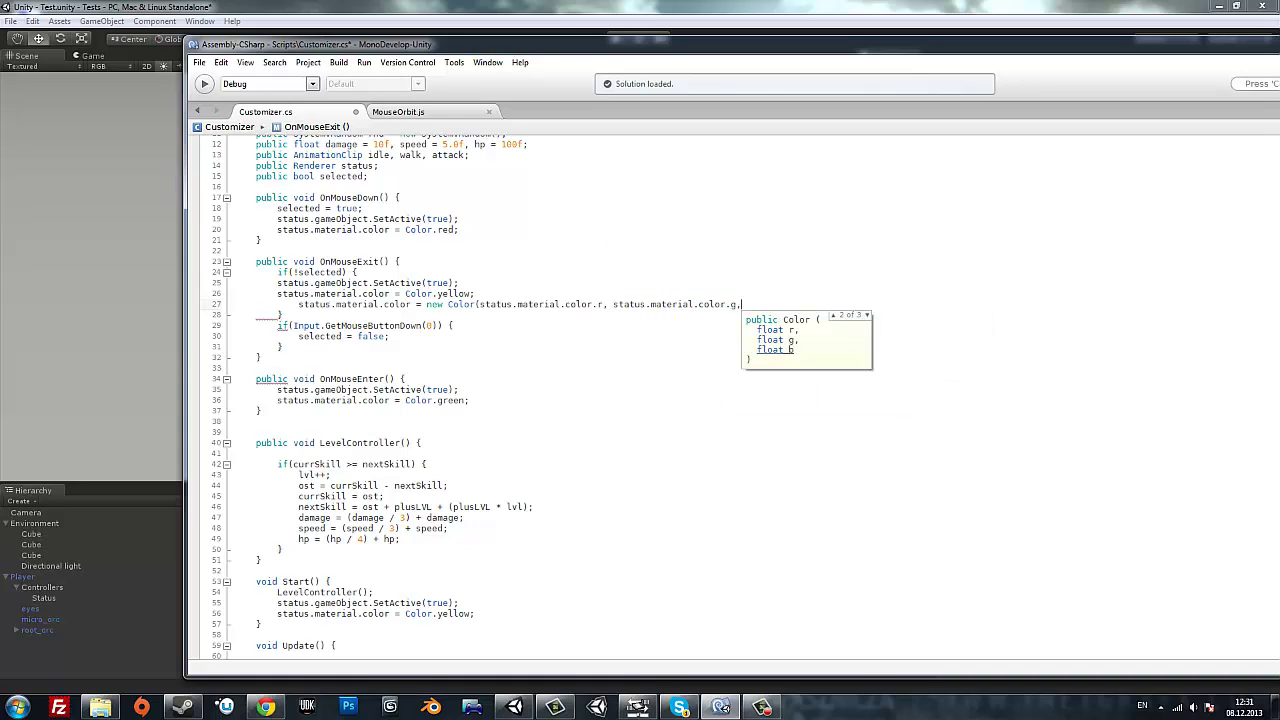
type("status.material.color.b, ")
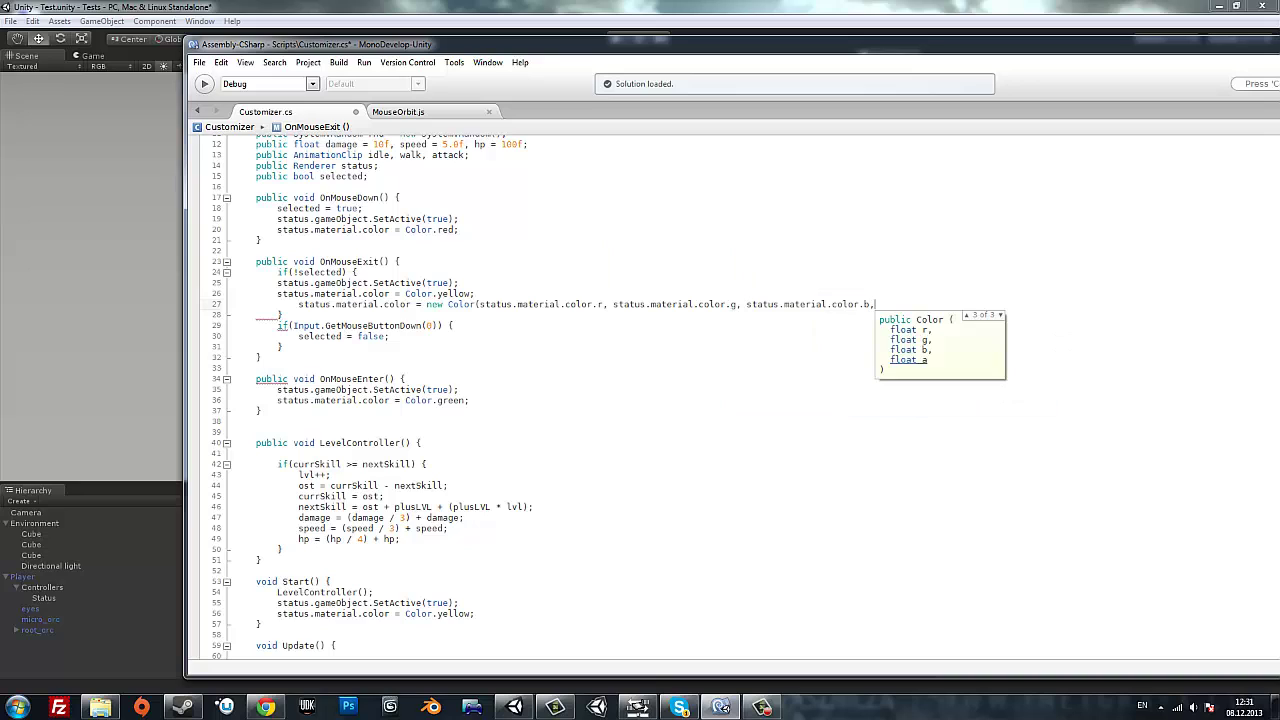
type("status.material.color.")
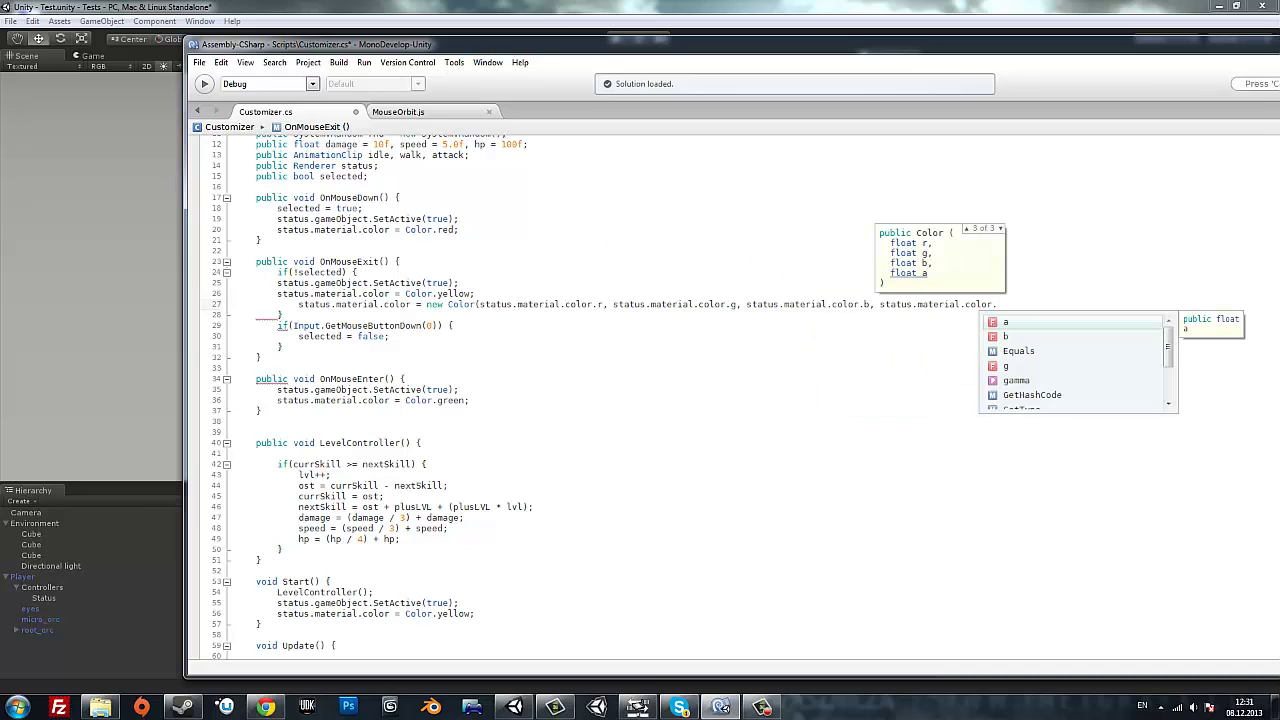
key("BackSpace")
key("BackSpace")
key("BackSpace")
key("BackSpace")
key("BackSpace")
key("BackSpace")
key("BackSpace")
key("BackSpace")
key("BackSpace")
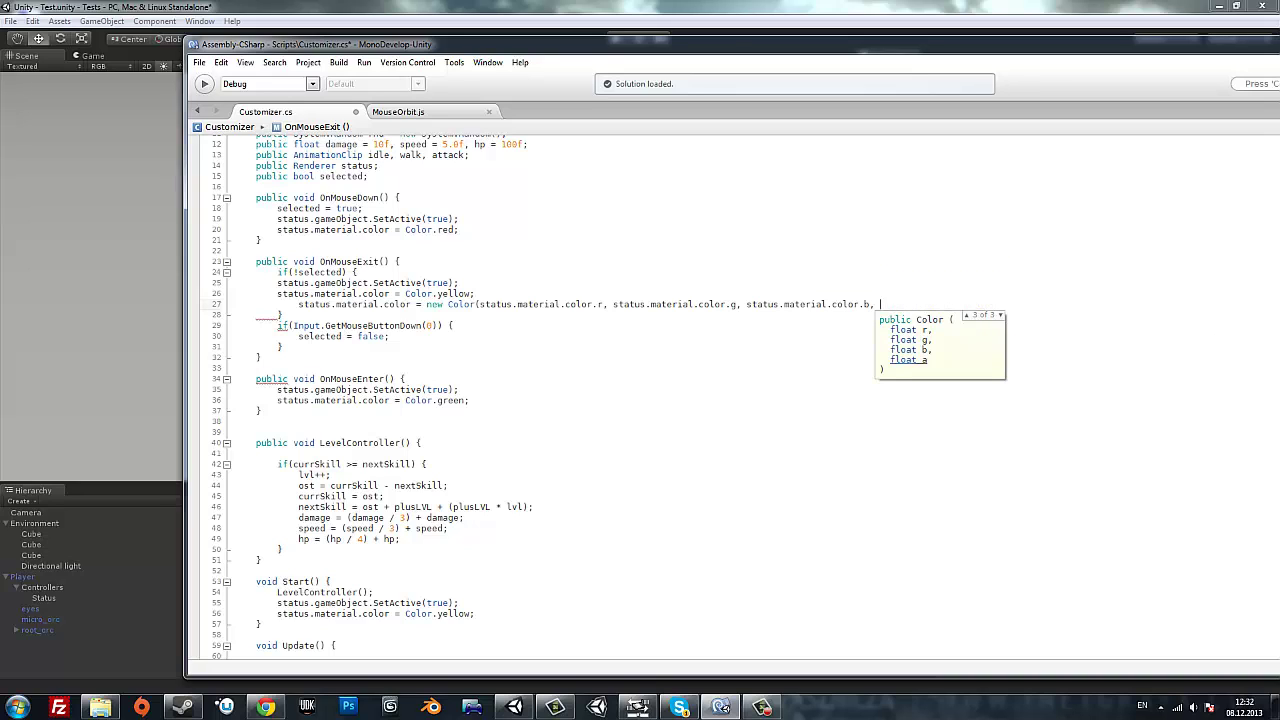
type("0);")
key("Left")
key("Left")
type(".3")
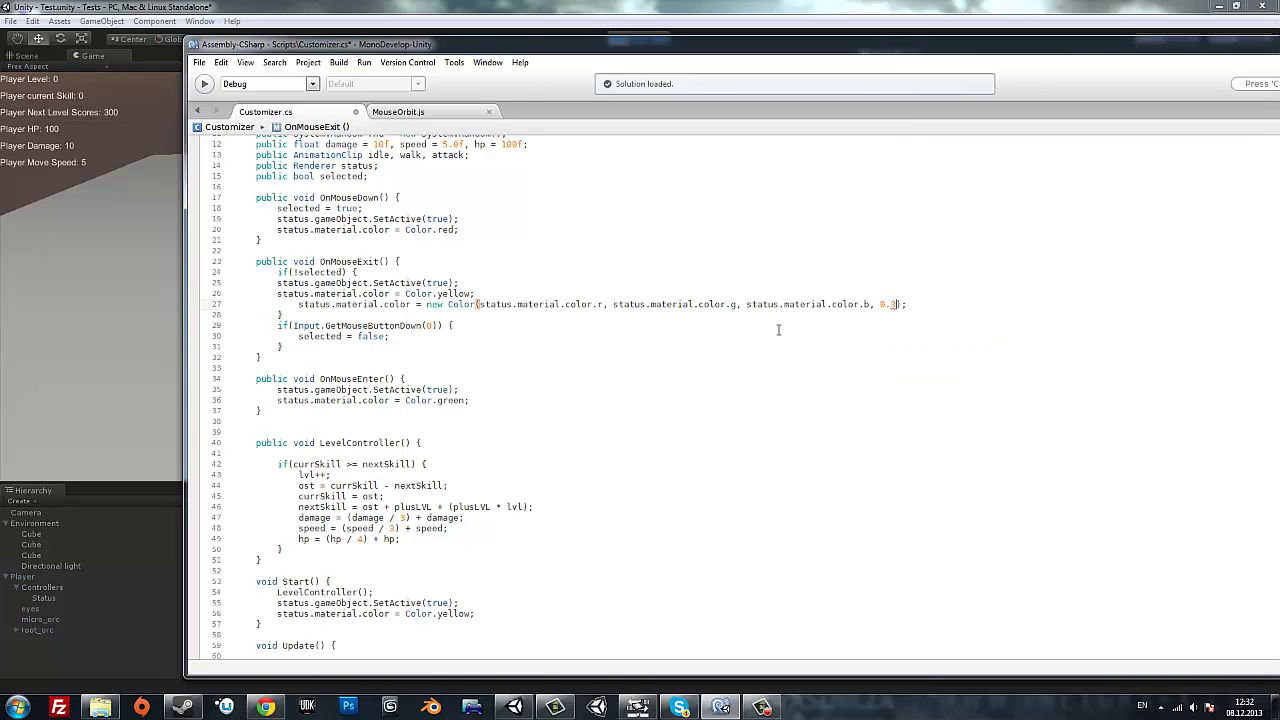
type("f")
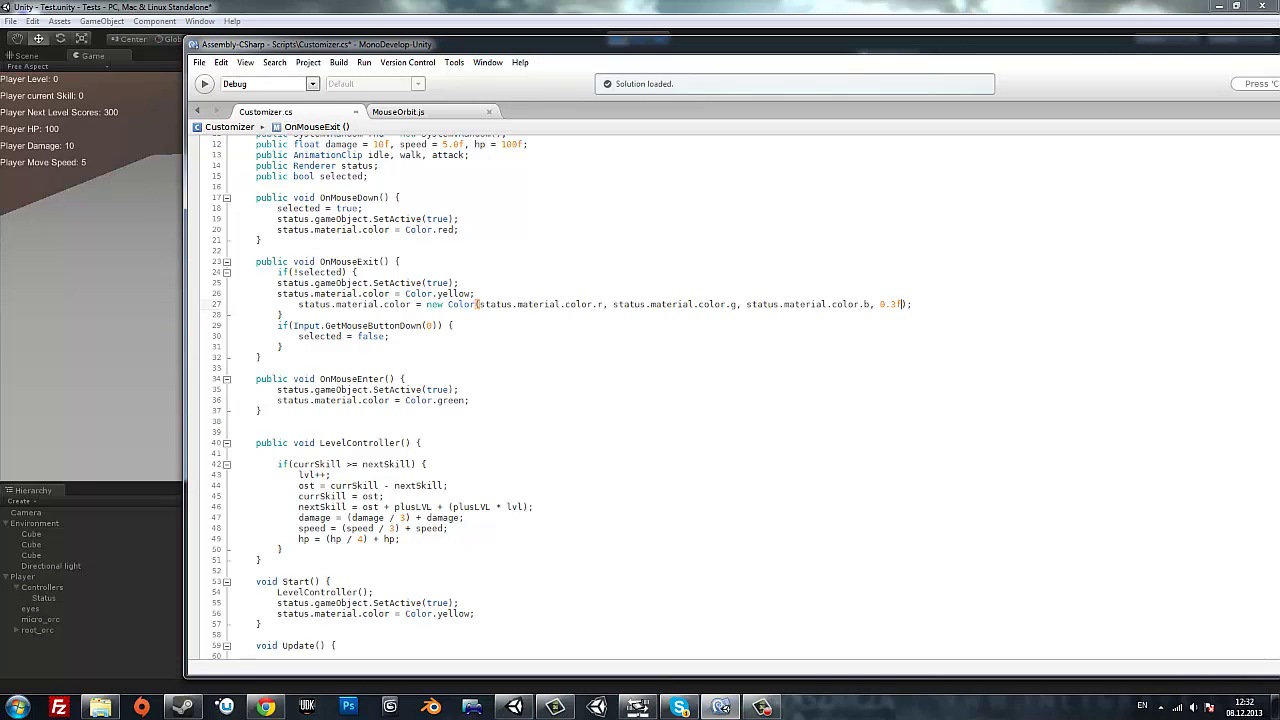
key("ctrl+s")
key("alt+Tab")
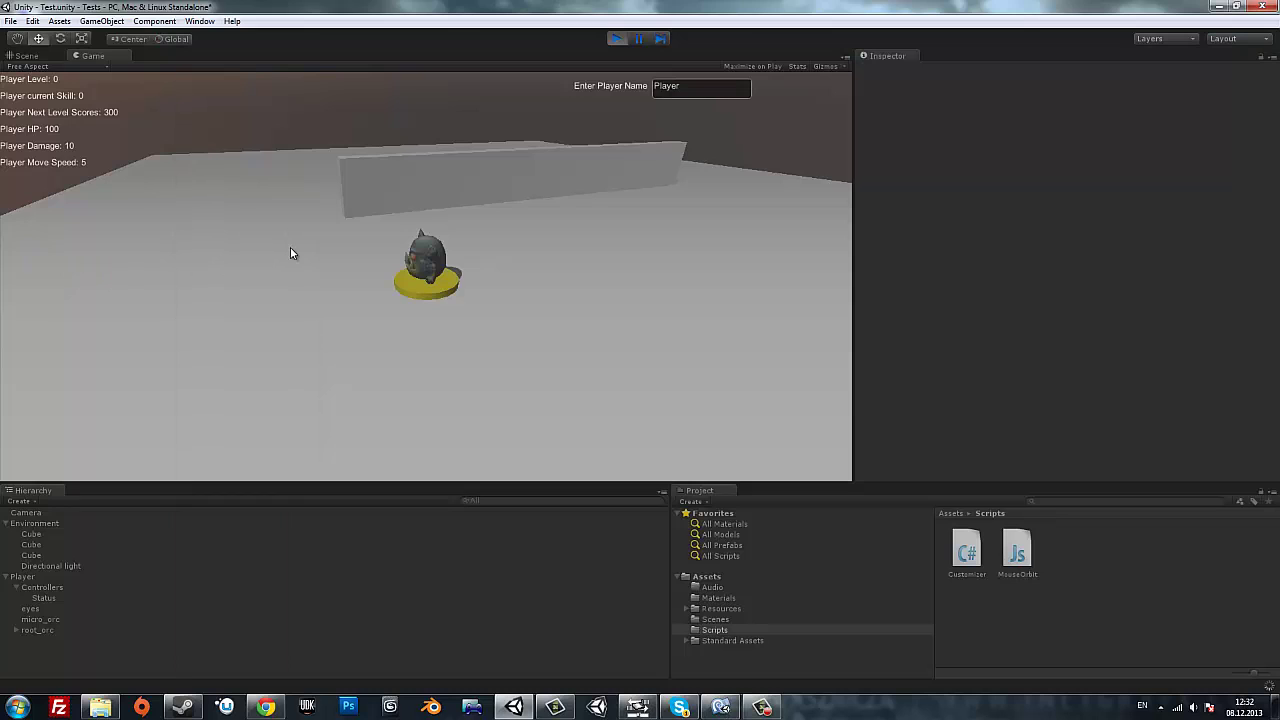
Orbit toward the orc in the running game to see its translucent yellow ring, then stop play.
left_click(462, 288)
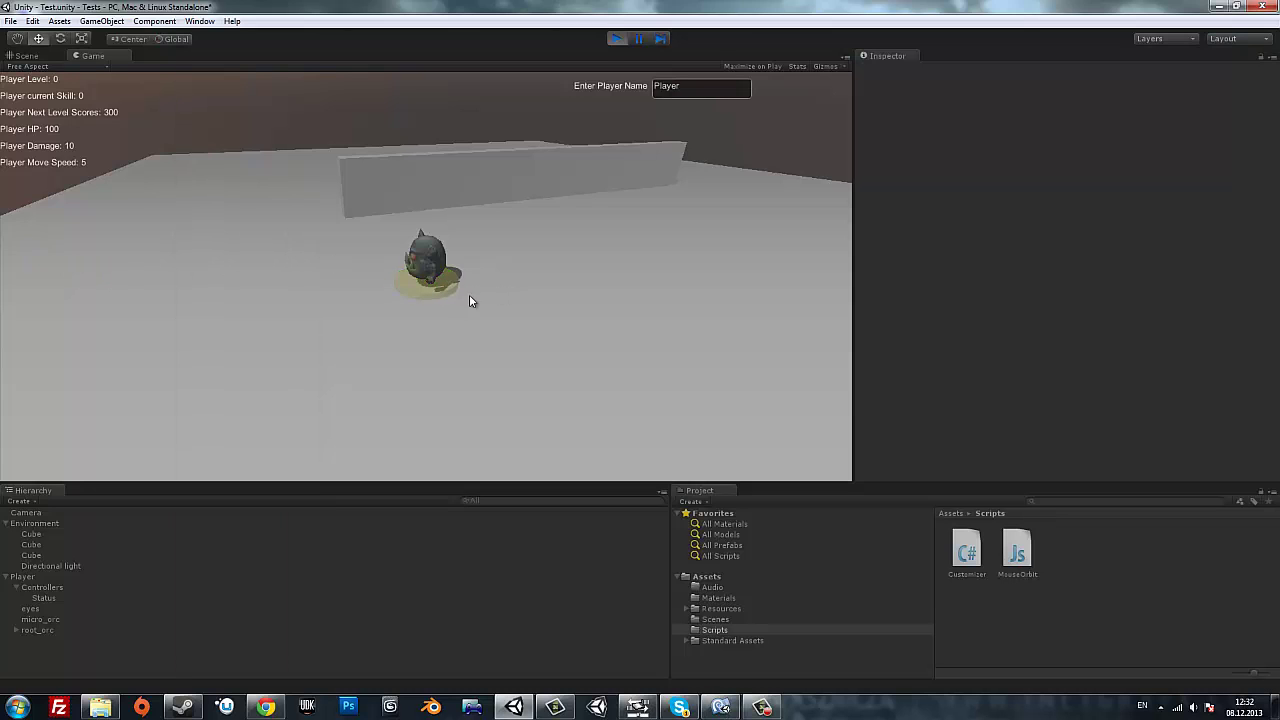
left_click_drag(467, 287, 589, 311)
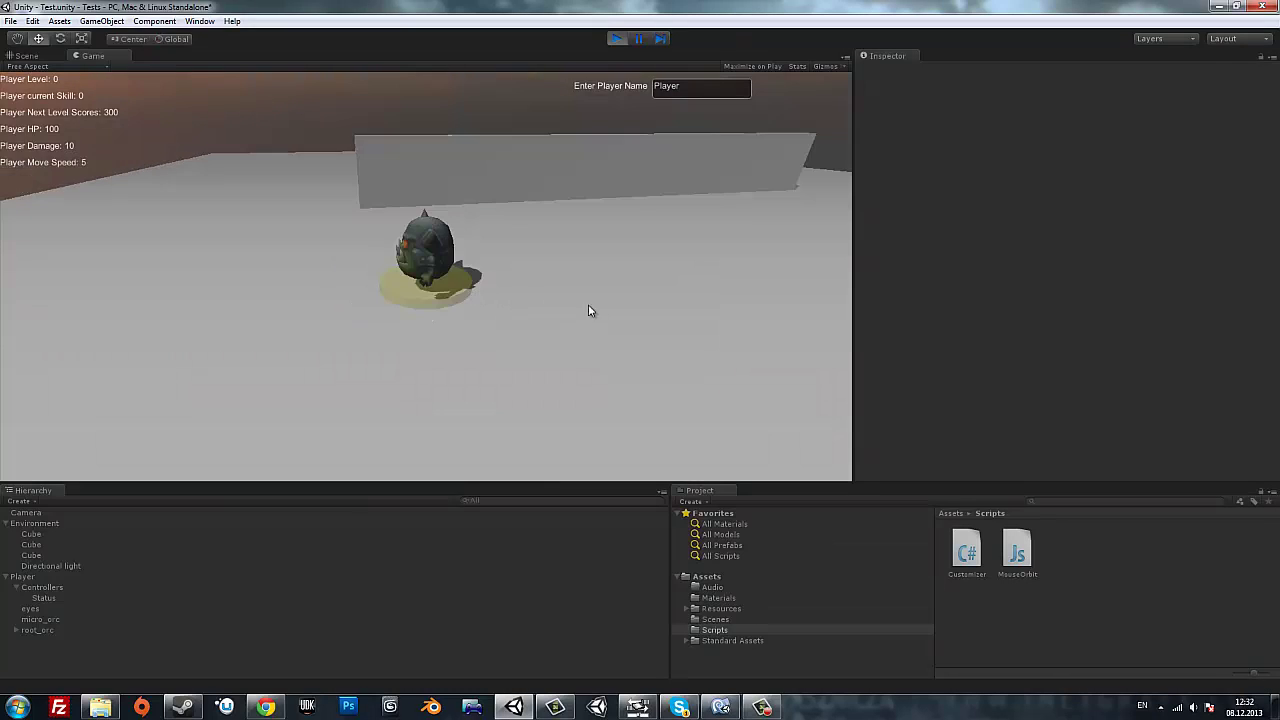
left_click(614, 38)
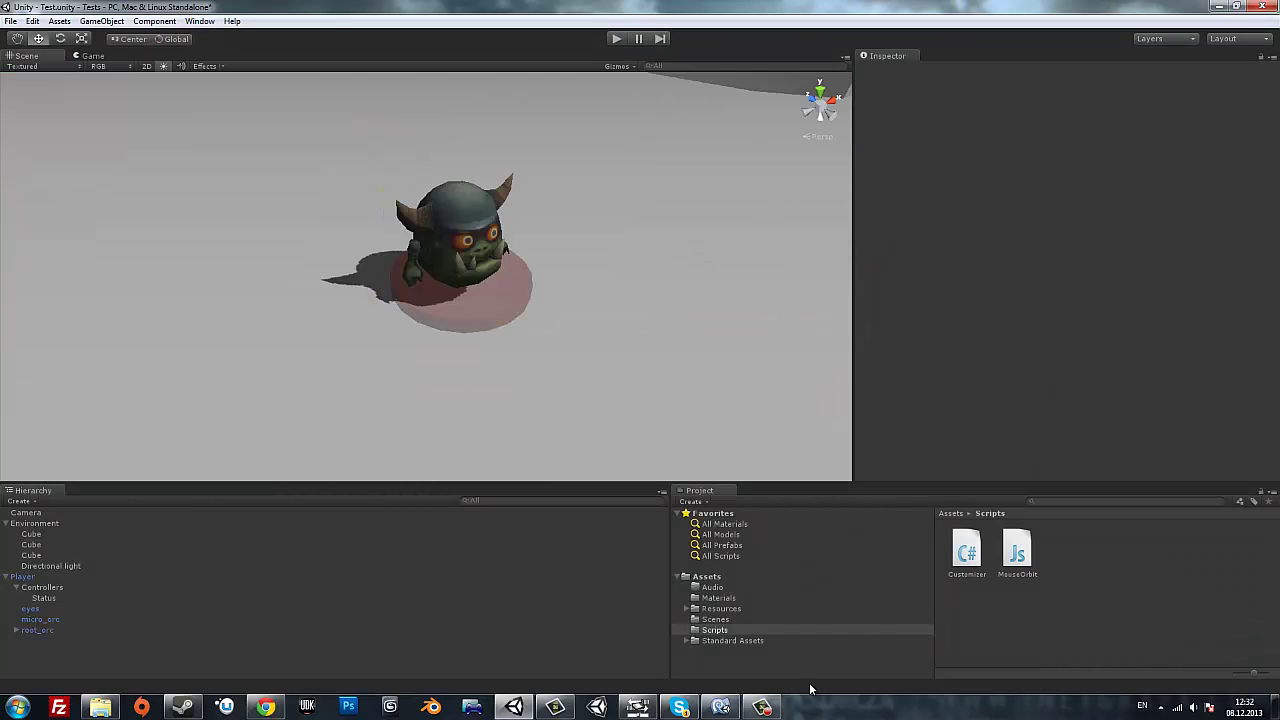
left_click(720, 707)
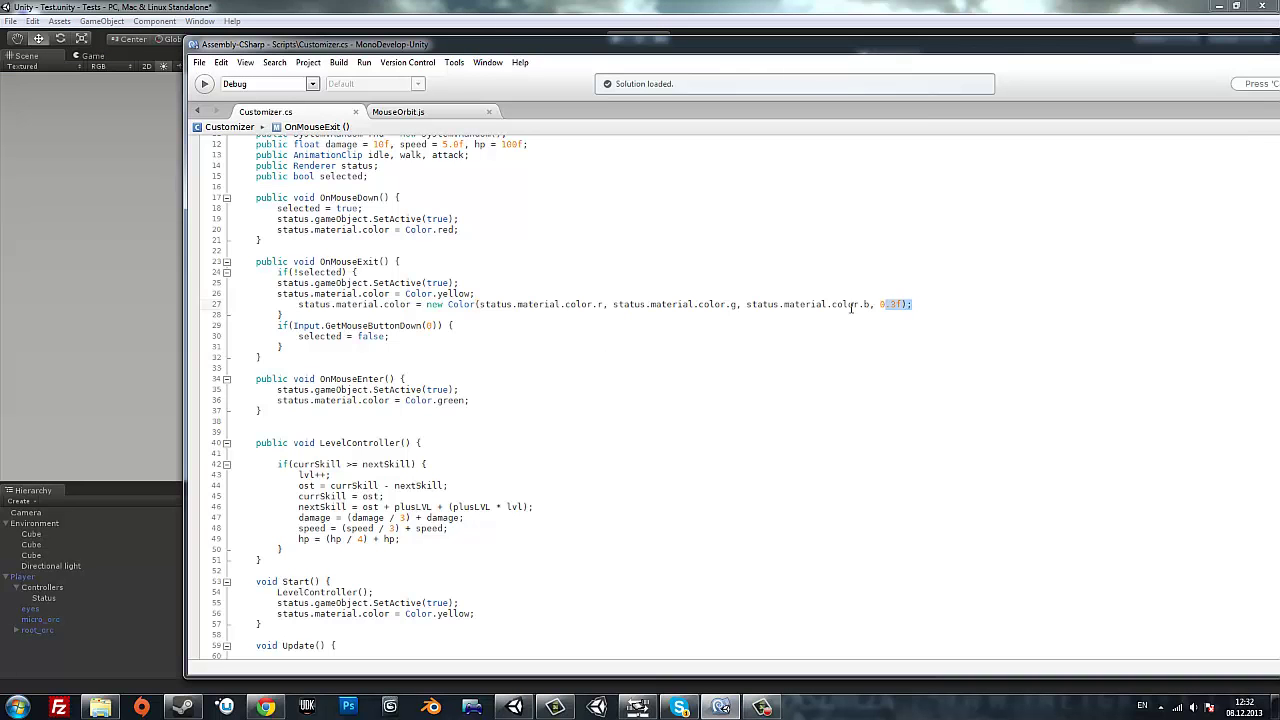
Copy the 0.3f-alpha colour line into OnMouseDown and OnMouseEnter.
left_click_drag(910, 304, 288, 304)
key("ctrl+c")
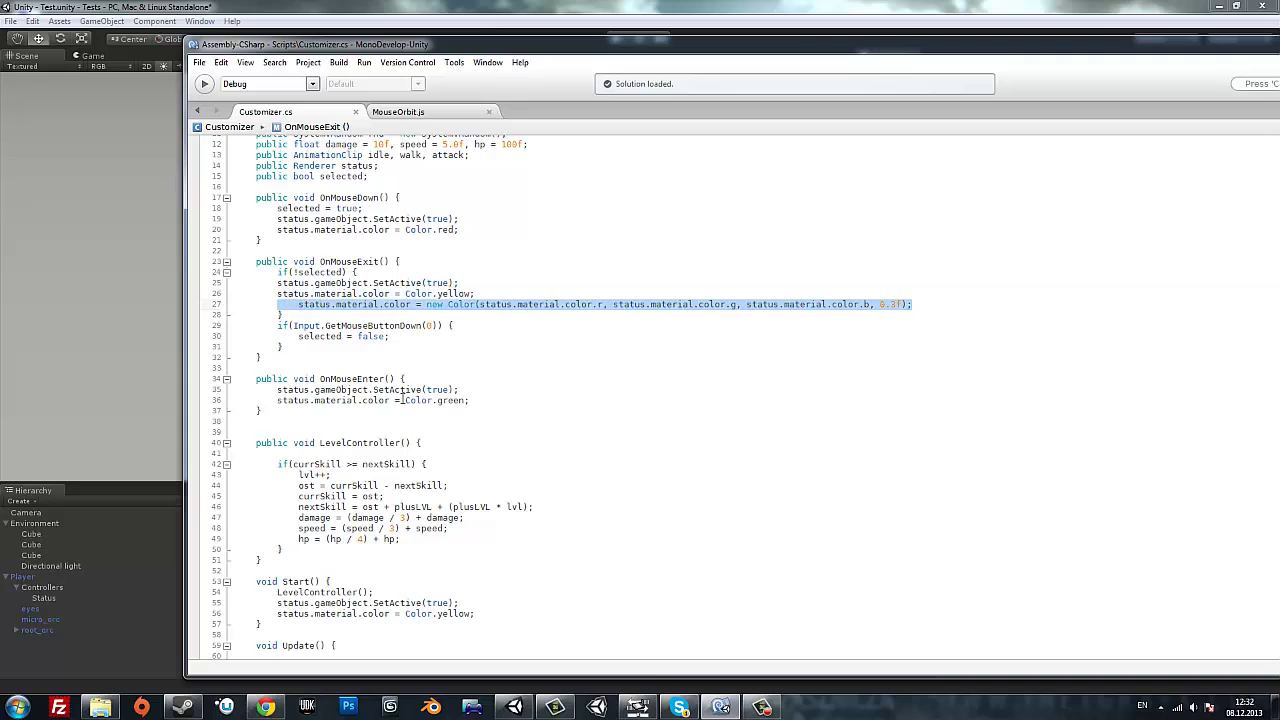
scroll(420, 330, "up", 2)
left_click(460, 286)
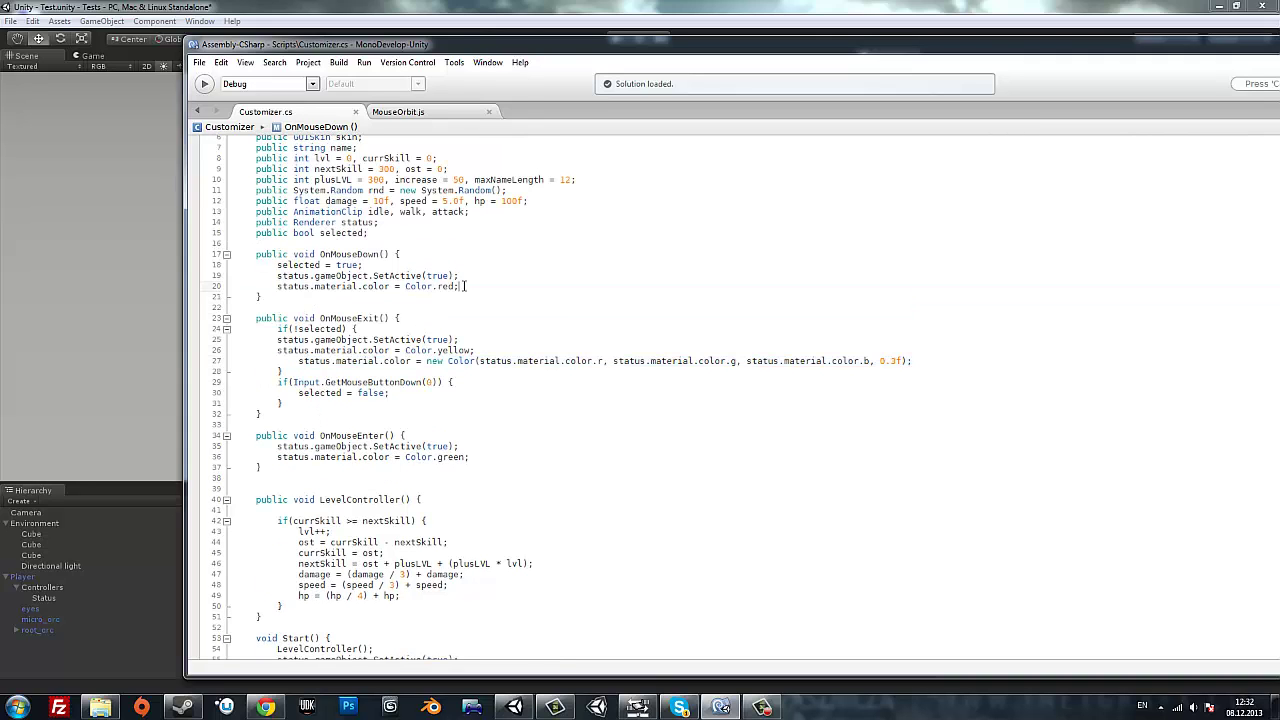
key("Return")
key("ctrl+v")
scroll(474, 411, "down", 2)
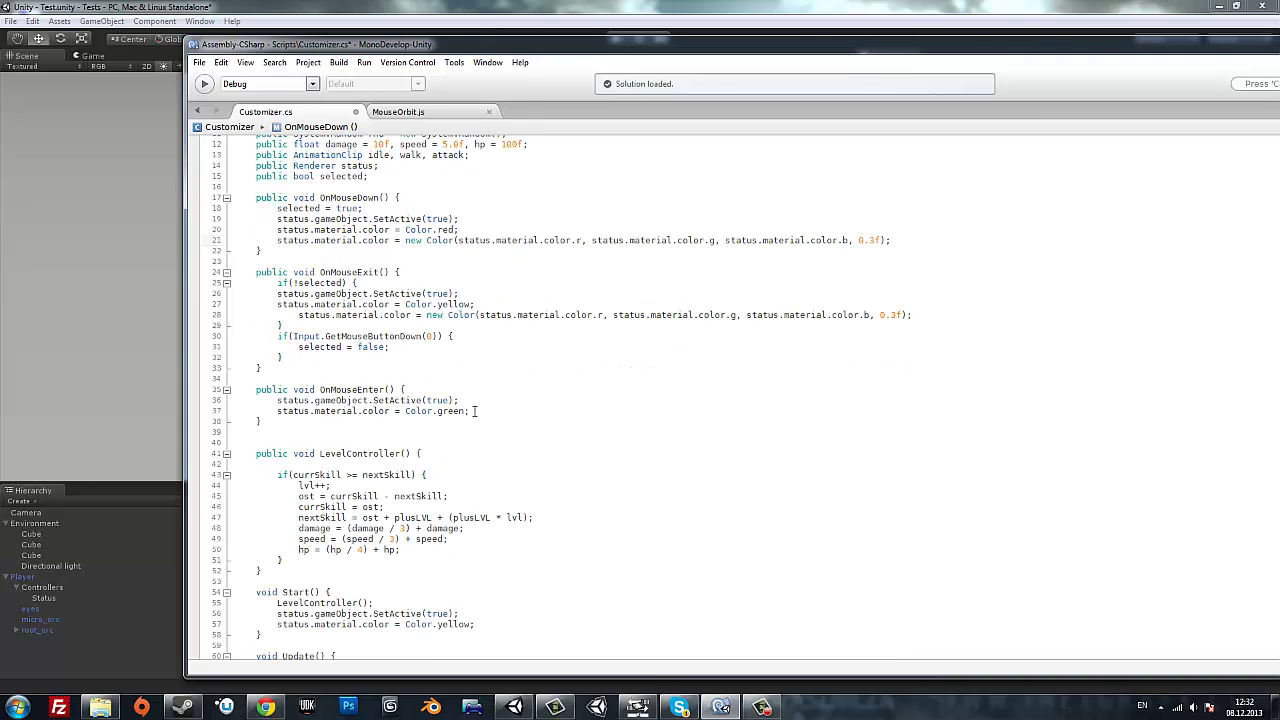
scroll(487, 392, "down", 5)
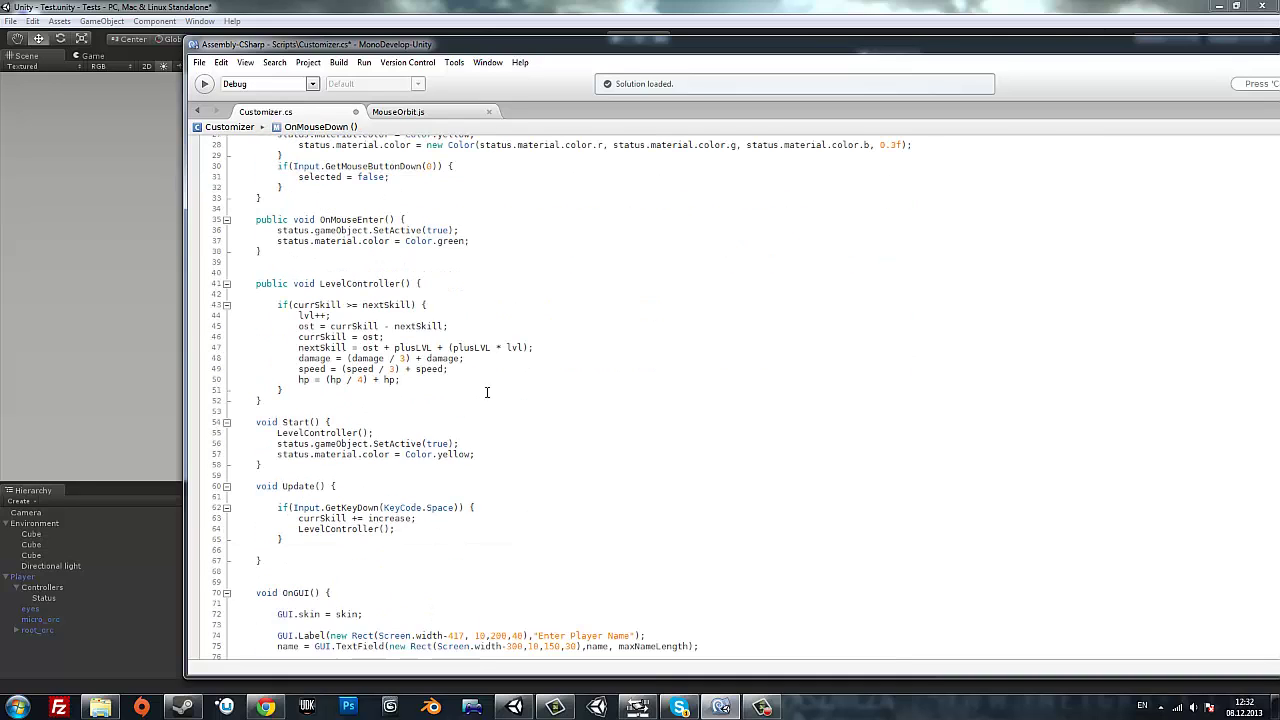
left_click(476, 241)
key("Return")
key("ctrl+v")
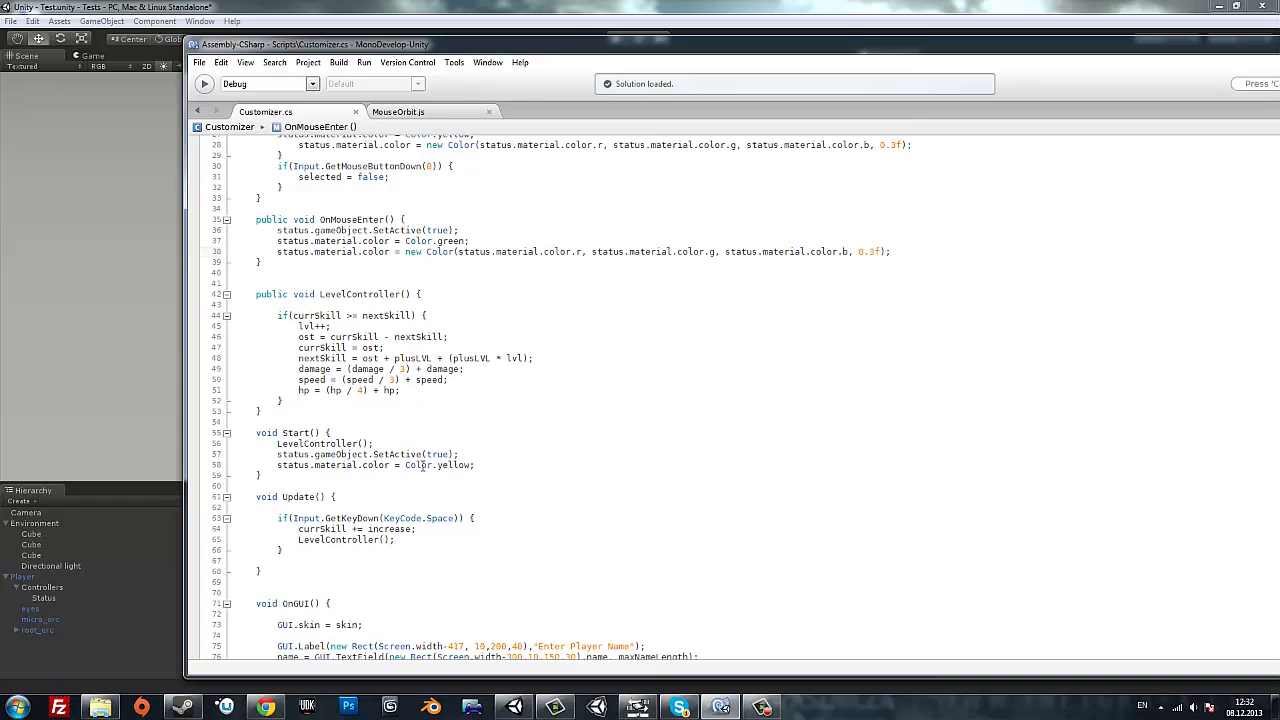
Add the same 0.3f-alpha line to Start, save, and play the game in Unity.
scroll(479, 404, "down", 2)
left_click(479, 404)
key("Return")
key("ctrl+v")
key("ctrl+s")
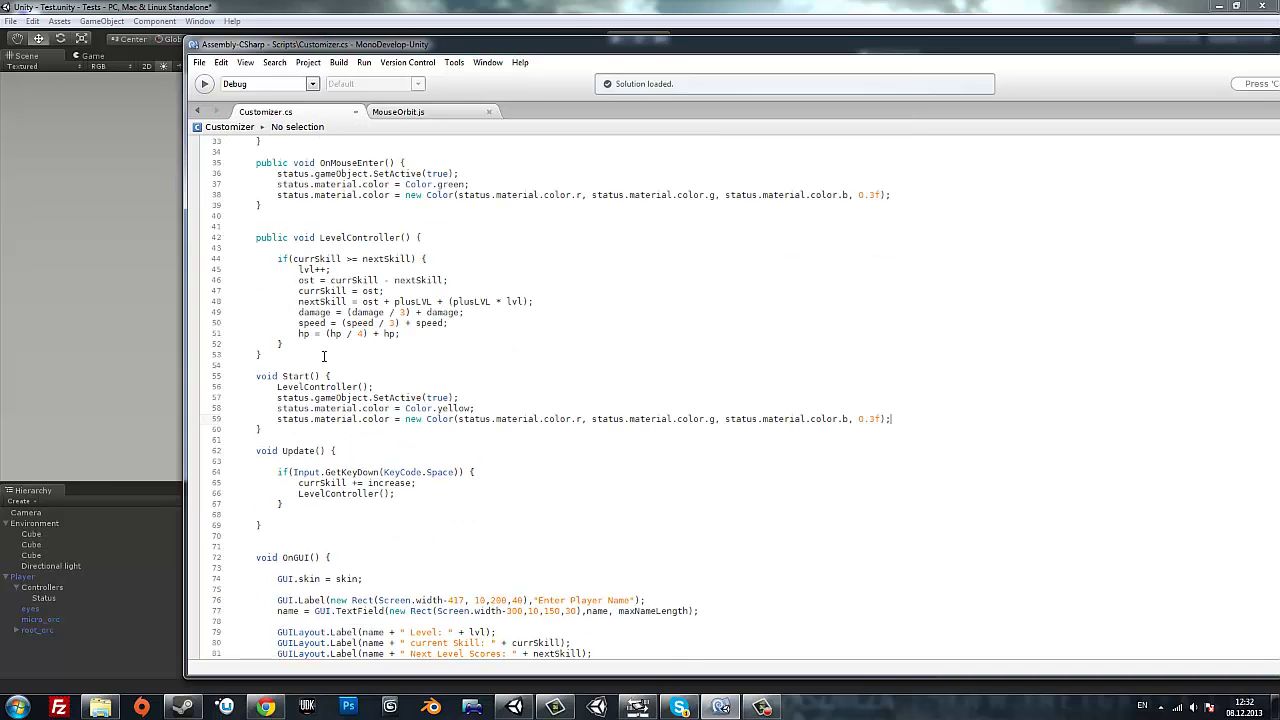
key("alt+Tab")
left_click(618, 39)
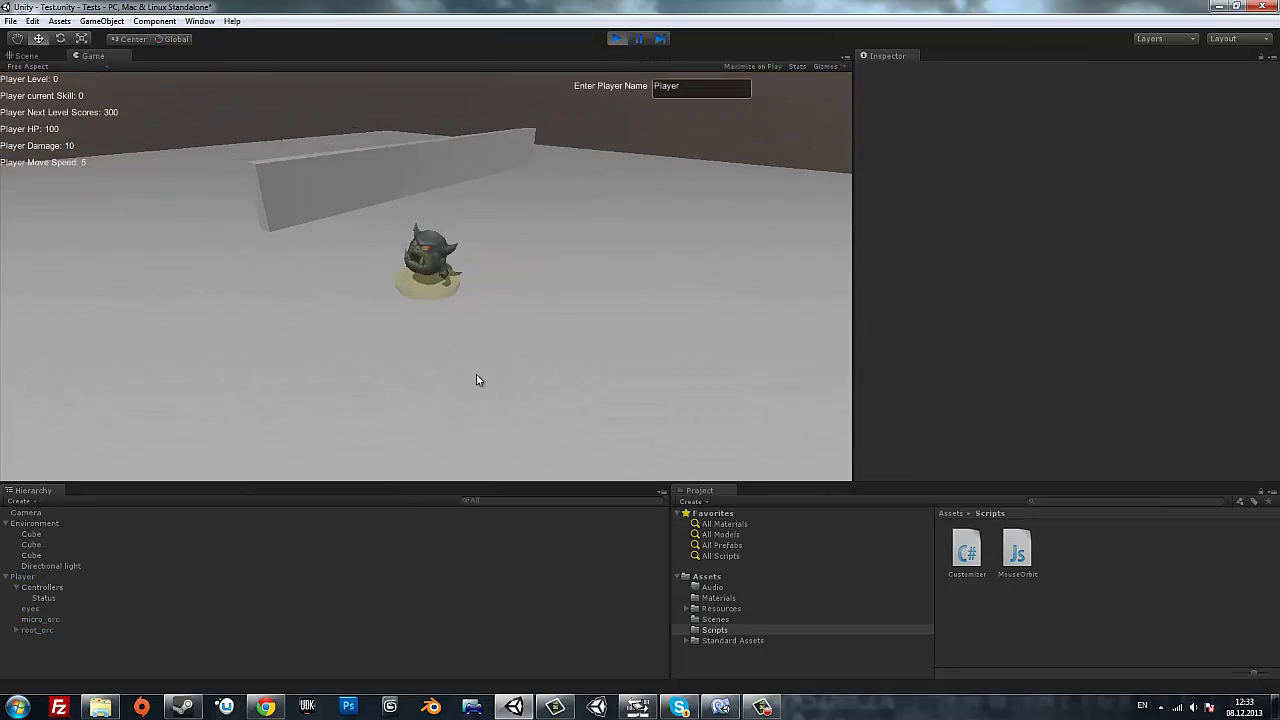
Hover over and click the orc in Play mode, orbiting the camera to view its translucent ring colours.
left_click(417, 293)
left_click(430, 295)
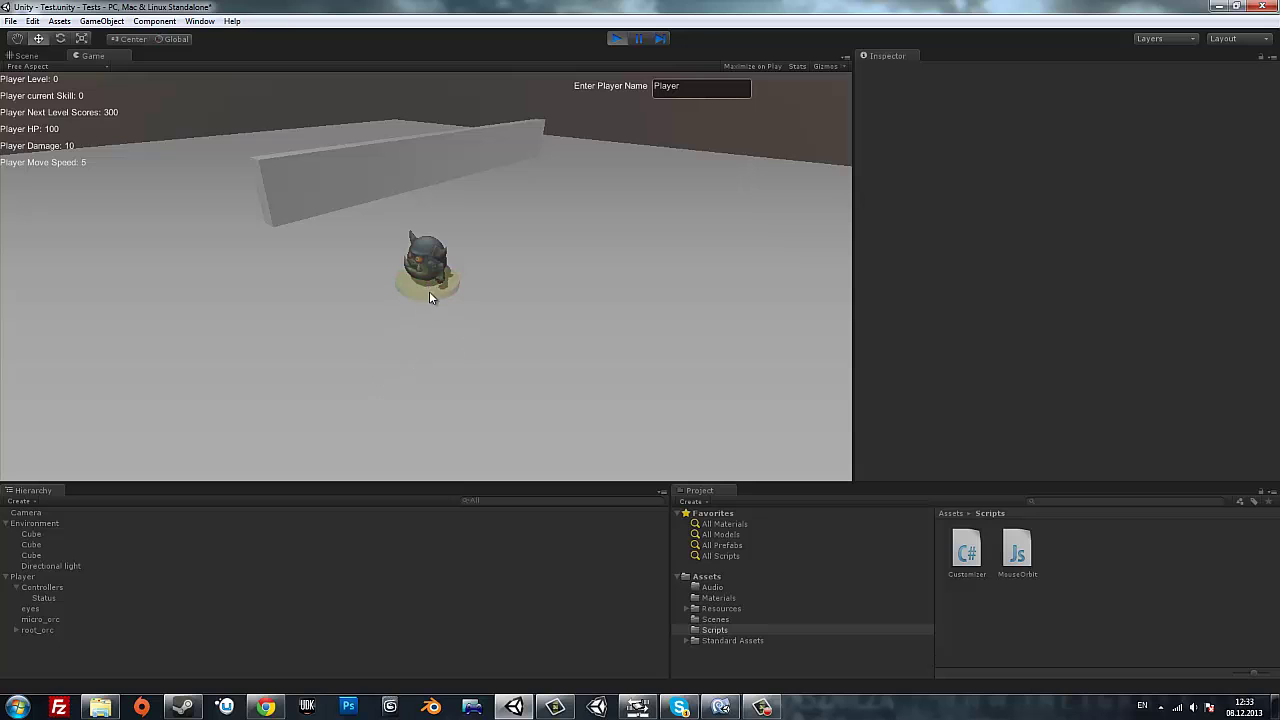
left_click(427, 287)
left_click_drag(553, 252, 314, 277)
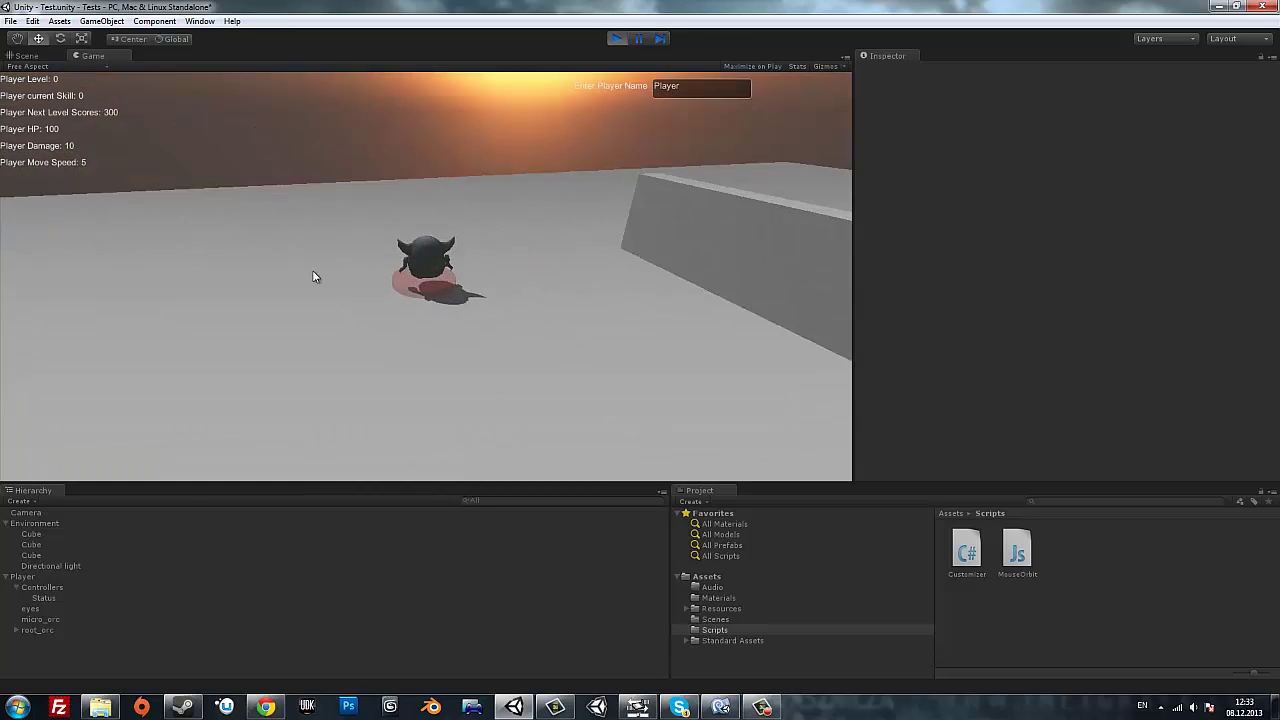
scroll(313, 283, "up", 5)
scroll(560, 253, "down", 3)
scroll(560, 253, "down", 2)
mouse_move(540, 252)
left_mouse_down()
mouse_move(553, 285)
mouse_move(617, 247)
left_mouse_up()
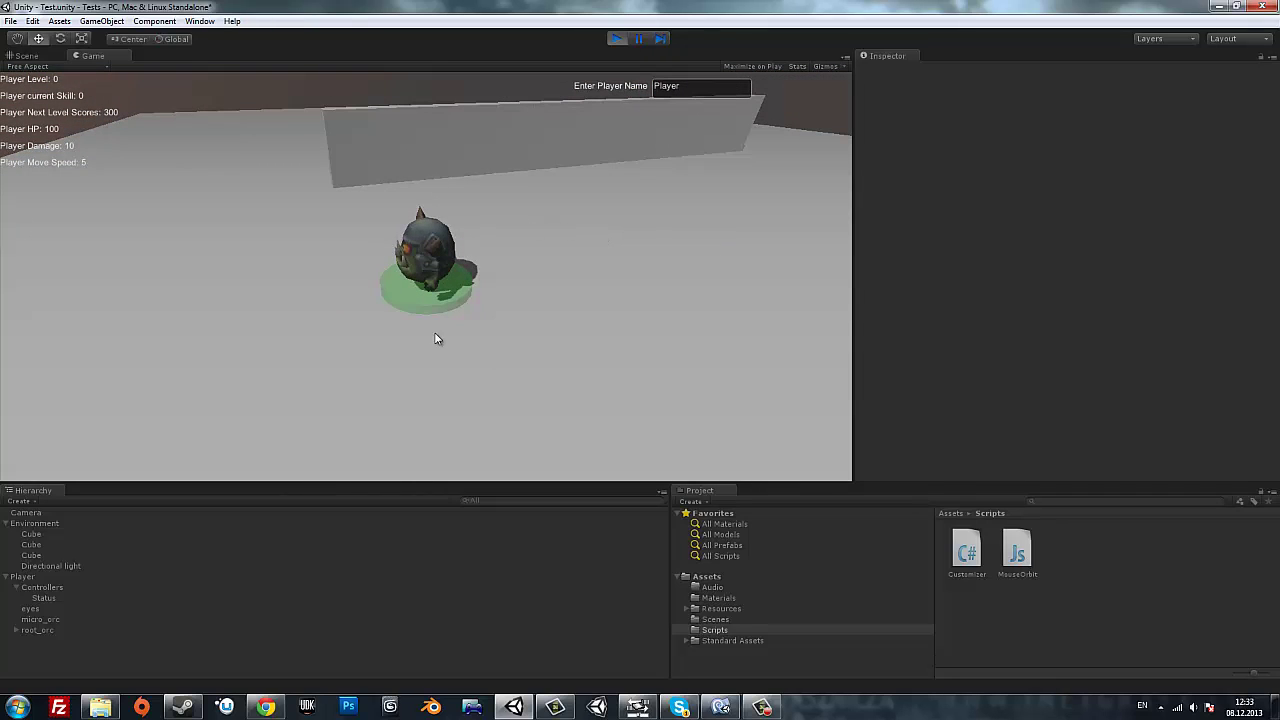
left_click_drag(543, 291, 611, 289)
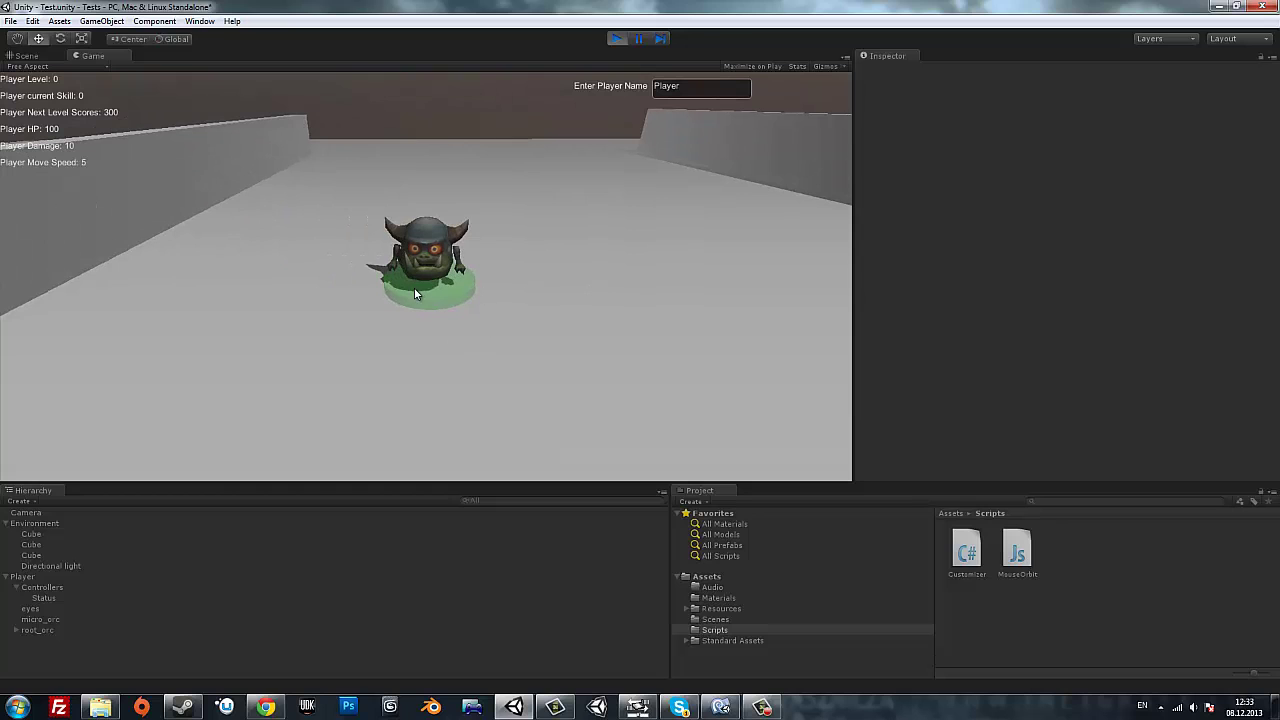
left_click(721, 707)
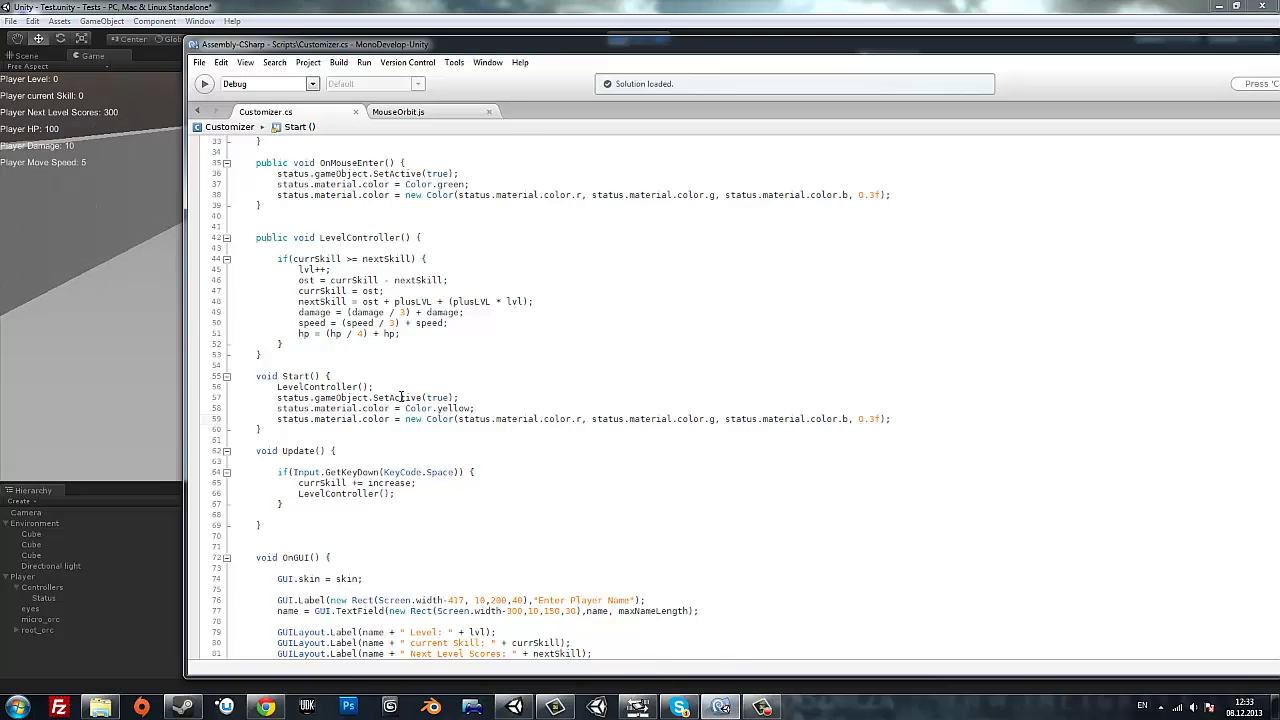
Remove the extra indentation on line 28 in OnMouseExit.
scroll(380, 396, "up", 3)
scroll(390, 396, "up", 5)
scroll(402, 396, "up", 2)
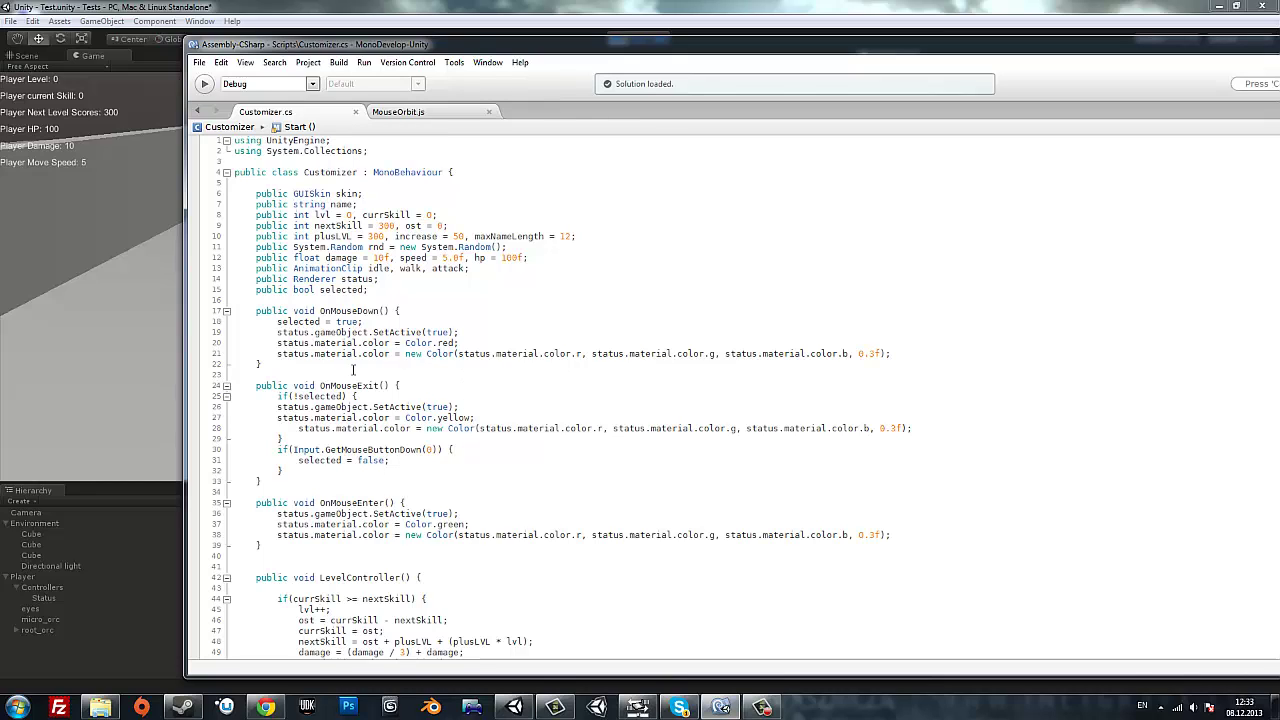
left_click_drag(300, 430, 285, 430)
key("BackSpace")
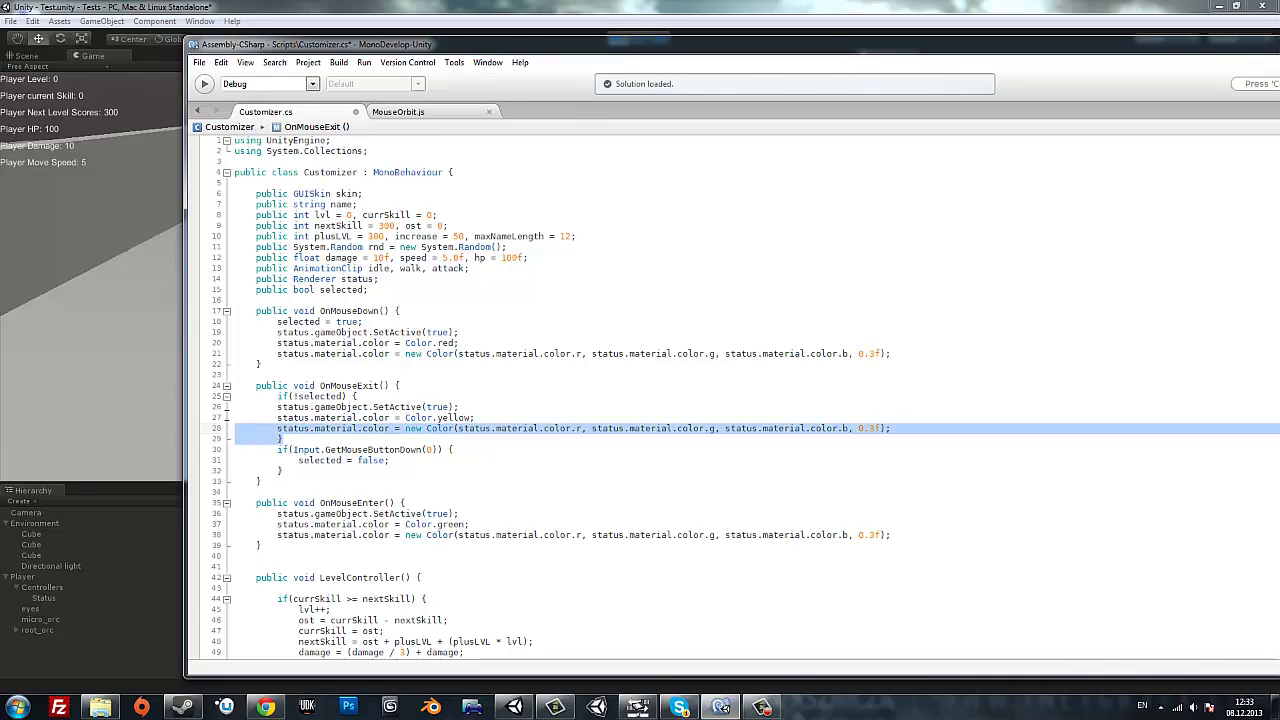
Cut the if(!selected) block and paste it below the mouse-button-down check.
left_click_drag(283, 443, 251, 398)
key("ctrl+c")
right_click(297, 399)
left_click(313, 430)
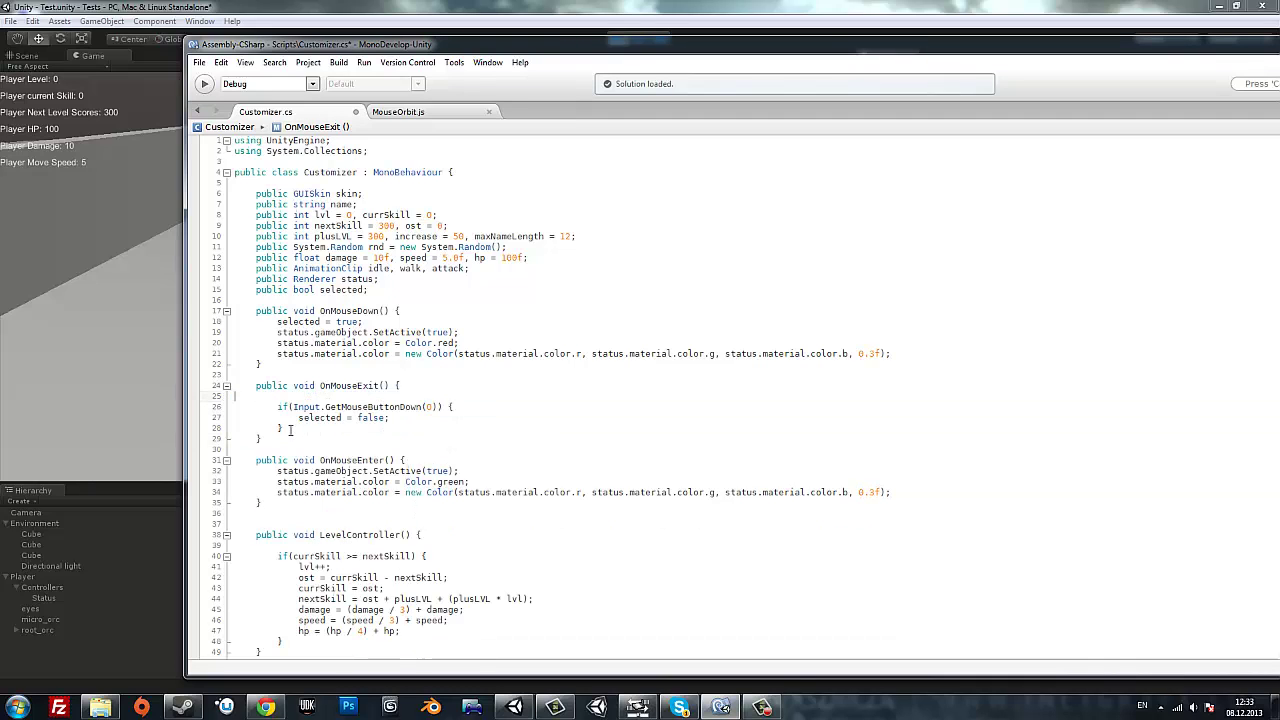
key("ctrl+v")
Extend the bool field declaration to 'public bool selected, entered'.
key("Return")
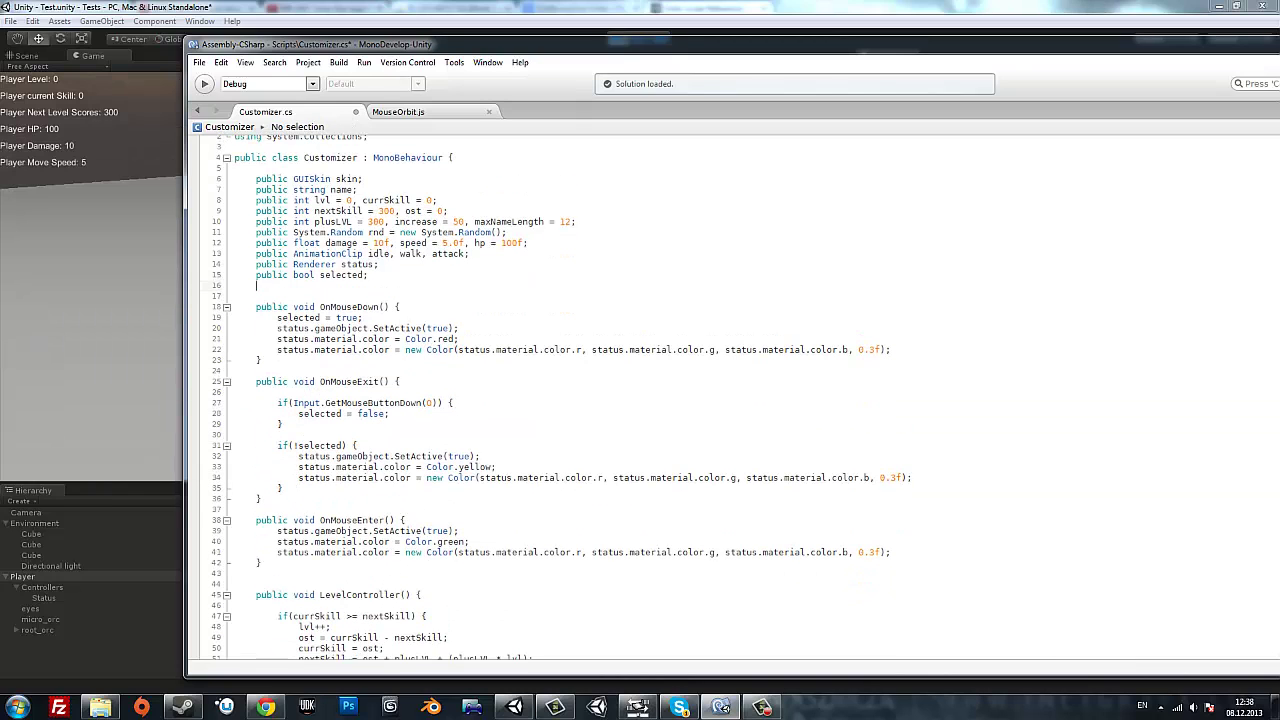
type("public")
key("Escape")
key("BackSpace")
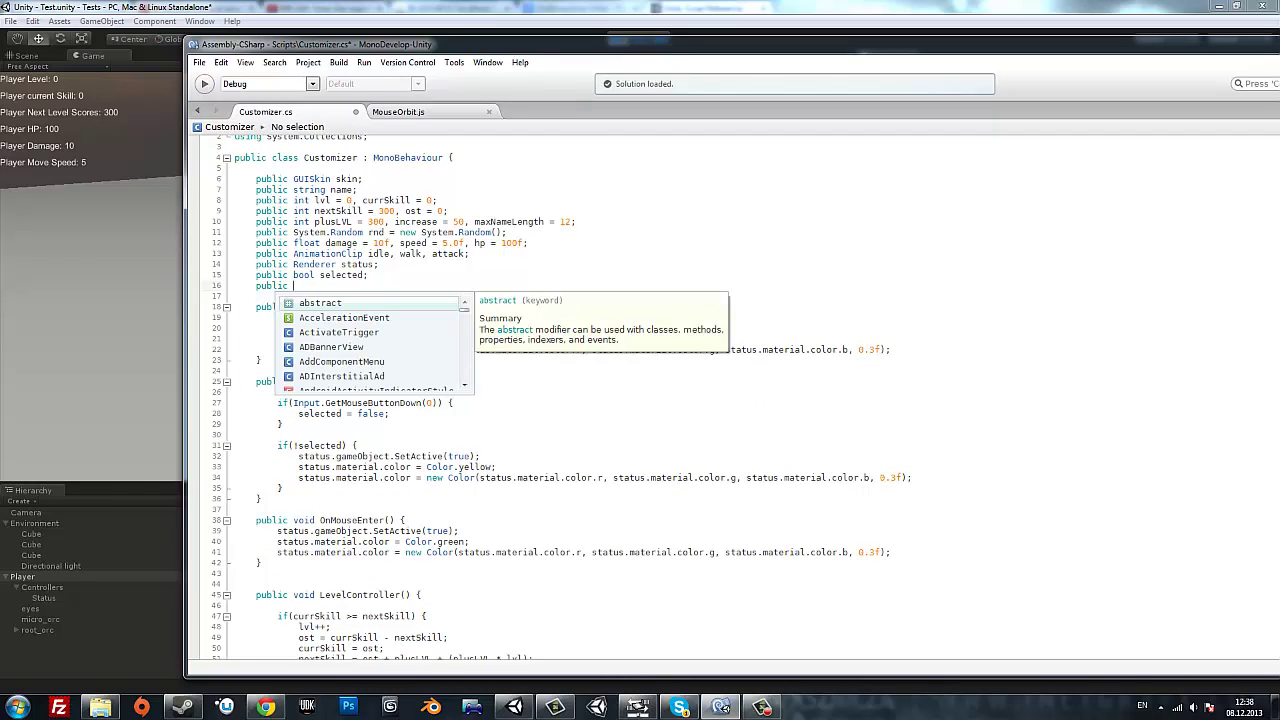
key("BackSpace")
key("BackSpace")
key("BackSpace")
key("BackSpace")
key("BackSpace")
key("BackSpace")
key("BackSpace")
key("BackSpace")
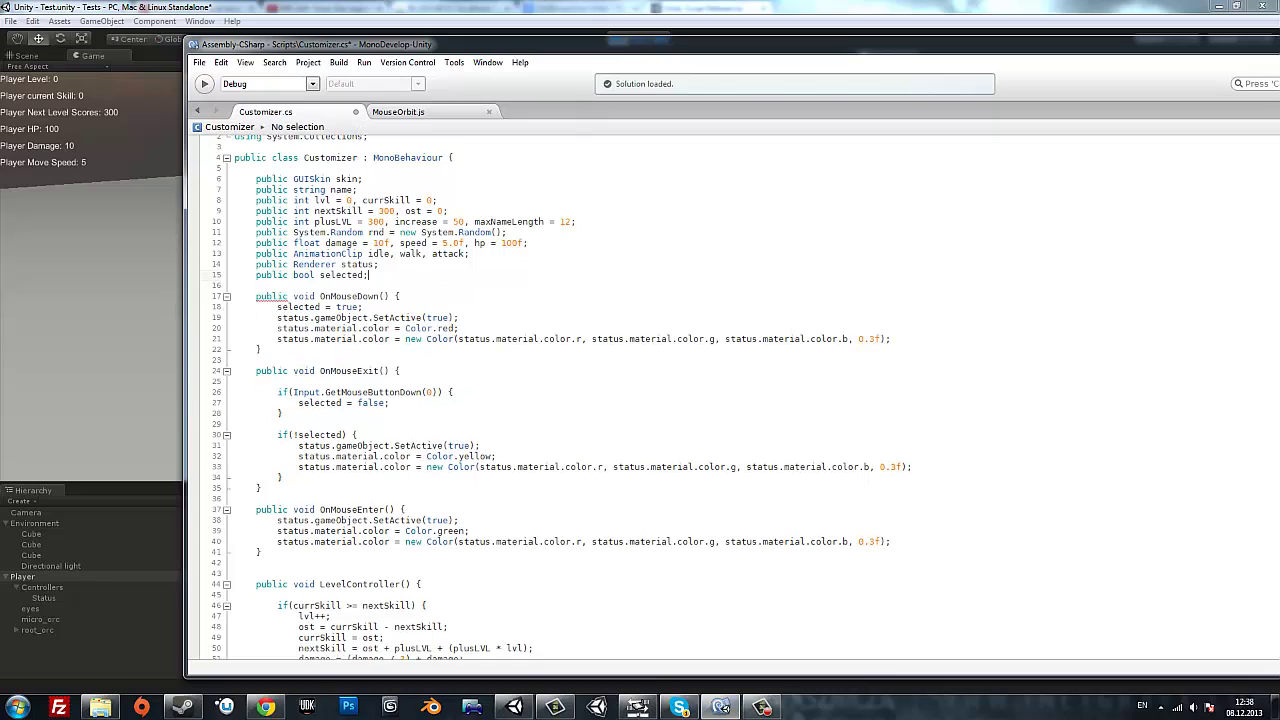
type(", end")
key("BackSpace")
type("tere")
type("d")
Add an OnMouseOver method setting entered = true, and add entered = false to OnMouseExit.
left_click(264, 284)
key("Return")
key("Return")
key("Up")
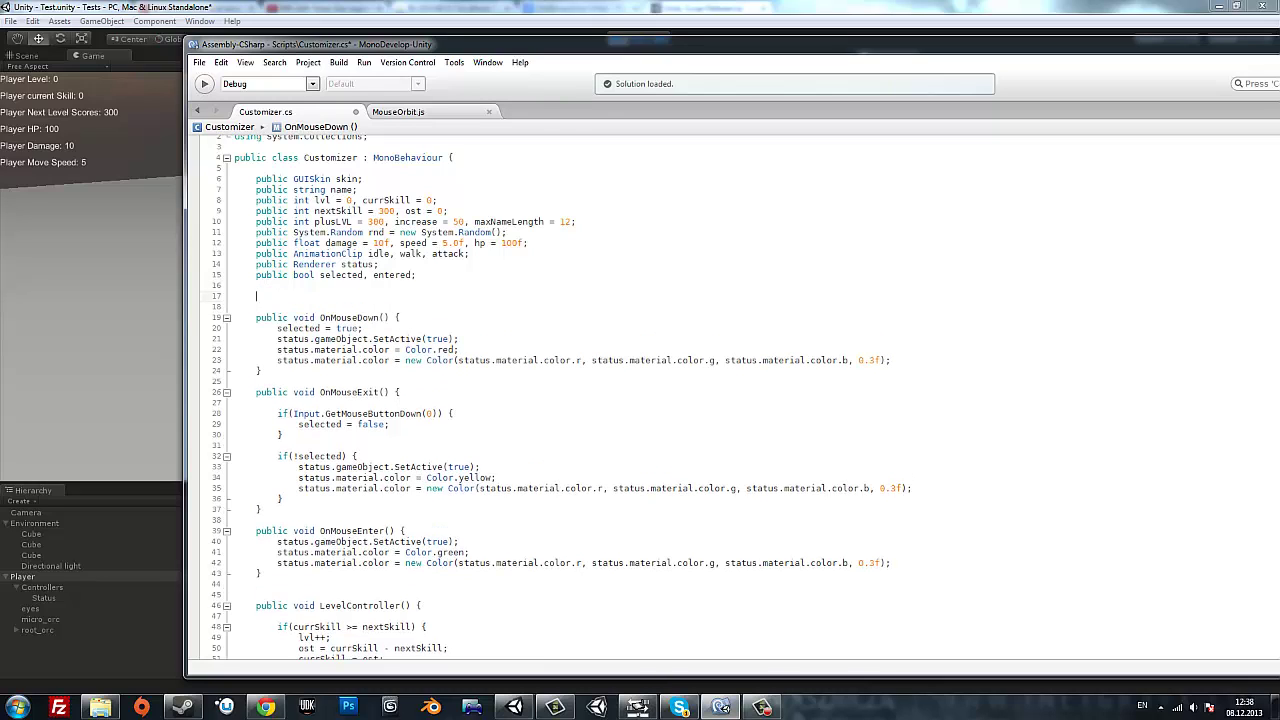
type("public ")
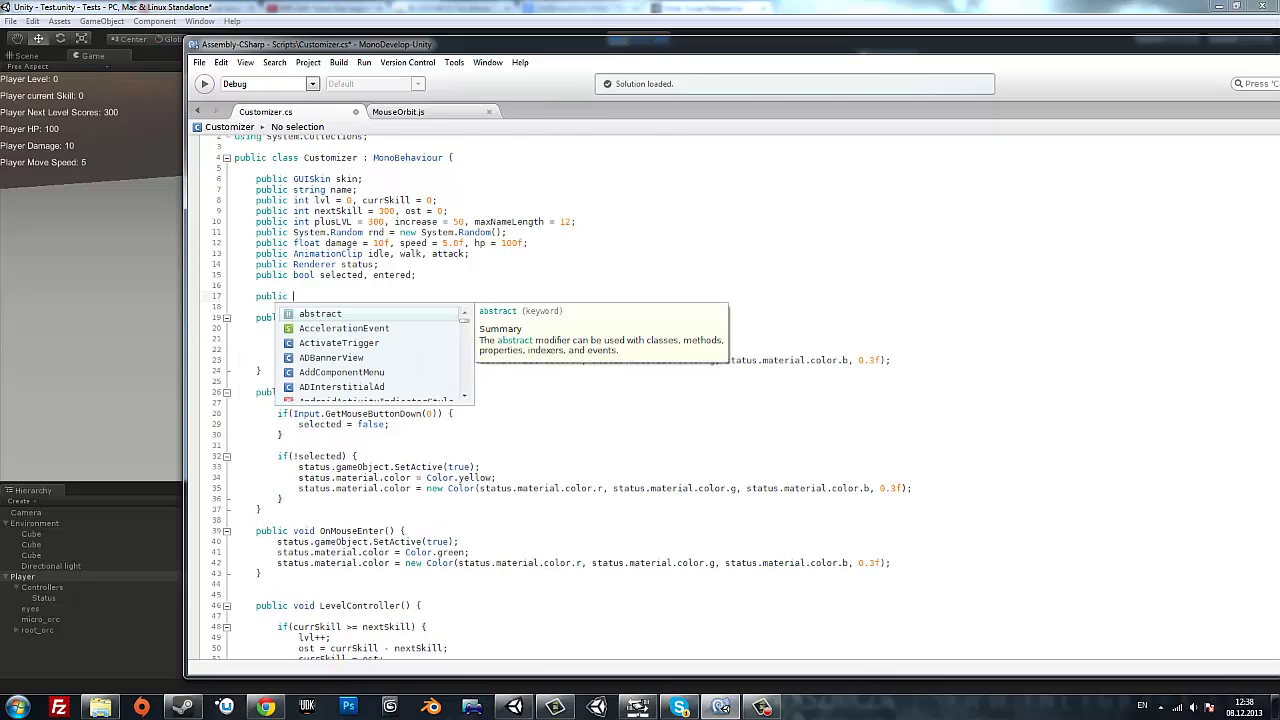
type("void OnMo")
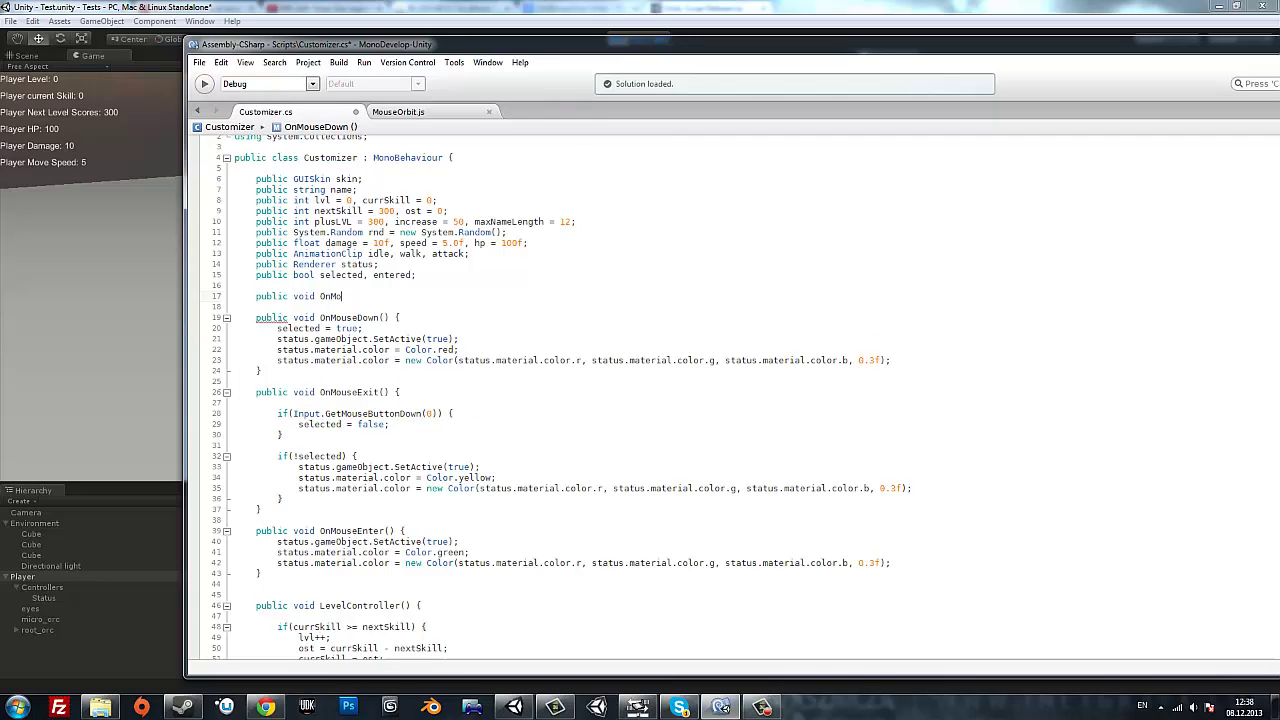
type("useOver() ")
type("{")
key("Return")
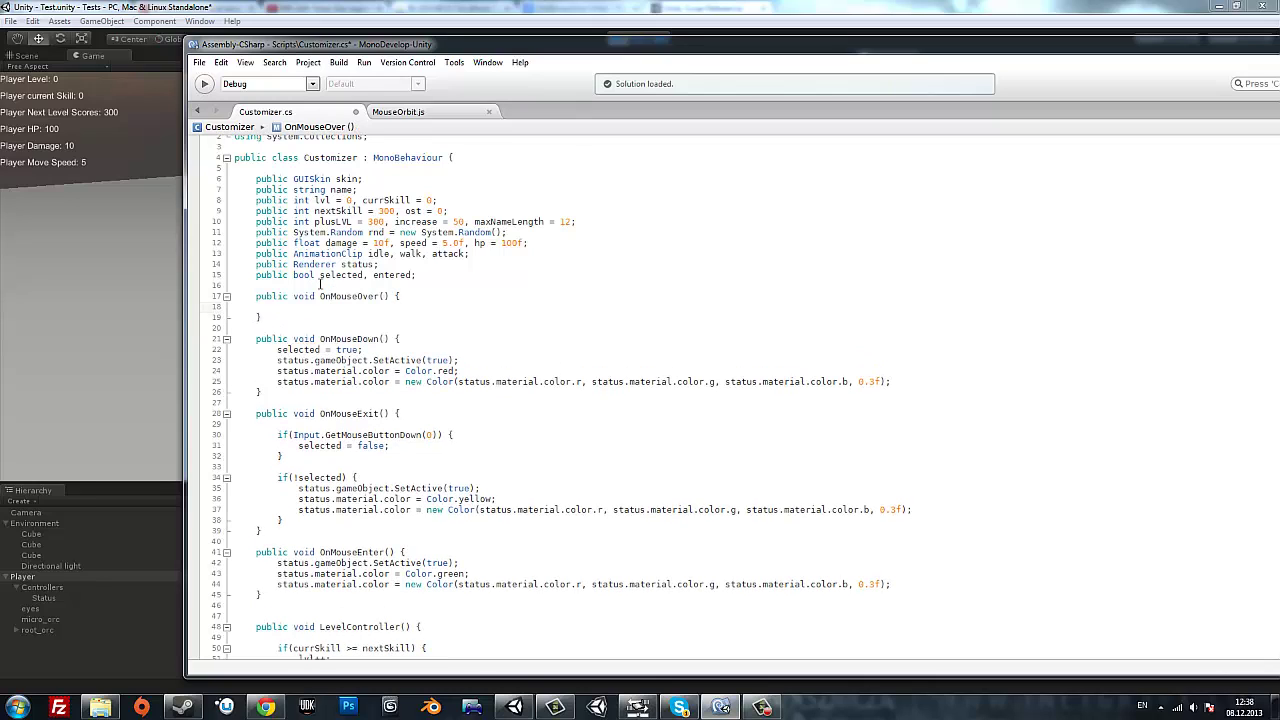
left_click_drag(373, 275, 414, 274)
key("ctrl+c")
left_click(295, 307)
key("ctrl+v")
type("true;")
left_click(323, 425)
type("entered = ")
type("false;")
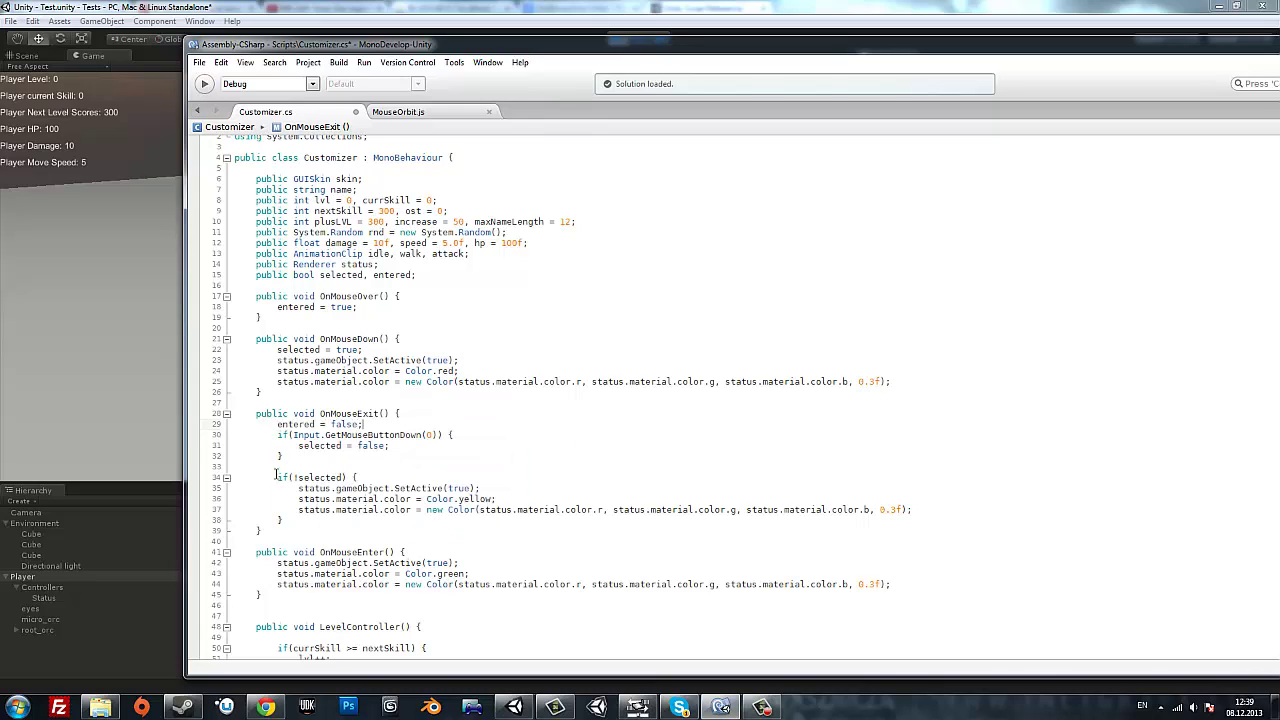
Cut the GetMouseButtonDown block from OnMouseExit and paste it into Update under an if(!entered) check.
left_click_drag(284, 456, 278, 435)
right_click(293, 441)
left_click(305, 475)
scroll(305, 475, "down", 8)
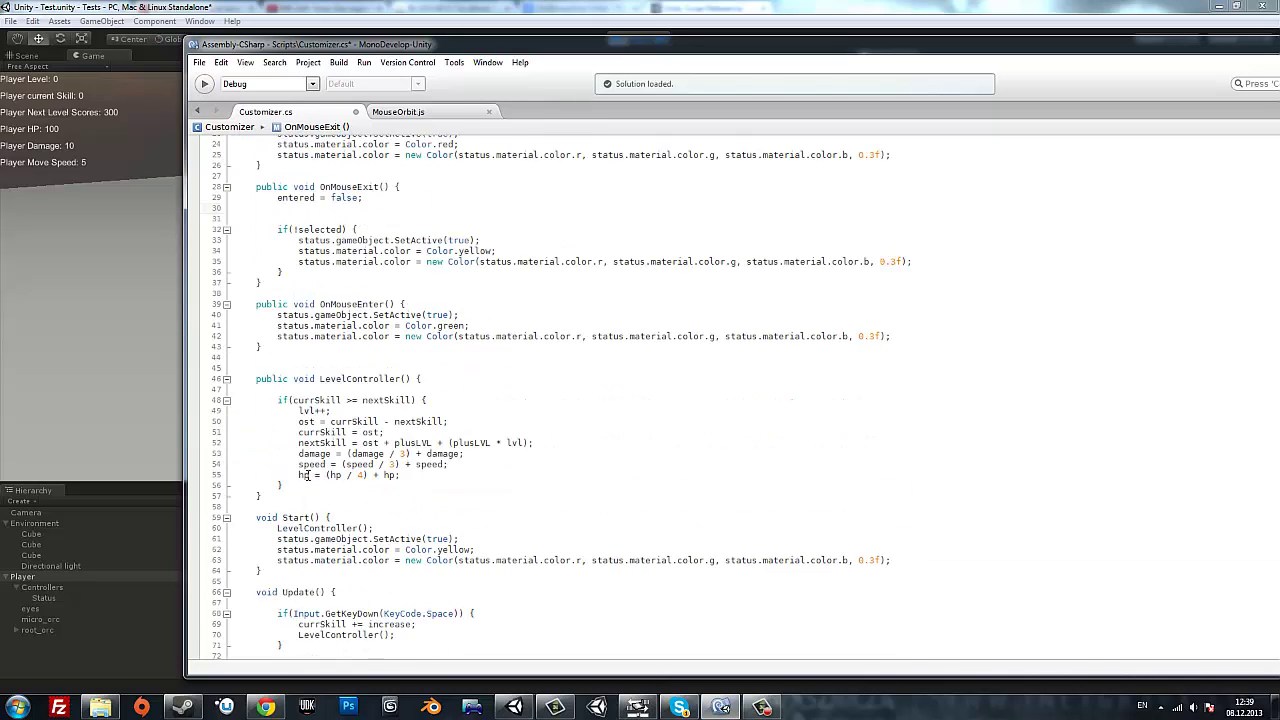
scroll(312, 490, "down", 2)
left_click(327, 546)
key("Return")
key("Return")
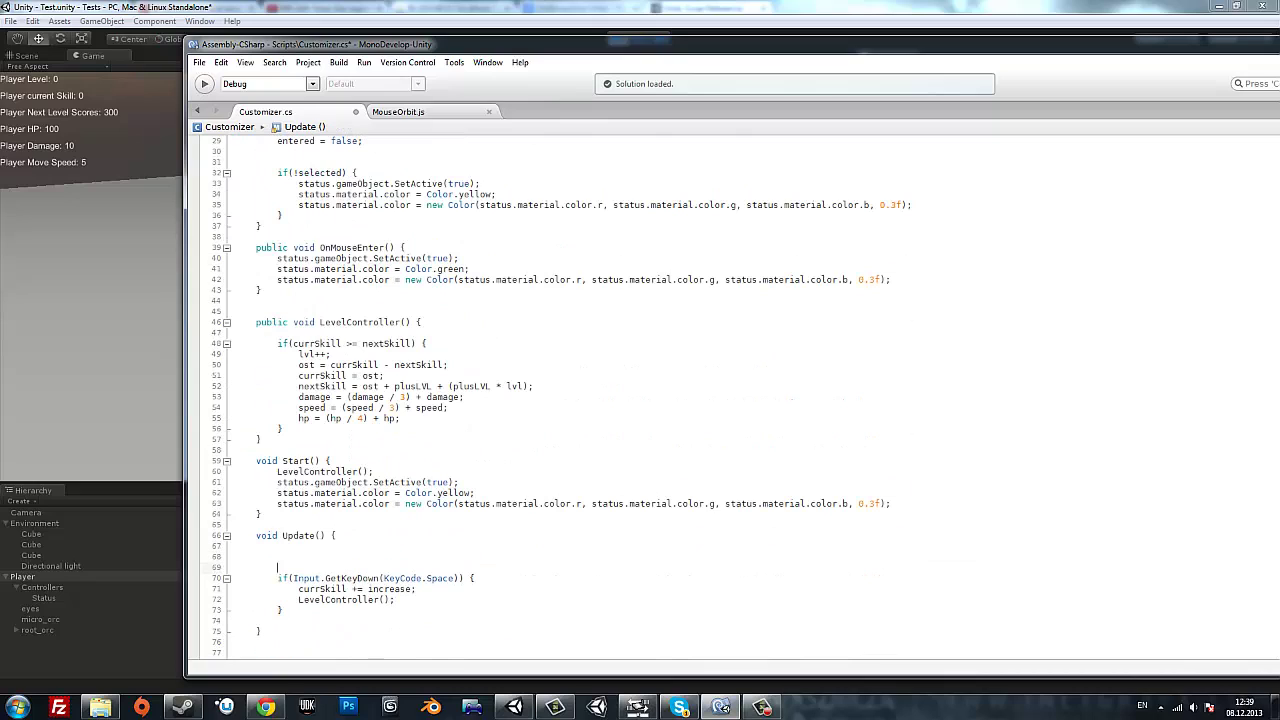
type("if(!")
type("entered")
key("ctrl+v")
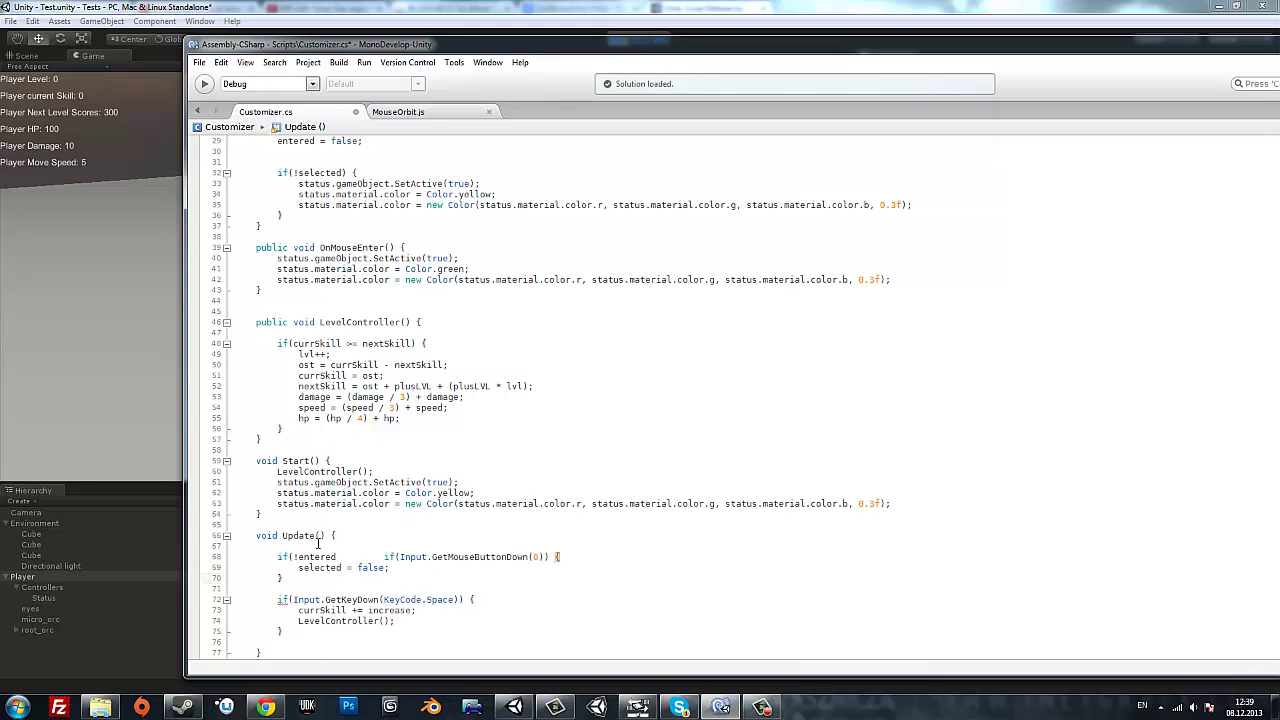
key("Return")
key("Return")
key("Up")
type("}")
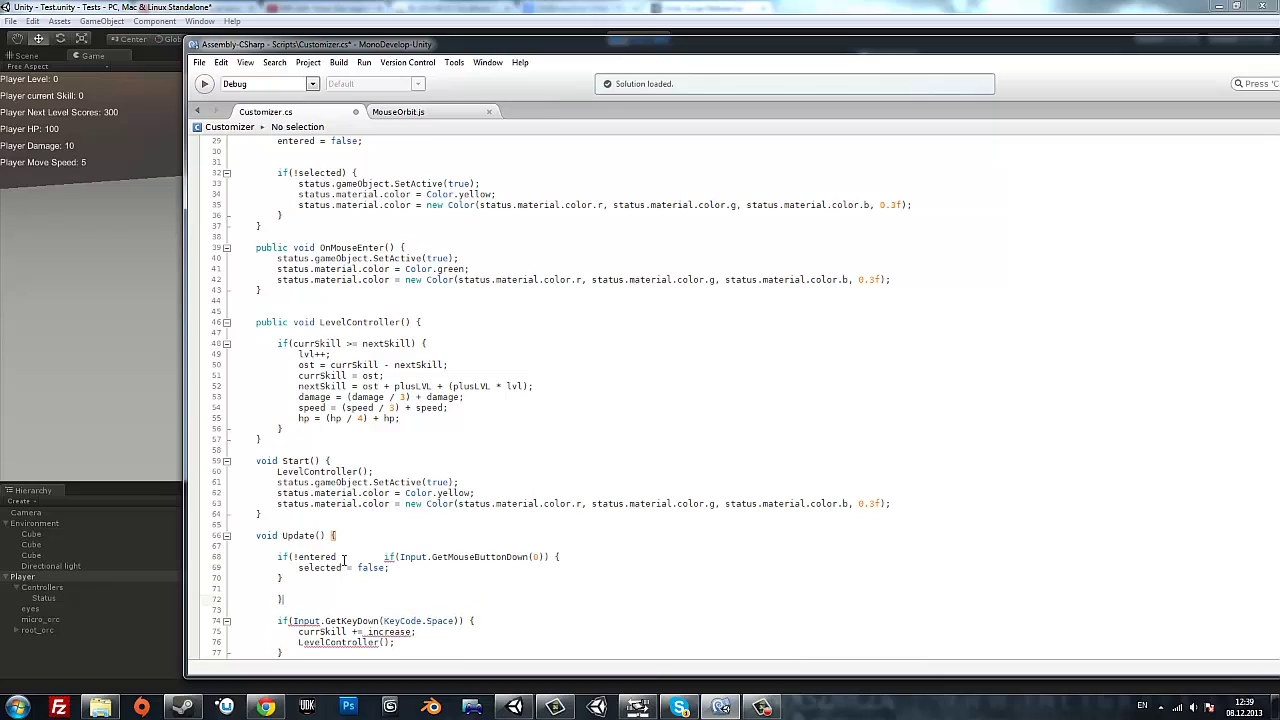
Merge the conditions into !entered && Input.GetMouseButtonDown(0), then return to Unity.
left_click(398, 557)
left_click_drag(398, 557, 342, 557)
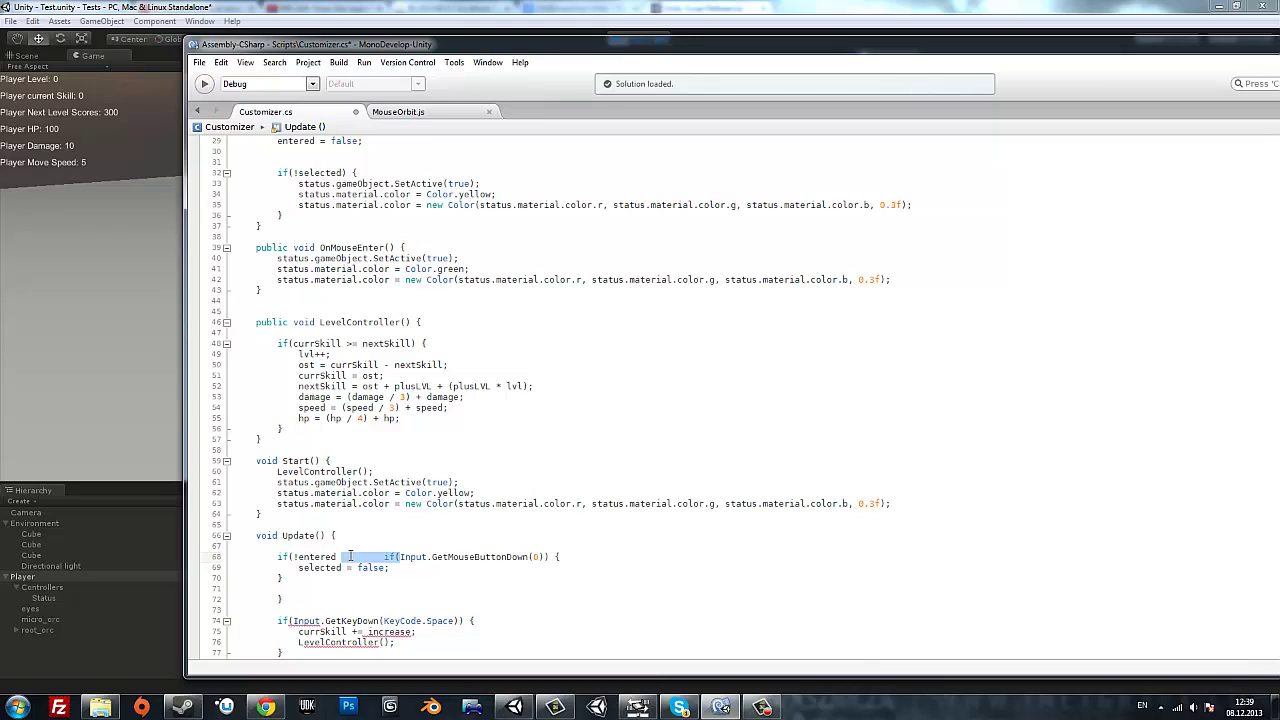
key("BackSpace")
type("&&")
left_click(424, 498)
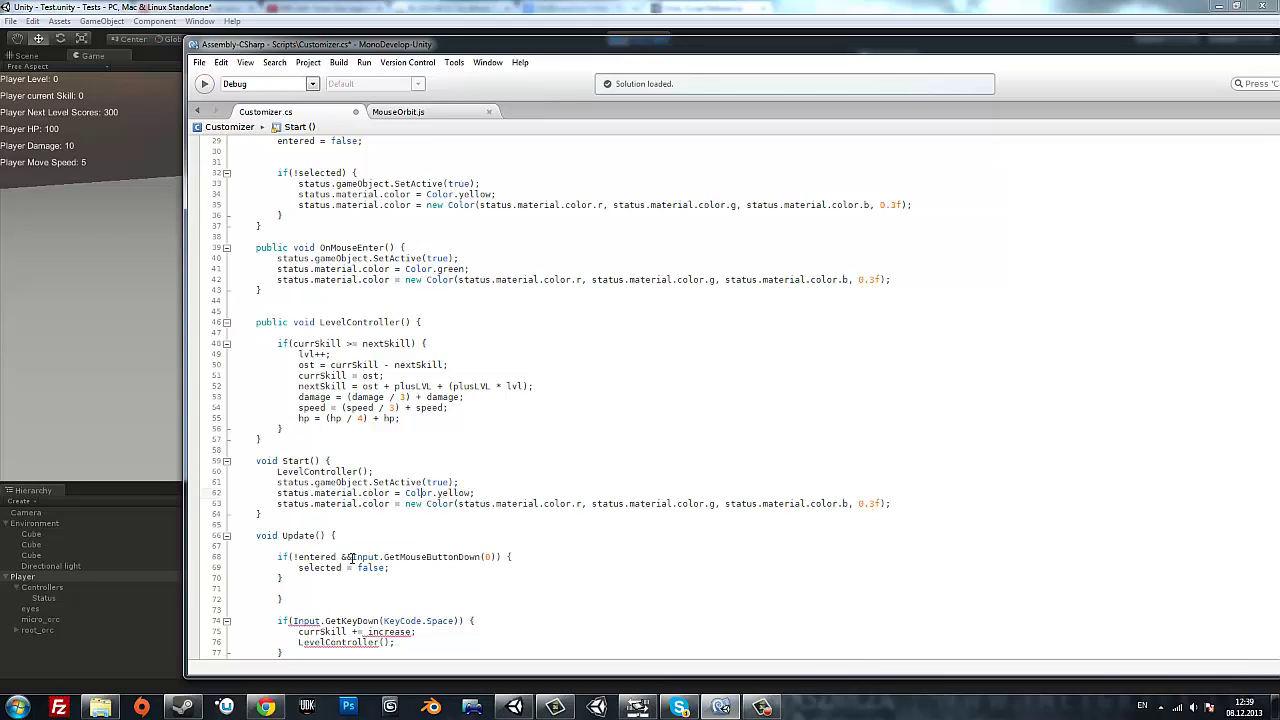
left_click(352, 557)
left_click(84, 406)
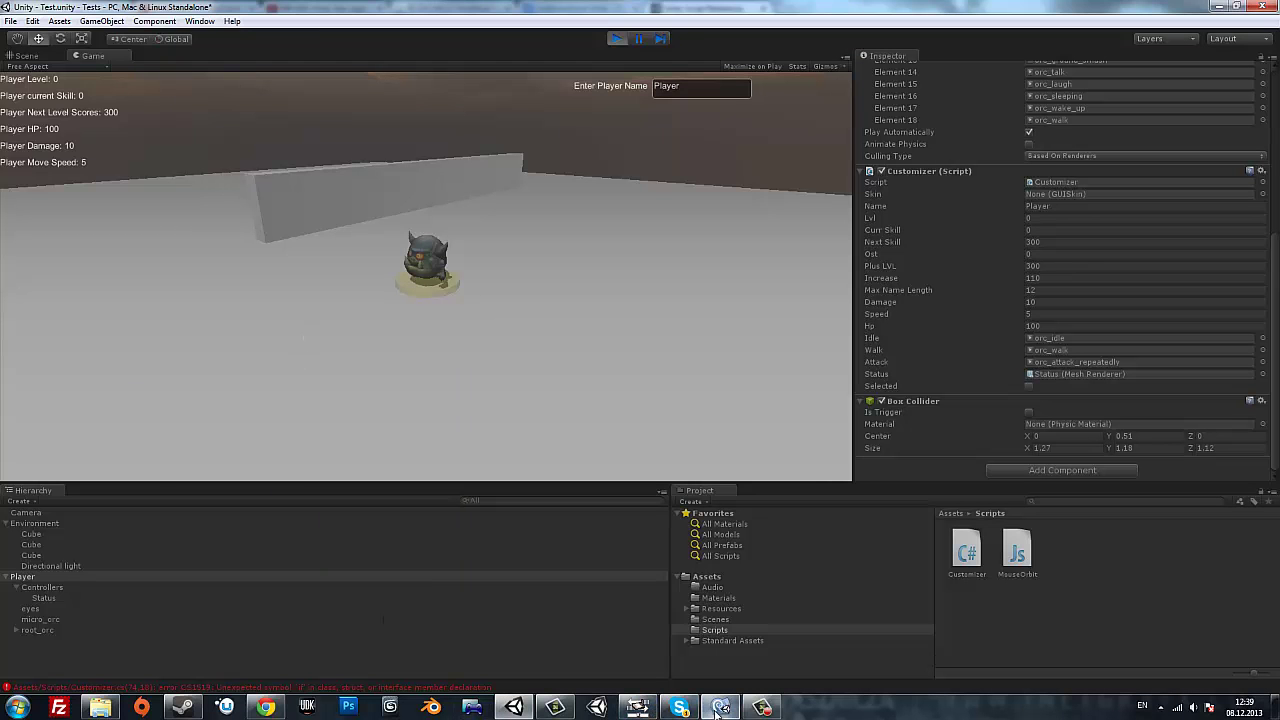
From the Console error, delete the stray closing brace in Update, save Customizer.cs, and return to Unity.
left_click(537, 687)
double_click(356, 48)
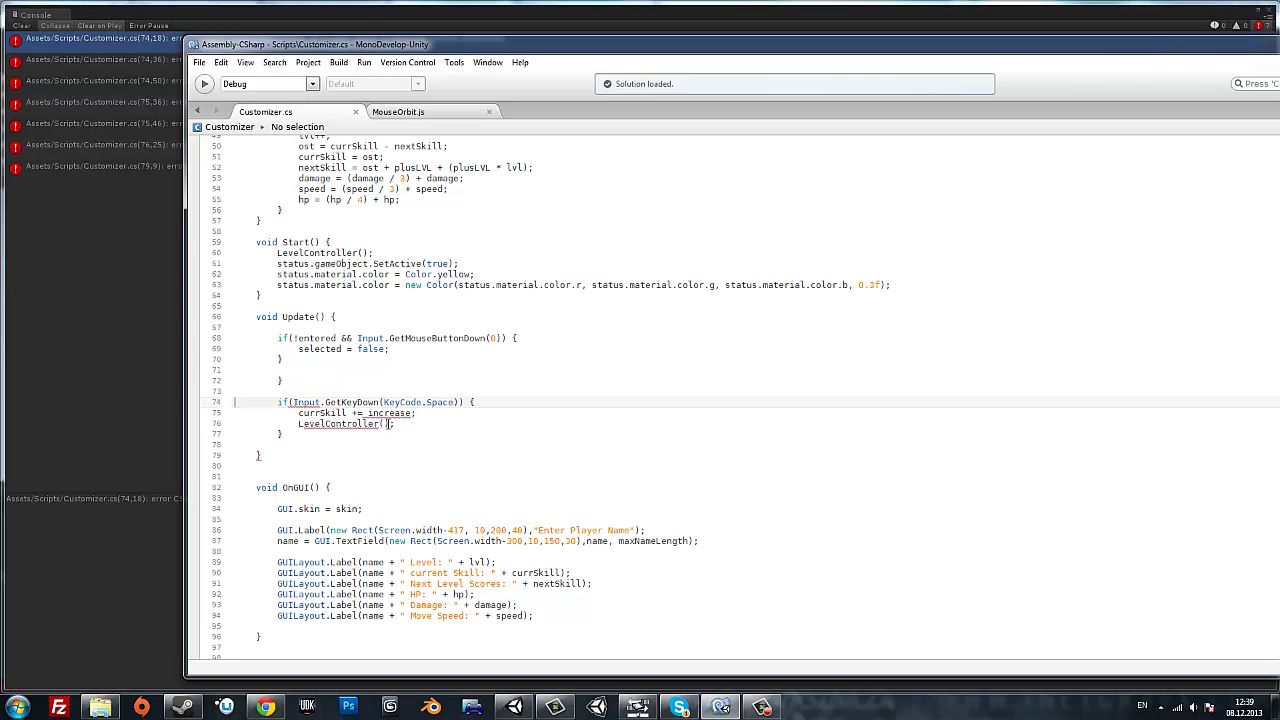
left_click(292, 390)
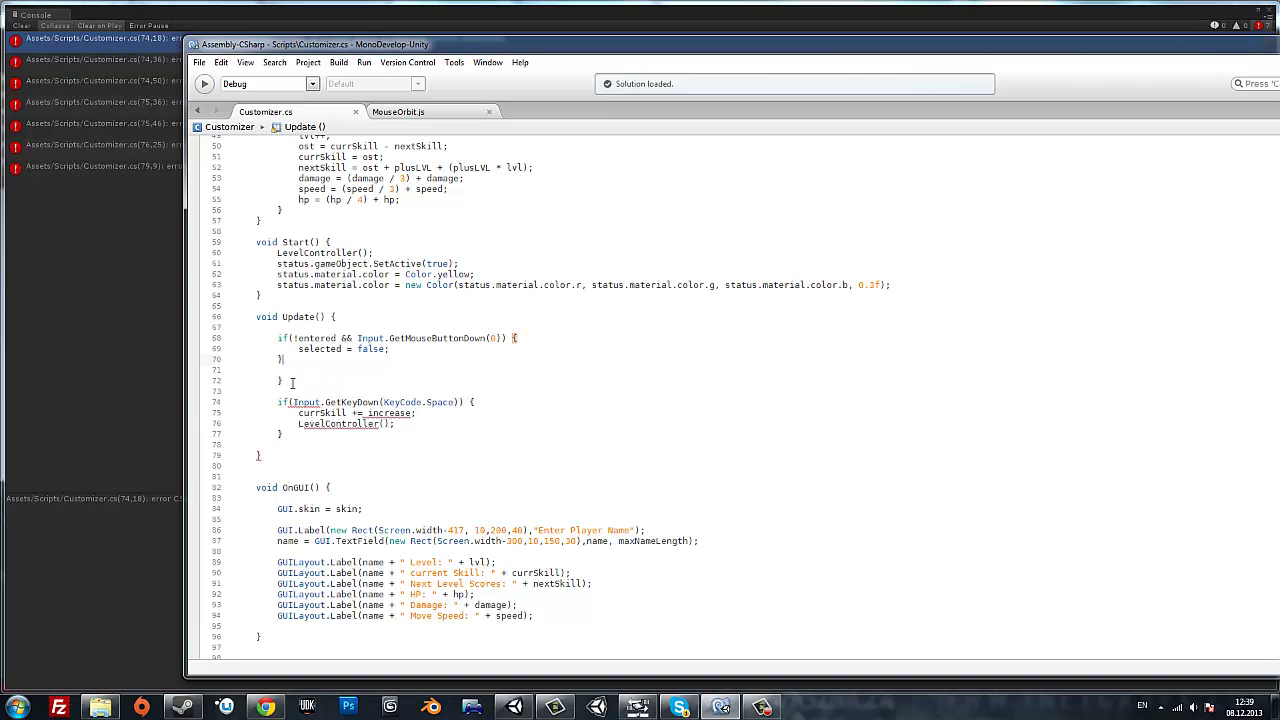
key("BackSpace")
key("ctrl+s")
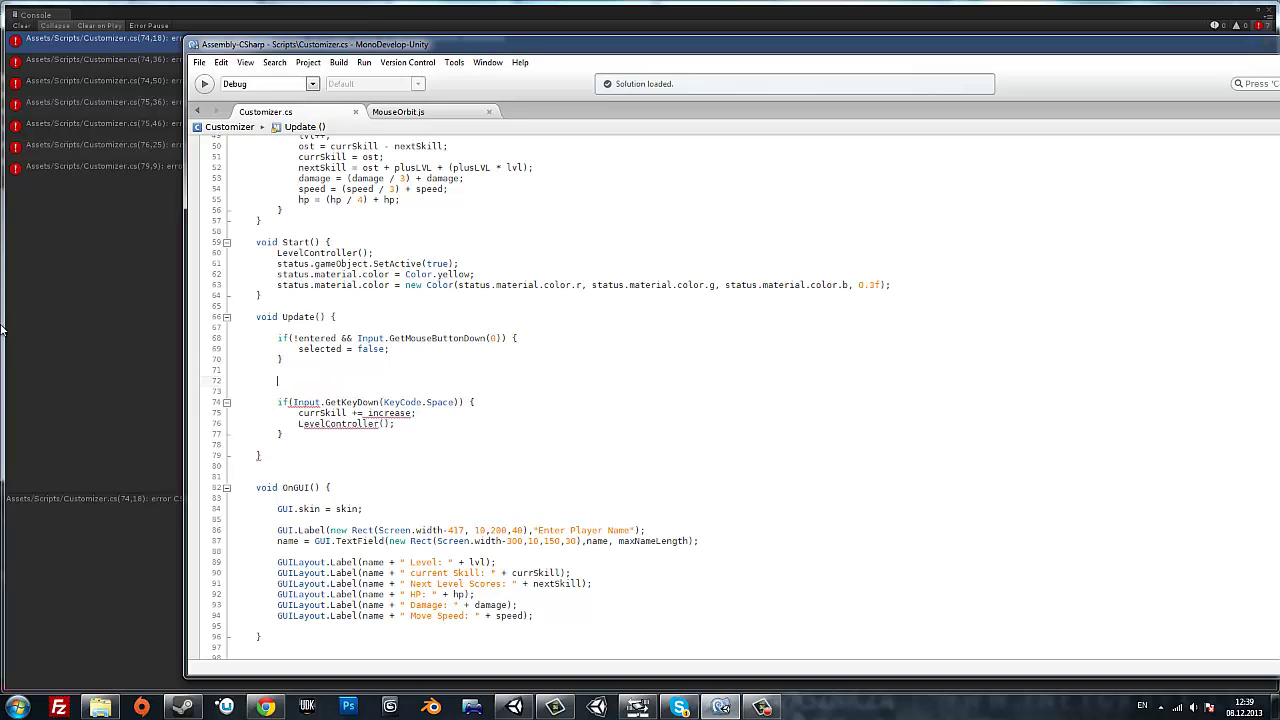
key("alt+Tab")
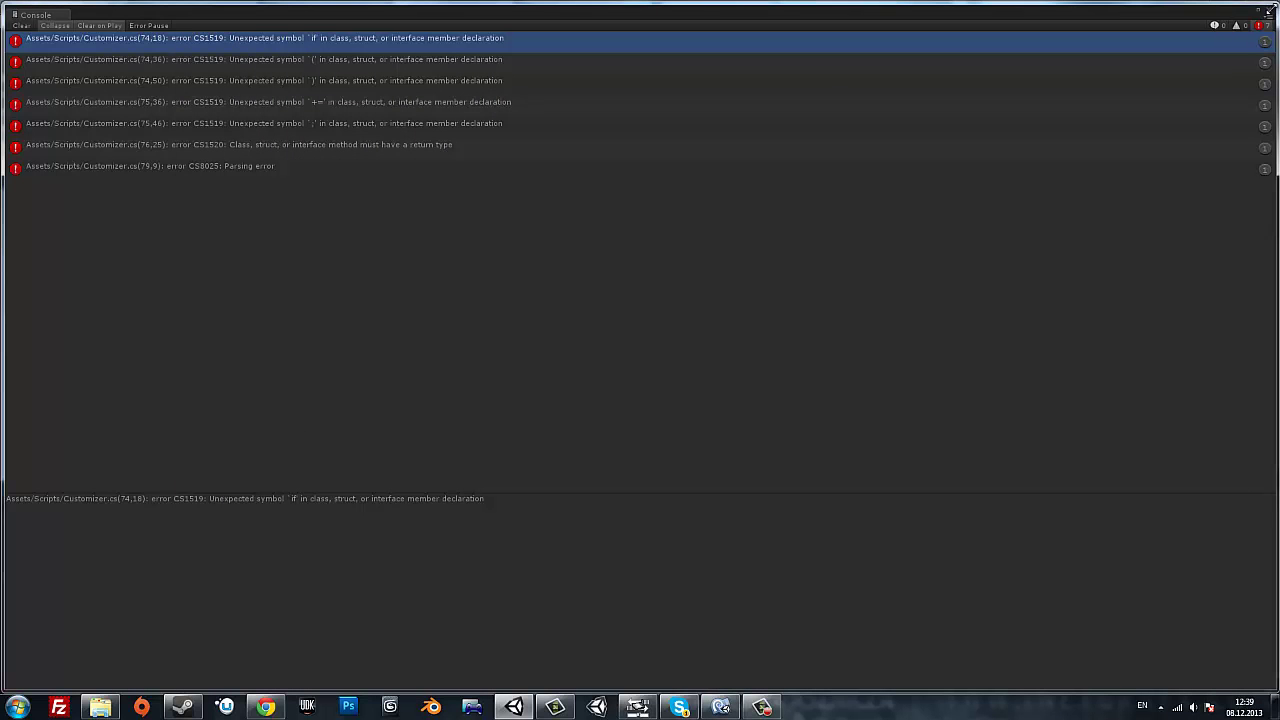
key("ctrl+p")
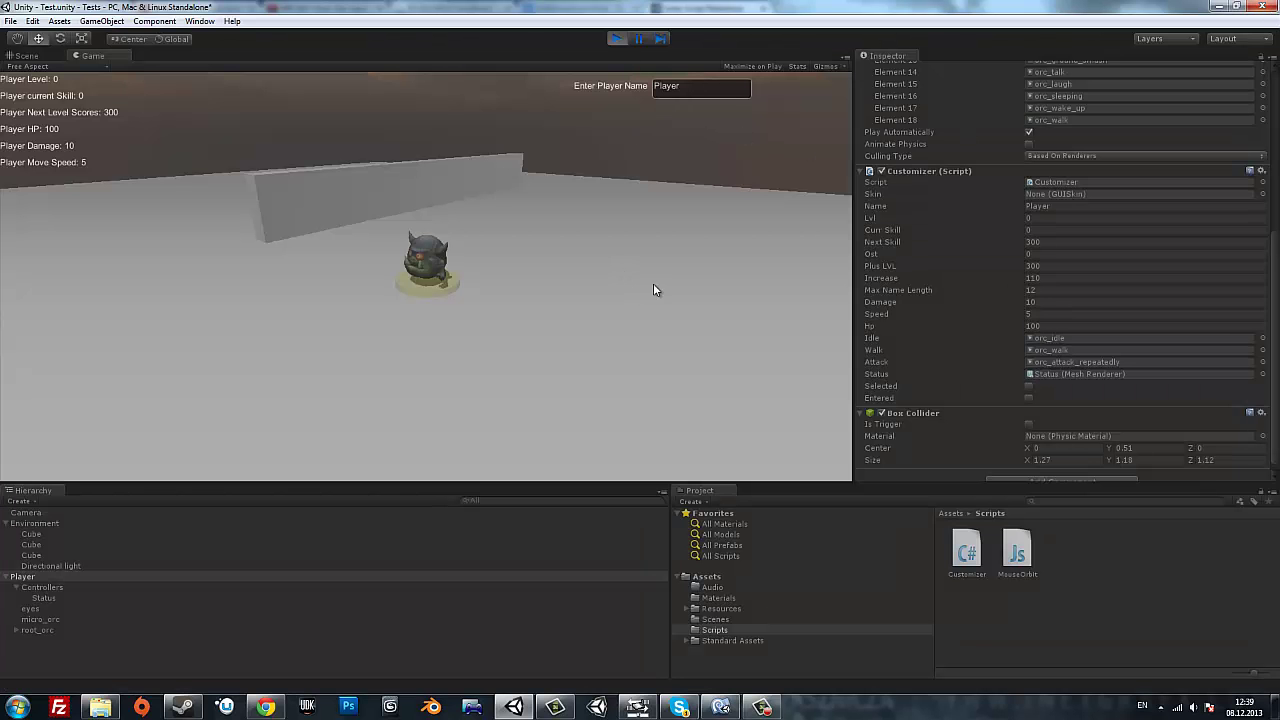
Restart Play mode, then hover over and click the orc so Entered and Selected are ticked.
left_click(613, 39)
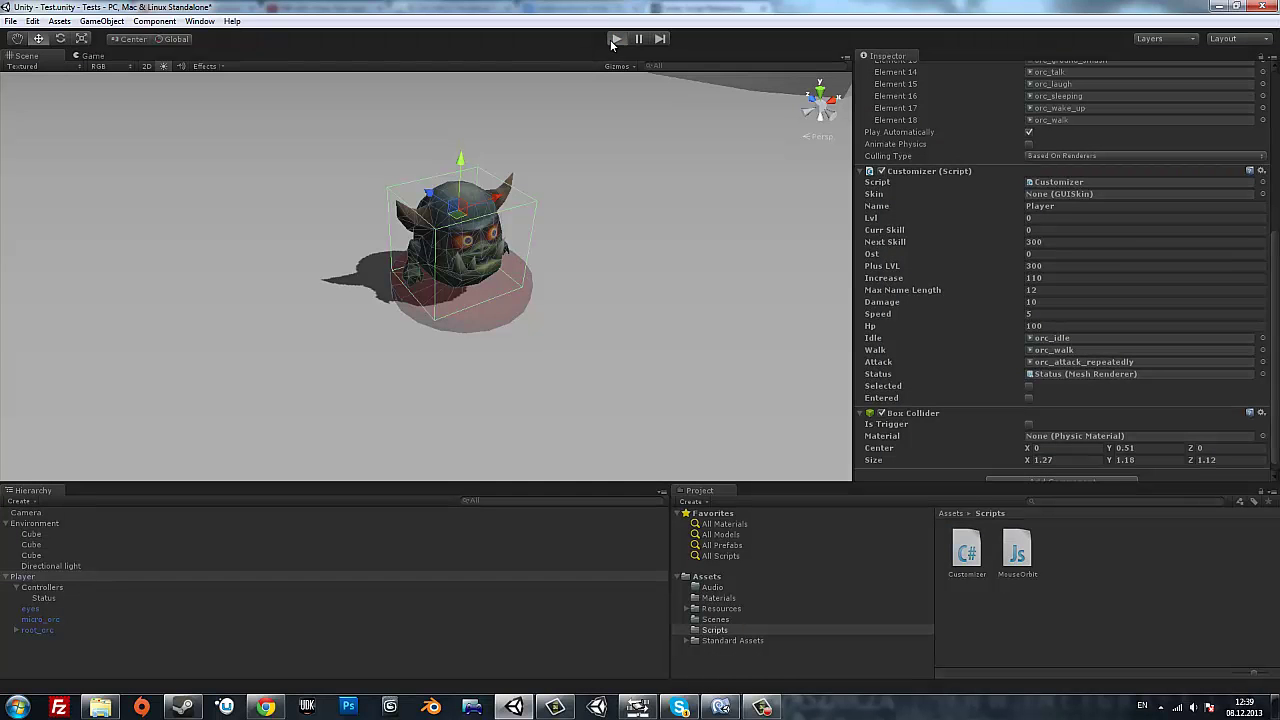
left_click(613, 39)
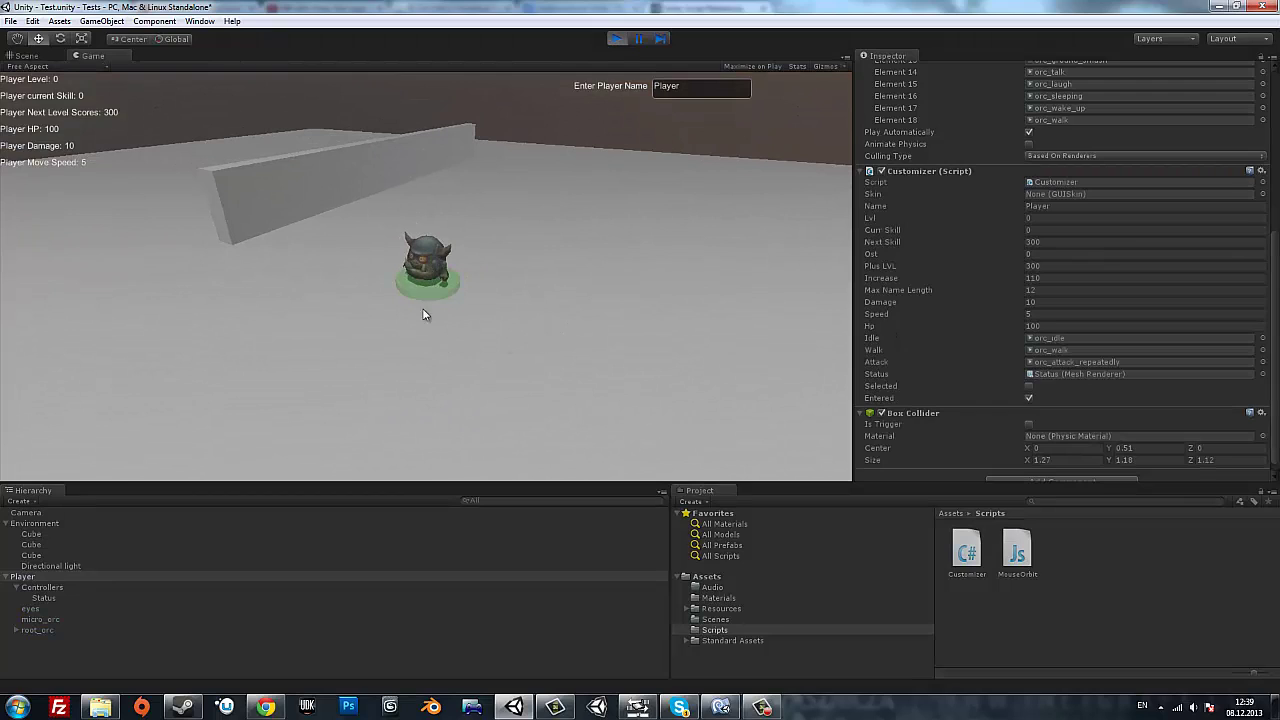
left_click(410, 256)
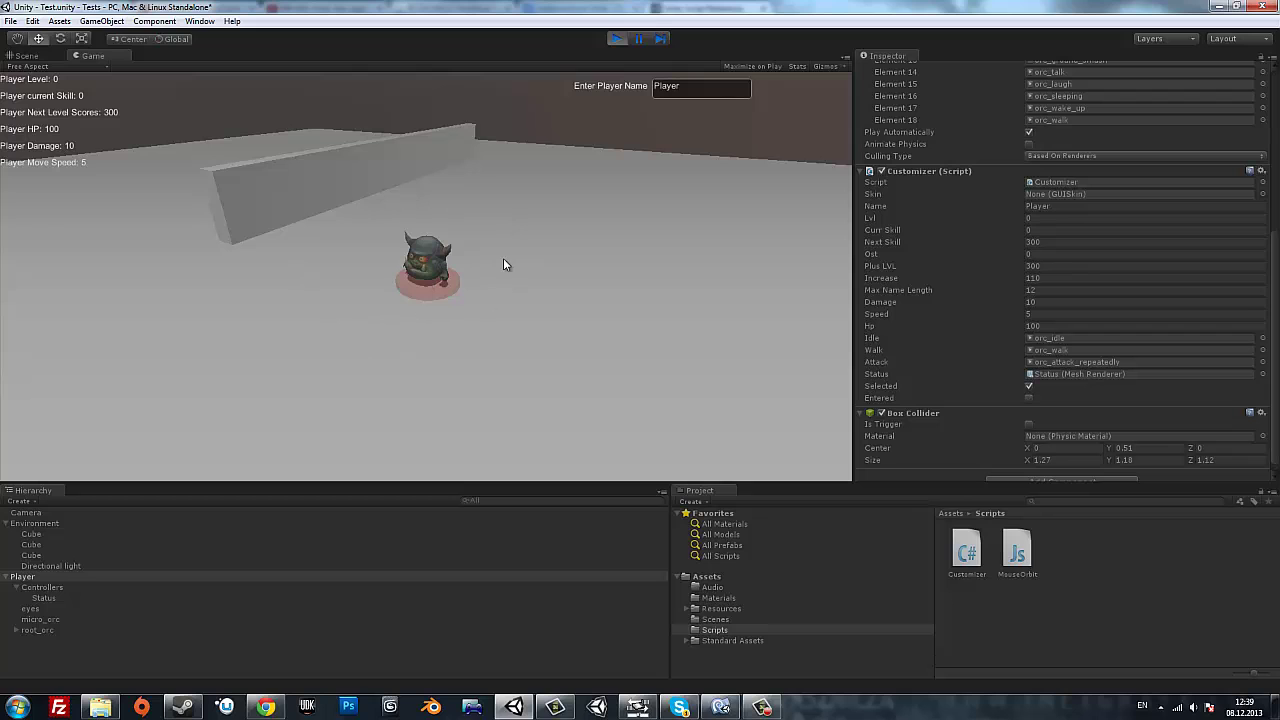
Open an if(!selected) { block at the start of OnMouseEnter in Customizer.cs.
left_click(720, 706)
scroll(374, 420, "up", 4)
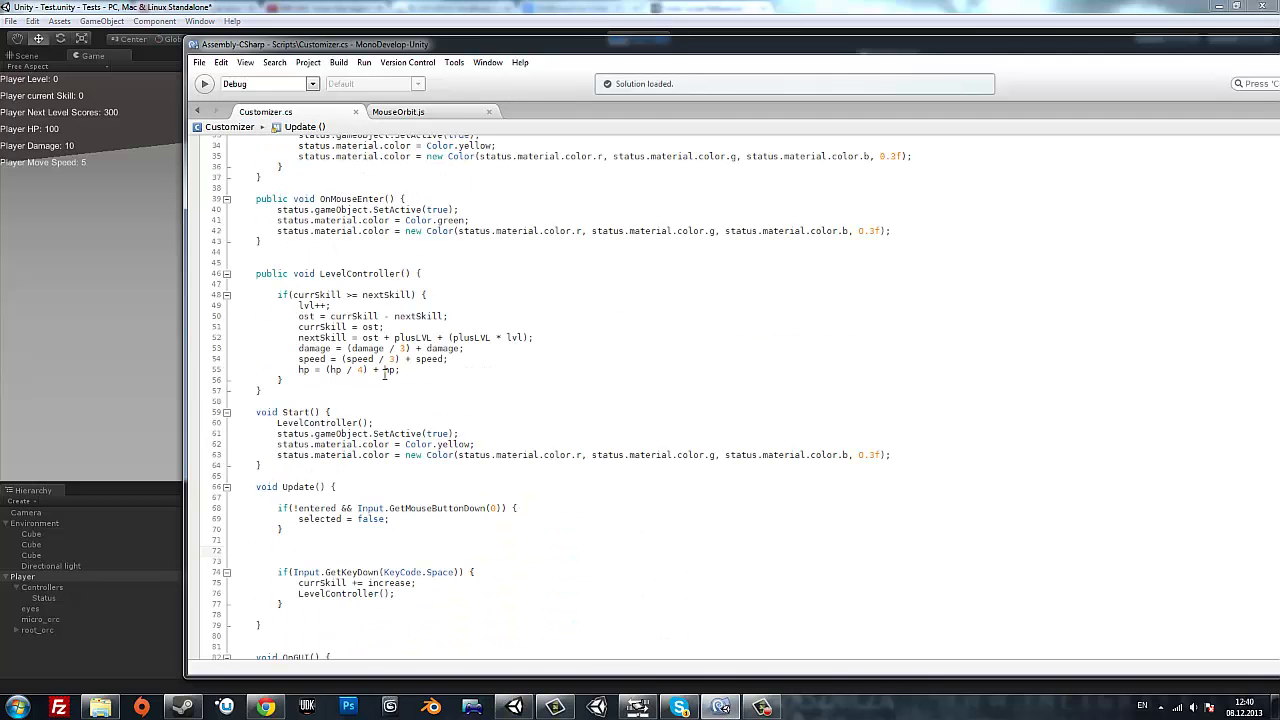
scroll(384, 374, "up", 3)
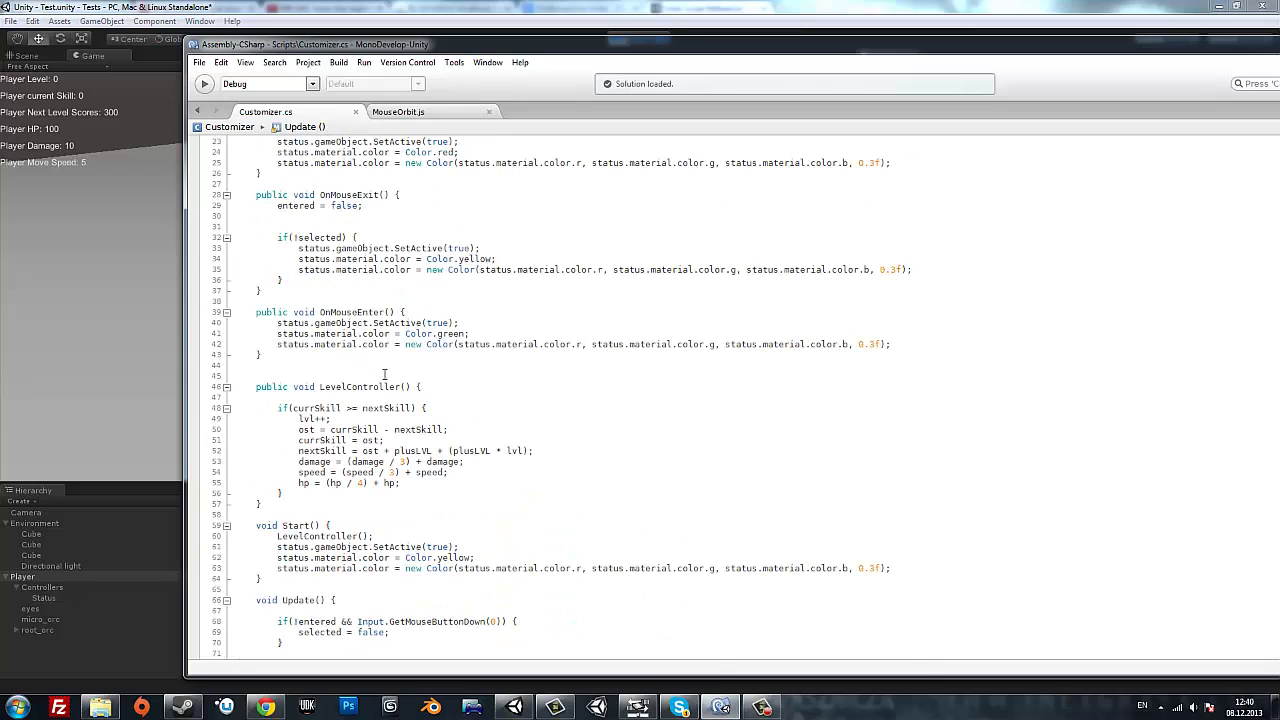
left_click(407, 312)
key("Return")
key("Return")
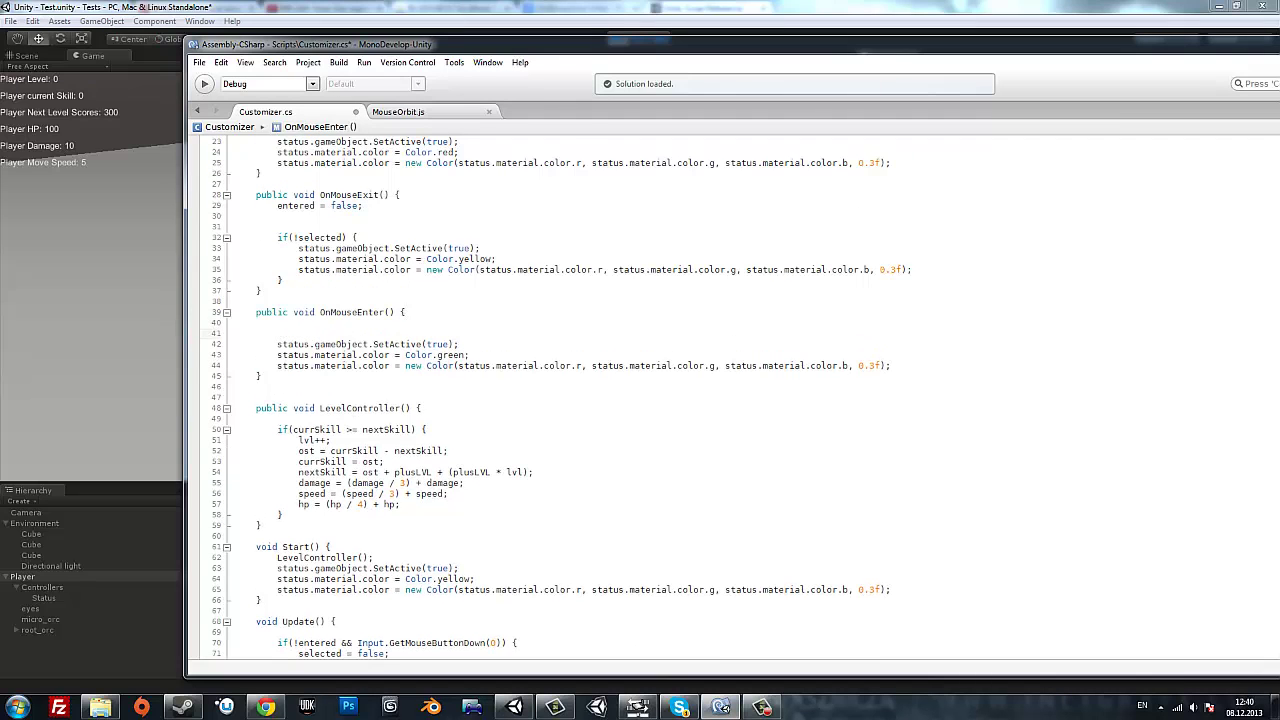
type("if(!ent")
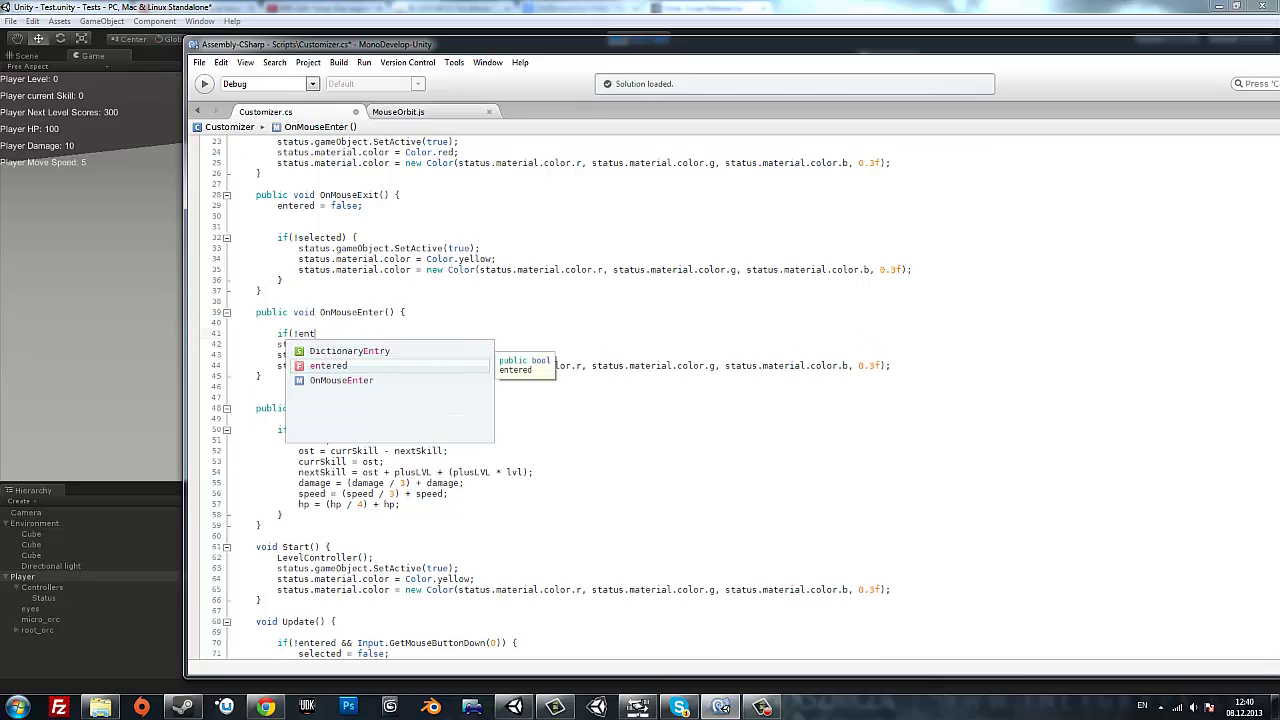
key("Return")
key("BackSpace")
key("BackSpace")
key("BackSpace")
key("BackSpace")
key("BackSpace")
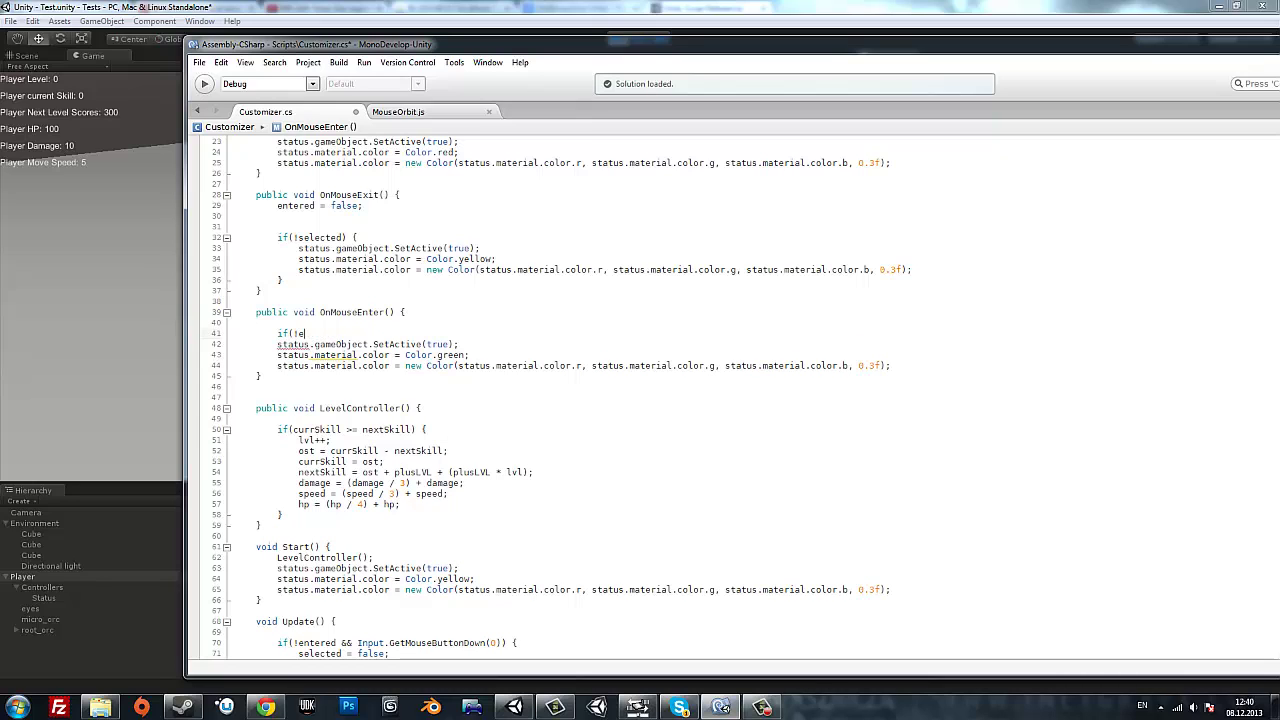
key("BackSpace")
type("sel")
key("Return")
type(")")
type(" {")
Close the block after the hover colour code, save the script, and click the orc in Play mode.
left_click(262, 376)
key("Return")
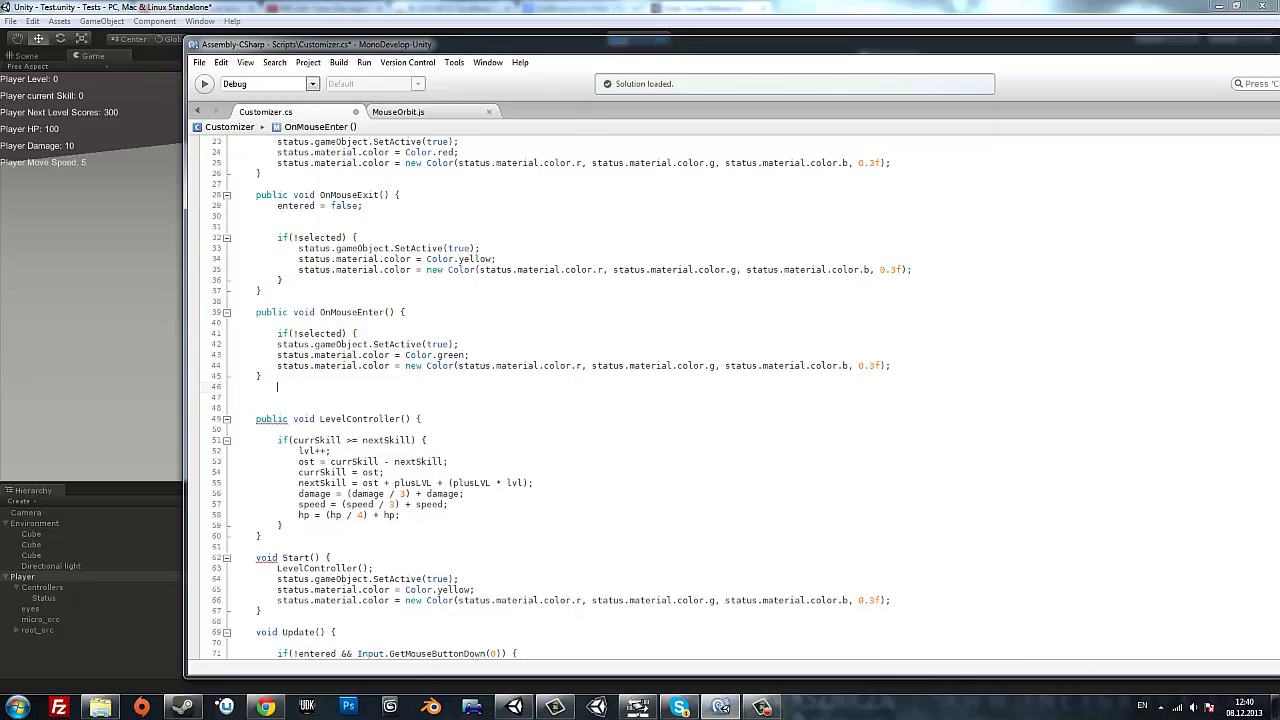
key("Return")
type("}")
key("ctrl+s")
key("alt+Tab")
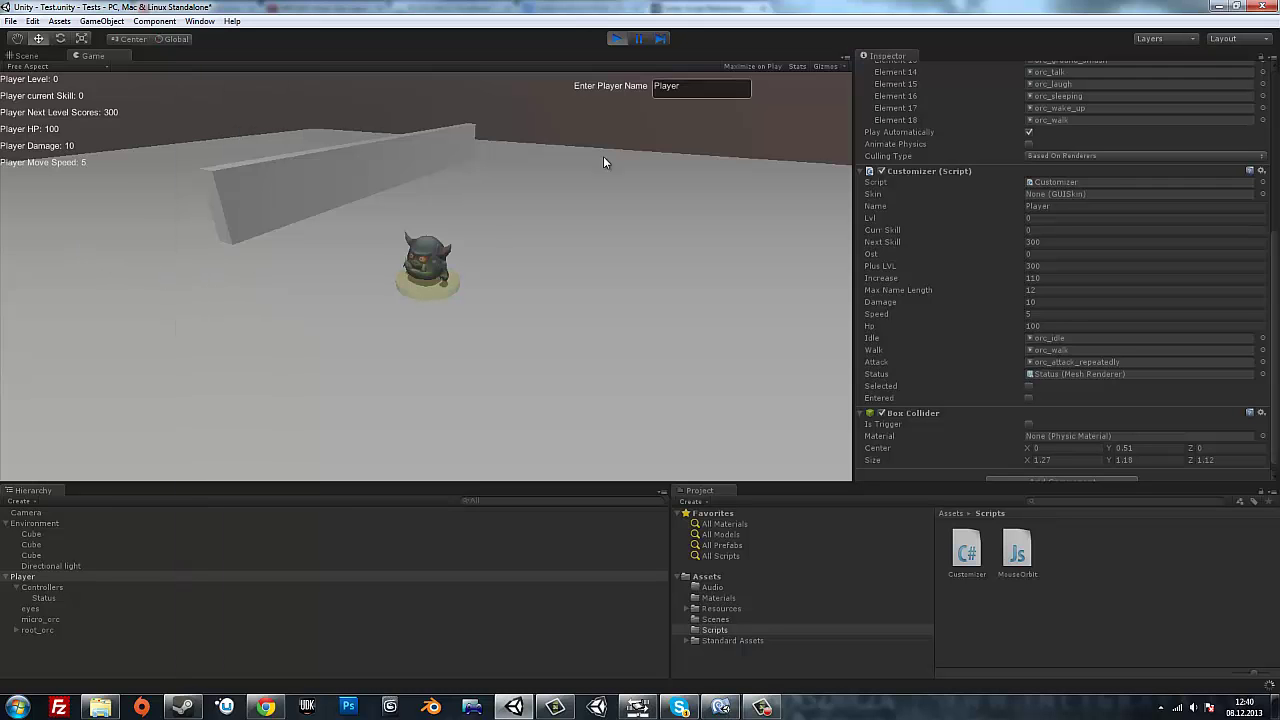
left_click(443, 269)
Paste OnMouseExit's two Color.yellow lines after 'selected = false;' in Update(), then return to Unity.
left_click(721, 707)
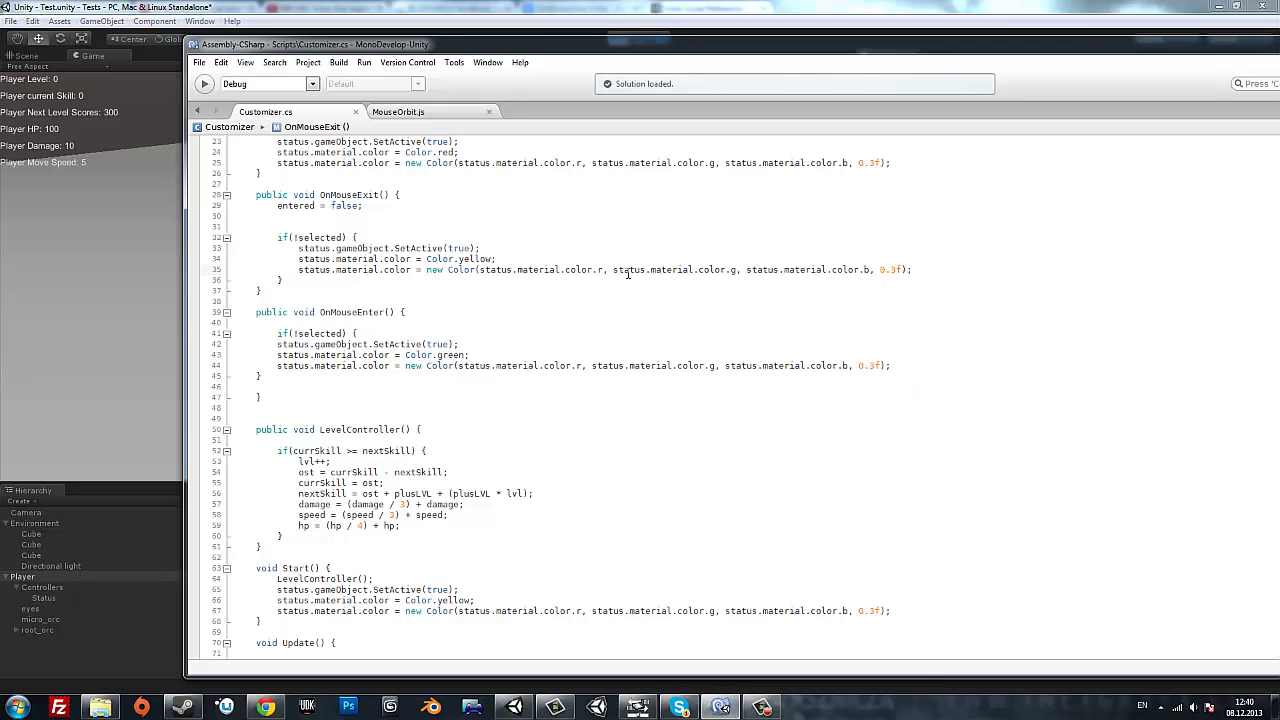
left_click_drag(935, 274, 145, 266)
key("ctrl+c")
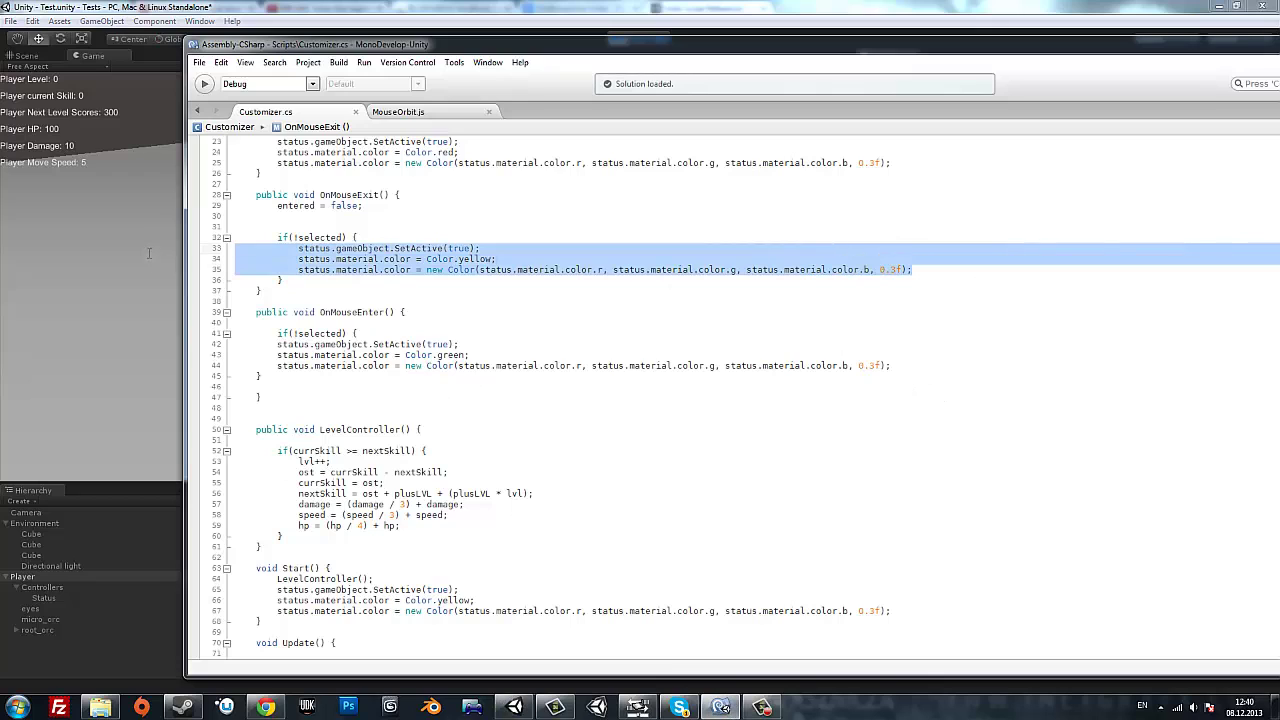
scroll(383, 448, "down", 7)
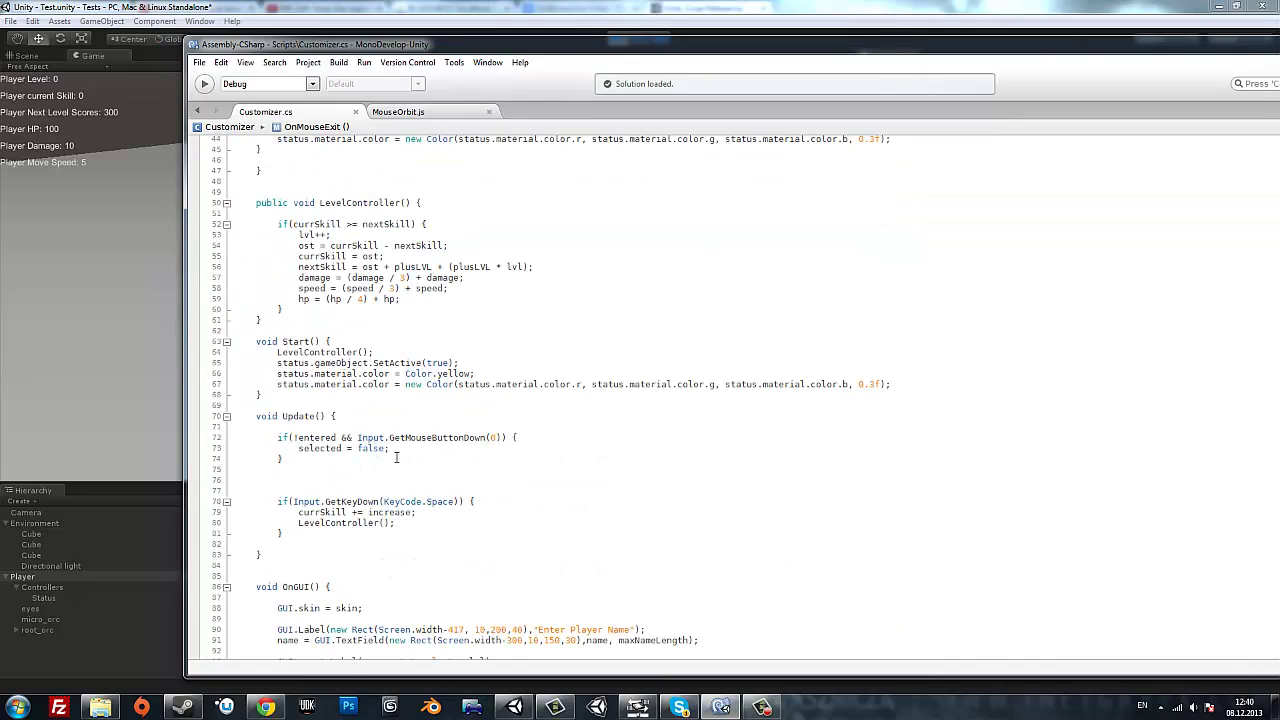
left_click(400, 452)
key("Return")
key("ctrl+v")
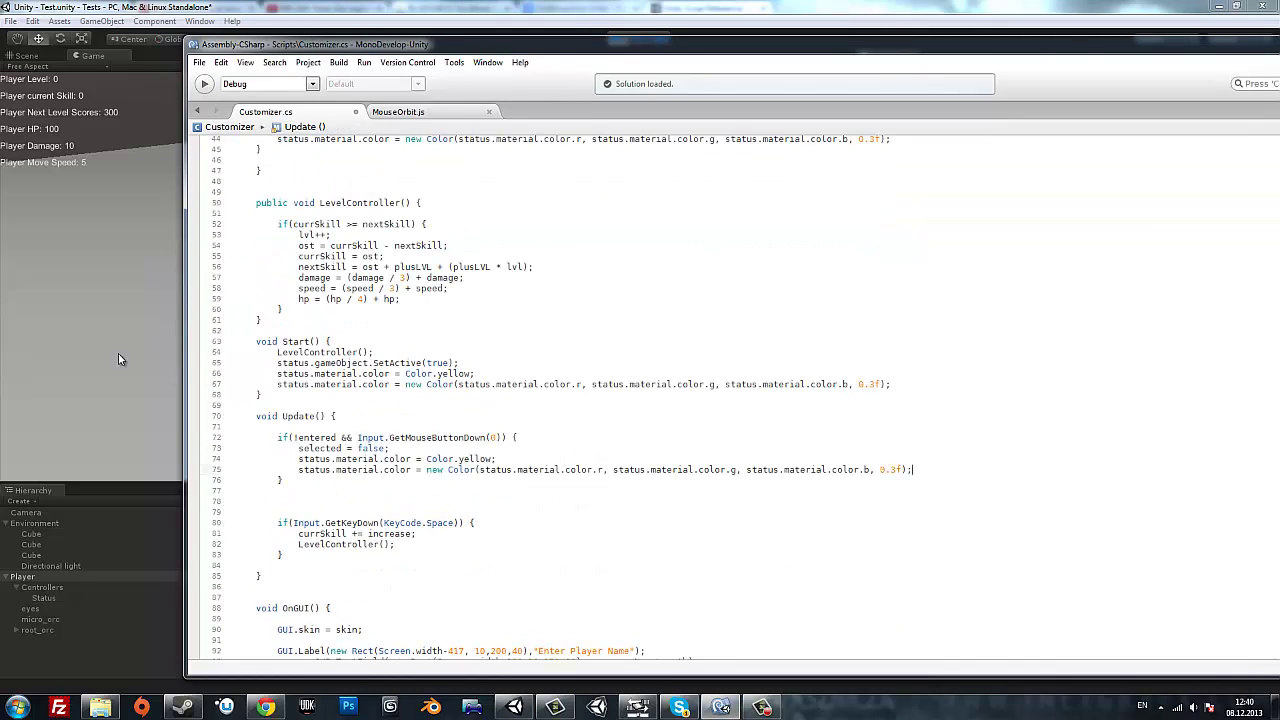
left_click(67, 342)
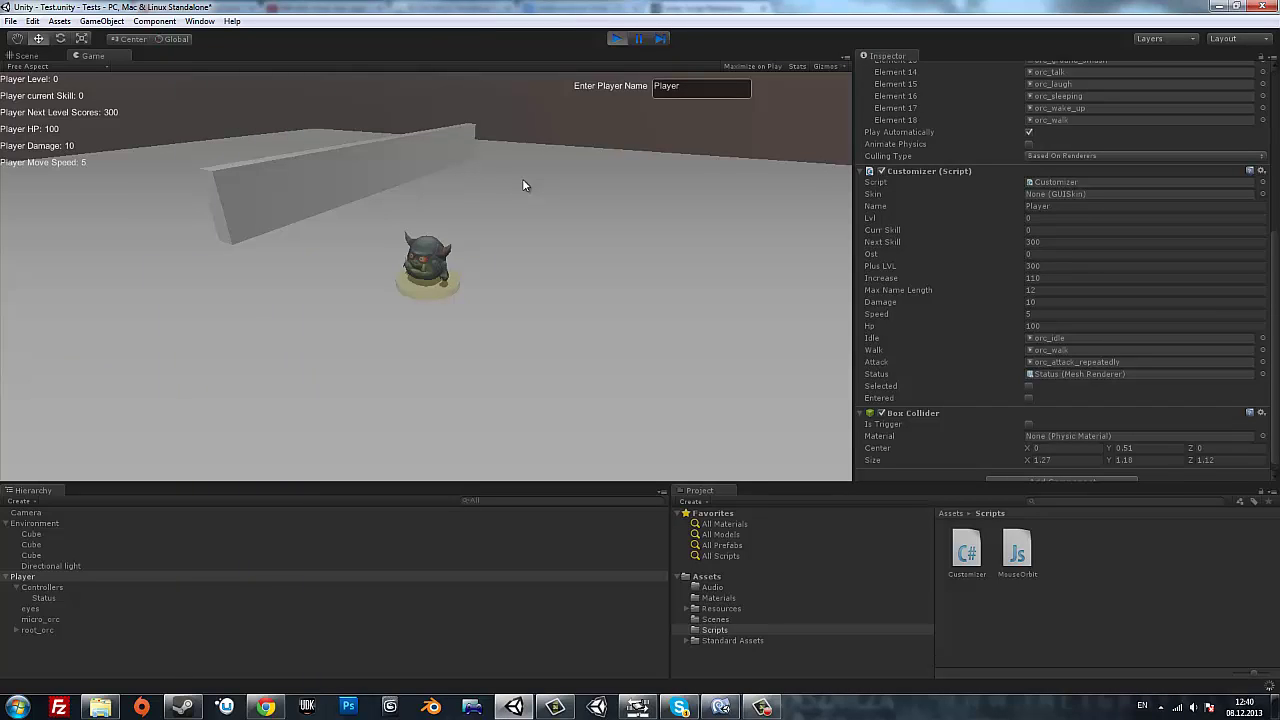
Orbit the game camera, click the orc to select it, then click empty ground to deselect it.
left_click_drag(560, 291, 427, 272)
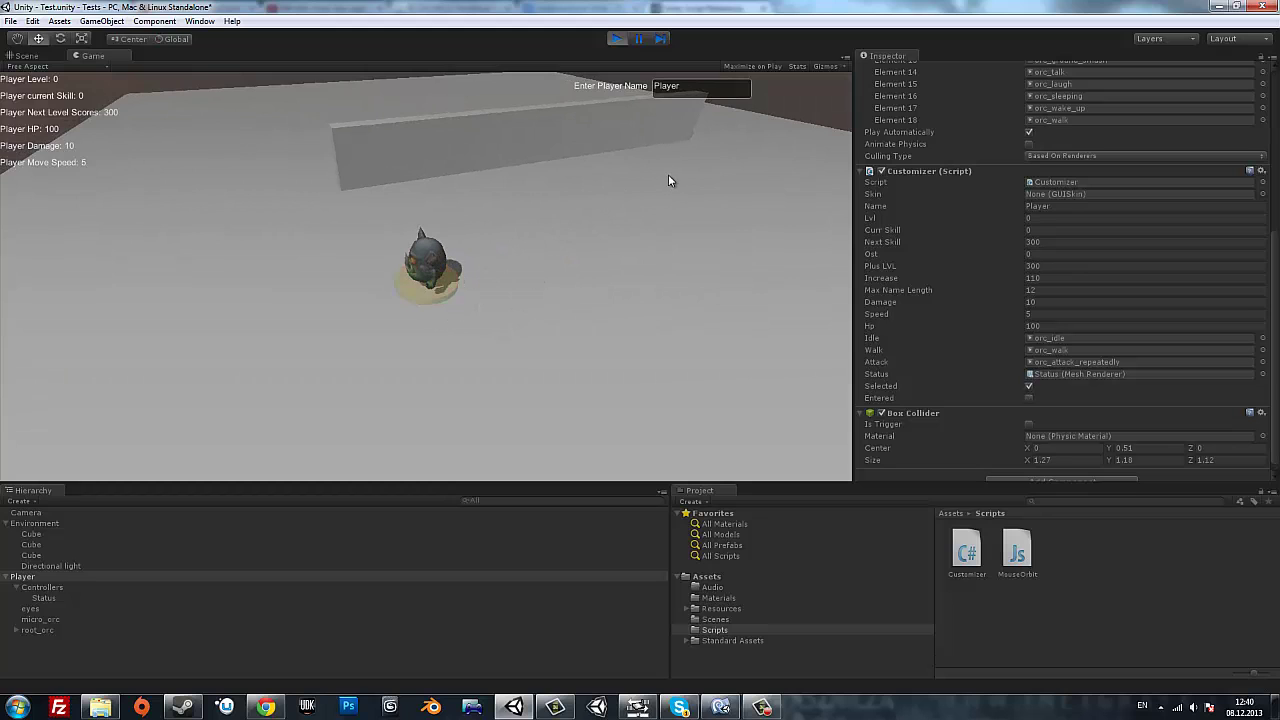
mouse_move(668, 174)
left_mouse_down()
mouse_move(623, 231)
mouse_move(434, 203)
mouse_move(417, 303)
left_mouse_up()
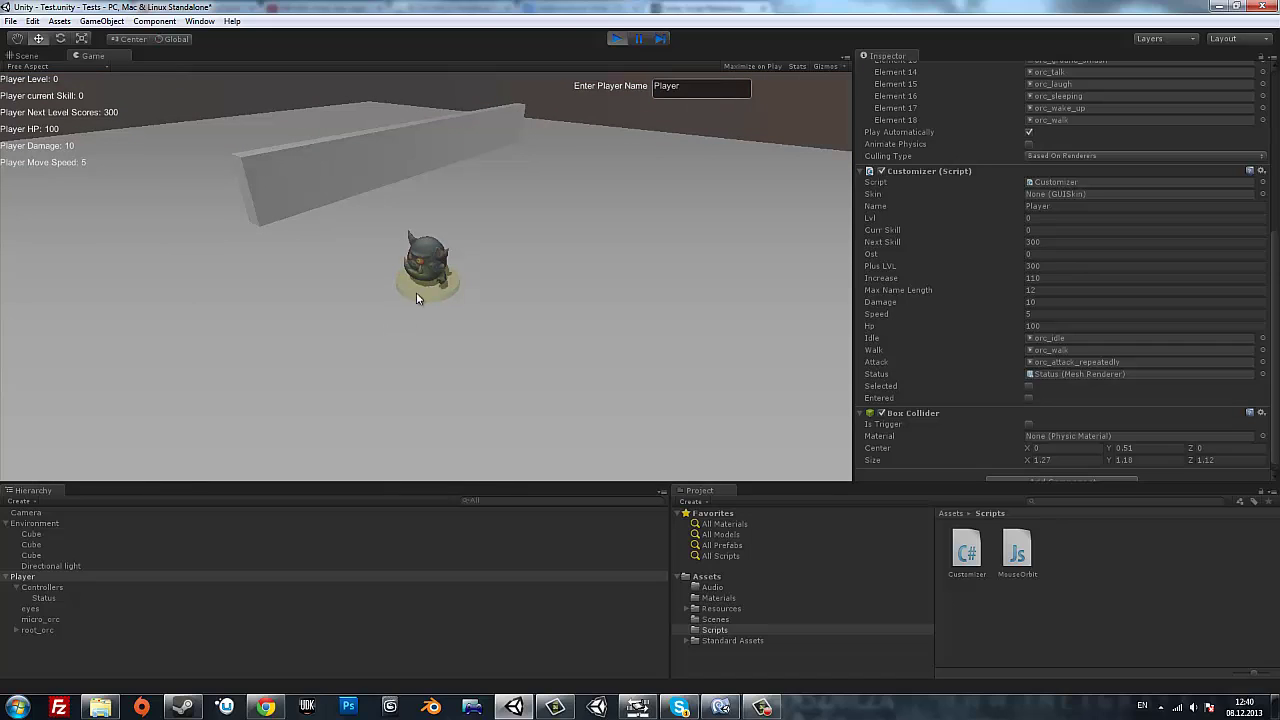
left_click(437, 273)
left_click(629, 242)
right_click_drag(513, 328, 784, 346)
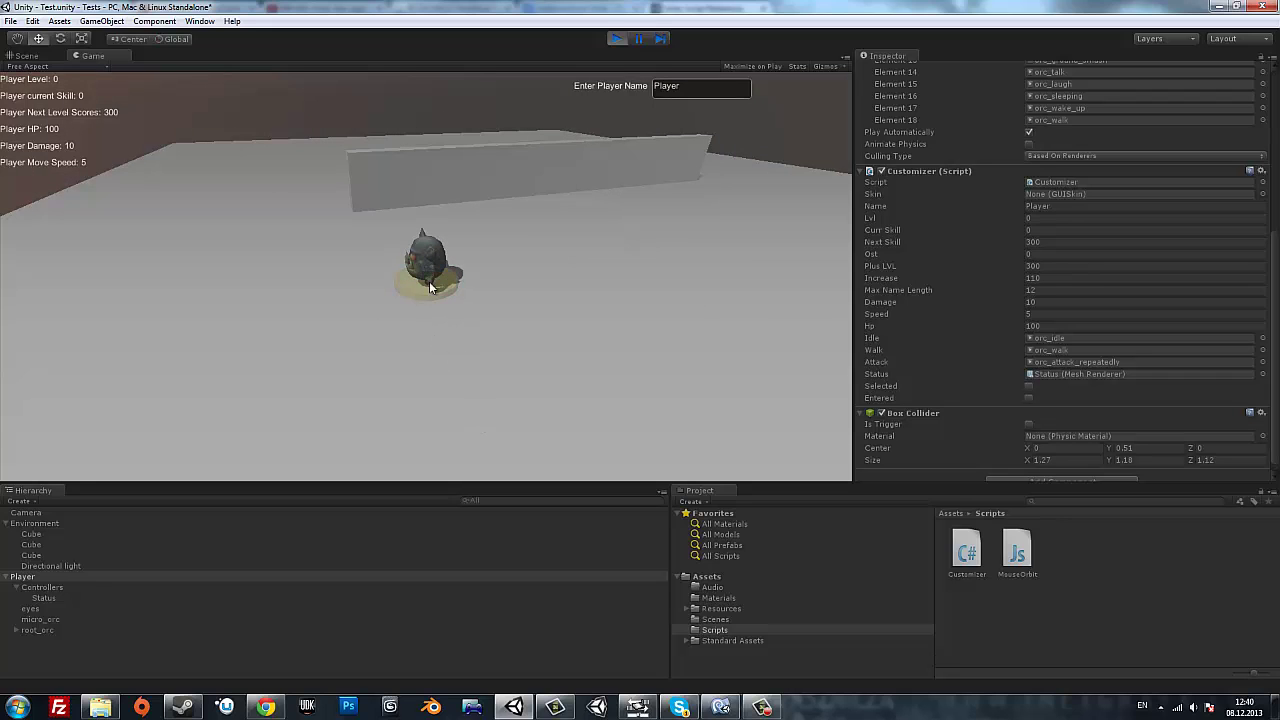
right_click_drag(431, 287, 602, 117)
Stop play mode and select the Status ring object beneath the orc.
left_click(612, 40)
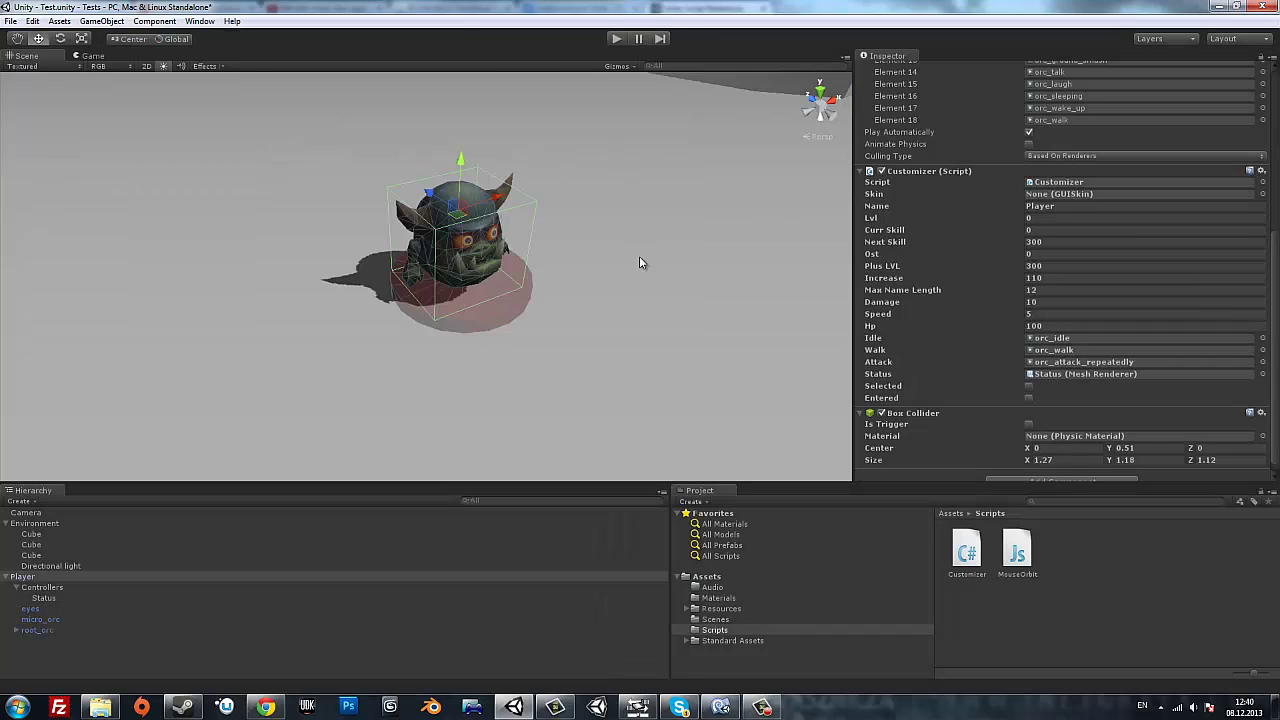
left_click(517, 305)
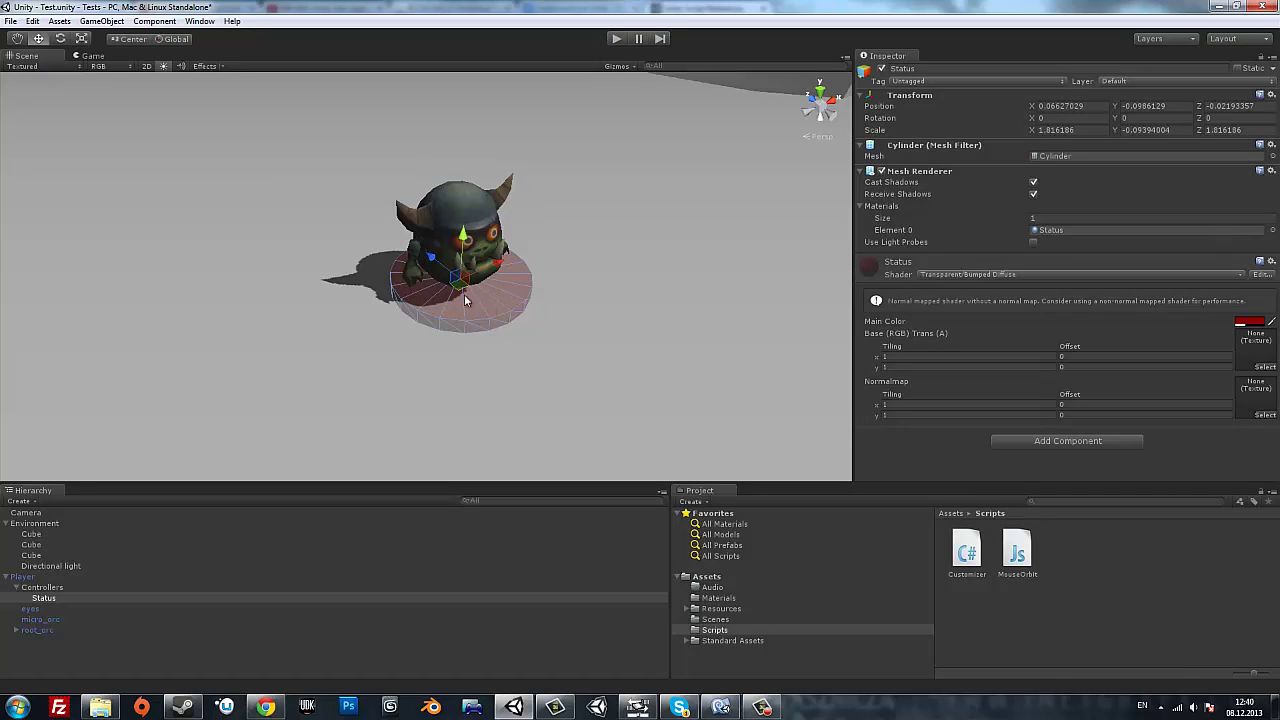
right_click_drag(464, 294, 600, 470)
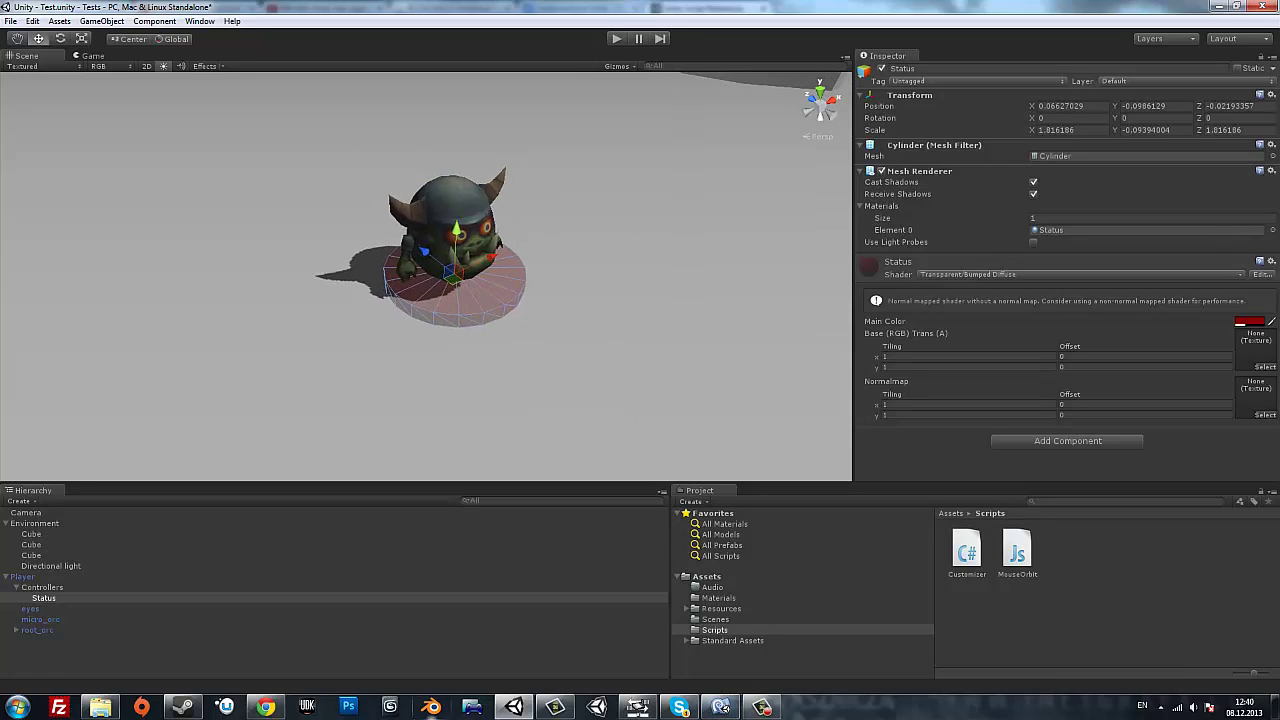
Dismiss the Blender splash screen and drag the Selection ring mesh into the Unity scene.
left_click(430, 707)
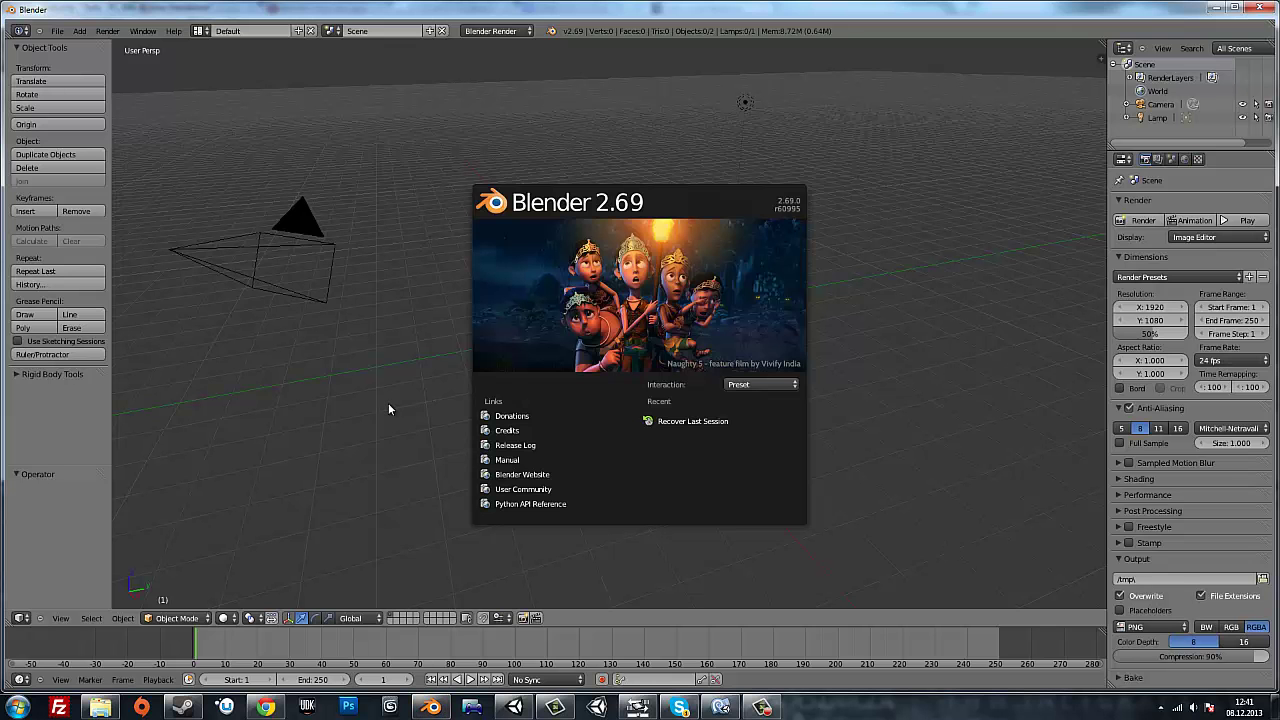
left_click(389, 409)
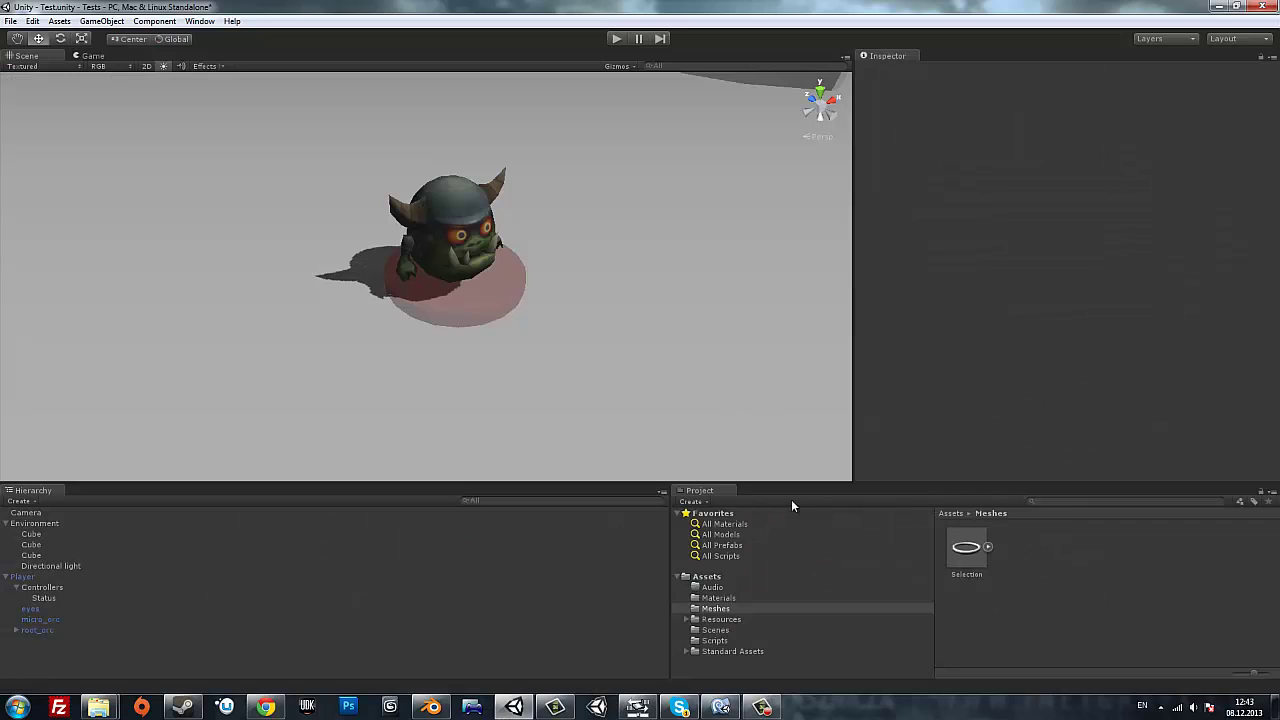
left_click_drag(966, 548, 472, 318)
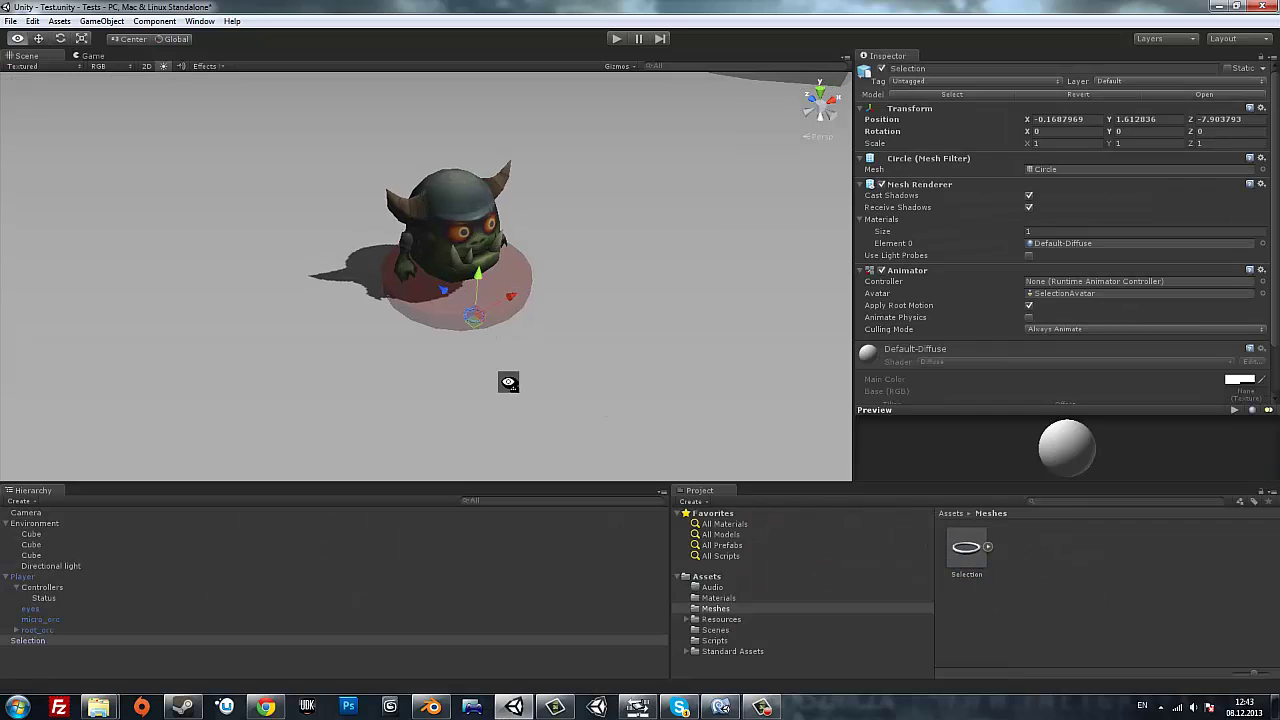
Scale the Selection ring up to about 7.4 and slide it under the orc.
key("f")
left_click_drag(558, 382, 524, 362, "alt")
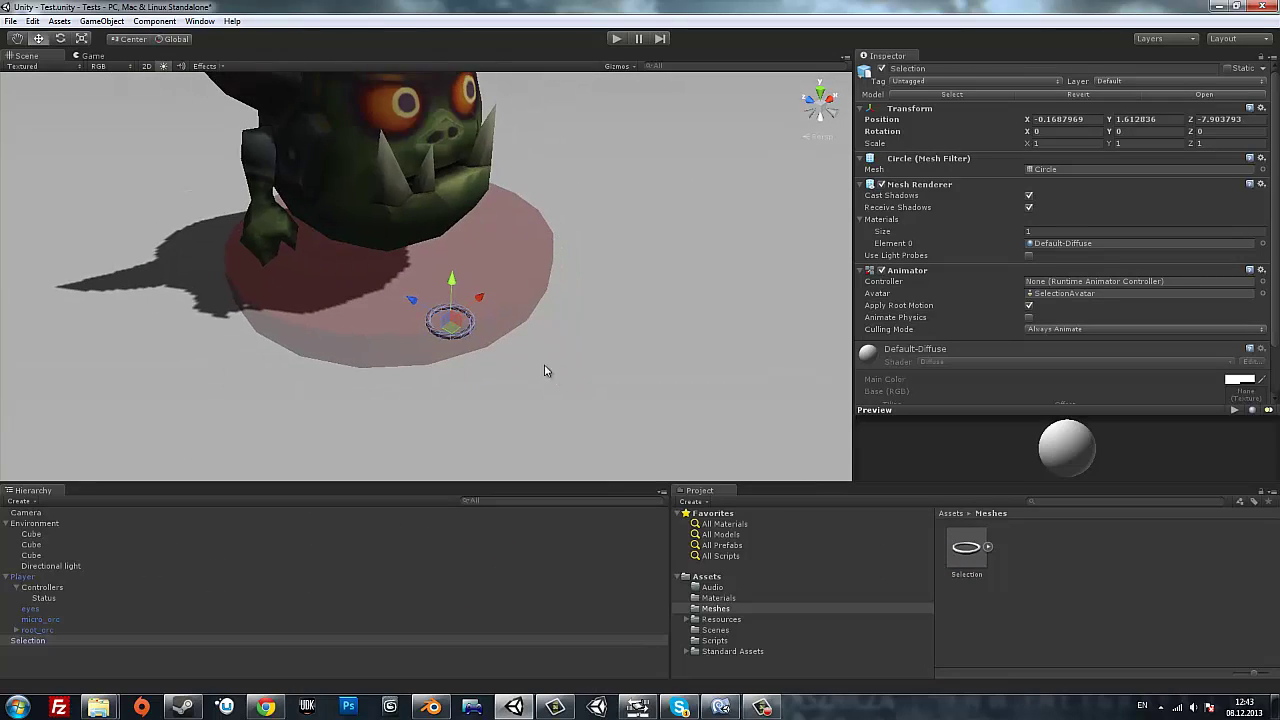
key("r")
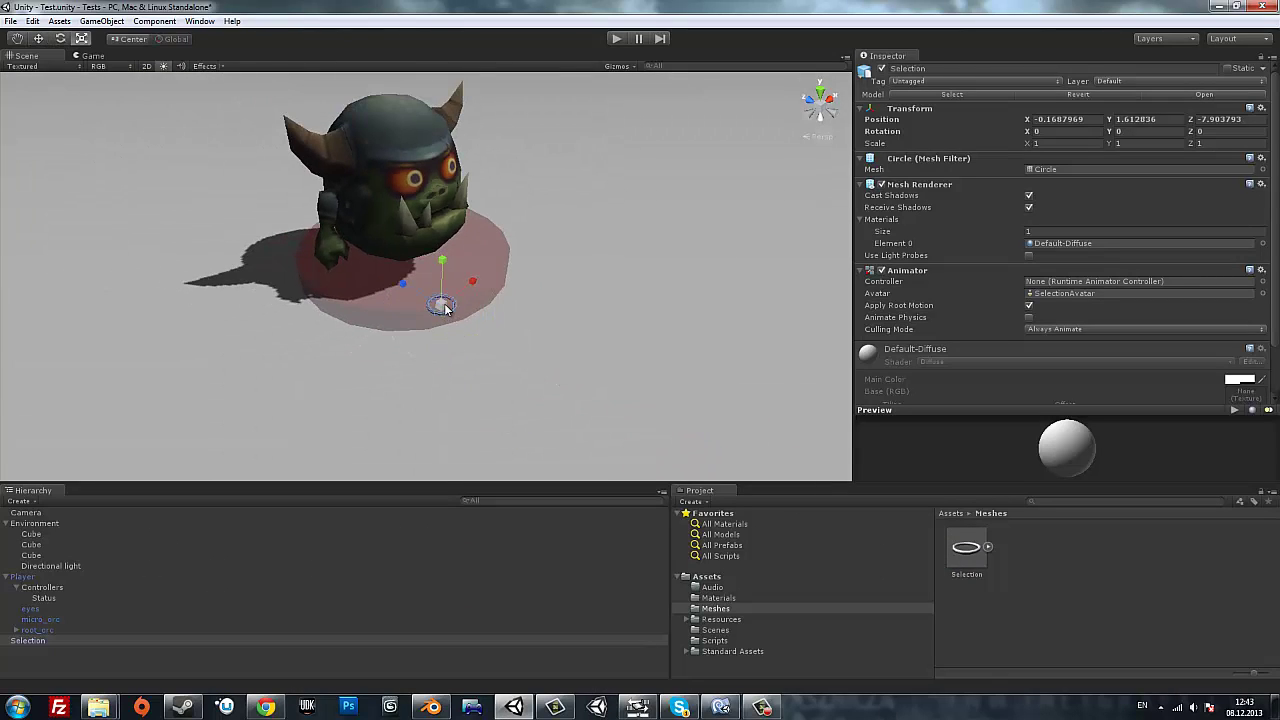
left_click_drag(443, 300, 420, 119)
left_click_drag(382, 644, 376, 602)
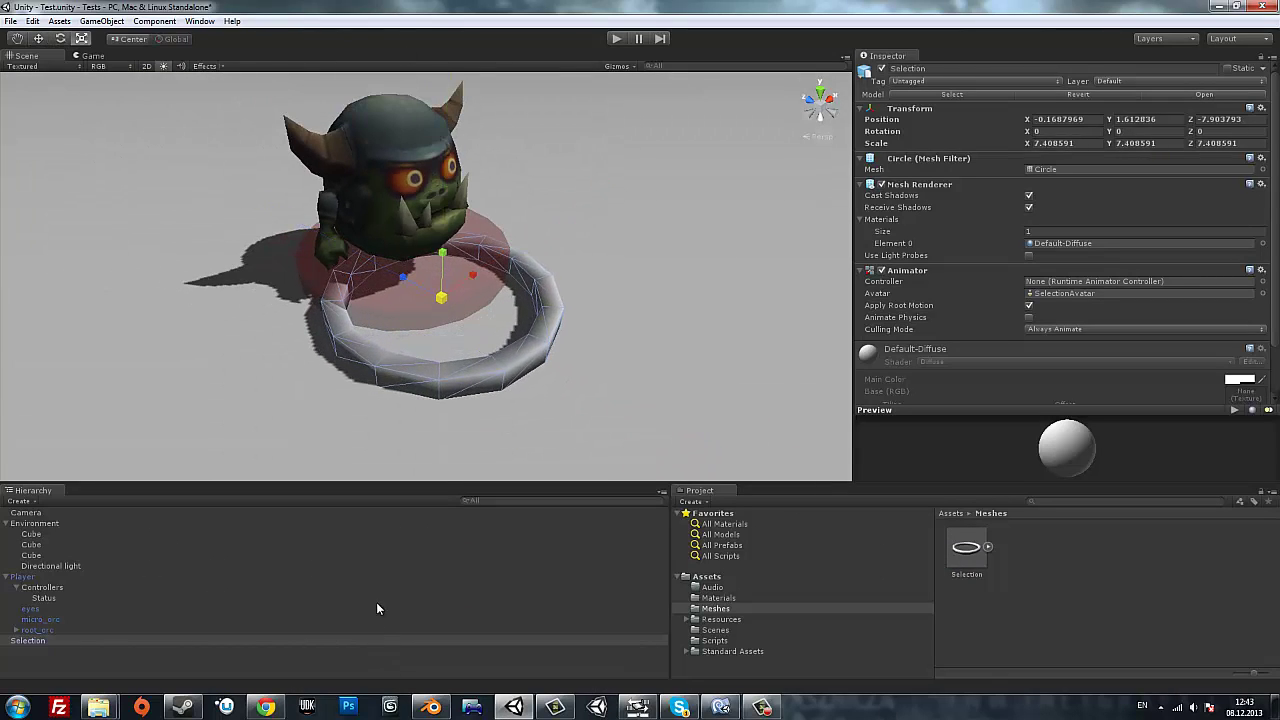
left_click(38, 40)
mouse_move(415, 285)
left_mouse_down()
mouse_move(414, 254)
mouse_move(445, 260)
left_mouse_up()
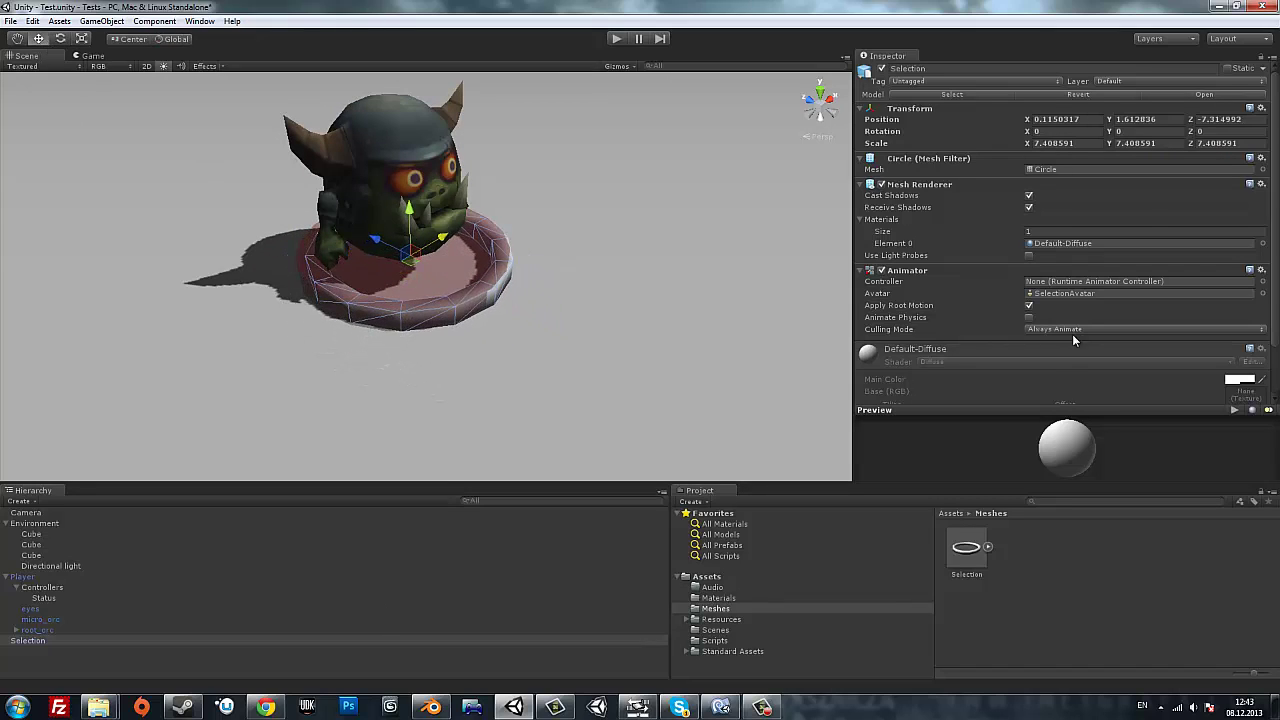
Give the ring the Status material and remove its Animator component.
scroll(1072, 334, "down", 2)
left_click(716, 597)
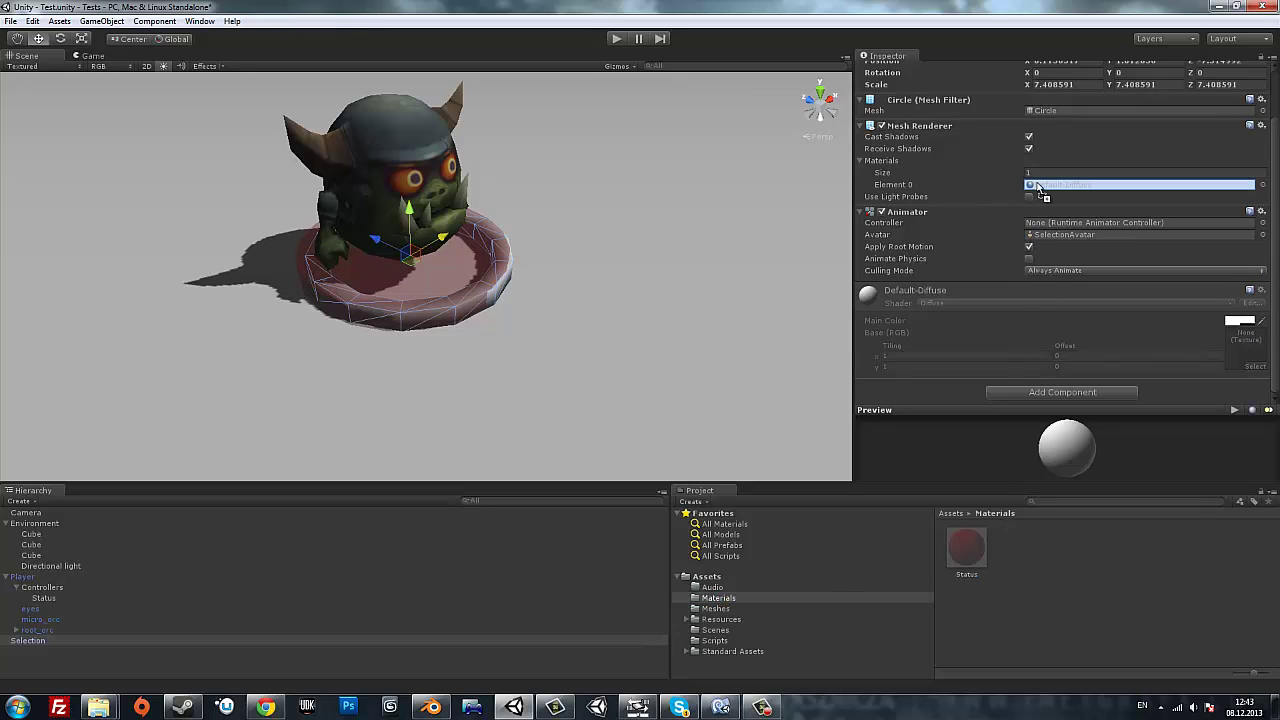
left_click_drag(908, 173, 1040, 190)
right_click(908, 214)
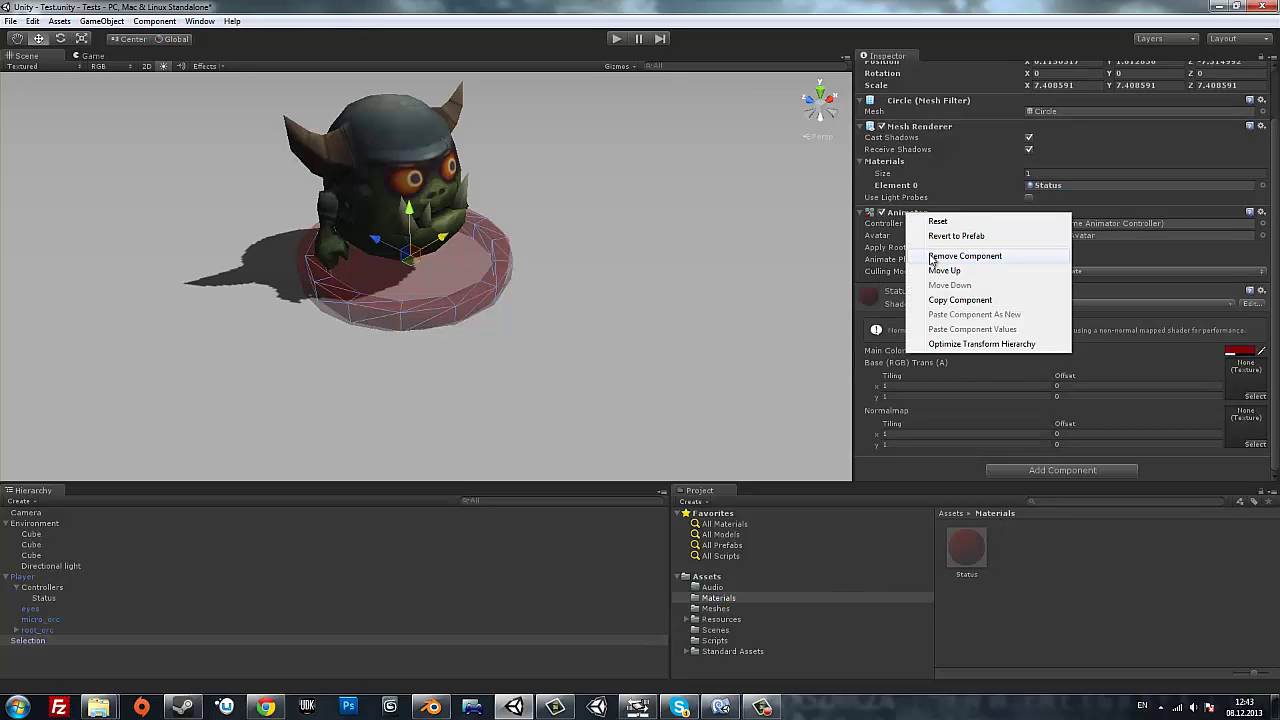
left_click(930, 254)
left_click(418, 278)
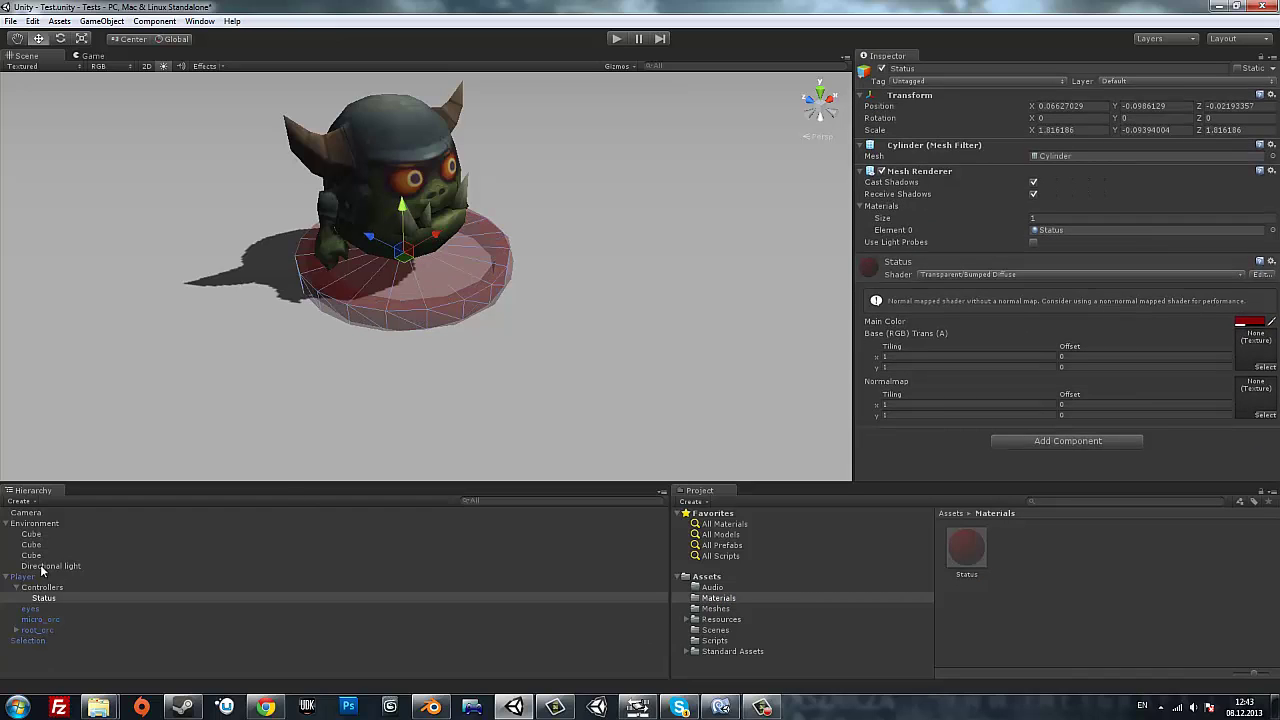
Parent Selection under Controllers and assign it to the Player's Customizer Status field.
left_click_drag(28, 640, 50, 592)
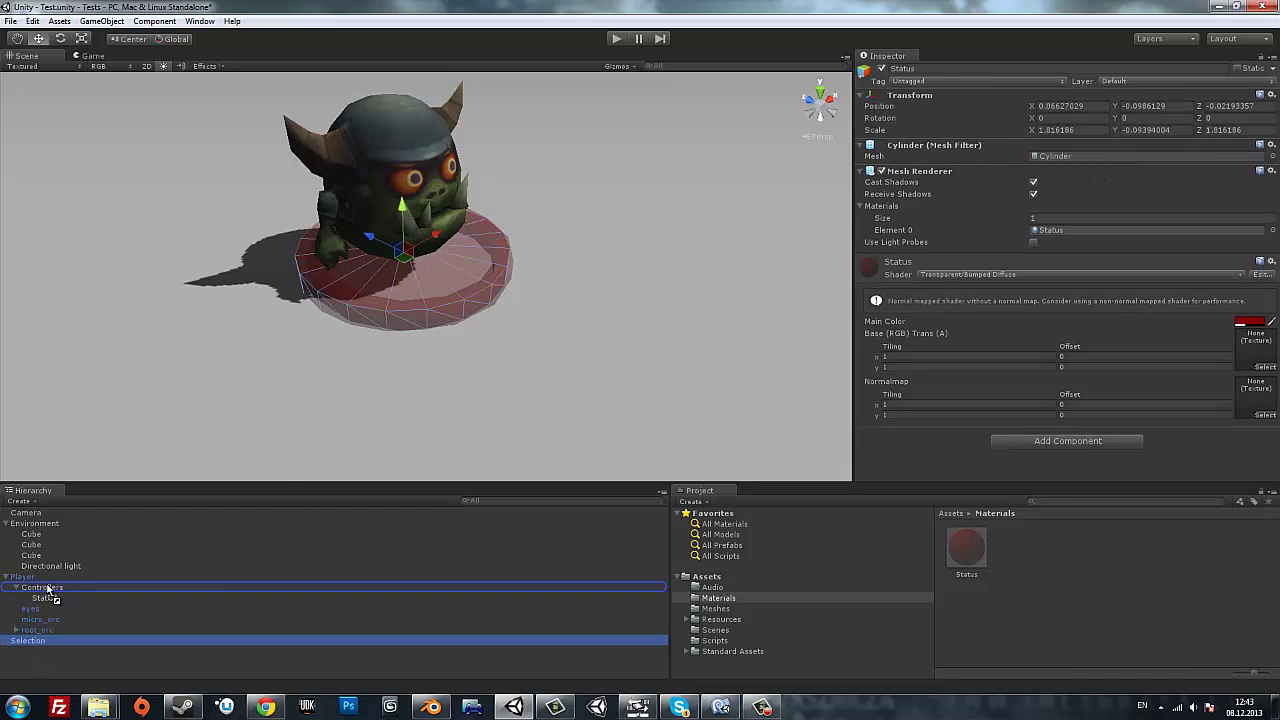
left_click(45, 608)
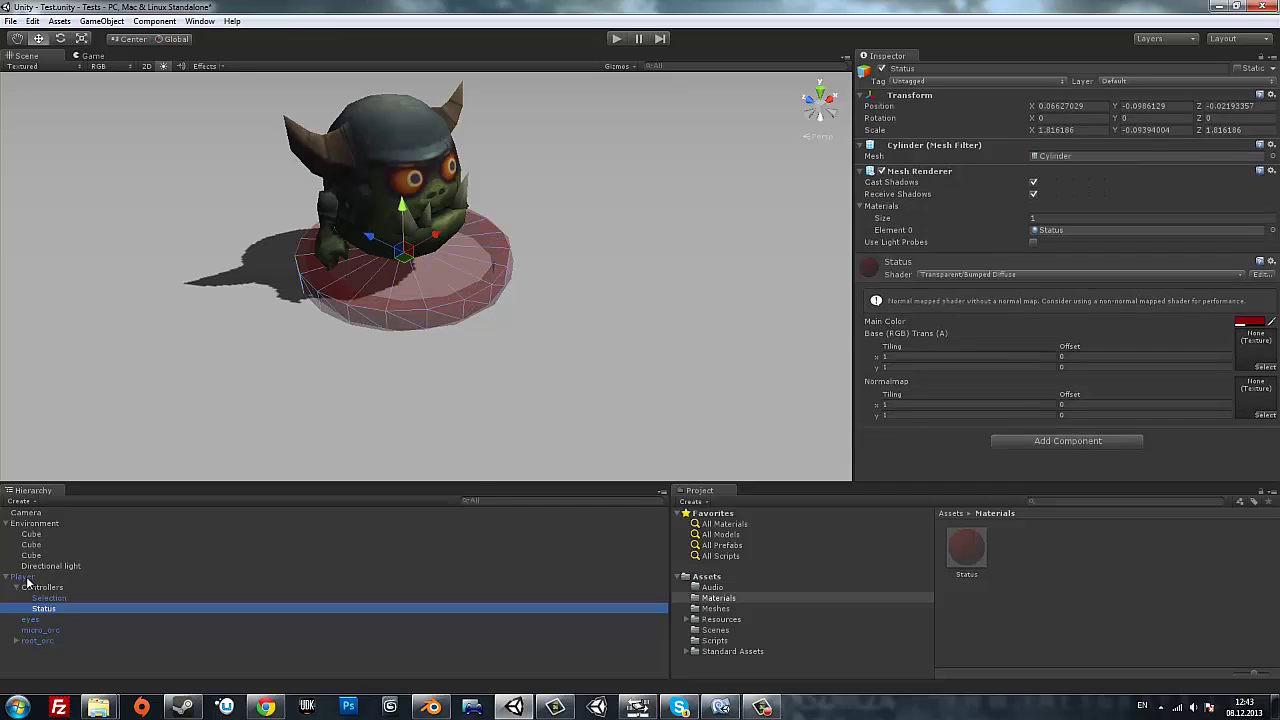
left_click(26, 577)
scroll(1020, 371, "down", 5)
scroll(1020, 371, "down", 3)
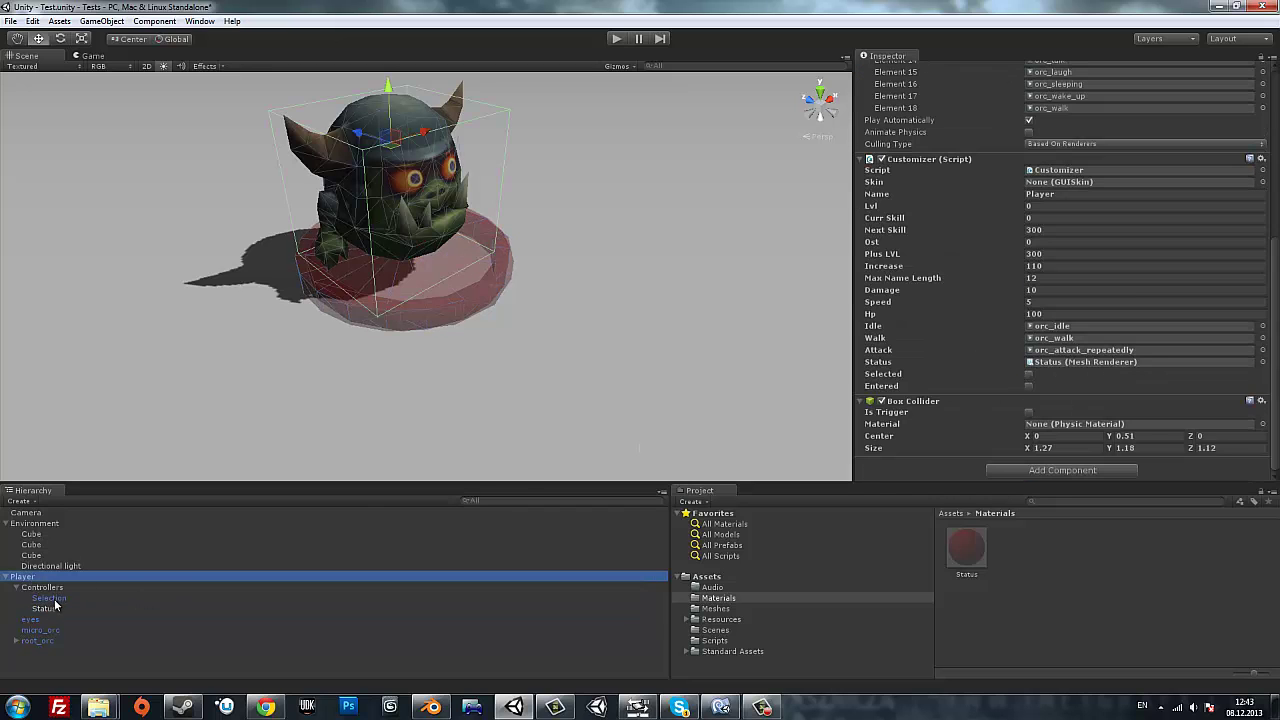
left_click(974, 340)
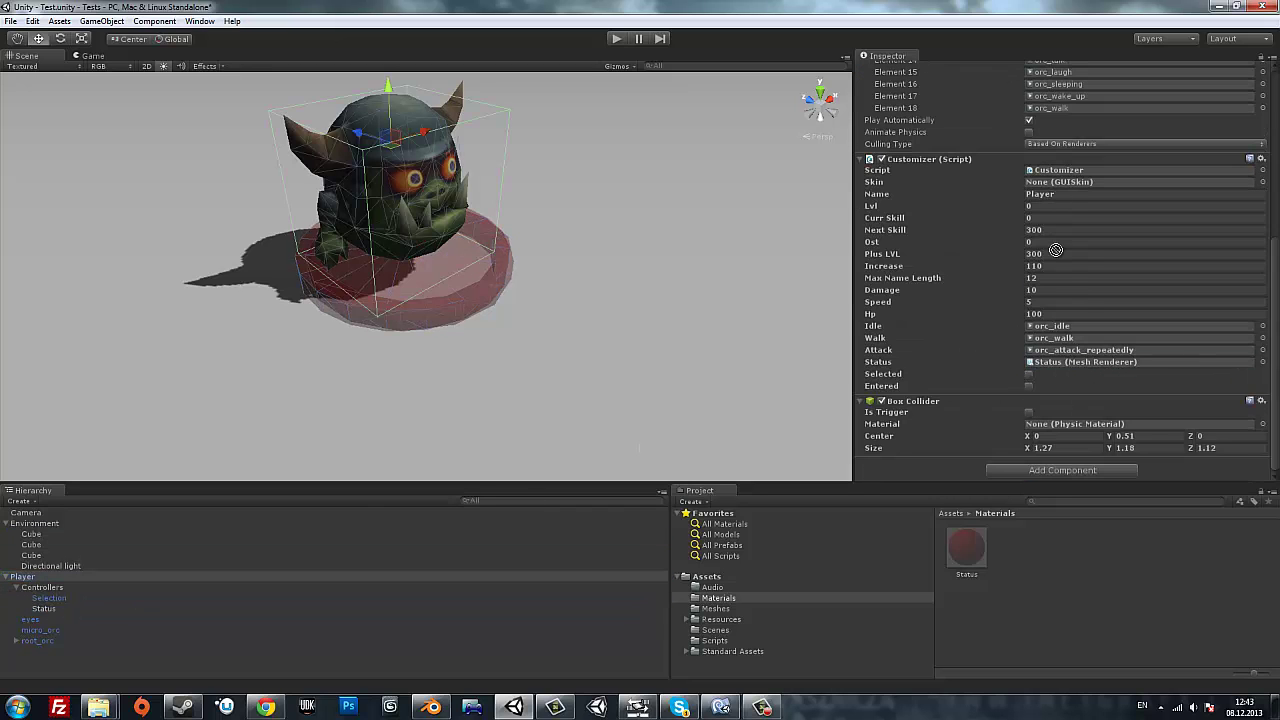
left_click_drag(1055, 250, 1066, 363)
Delete the old Status cylinder and centre the Selection ring under the orc.
left_click(58, 609)
key("Delete")
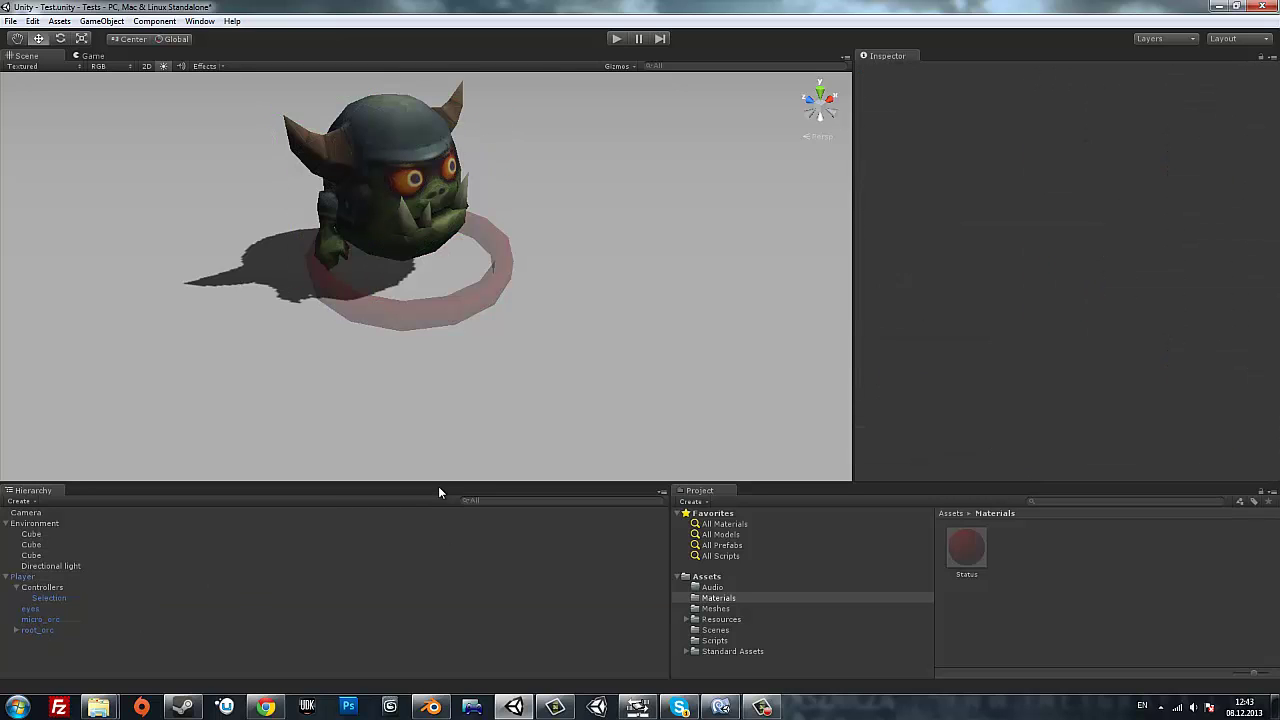
left_click(411, 300)
mouse_move(457, 323)
left_mouse_down("alt")
mouse_move(227, 280)
mouse_move(428, 306)
mouse_move(400, 349)
mouse_move(385, 270)
mouse_move(340, 423)
mouse_move(409, 212)
mouse_move(455, 160)
left_mouse_up("alt")
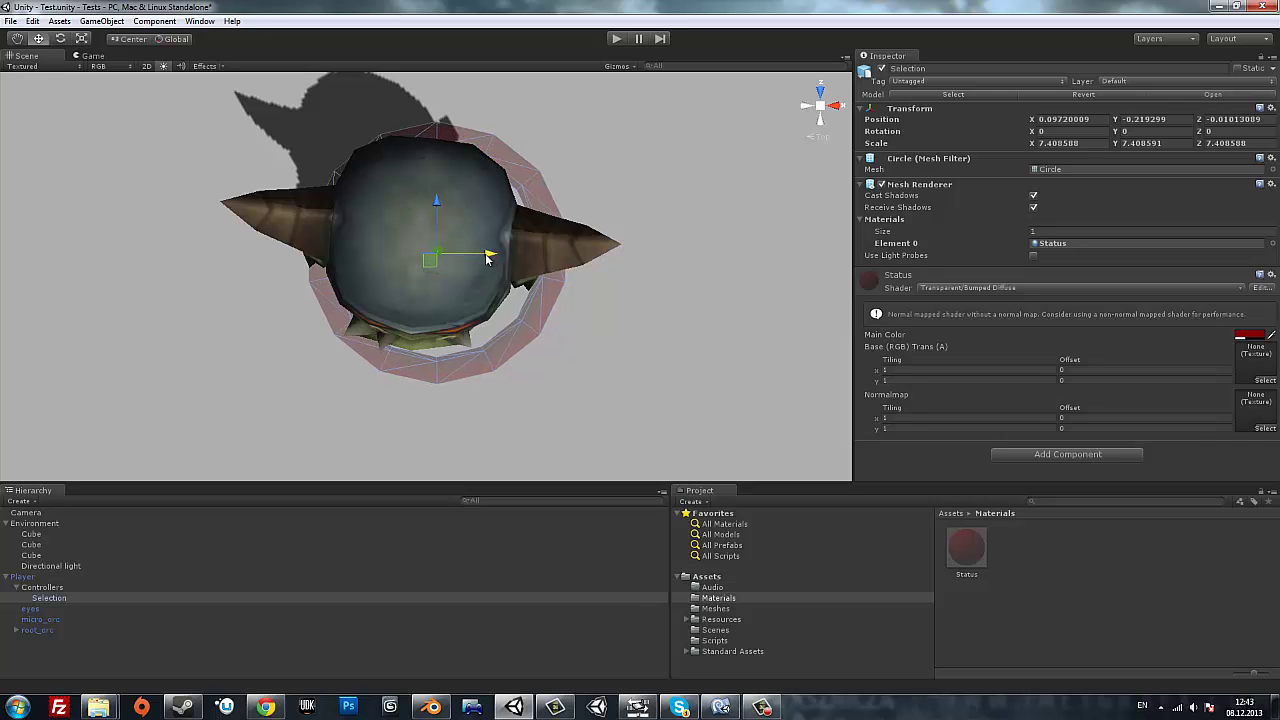
left_click_drag(470, 230, 557, 203, "alt")
left_click(621, 40)
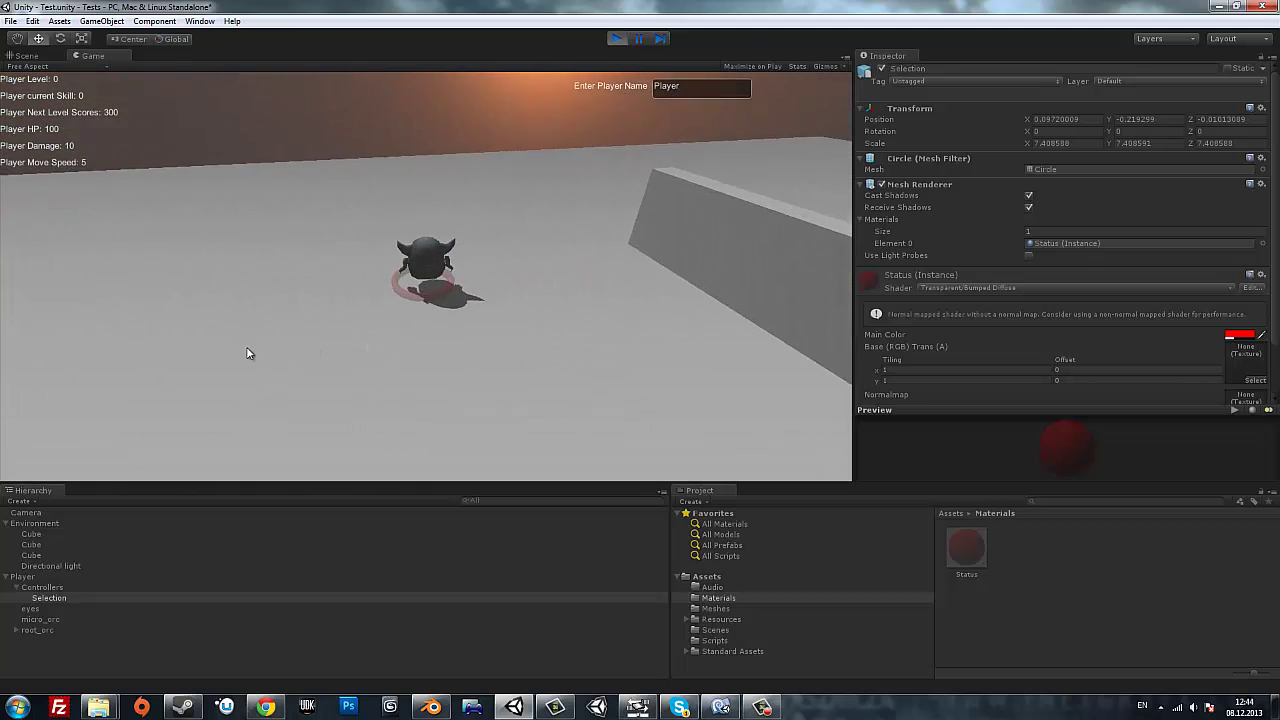
left_click(615, 40)
mouse_move(508, 260)
right_mouse_down()
mouse_move(523, 160)
mouse_move(522, 221)
right_mouse_up()
key("w")
right_click_drag(536, 293, 399, 250)
key("s")
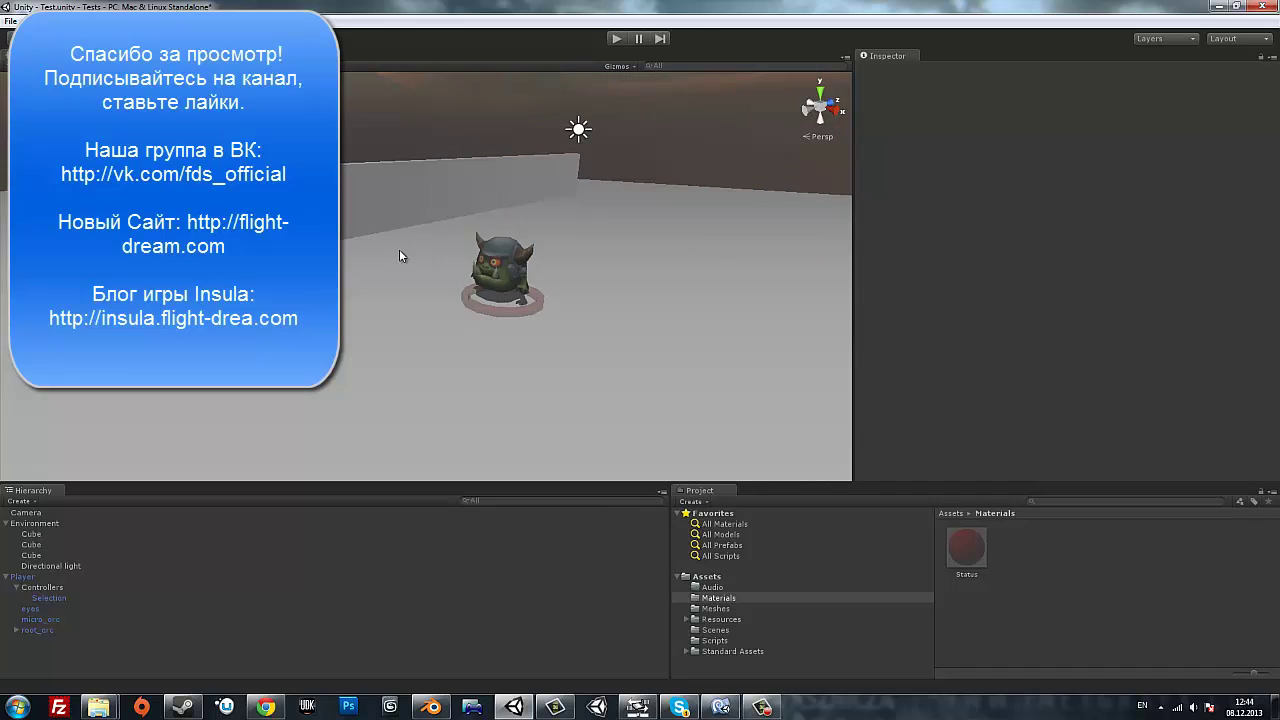